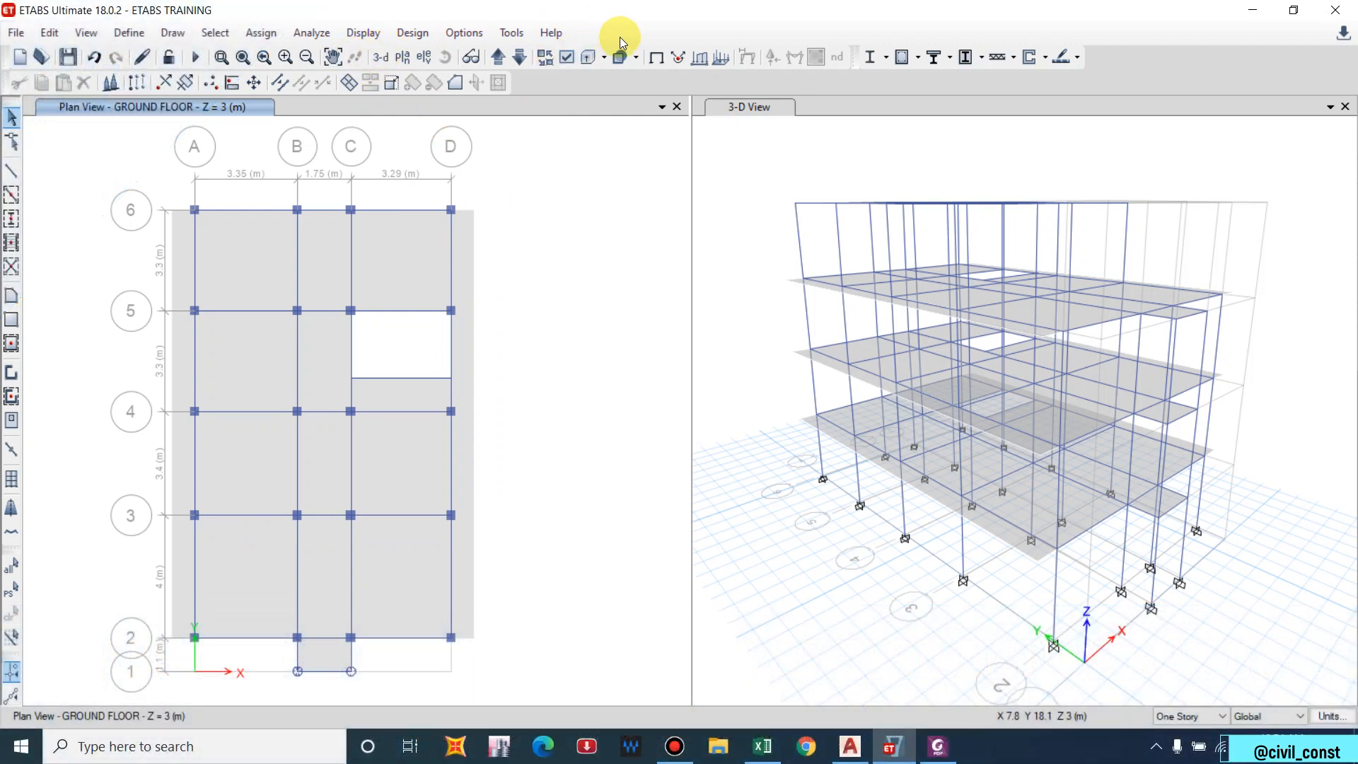
# Turn on frame and shell section labels so the plan shows beam 230*350 and Slab.
pyautogui.click(565, 60)
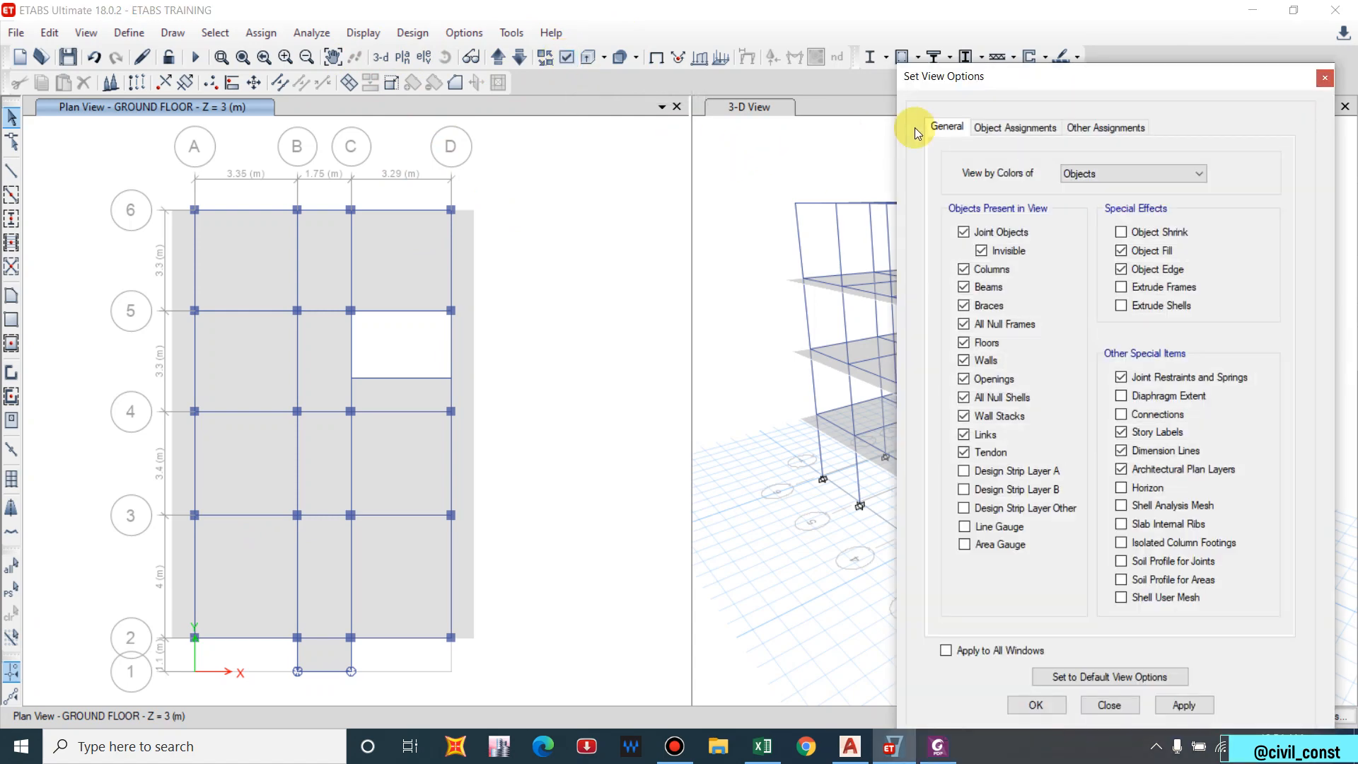
pyautogui.click(1055, 129)
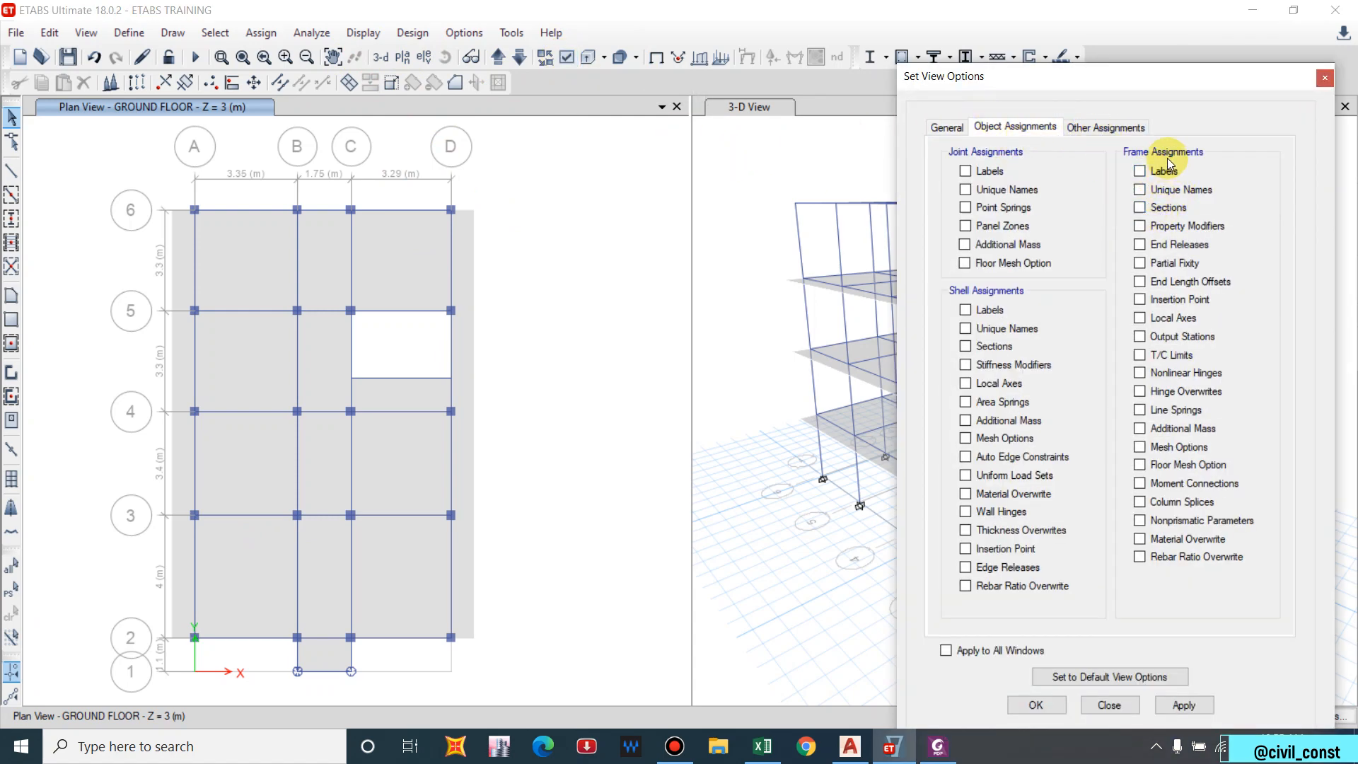
pyautogui.click(1140, 208)
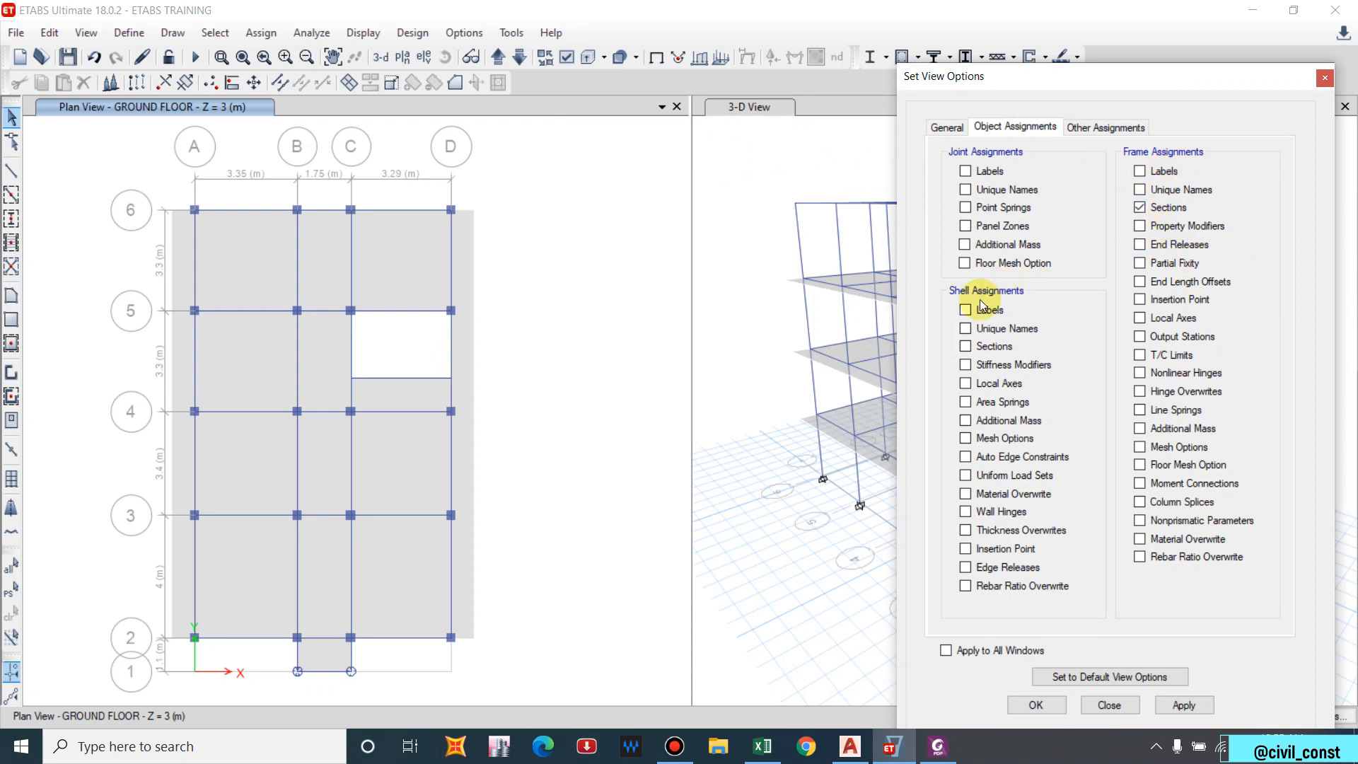
pyautogui.click(965, 347)
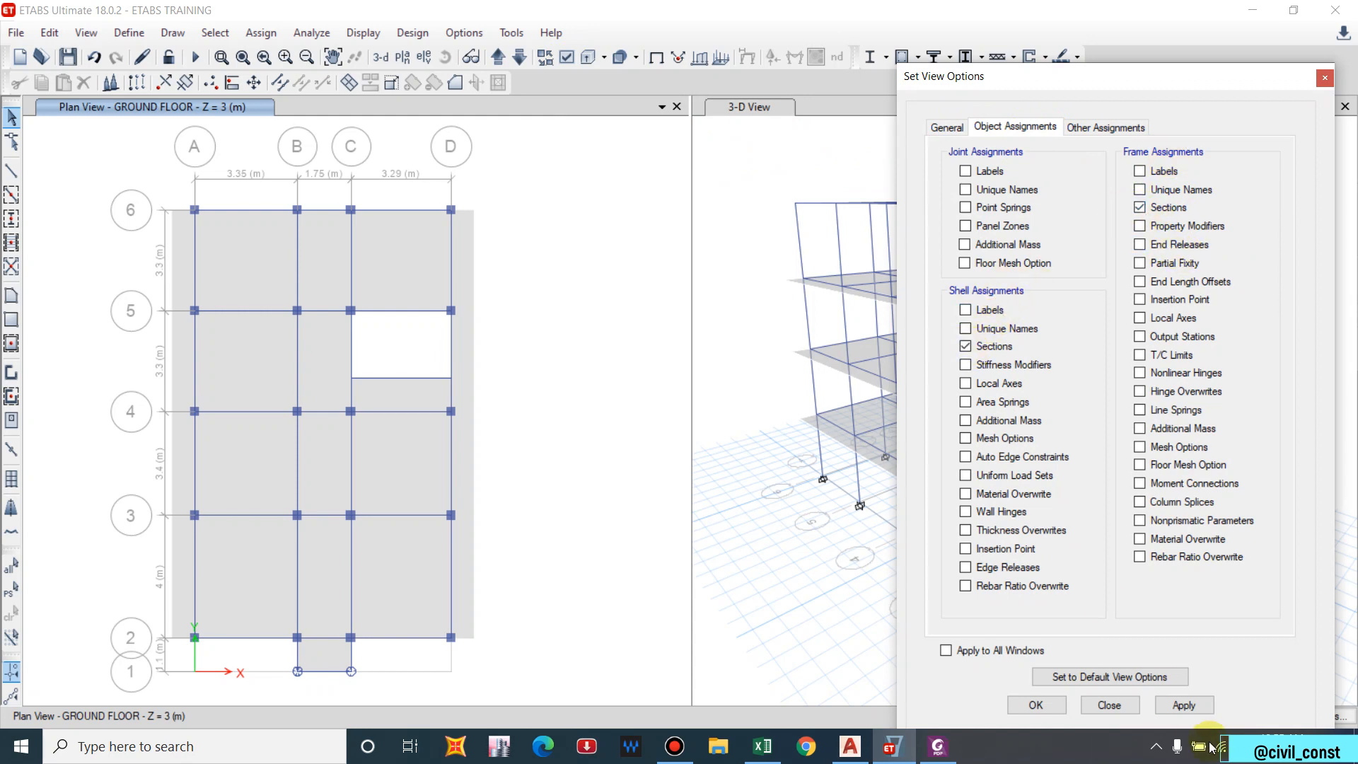
pyautogui.click(1183, 705)
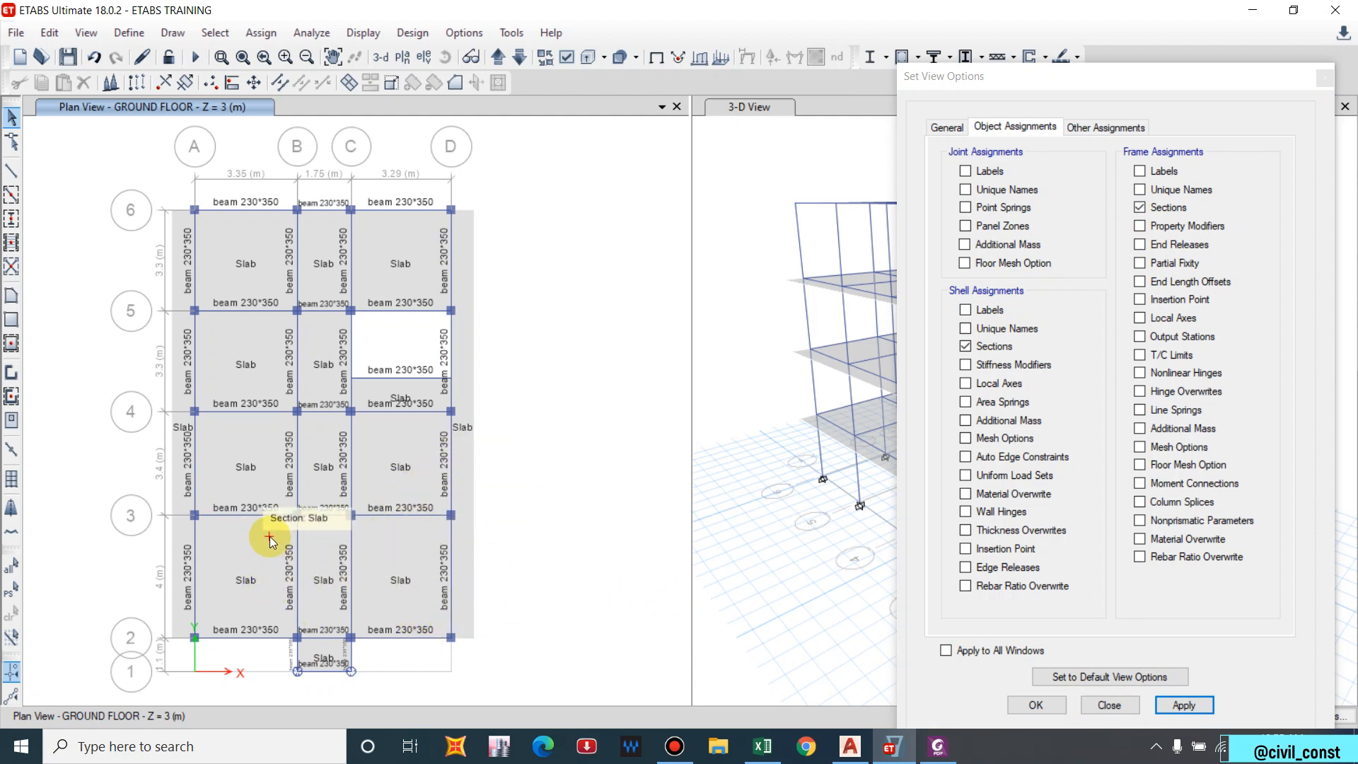
pyautogui.click(424, 58)
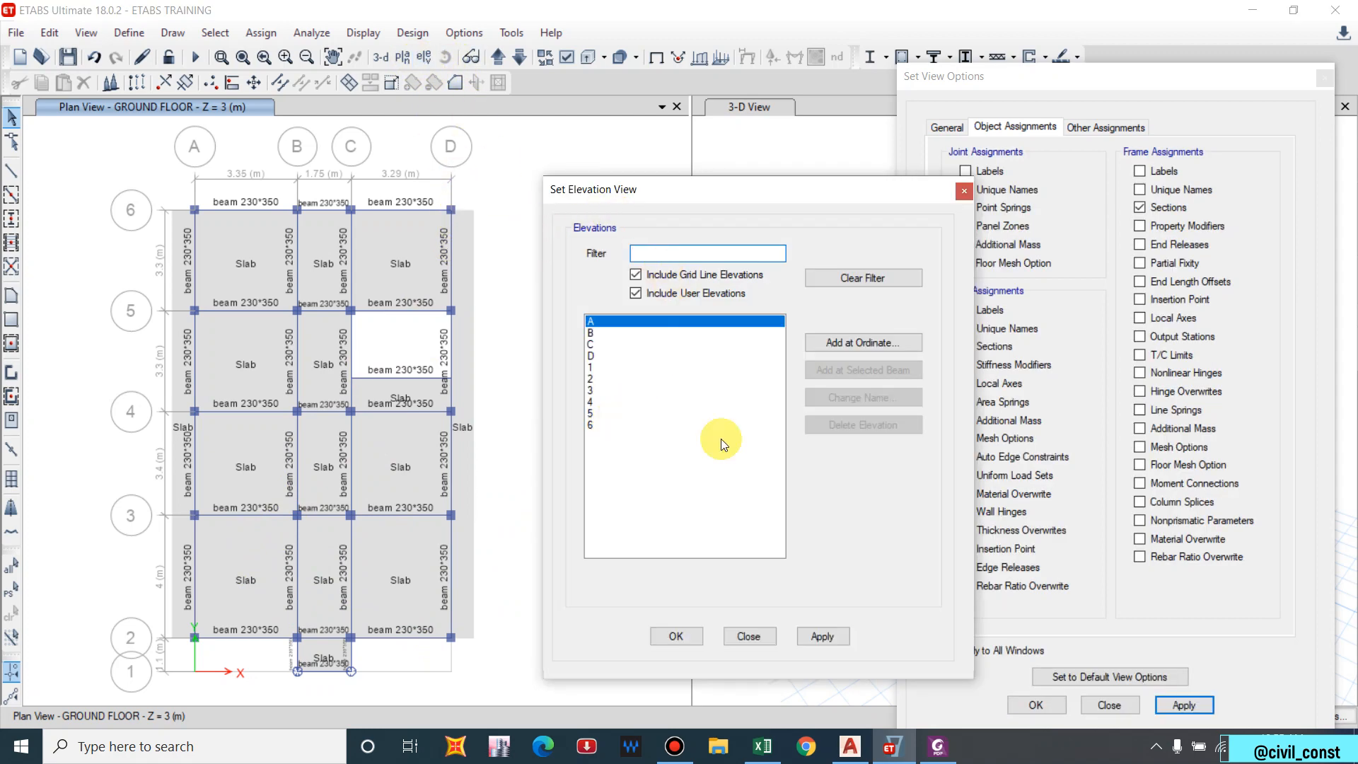
# View the elevations along gridlines A and B to check the column sizes.
pyautogui.click(822, 635)
pyautogui.moveTo(695, 189); pyautogui.dragTo(1067, 197)
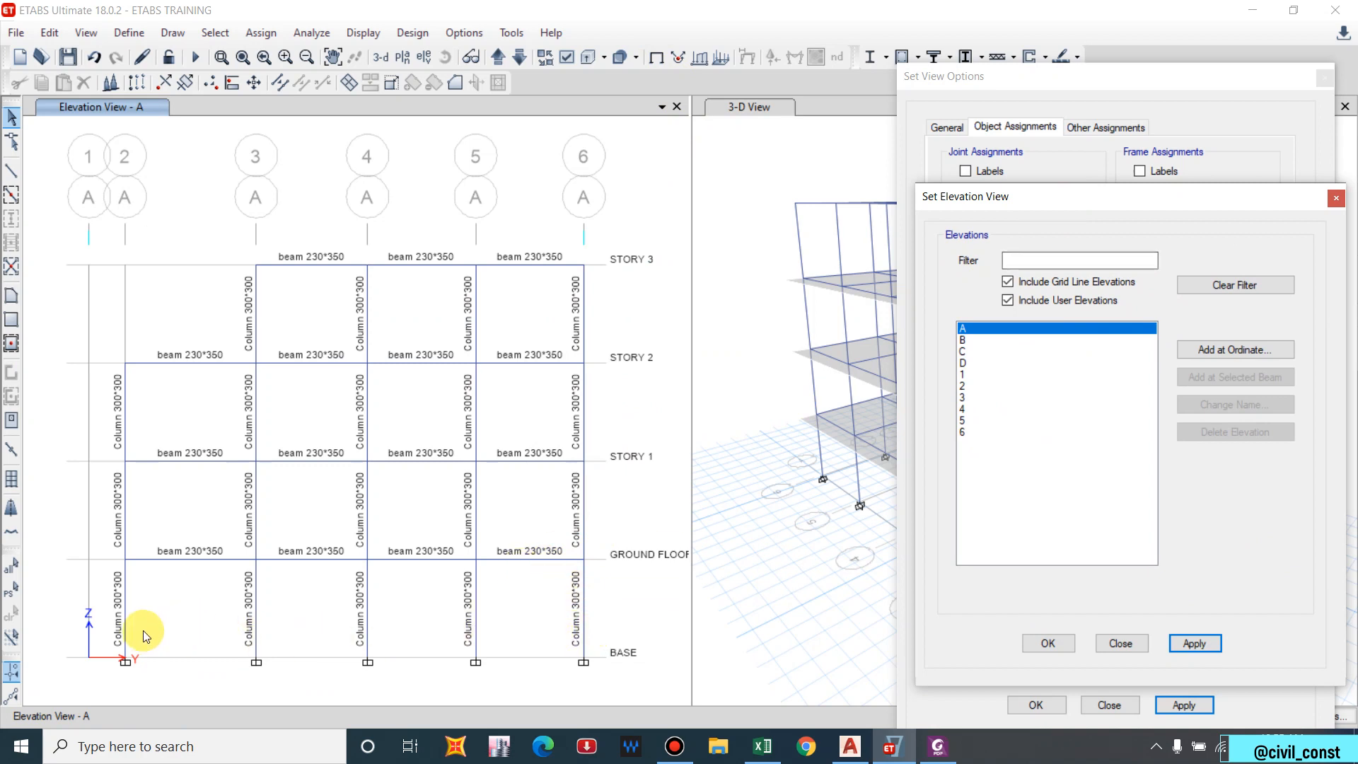
pyautogui.click(504, 61)
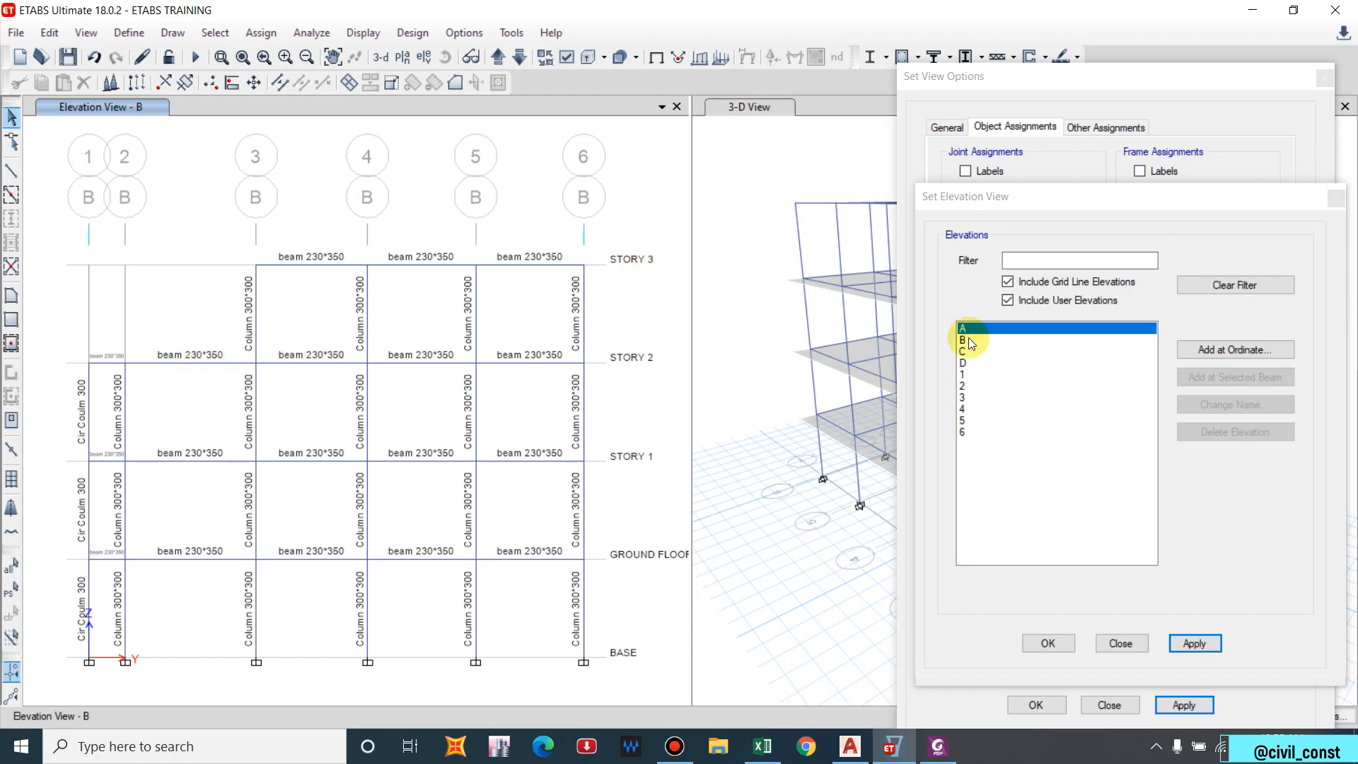
pyautogui.click(1120, 643)
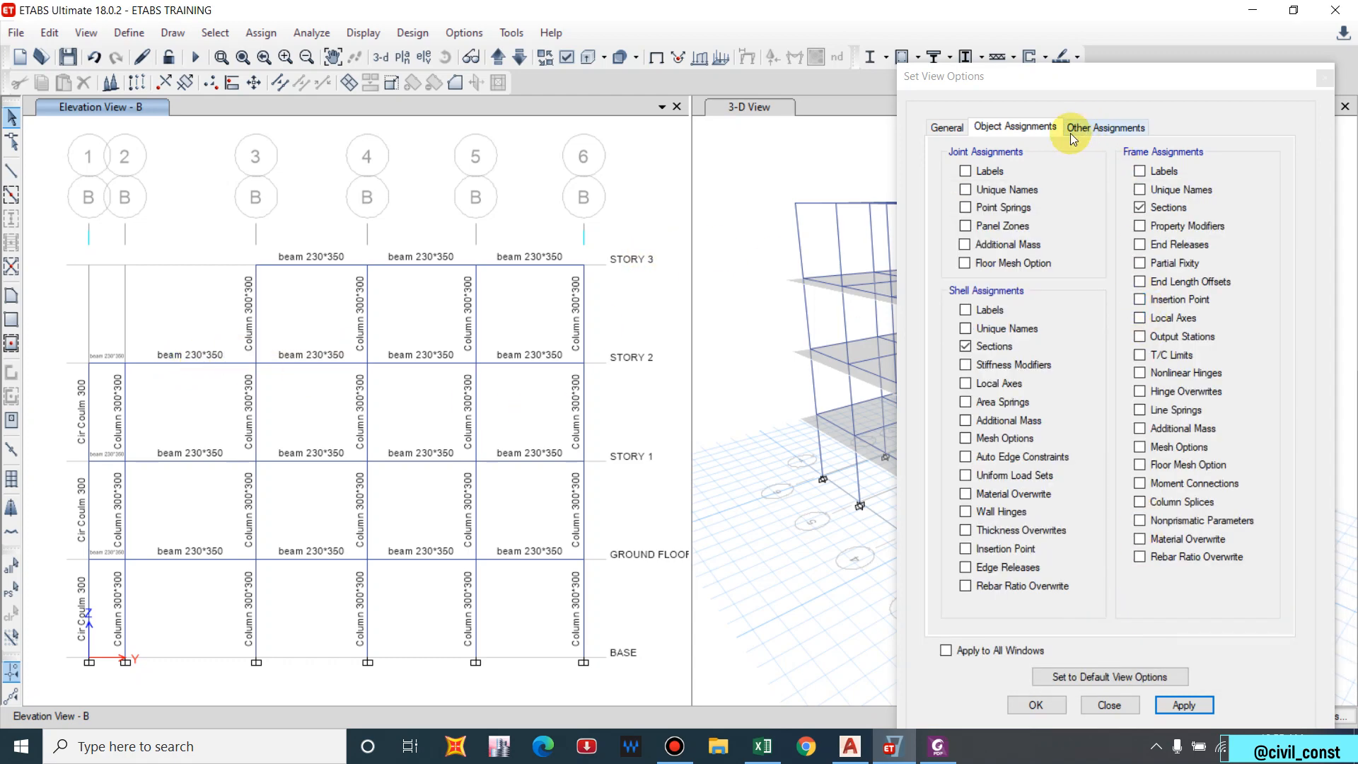
# Switch off the frame and shell section labels in the display options.
pyautogui.click(1140, 207)
pyautogui.click(1095, 127)
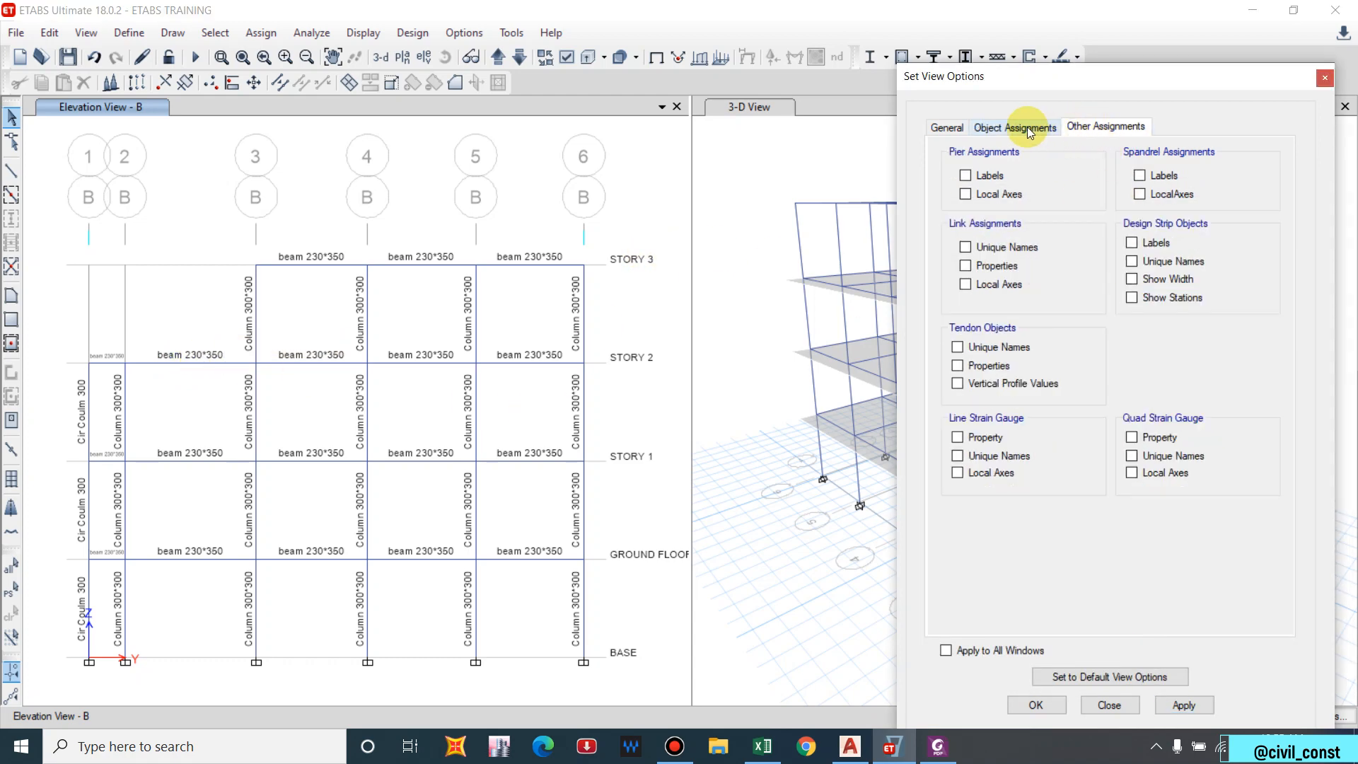
pyautogui.click(1014, 126)
pyautogui.click(966, 346)
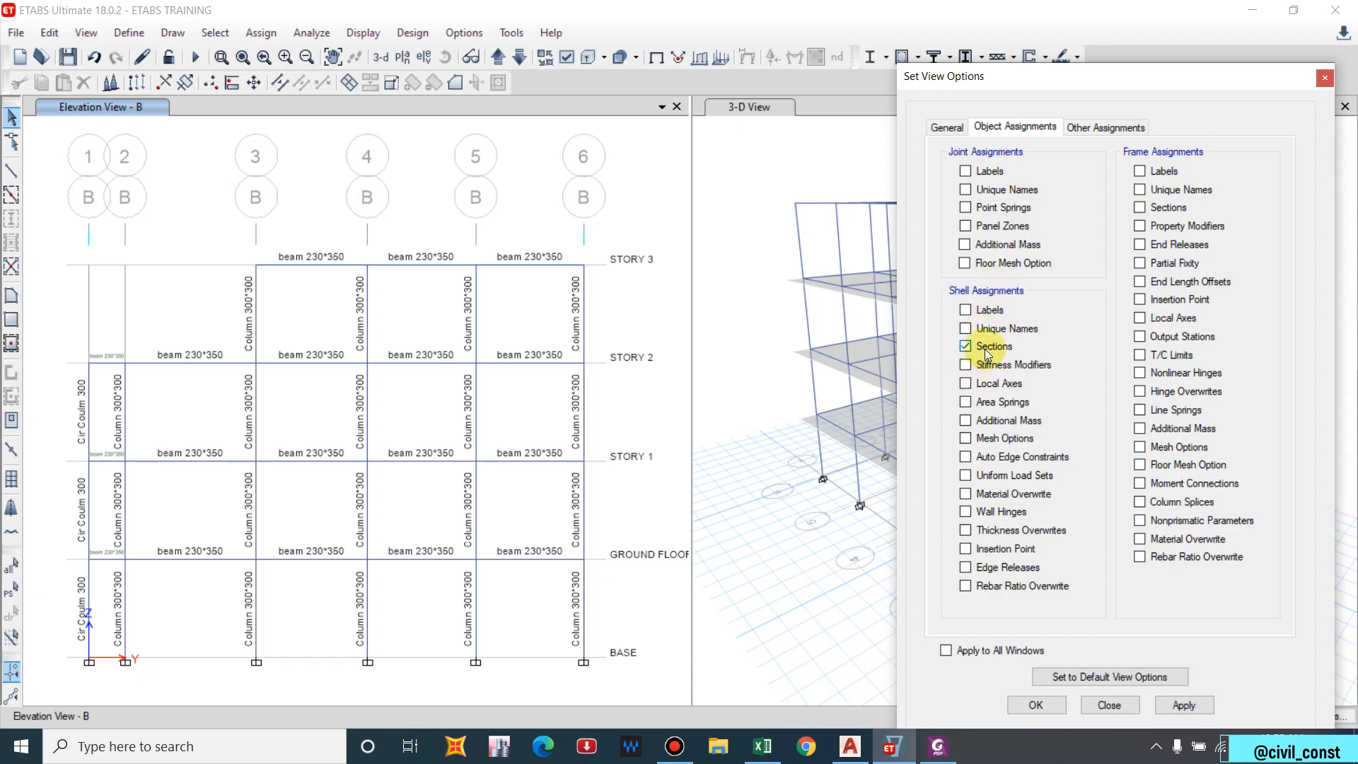
pyautogui.click(1182, 705)
pyautogui.click(1035, 705)
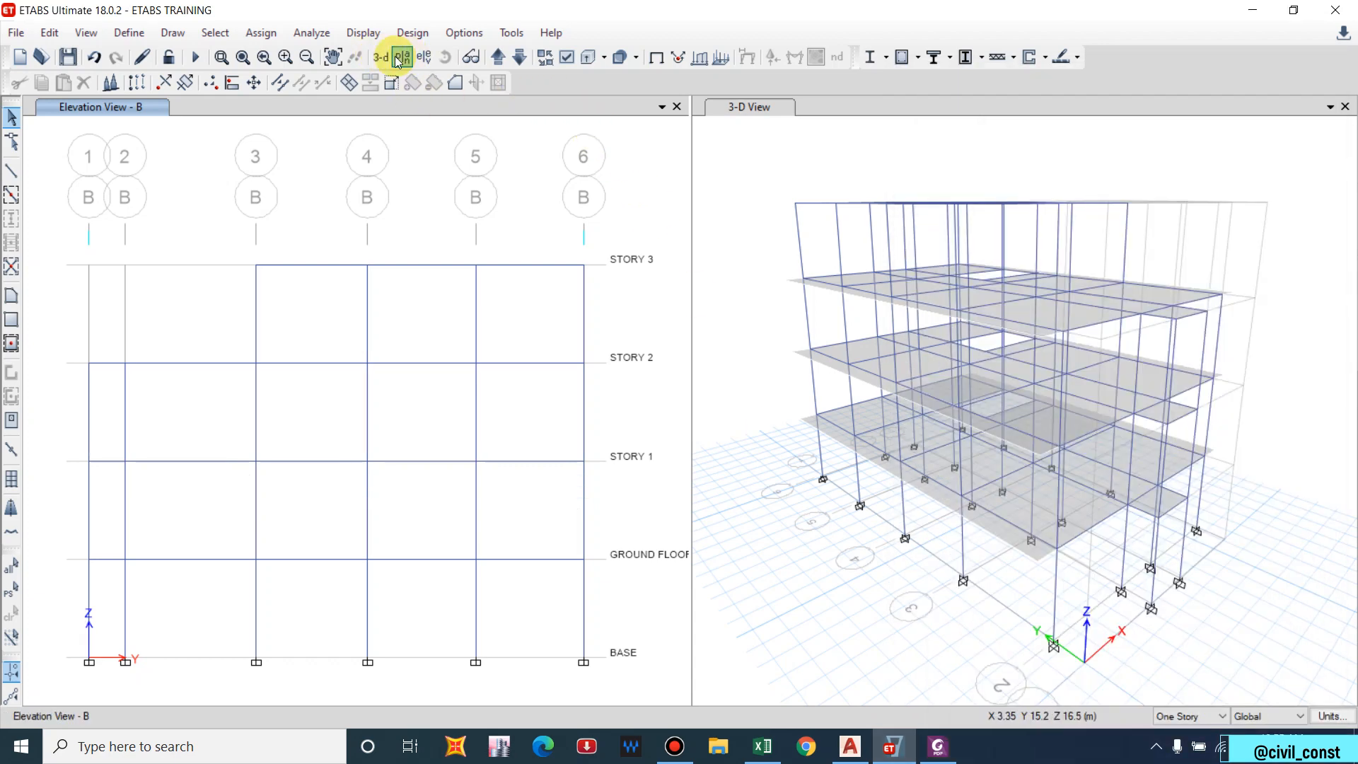
# Return the view to the STORY 3 plan, then step toward GROUND FLOOR.
pyautogui.click(403, 56)
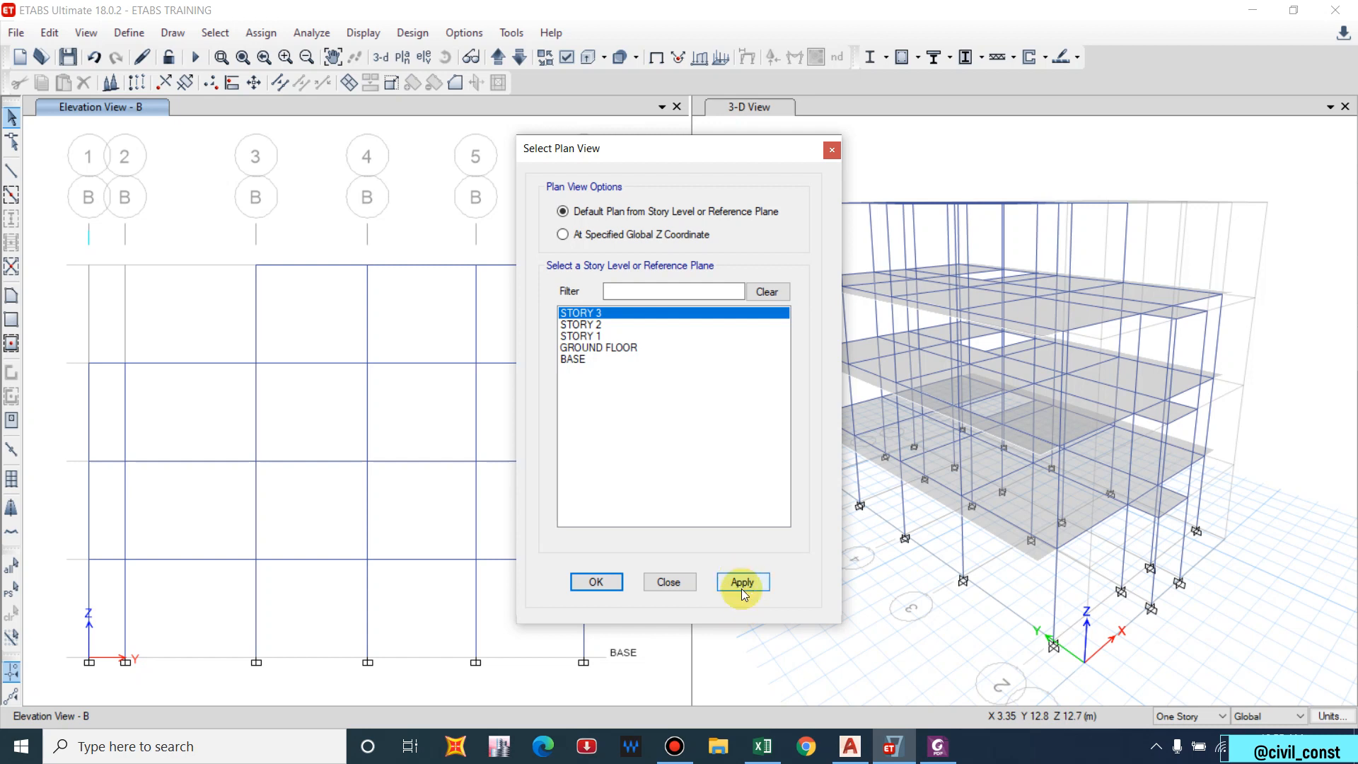
pyautogui.click(742, 581)
pyautogui.click(598, 581)
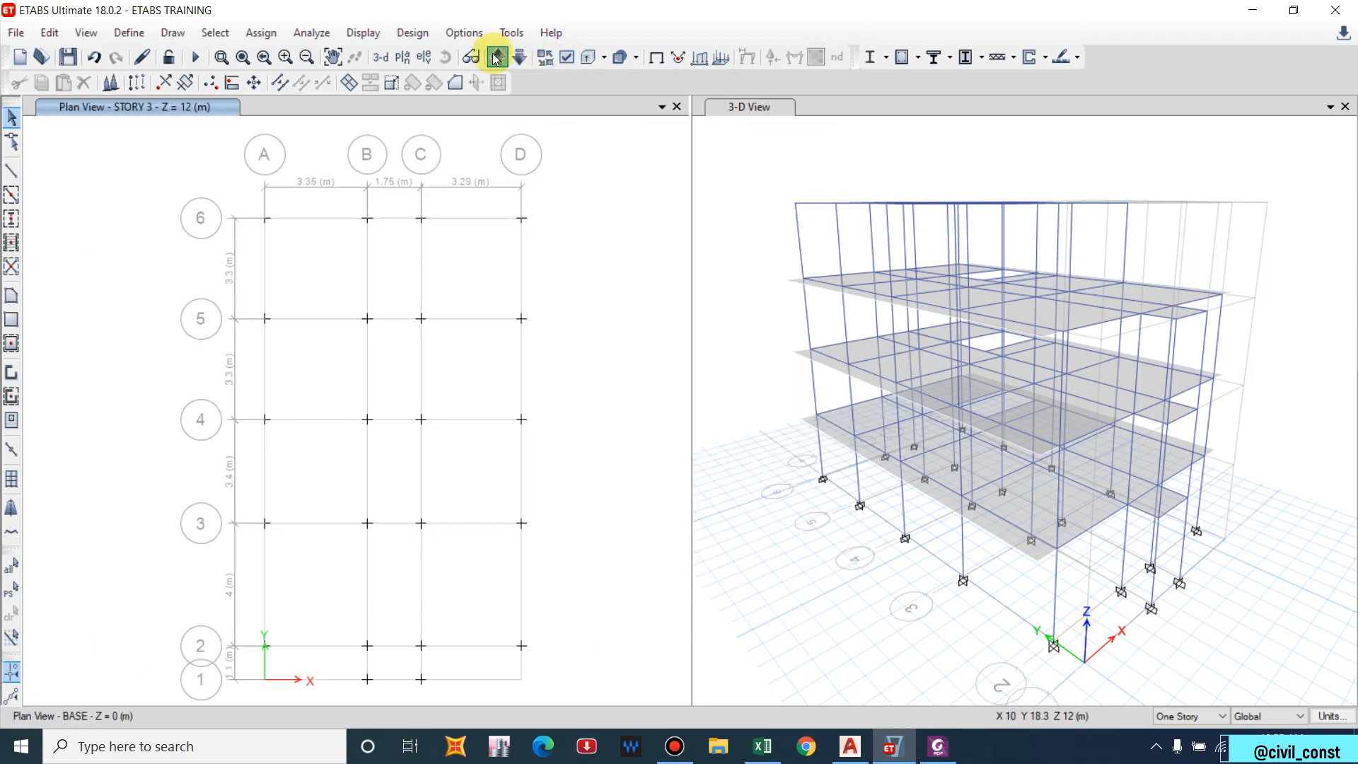
pyautogui.click(497, 57)
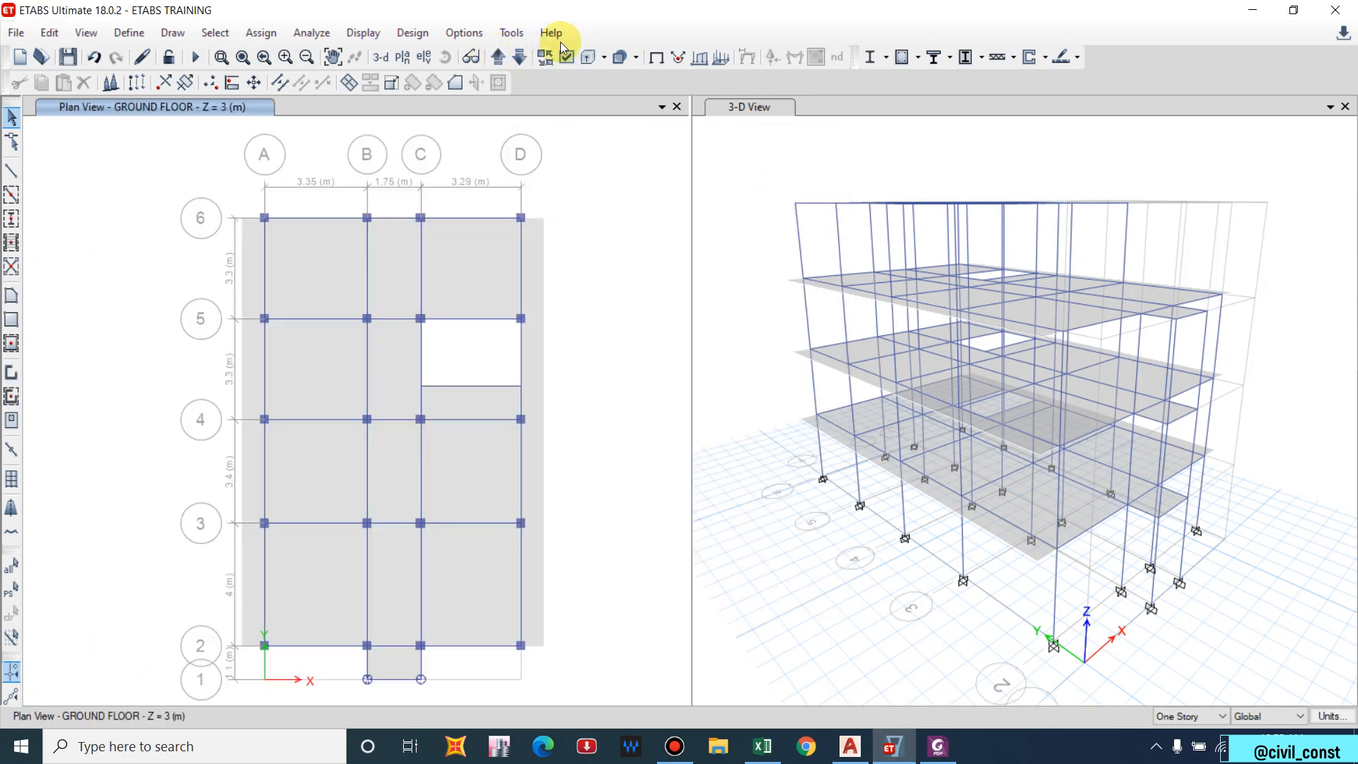
# Run Check Model and dismiss the no-warnings message.
pyautogui.click(322, 35)
pyautogui.click(334, 51)
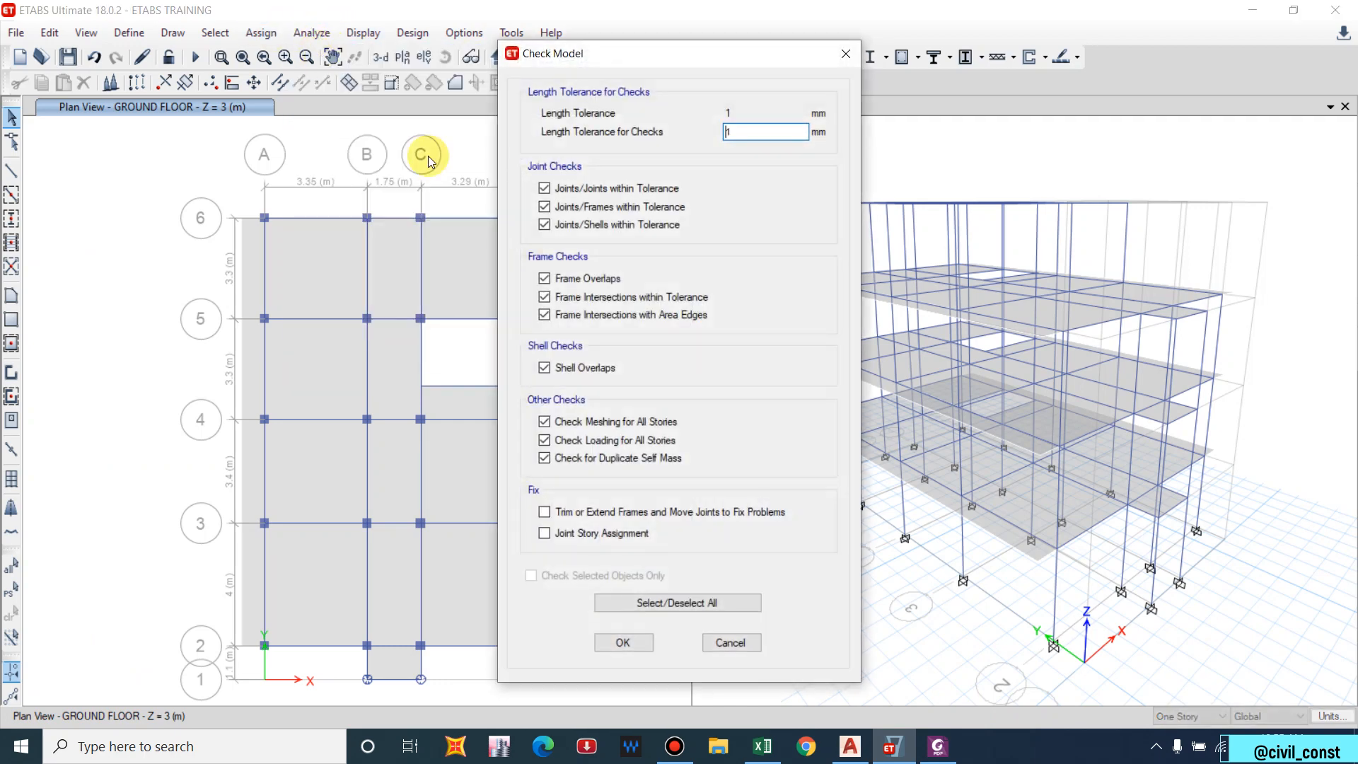
pyautogui.click(635, 642)
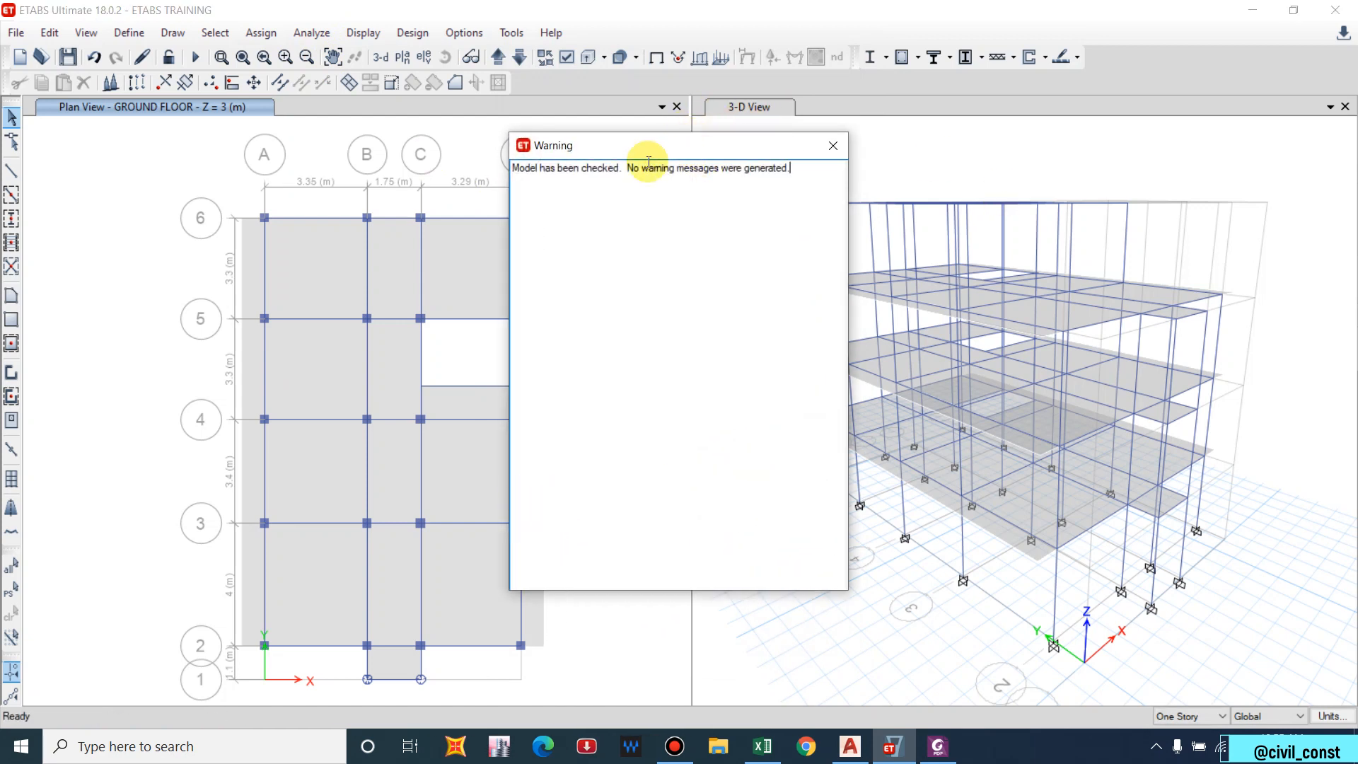
pyautogui.click(833, 145)
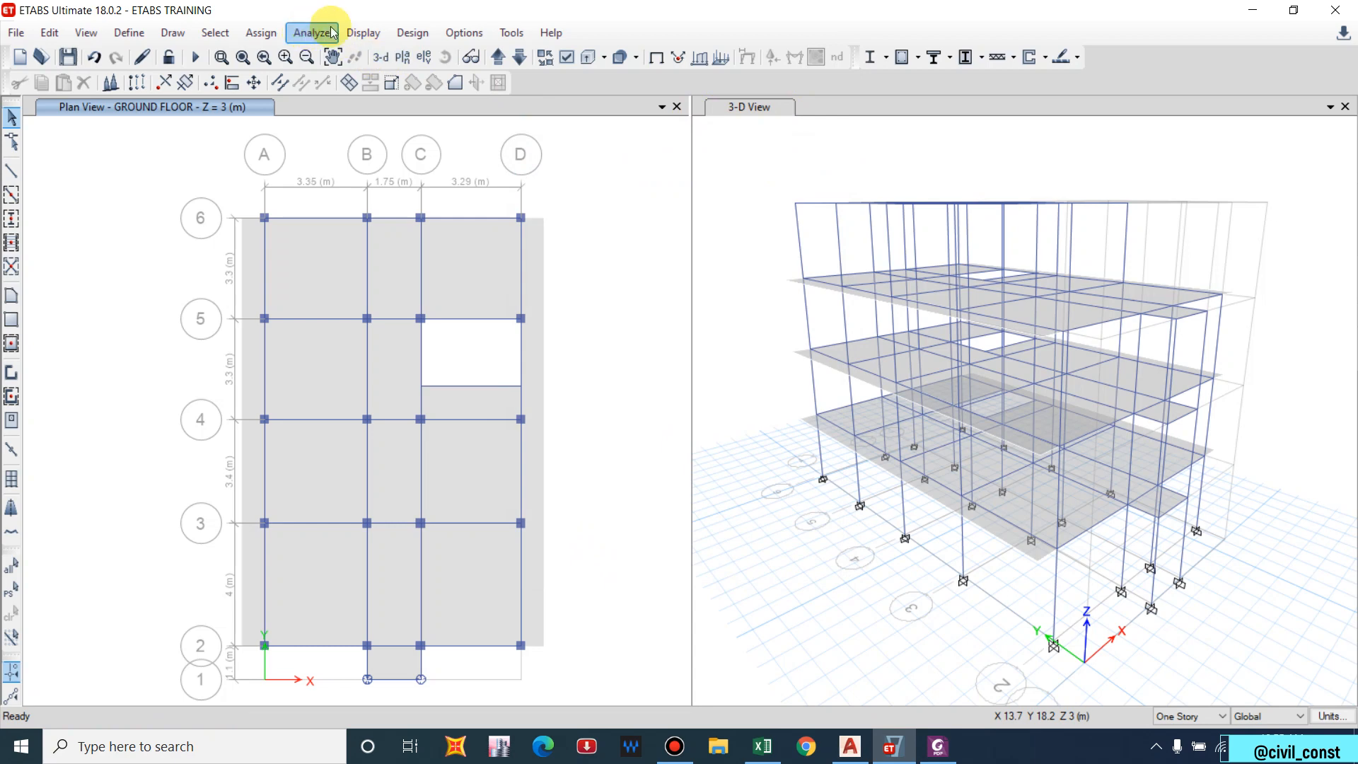
# Run the analysis for all load cases from Set Load Cases To Run.
pyautogui.click(311, 34)
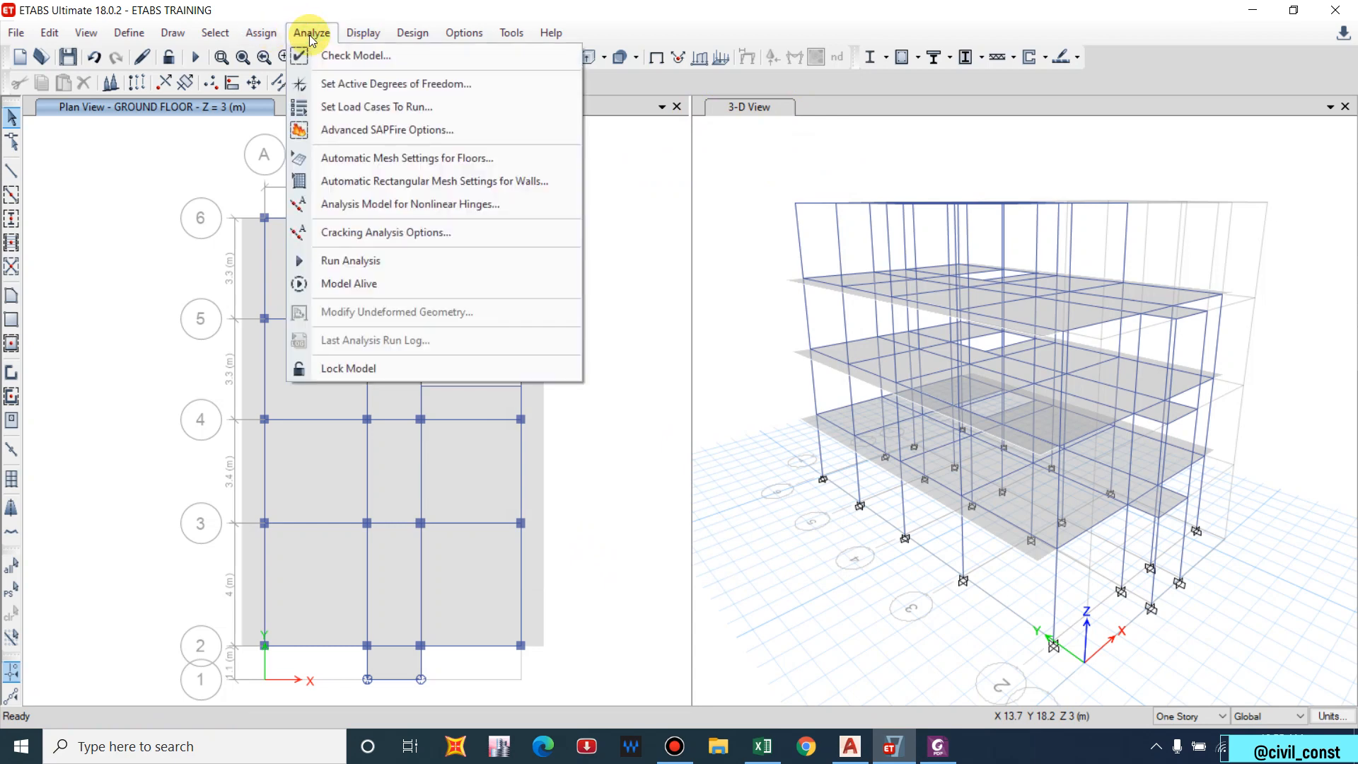
pyautogui.click(338, 107)
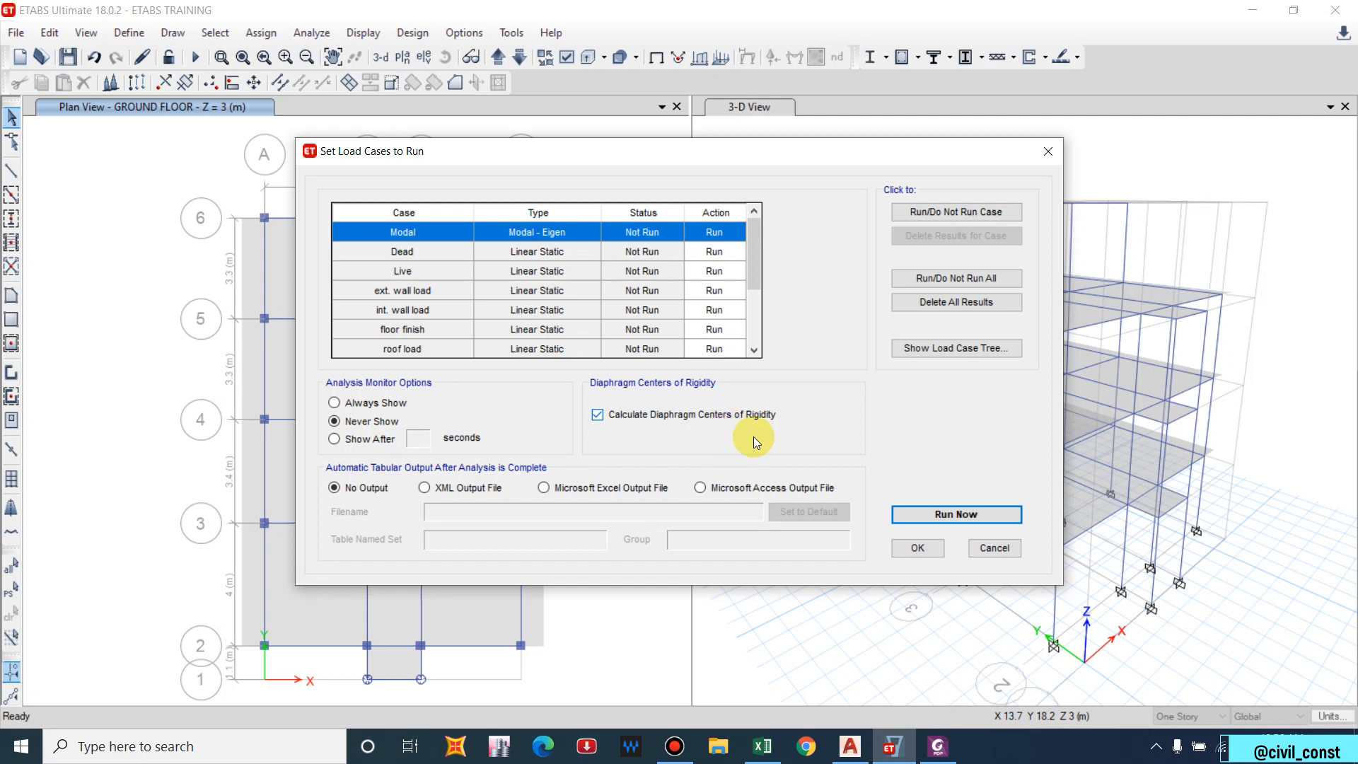
pyautogui.click(935, 515)
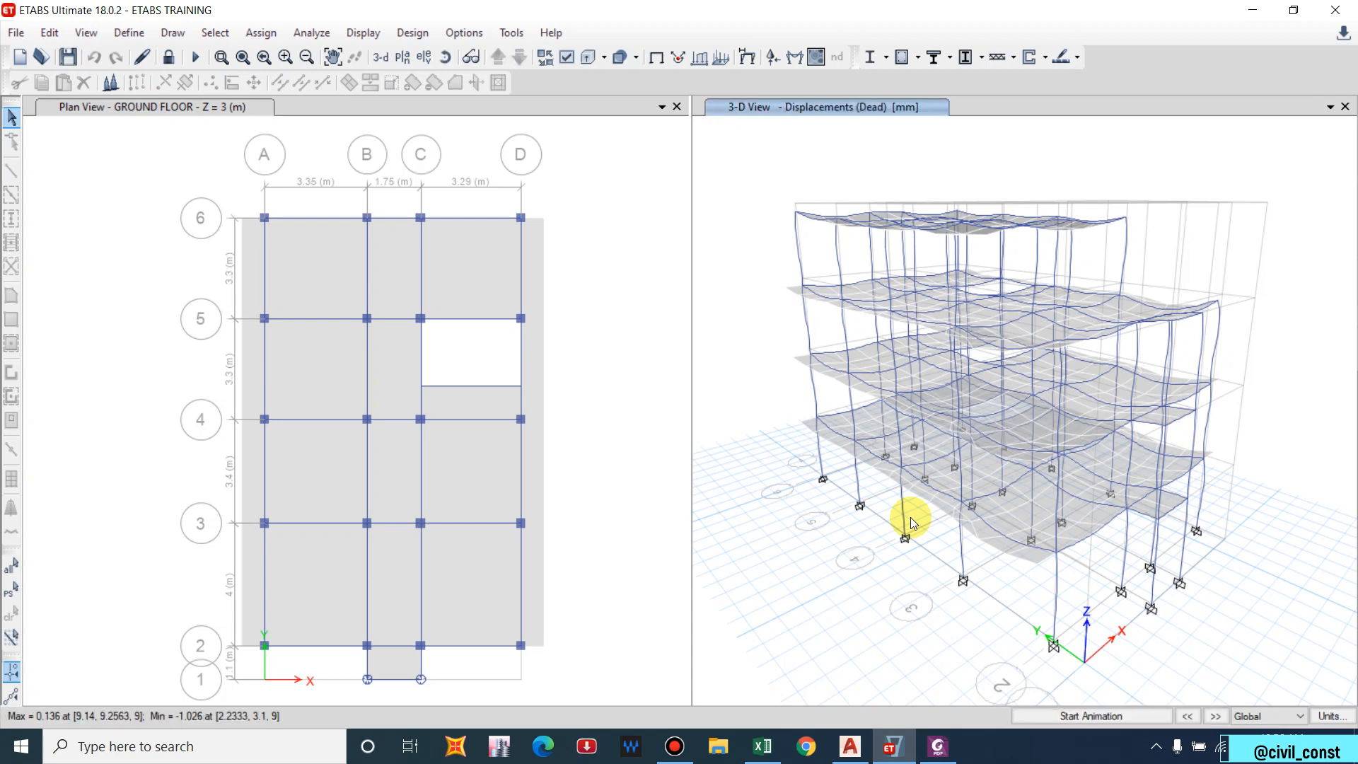
pyautogui.click(676, 106)
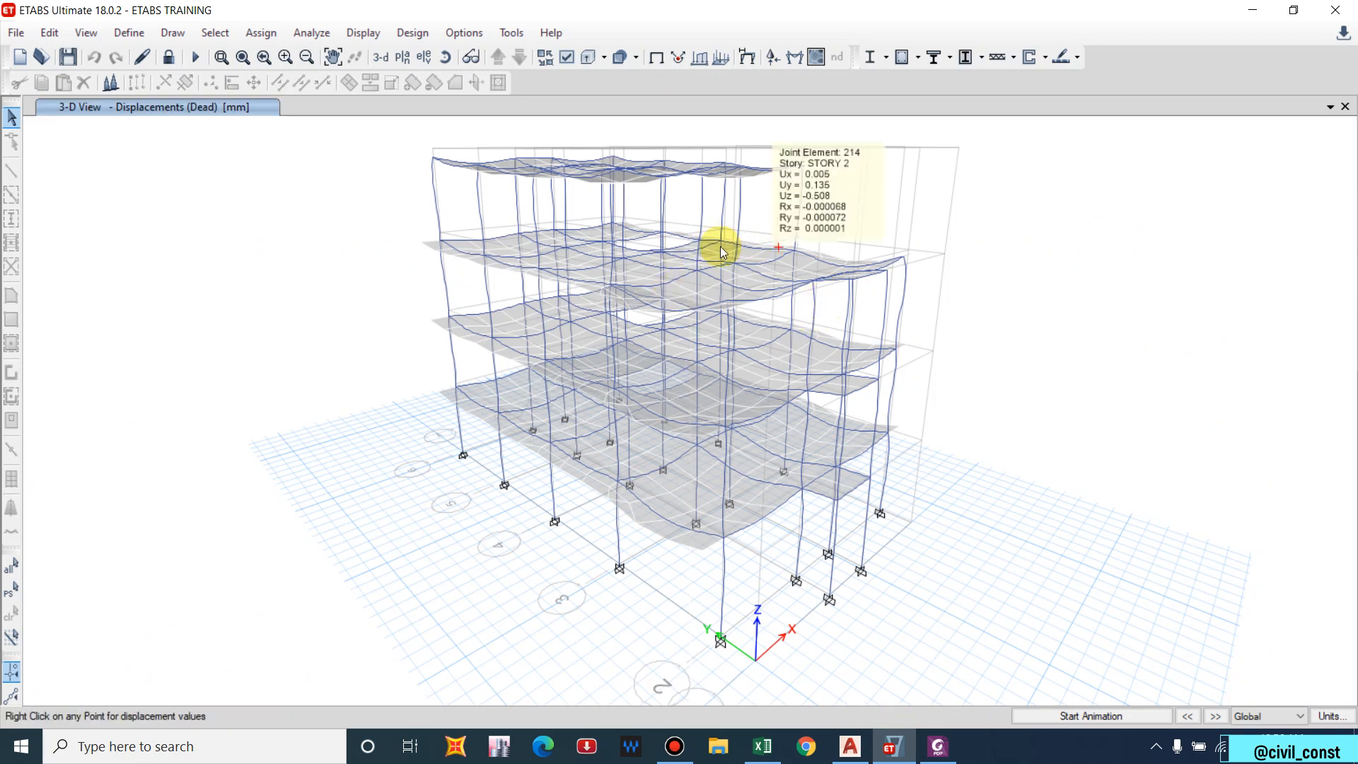
# Pan the 3-D deformed view to inspect the Dead load joint displacements.
pyautogui.moveTo(738, 327); pyautogui.dragTo(719, 347, button='middle')
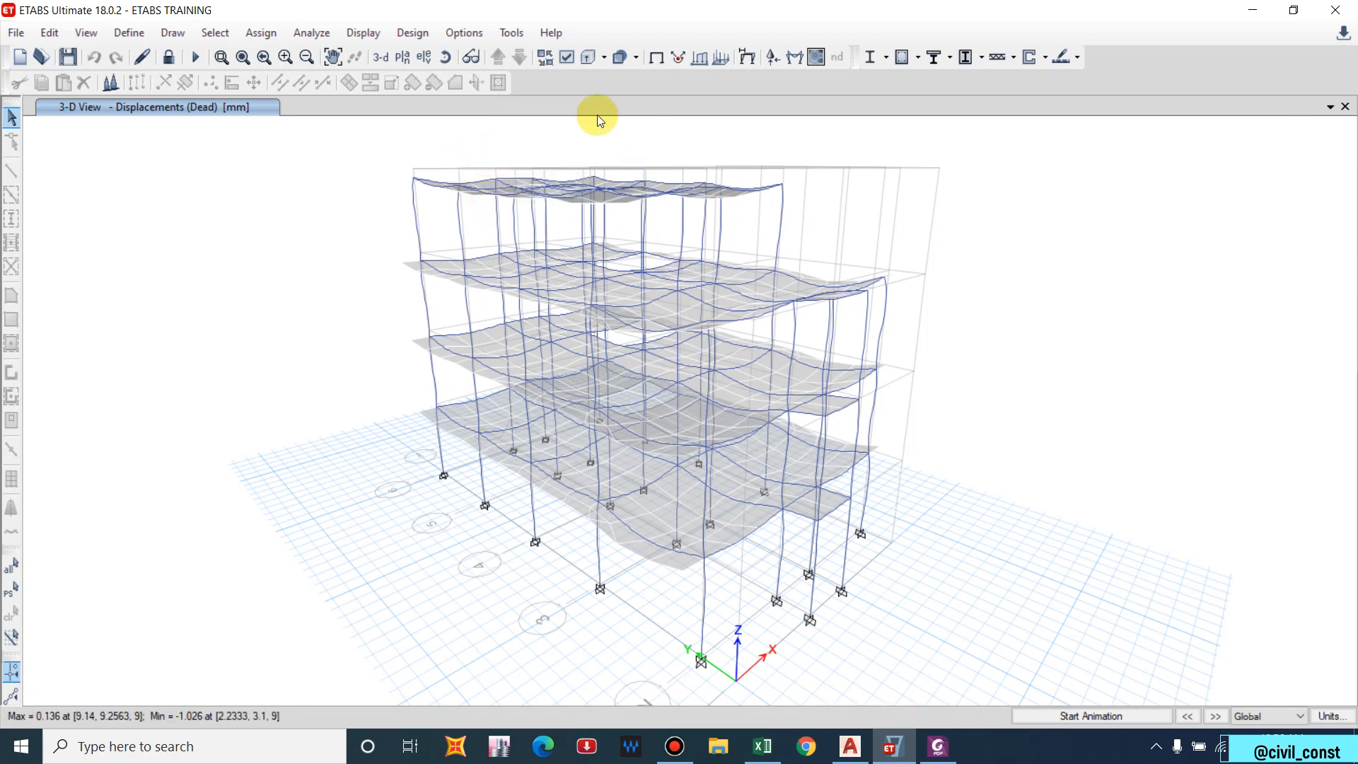
pyautogui.click(351, 33)
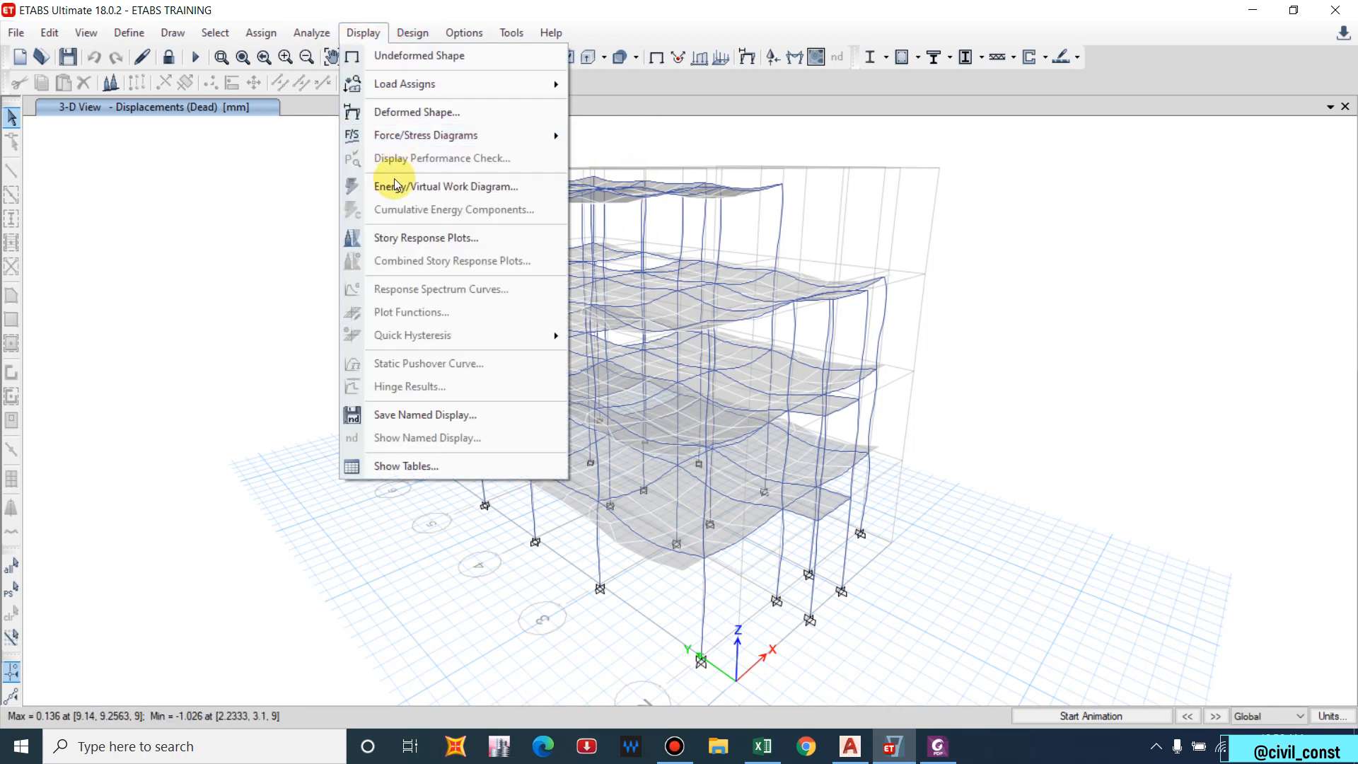
# Plot Maximum Story Displacement in Story Response Plots for the EQX load case.
pyautogui.click(426, 240)
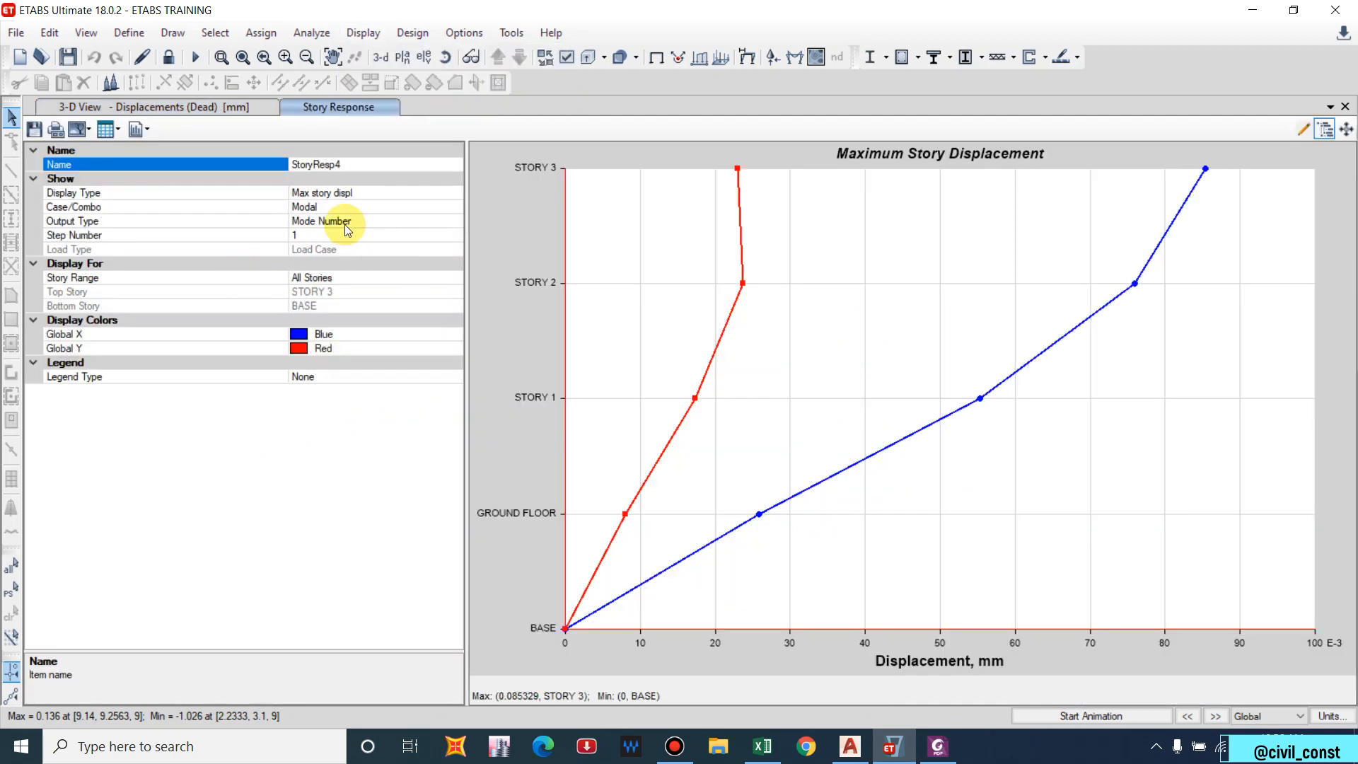
pyautogui.click(320, 194)
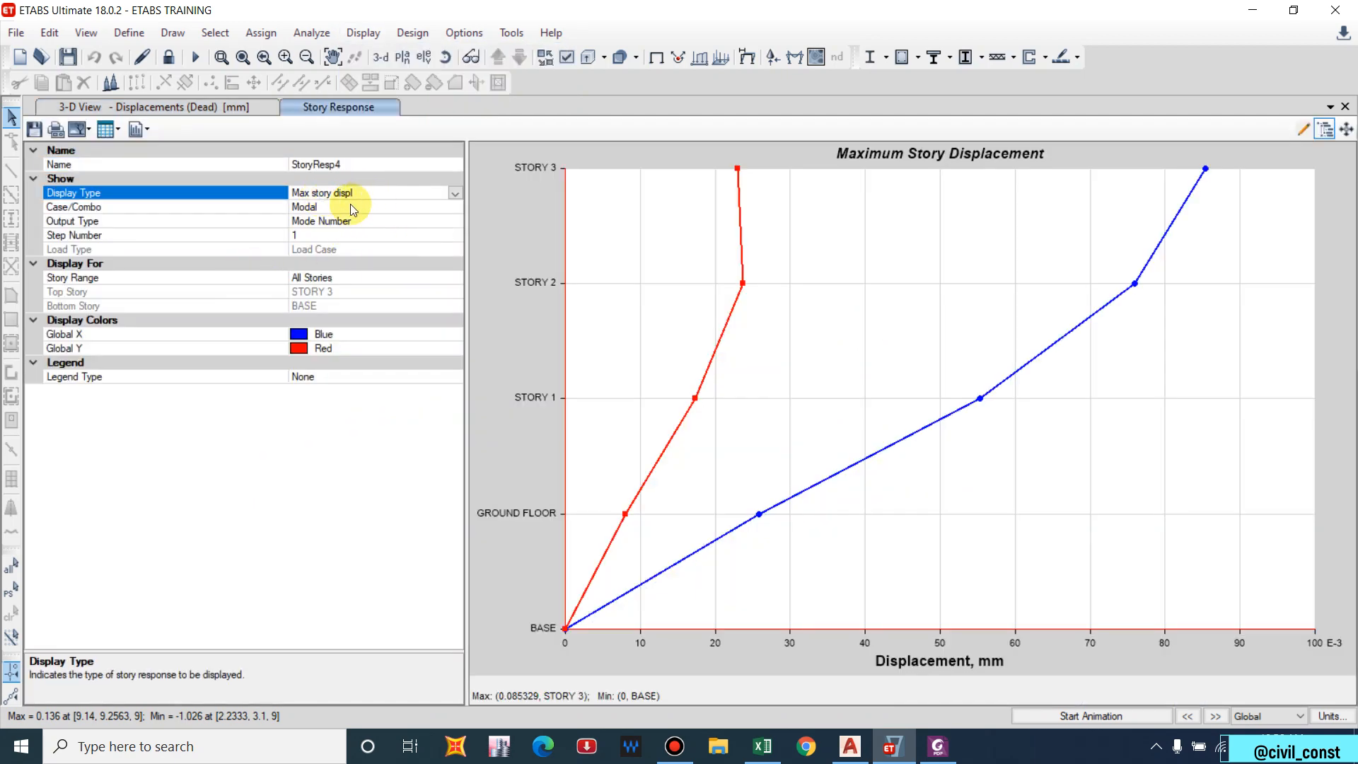
pyautogui.click(357, 206)
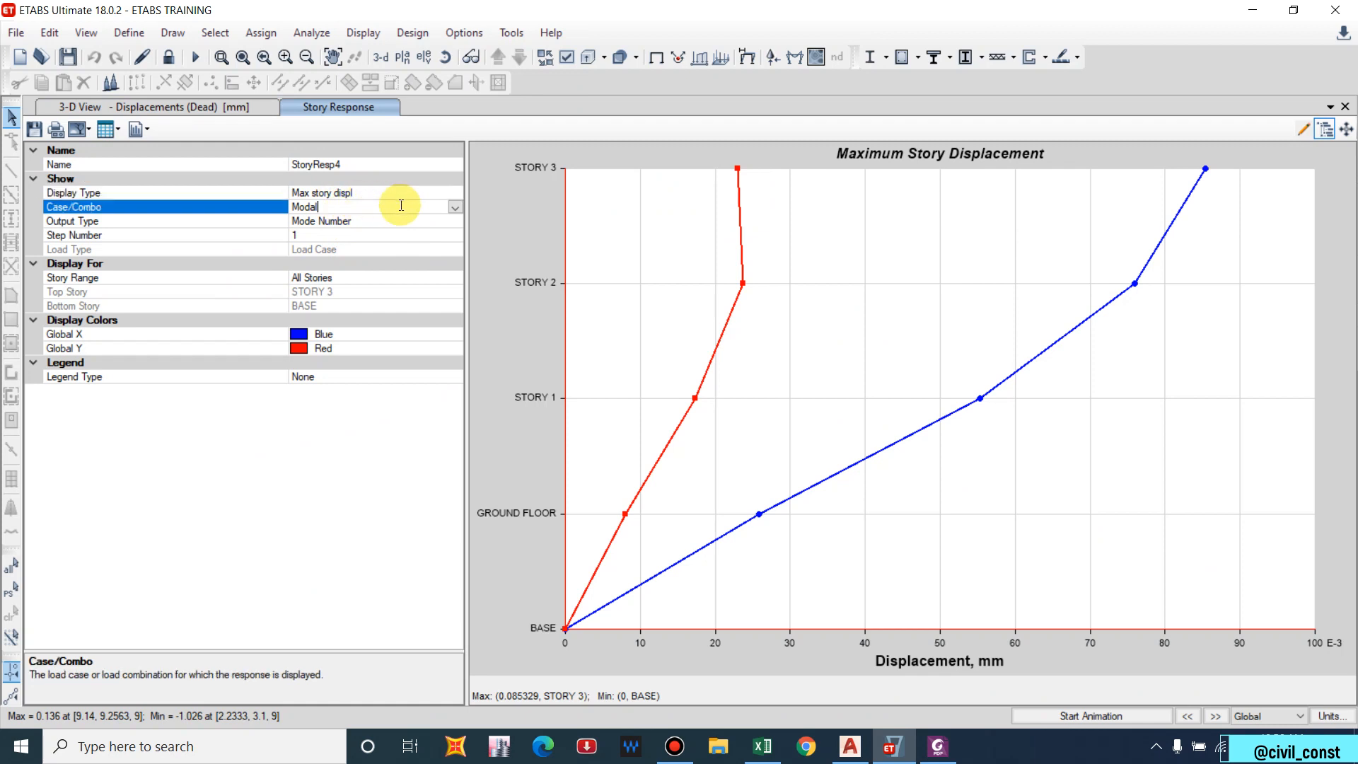
pyautogui.click(454, 208)
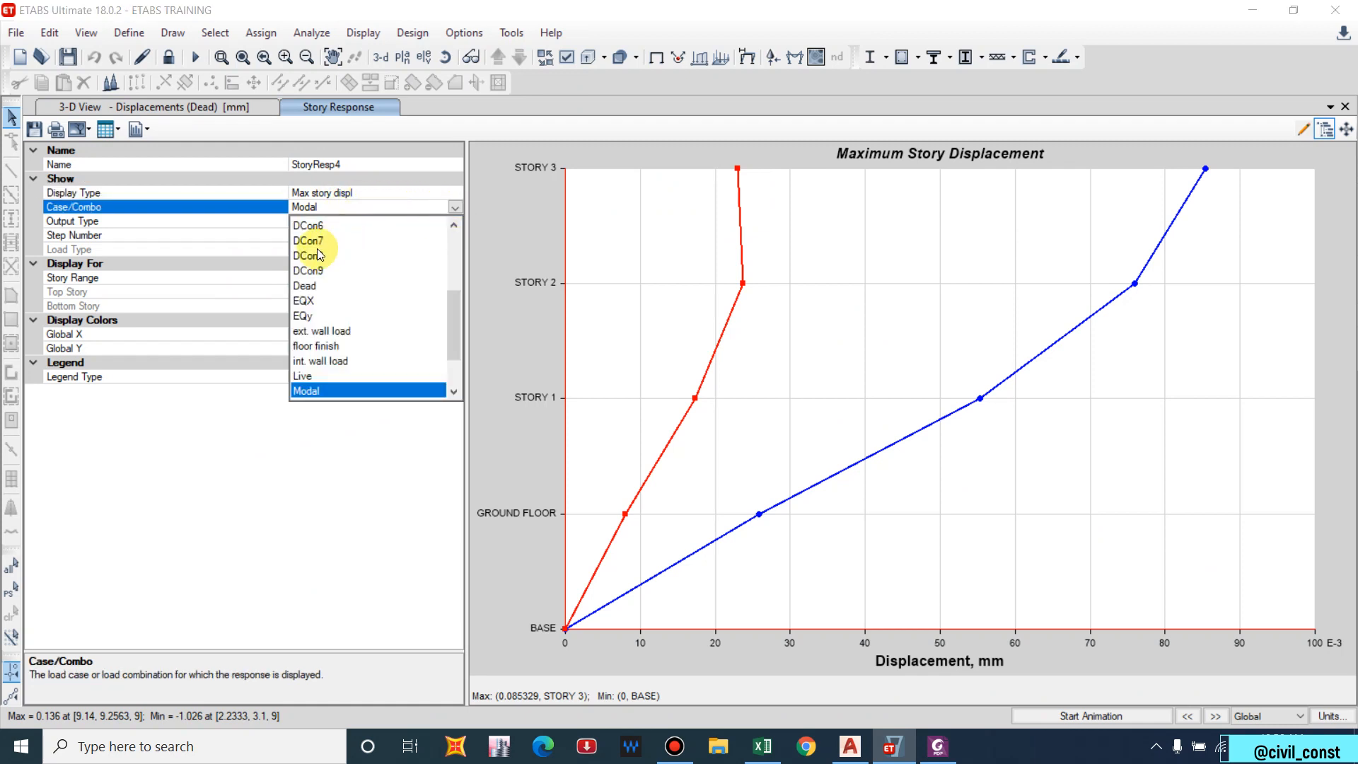
pyautogui.click(313, 299)
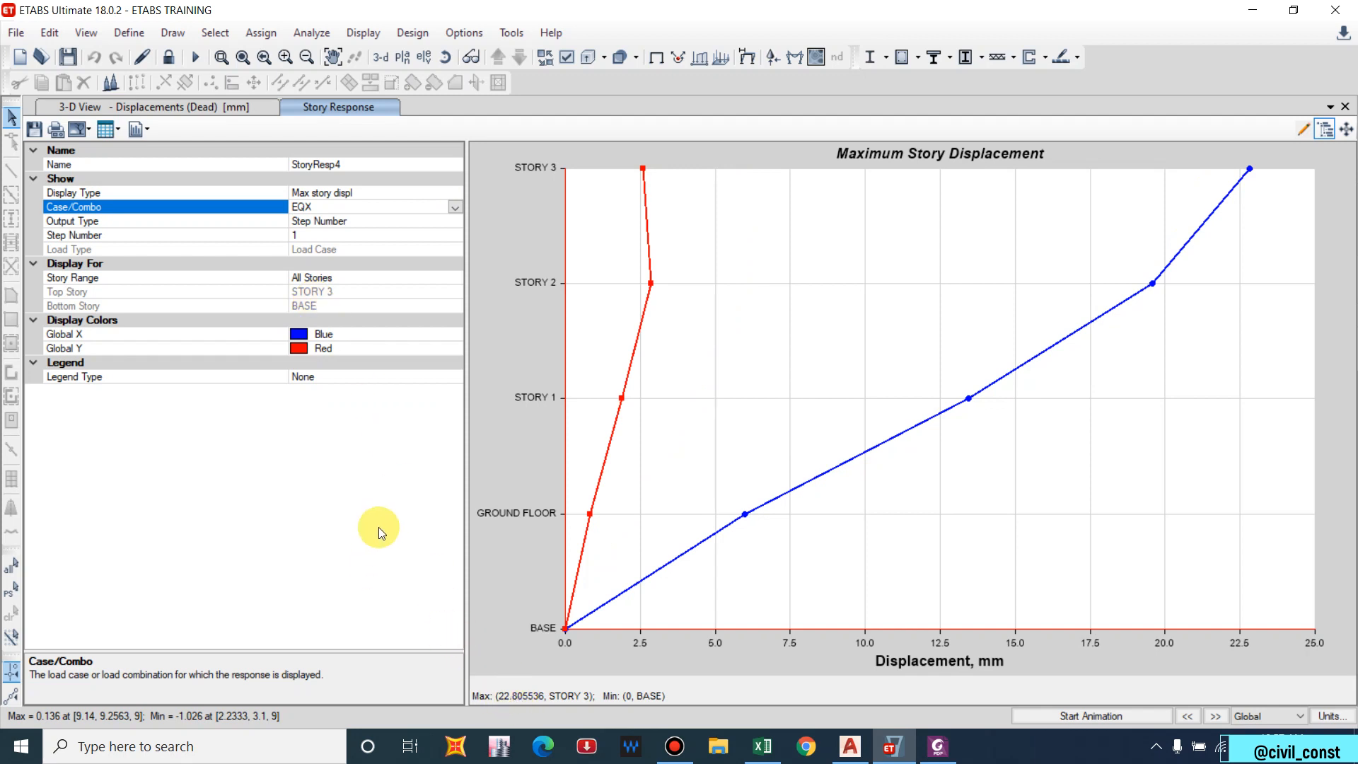
pyautogui.press('XF86Calculator')
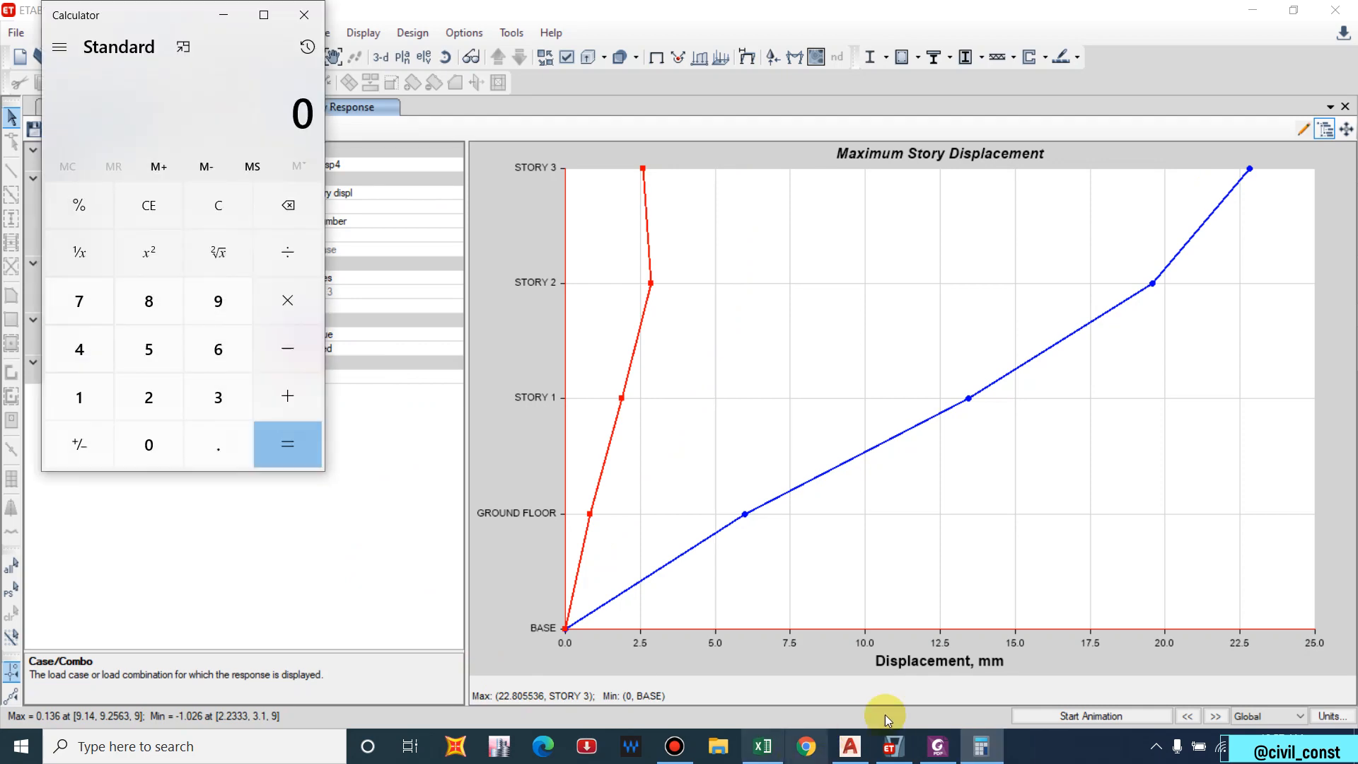
# Compute the drift limit 0.004 × 12 = 0.048 in Calculator, then close it.
pyautogui.click(937, 746)
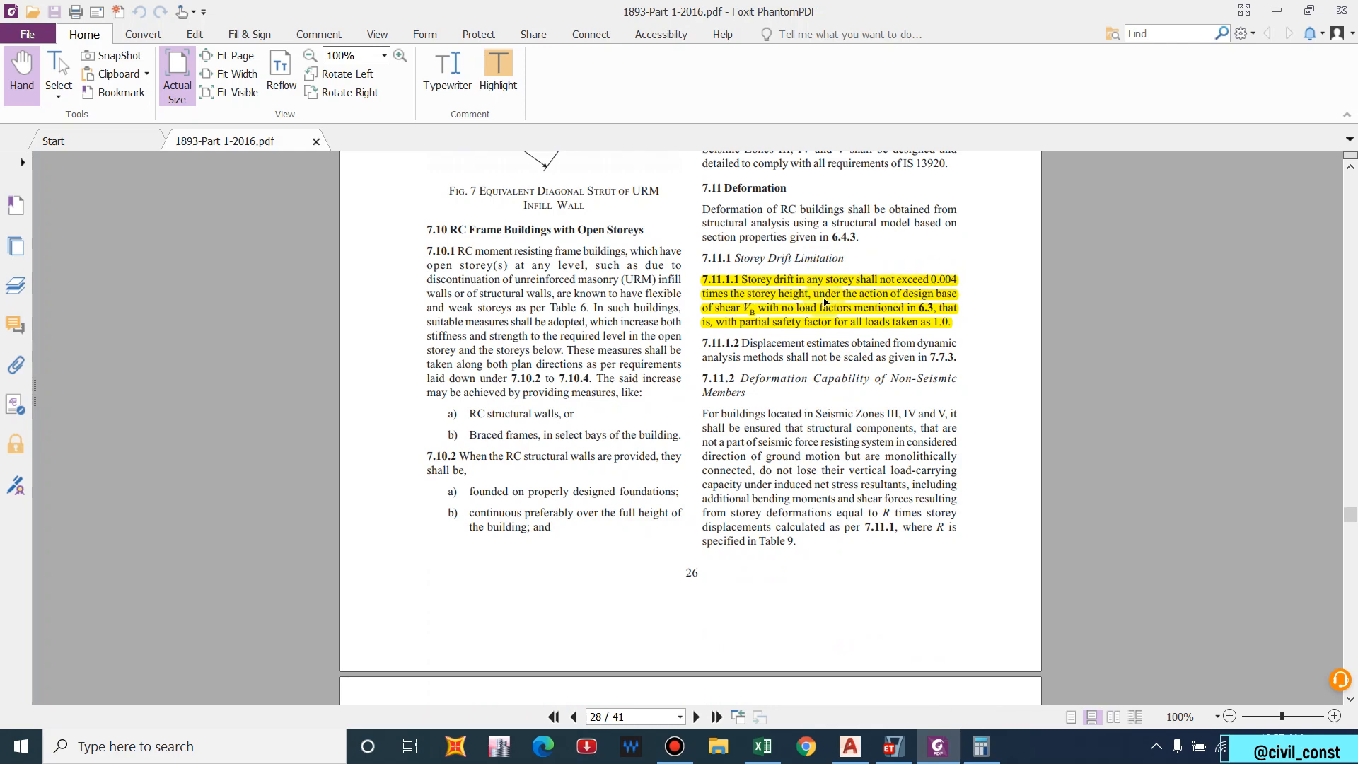
pyautogui.click(1276, 11)
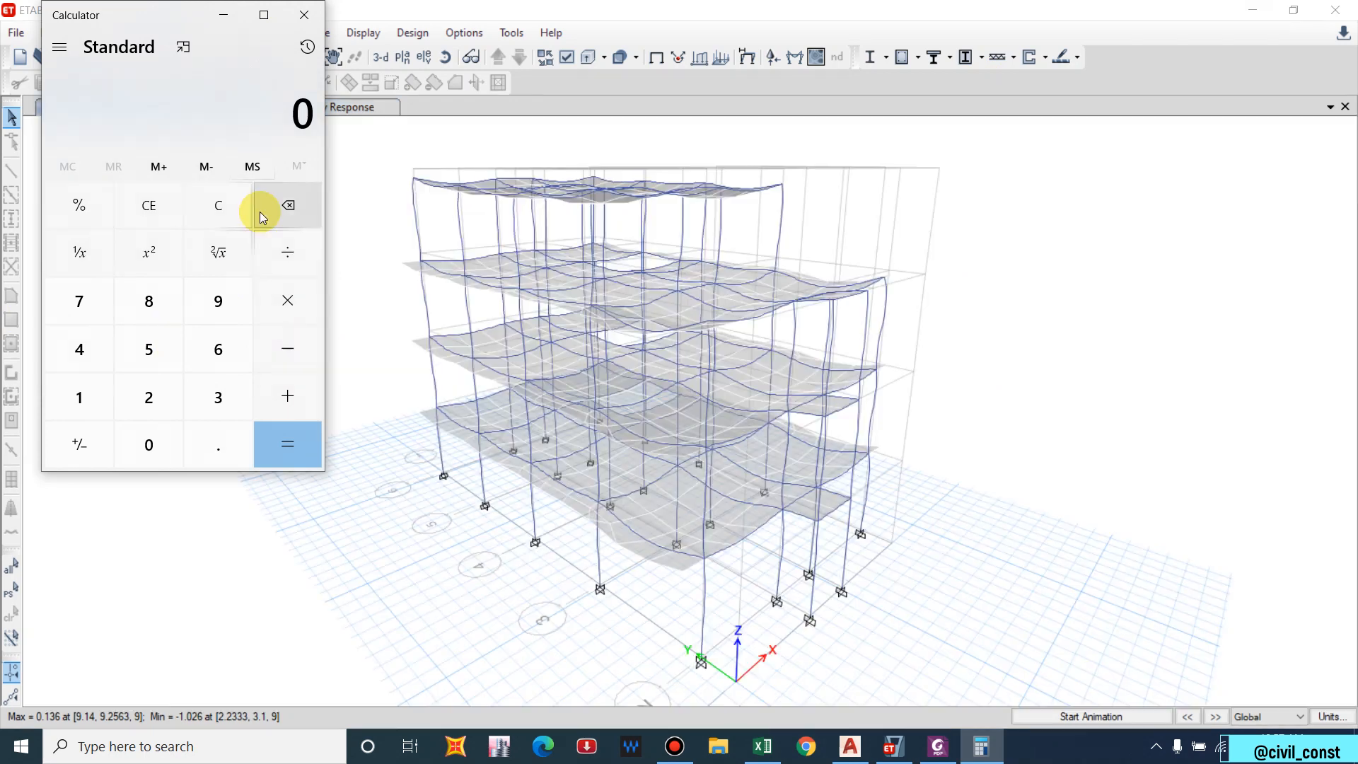
pyautogui.write('.004*')
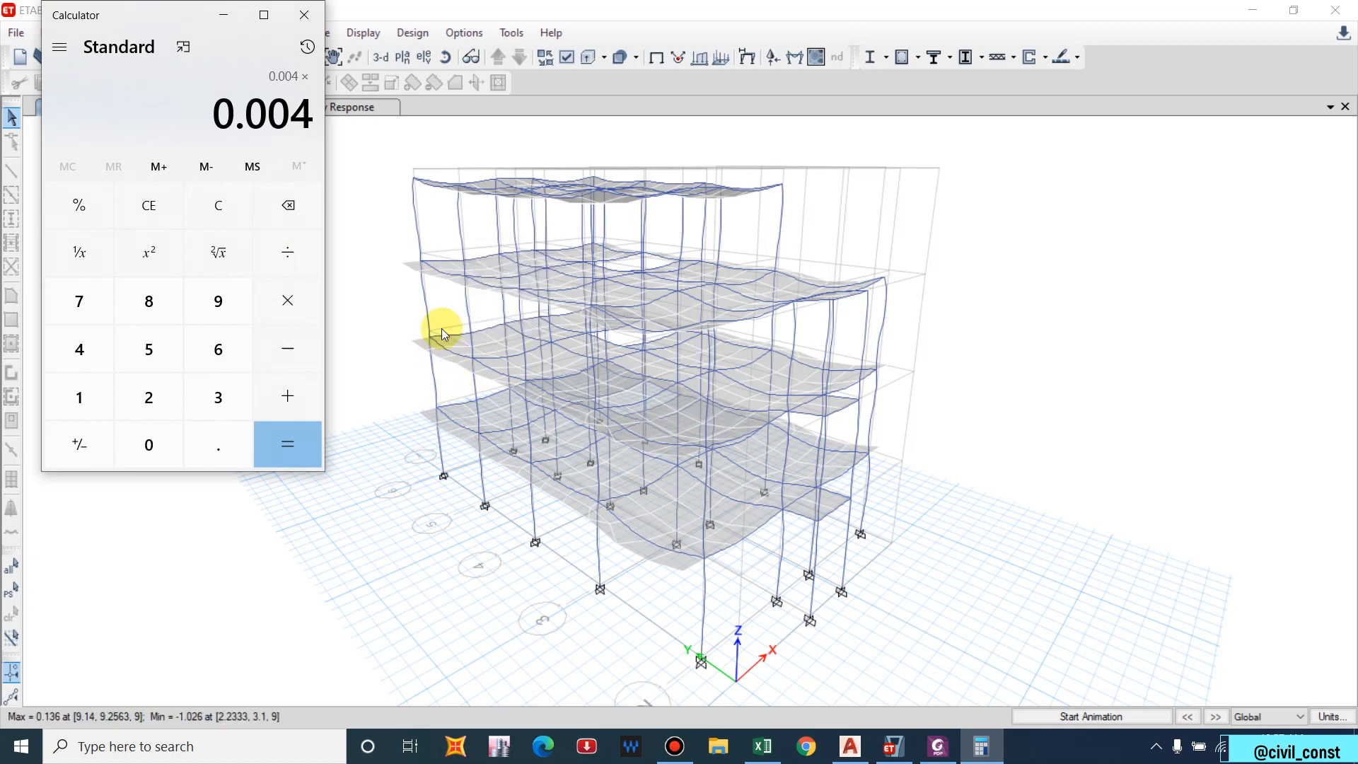
pyautogui.write('12')
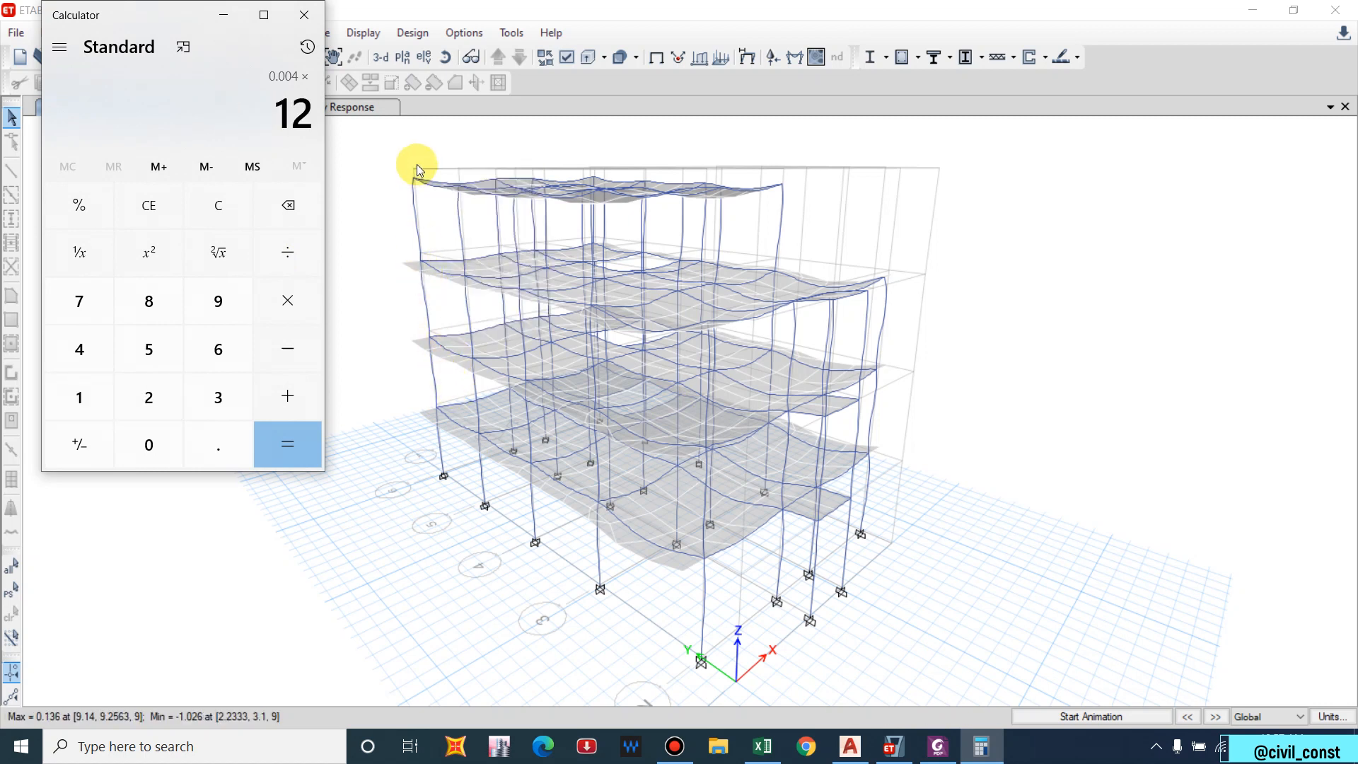
pyautogui.press('Return')
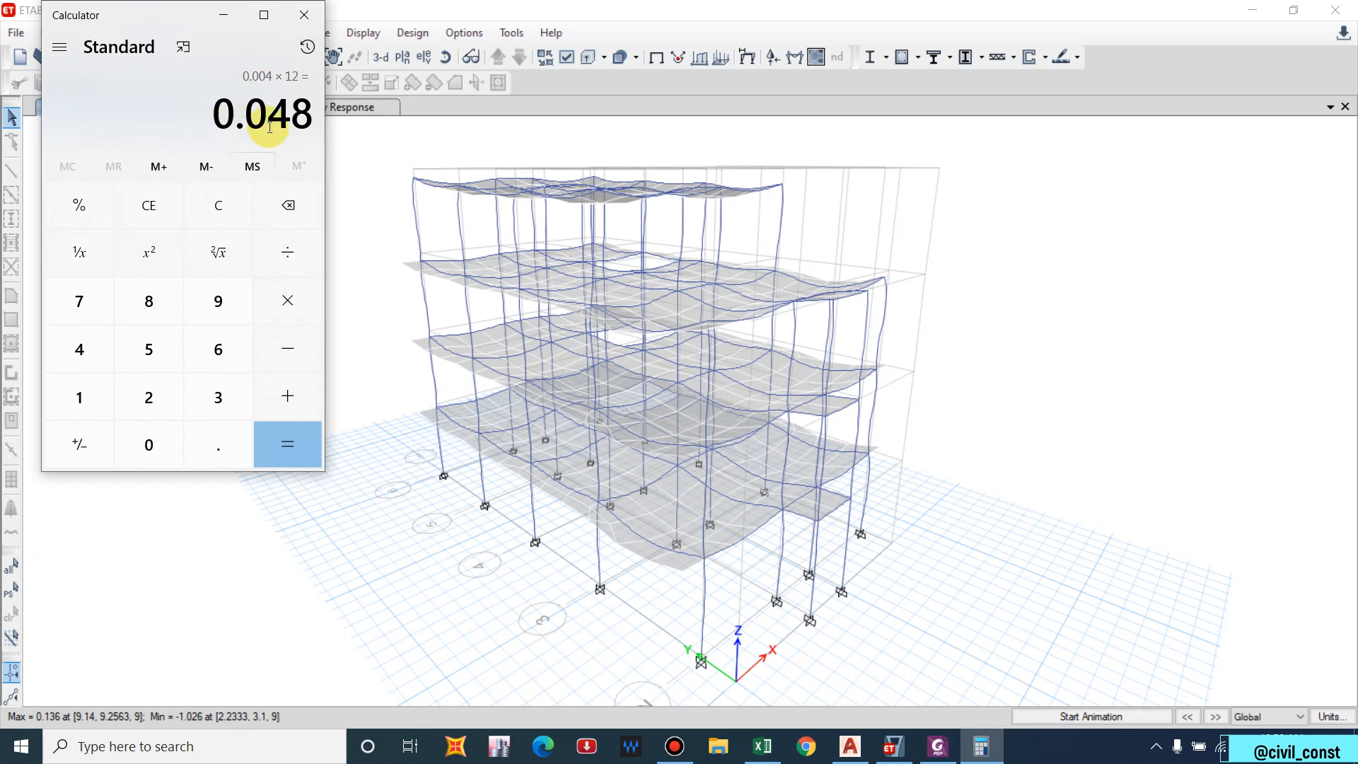
pyautogui.click(303, 17)
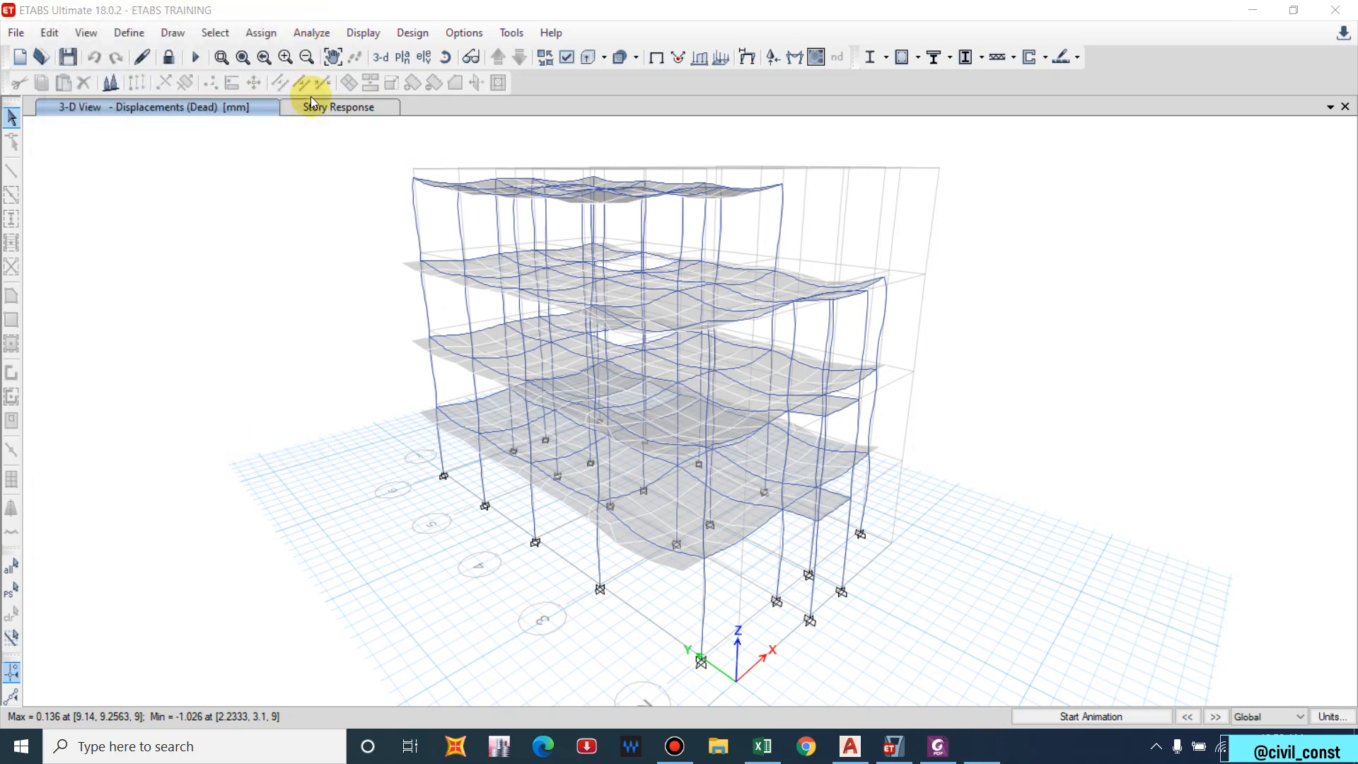
# Change the Maximum Story Displacement plot's Case/Combo from EQX to EQy.
pyautogui.click(318, 107)
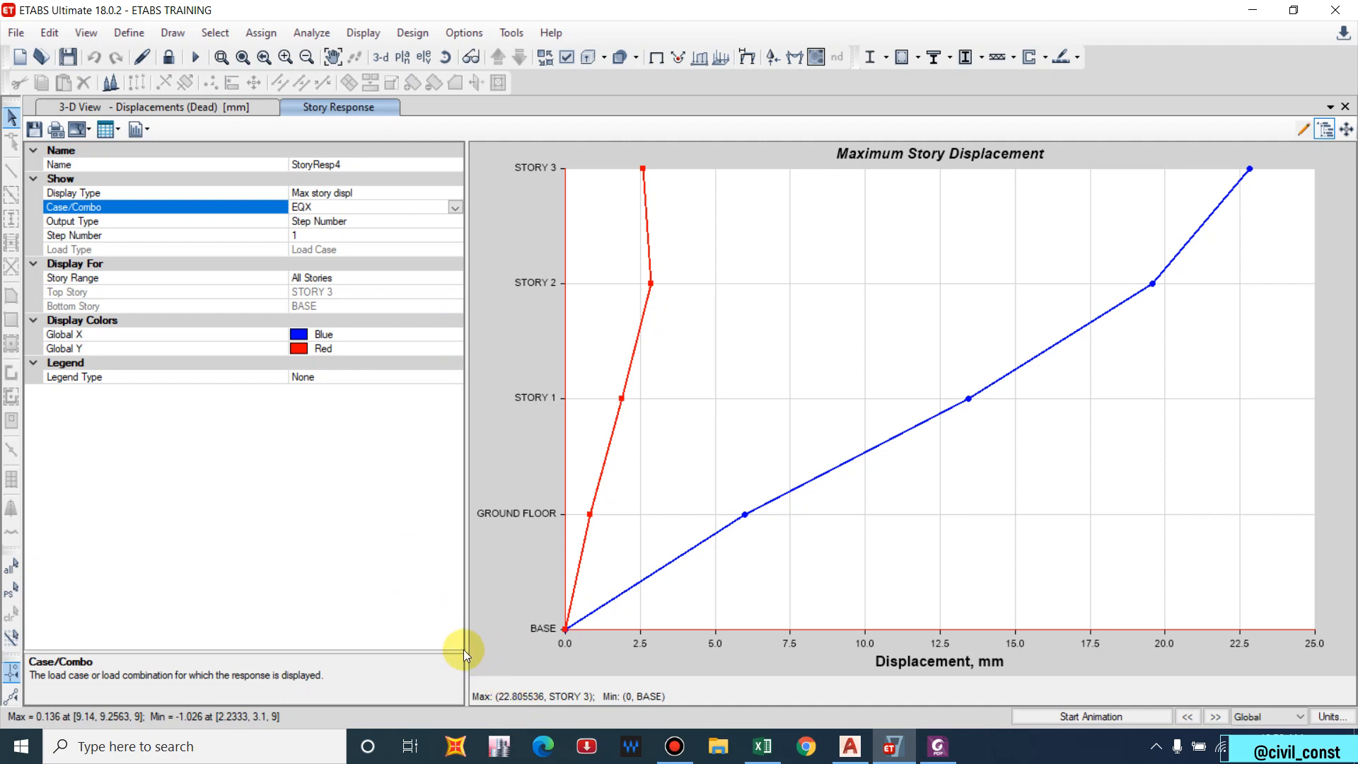
pyautogui.click(453, 207)
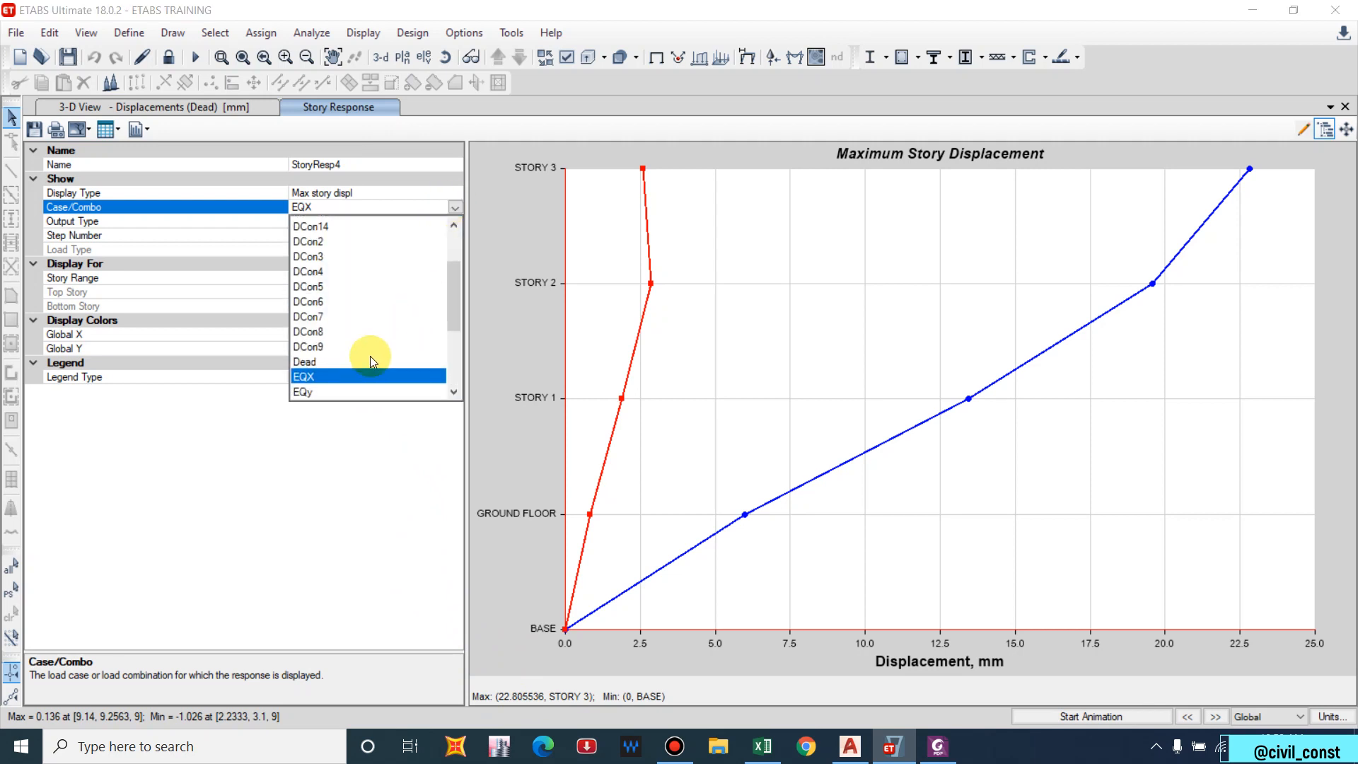
pyautogui.click(323, 391)
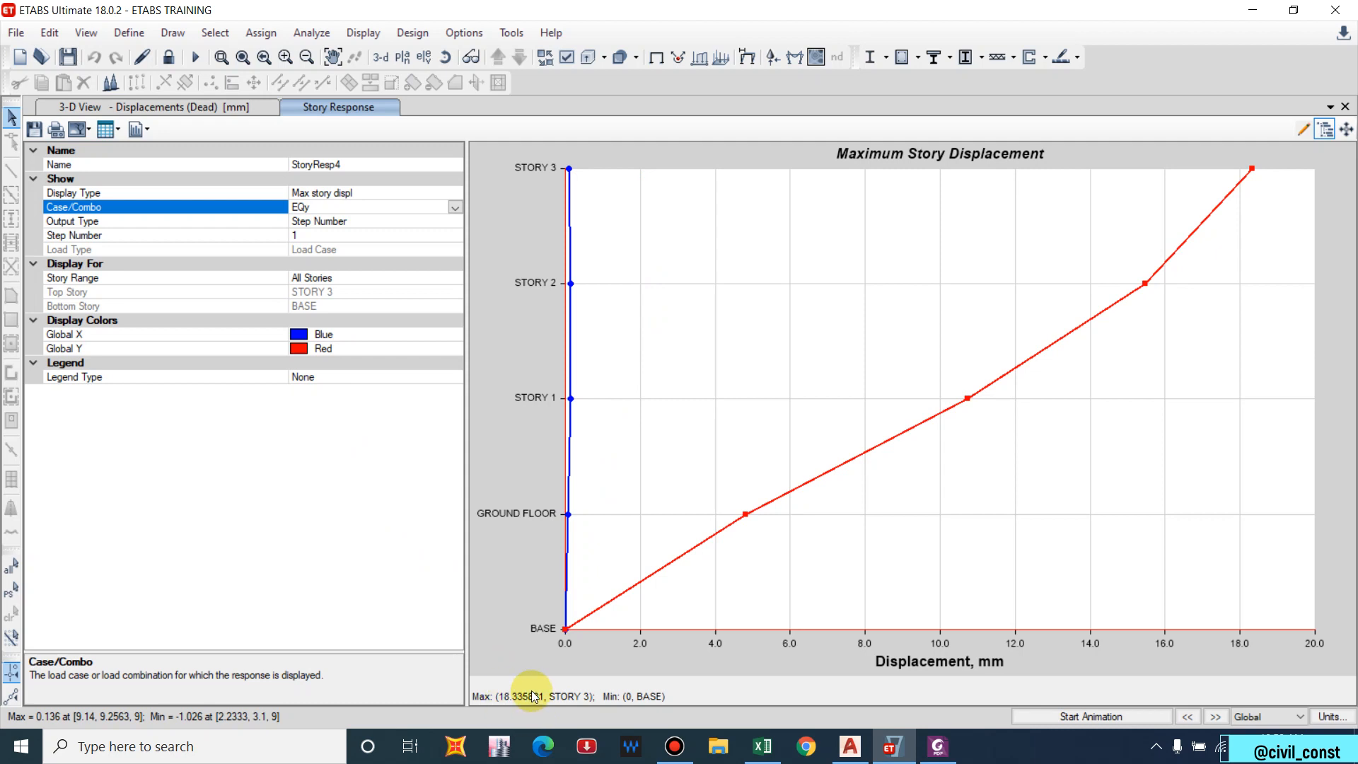
pyautogui.click(382, 192)
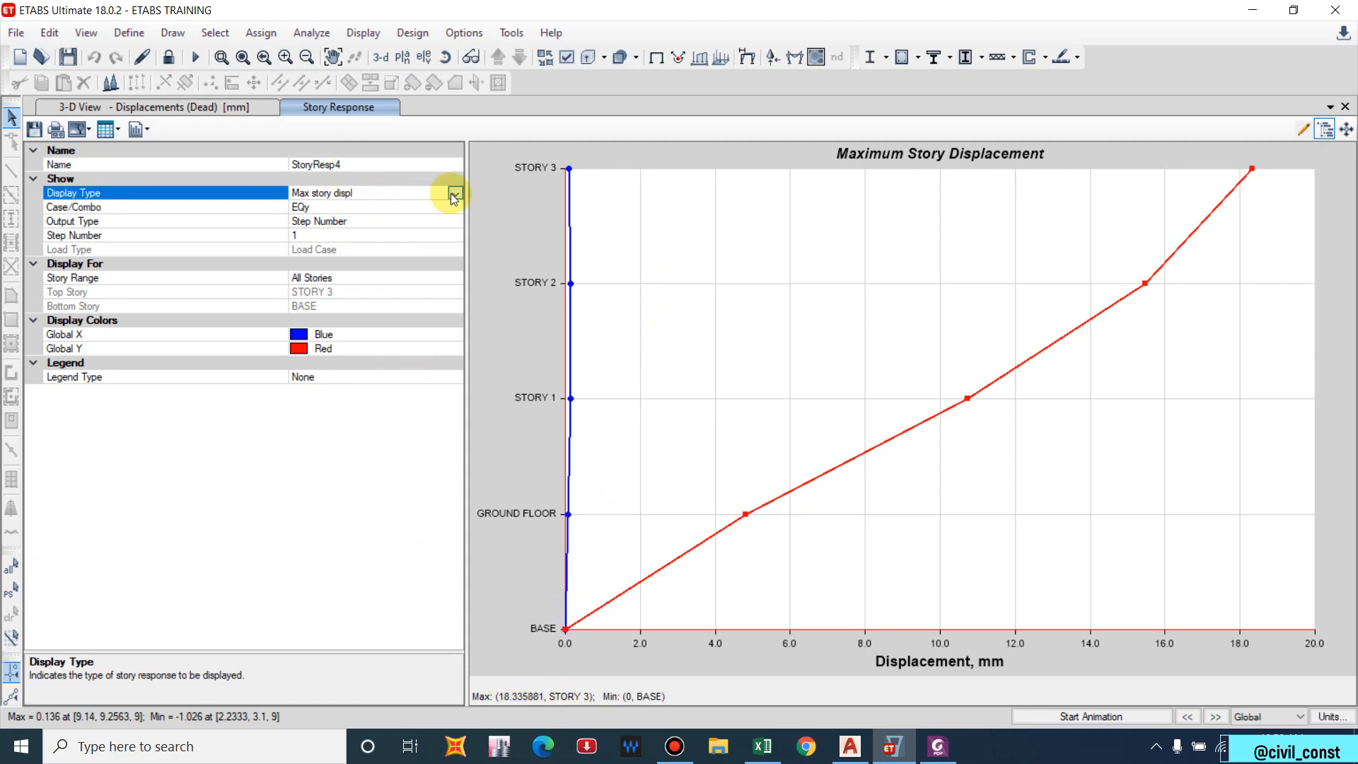
pyautogui.click(453, 196)
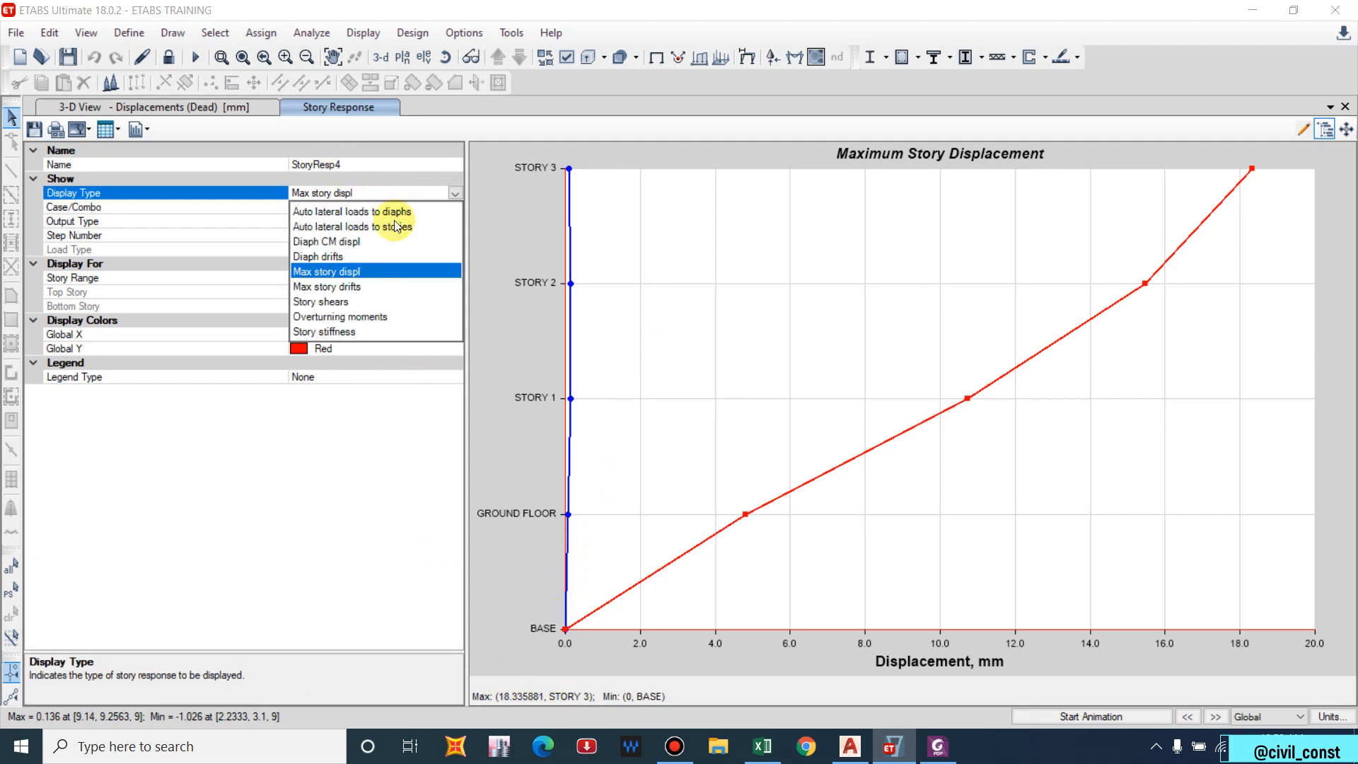
# Switch the plot to Maximum Story Drifts, keeping EQy as the load case.
pyautogui.click(335, 286)
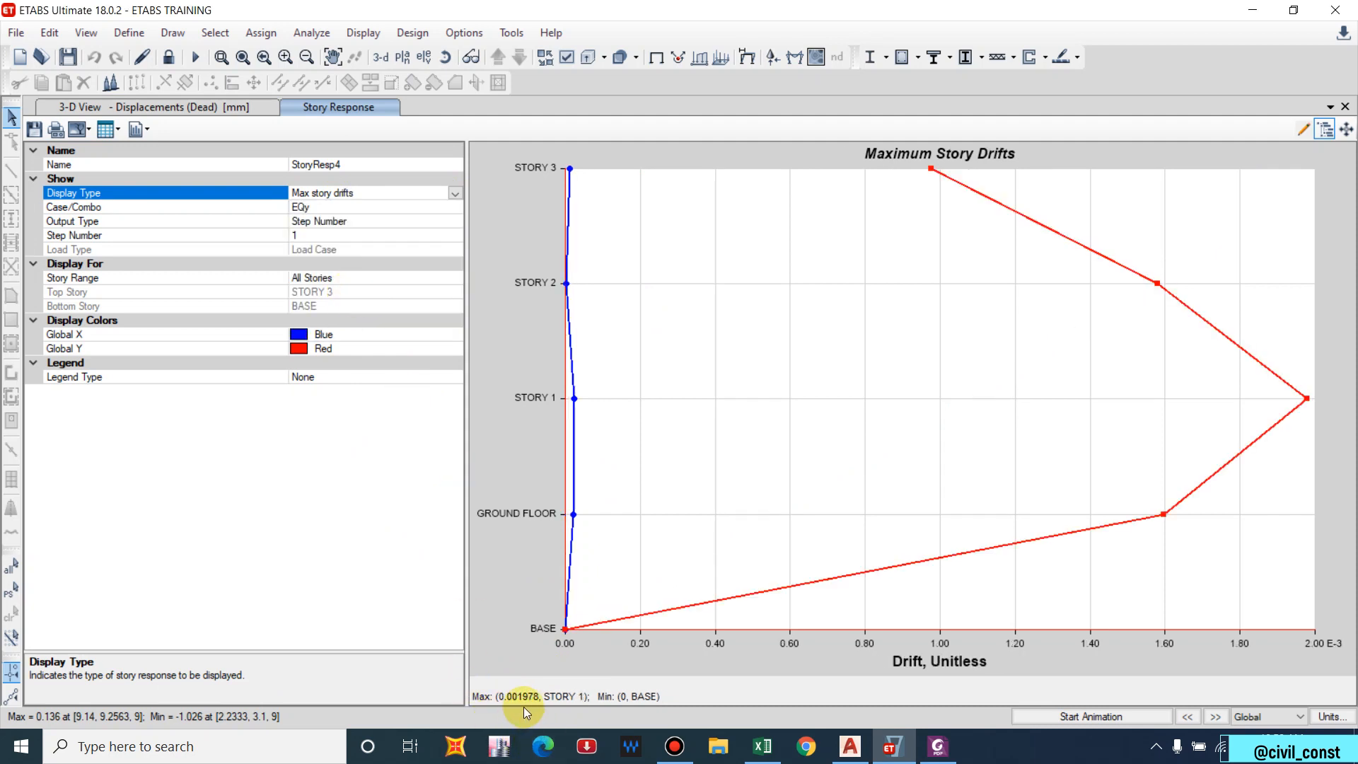
pyautogui.click(454, 194)
pyautogui.click(452, 188)
pyautogui.click(437, 206)
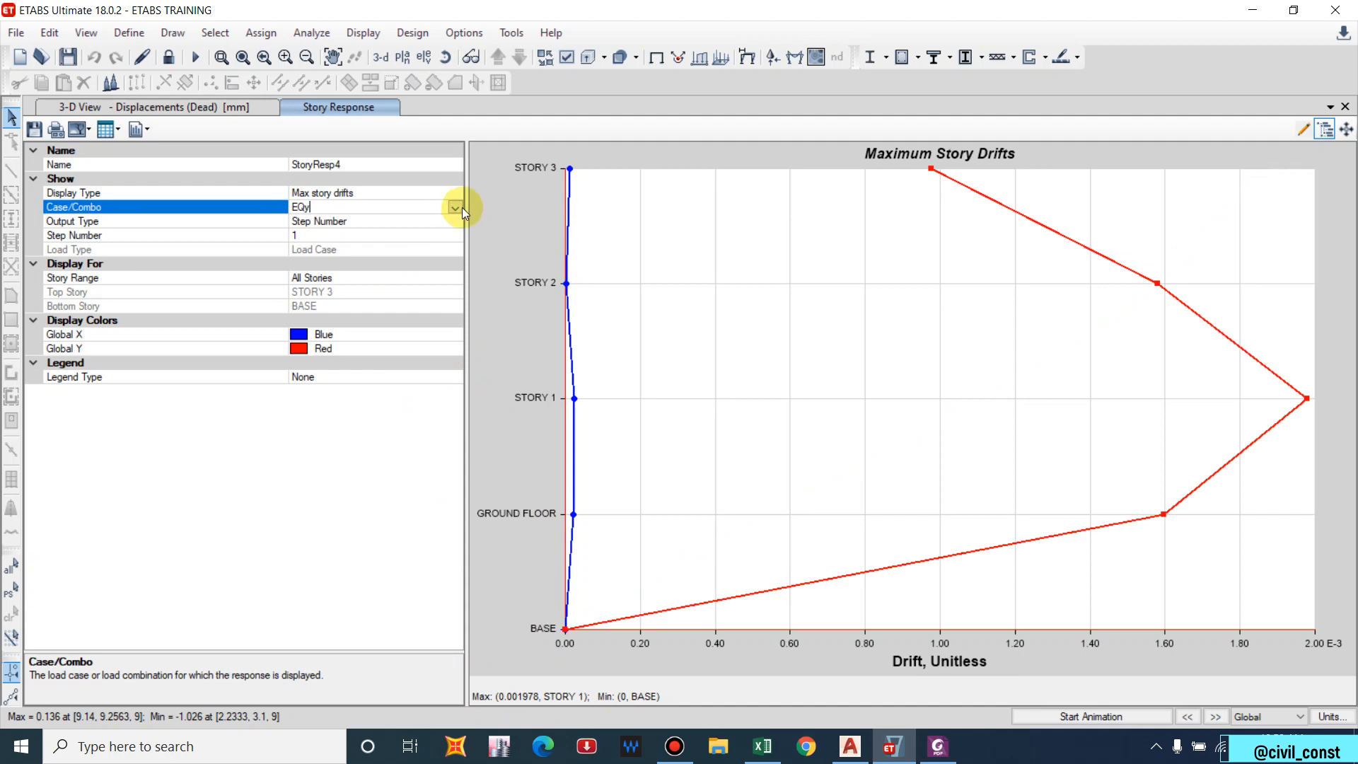
pyautogui.click(455, 207)
pyautogui.click(317, 387)
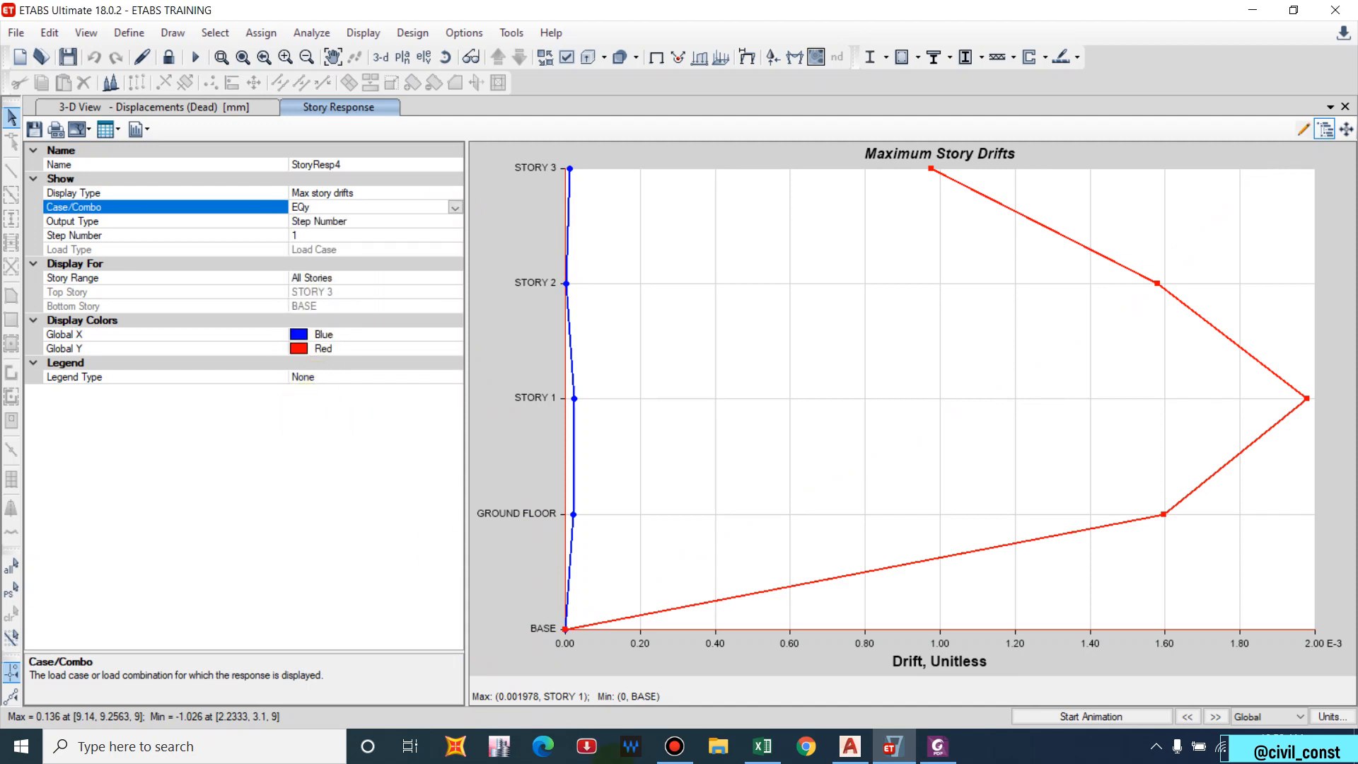
# Show the story drifts for EQX, peaking at 0.00249 at STORY 1.
pyautogui.click(454, 206)
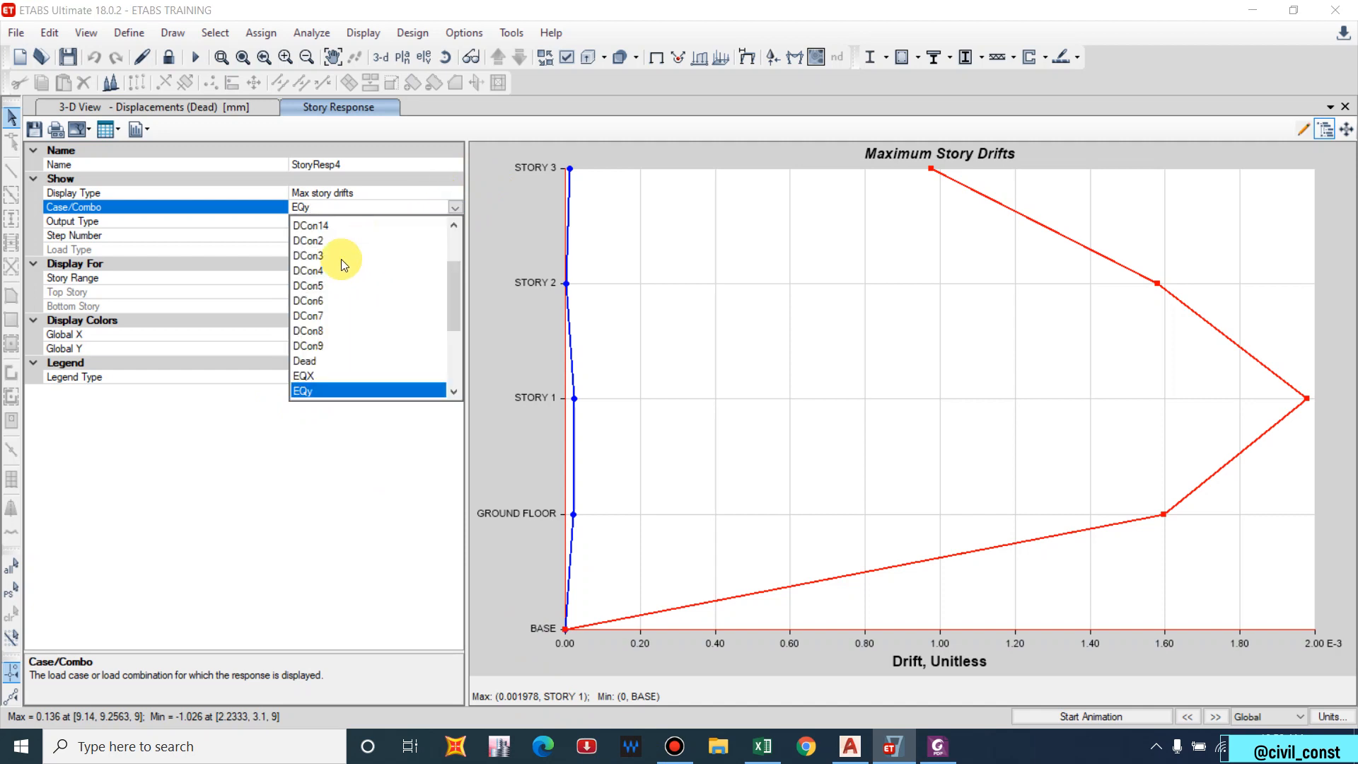
pyautogui.click(305, 376)
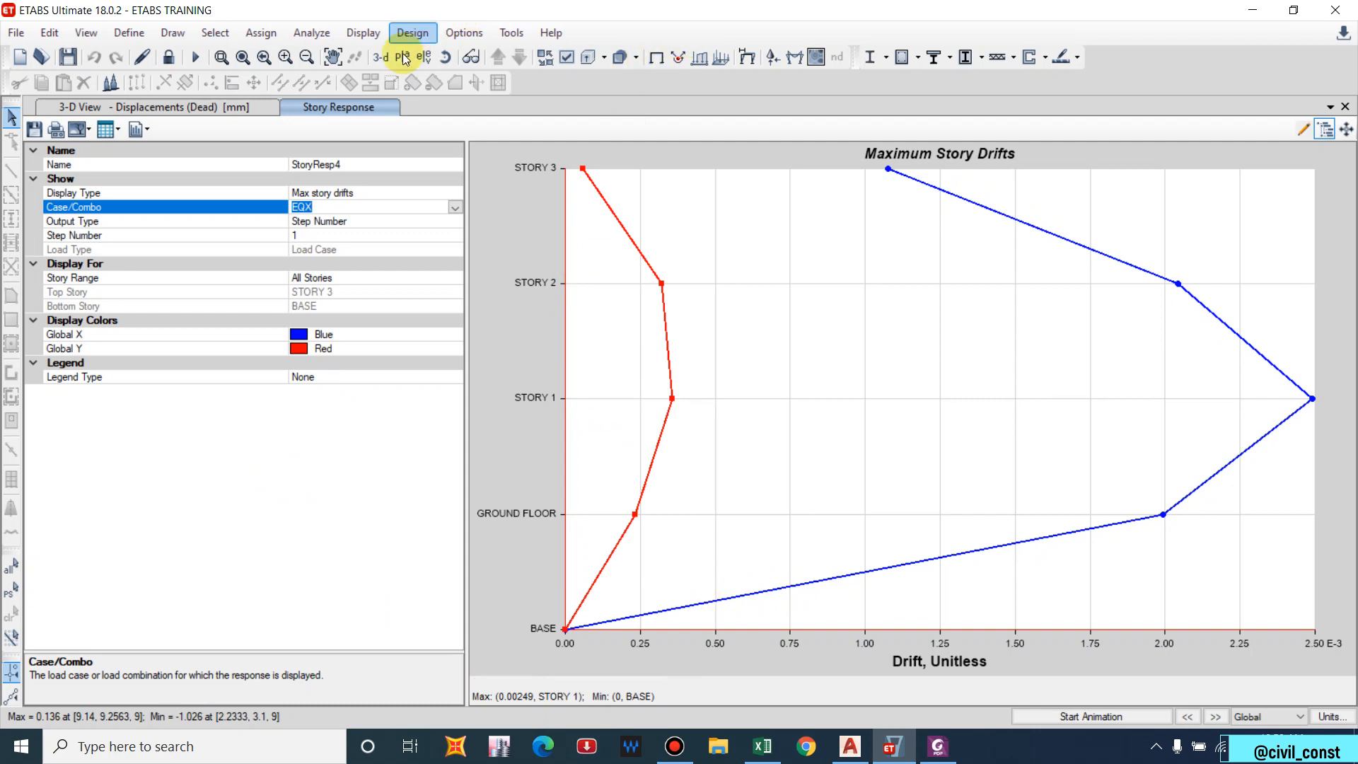
pyautogui.click(388, 67)
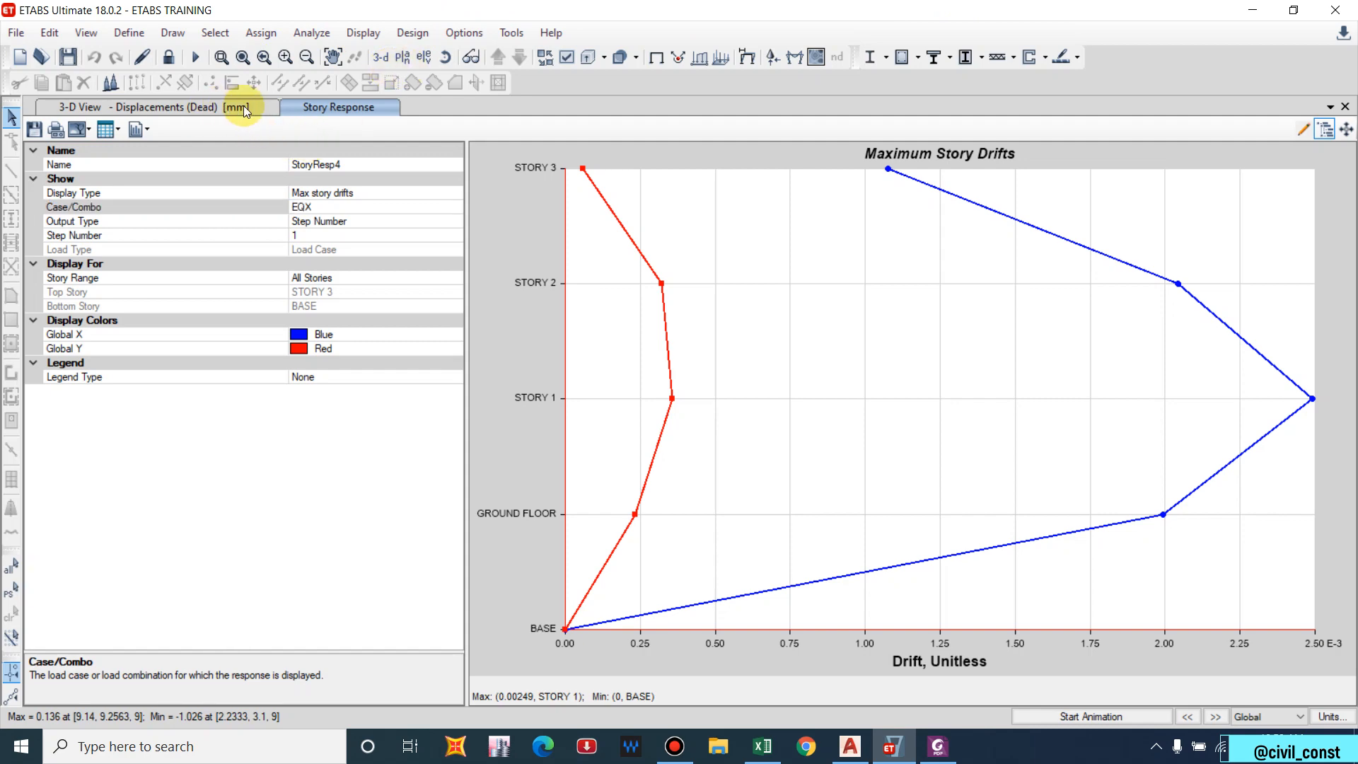
pyautogui.click(1345, 108)
# In Show Tables, select the Modal Participating Mass Ratios table.
pyautogui.click(381, 36)
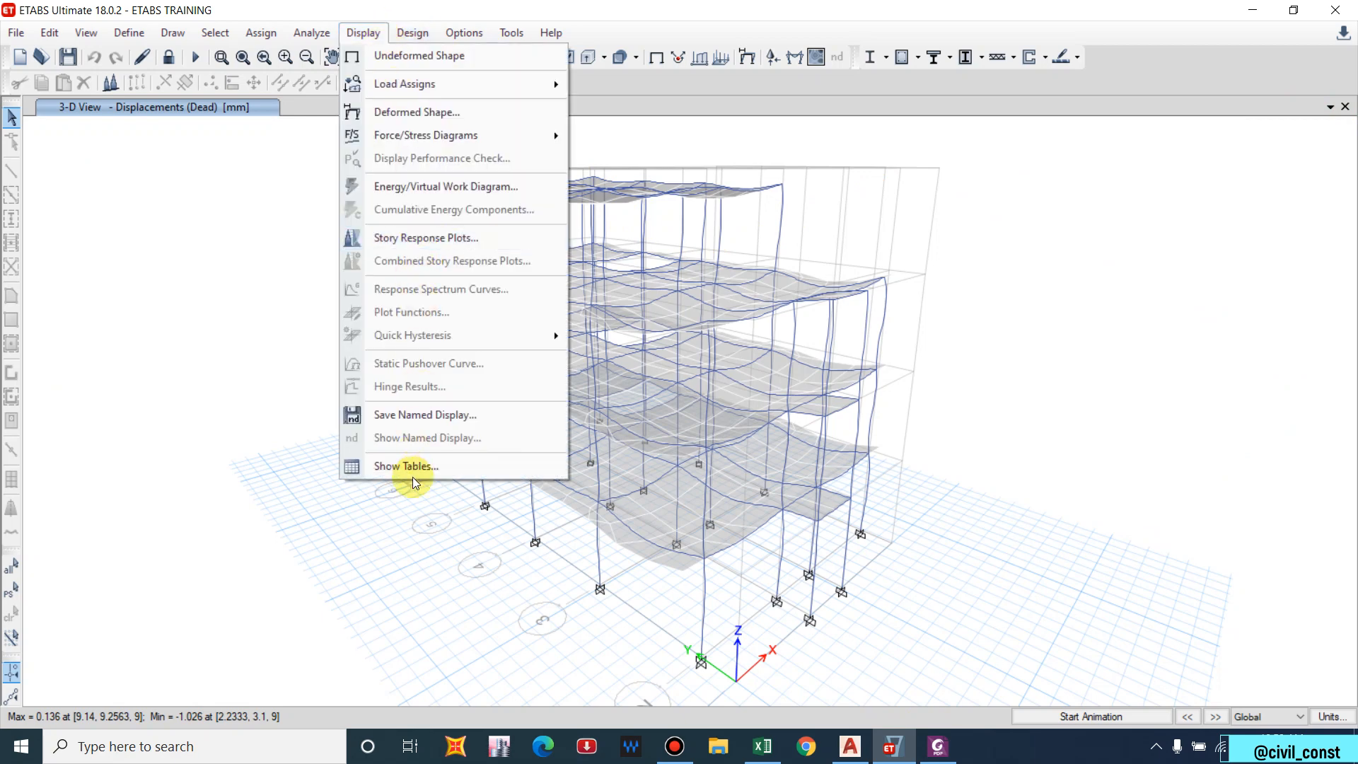
pyautogui.click(403, 466)
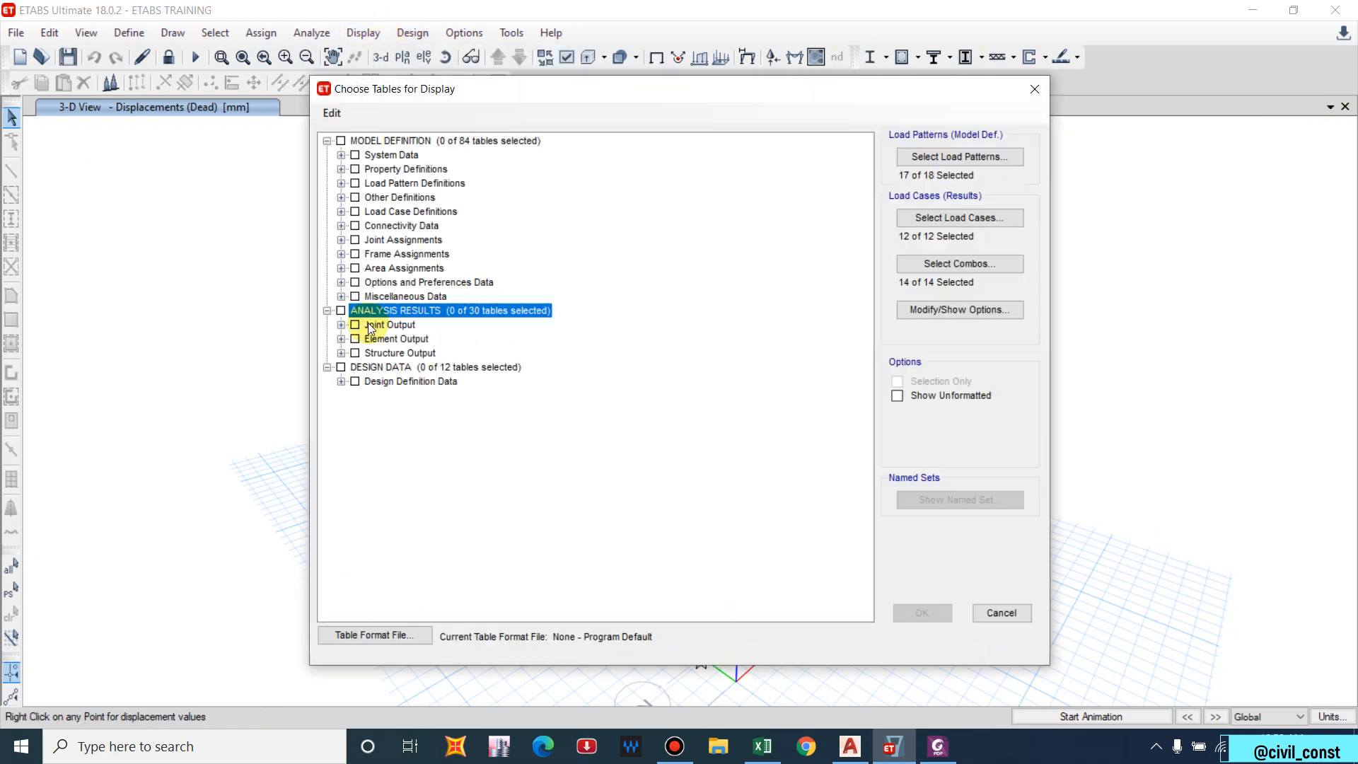
pyautogui.click(328, 312)
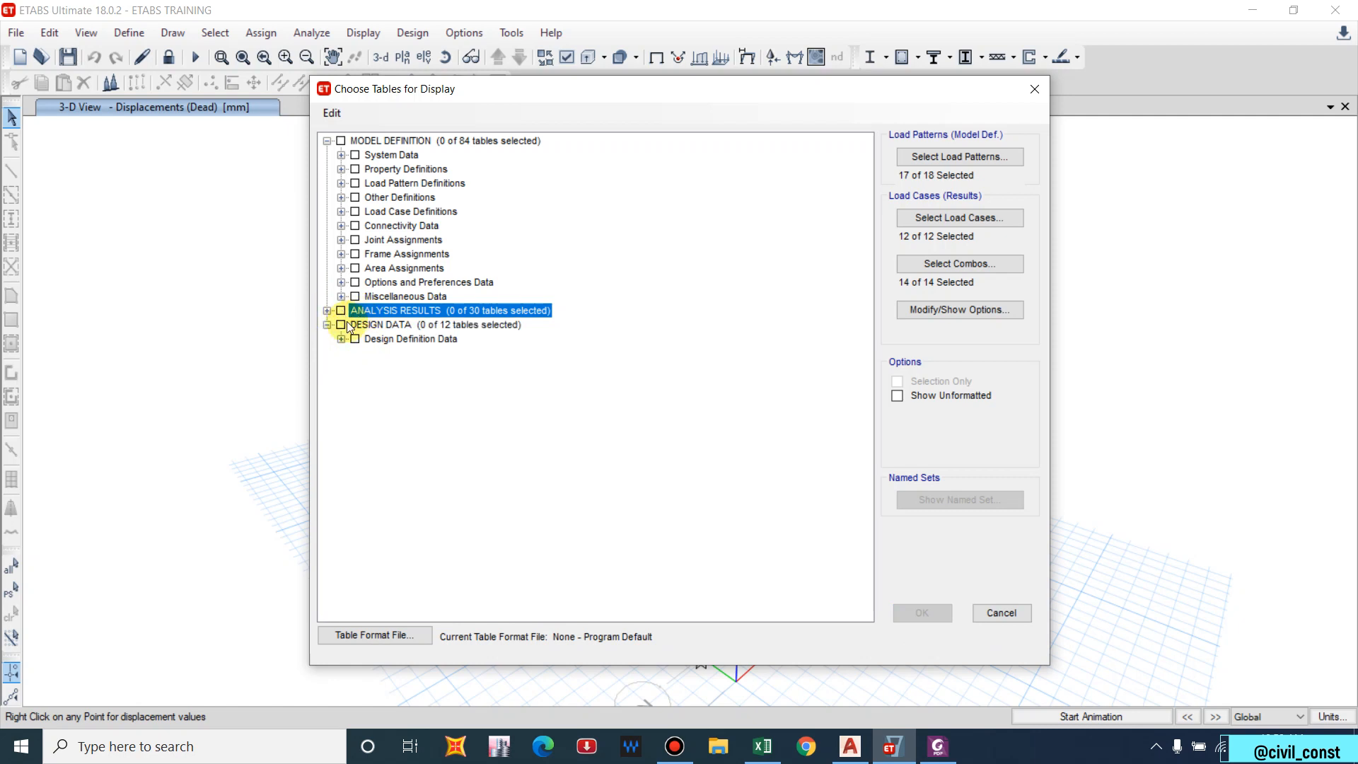
pyautogui.click(327, 311)
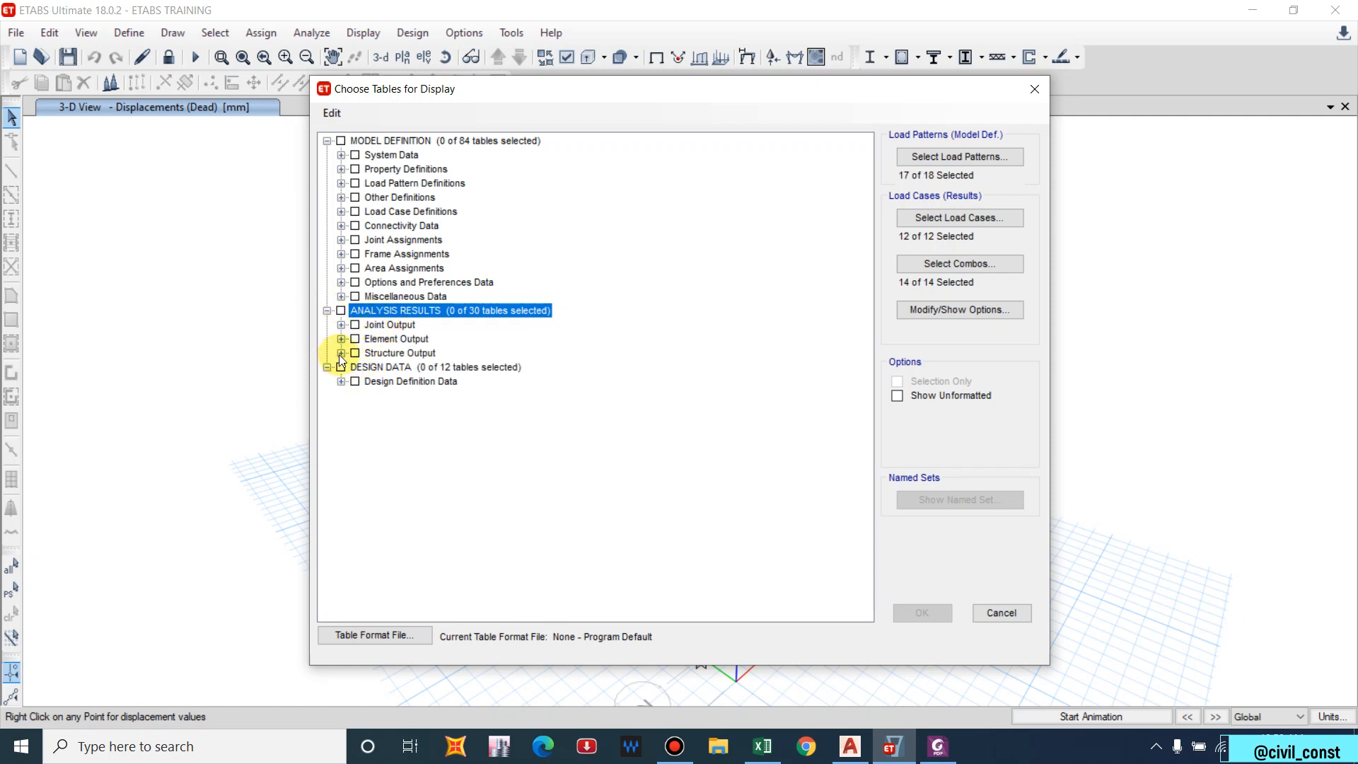
pyautogui.click(341, 354)
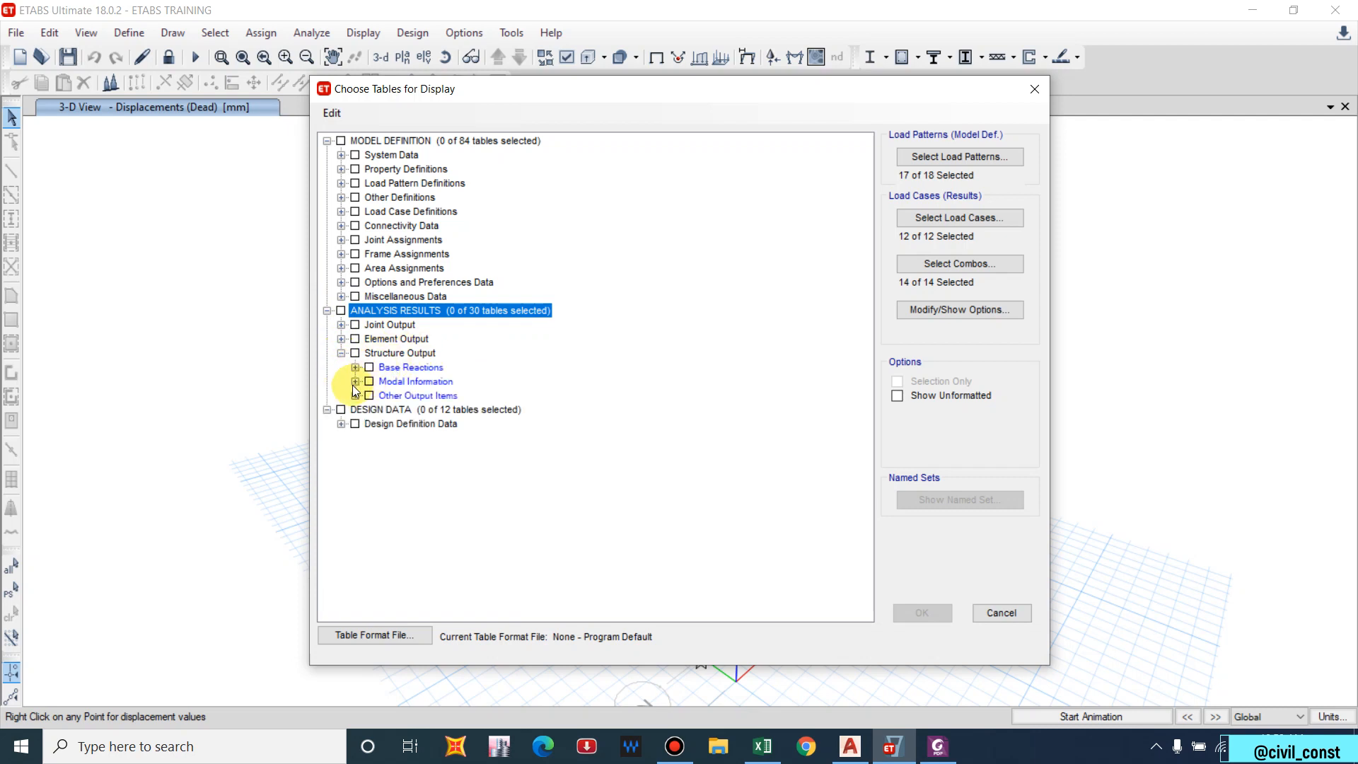
pyautogui.click(355, 382)
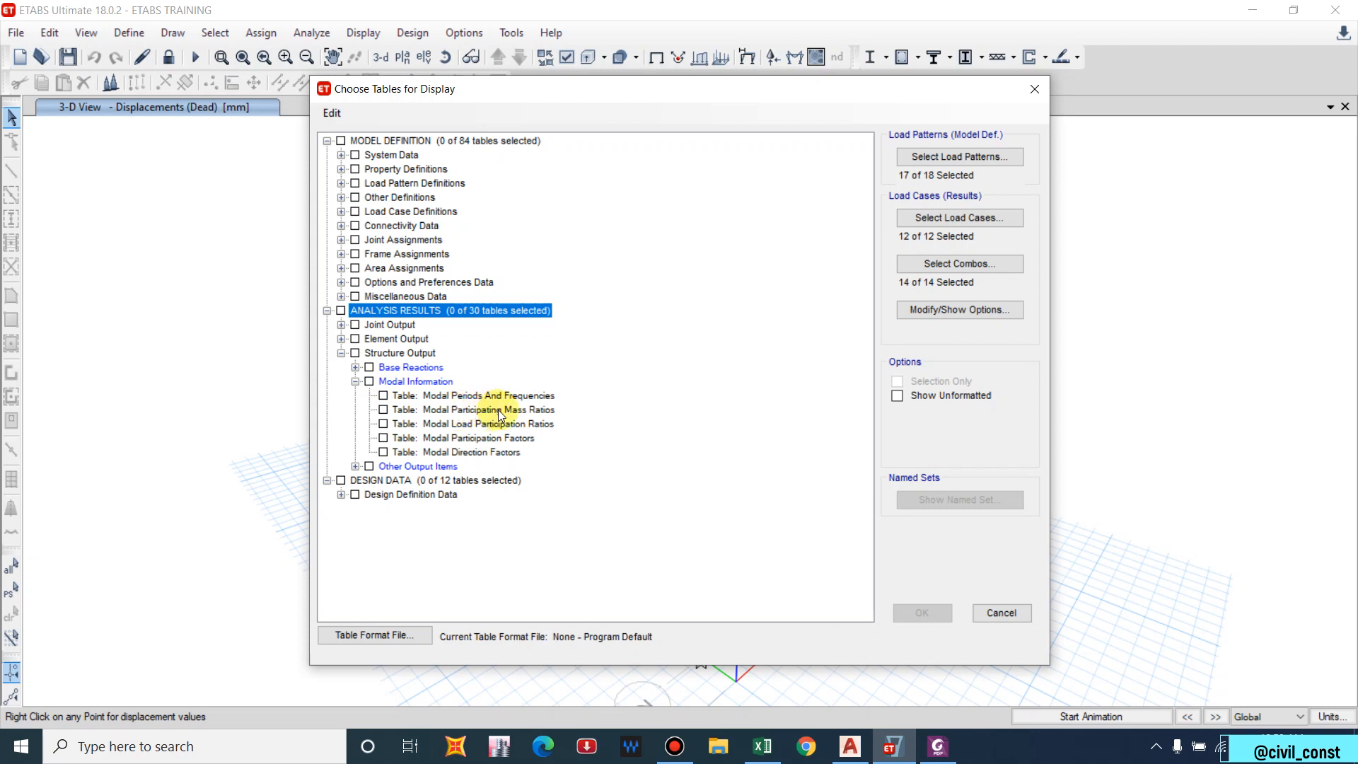
pyautogui.click(382, 409)
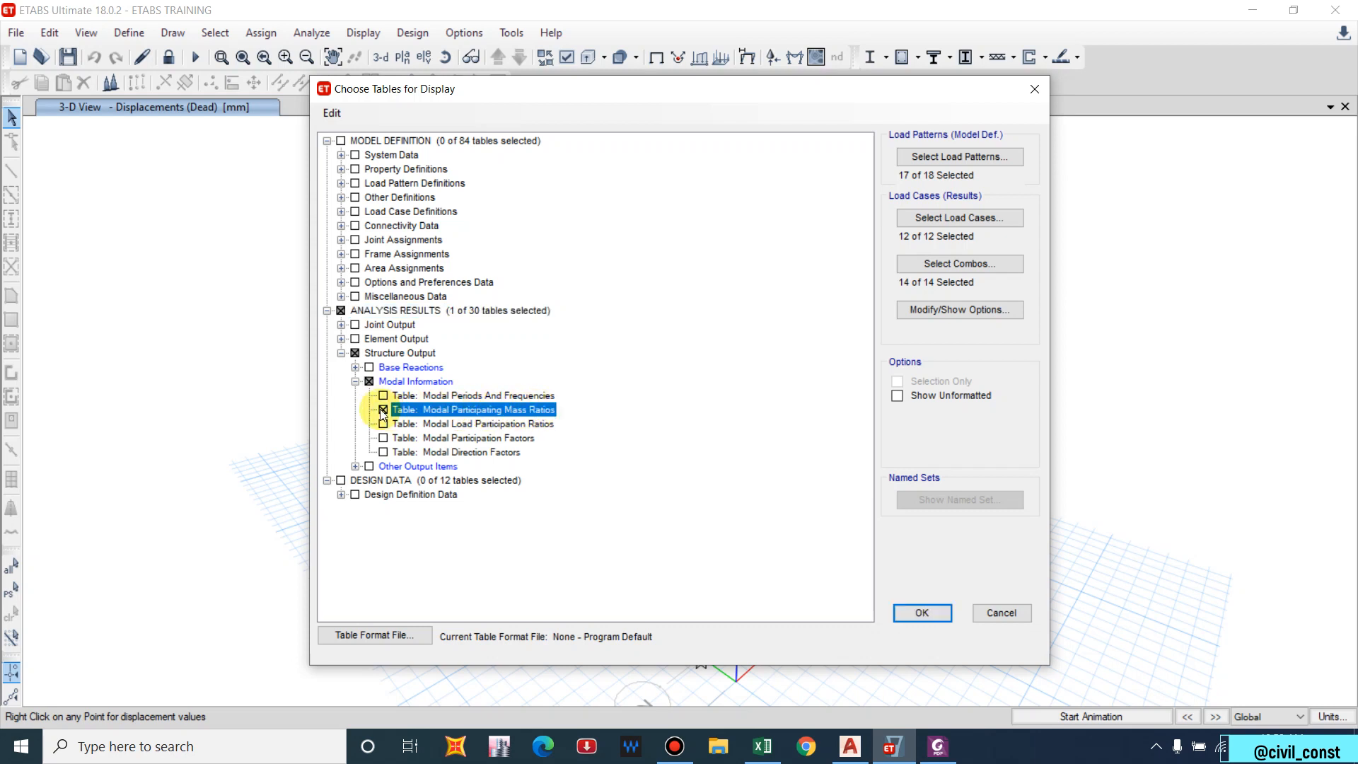
# Add the Centers Of Mass And Rigidity table and display both tables.
pyautogui.click(355, 367)
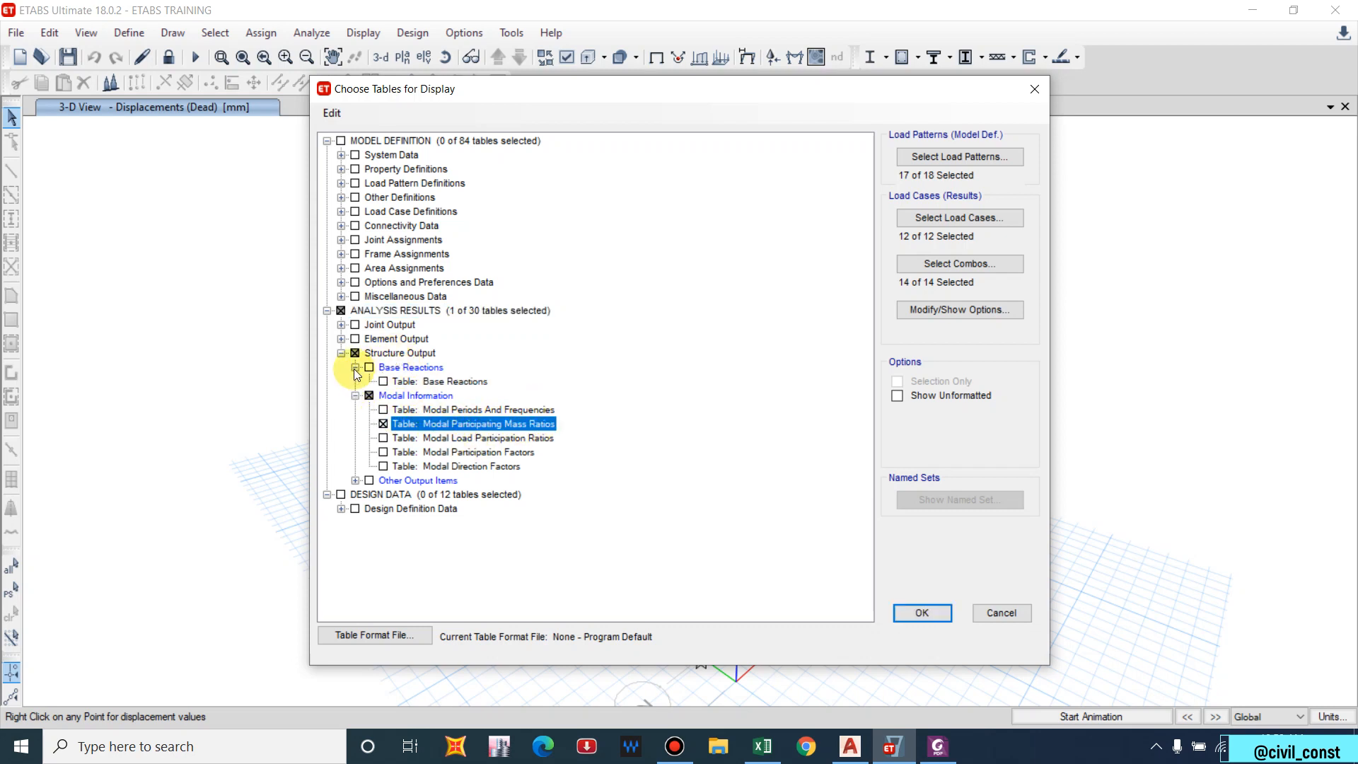
pyautogui.click(355, 367)
pyautogui.click(355, 466)
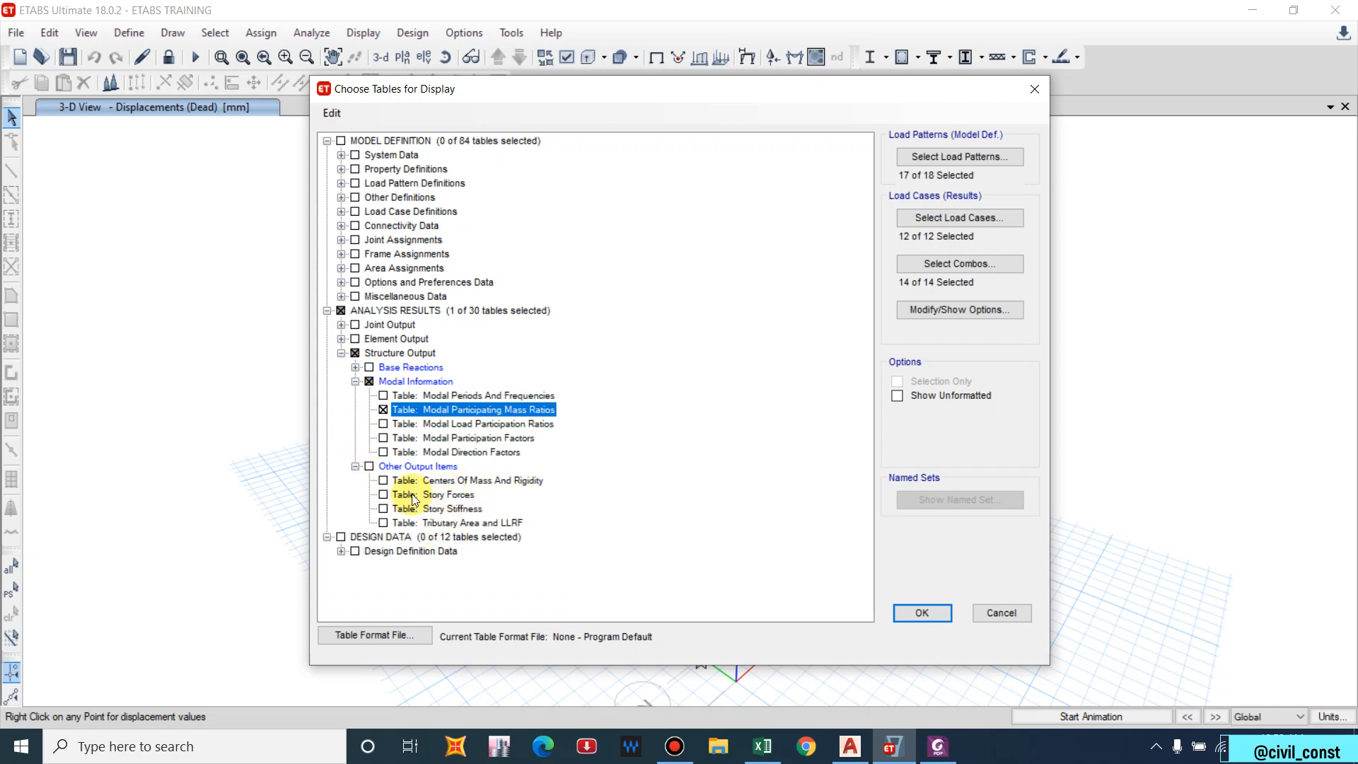
pyautogui.click(382, 481)
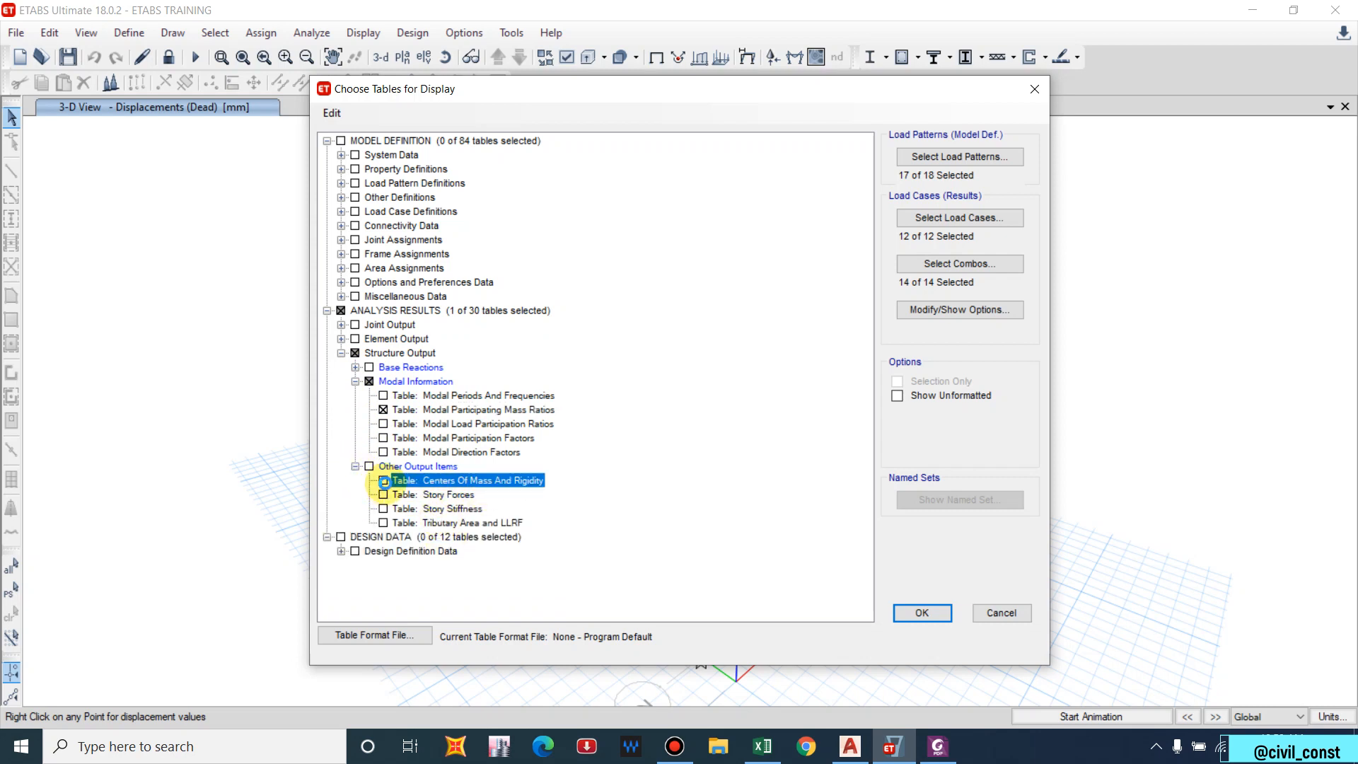
pyautogui.click(922, 613)
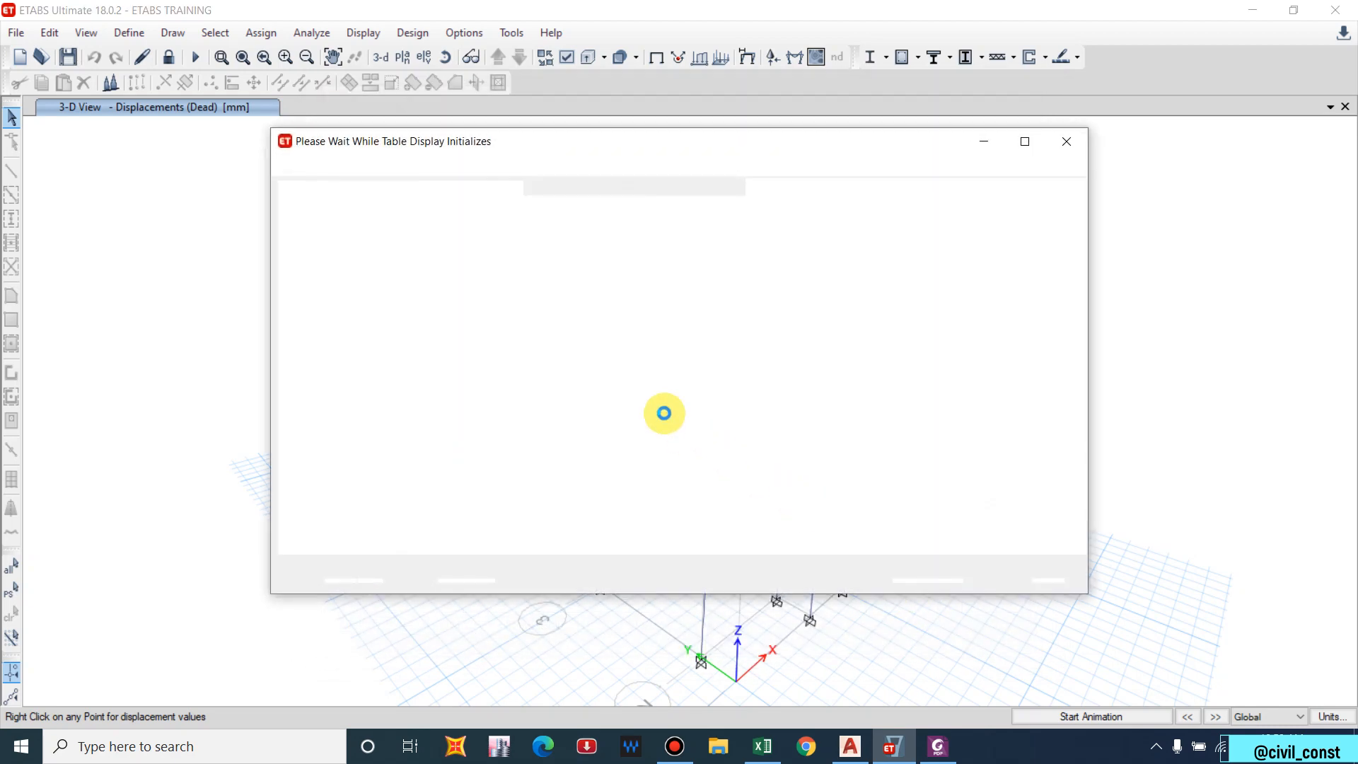
# View the Modal Participating Mass Ratios table, then bring up the IS 1893 PDF.
pyautogui.click(851, 188)
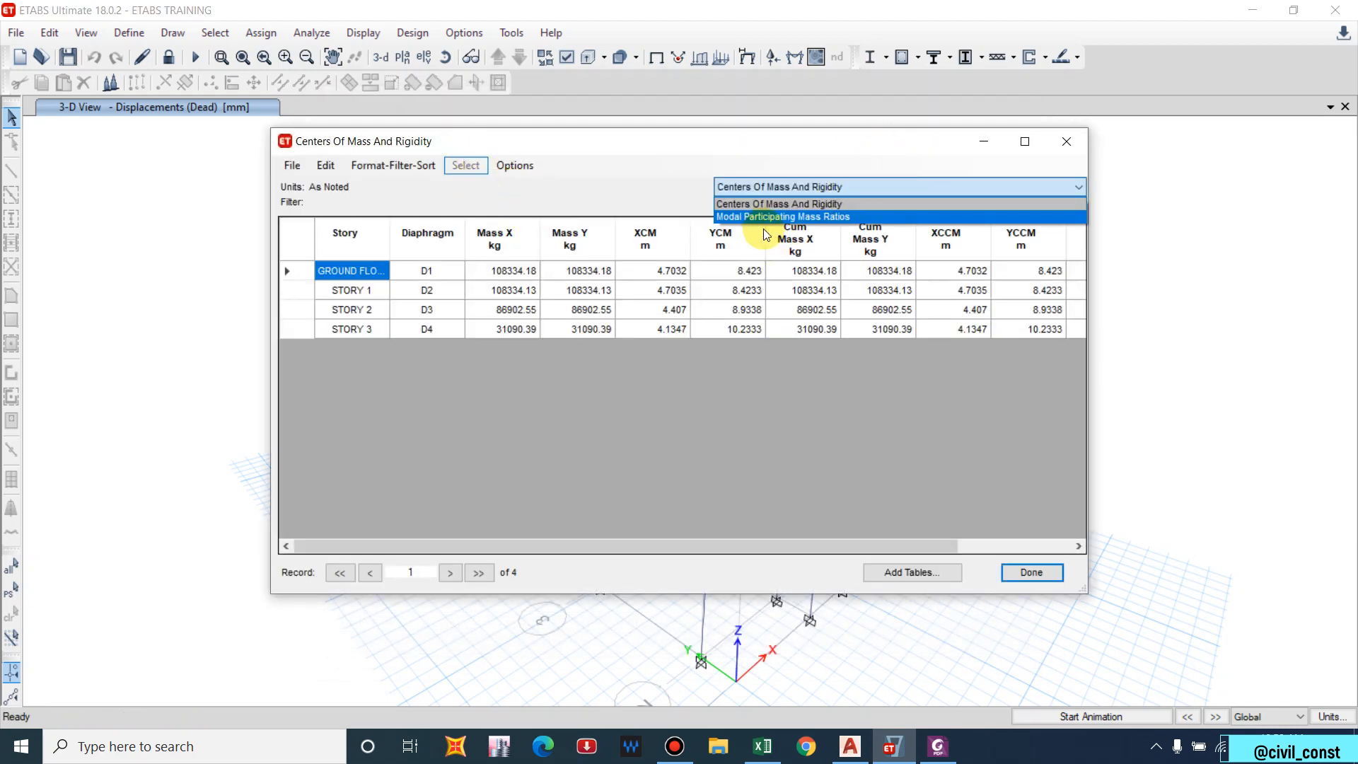
pyautogui.click(778, 217)
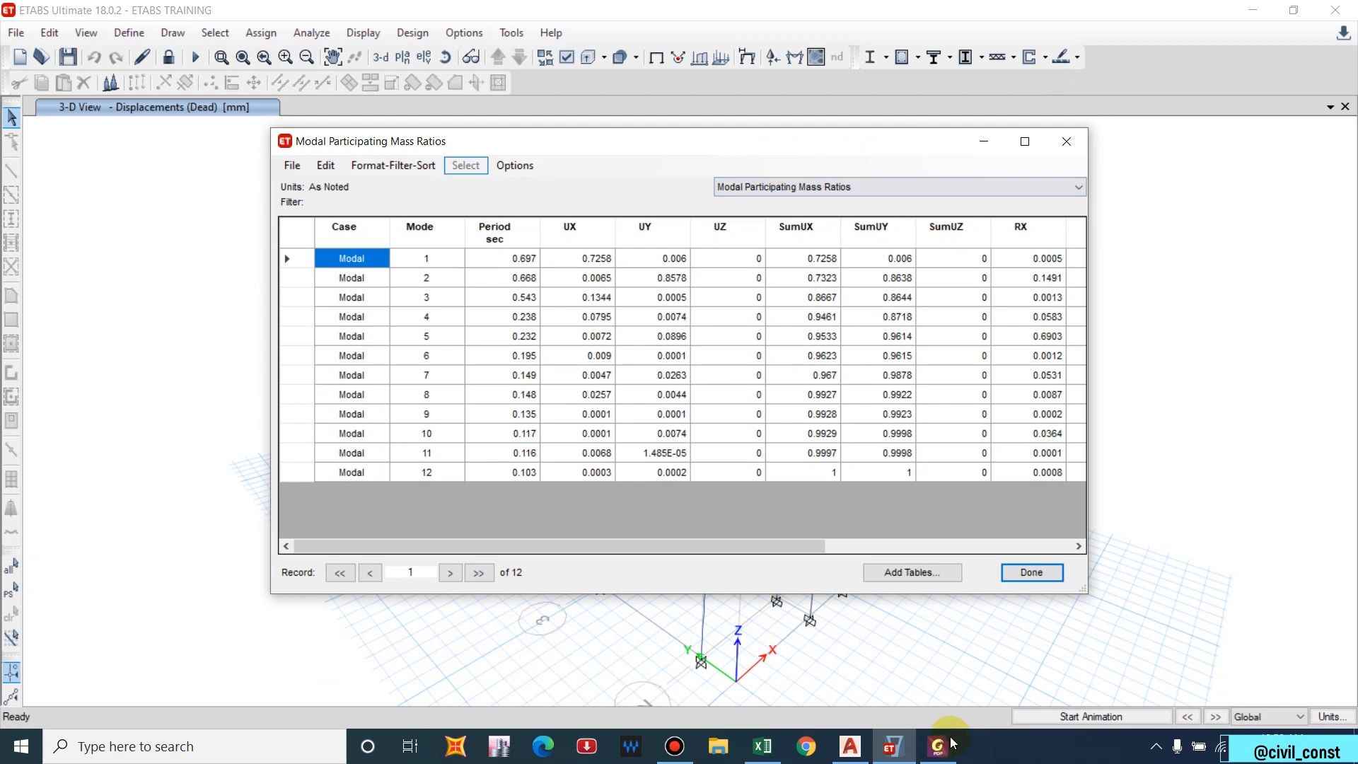
pyautogui.click(937, 746)
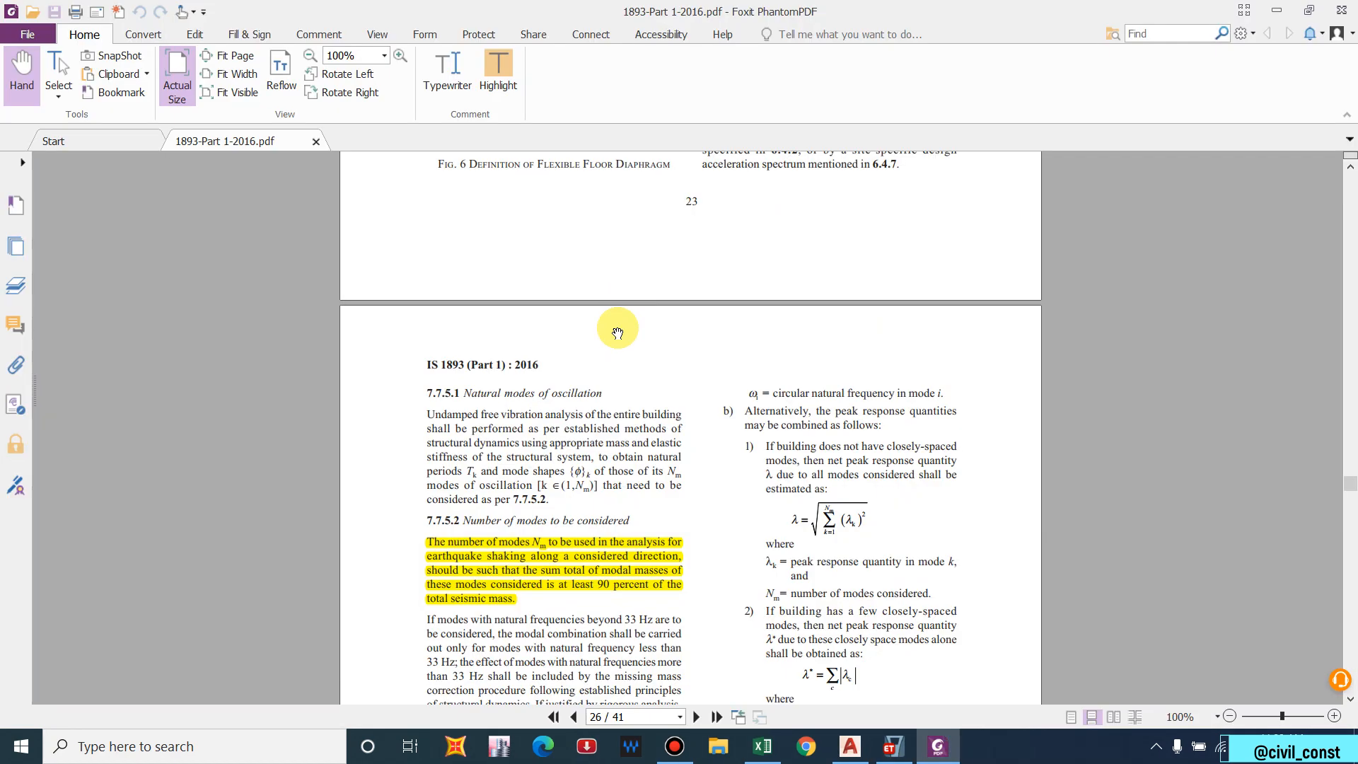
pyautogui.scroll(-1, 509, 548)
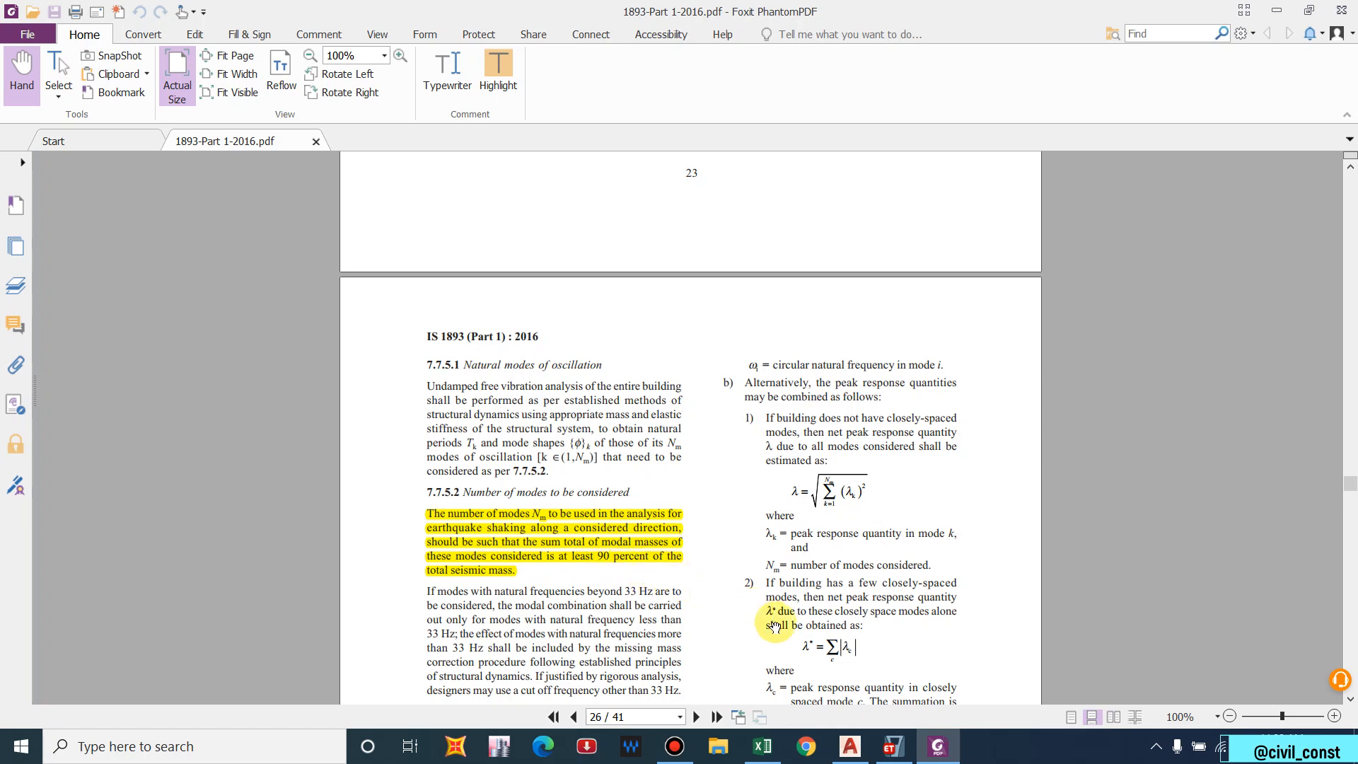
# Return to the Modal Participating Mass Ratios table for 12 modes, with Calculator open over it.
pyautogui.click(894, 746)
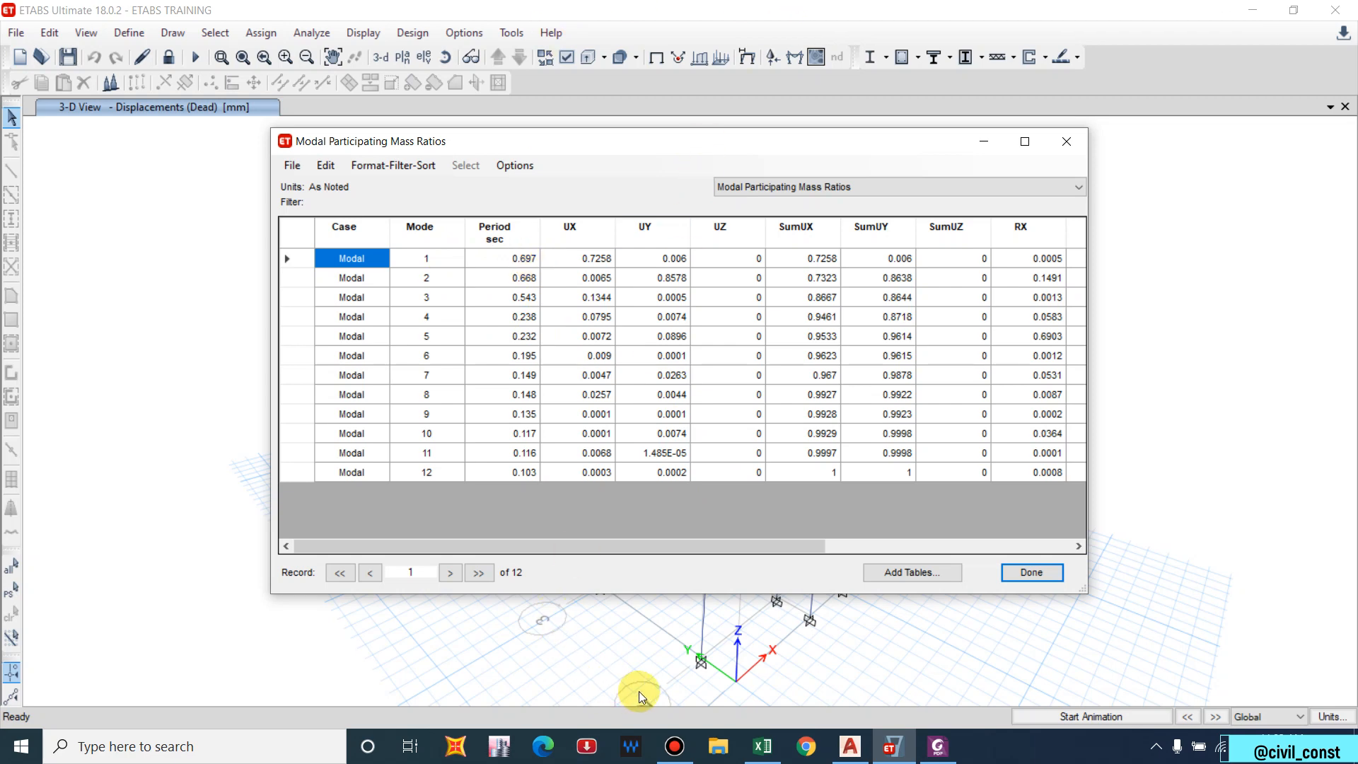
pyautogui.moveTo(674, 744)
pyautogui.click(695, 688)
pyautogui.click(799, 319)
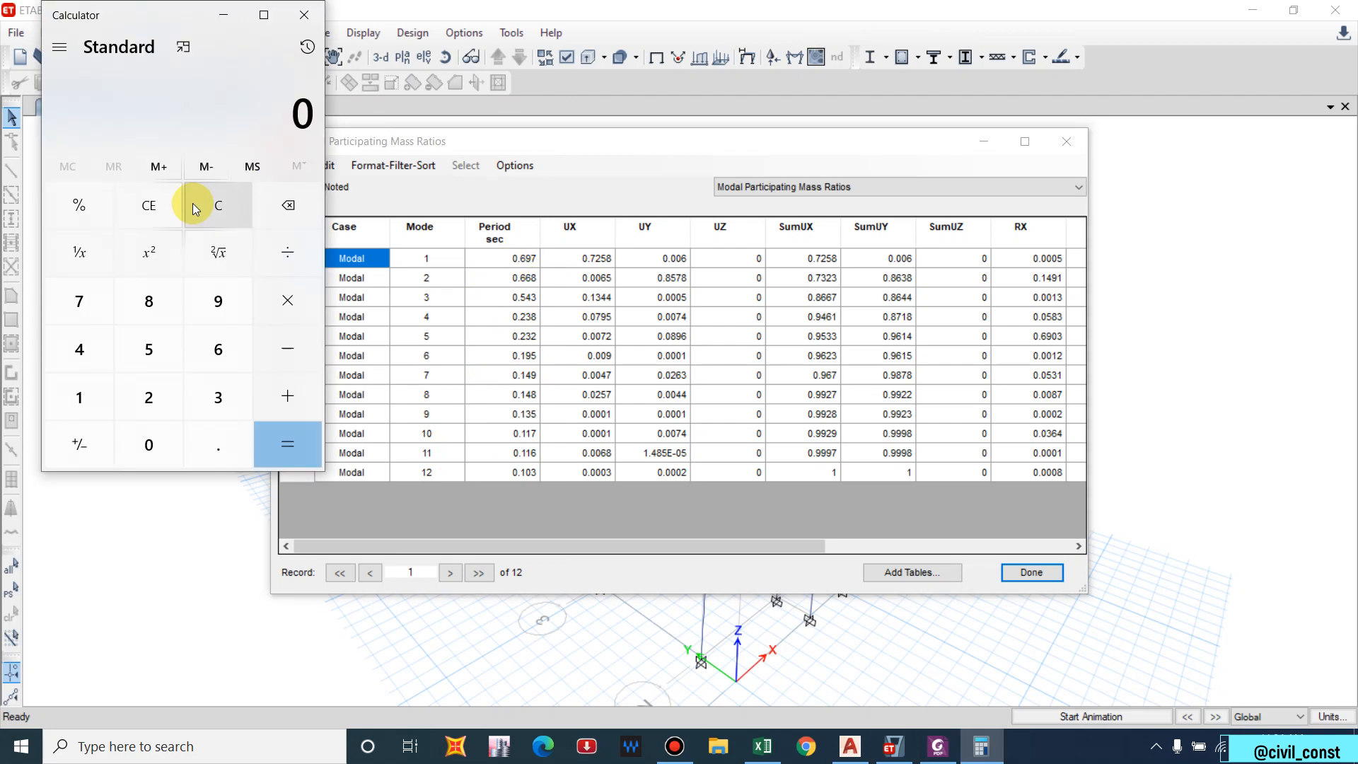
# Compute 0.697 ÷ 0.483 ≈ 1.443 in Calculator, then close Calculator.
pyautogui.write('0.697')
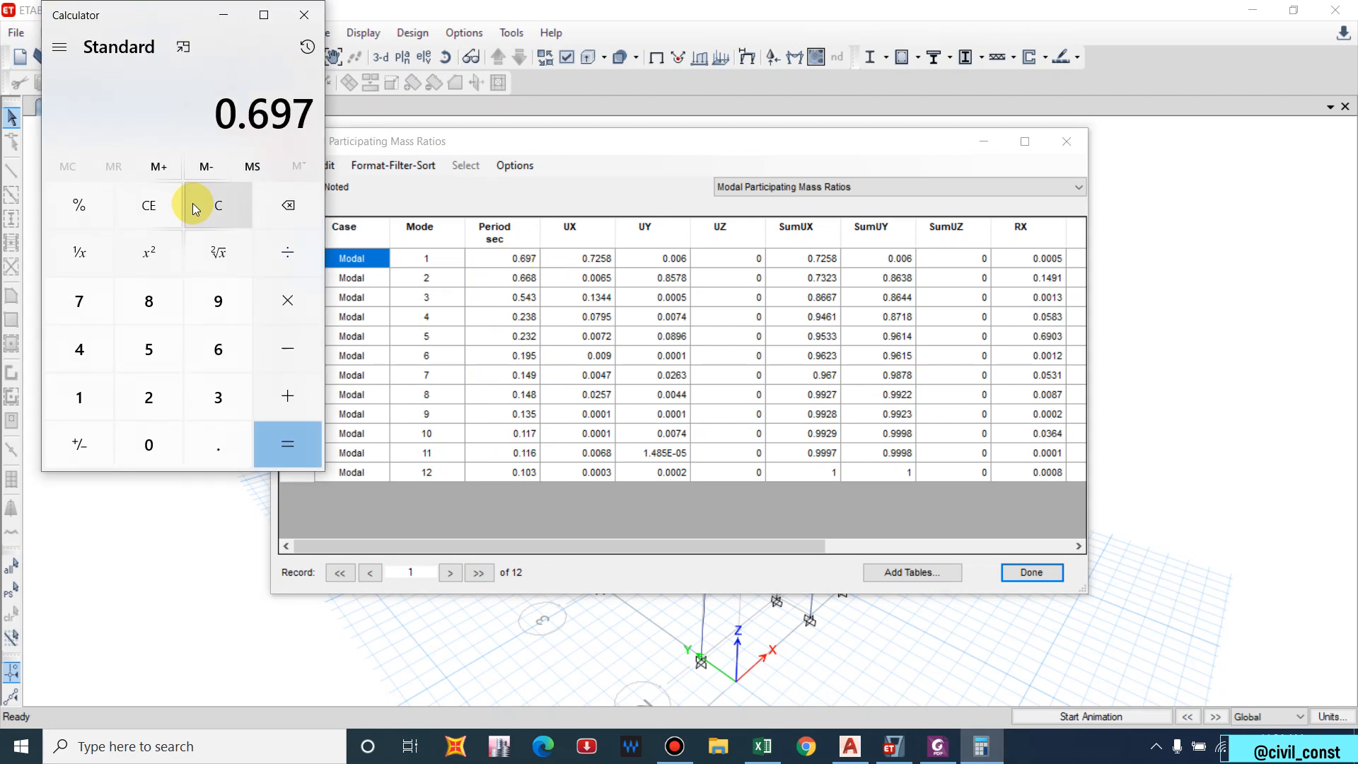
pyautogui.press('/')
pyautogui.write('0.483')
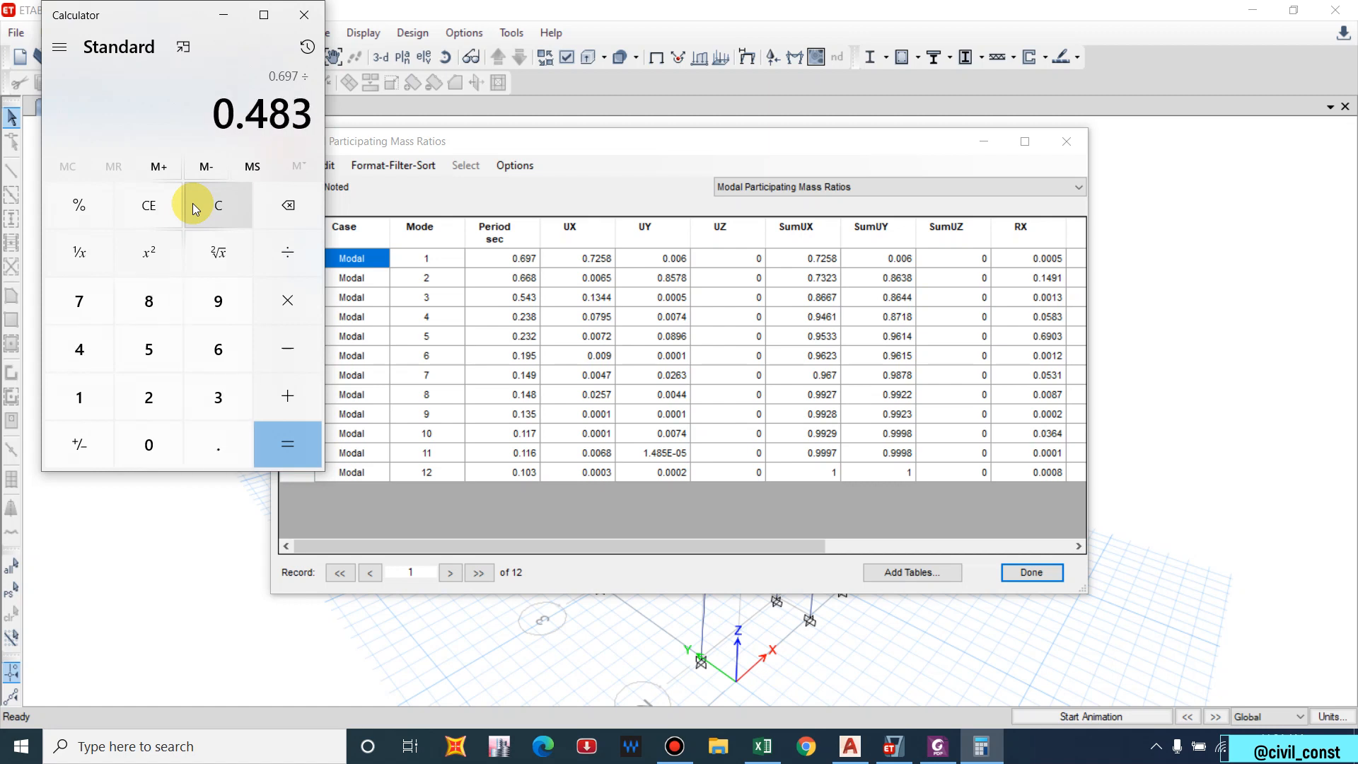
pyautogui.press('Return')
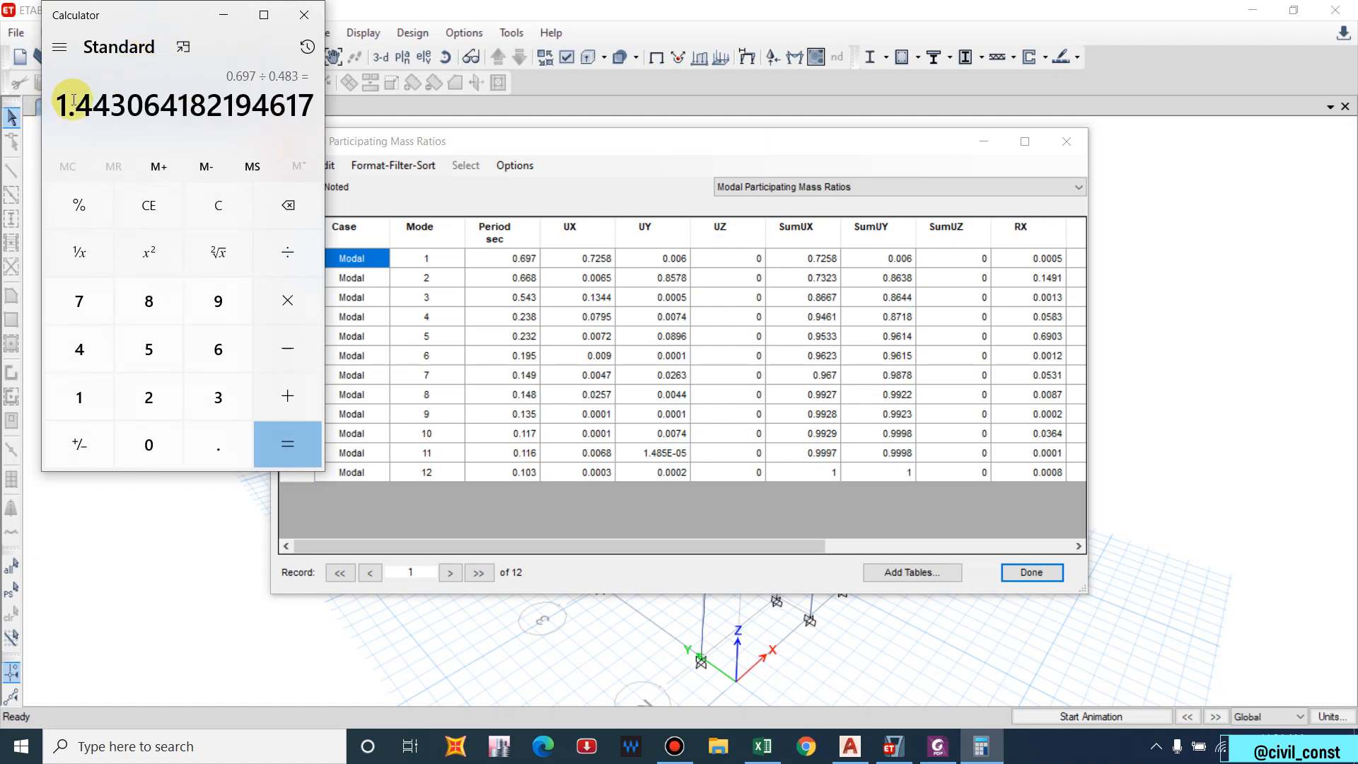
pyautogui.click(299, 17)
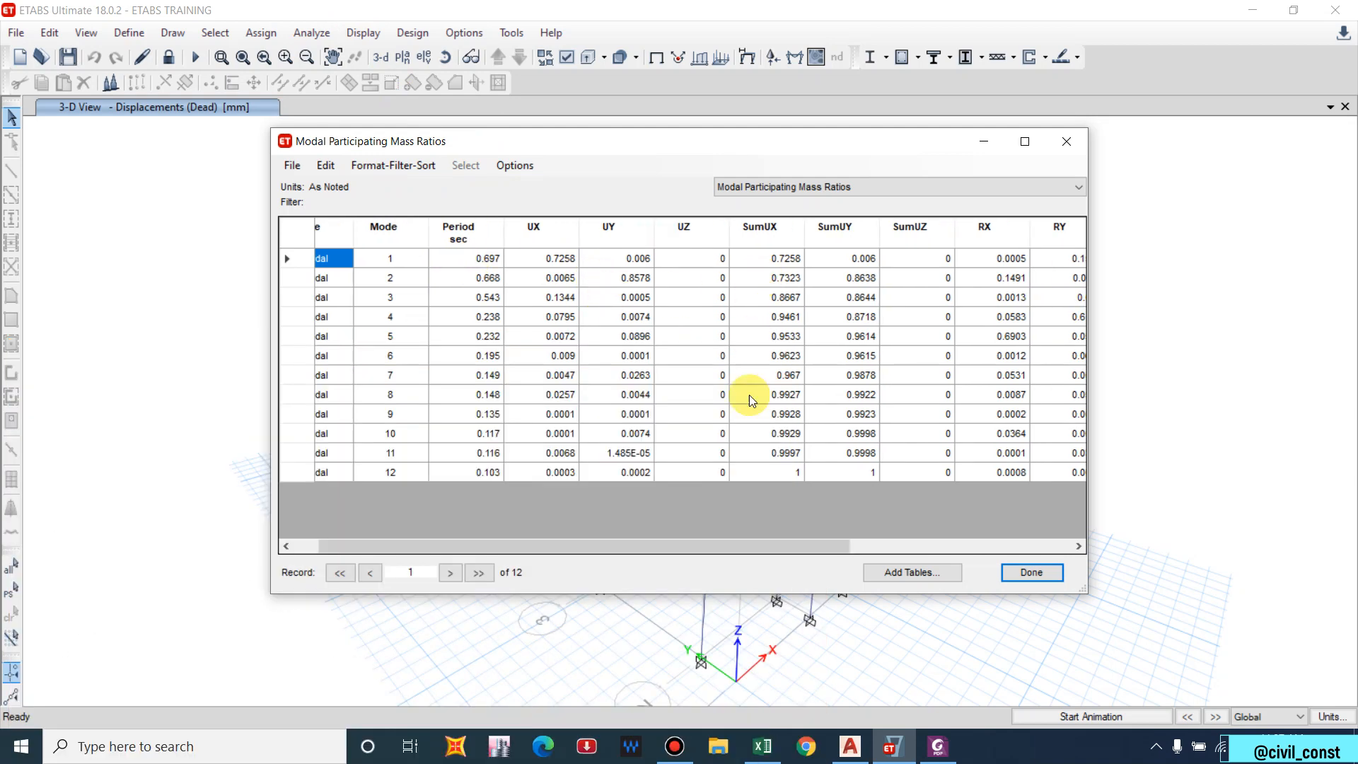
pyautogui.moveTo(800, 546); pyautogui.dragTo(831, 542)
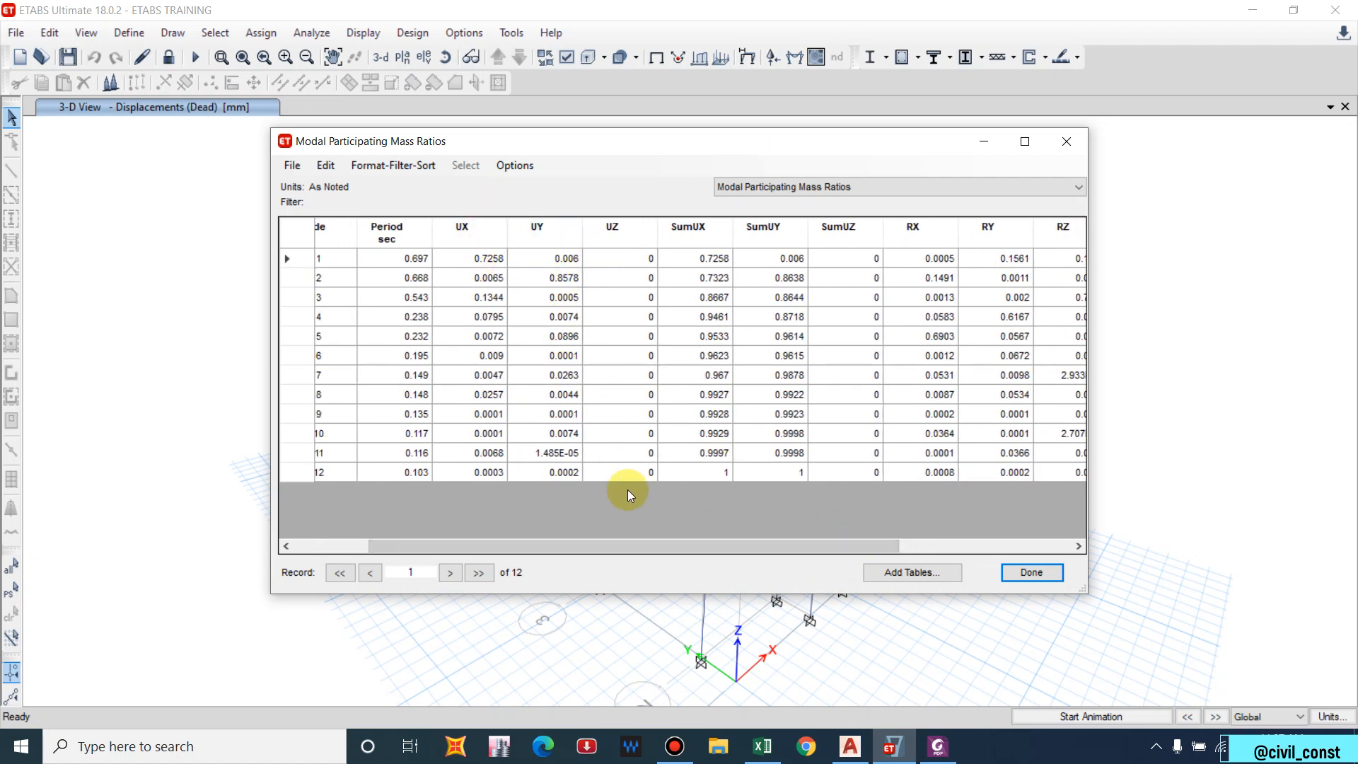
pyautogui.moveTo(672, 545); pyautogui.dragTo(570, 543)
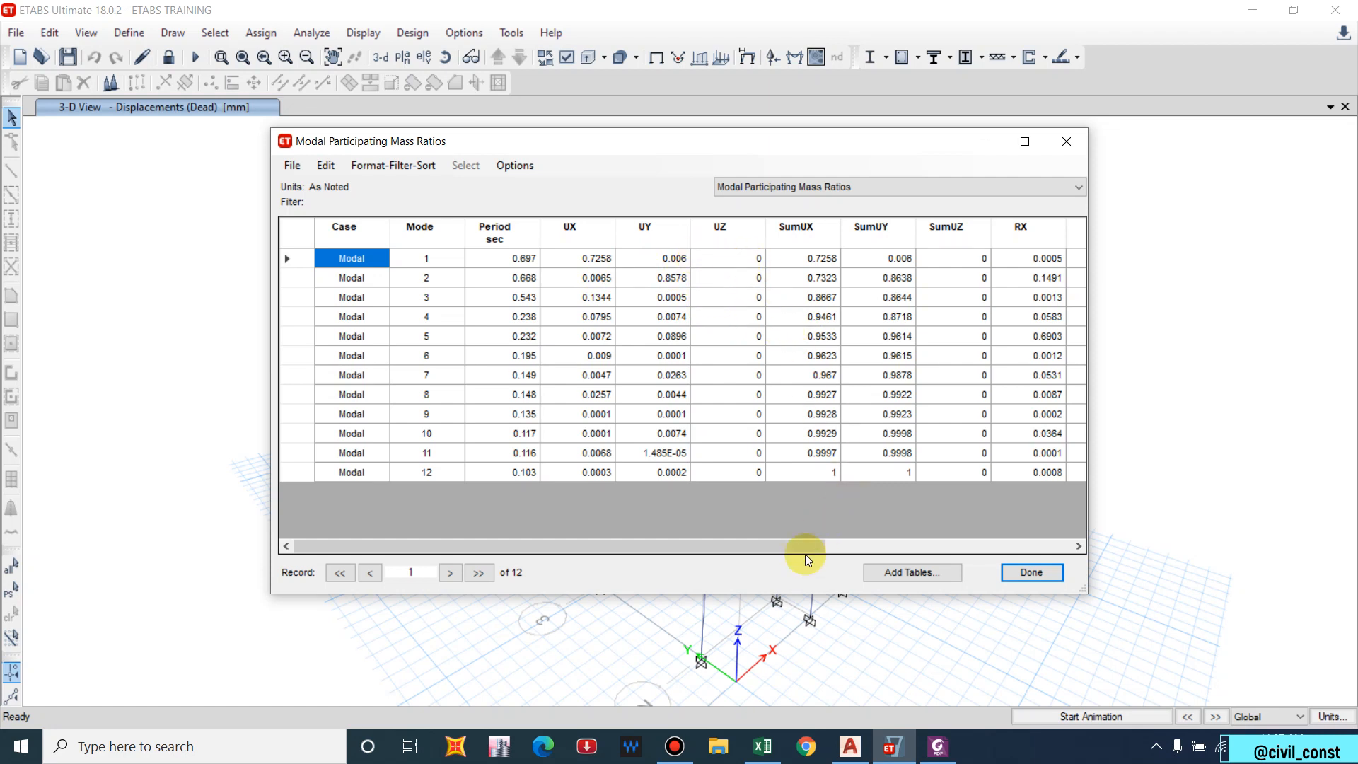
pyautogui.moveTo(805, 554)
pyautogui.mouseDown()
pyautogui.moveTo(890, 541)
pyautogui.moveTo(783, 545)
pyautogui.moveTo(809, 528)
pyautogui.mouseUp()
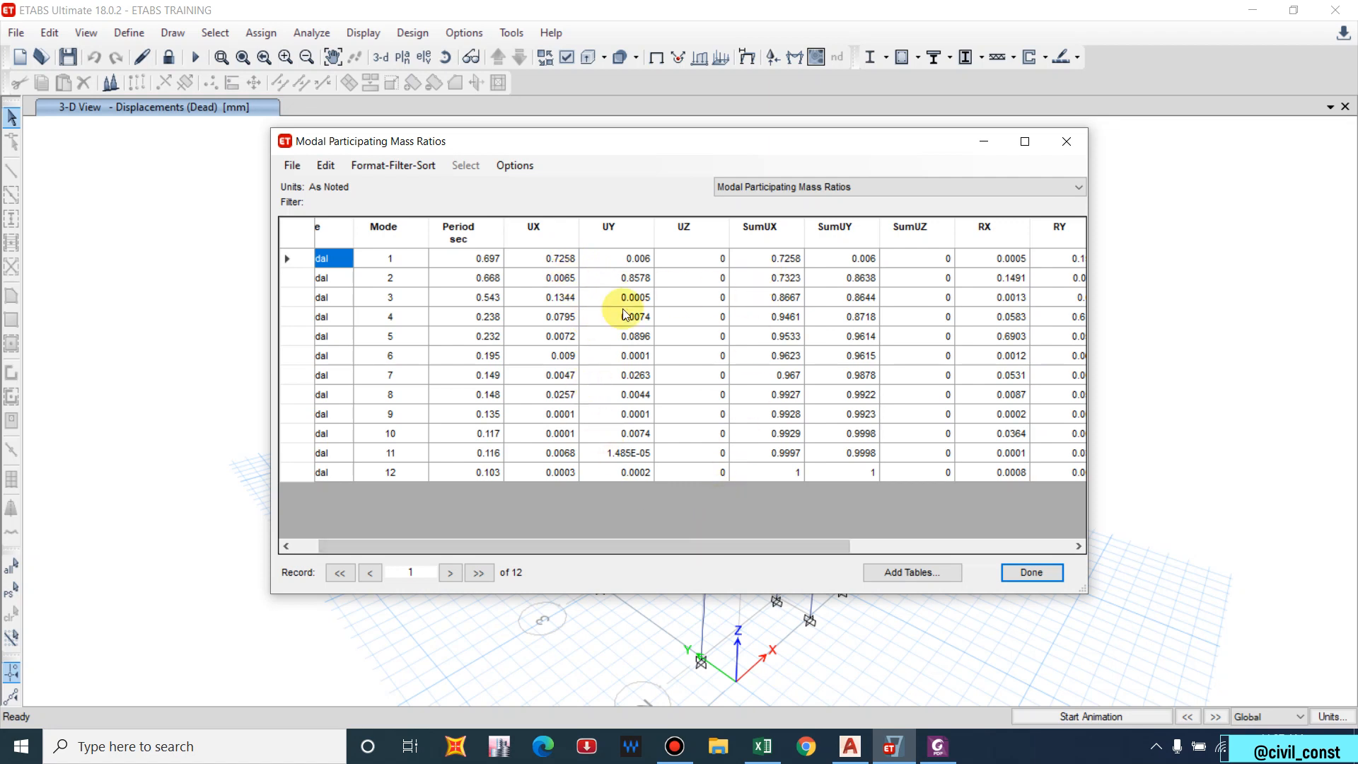
pyautogui.moveTo(800, 546); pyautogui.dragTo(867, 539)
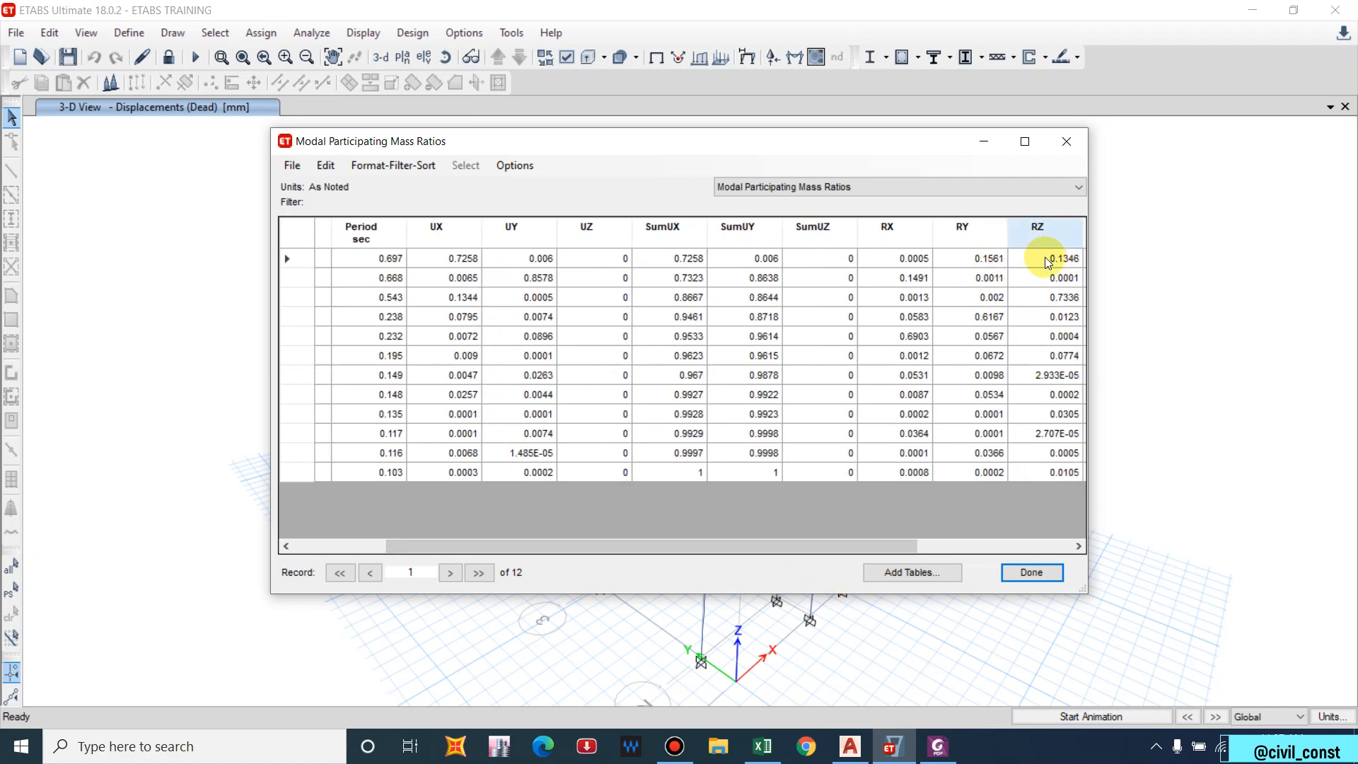
pyautogui.hscroll(-1, 1045, 256)
pyautogui.moveTo(622, 548); pyautogui.dragTo(647, 541)
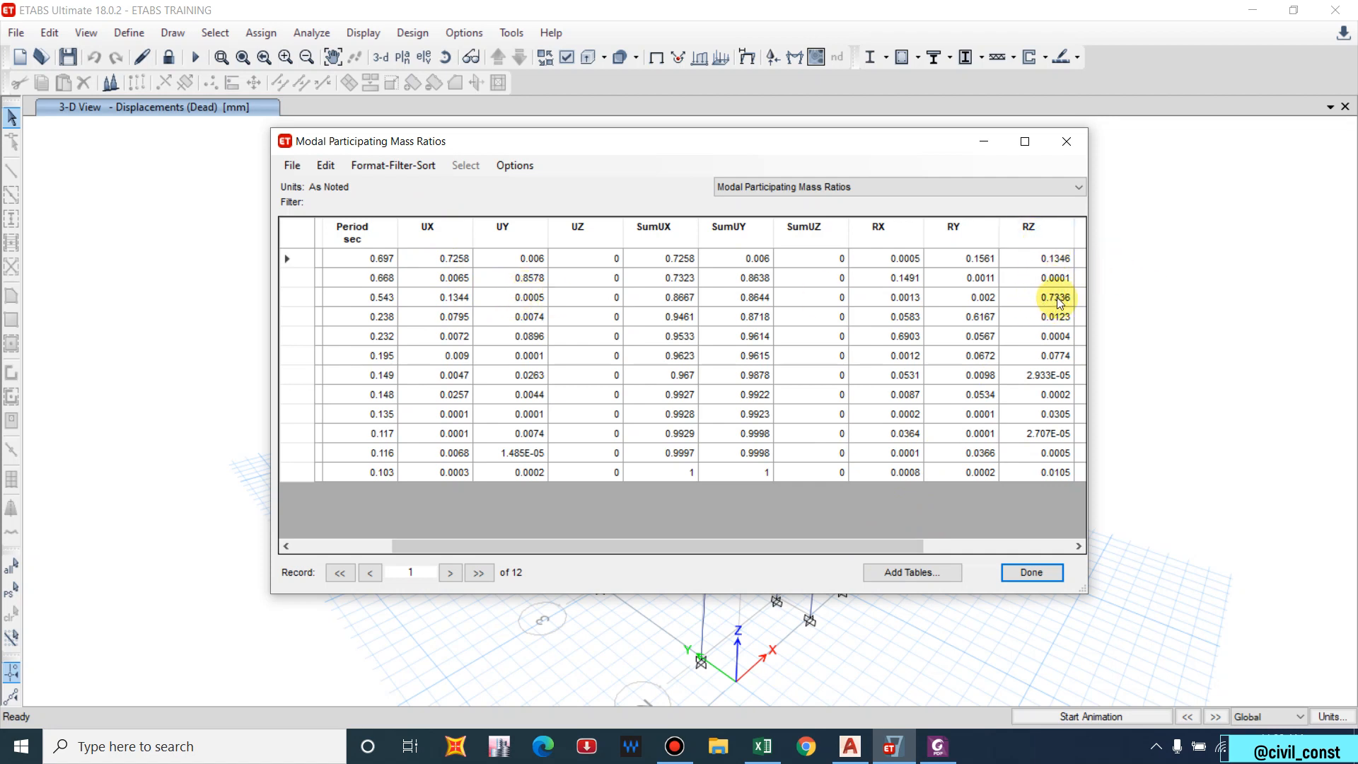
pyautogui.click(435, 296)
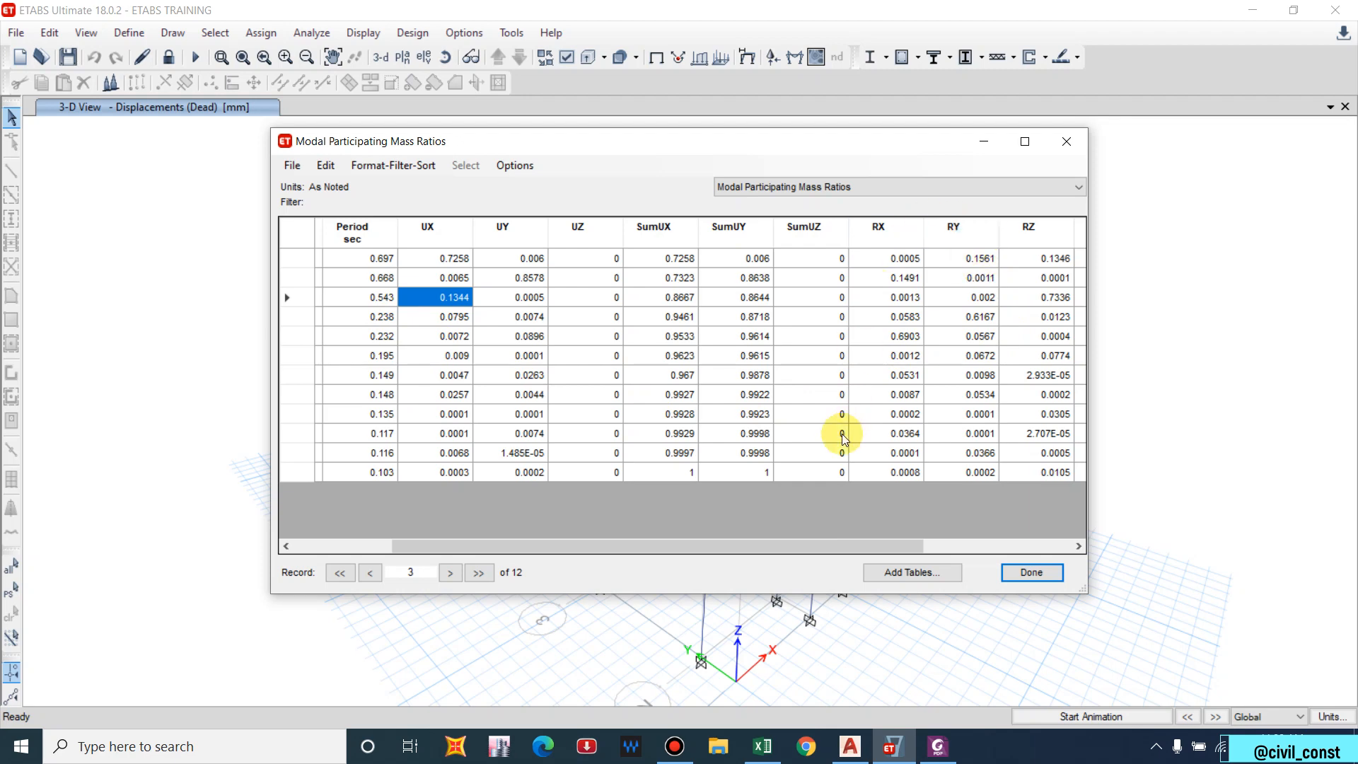
# Bring up IS 1893 page 19 in Foxit PhantomPDF to read Table 6's 65% mass participation rule.
pyautogui.hotkey('alt', 'Tab')
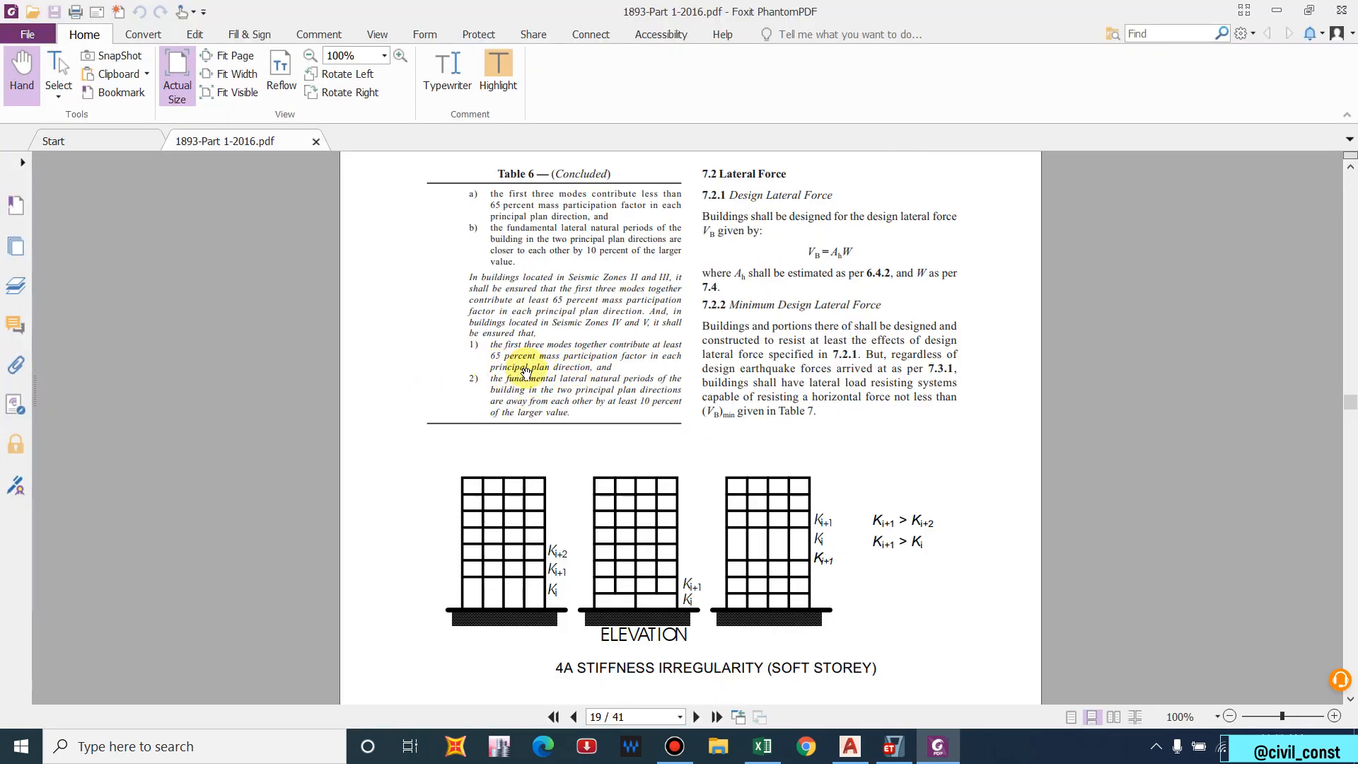
pyautogui.scroll(1, 520, 262)
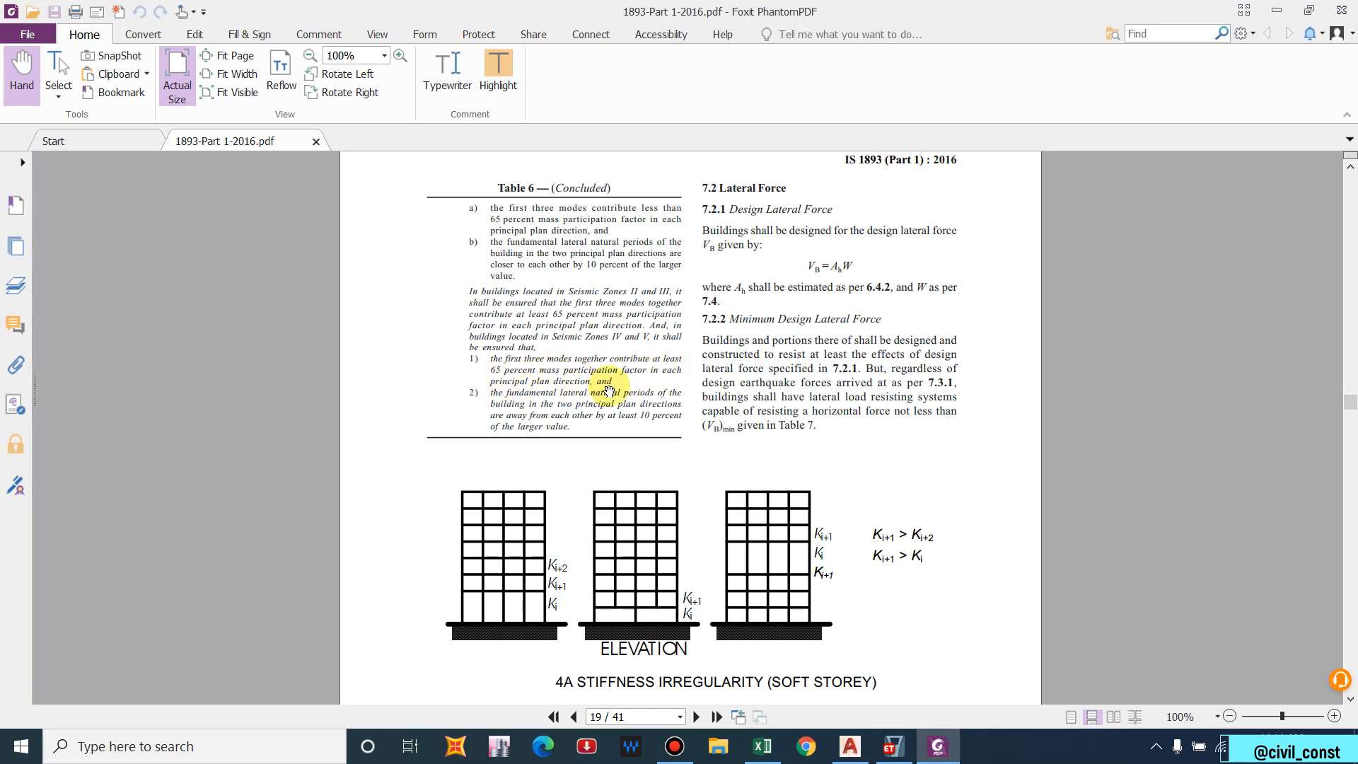
# Back in ETABS, check mode 1 UX 0.7258, mode 2 UY 0.8578 and mode 3 RZ 0.7336 mass ratios.
pyautogui.hotkey('alt', 'Tab')
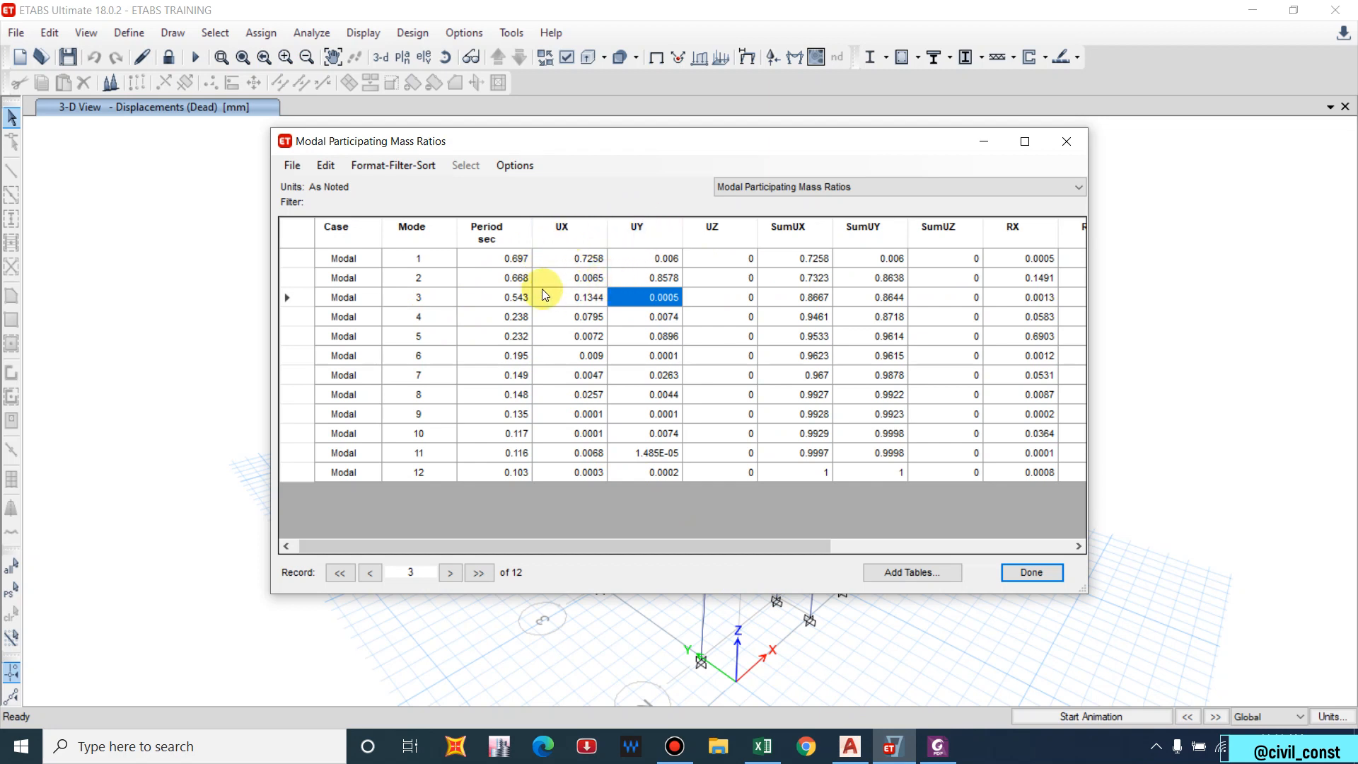
pyautogui.click(591, 260)
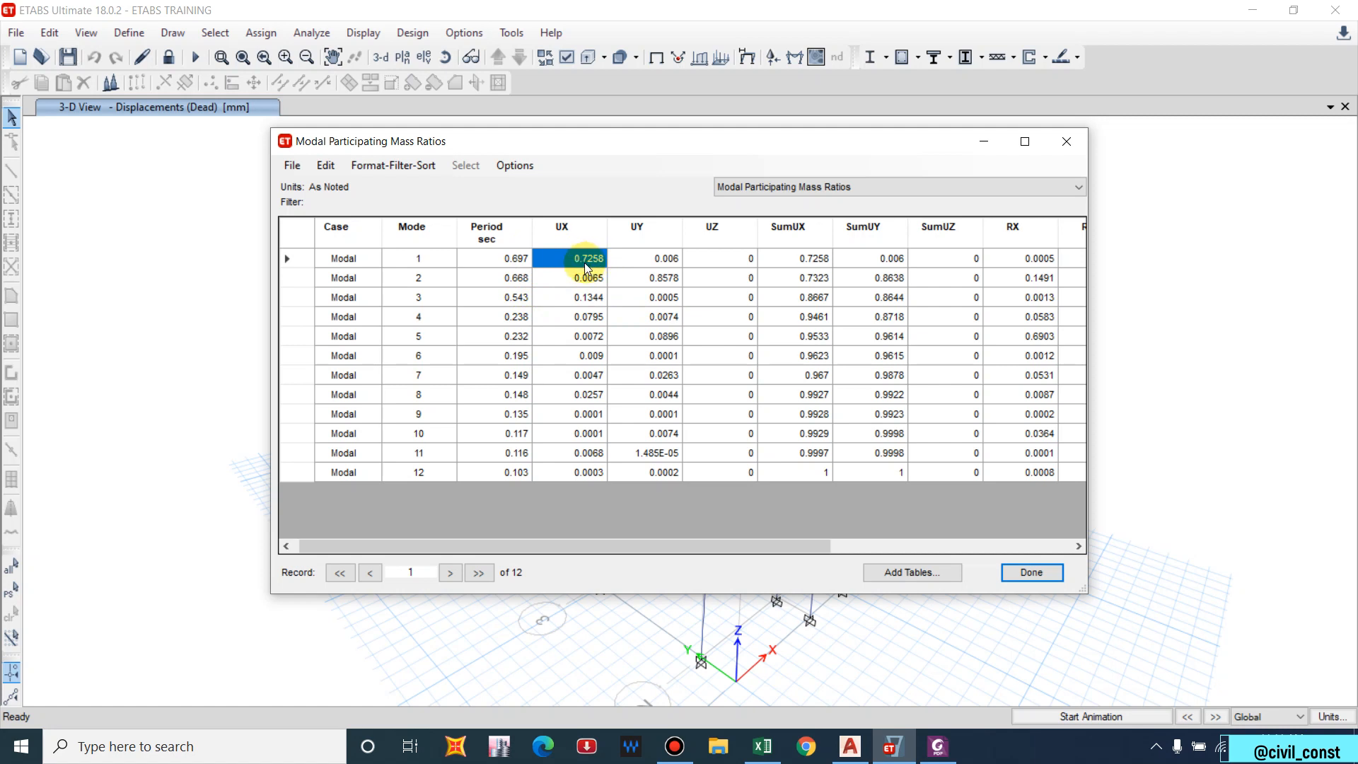
pyautogui.click(654, 279)
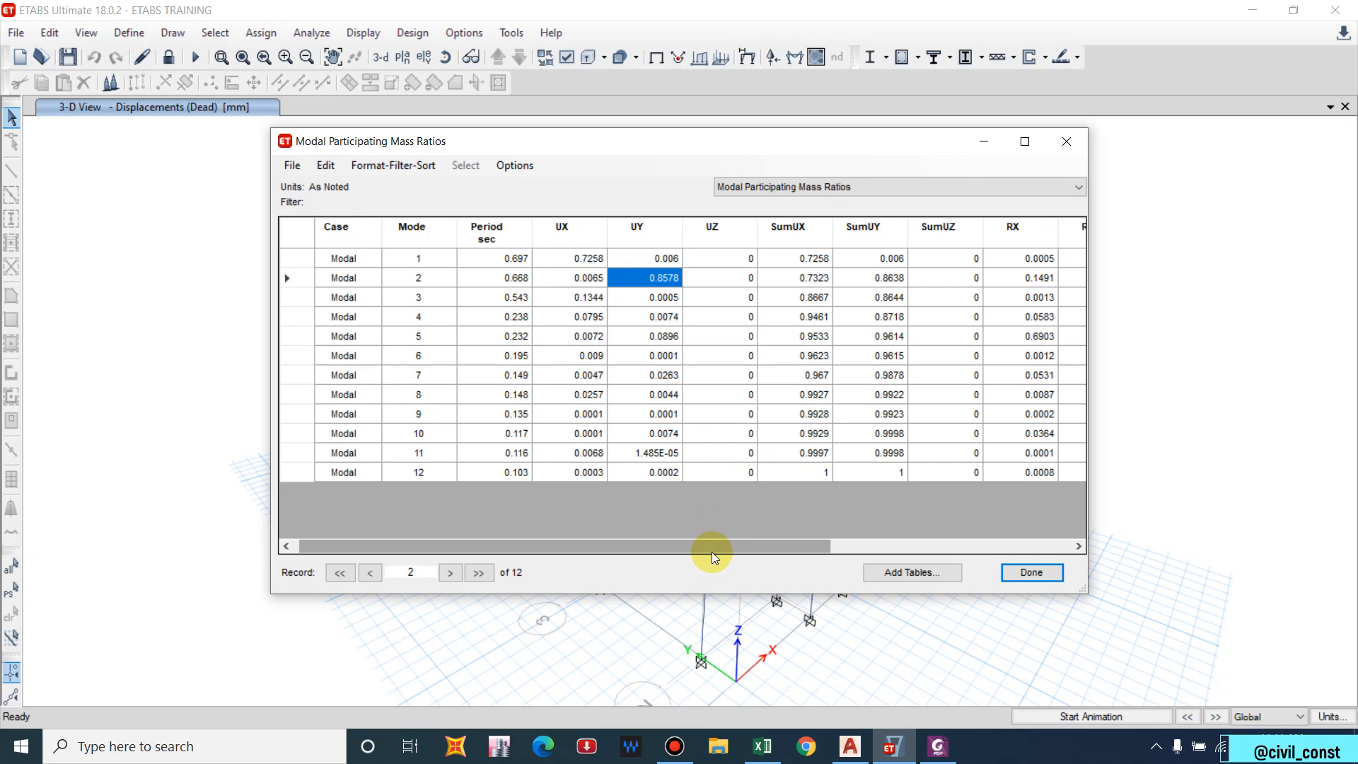
pyautogui.moveTo(709, 553); pyautogui.dragTo(901, 532)
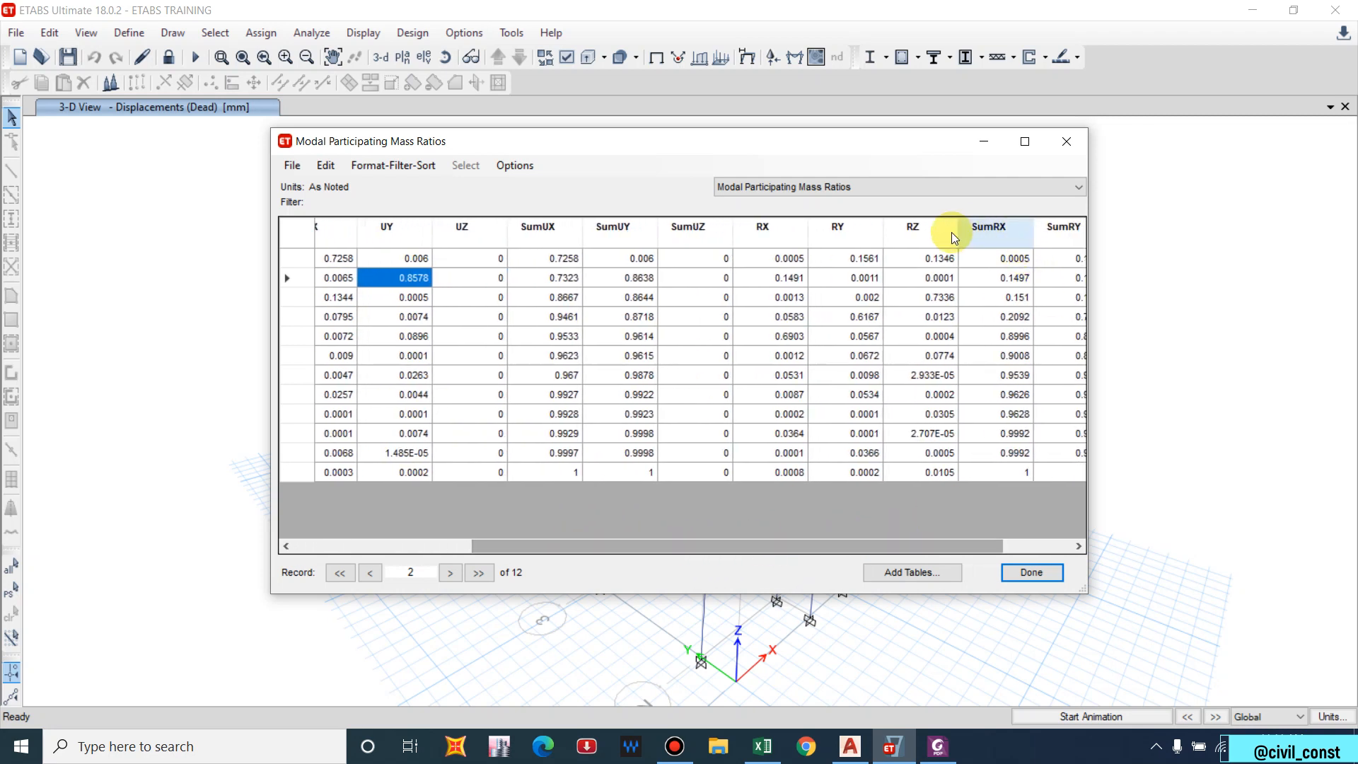
pyautogui.click(929, 297)
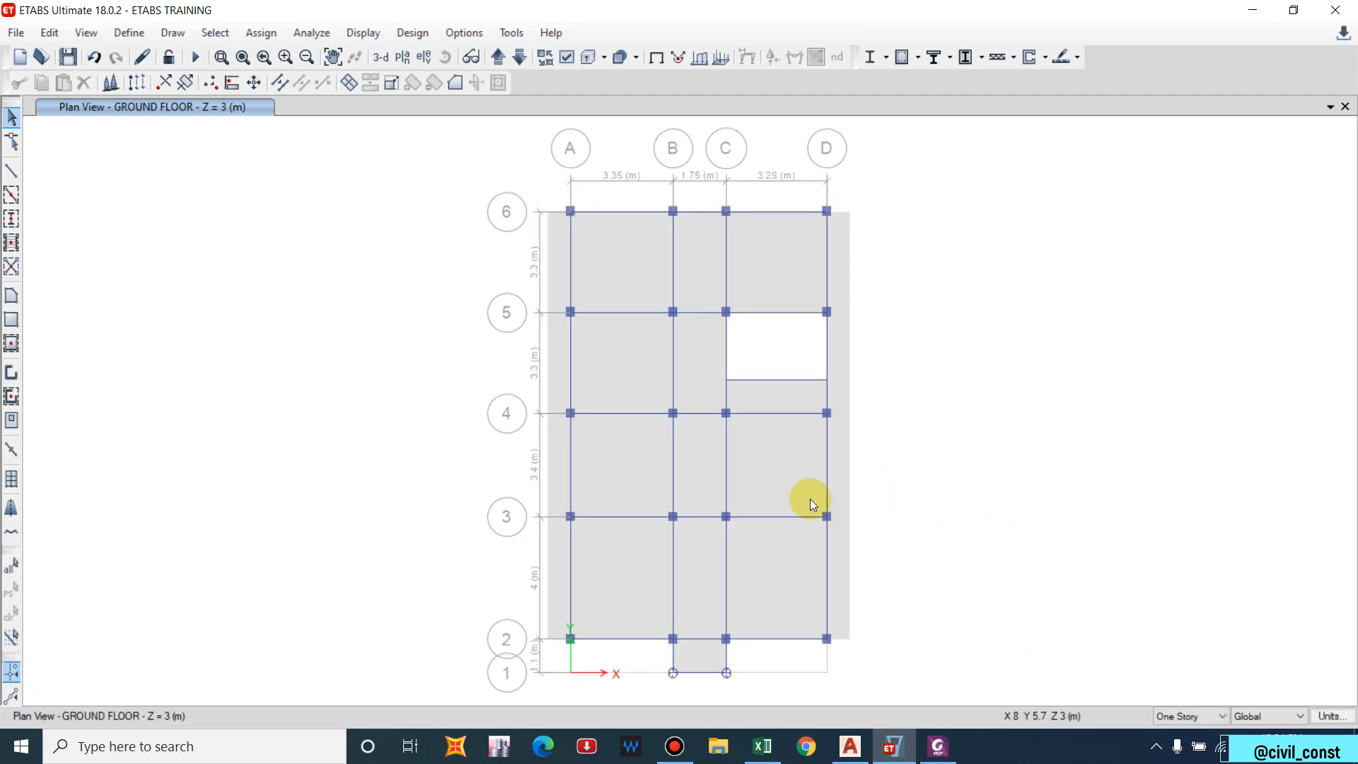
# Rerun the analysis and draw the Modal Mode 1 deformed shape (period 0.697 s) on the plan.
pyautogui.click(197, 58)
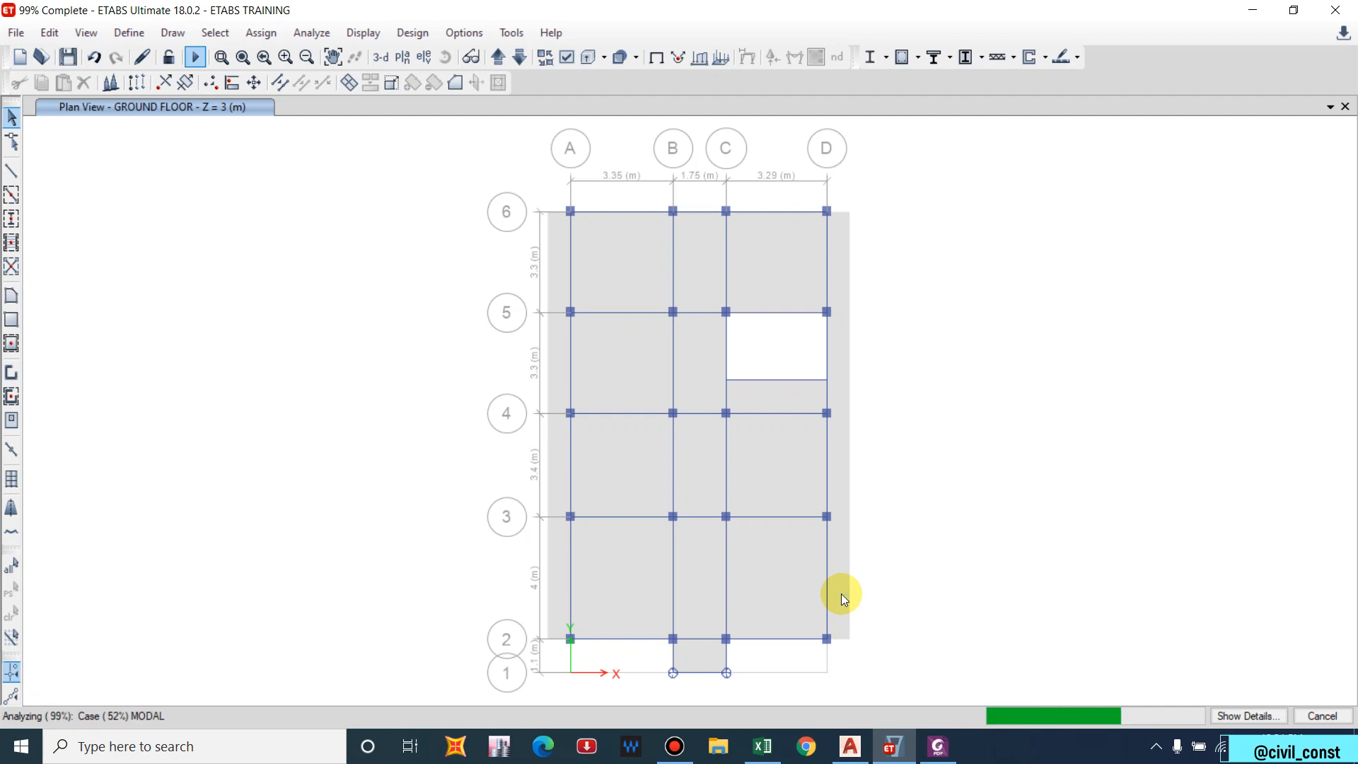
pyautogui.click(346, 35)
pyautogui.click(389, 113)
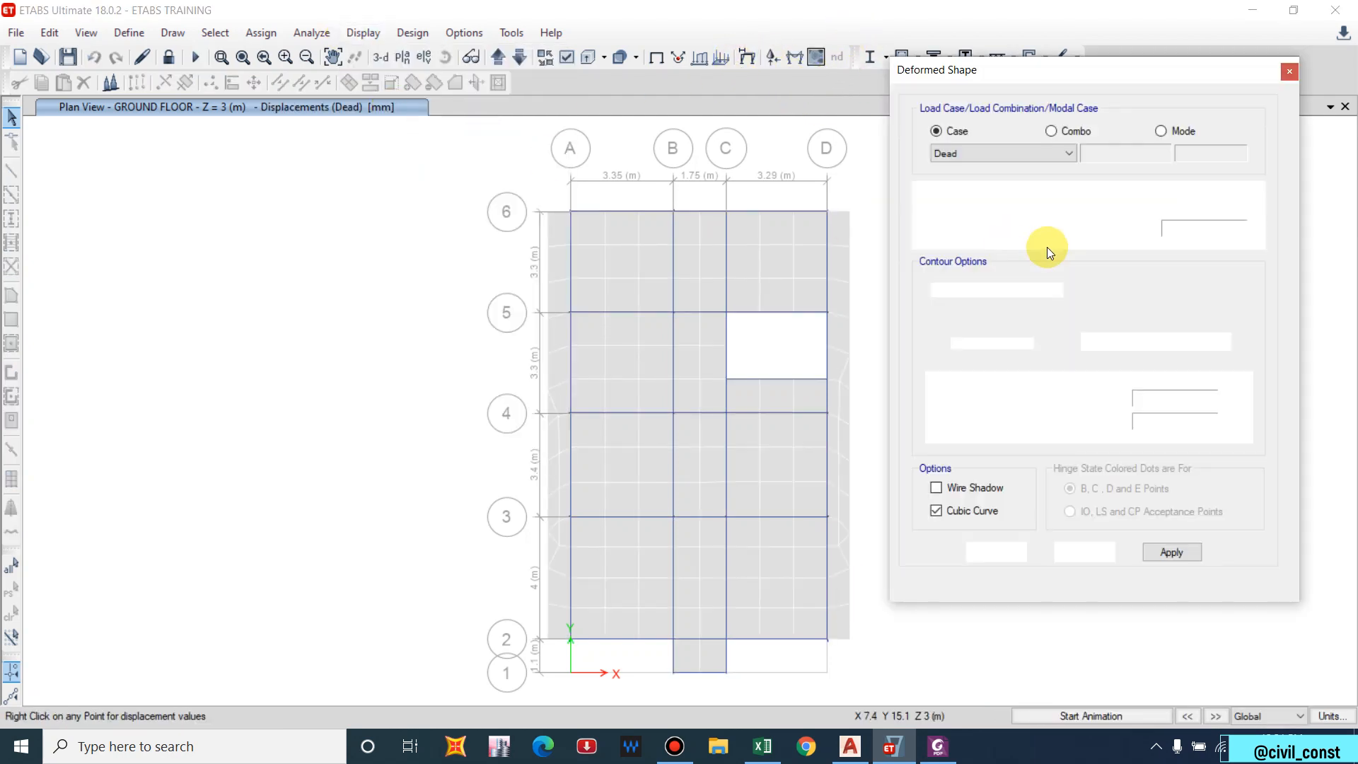
pyautogui.click(1176, 129)
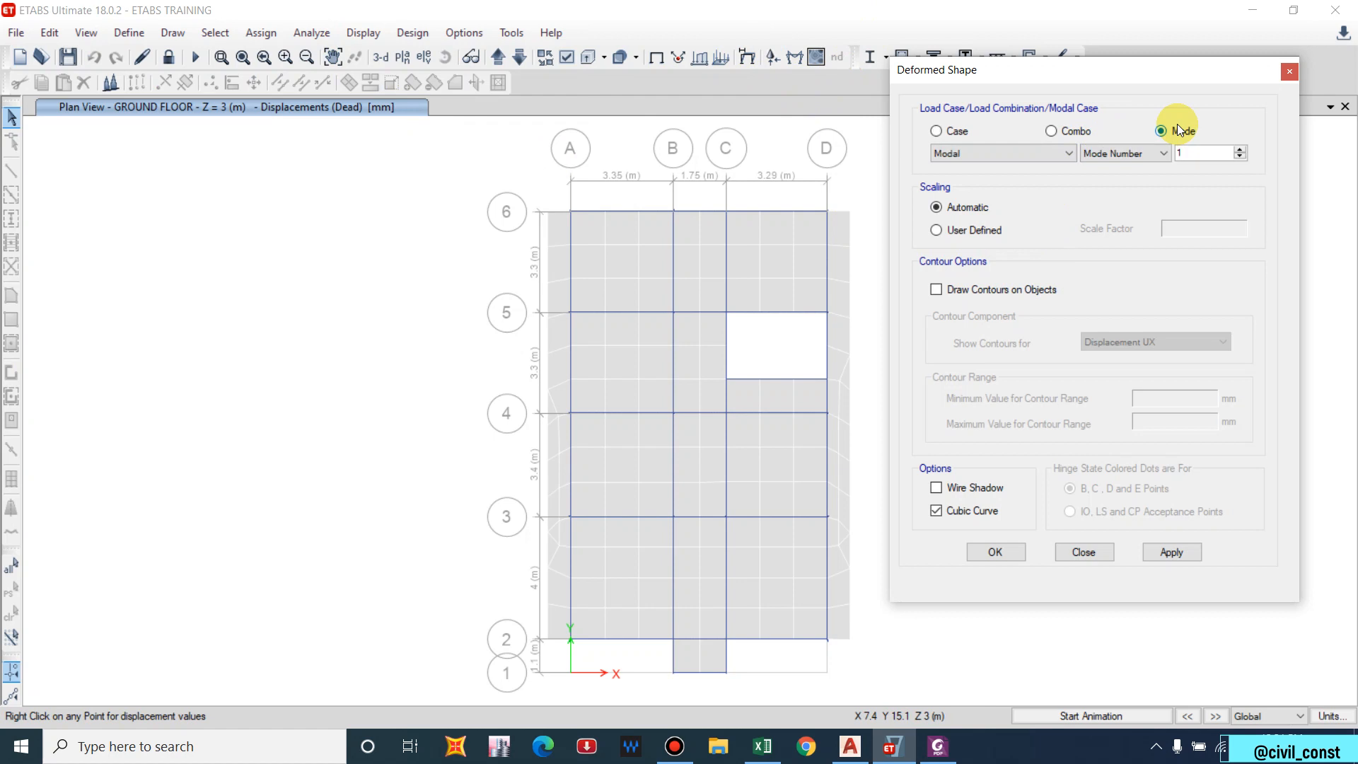
pyautogui.click(1160, 558)
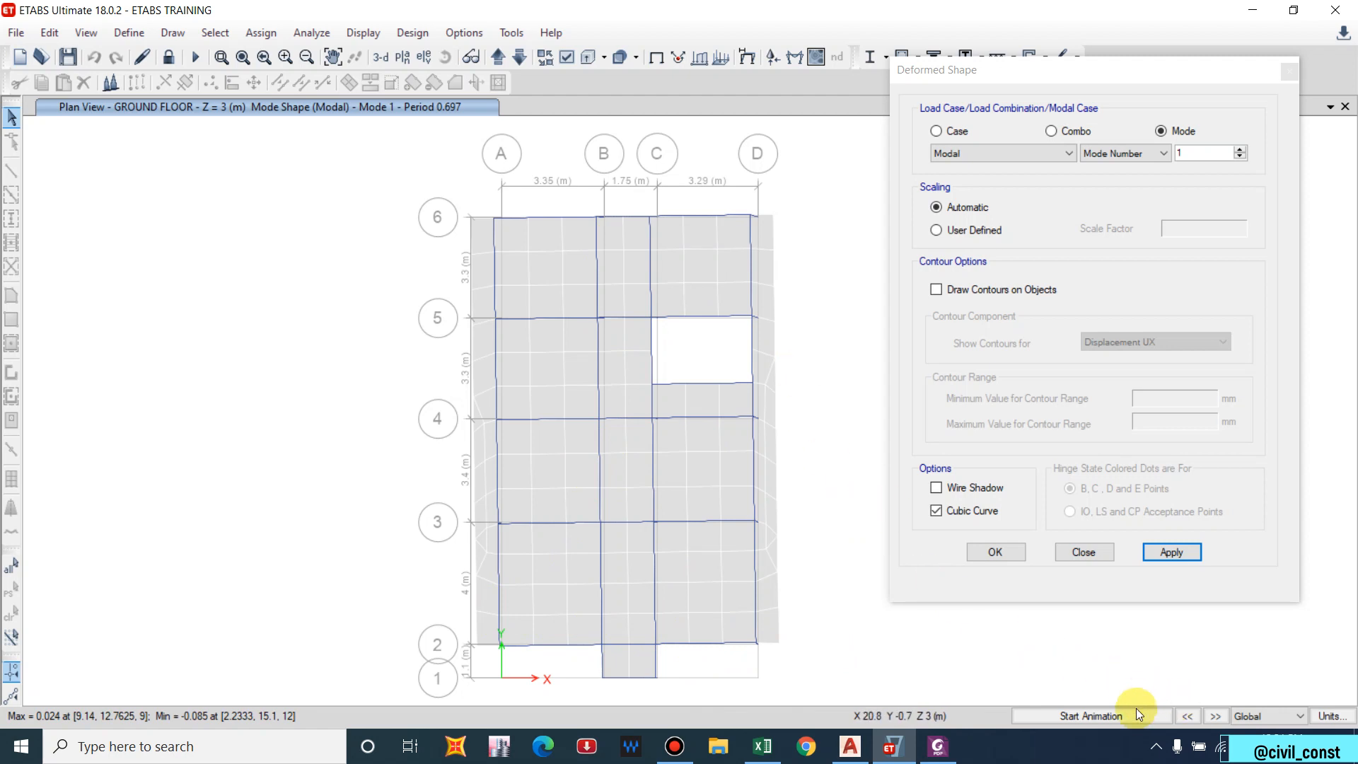
# Animate the Modal mode shapes 1, 2 and 3 in turn on the ground floor plan.
pyautogui.click(1096, 717)
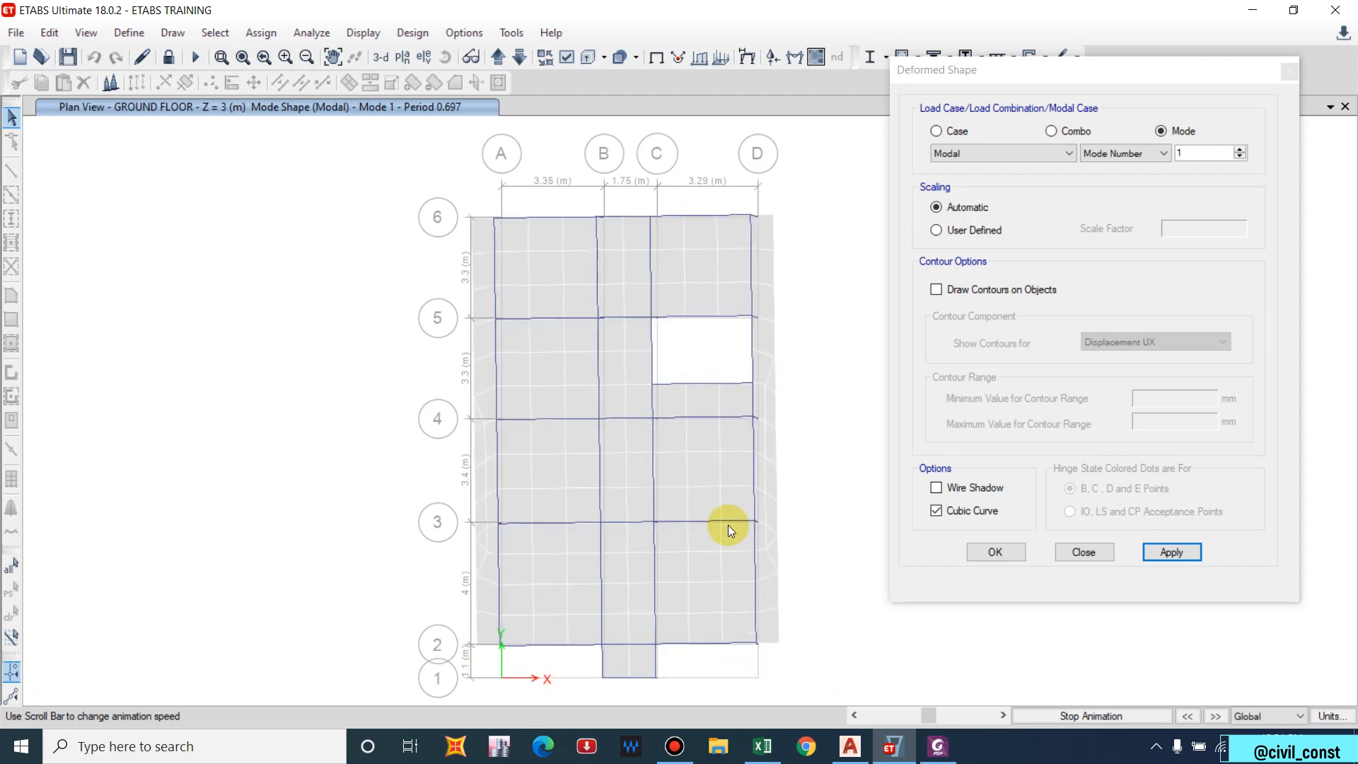
pyautogui.click(1239, 150)
pyautogui.click(1171, 552)
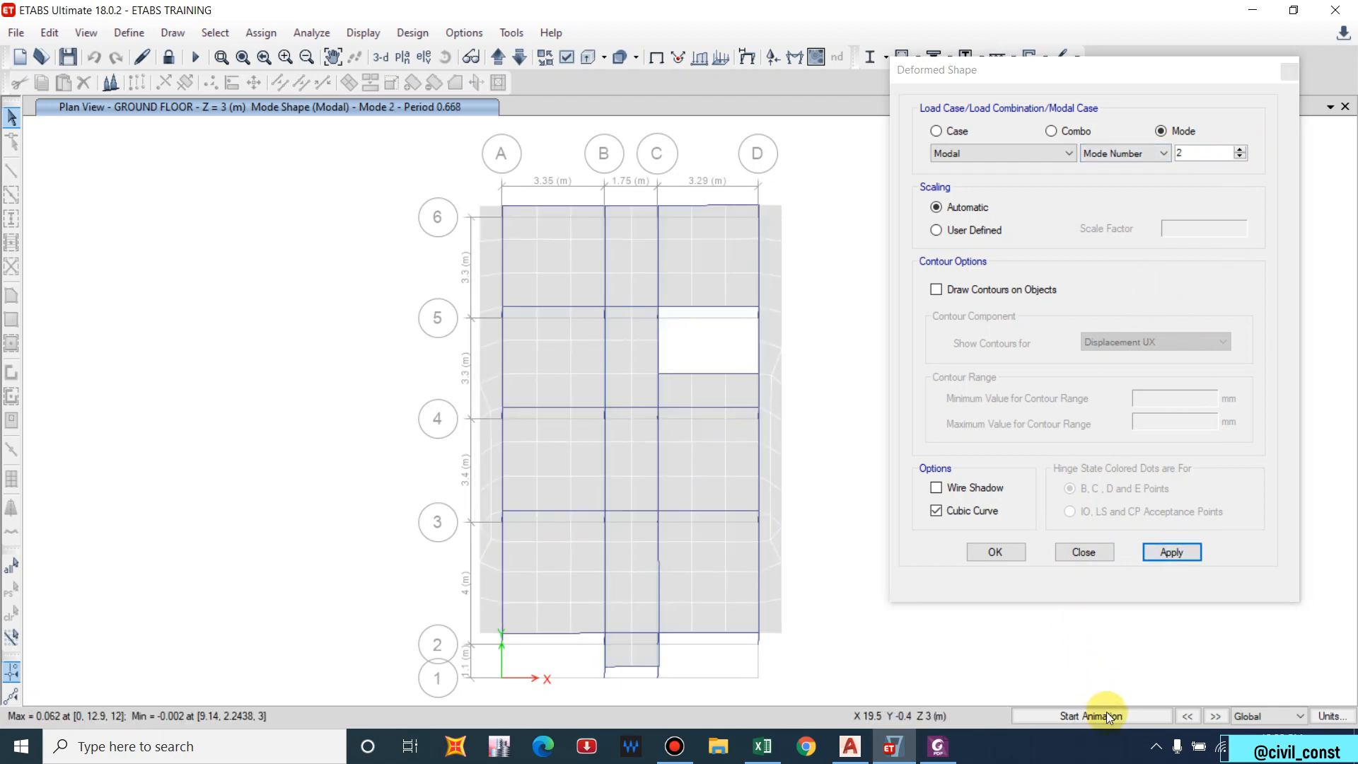
pyautogui.click(1120, 721)
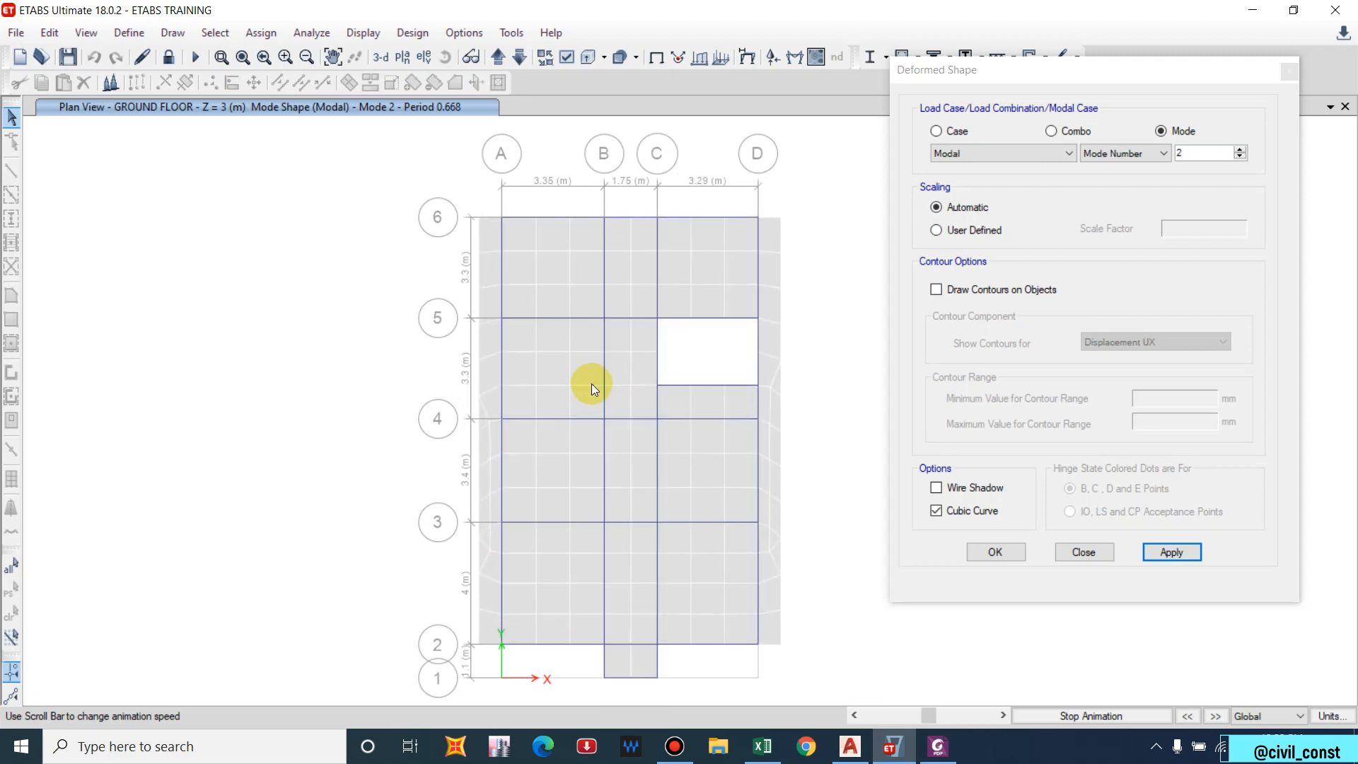
pyautogui.click(1239, 149)
pyautogui.click(1177, 549)
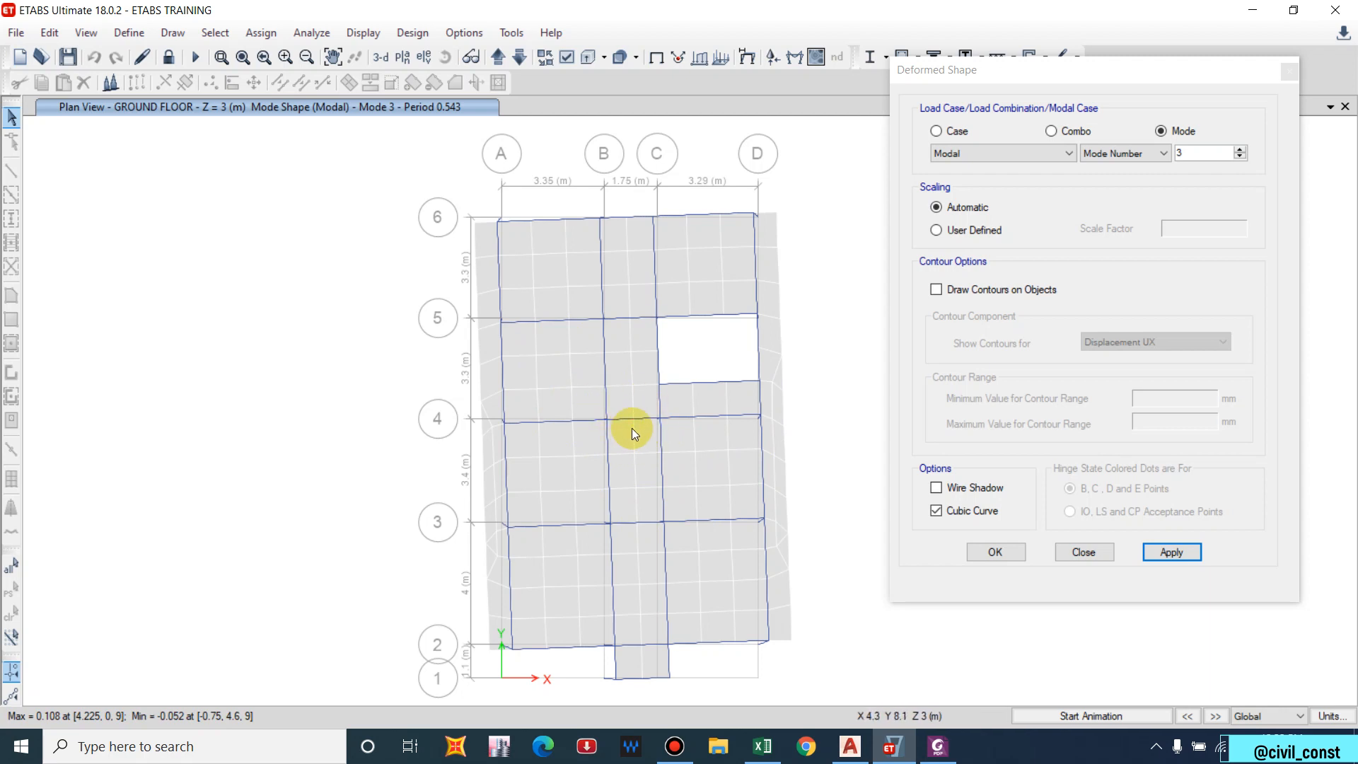
pyautogui.click(1117, 715)
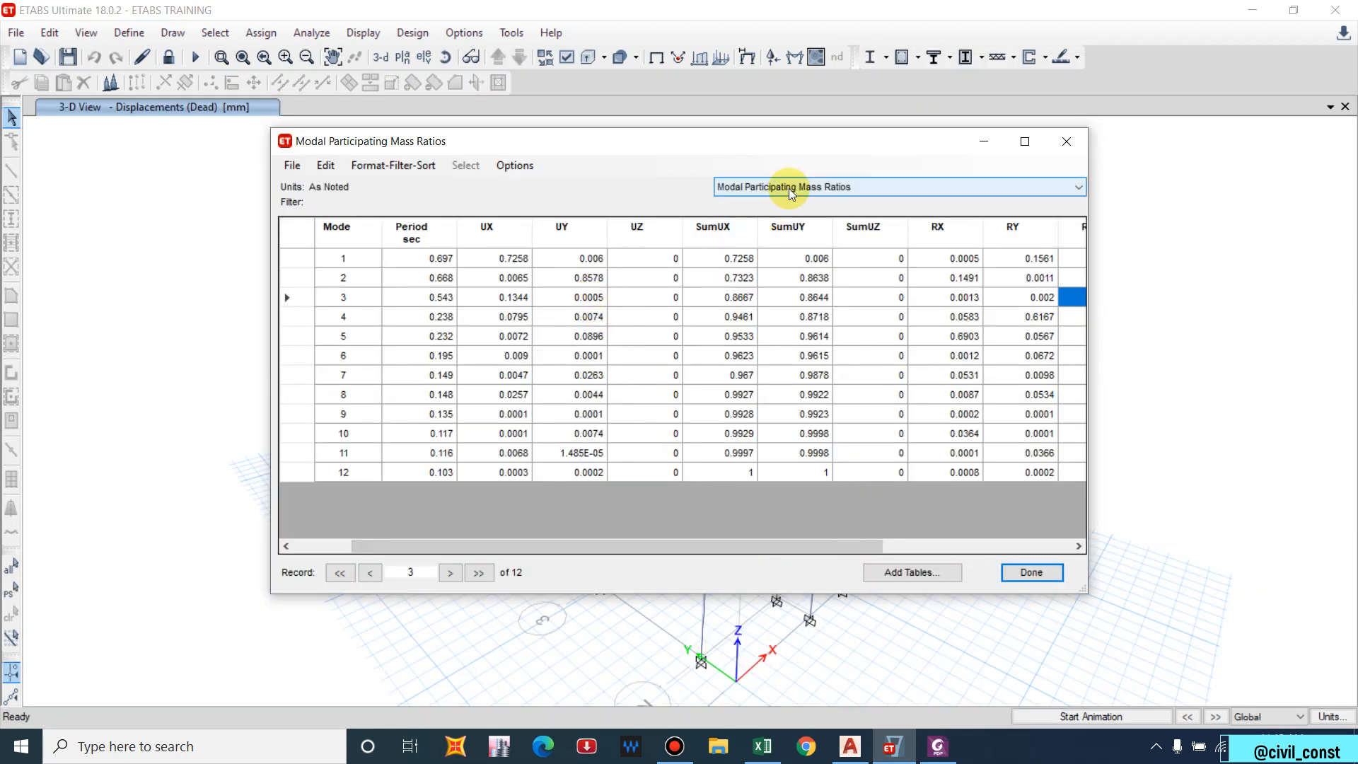
# Switch the results table to Centers Of Mass And Rigidity.
pyautogui.click(788, 188)
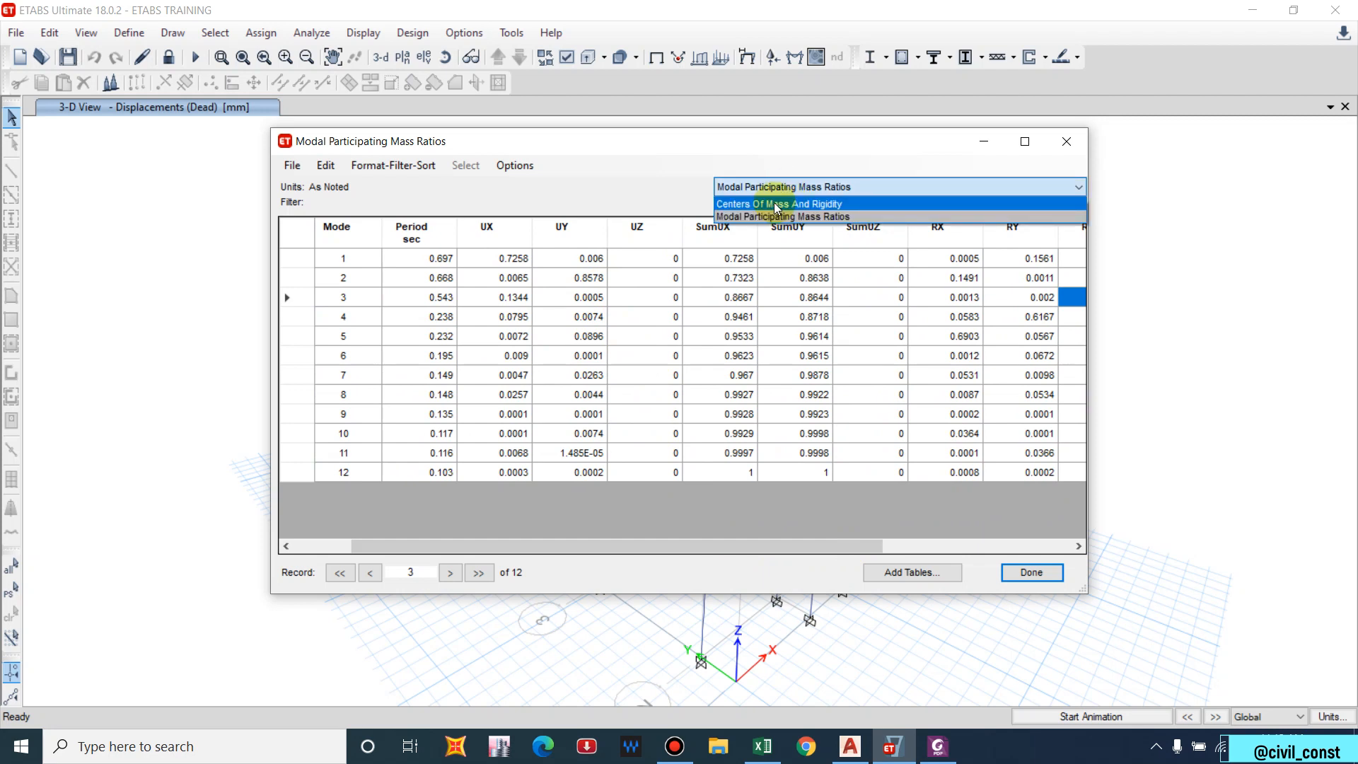
pyautogui.click(774, 204)
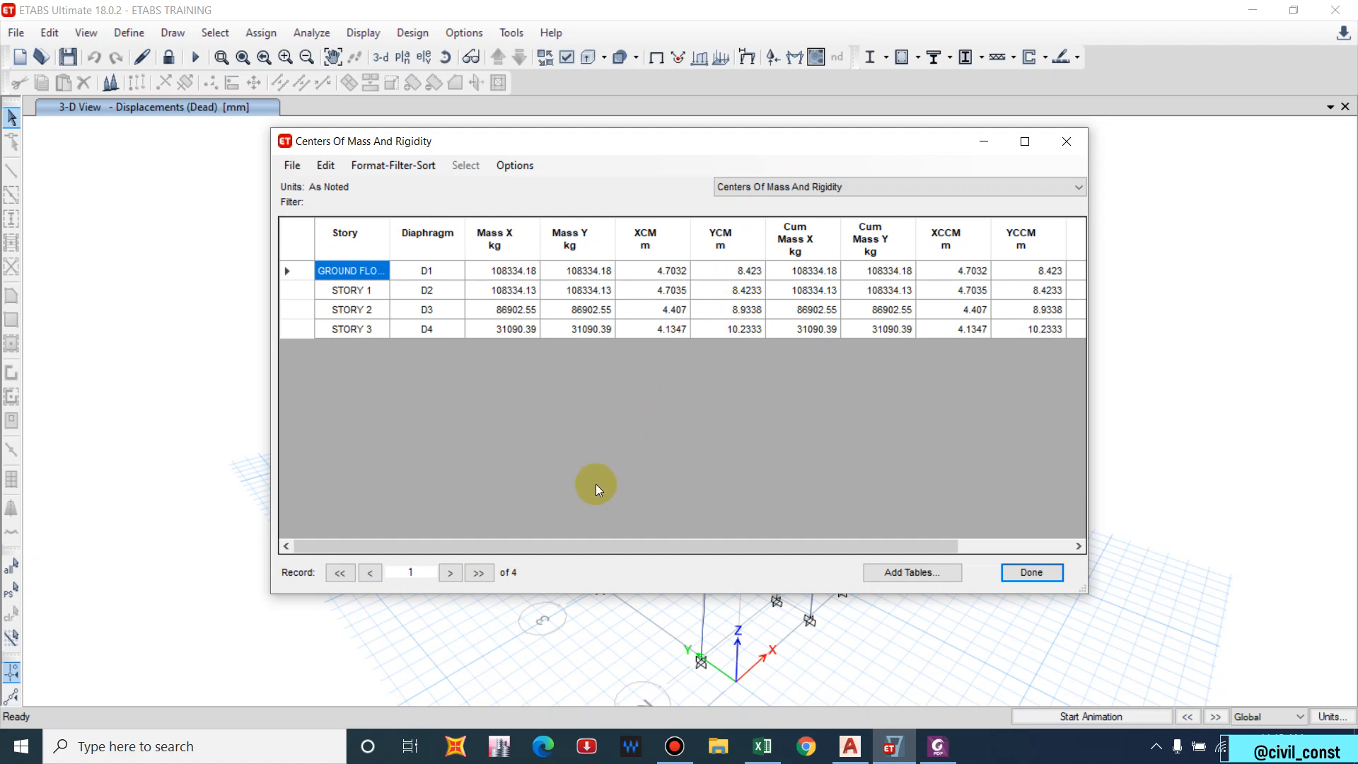
pyautogui.moveTo(603, 540); pyautogui.dragTo(795, 544)
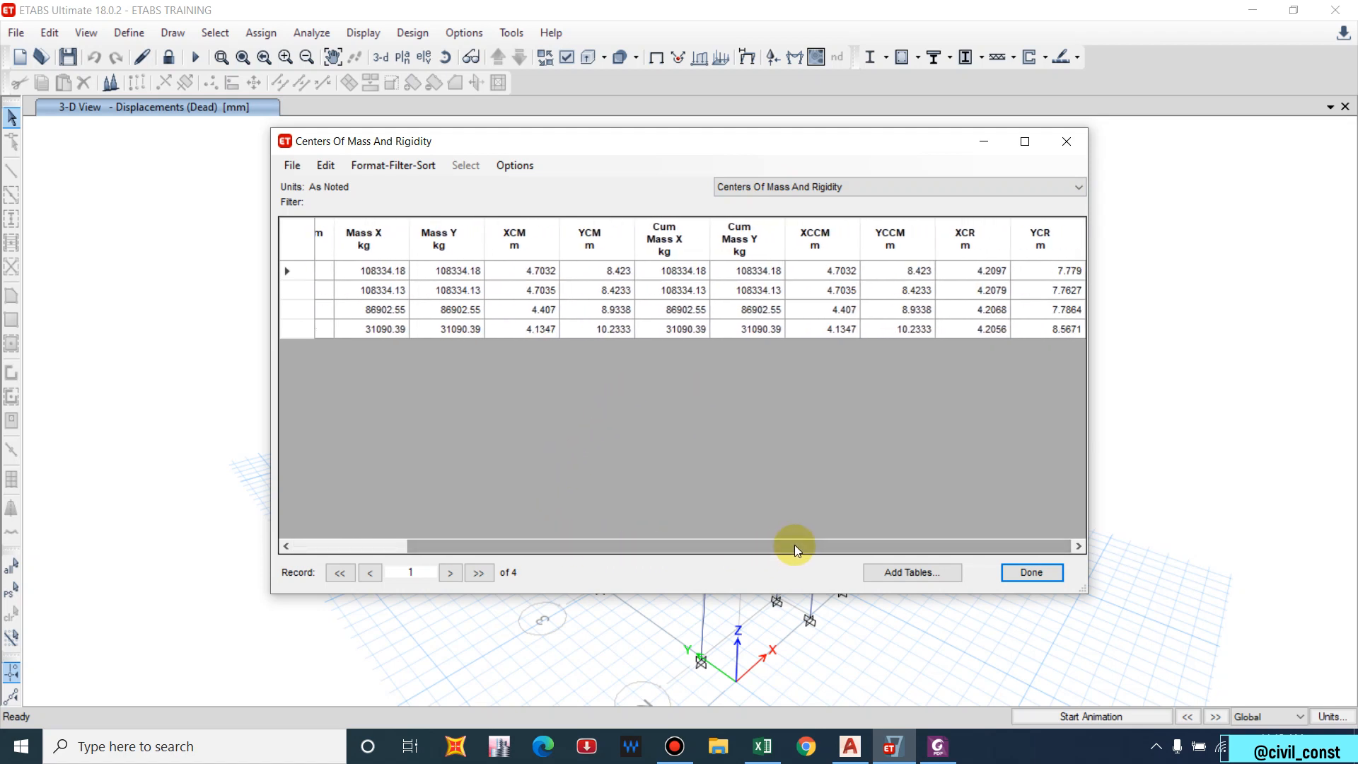
# Bring the IS 1893 PDF in Foxit PhantomPDF to the front at page 19.
pyautogui.click(889, 751)
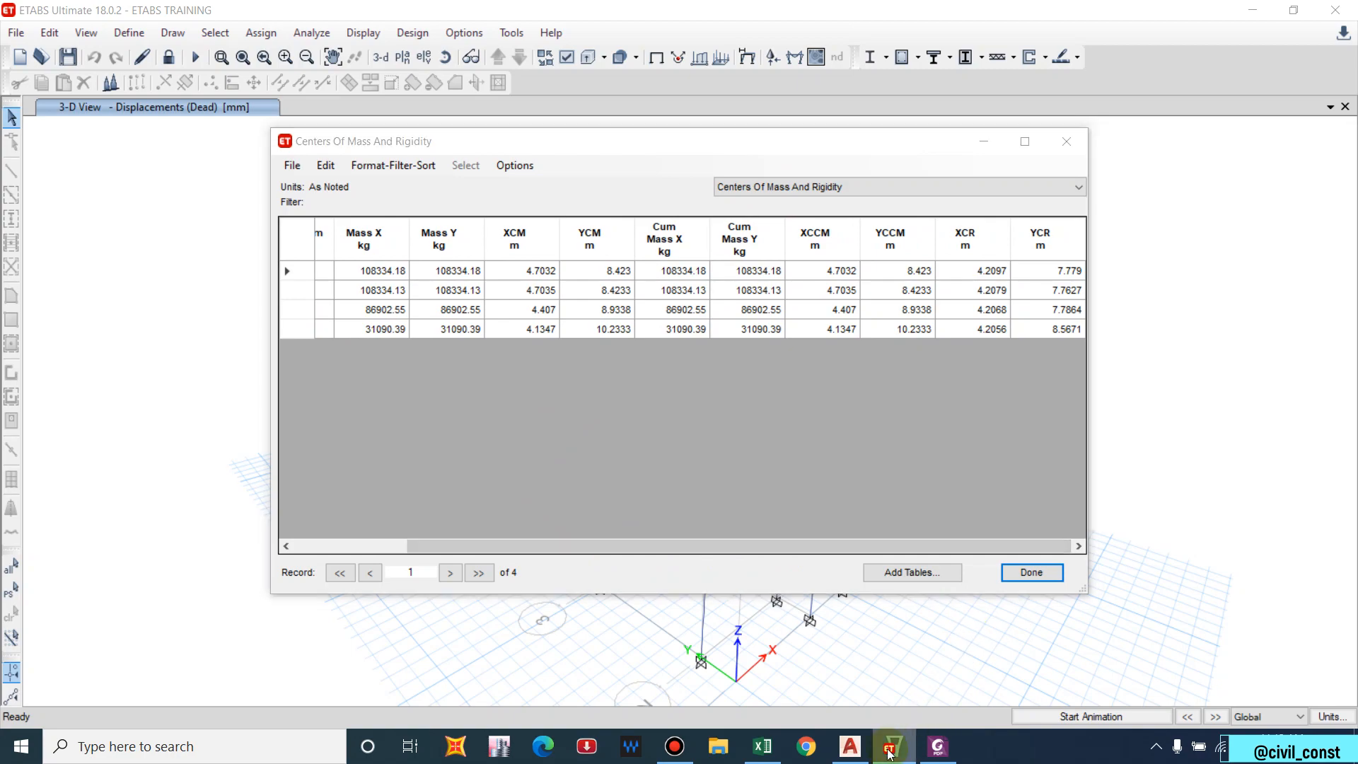
pyautogui.click(936, 746)
pyautogui.scroll(-10, 785, 611)
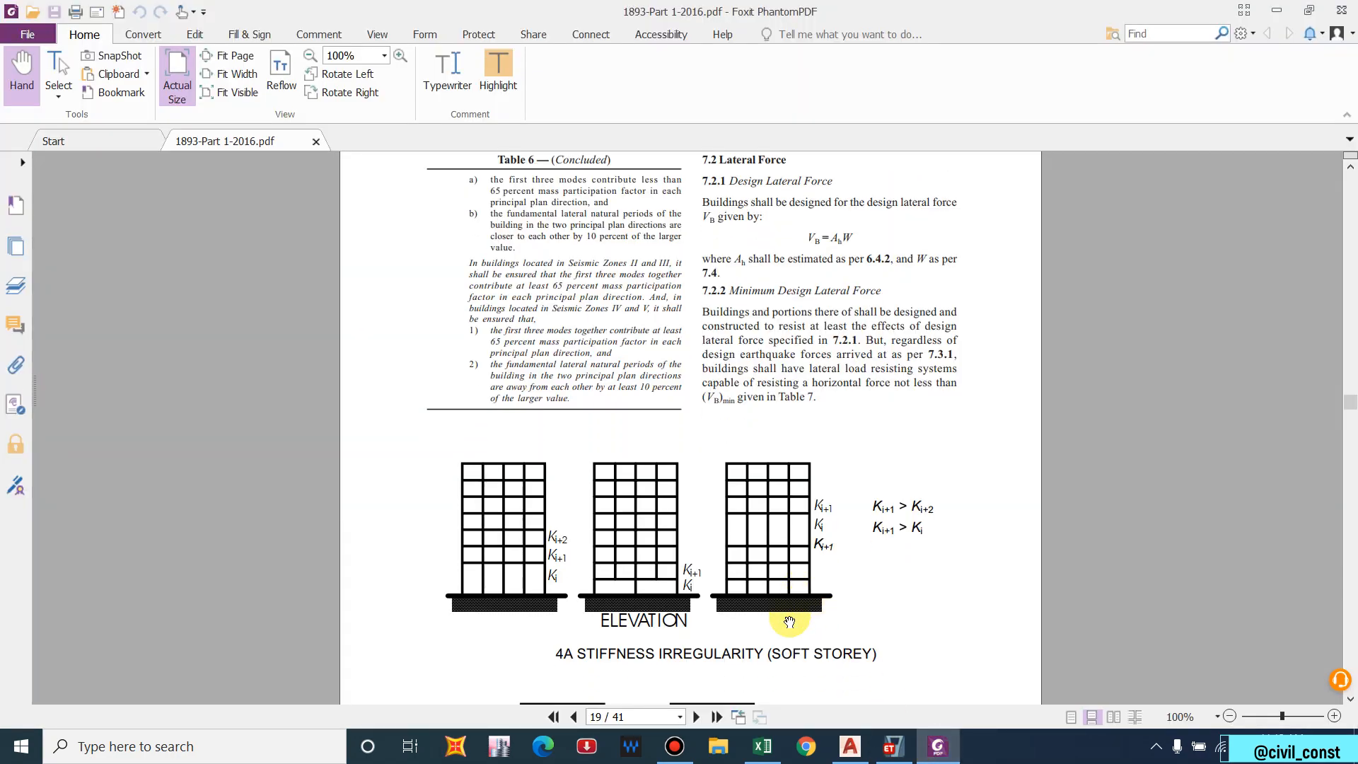
# Scroll the IS 1893 PDF to the 7.8 Torsion clause on page 27, then return to ETABS.
pyautogui.scroll(-20, 779, 607)
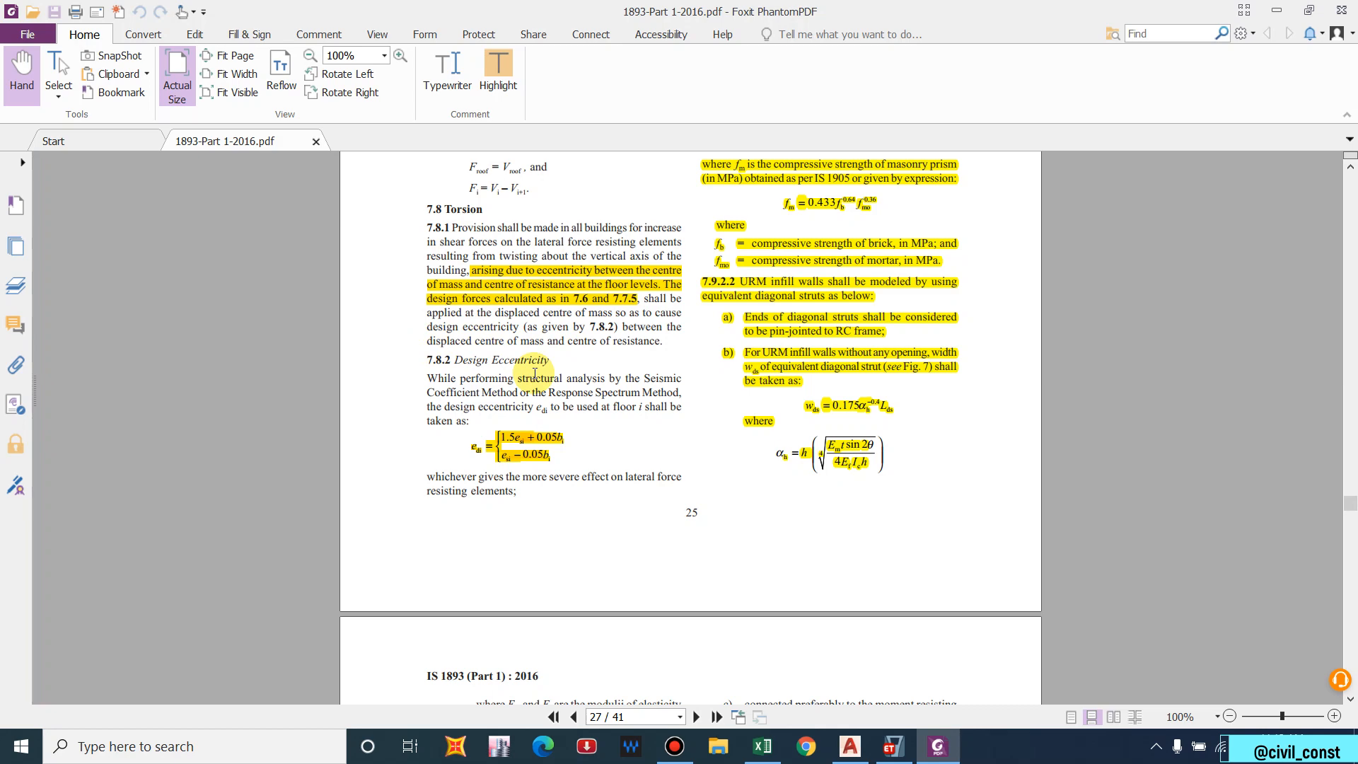
pyautogui.hotkey('alt', 'Tab')
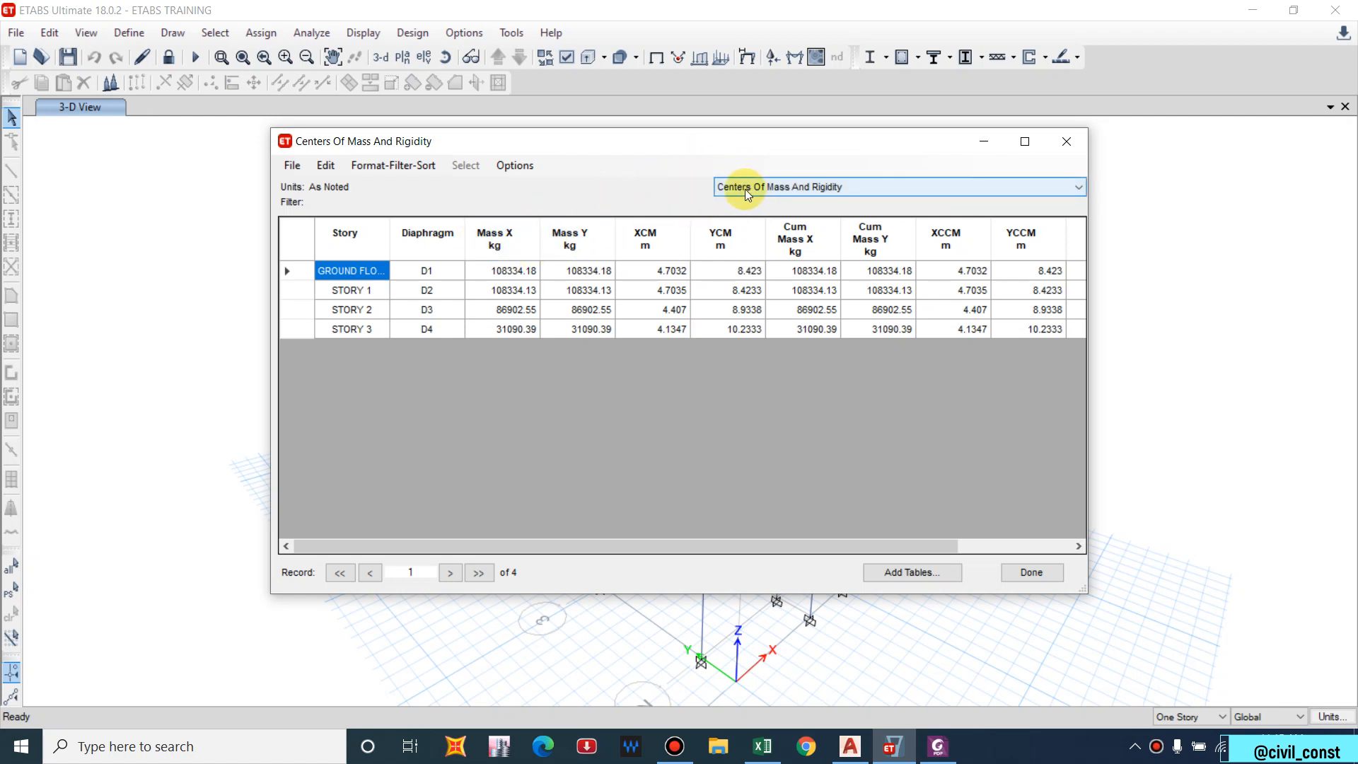
# Close the table and unlock the model, accepting deletion of the analysis results.
pyautogui.click(1066, 140)
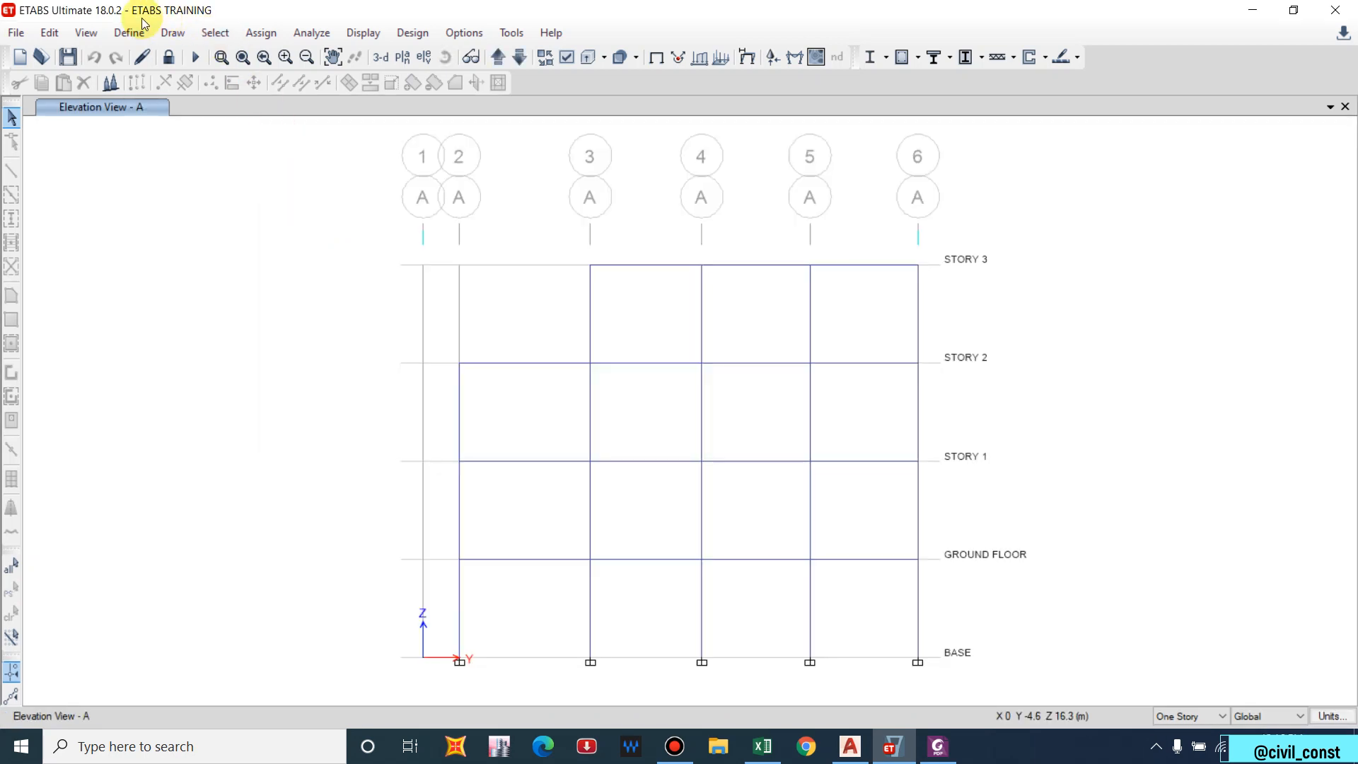
pyautogui.click(167, 57)
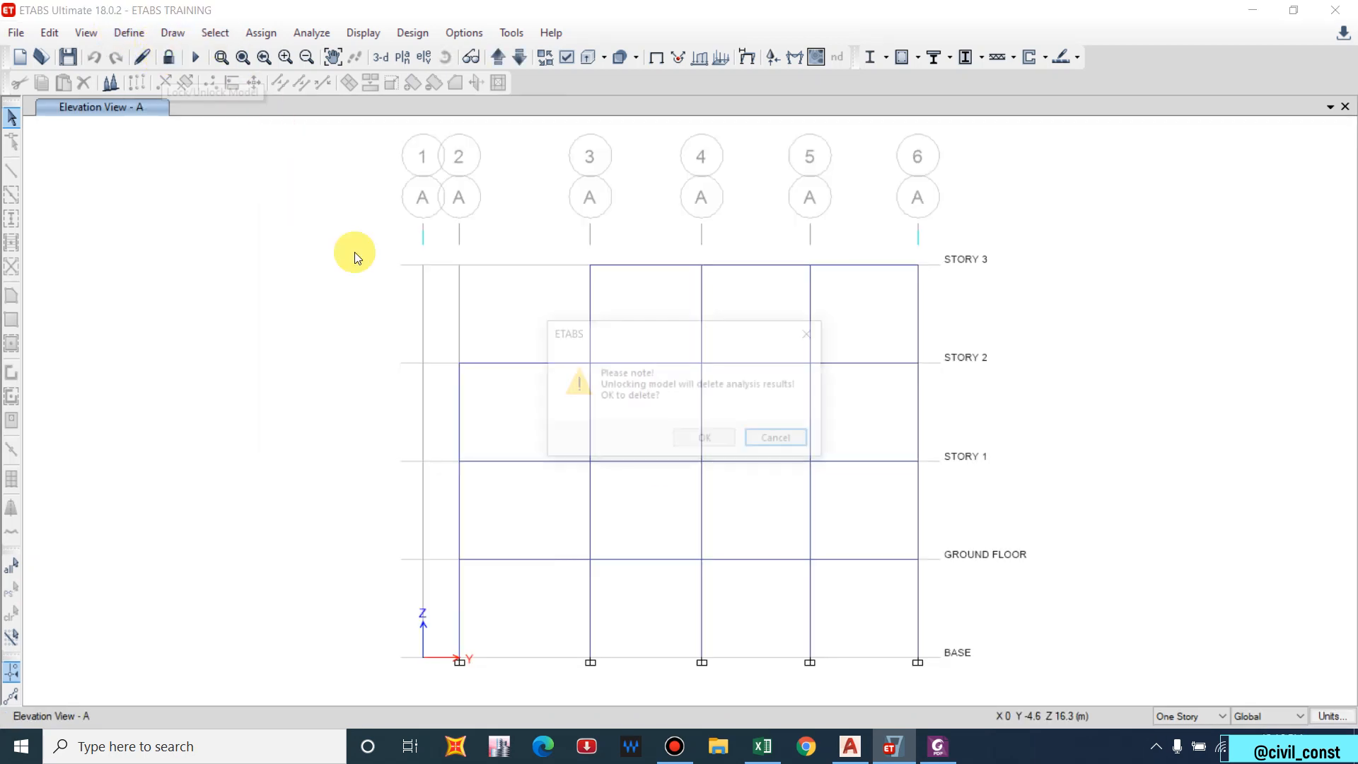
pyautogui.click(703, 439)
# Raise the Modal case's maximum number of modes from 12 to 20.
pyautogui.click(131, 34)
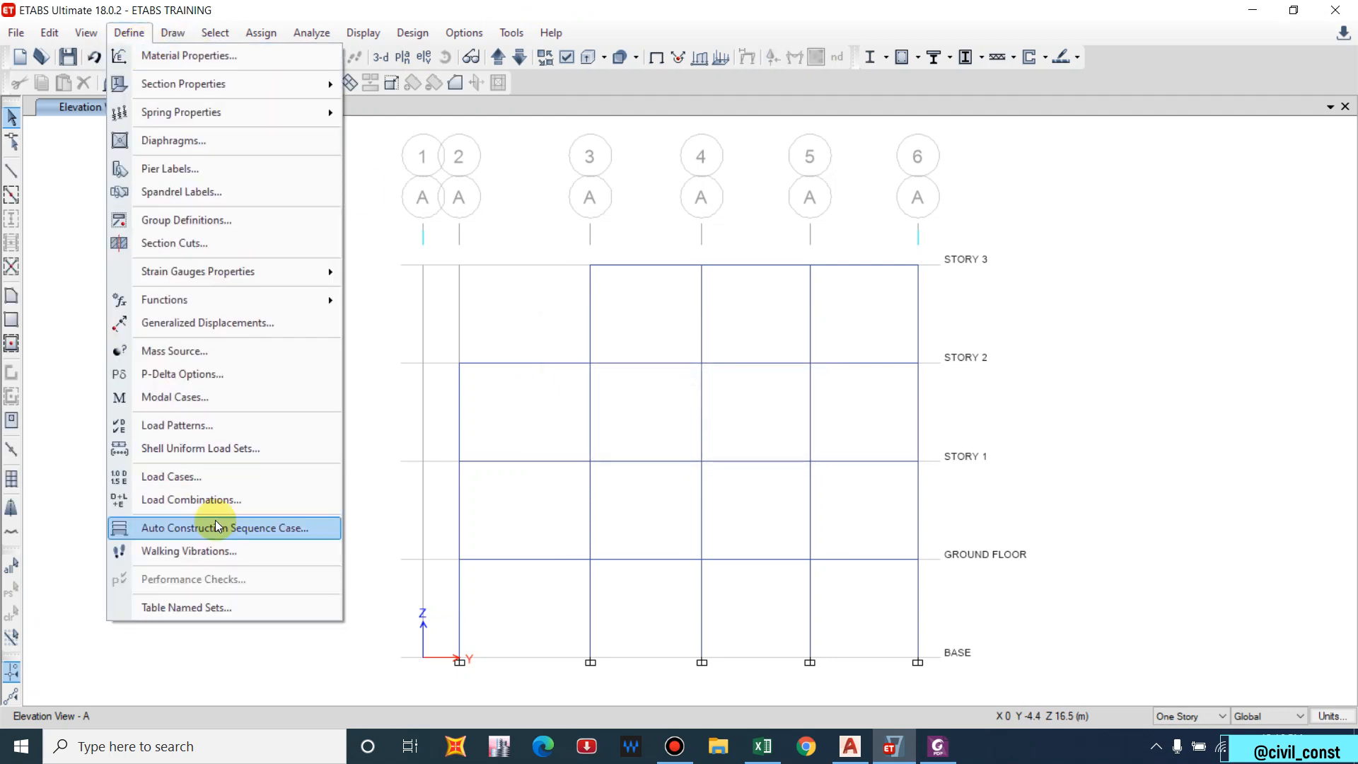
pyautogui.click(308, 394)
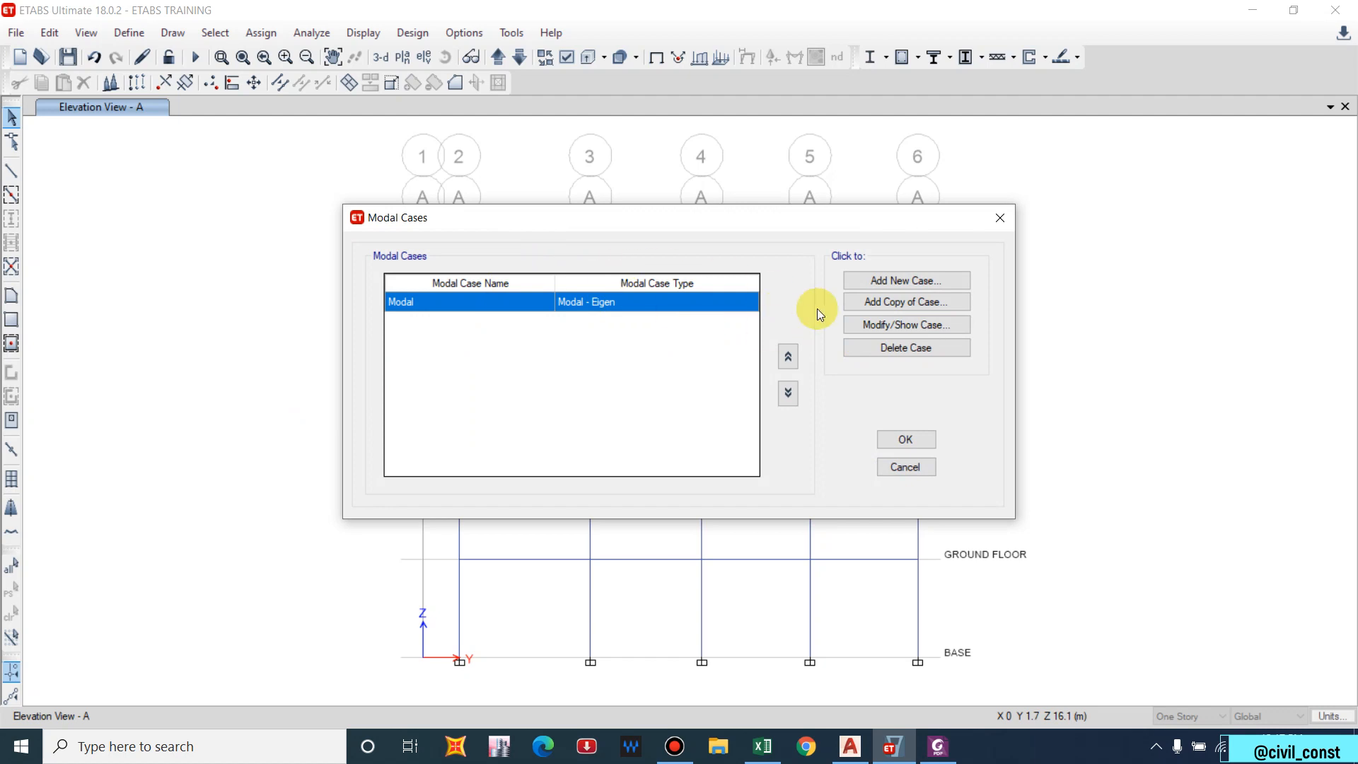
pyautogui.click(872, 325)
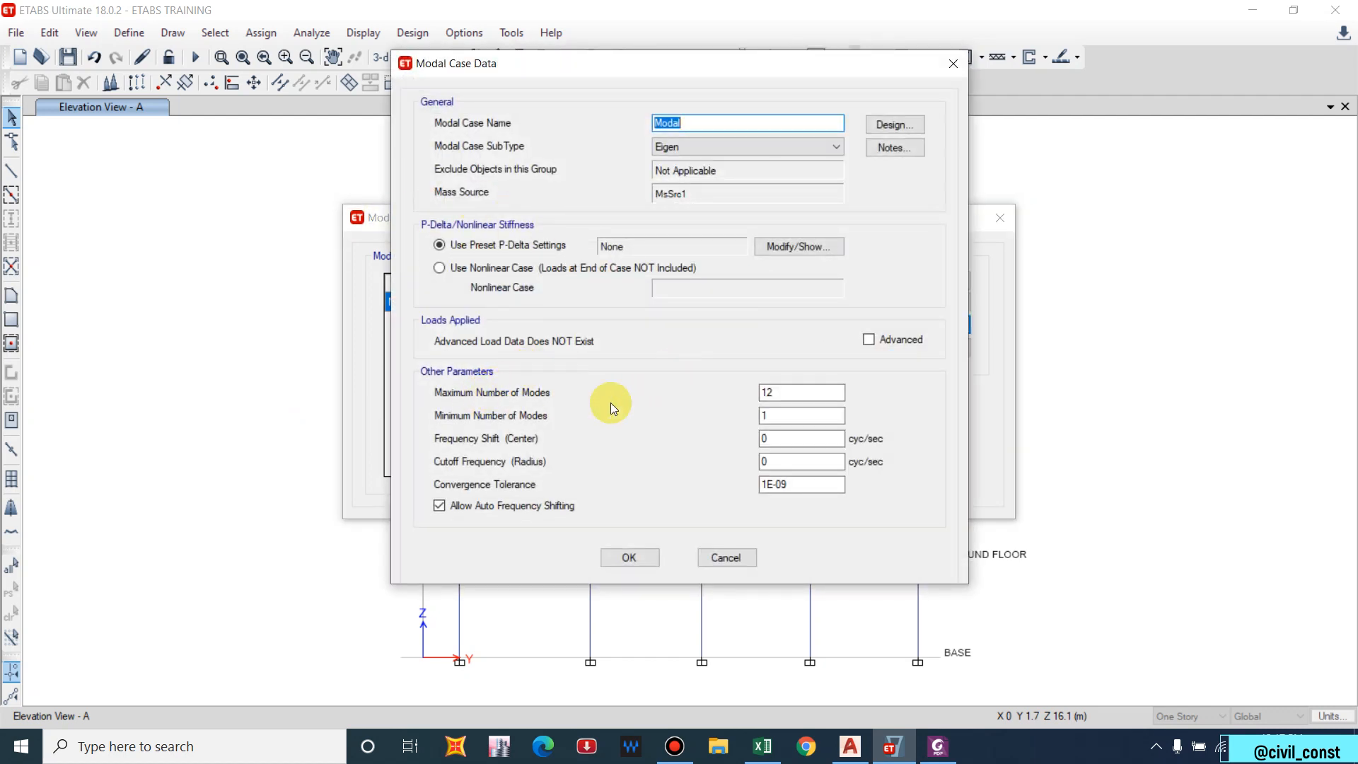
pyautogui.doubleClick(778, 393)
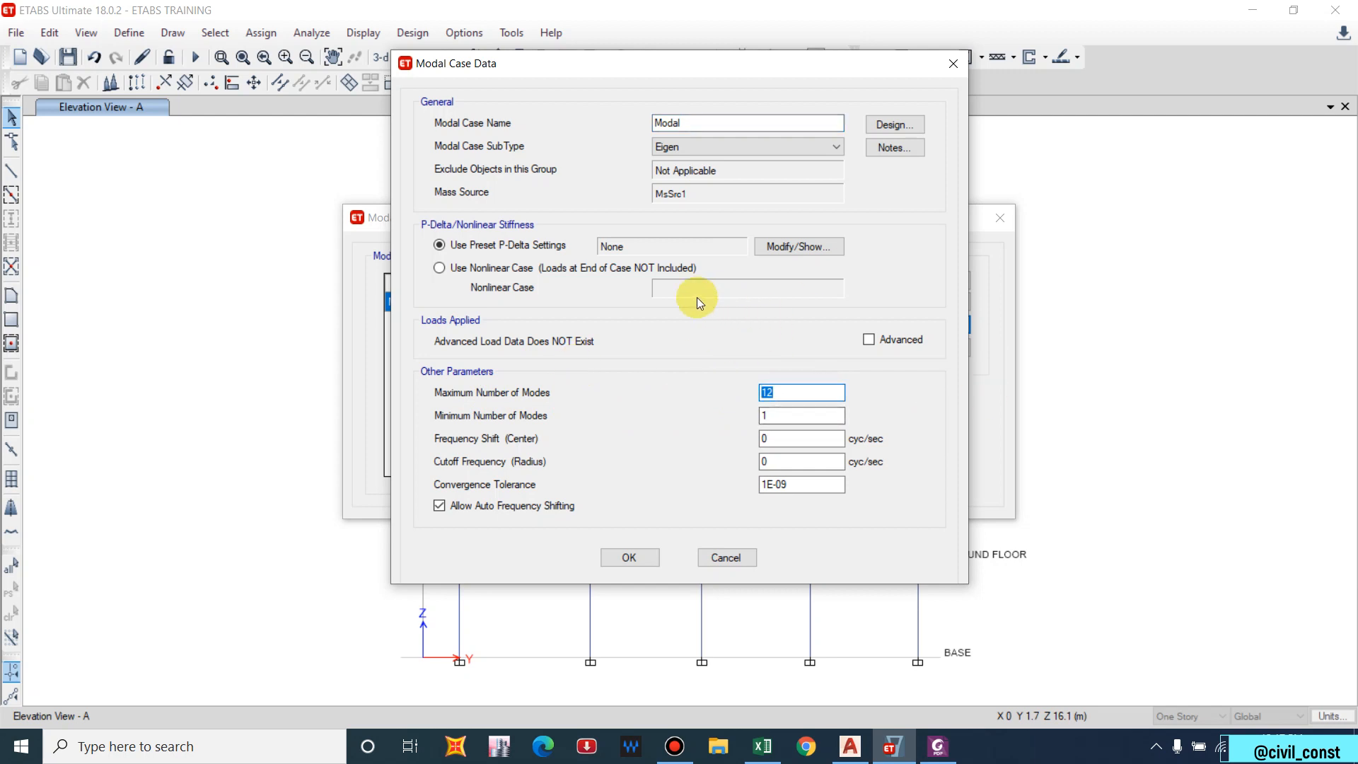
pyautogui.write('20')
pyautogui.click(625, 558)
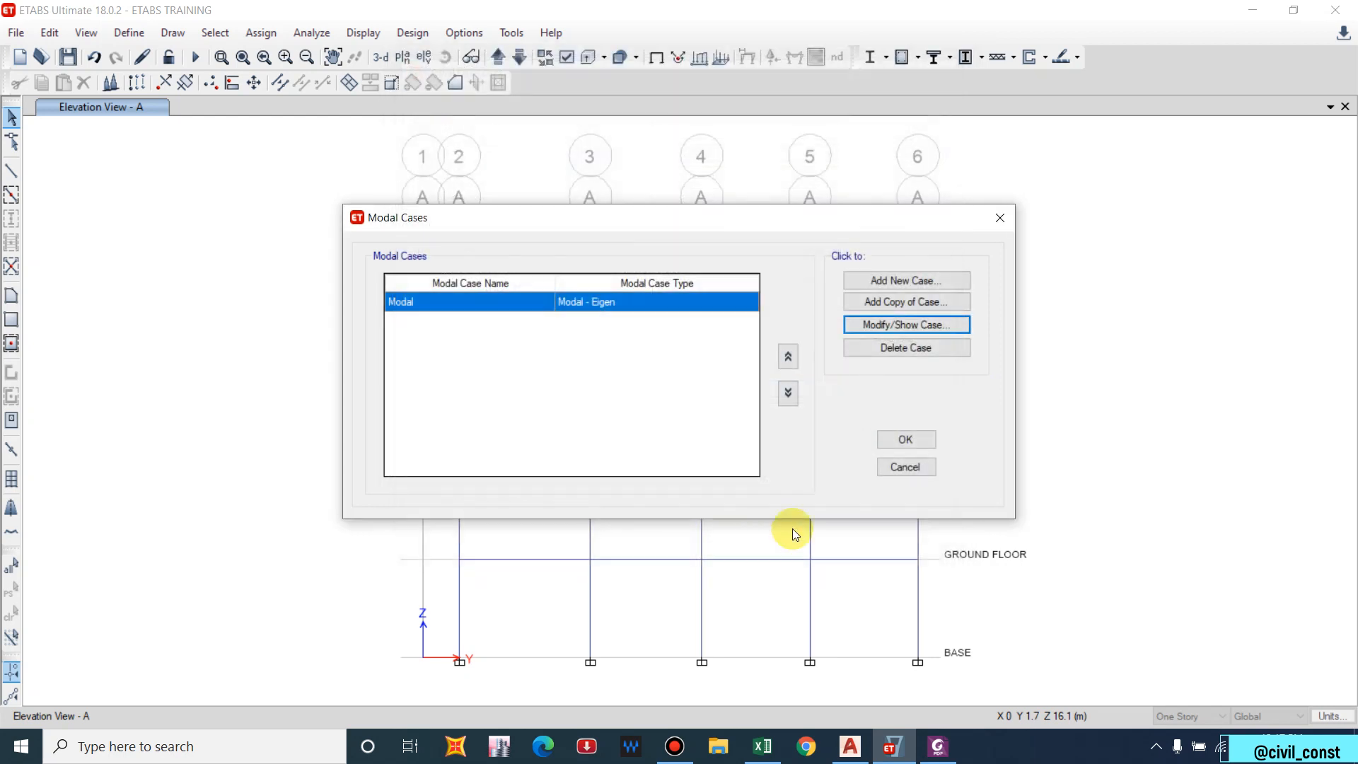
pyautogui.click(905, 439)
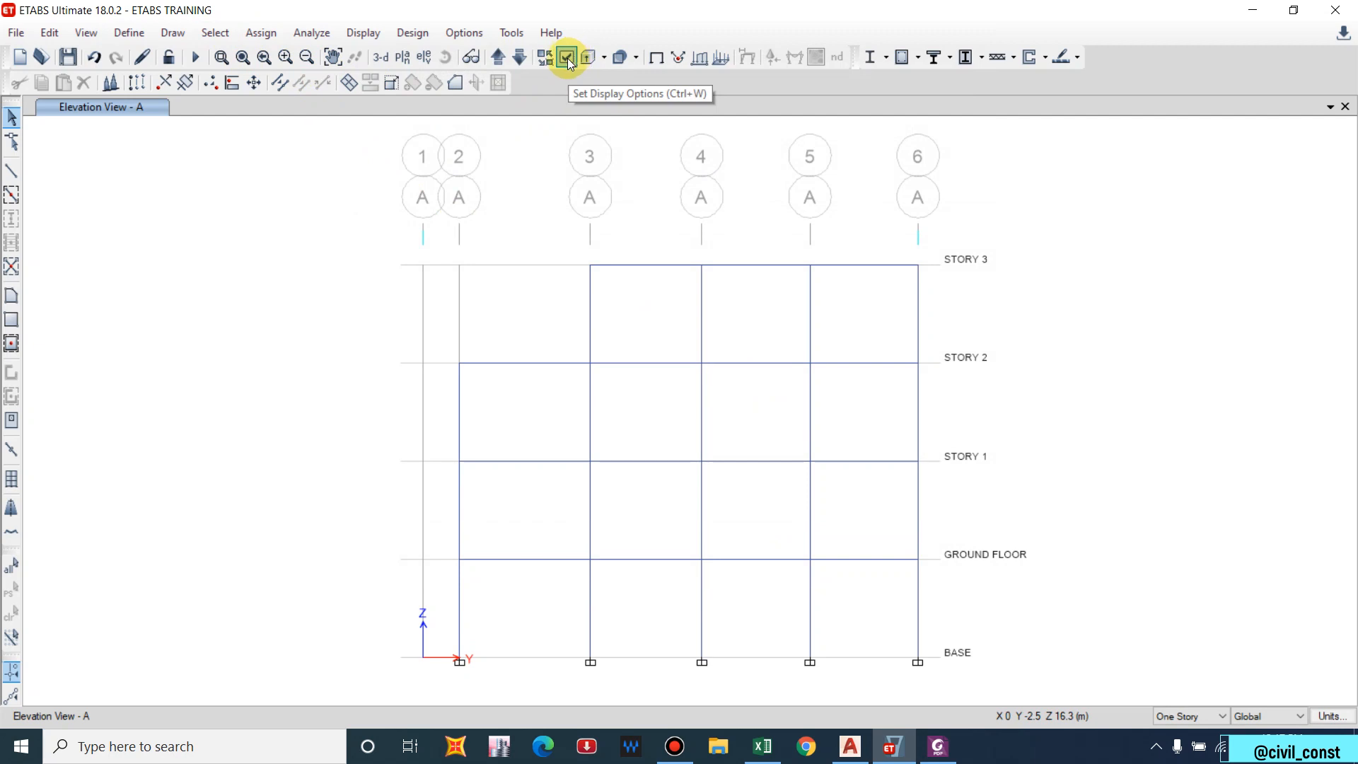
# Rerun the analysis and open Structure Output > Modal Information > Modal Participating Mass Ratios.
pyautogui.click(194, 59)
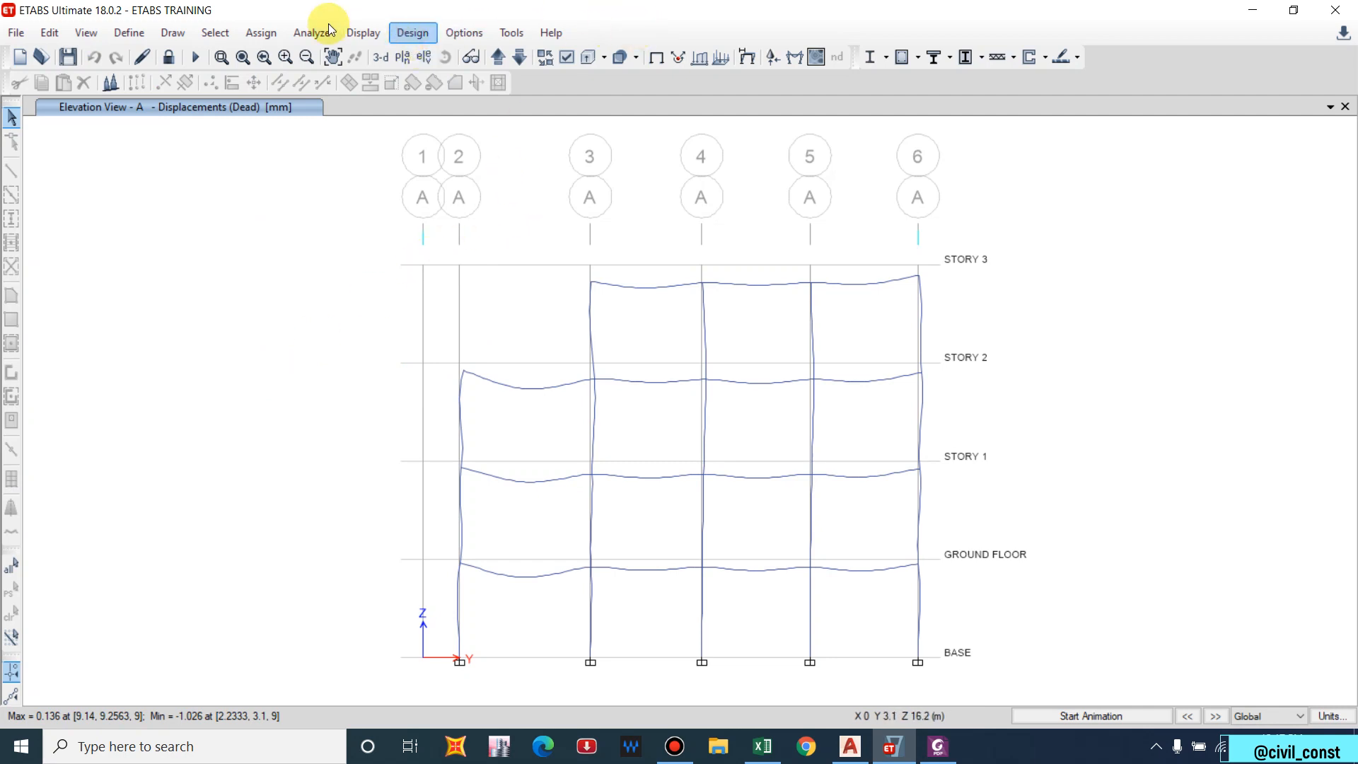
pyautogui.click(351, 36)
pyautogui.click(407, 463)
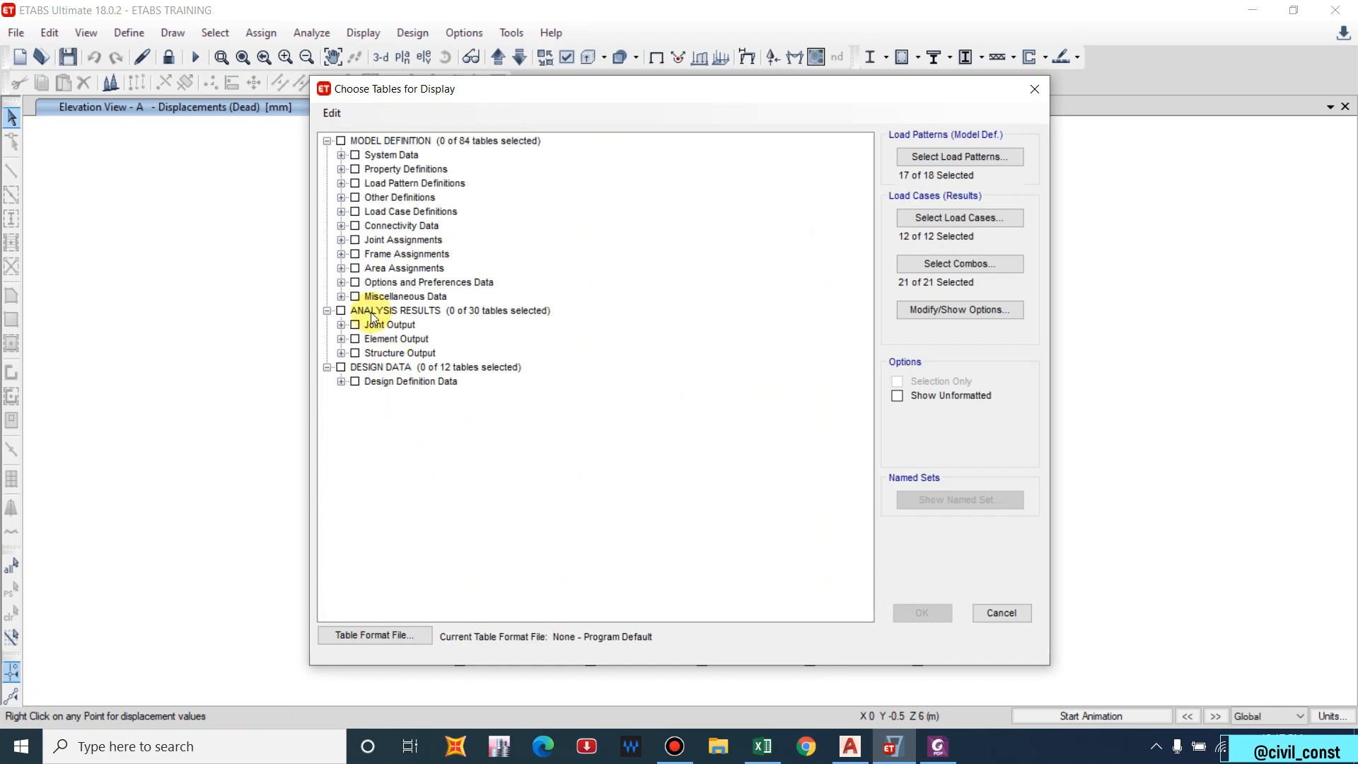
pyautogui.click(341, 353)
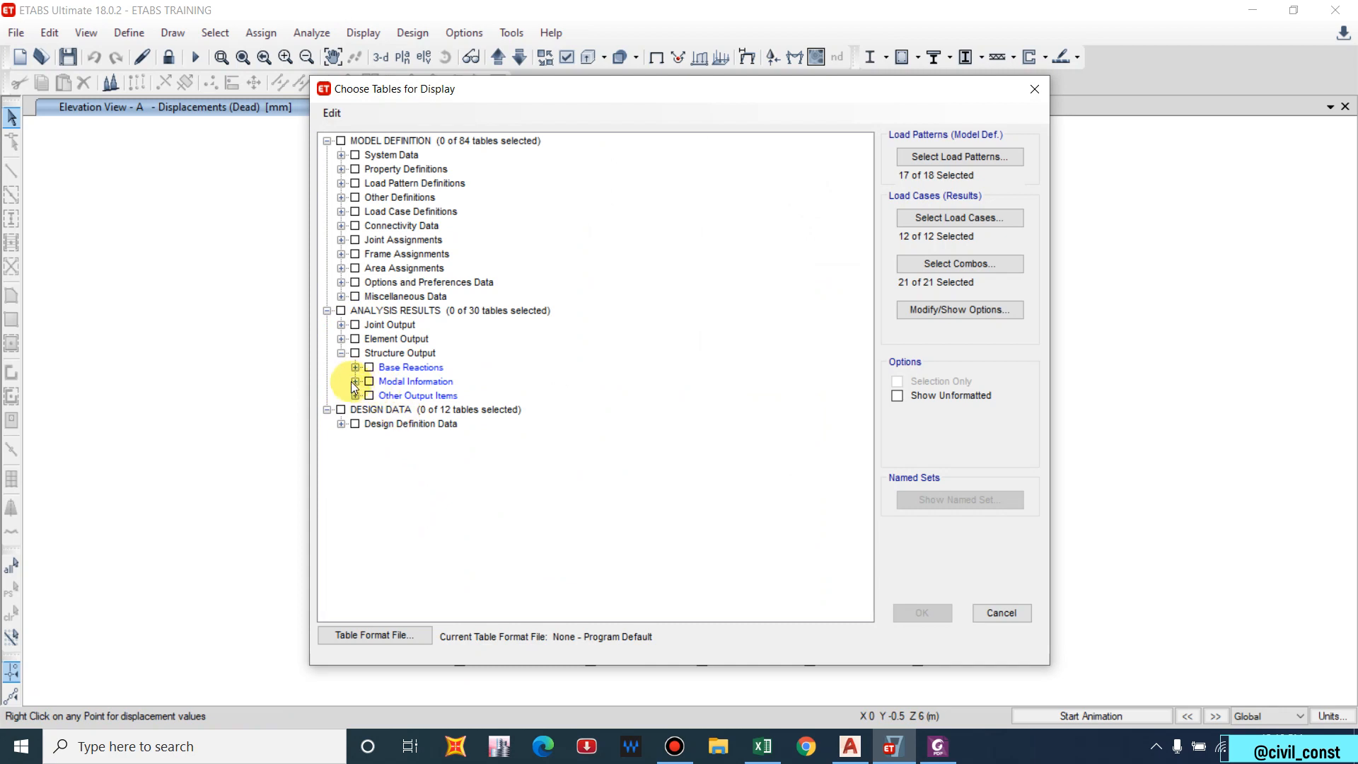
pyautogui.click(355, 382)
pyautogui.click(383, 409)
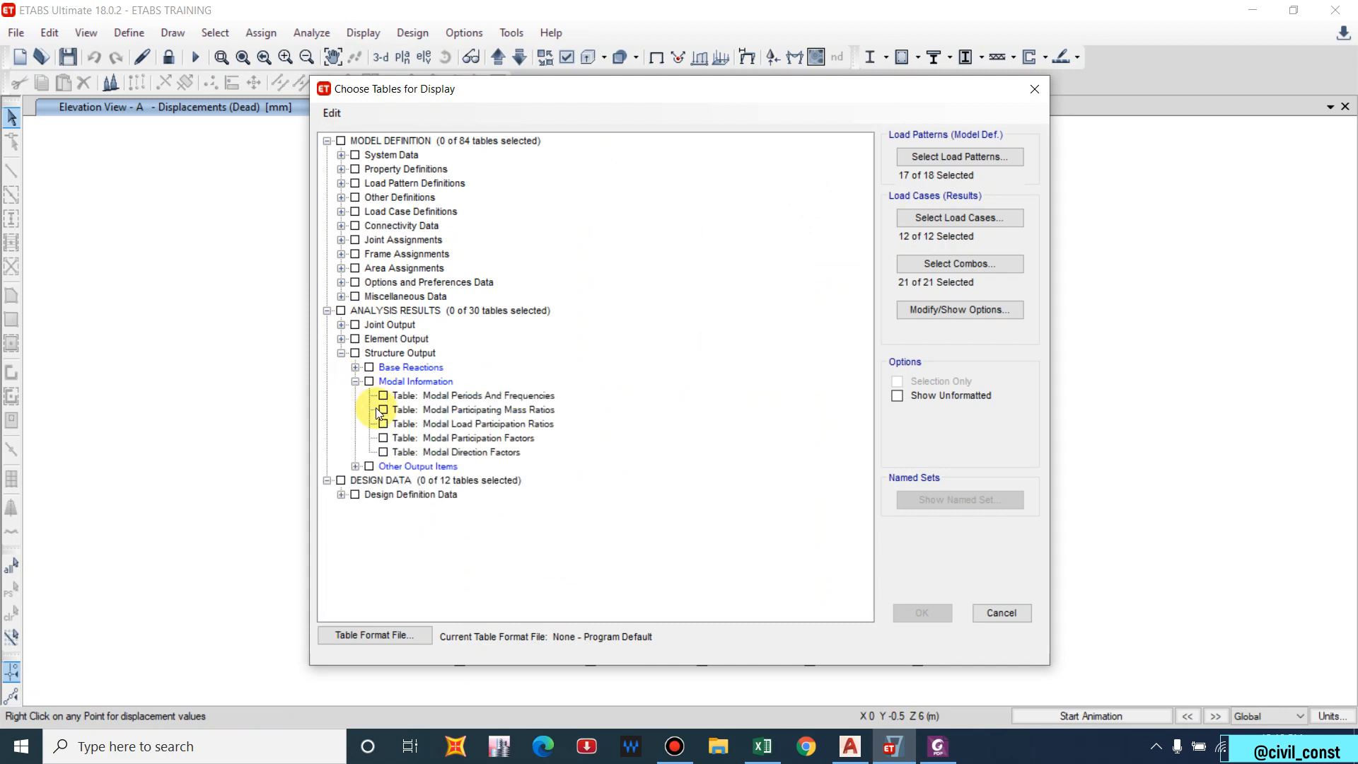
pyautogui.click(922, 613)
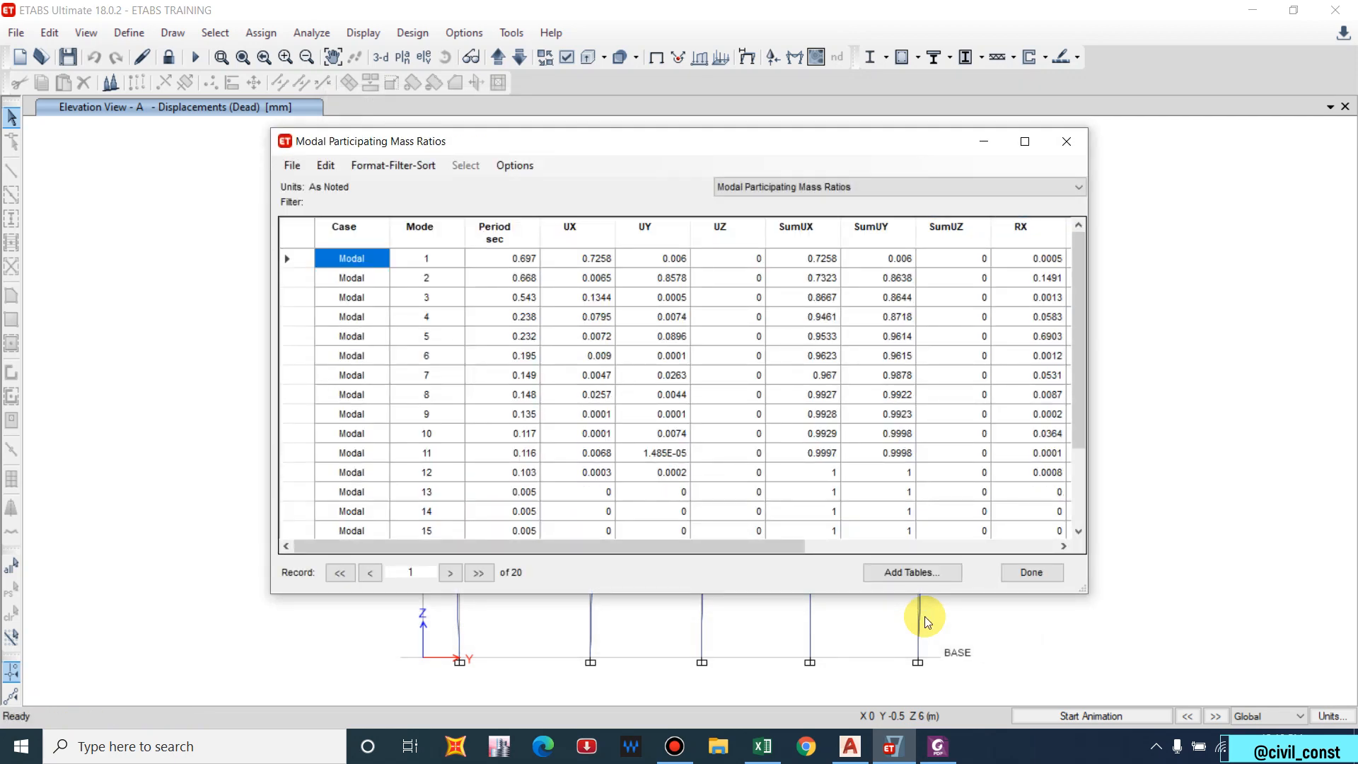
# Scroll to mode 20 to verify SumUX and SumUY reach 1 by mode 12, then close the table.
pyautogui.scroll(-2, 434, 498)
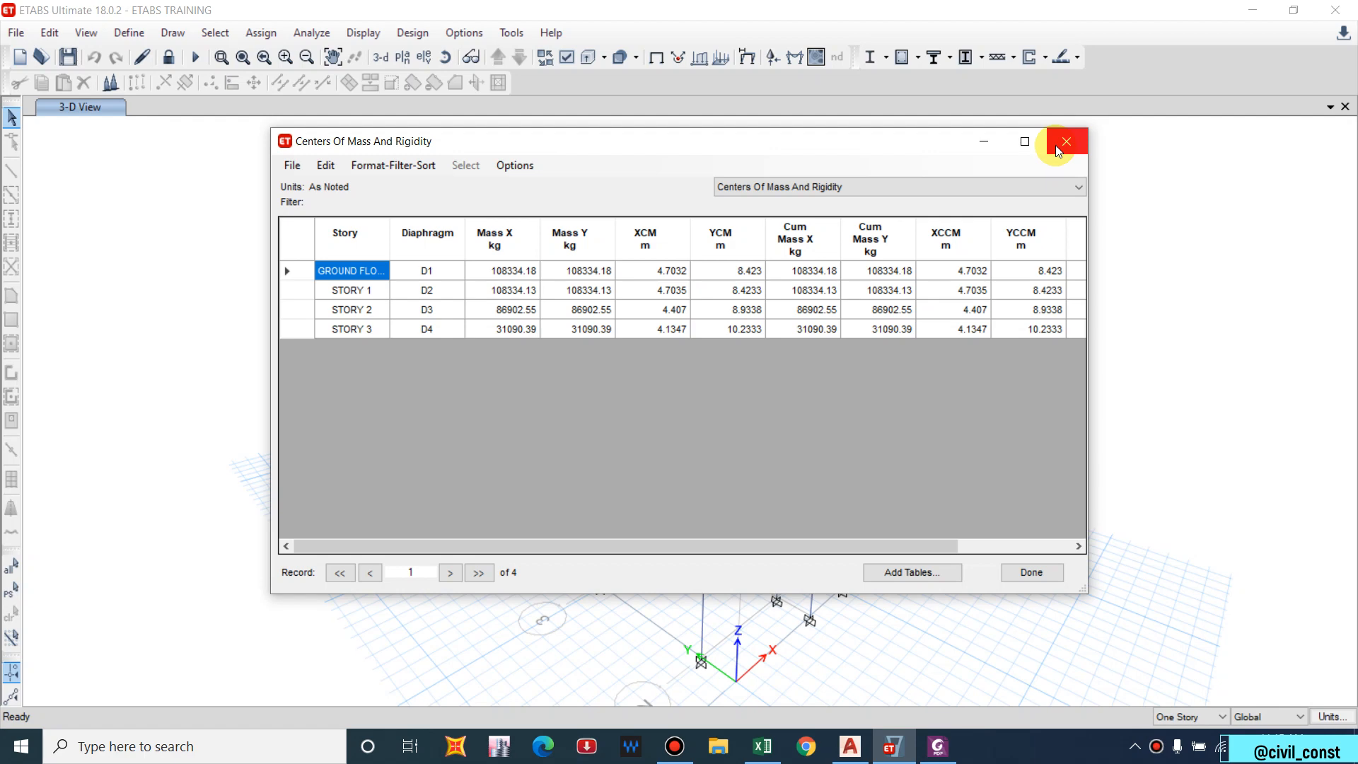
pyautogui.click(1065, 143)
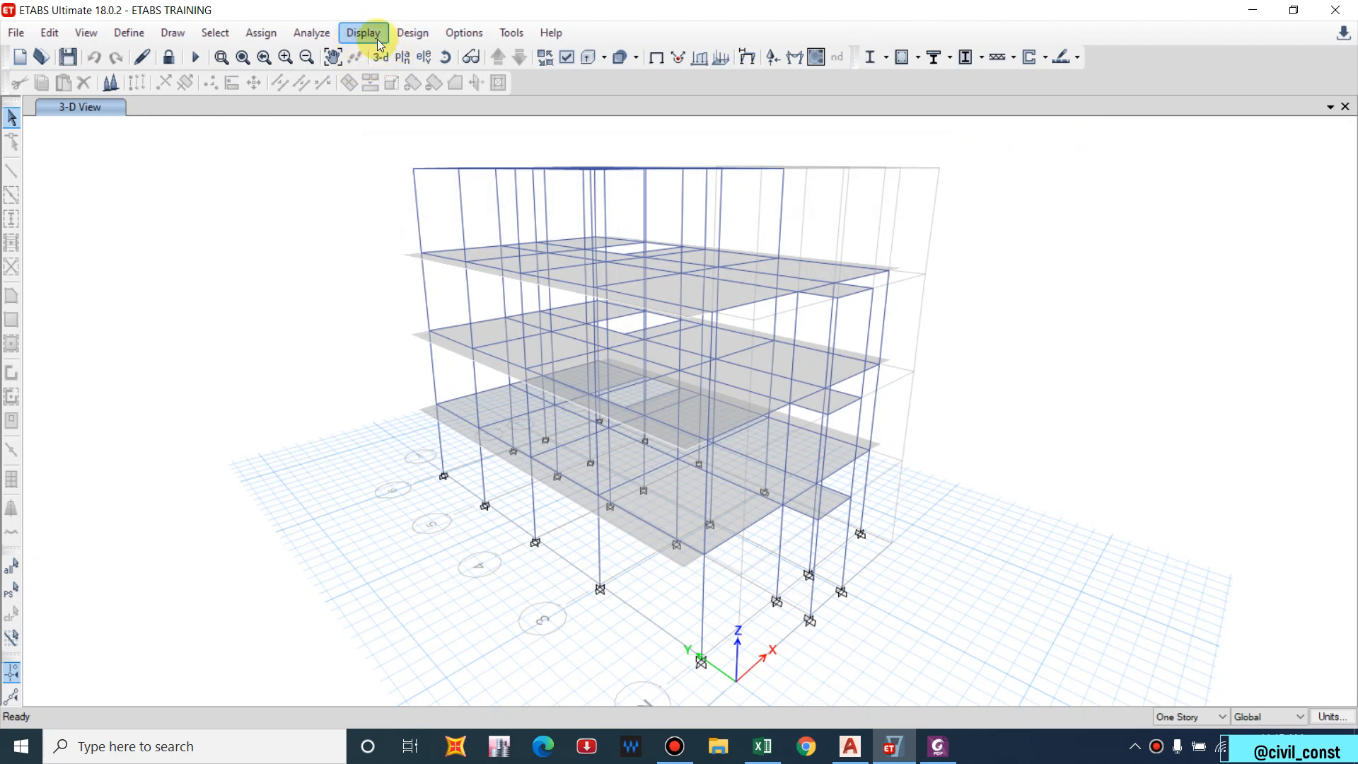
# Run the concrete frame design check so IS 456:2000 reinforcement areas appear on the members.
pyautogui.click(410, 32)
pyautogui.moveTo(488, 80)
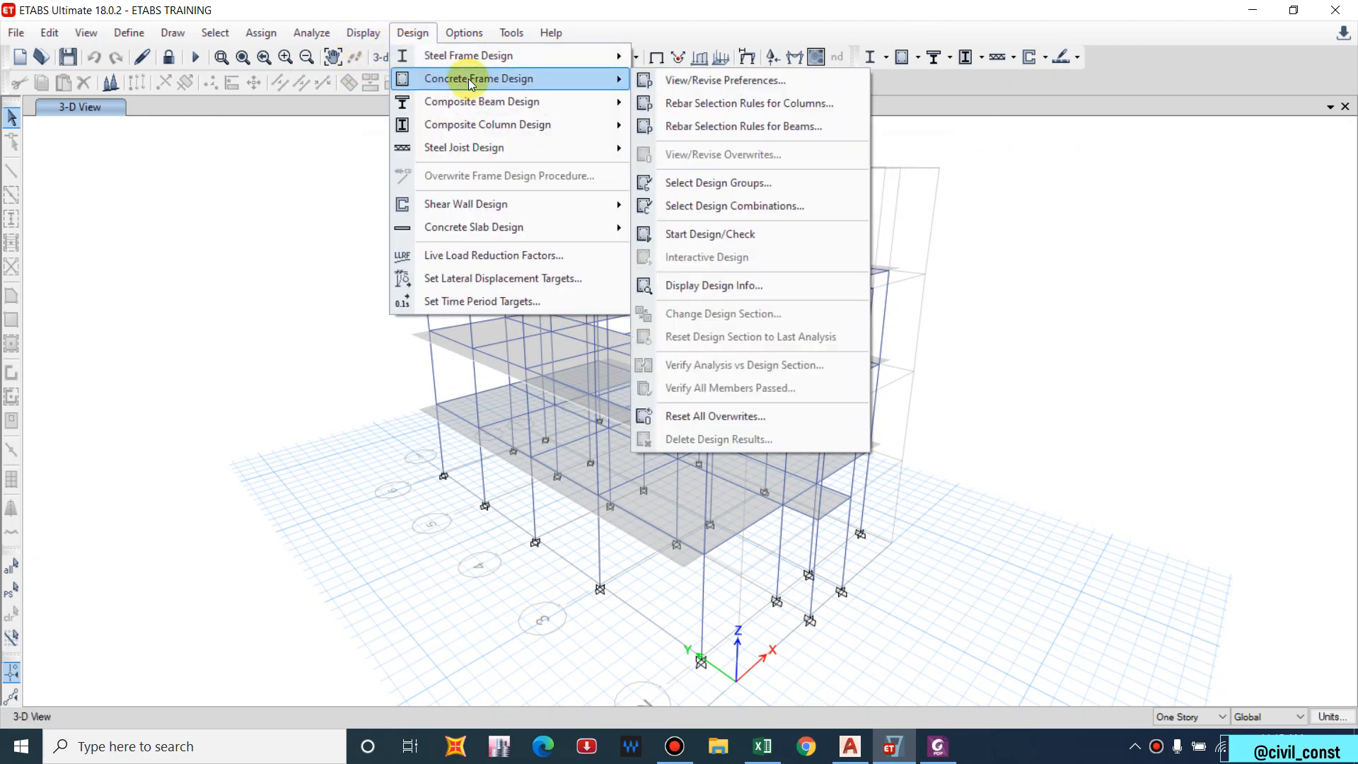
pyautogui.click(732, 239)
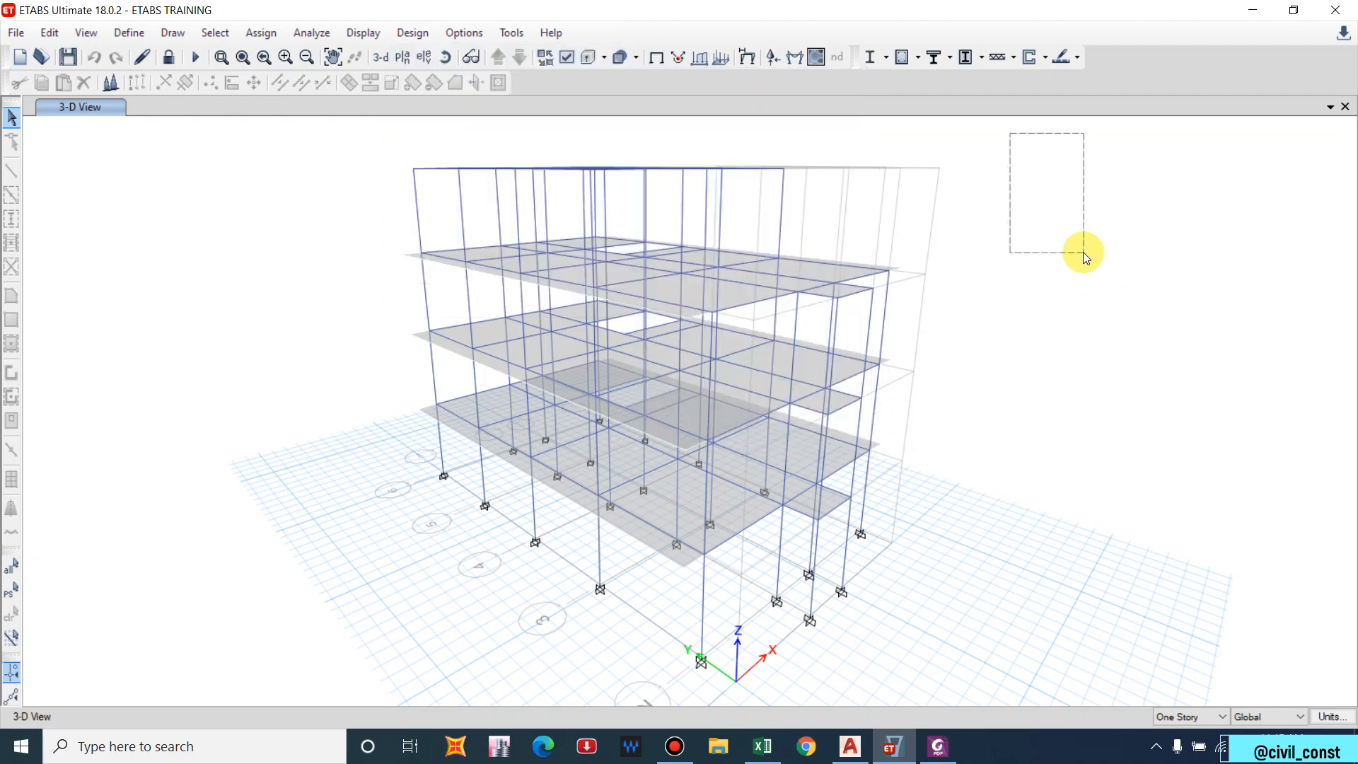
pyautogui.click(900, 59)
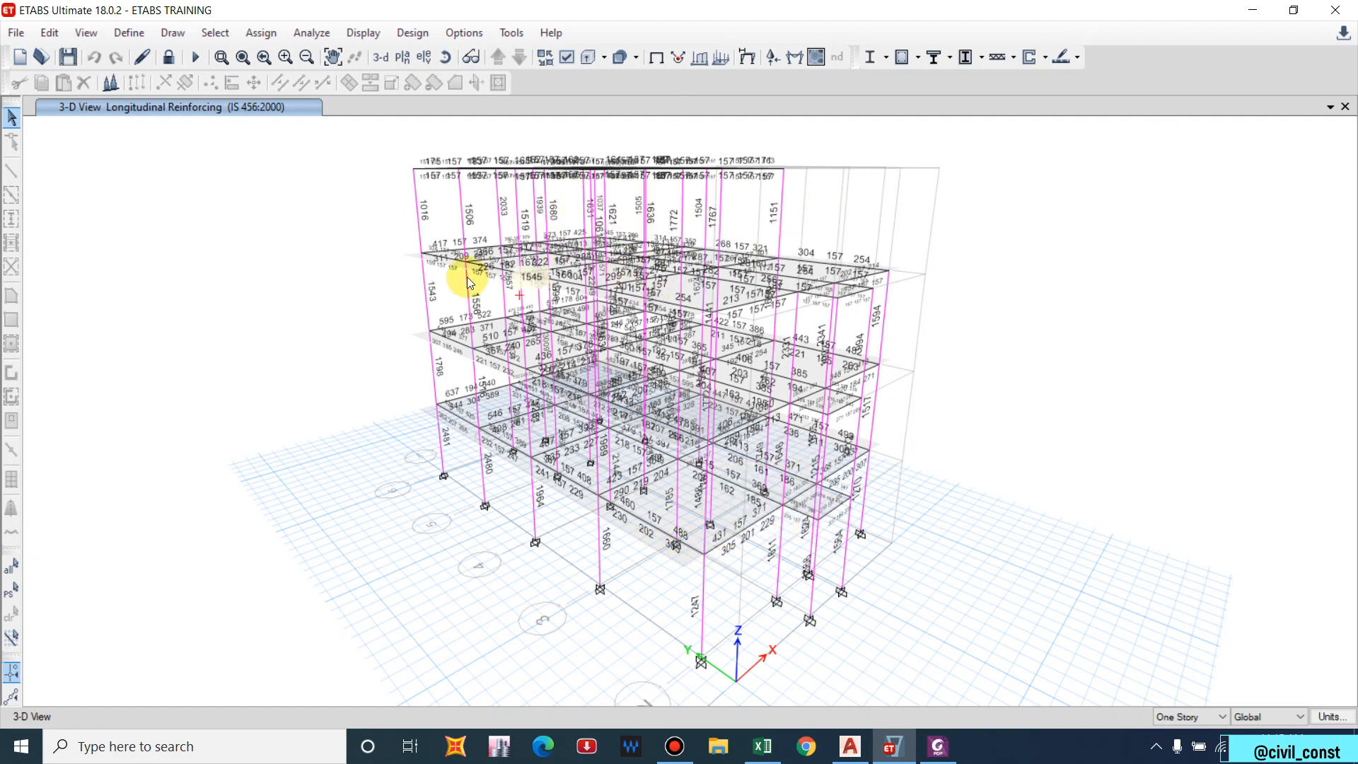
pyautogui.scroll(3, 512, 218)
pyautogui.scroll(-5, 339, 213)
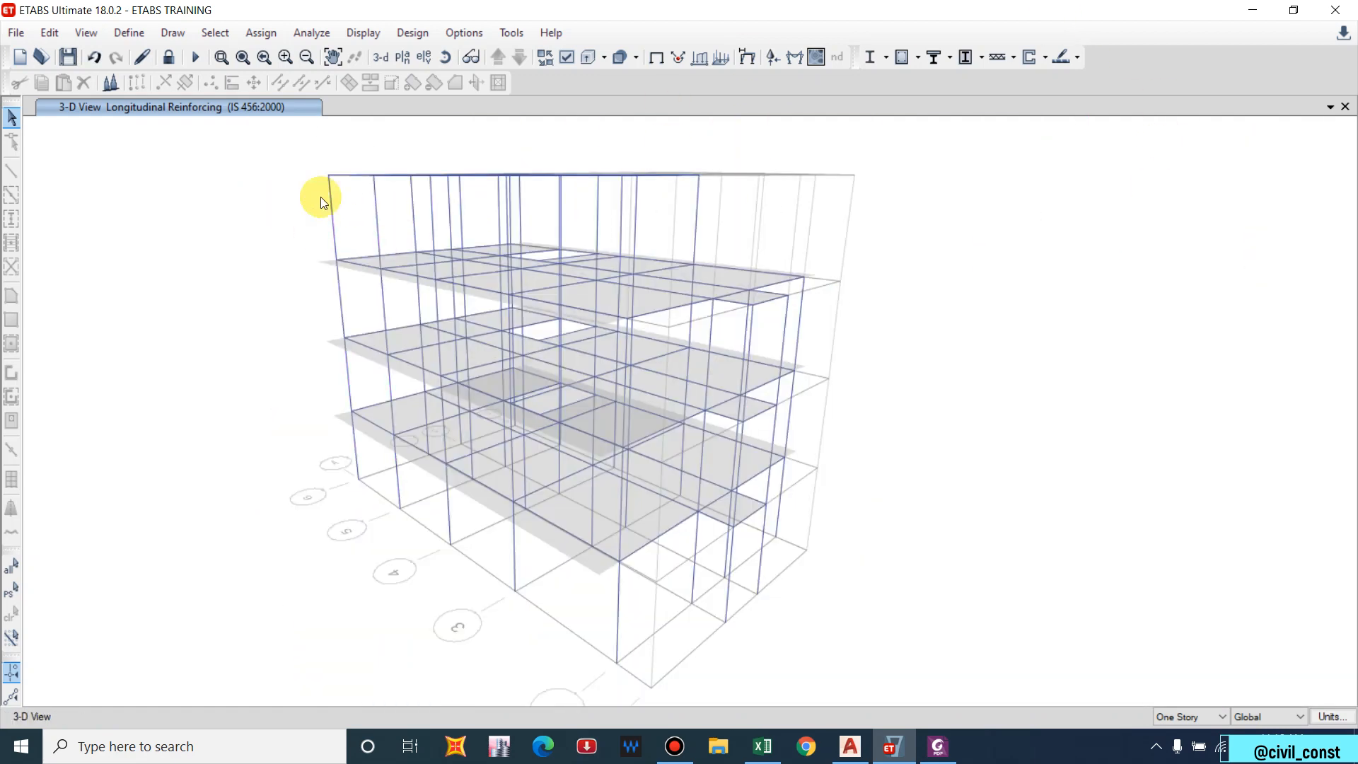
pyautogui.moveTo(349, 312)
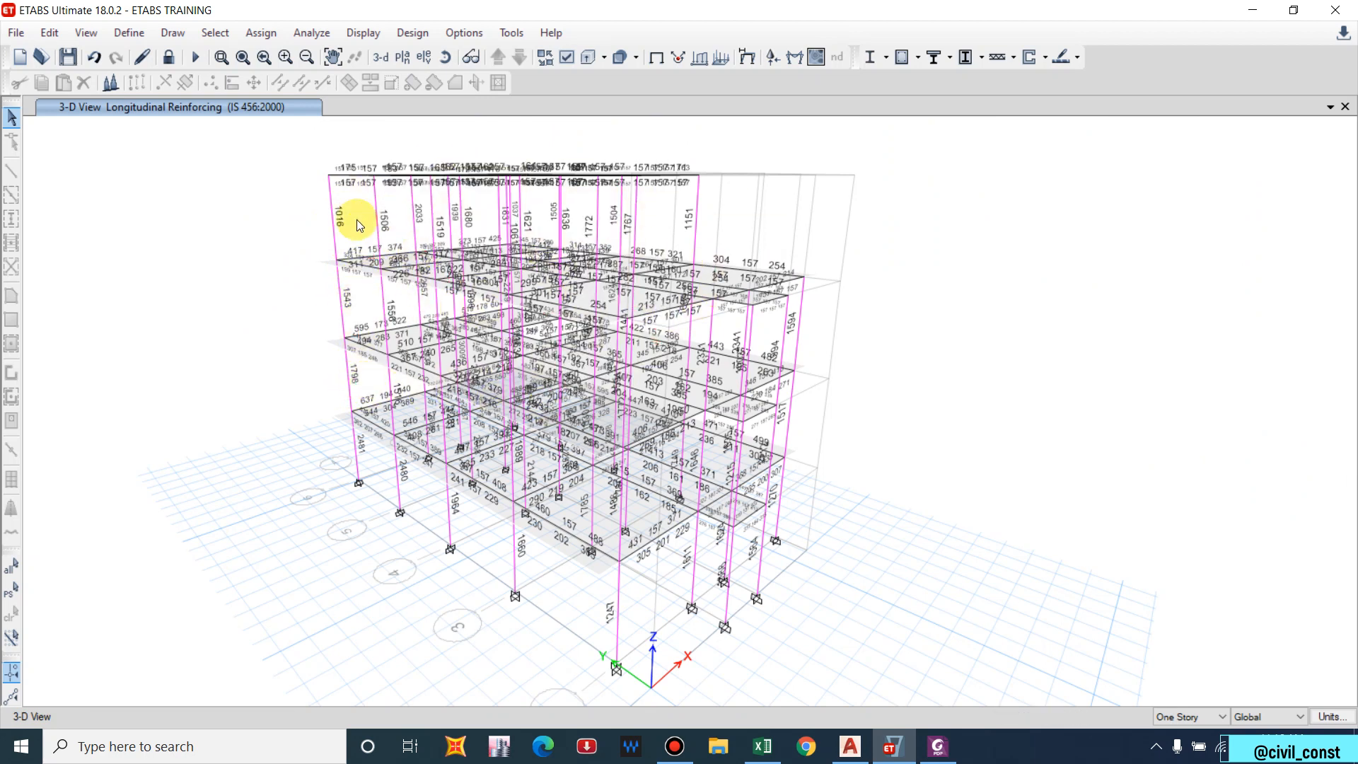
# Verify that all concrete frame members passed, then pan the model view.
pyautogui.click(918, 59)
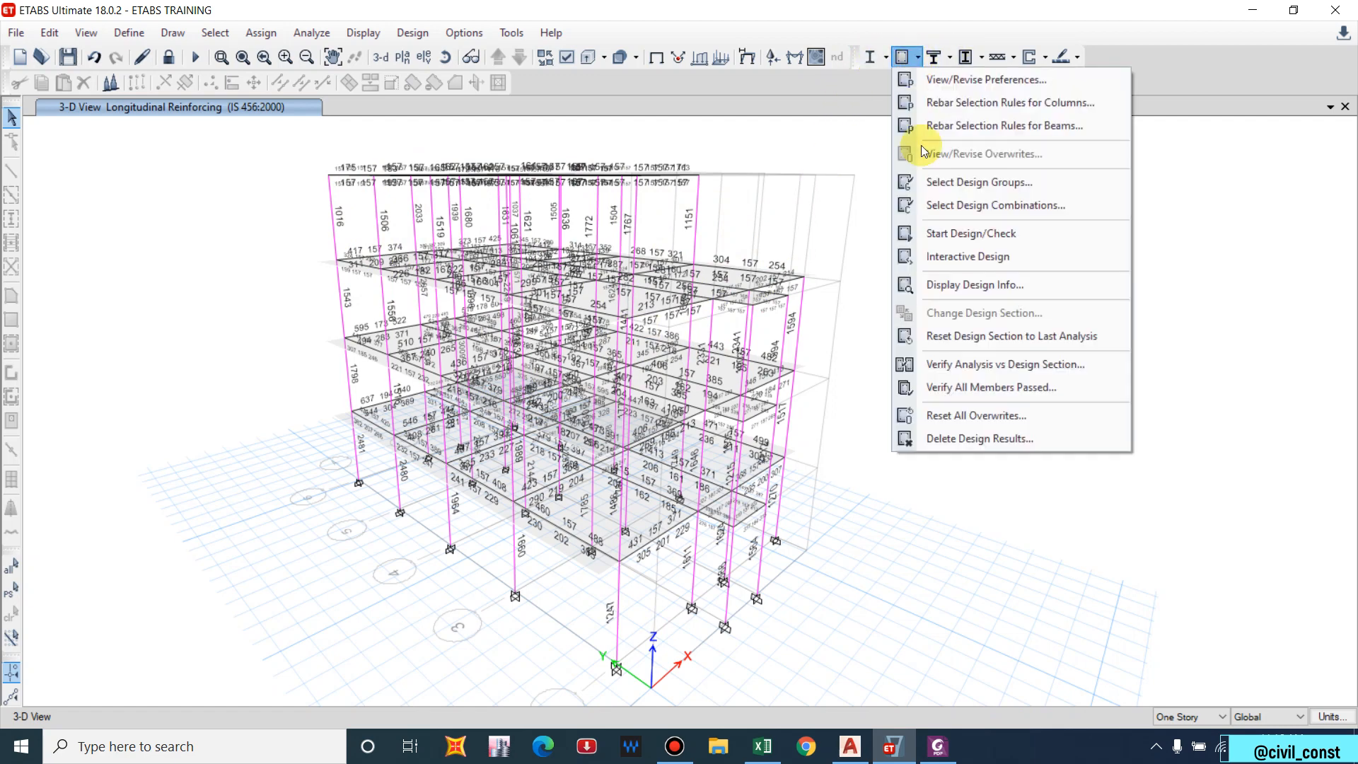
pyautogui.click(981, 393)
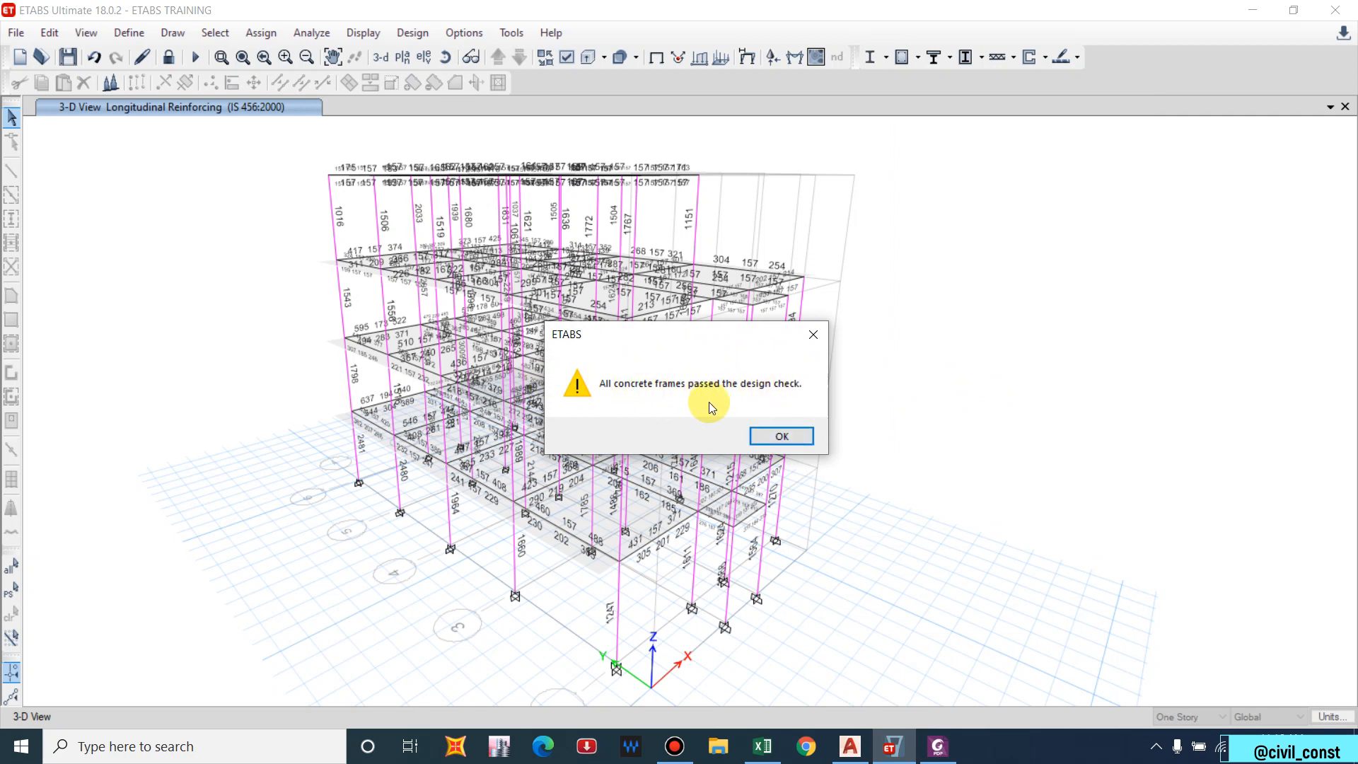
pyautogui.click(789, 430)
pyautogui.moveTo(711, 284); pyautogui.dragTo(640, 256, button='middle')
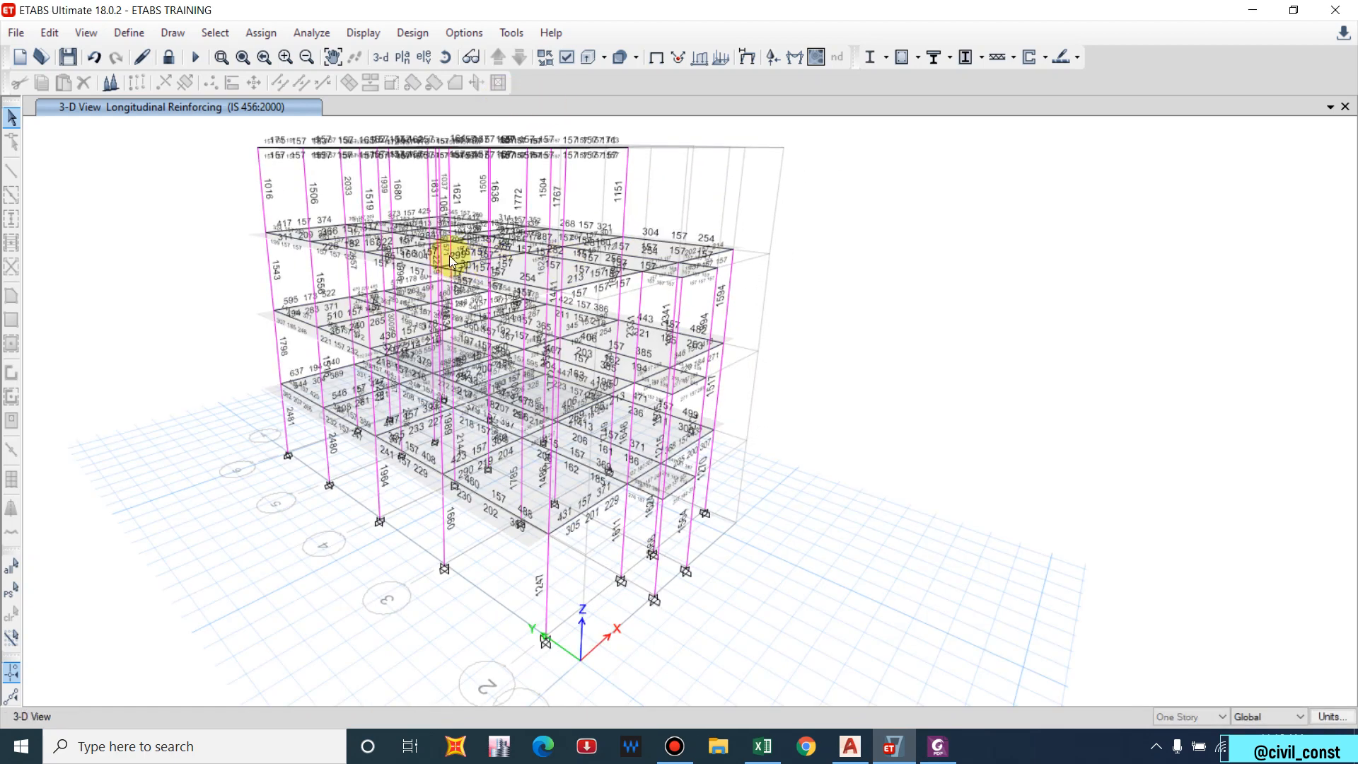
pyautogui.moveTo(450, 262); pyautogui.dragTo(526, 289, button='middle')
pyautogui.click(919, 60)
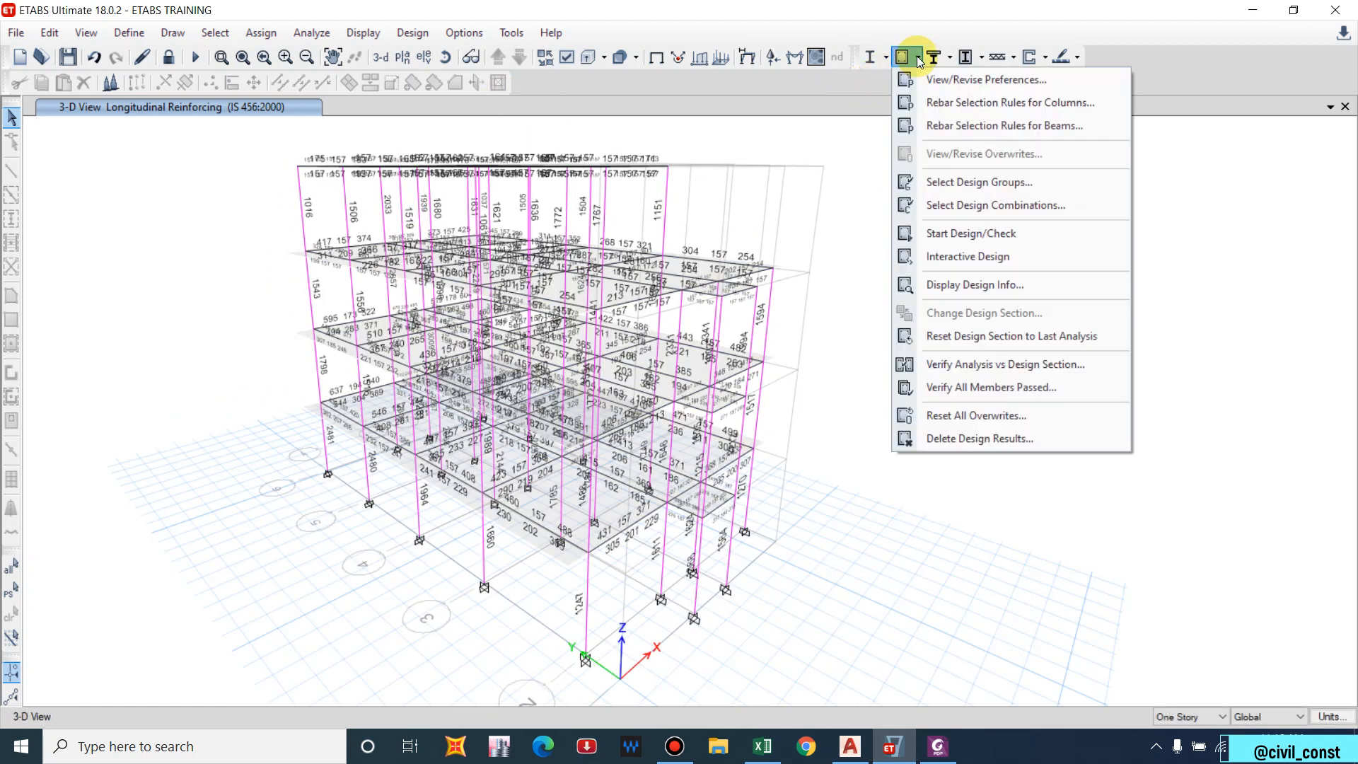
pyautogui.click(985, 79)
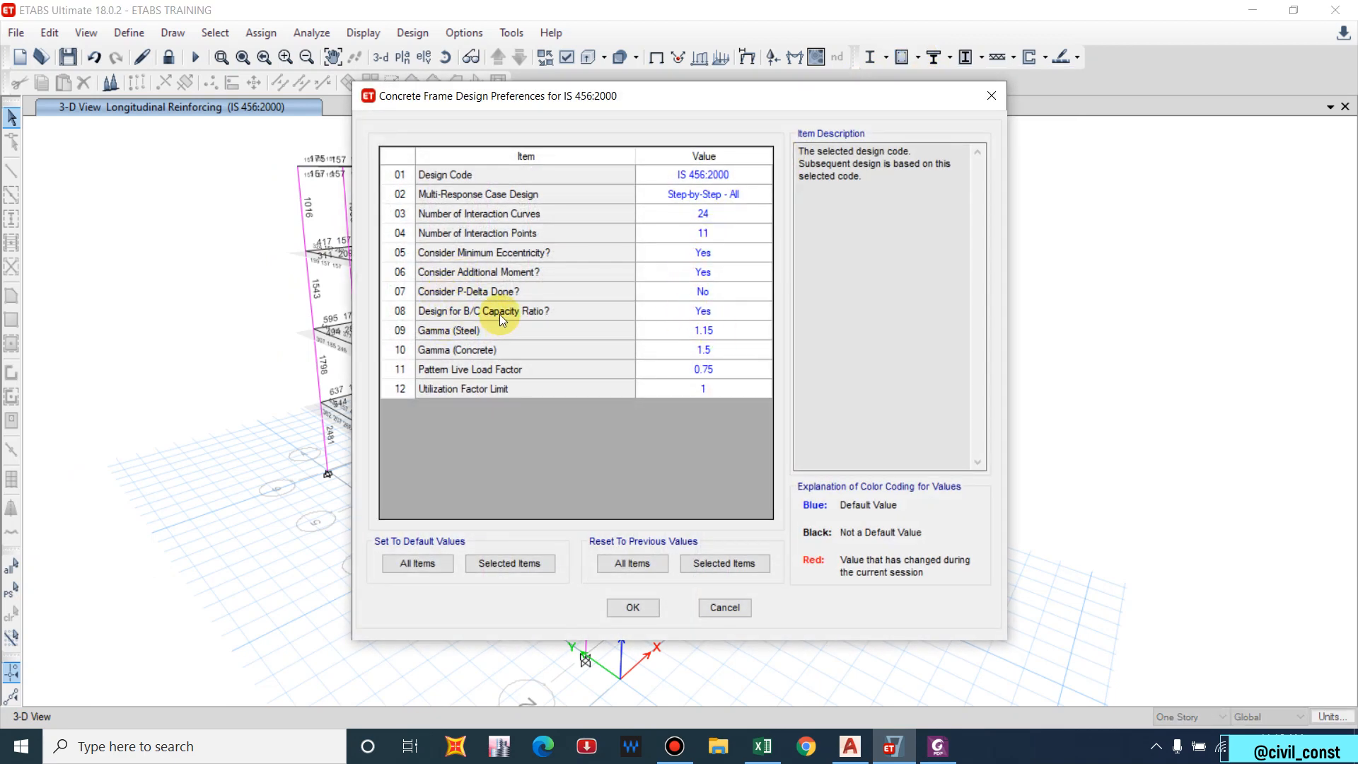
pyautogui.moveTo(788, 102); pyautogui.dragTo(1142, 112)
pyautogui.moveTo(1256, 113); pyautogui.dragTo(1174, 113)
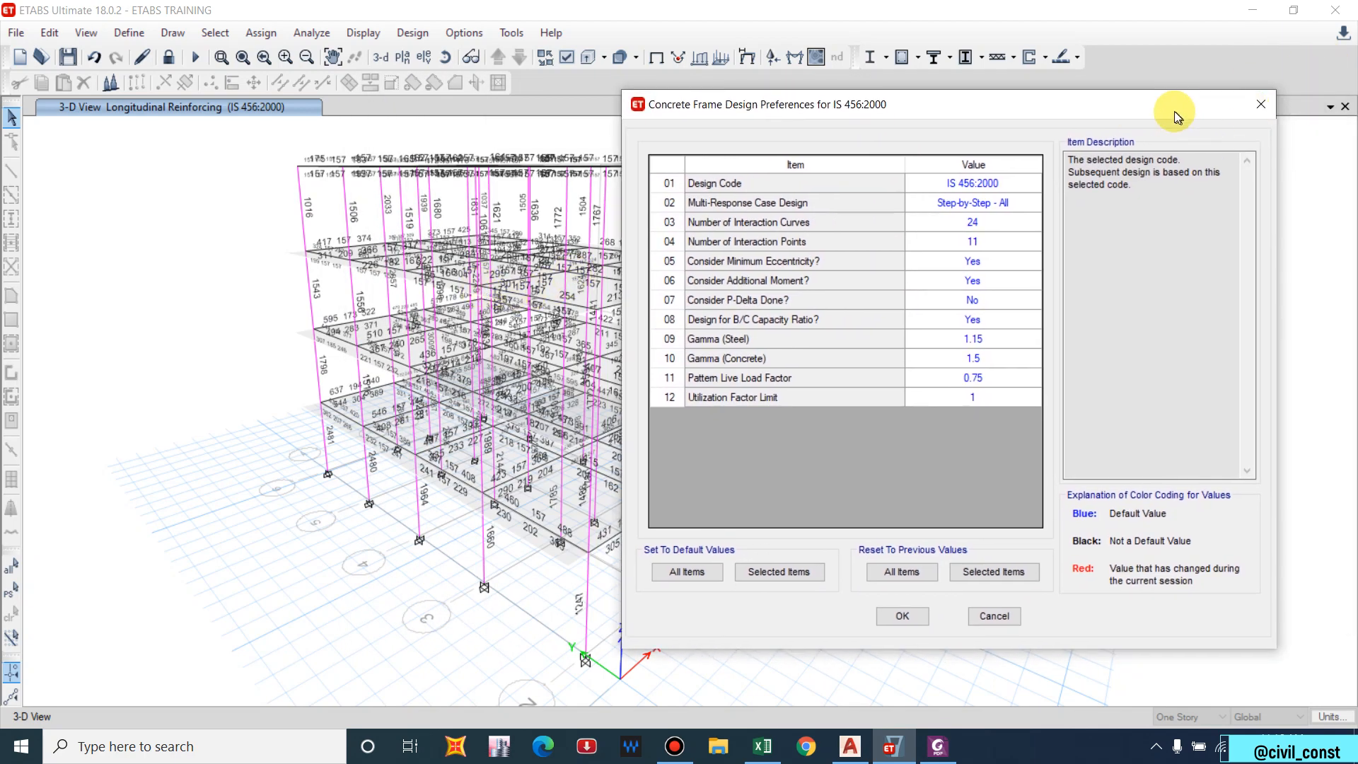
pyautogui.click(1248, 106)
pyautogui.moveTo(739, 227); pyautogui.dragTo(634, 232, button='middle')
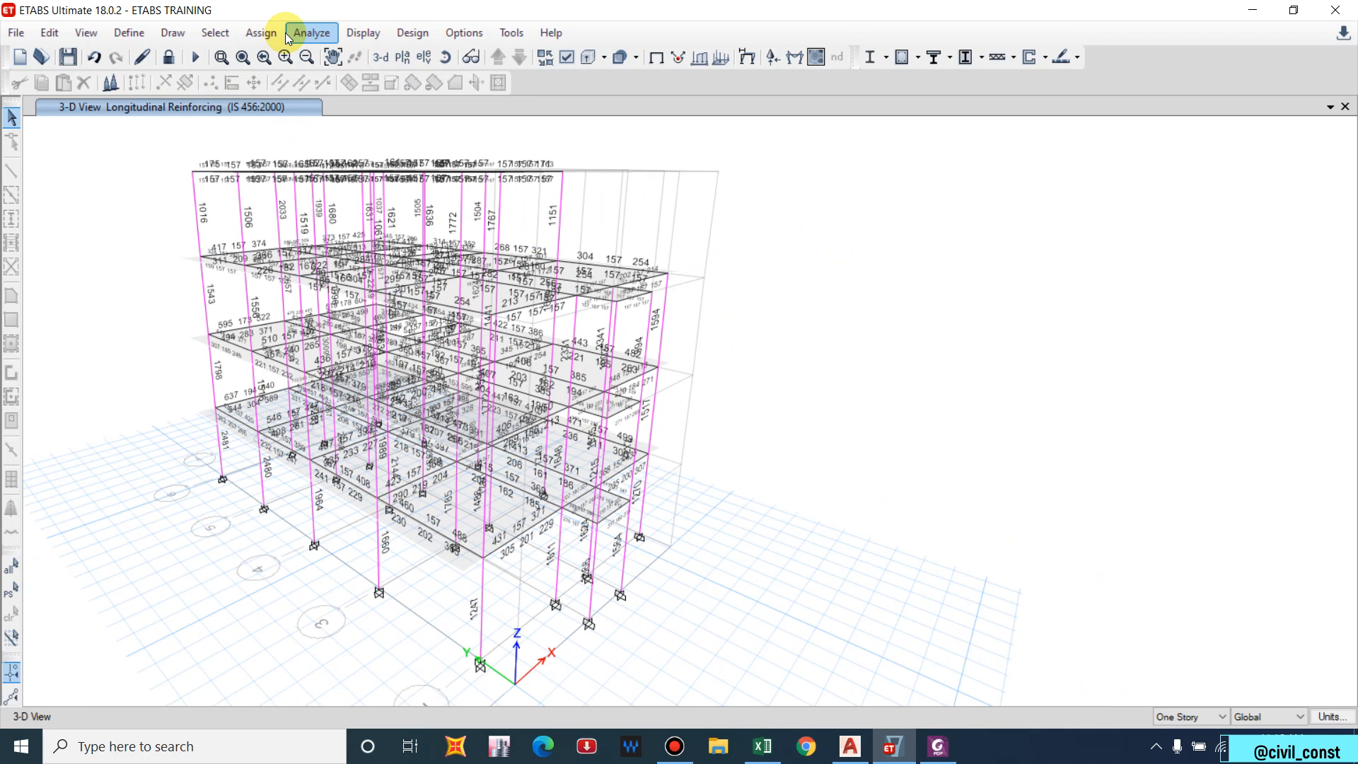
# Set Design for B/C Capacity Ratio to No and rerun the concrete frame design.
pyautogui.click(914, 56)
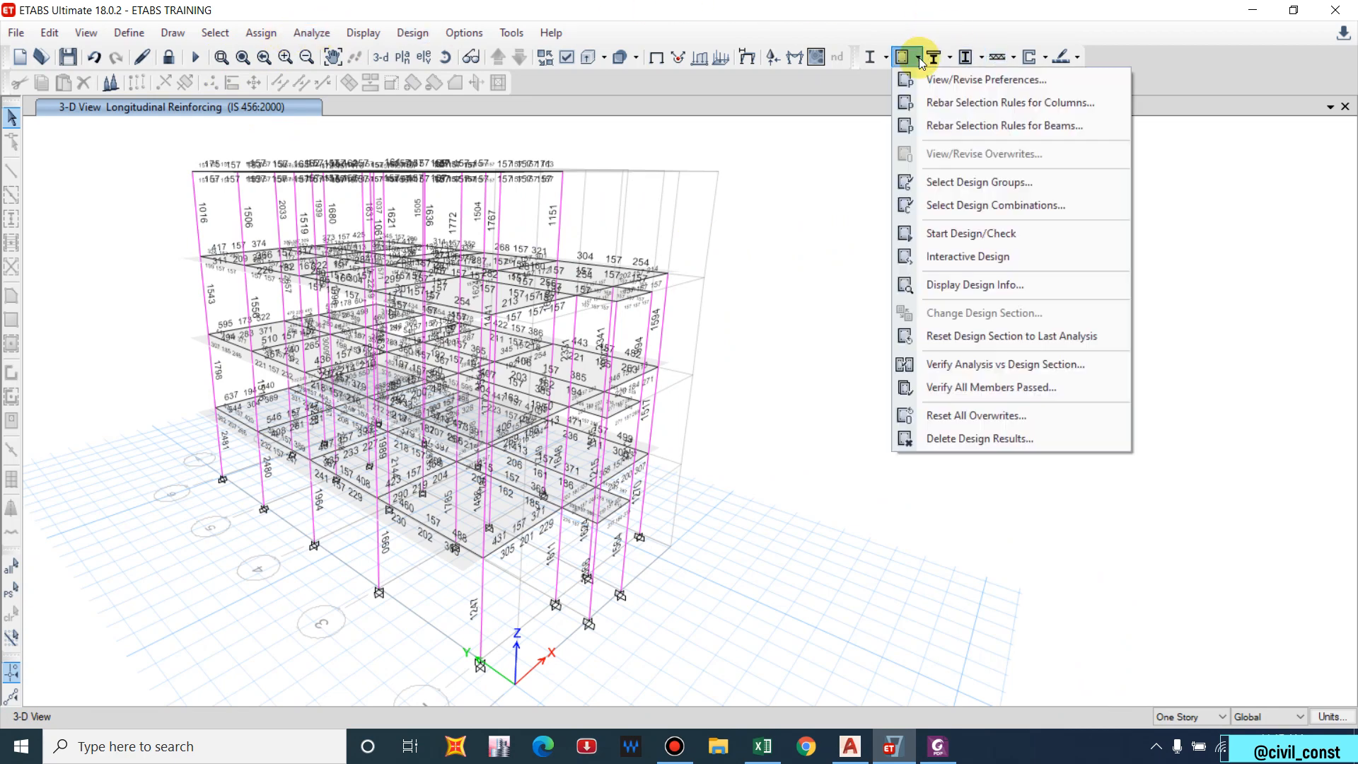
pyautogui.click(956, 79)
pyautogui.click(504, 316)
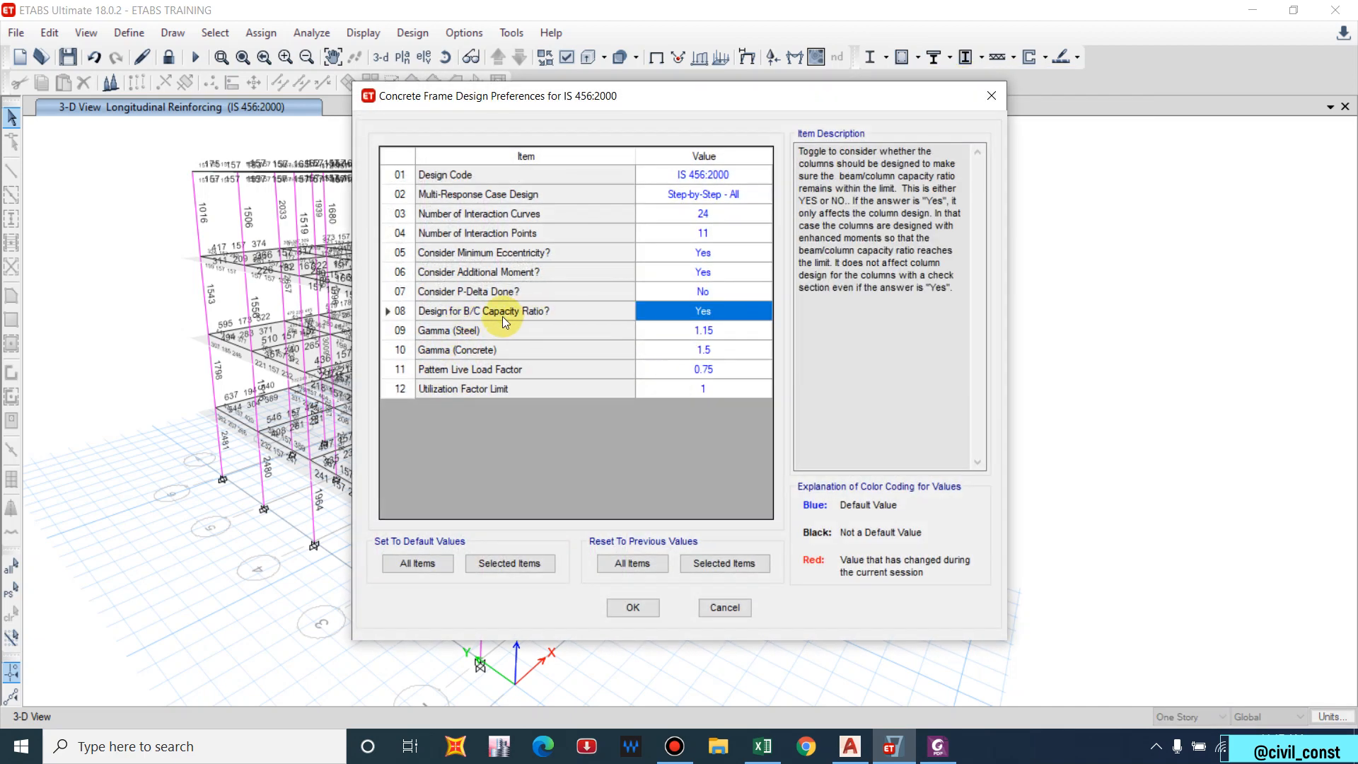
pyautogui.click(762, 312)
pyautogui.click(700, 341)
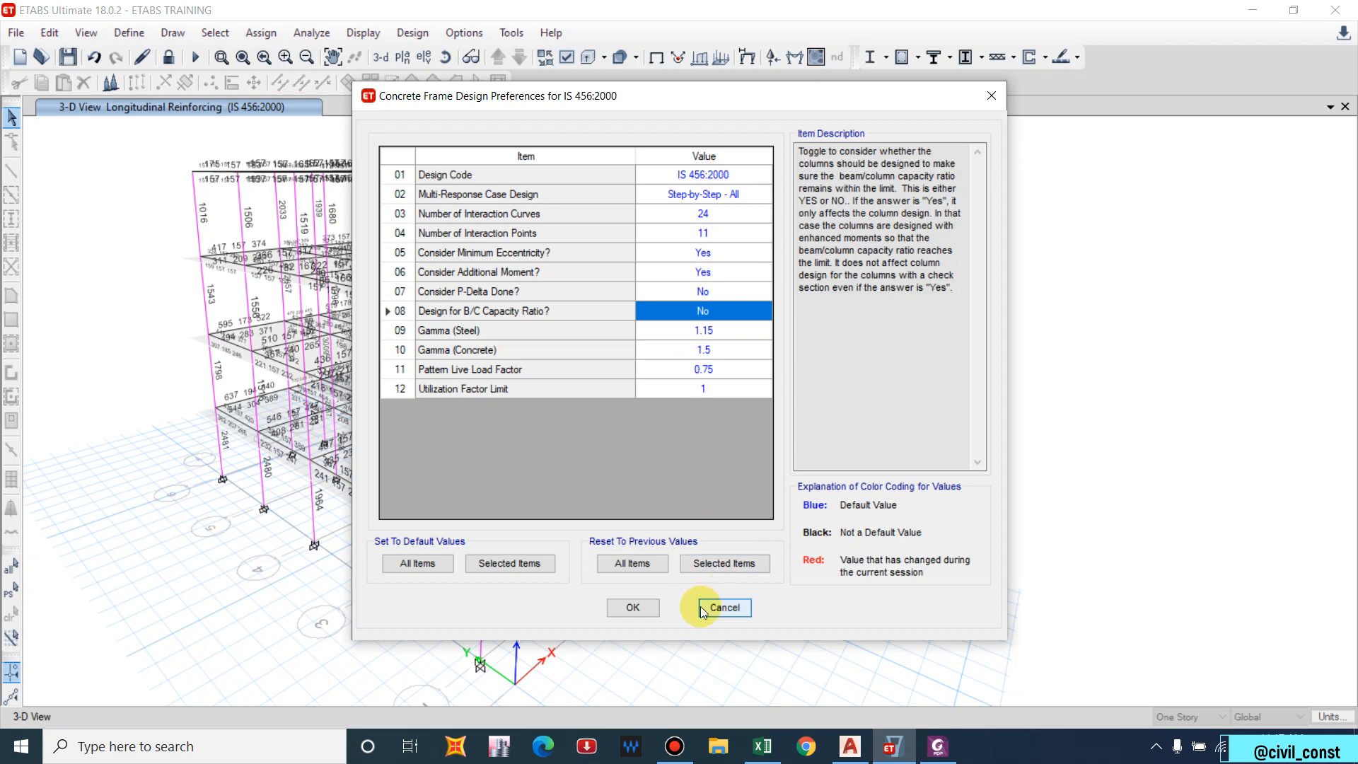
pyautogui.click(633, 606)
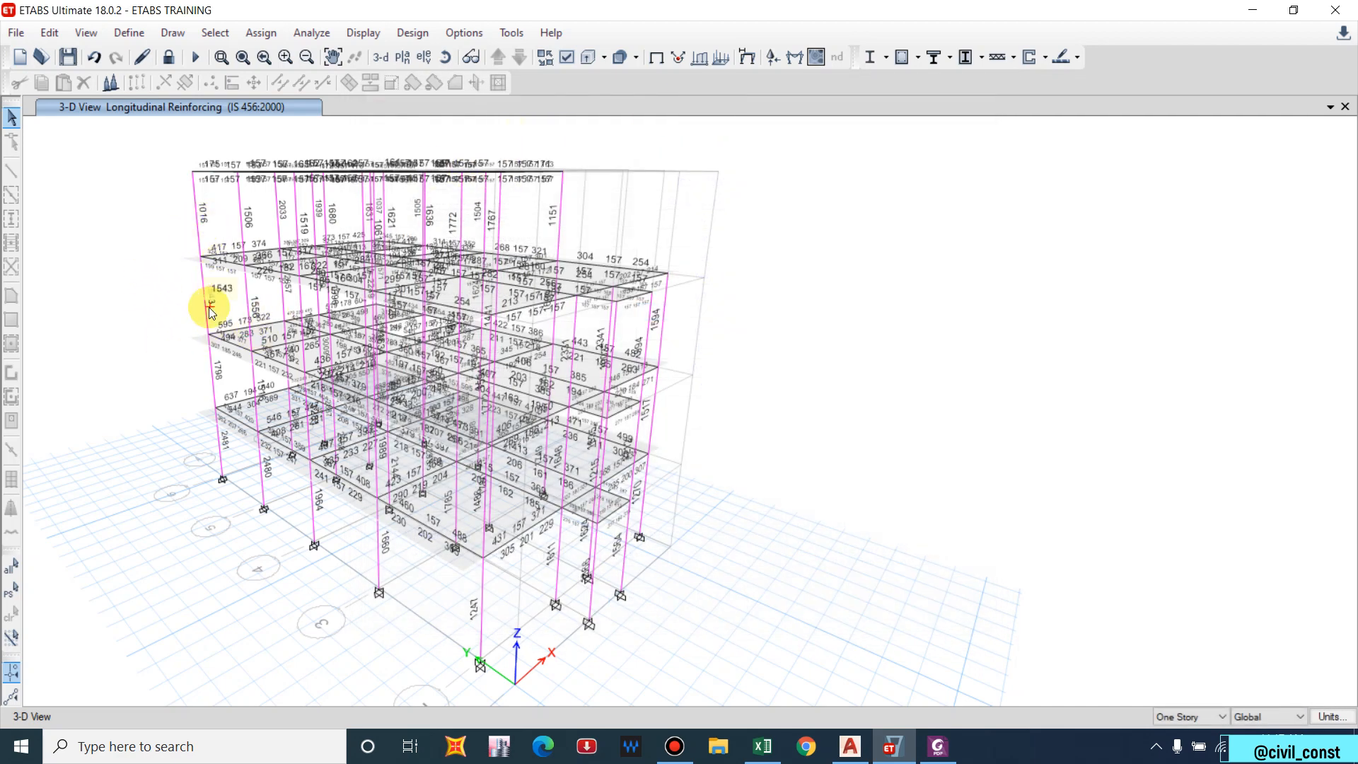
pyautogui.click(900, 57)
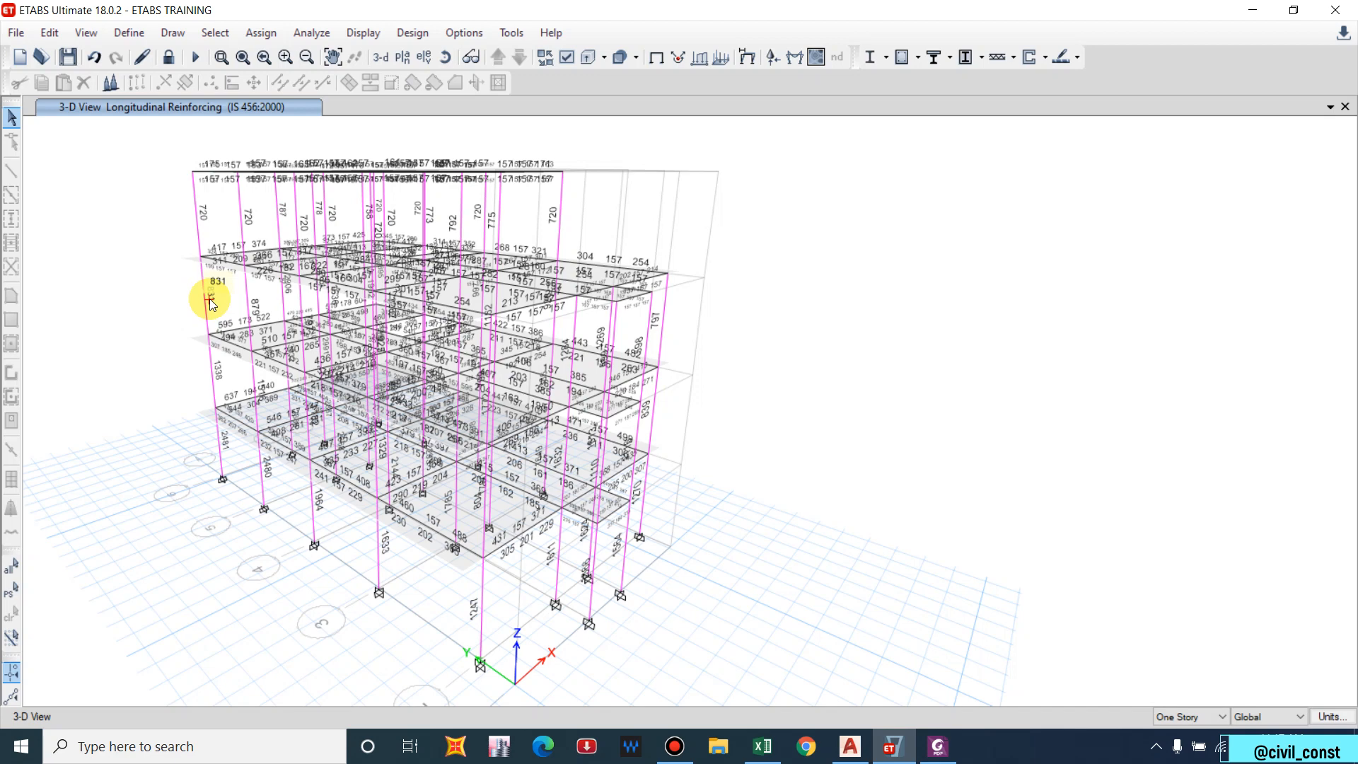
# Set Design for B/C Capacity Ratio back to Yes and rerun the concrete frame design.
pyautogui.click(928, 62)
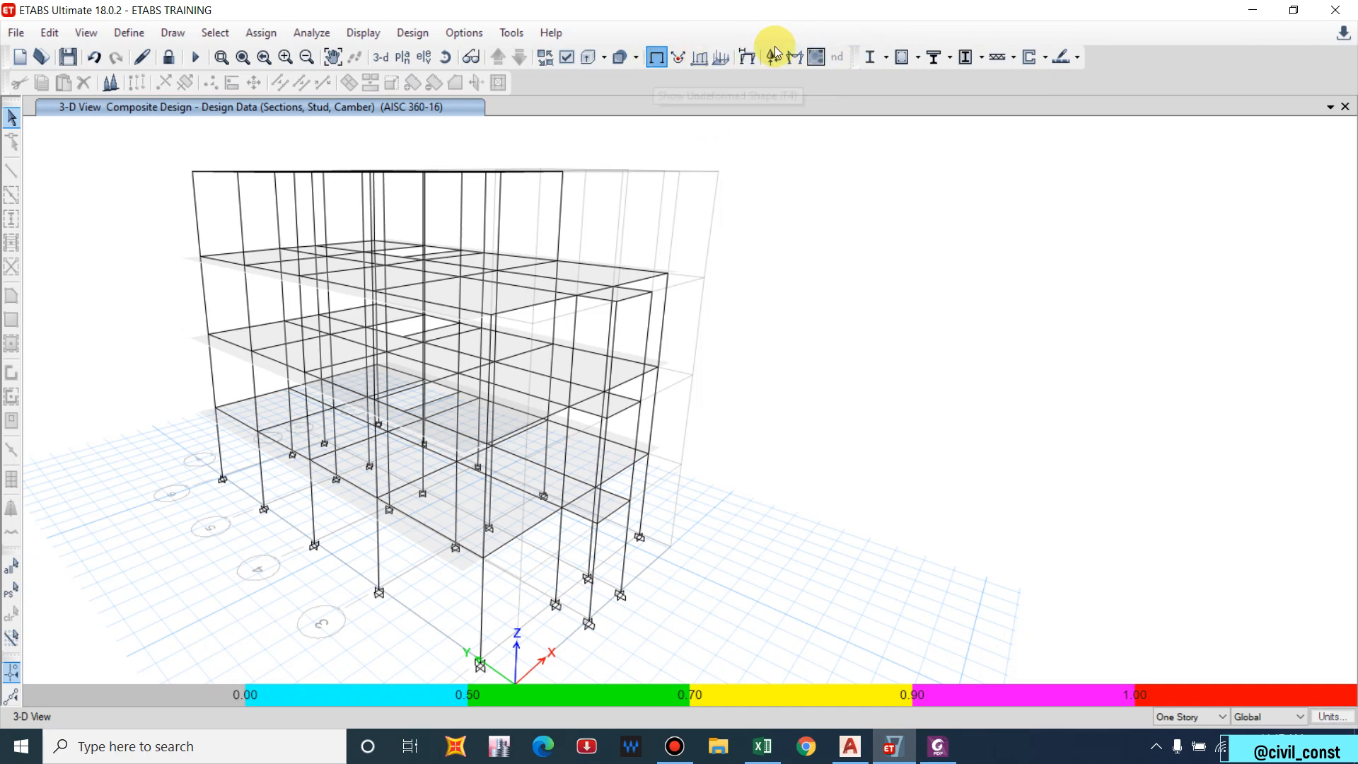
pyautogui.click(871, 57)
pyautogui.click(919, 57)
pyautogui.click(951, 90)
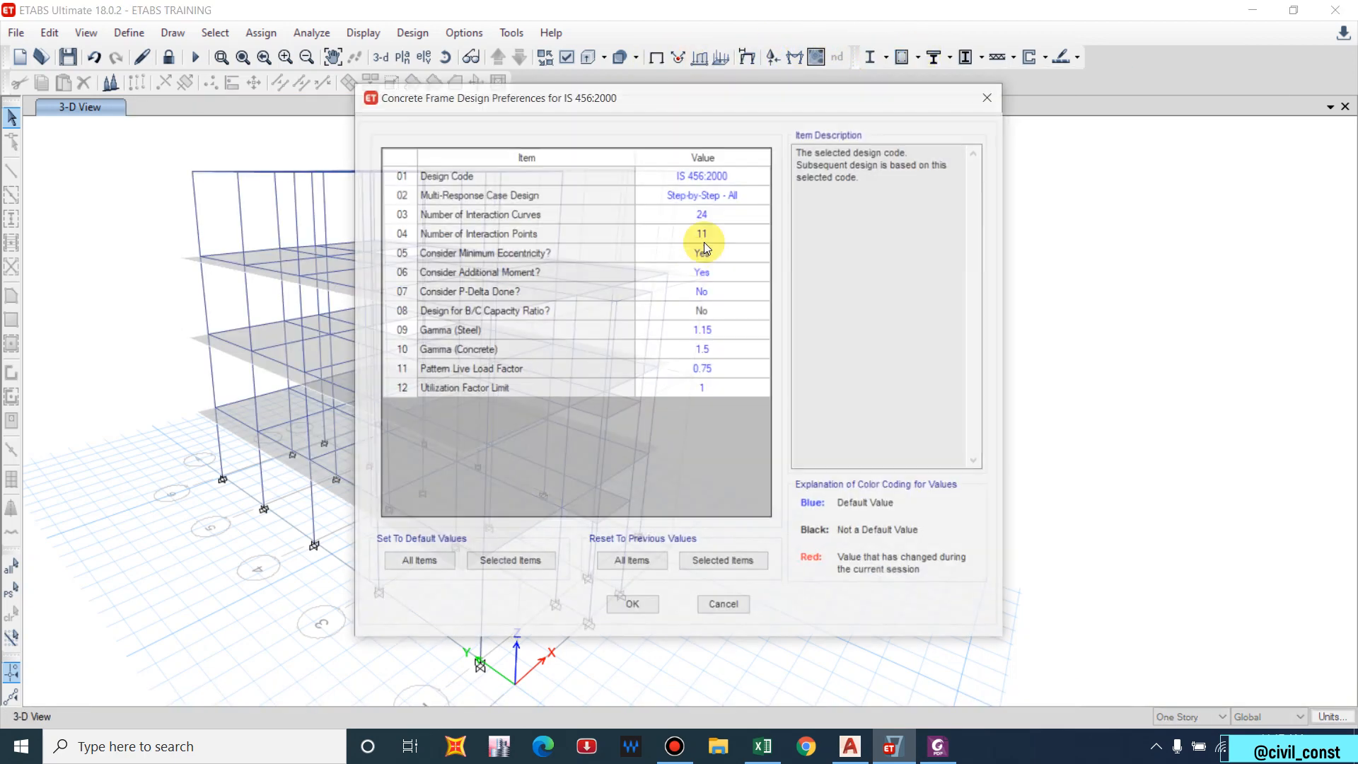
pyautogui.click(704, 313)
pyautogui.click(764, 310)
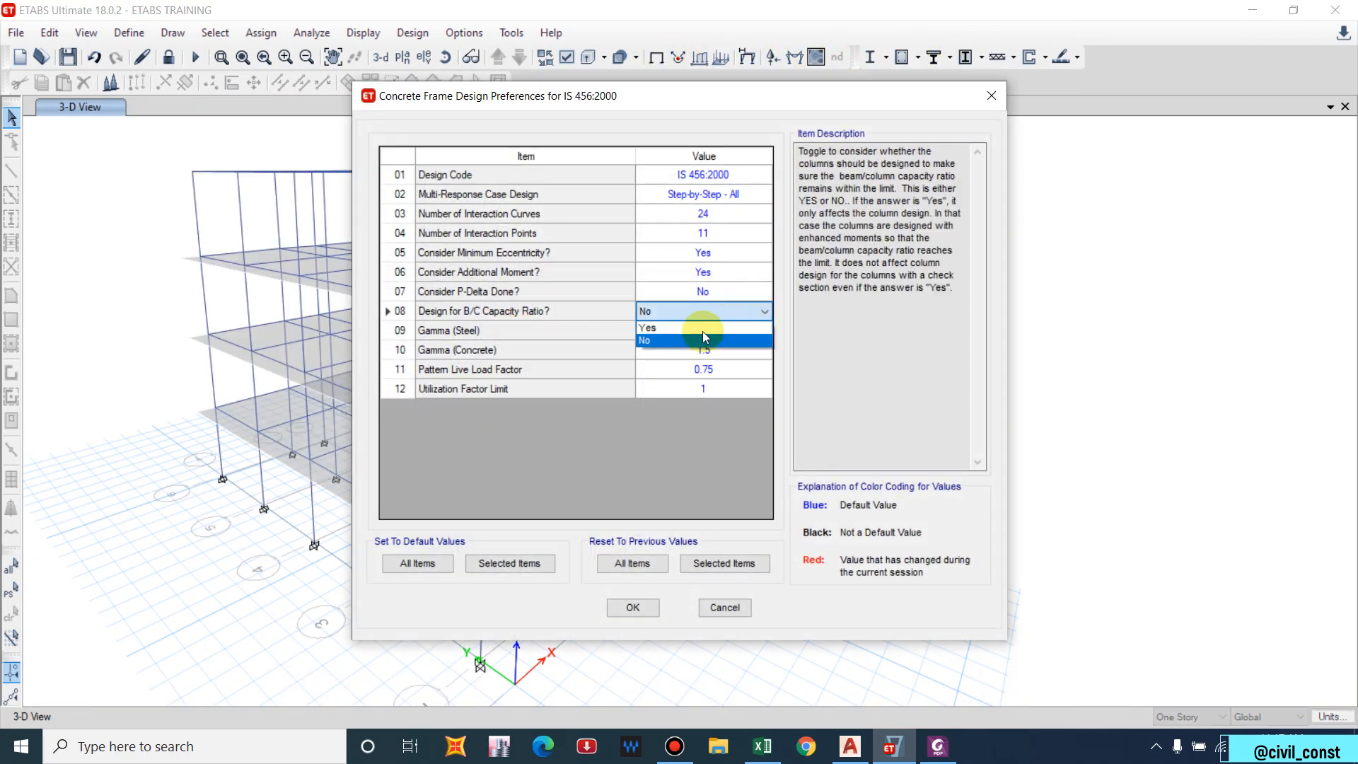
pyautogui.click(669, 328)
pyautogui.click(634, 608)
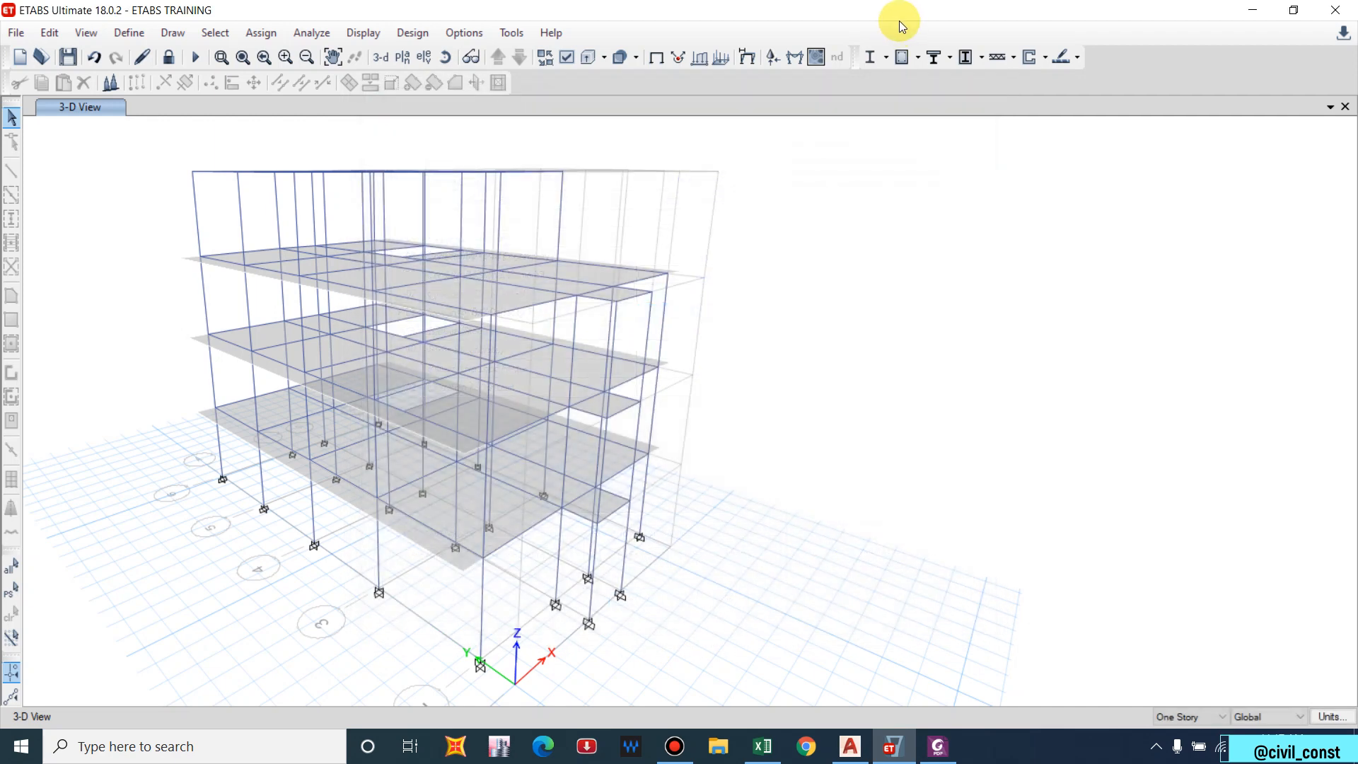
pyautogui.click(901, 56)
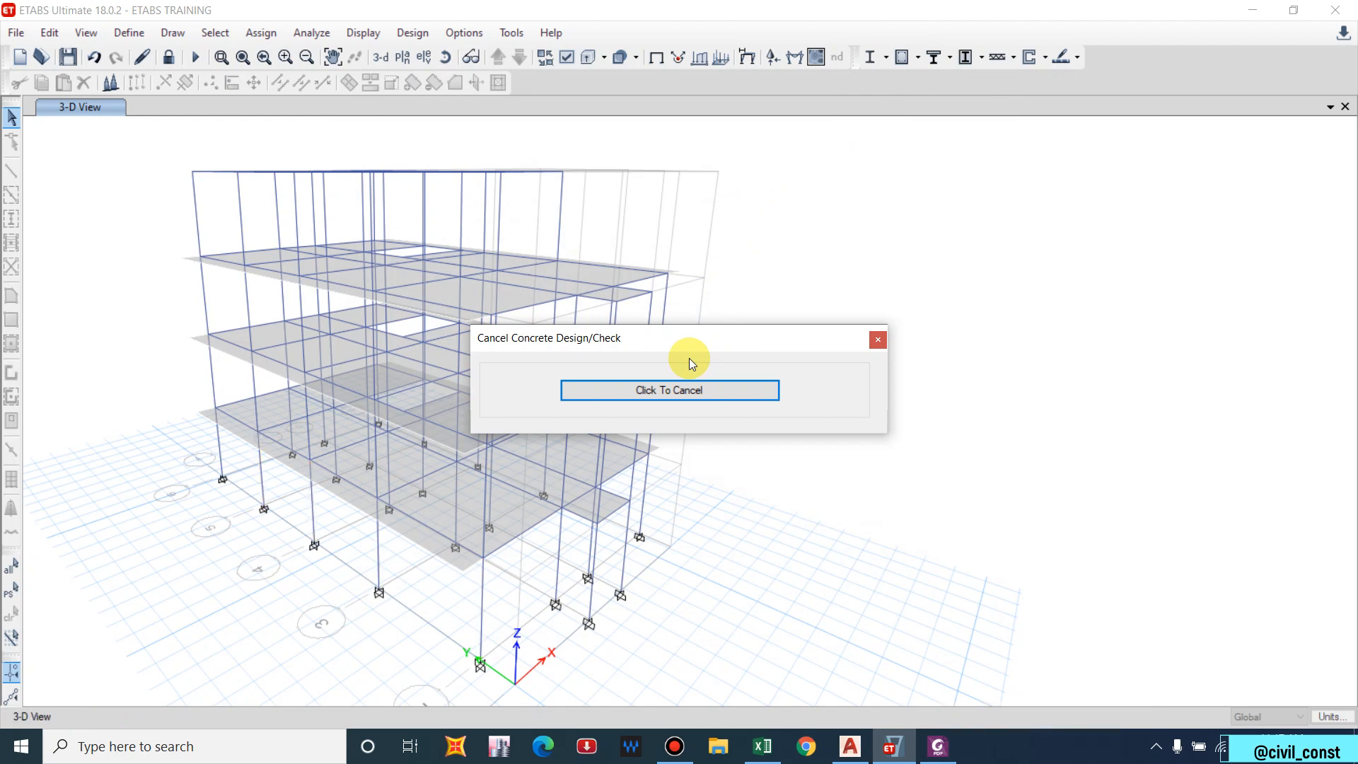
# Display the design output as Rebar Percentage on the 3-D model.
pyautogui.click(917, 59)
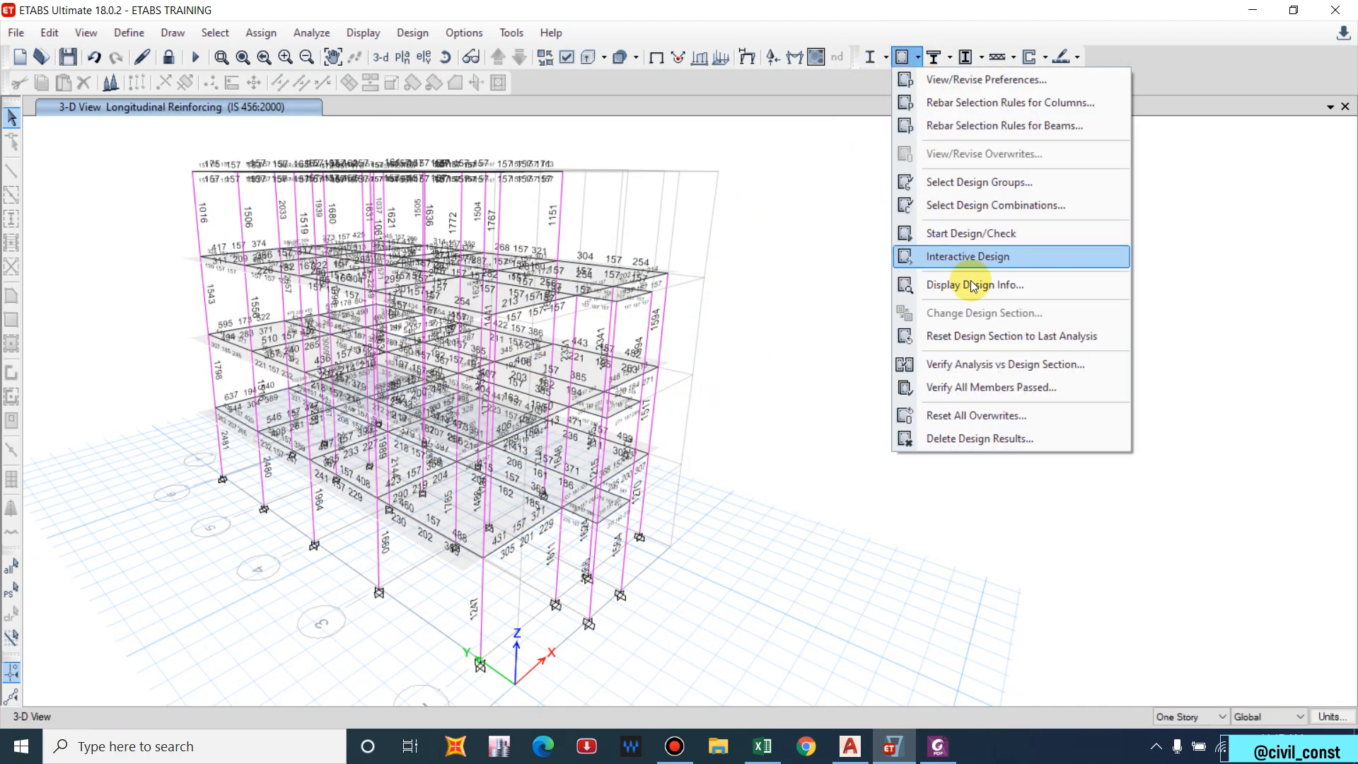
pyautogui.click(932, 284)
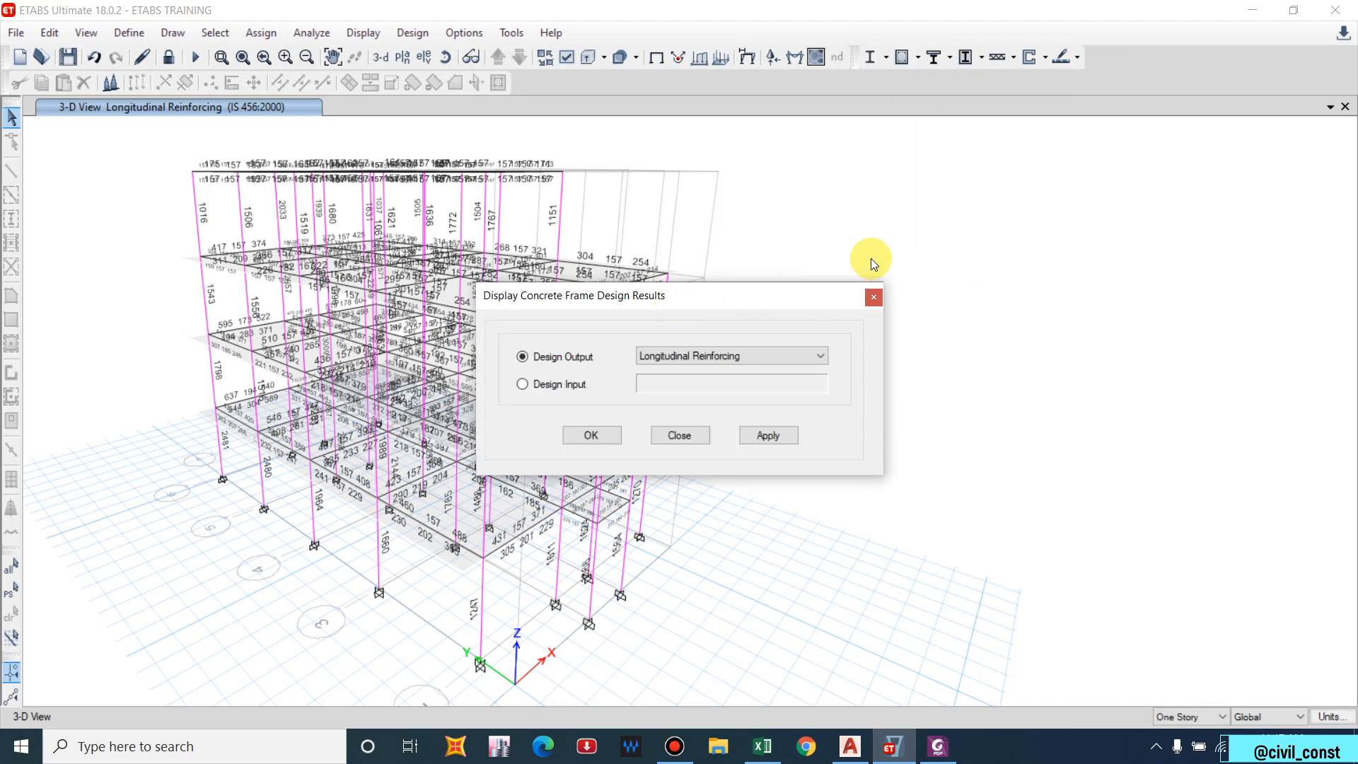
pyautogui.moveTo(539, 294); pyautogui.dragTo(631, 291)
pyautogui.moveTo(885, 285); pyautogui.dragTo(893, 281)
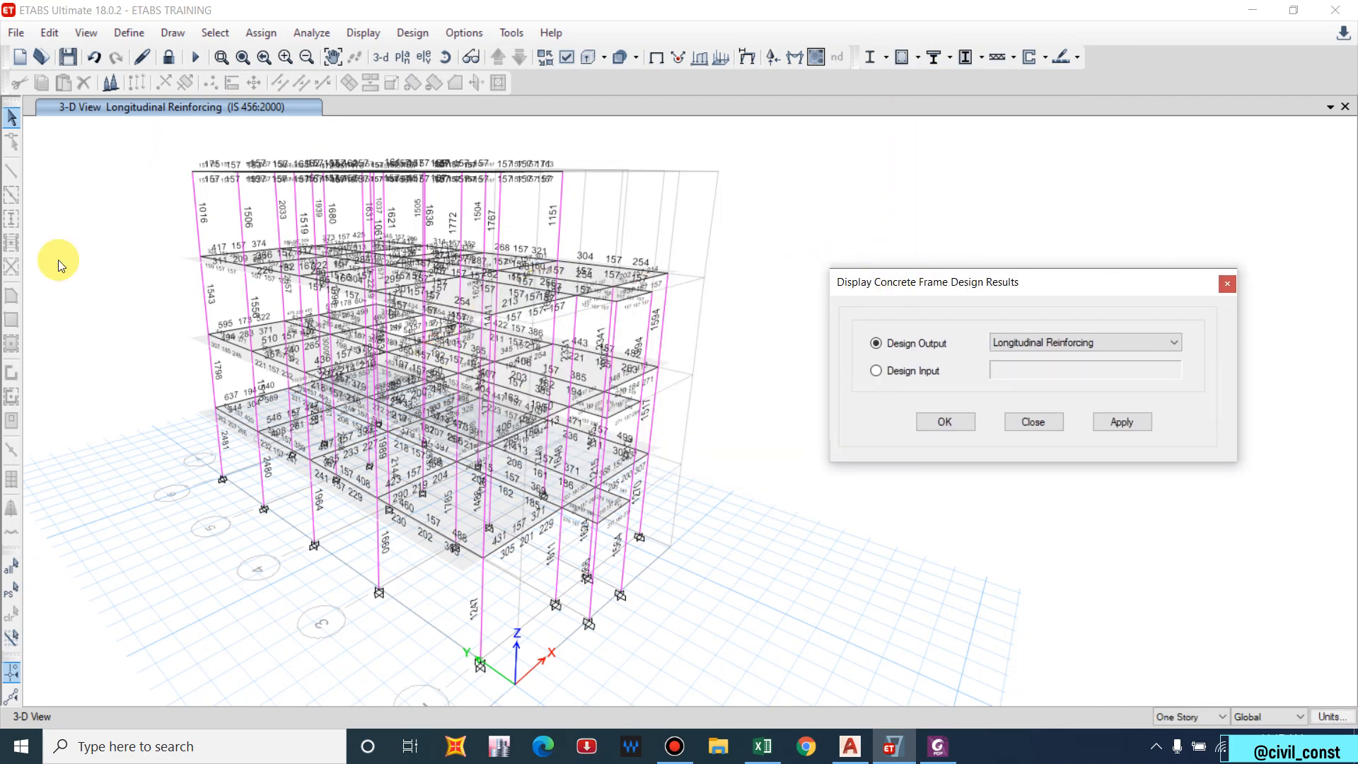
pyautogui.click(1061, 342)
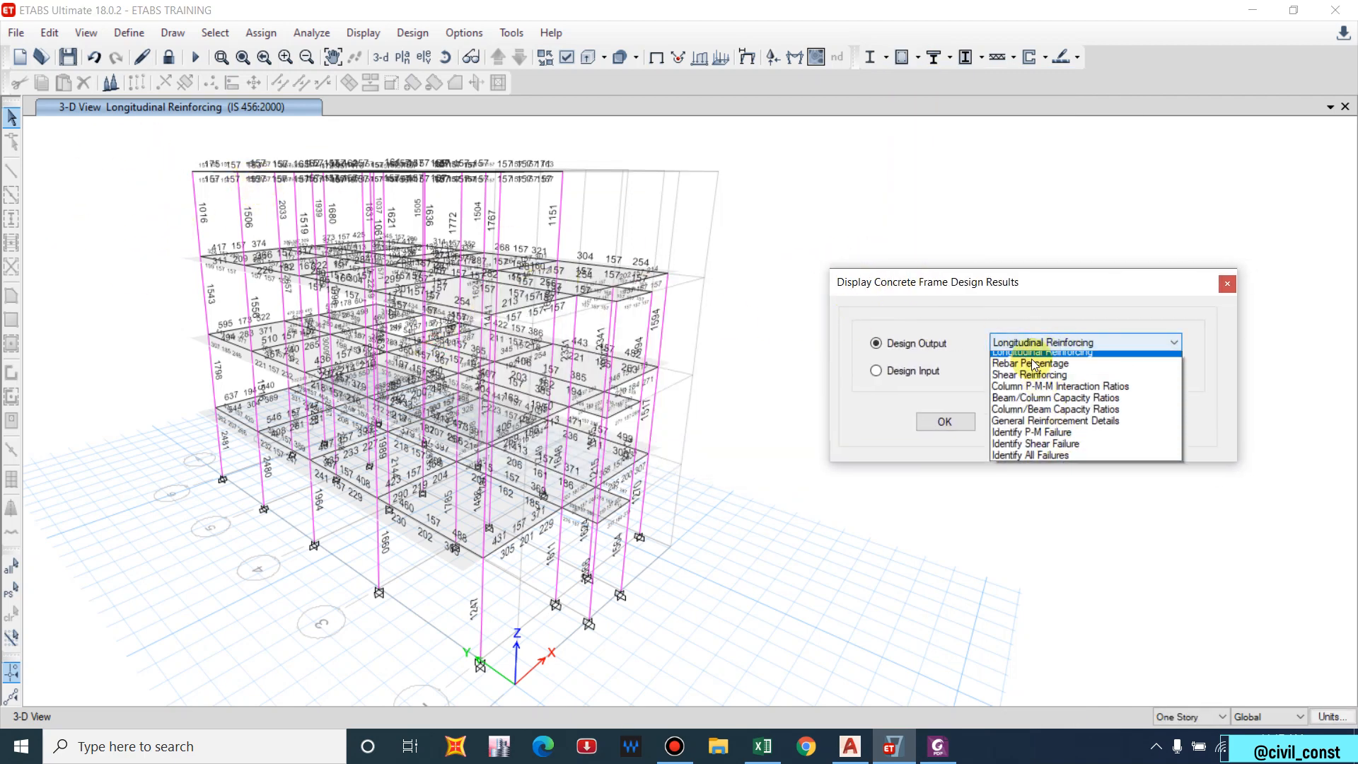
pyautogui.click(1043, 373)
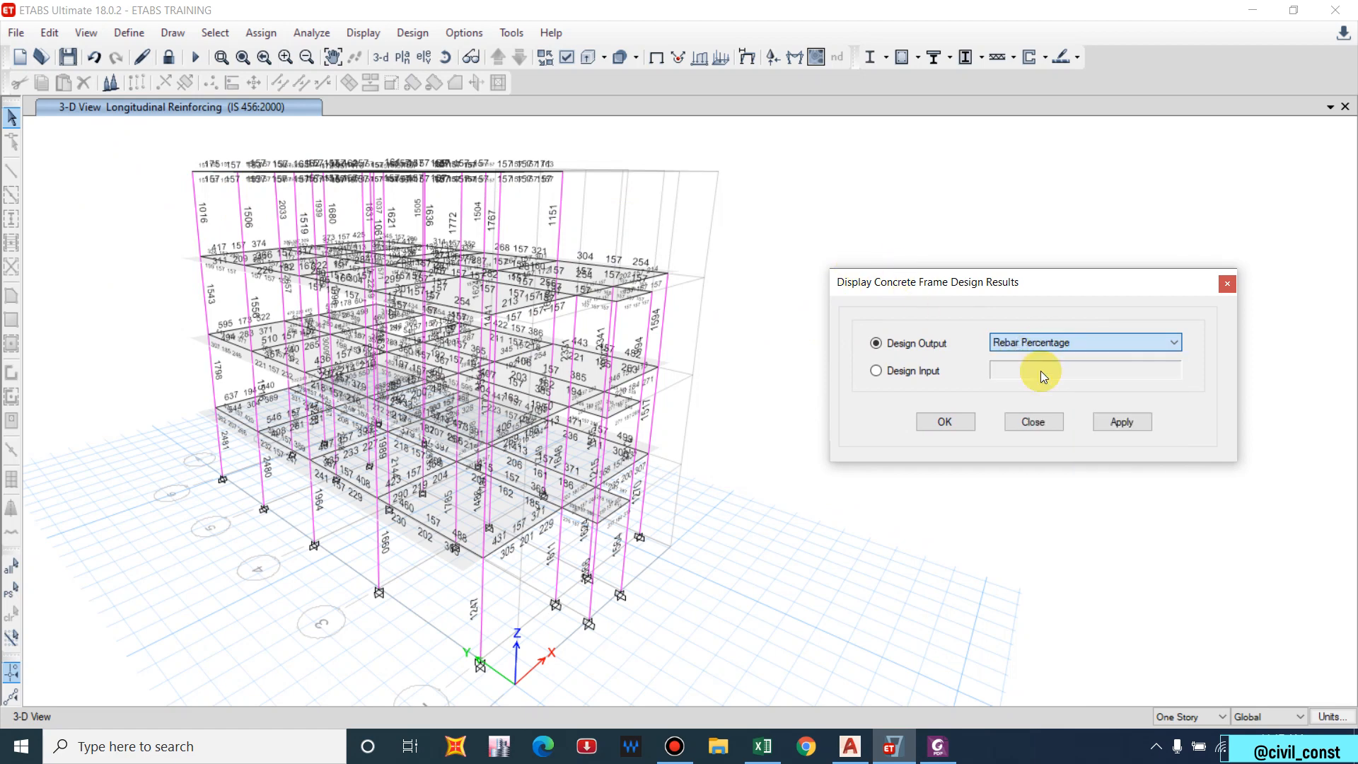
pyautogui.click(1122, 420)
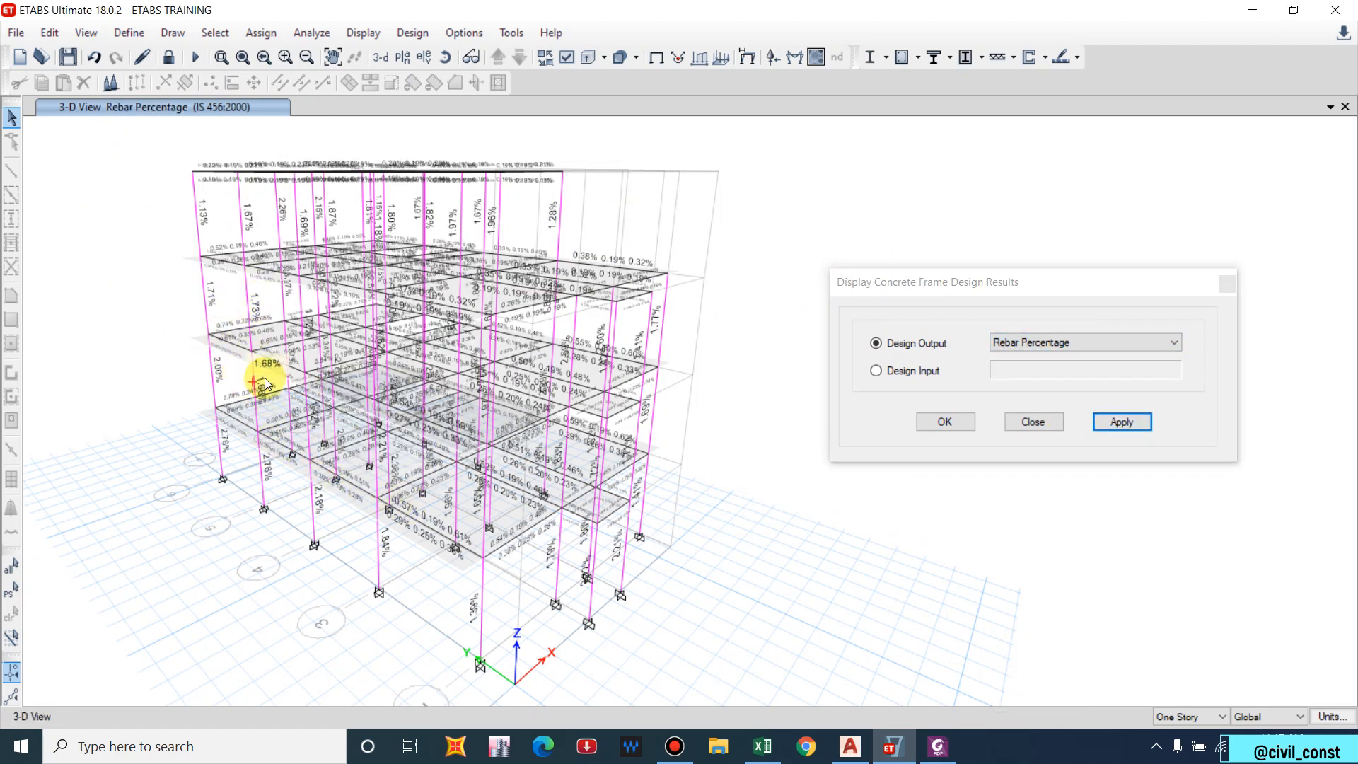
# Orbit the model to inspect the rebar percentages, then select Beam/Column Capacity Ratios output.
pyautogui.moveTo(456, 366)
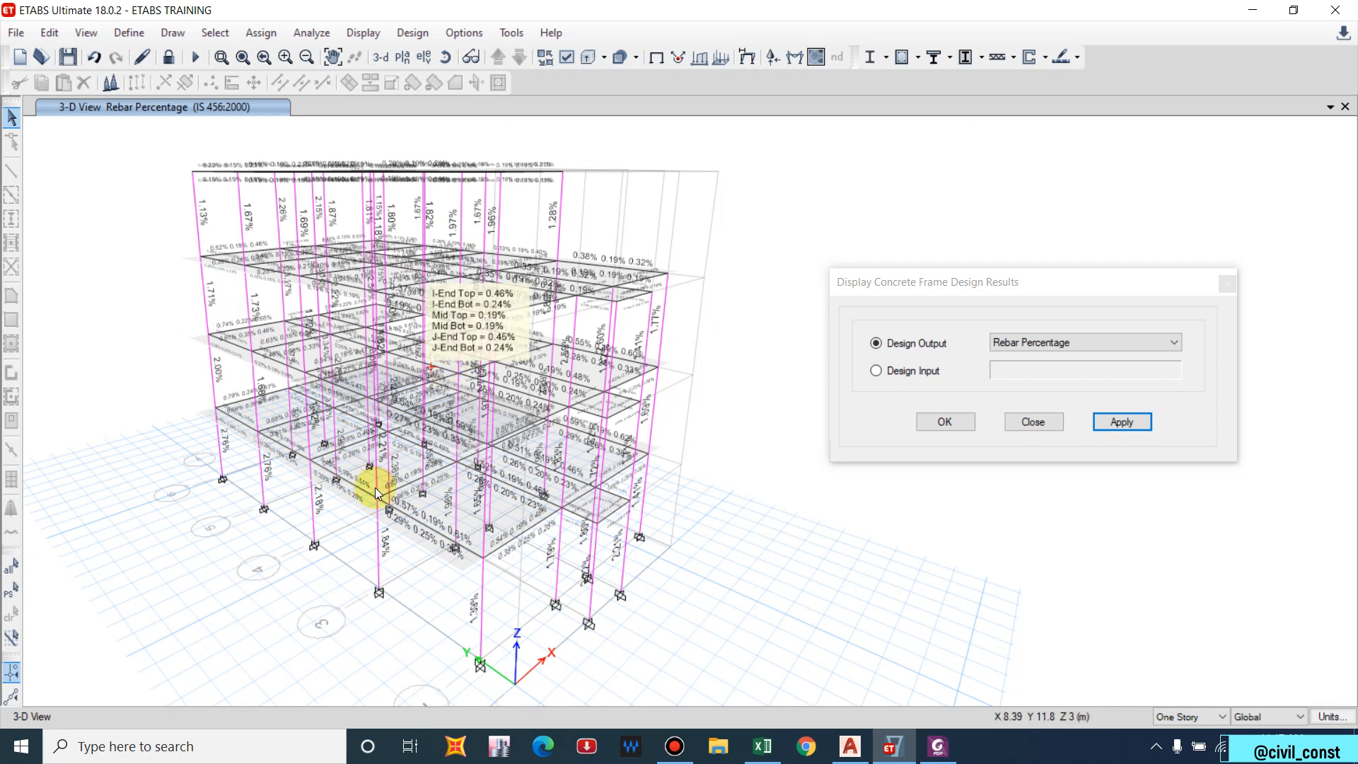
pyautogui.keyDown('shift'); pyautogui.moveTo(393, 416); pyautogui.dragTo(394, 455, button='middle'); pyautogui.keyUp('shift')
pyautogui.moveTo(564, 364)
pyautogui.keyDown('shift'); pyautogui.mouseDown(button='middle')
pyautogui.moveTo(534, 369)
pyautogui.moveTo(566, 386)
pyautogui.mouseUp(button='middle'); pyautogui.keyUp('shift')
pyautogui.moveTo(535, 433)
pyautogui.keyDown('shift'); pyautogui.moveTo(535, 433); pyautogui.dragTo(205, 343, button='middle'); pyautogui.keyUp('shift')
pyautogui.moveTo(375, 355)
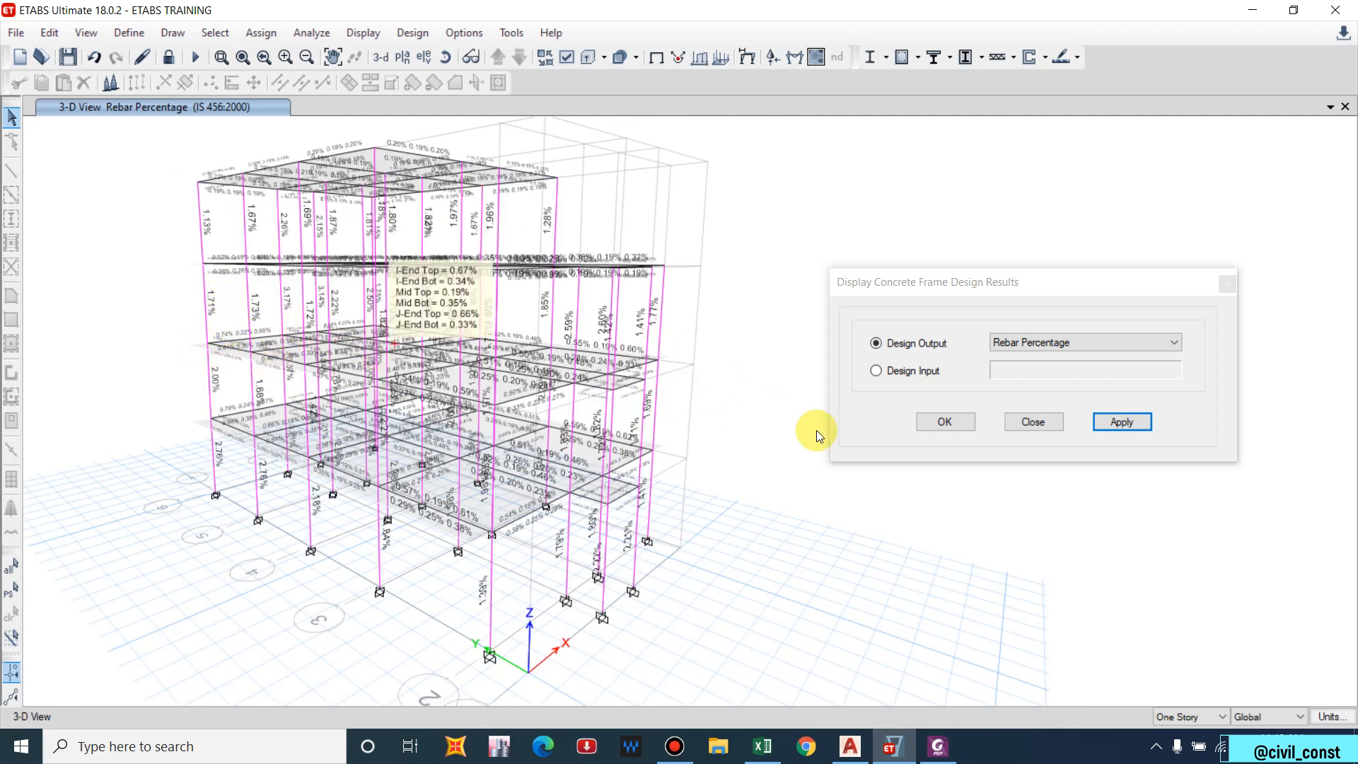
pyautogui.click(1074, 342)
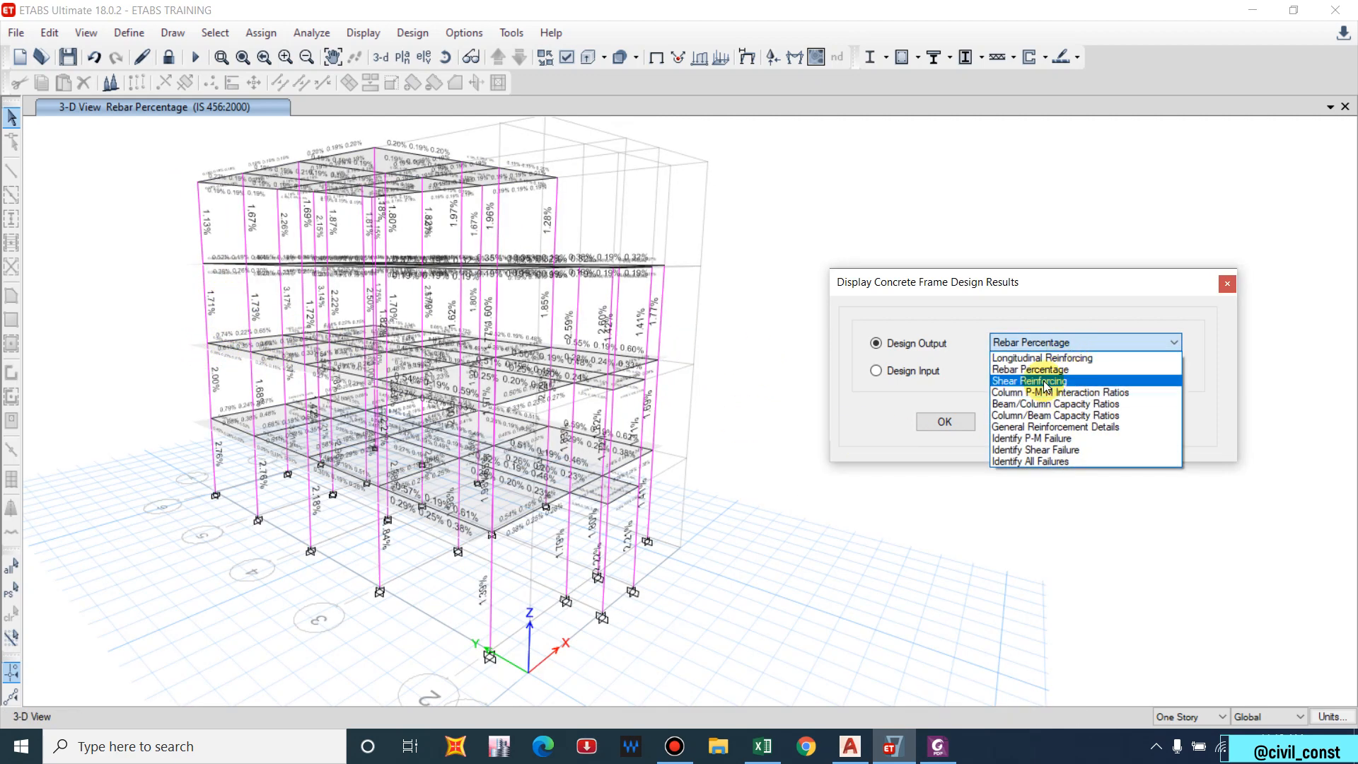
pyautogui.click(1053, 409)
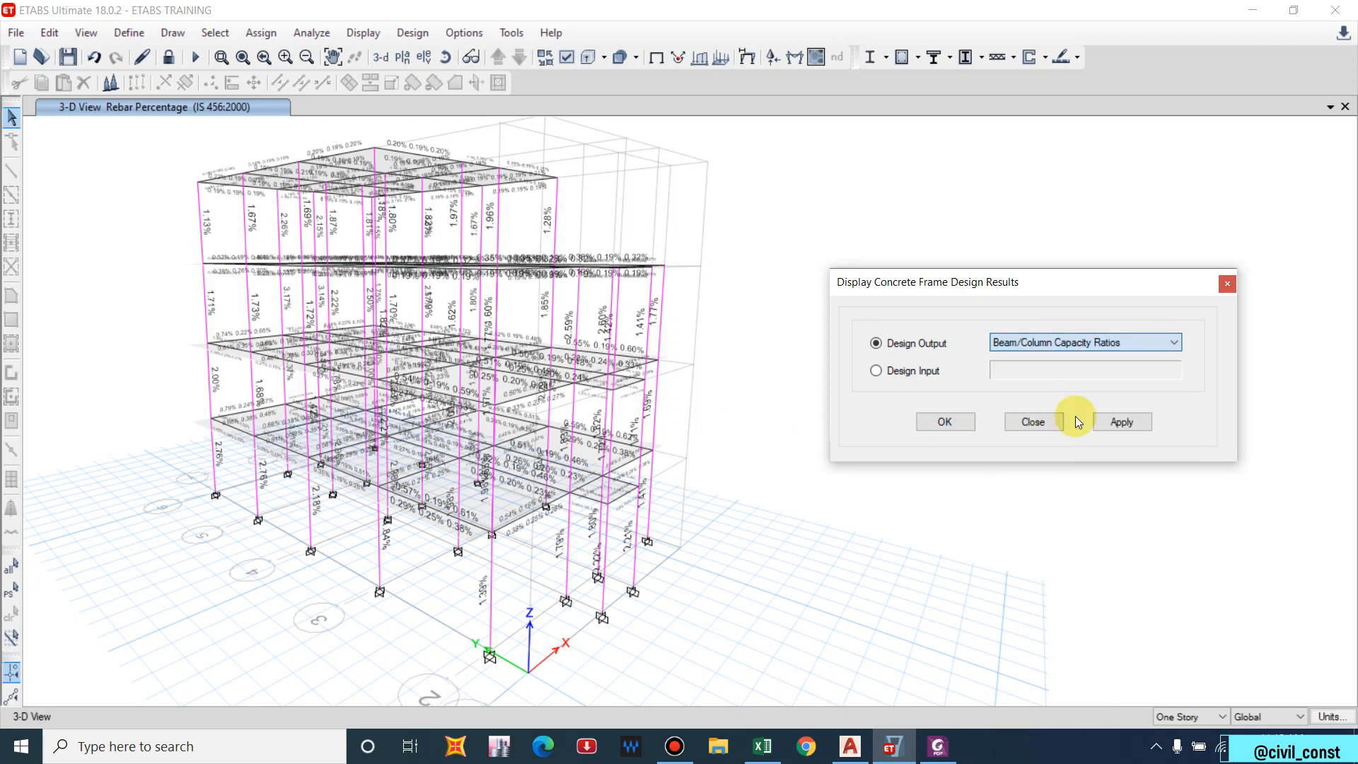
# Show Beam/Column and then Column/Beam Capacity Ratios on the model.
pyautogui.click(1122, 422)
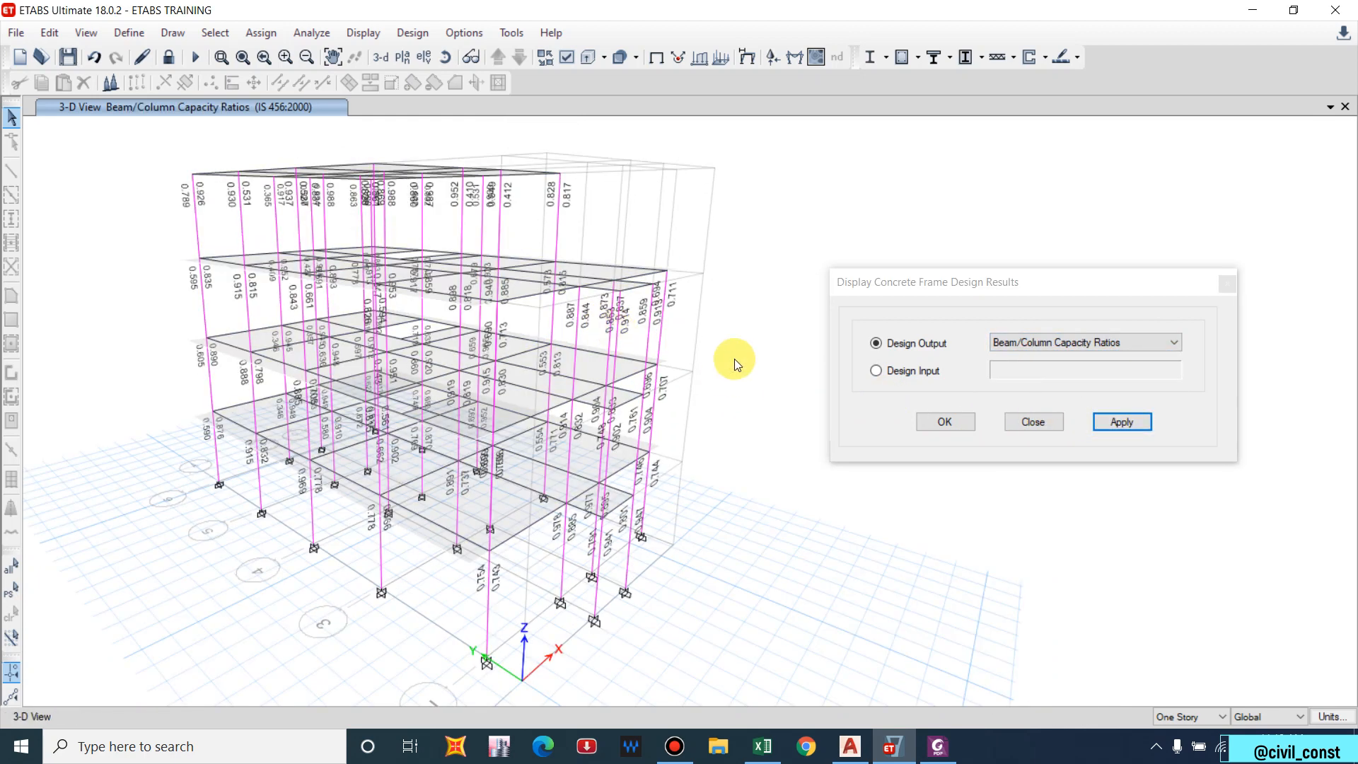
pyautogui.moveTo(673, 519); pyautogui.dragTo(673, 503, button='middle')
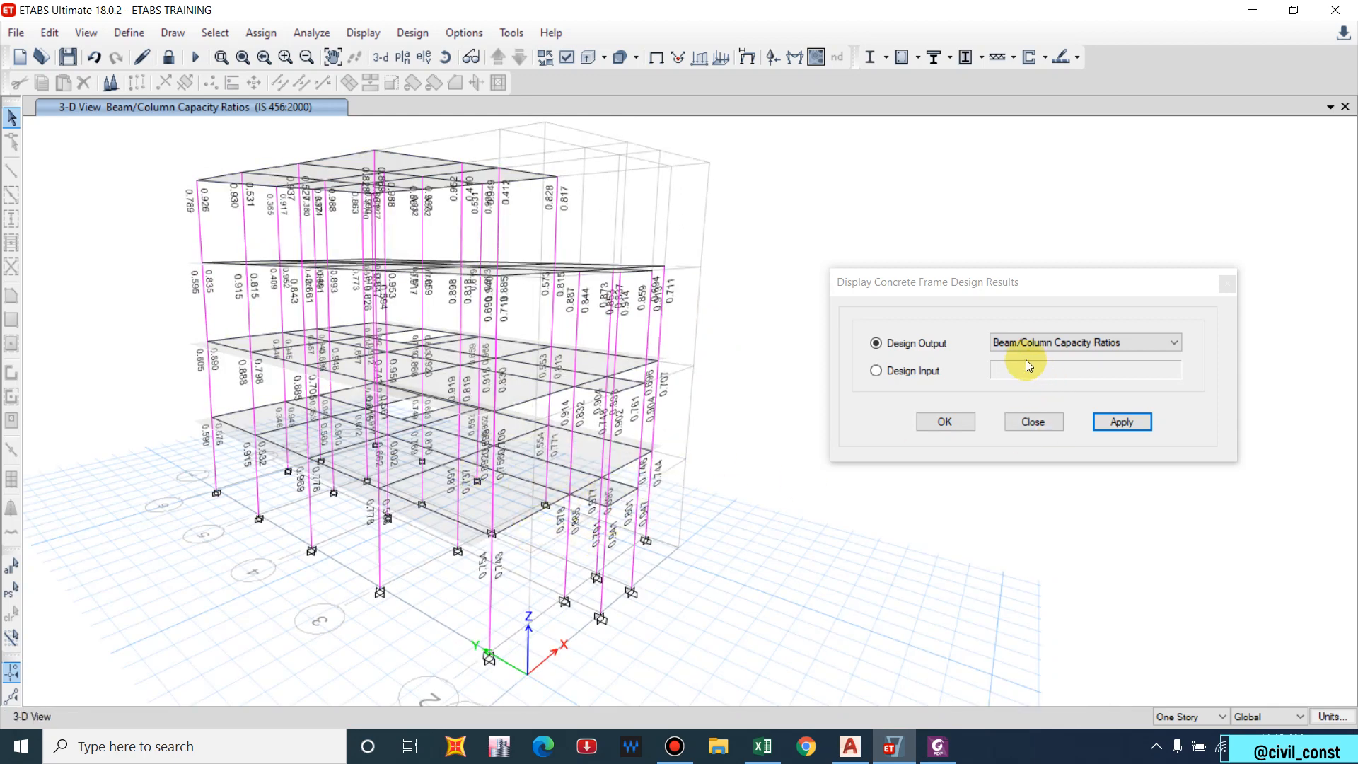
pyautogui.click(1055, 344)
pyautogui.click(1039, 415)
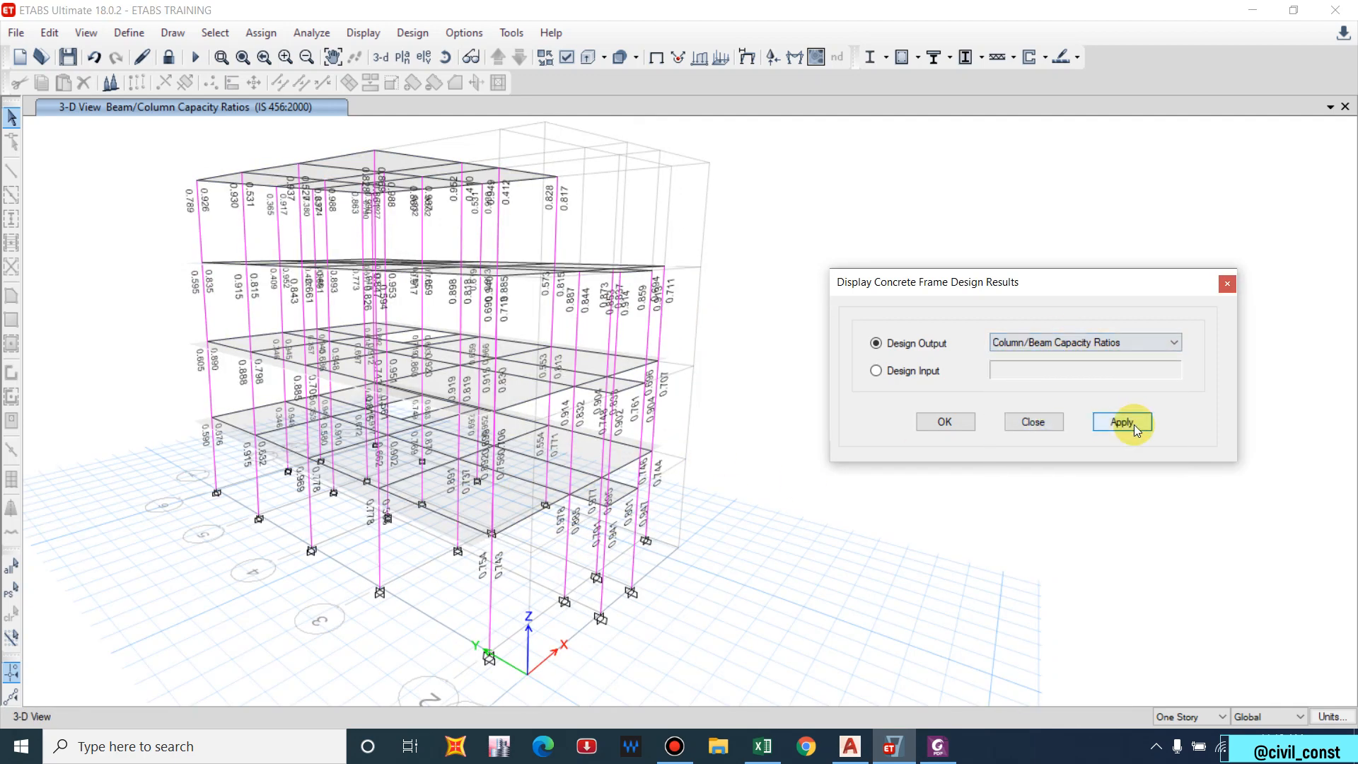
pyautogui.click(1121, 422)
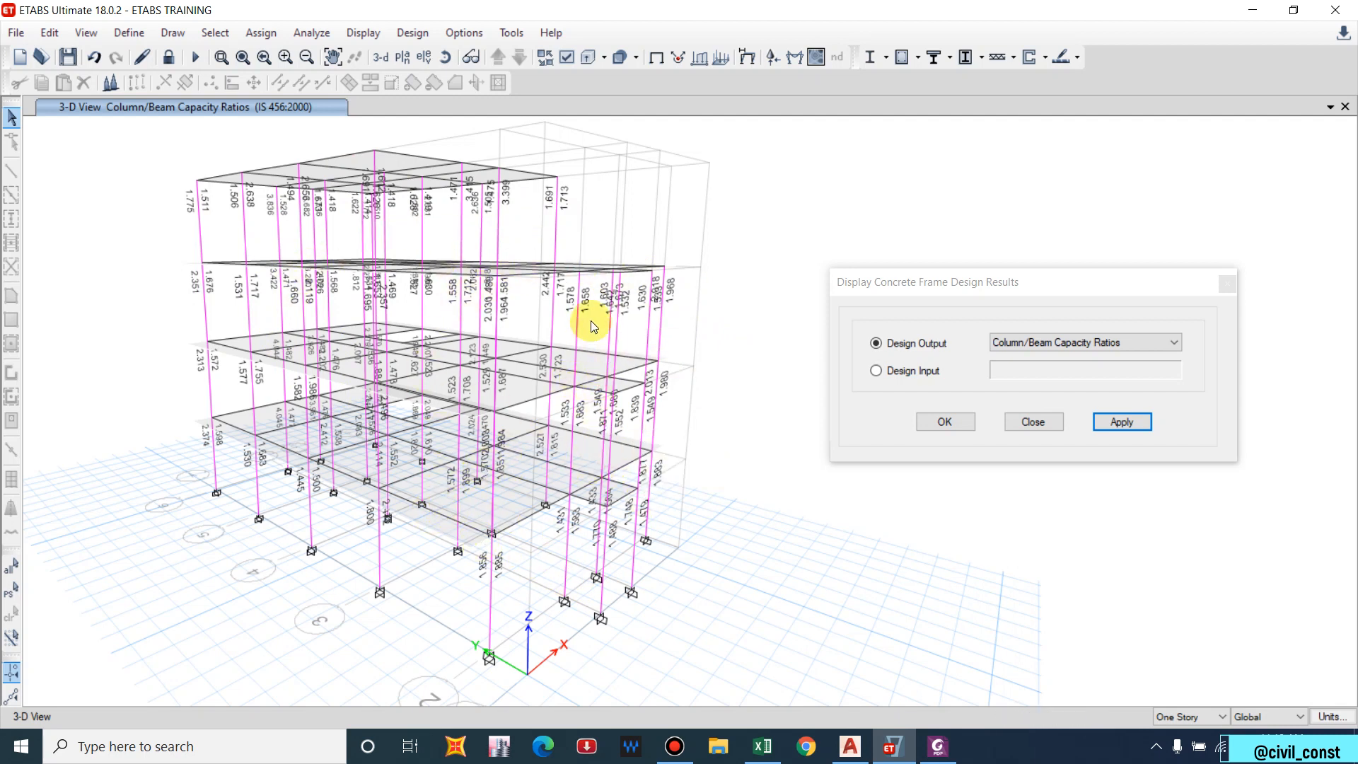
# Display Identify Shear Failure and Identify All Failures to check for failing members.
pyautogui.moveTo(586, 316)
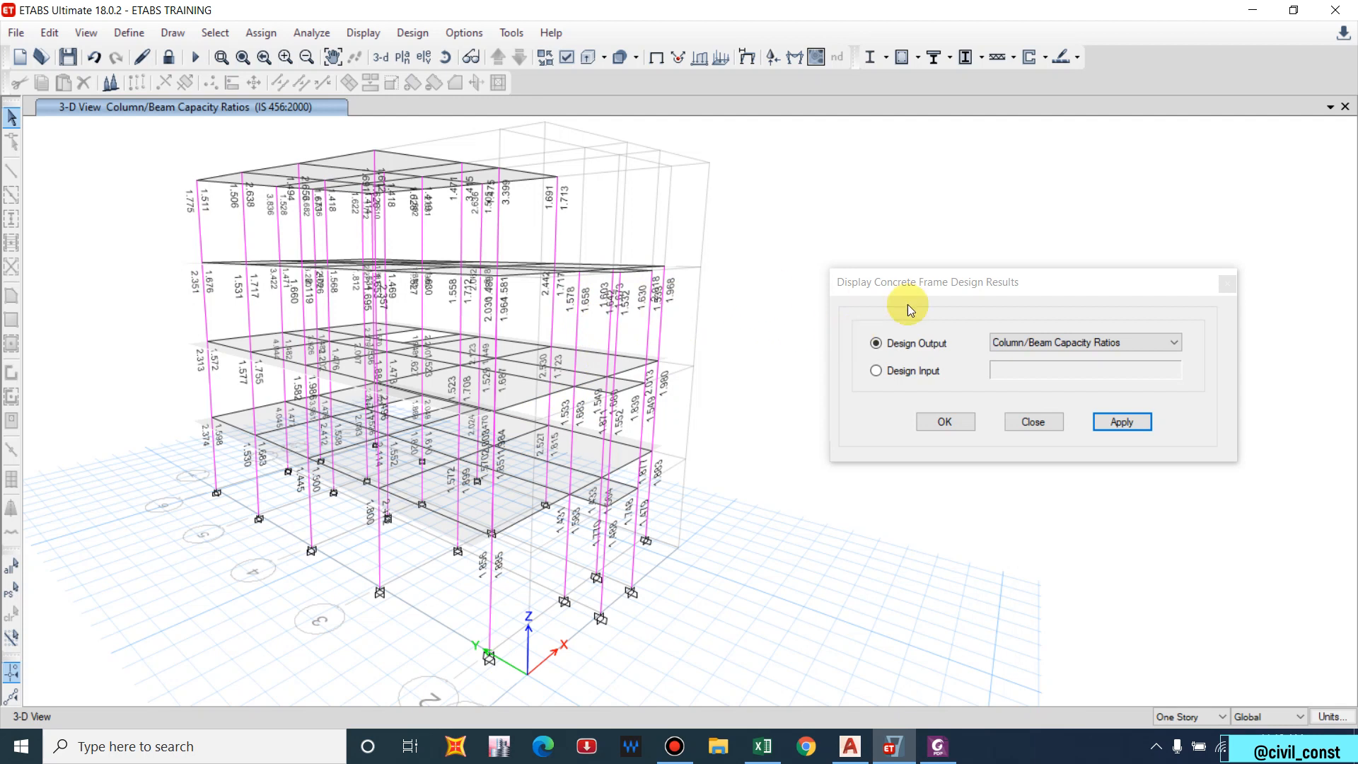
pyautogui.click(1005, 342)
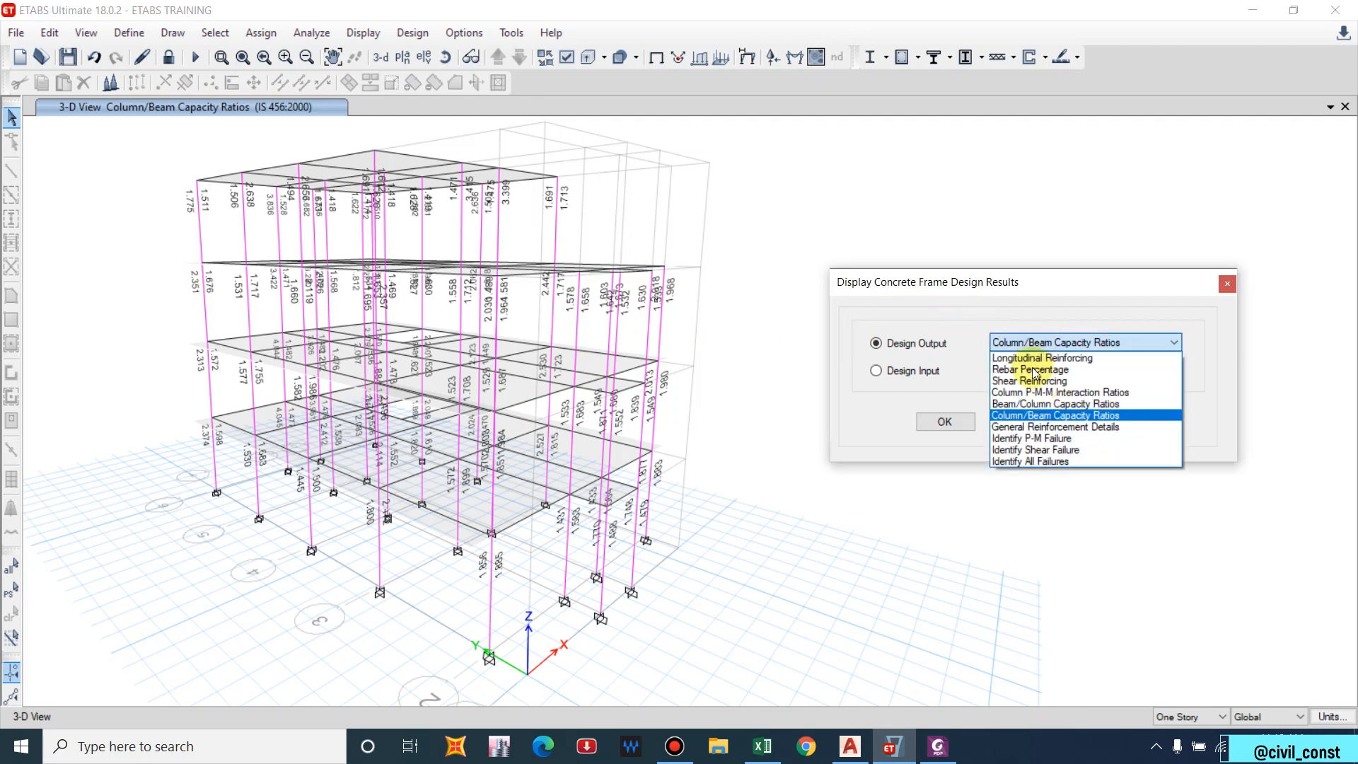
pyautogui.click(1036, 450)
pyautogui.click(1121, 422)
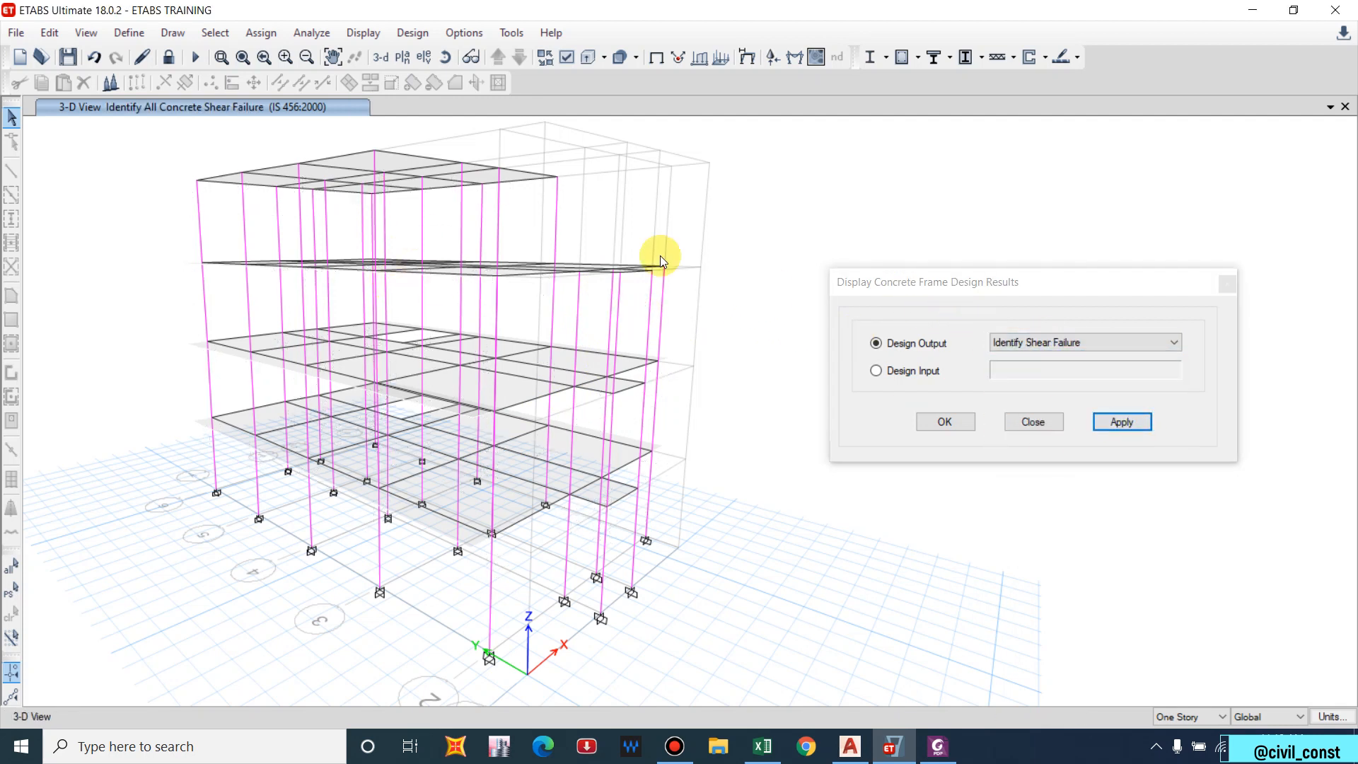
pyautogui.click(976, 344)
pyautogui.click(1022, 460)
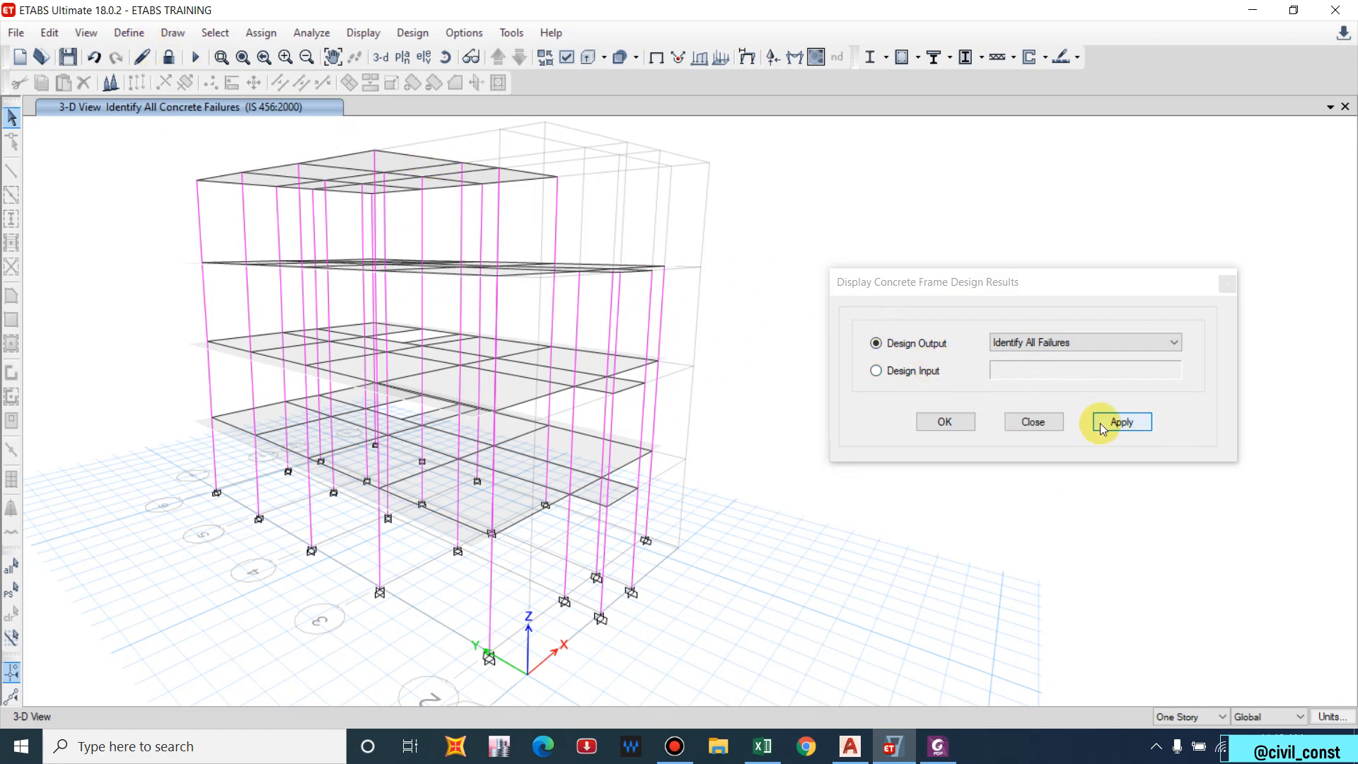
# Switch the design output back to Longitudinal Reinforcing.
pyautogui.click(1104, 342)
pyautogui.click(1061, 358)
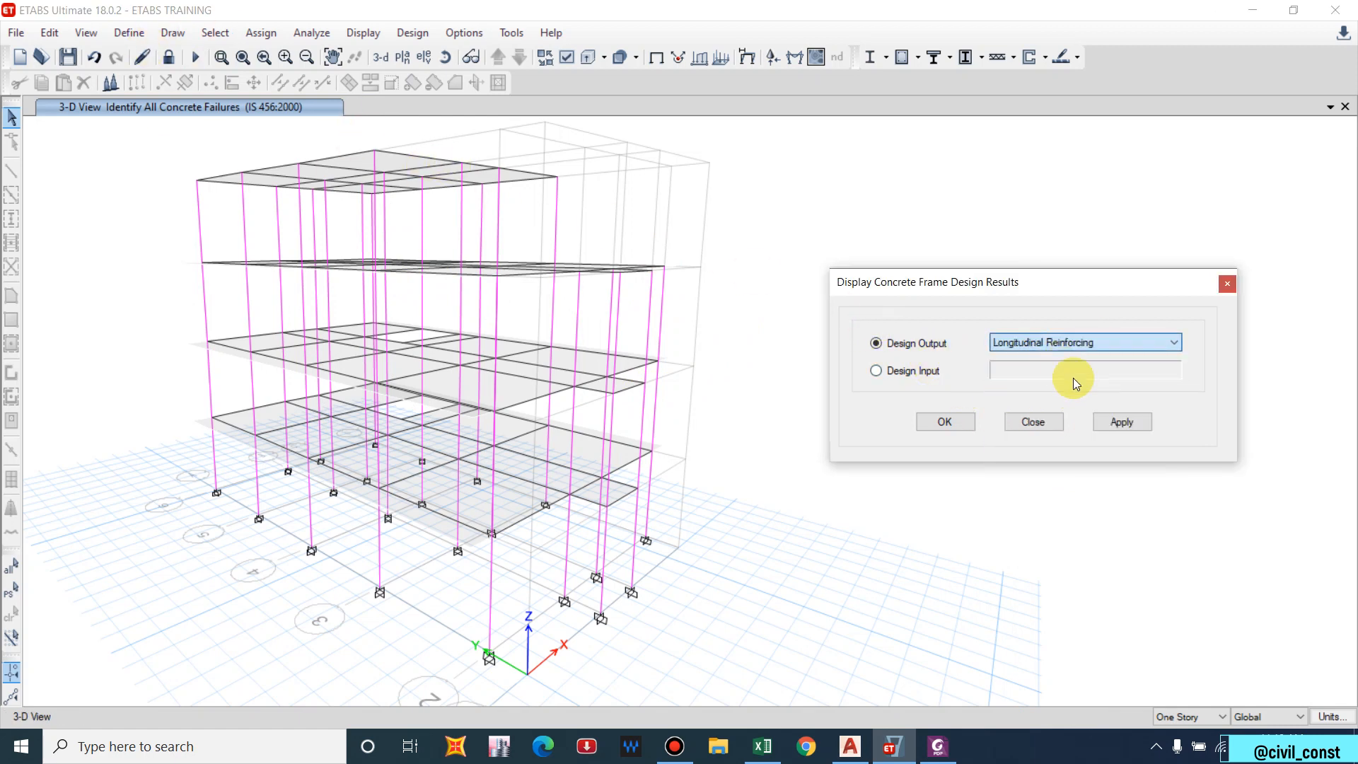
pyautogui.click(1118, 421)
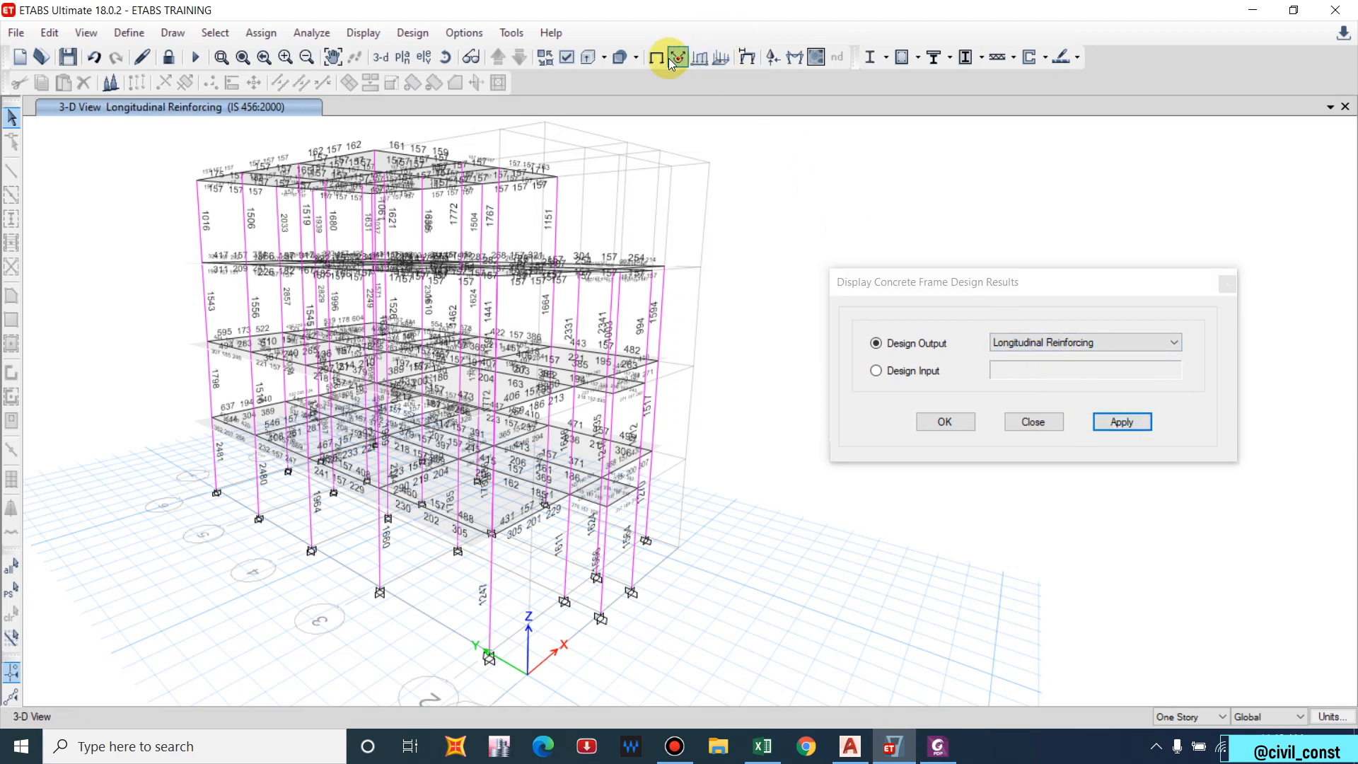
# Move from elevation A to elevation B to view its longitudinal reinforcing areas.
pyautogui.click(423, 57)
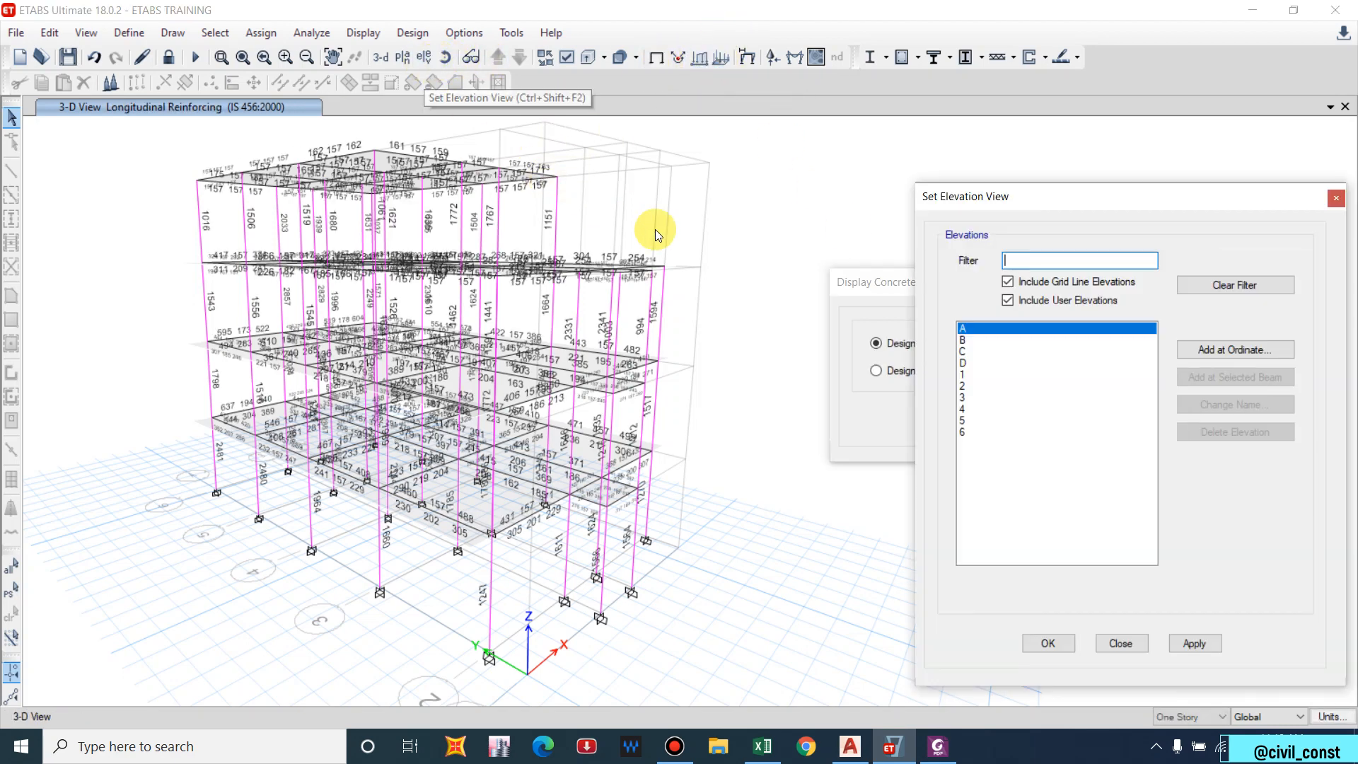
pyautogui.click(1193, 643)
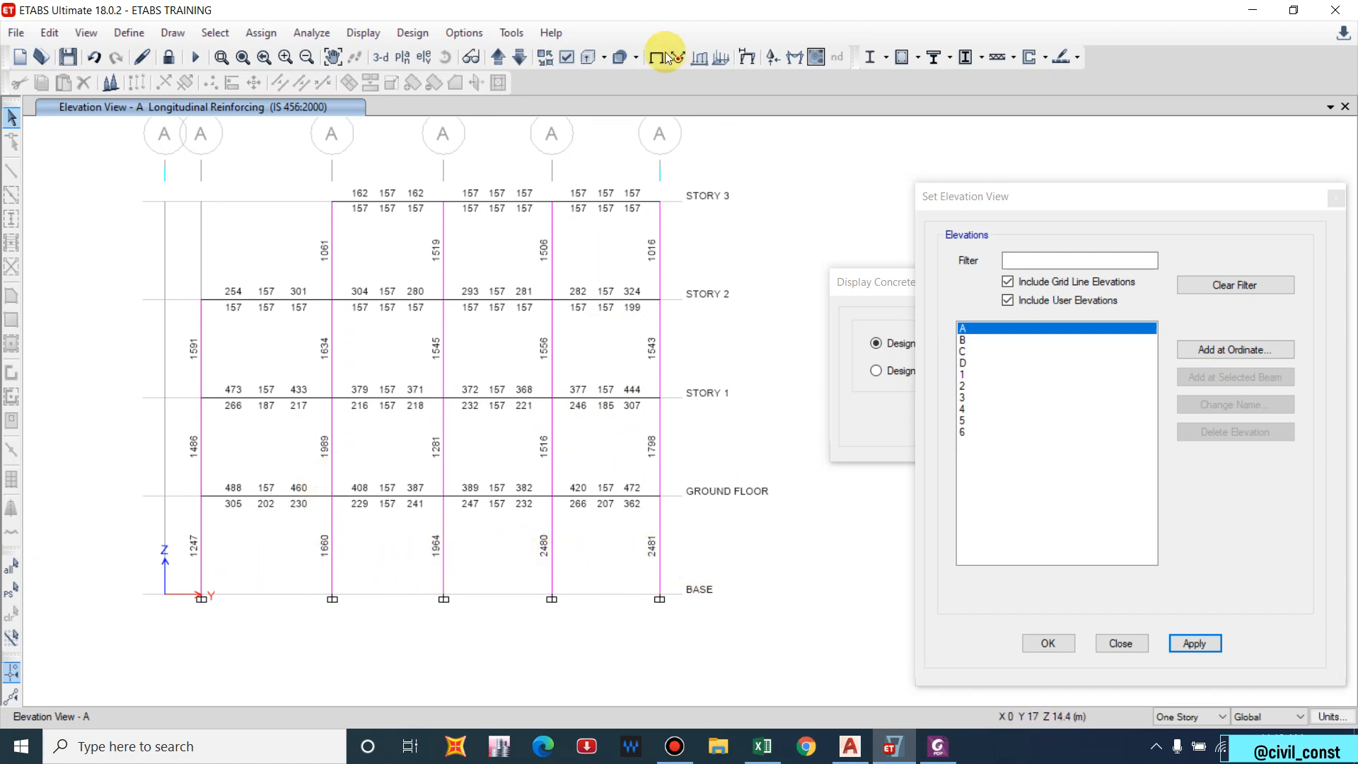
pyautogui.click(498, 56)
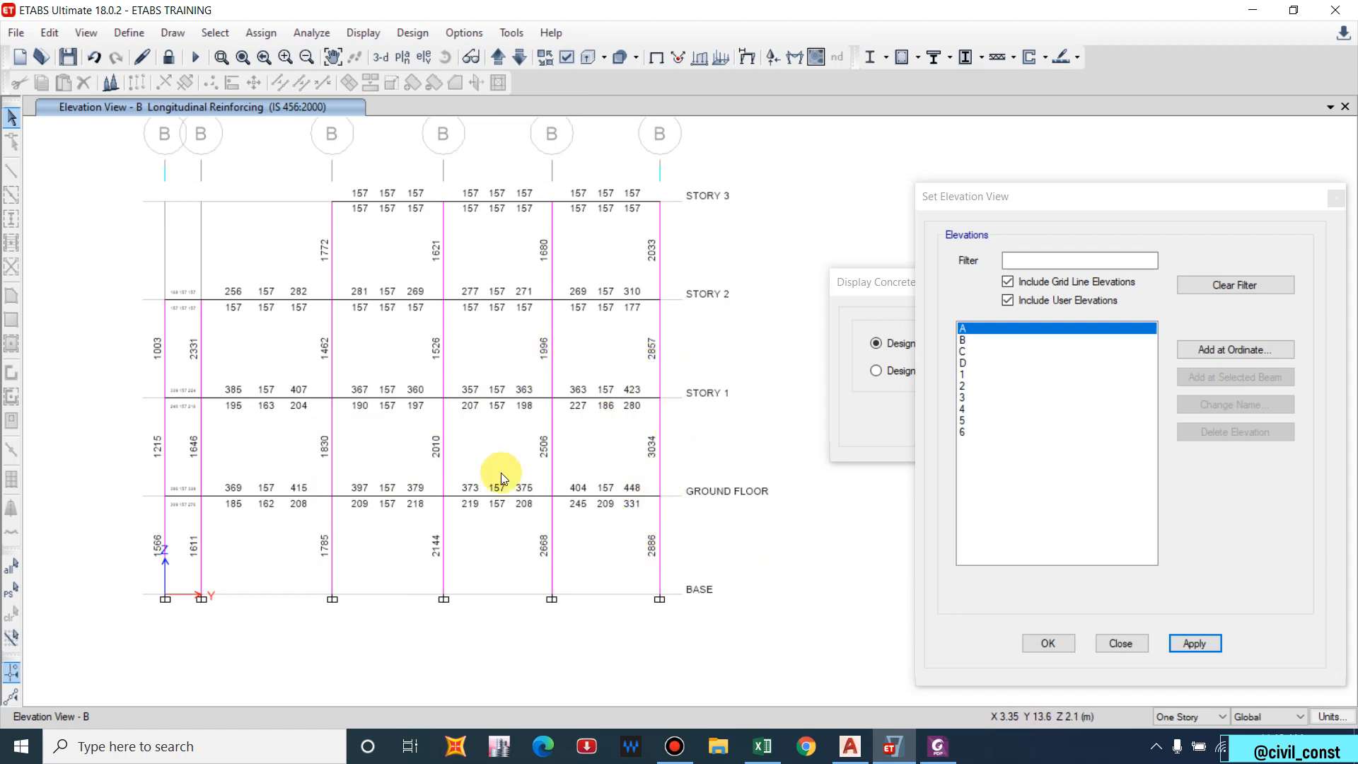
pyautogui.moveTo(415, 392)
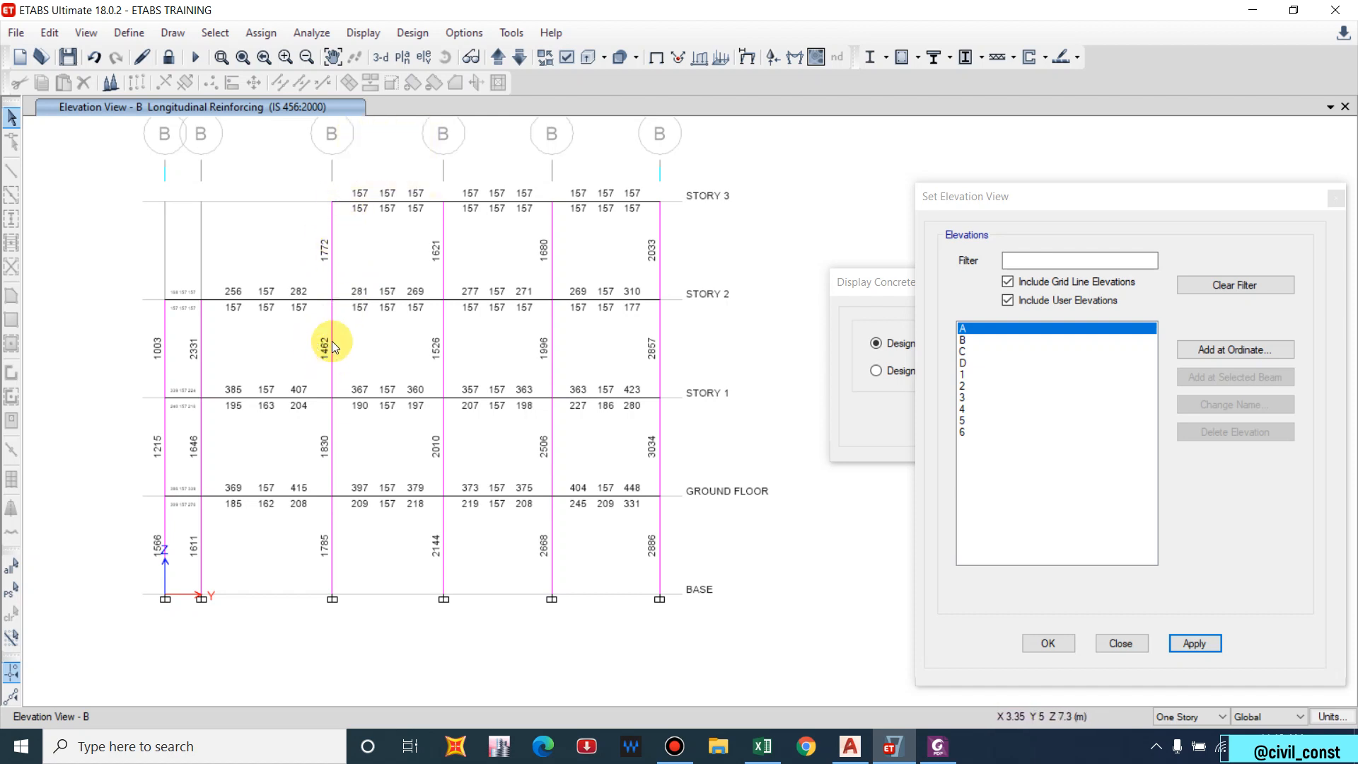
pyautogui.moveTo(334, 338)
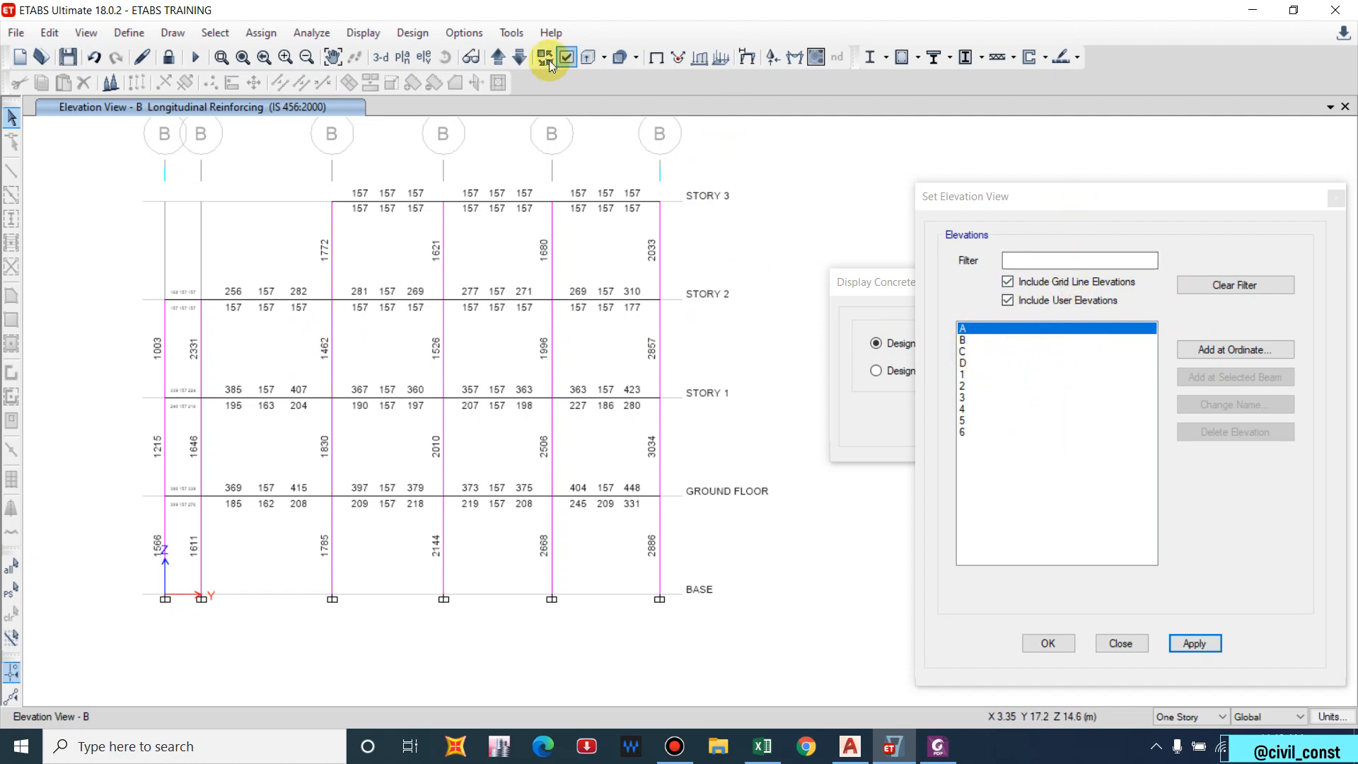
# Step through elevations 1–6 and A–D reviewing reinforcing, ending on elevation C.
pyautogui.click(499, 61)
pyautogui.click(499, 62)
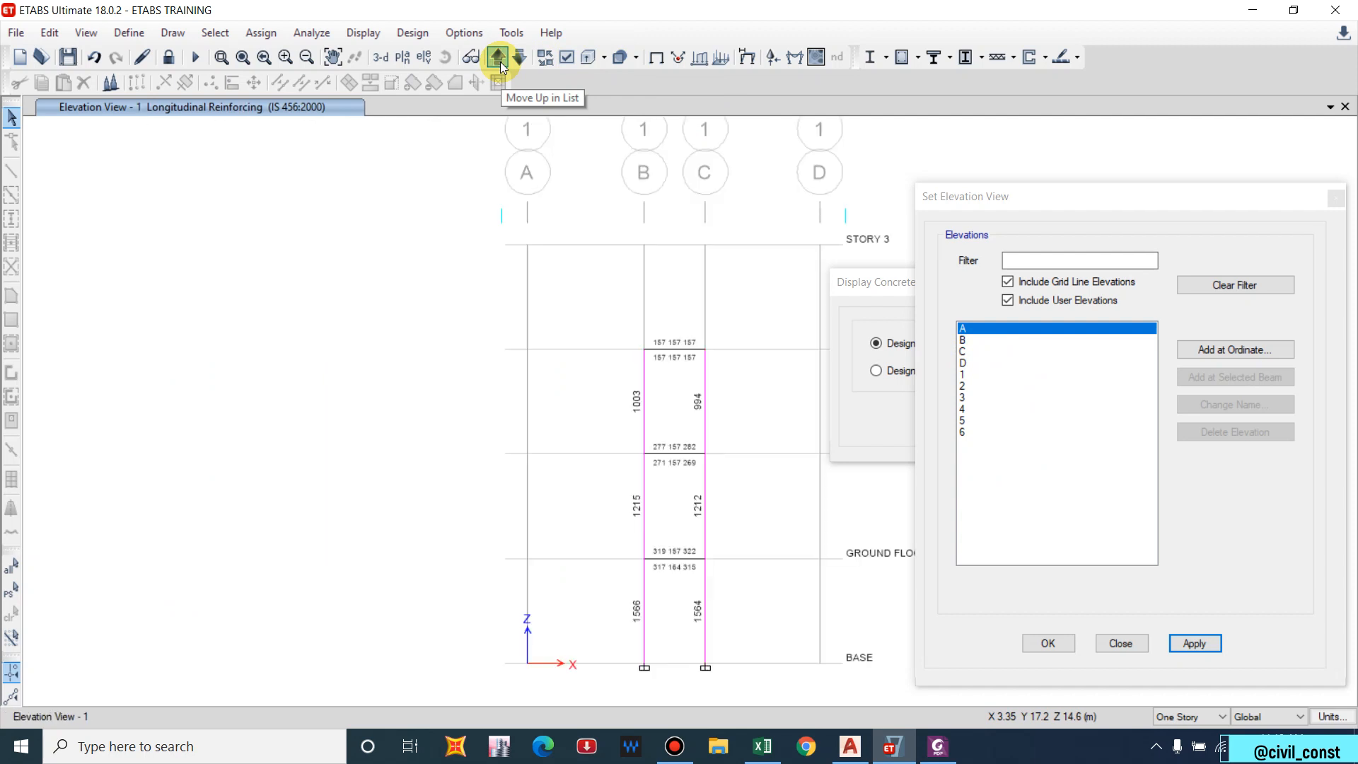
pyautogui.click(499, 61)
pyautogui.click(499, 62)
pyautogui.click(499, 62)
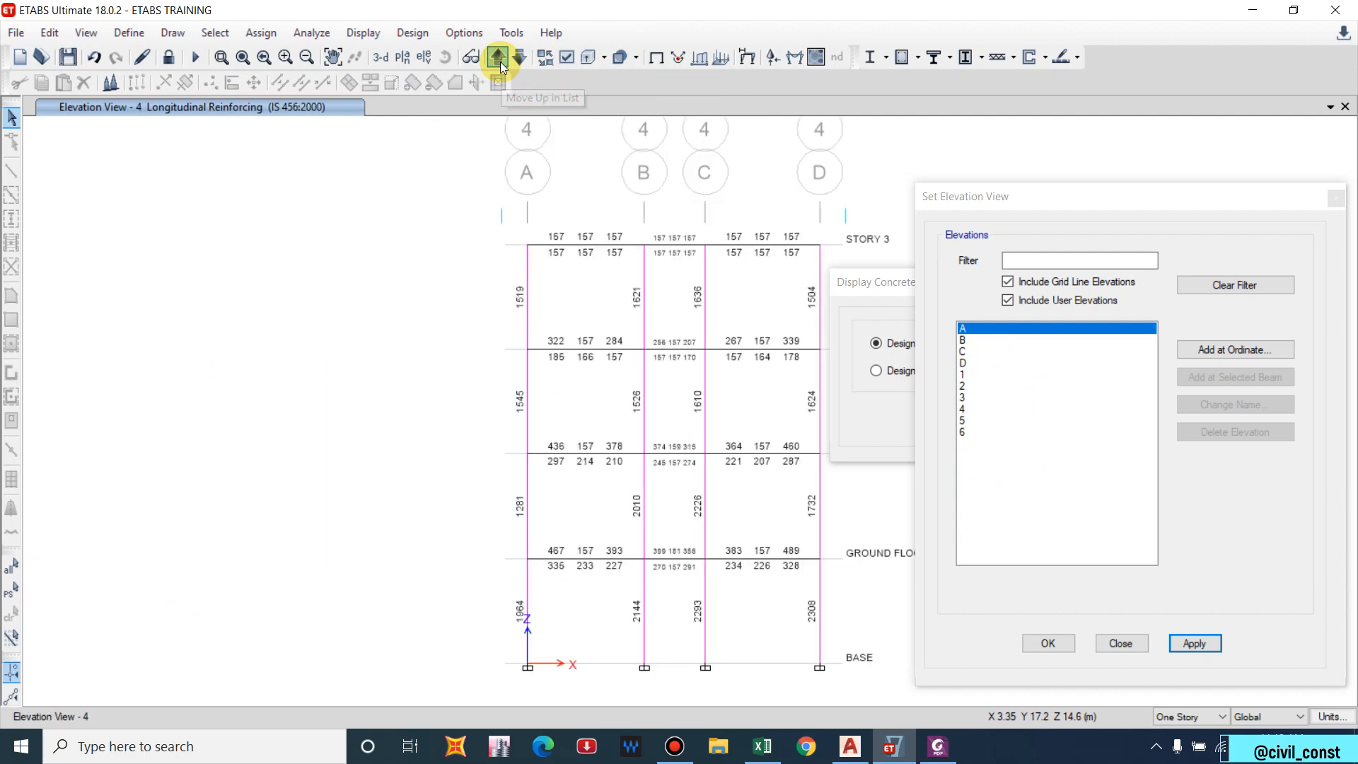
pyautogui.click(499, 62)
pyautogui.click(499, 61)
pyautogui.click(499, 61)
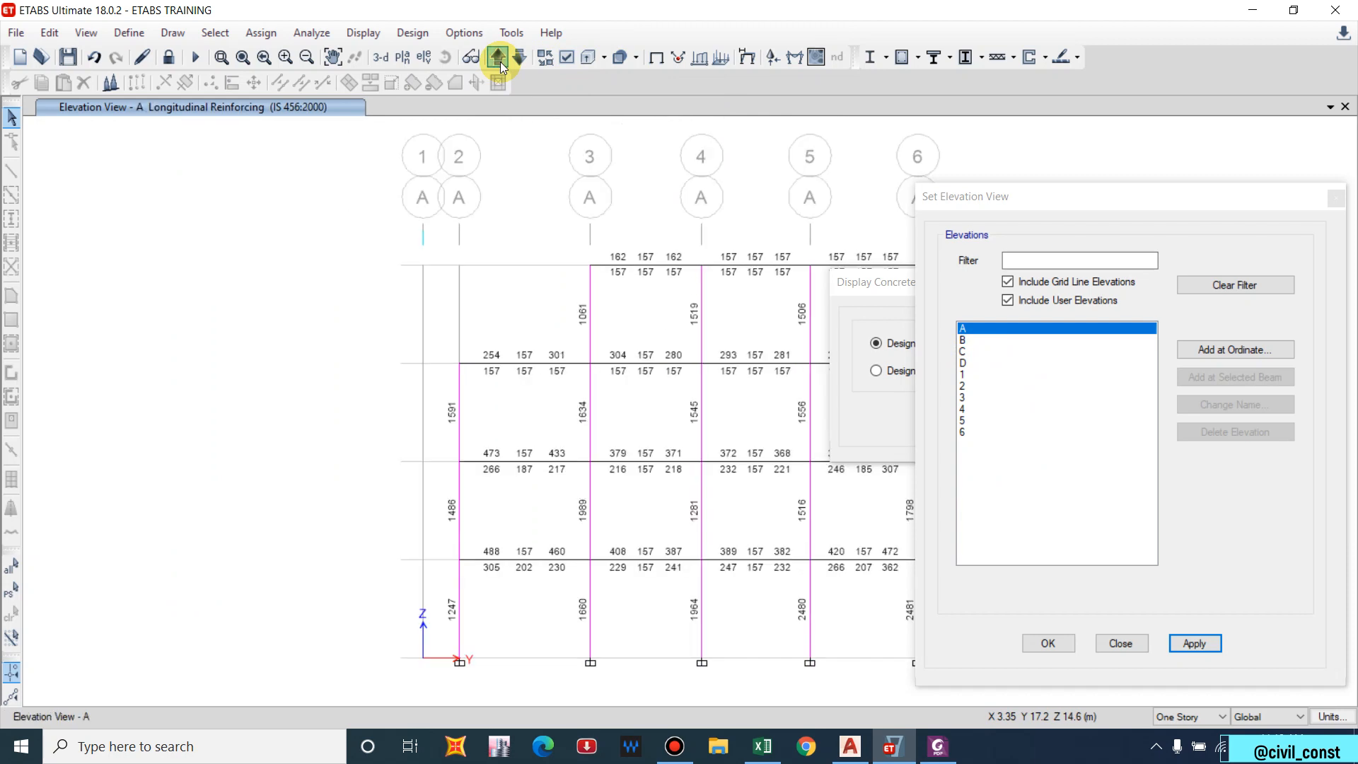
pyautogui.click(499, 62)
pyautogui.click(499, 61)
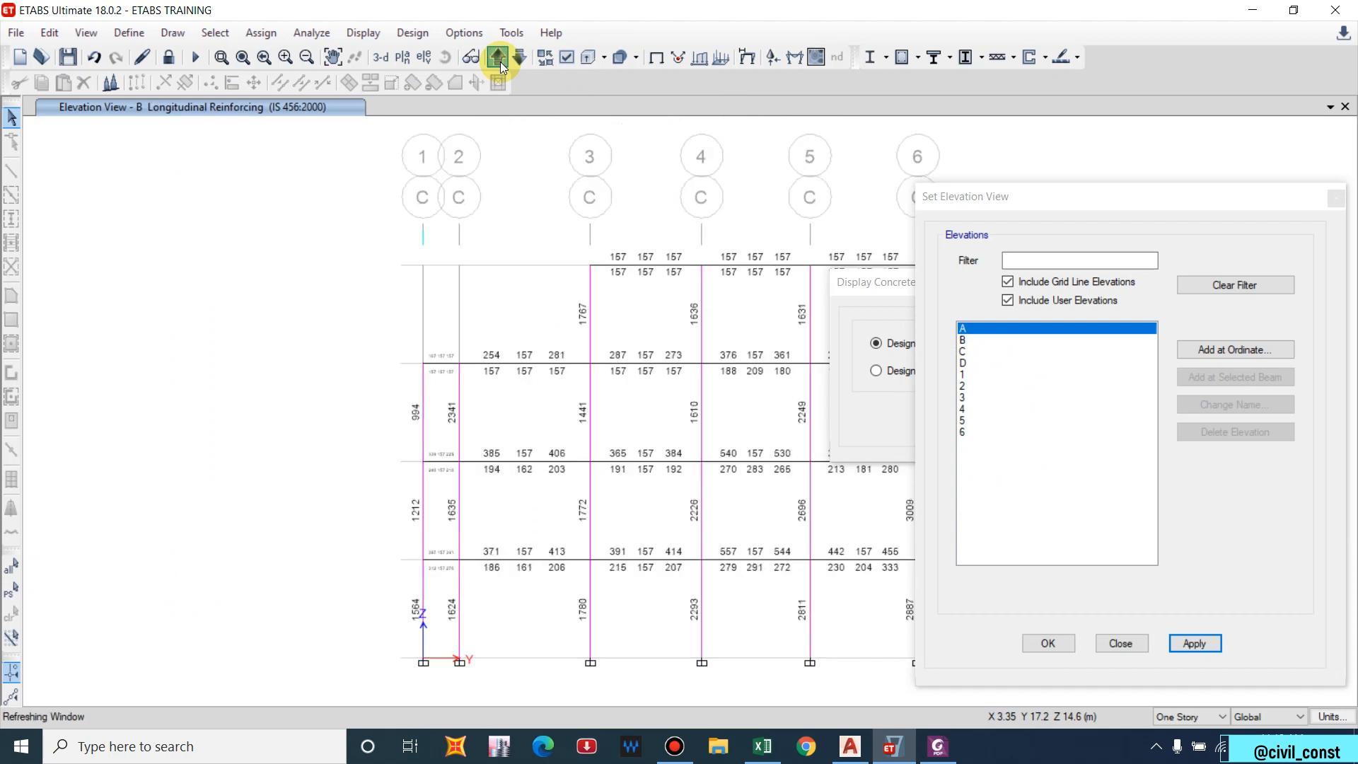
pyautogui.click(499, 62)
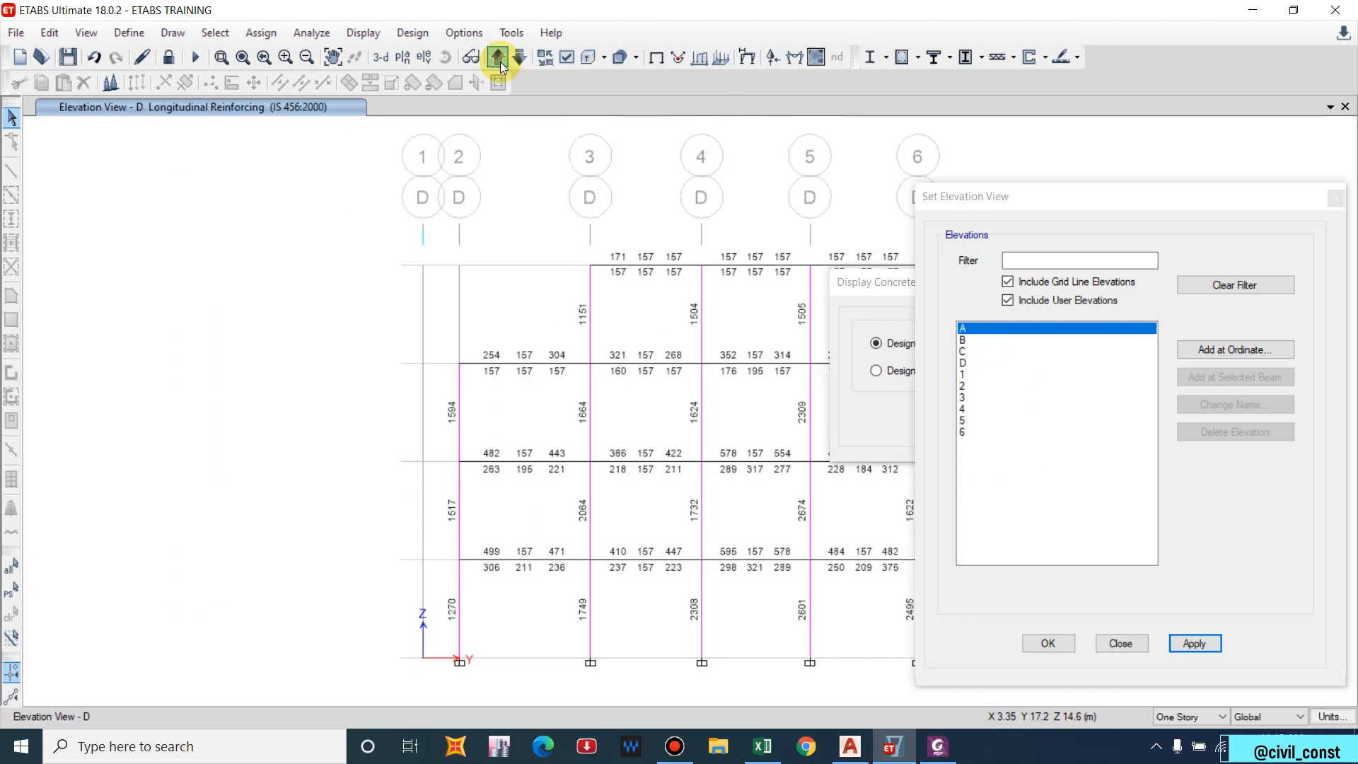
pyautogui.click(520, 58)
pyautogui.moveTo(654, 351); pyautogui.dragTo(584, 337)
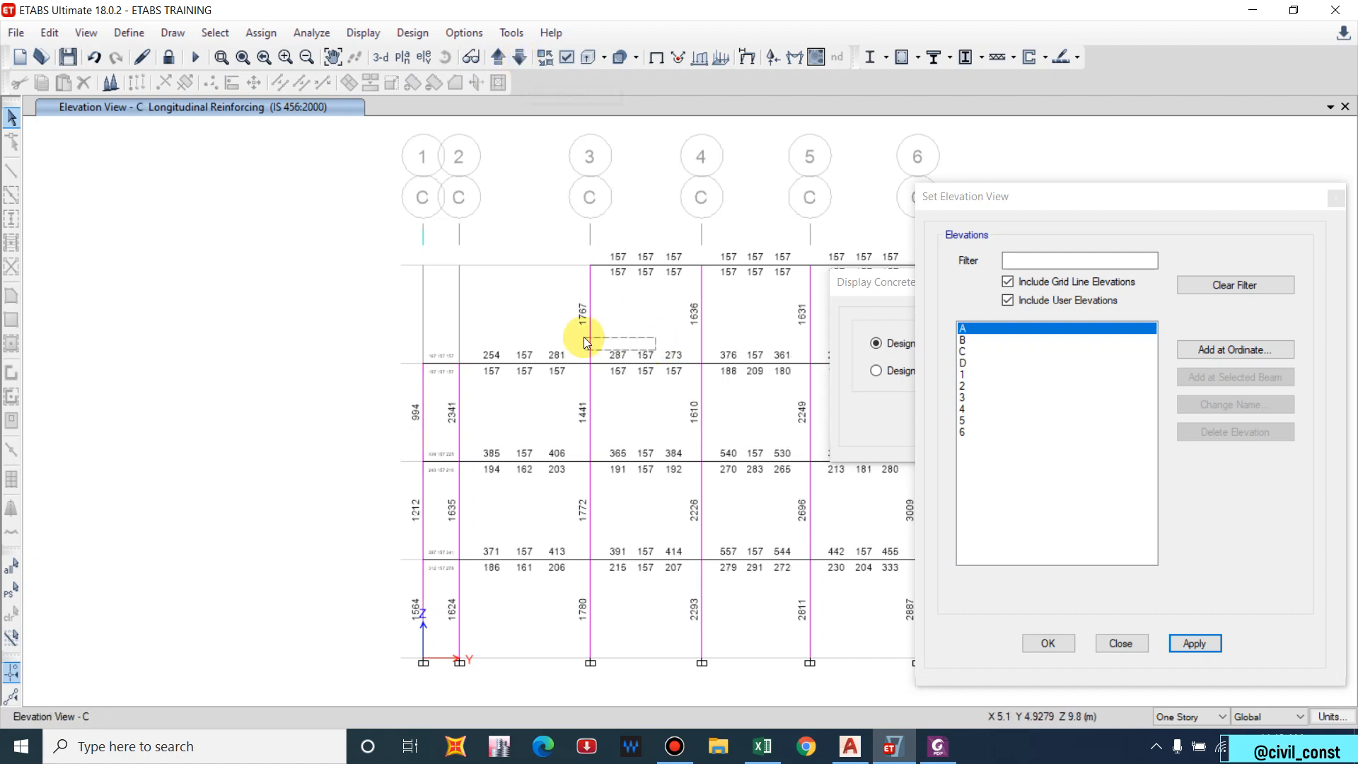
pyautogui.moveTo(644, 377); pyautogui.dragTo(414, 333, button='middle')
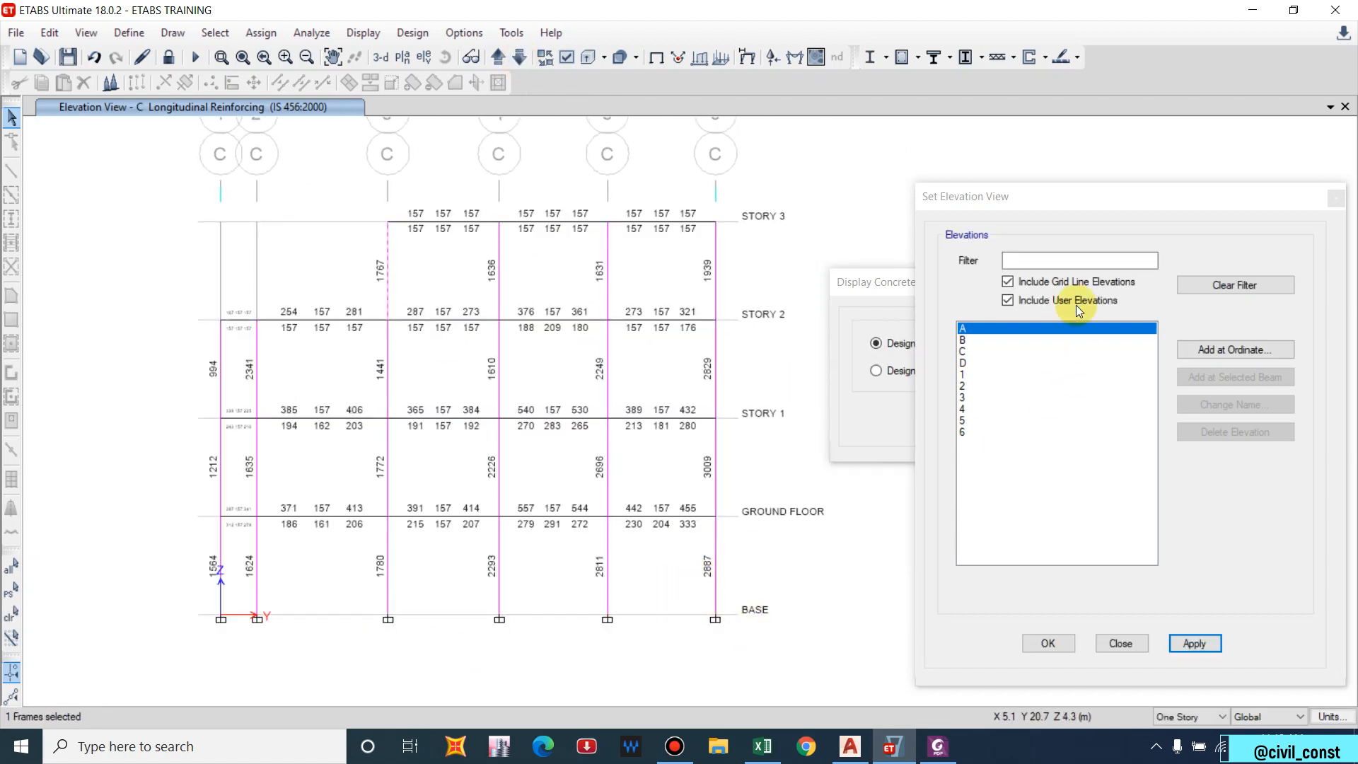
# Close the Set Elevation View and design results dialogs and unlock the model.
pyautogui.click(1336, 198)
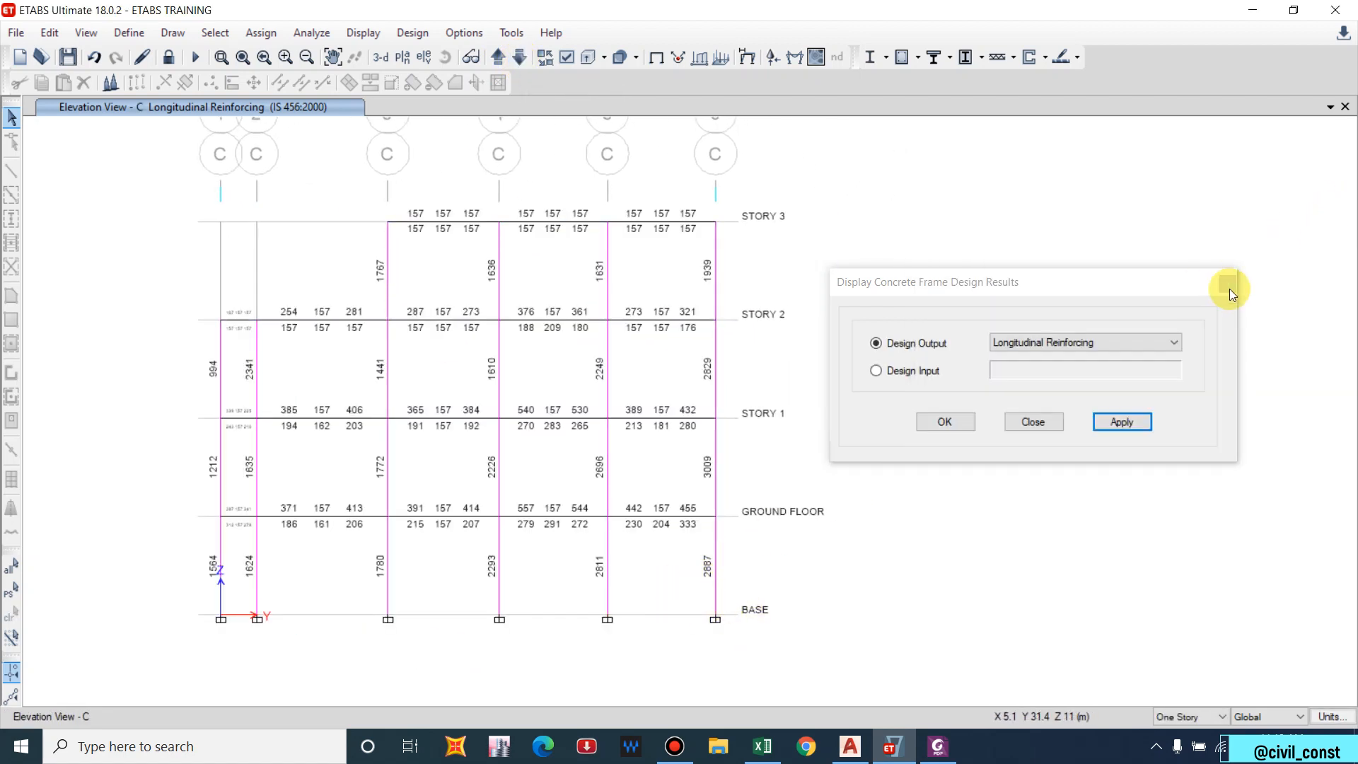
pyautogui.click(1227, 284)
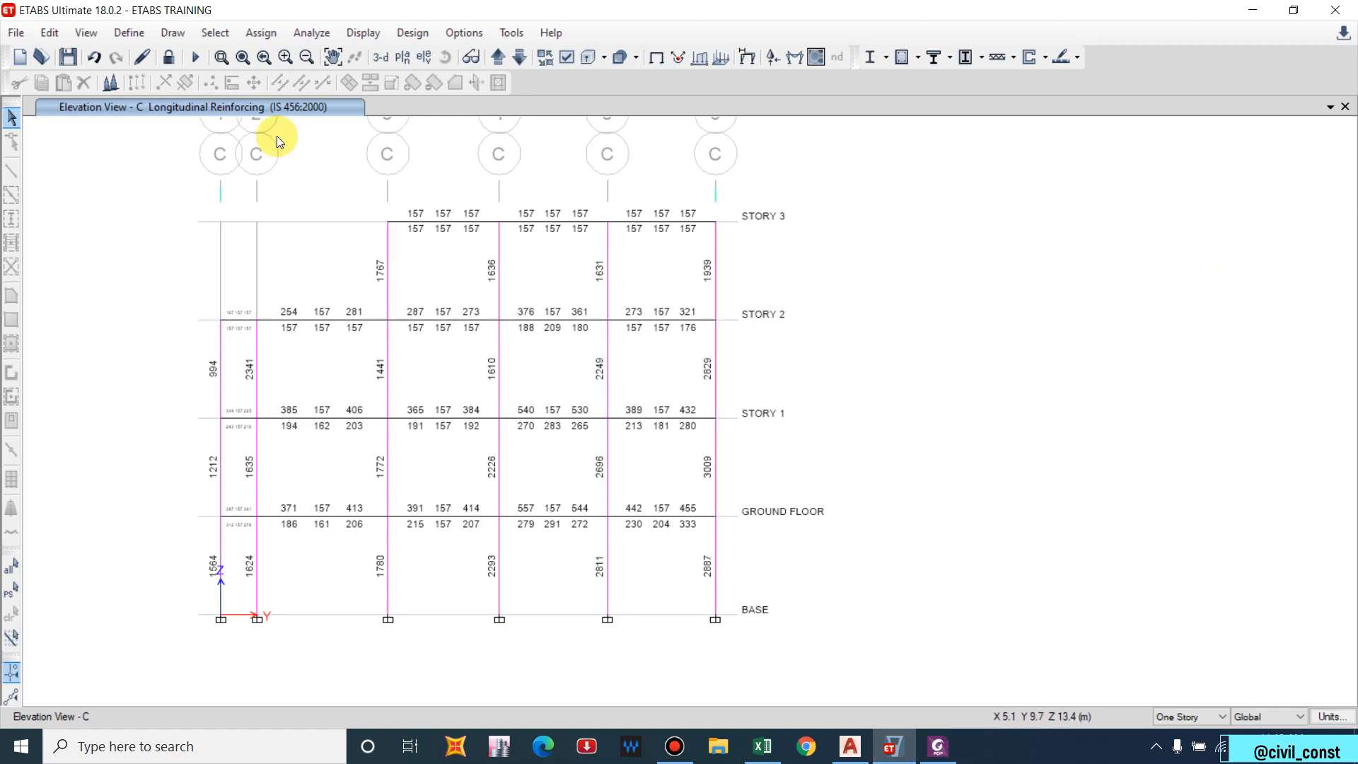
pyautogui.click(168, 58)
# Confirm unlocking and open the reinforcement data of the Column 300*300 section.
pyautogui.click(701, 439)
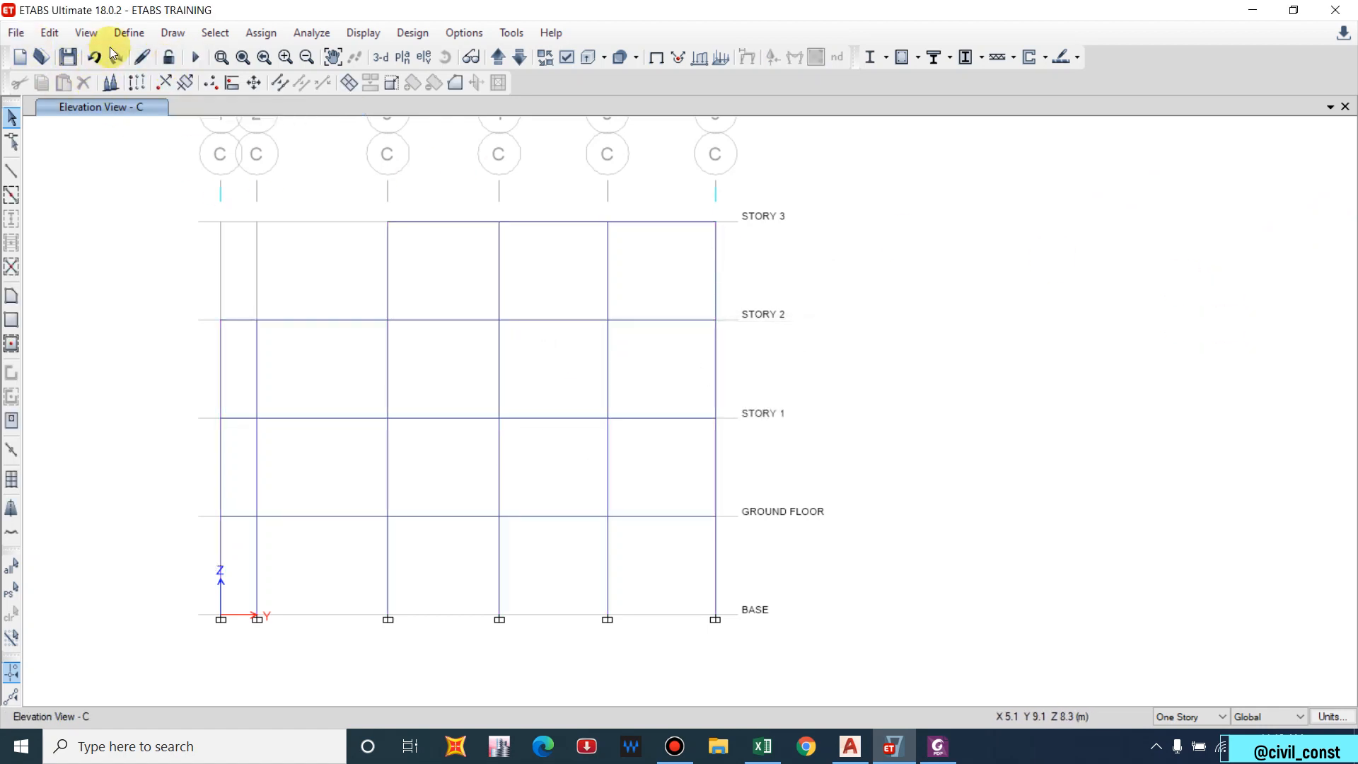
pyautogui.click(129, 32)
pyautogui.moveTo(212, 75)
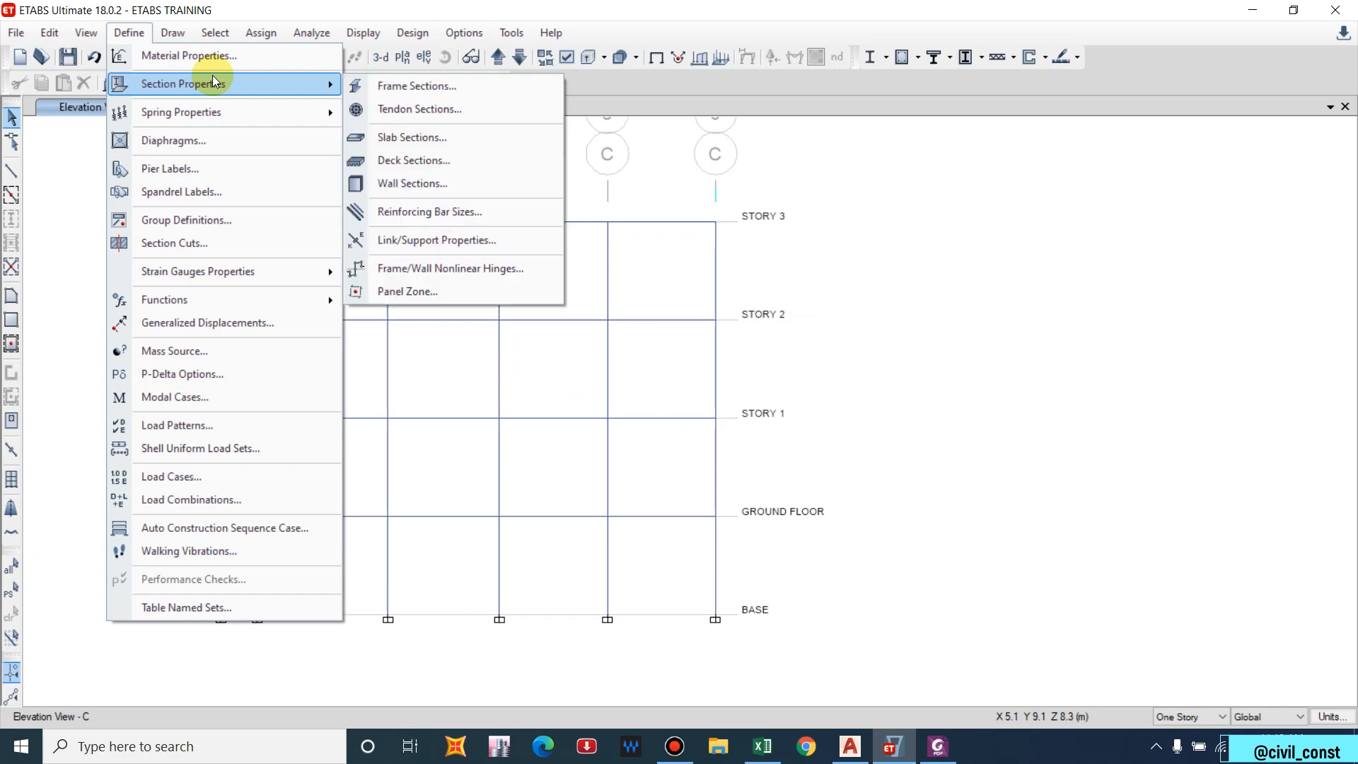
pyautogui.click(494, 85)
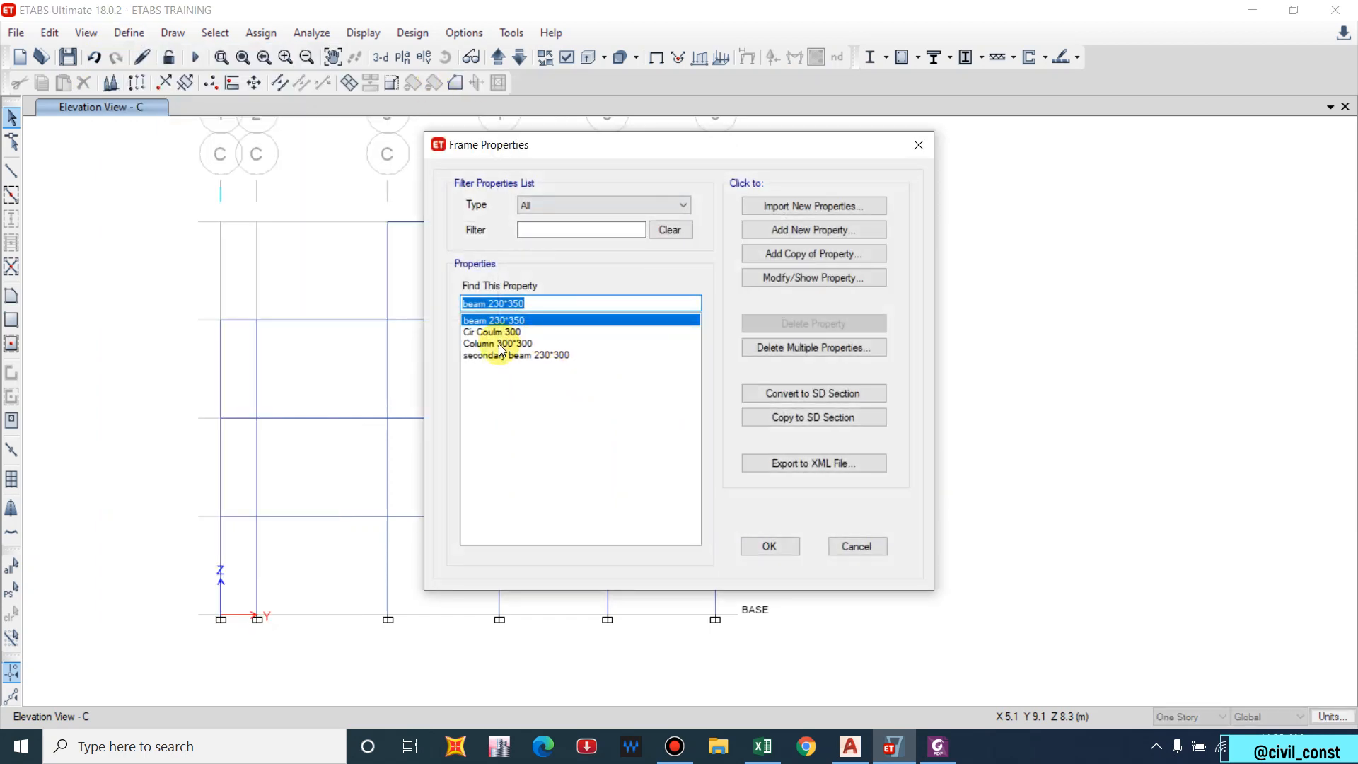
pyautogui.click(500, 346)
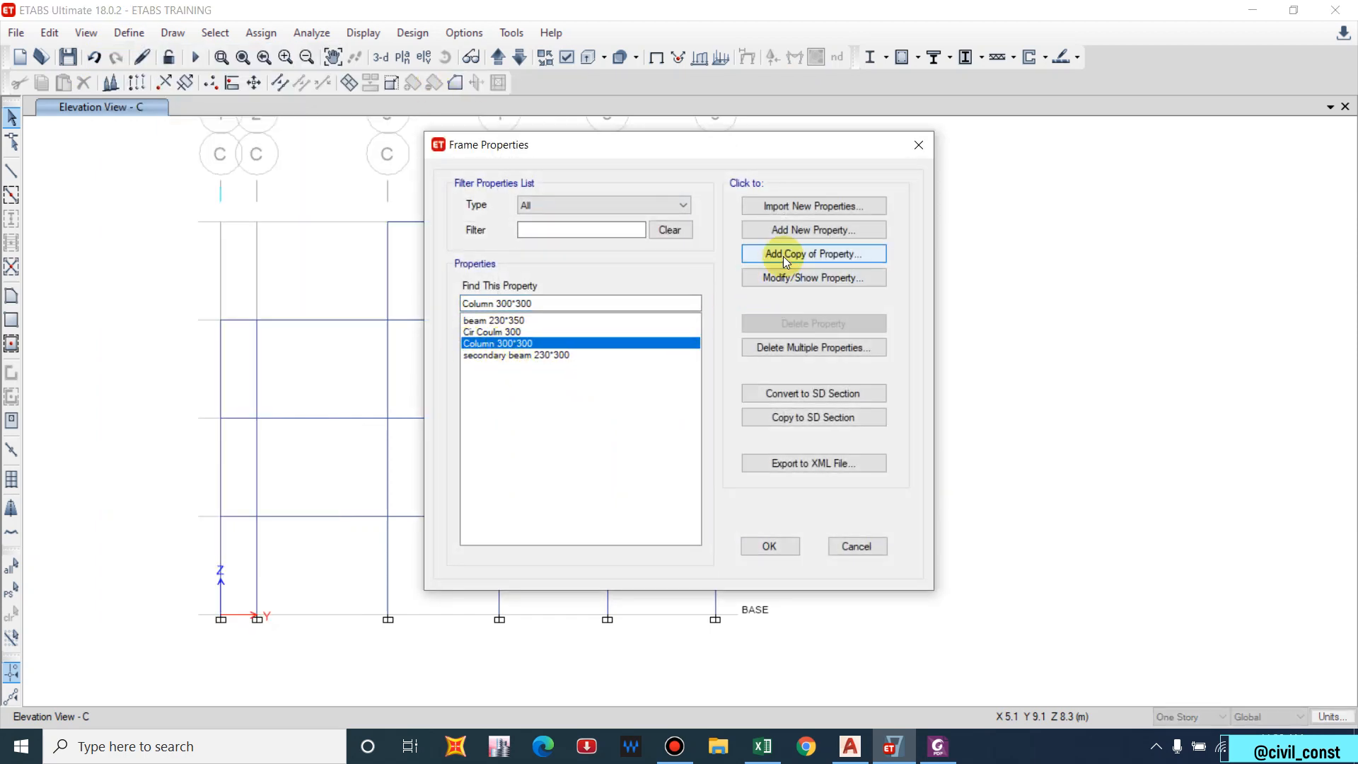
pyautogui.click(779, 277)
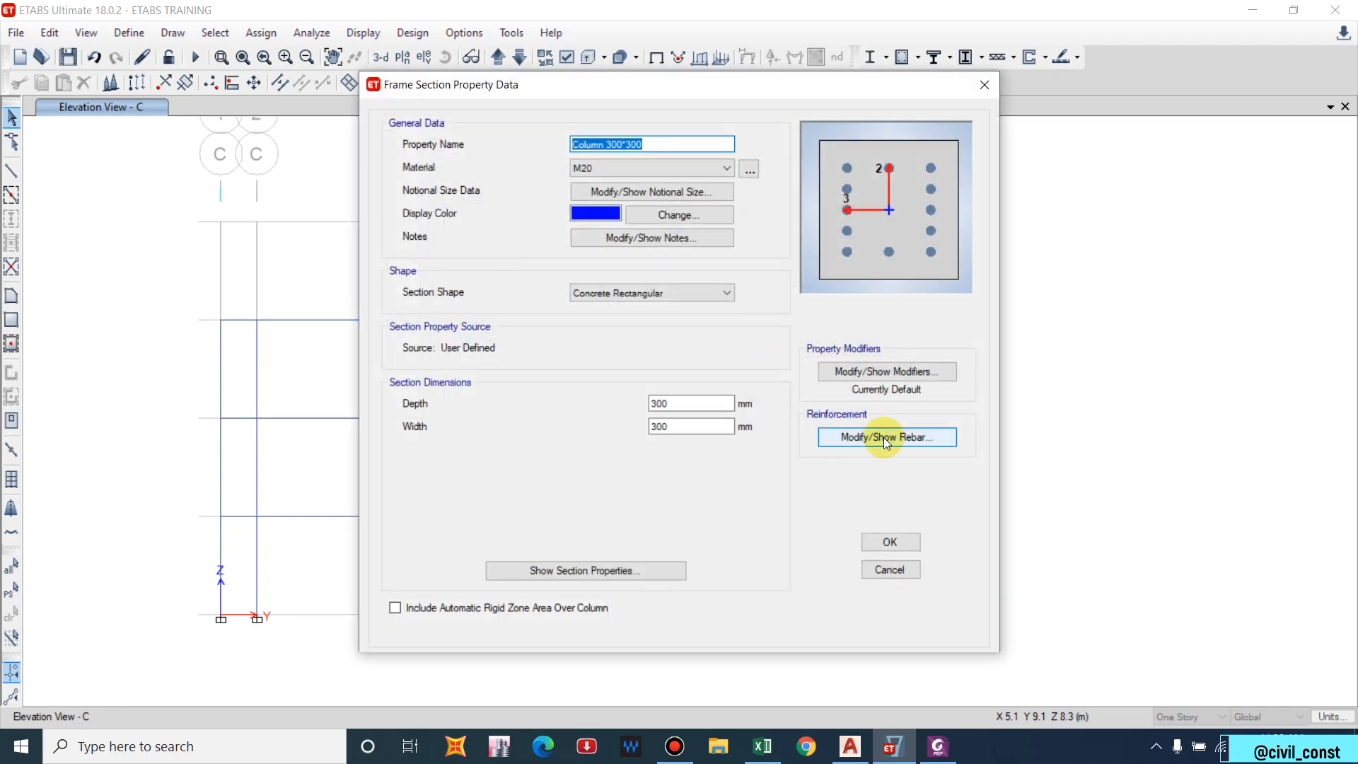
pyautogui.click(876, 441)
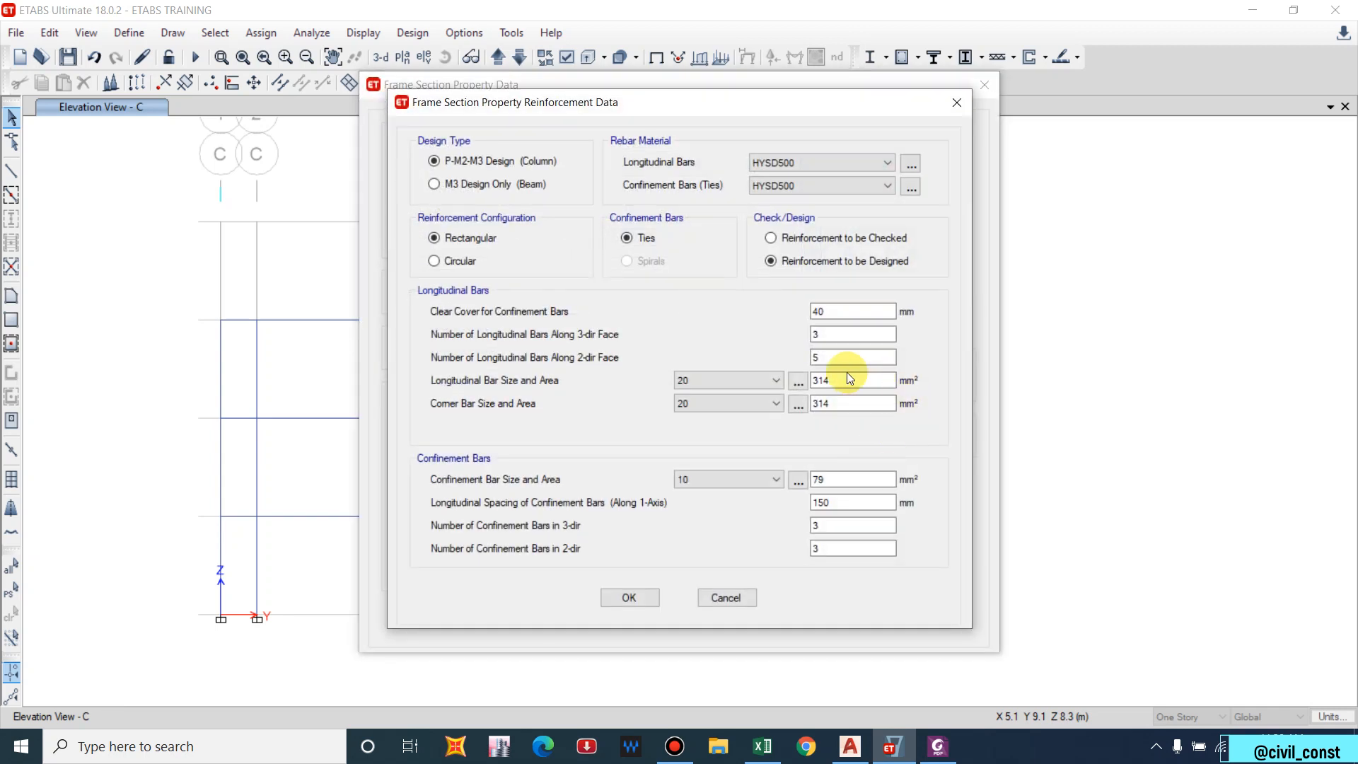
# Give Column 300*300 3 bars on the 2-dir face, 12 mm bars, 16 mm corners, 8 mm ties.
pyautogui.click(831, 313)
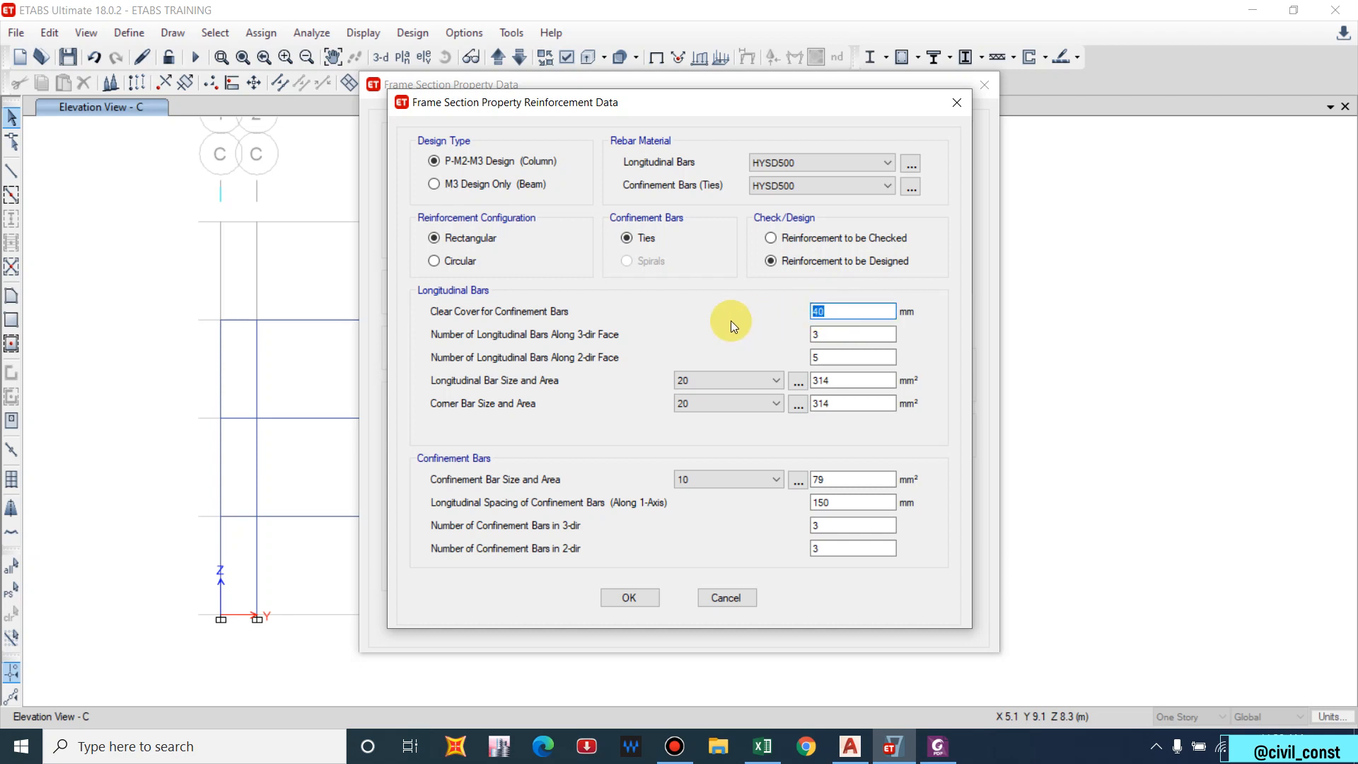
pyautogui.doubleClick(819, 334)
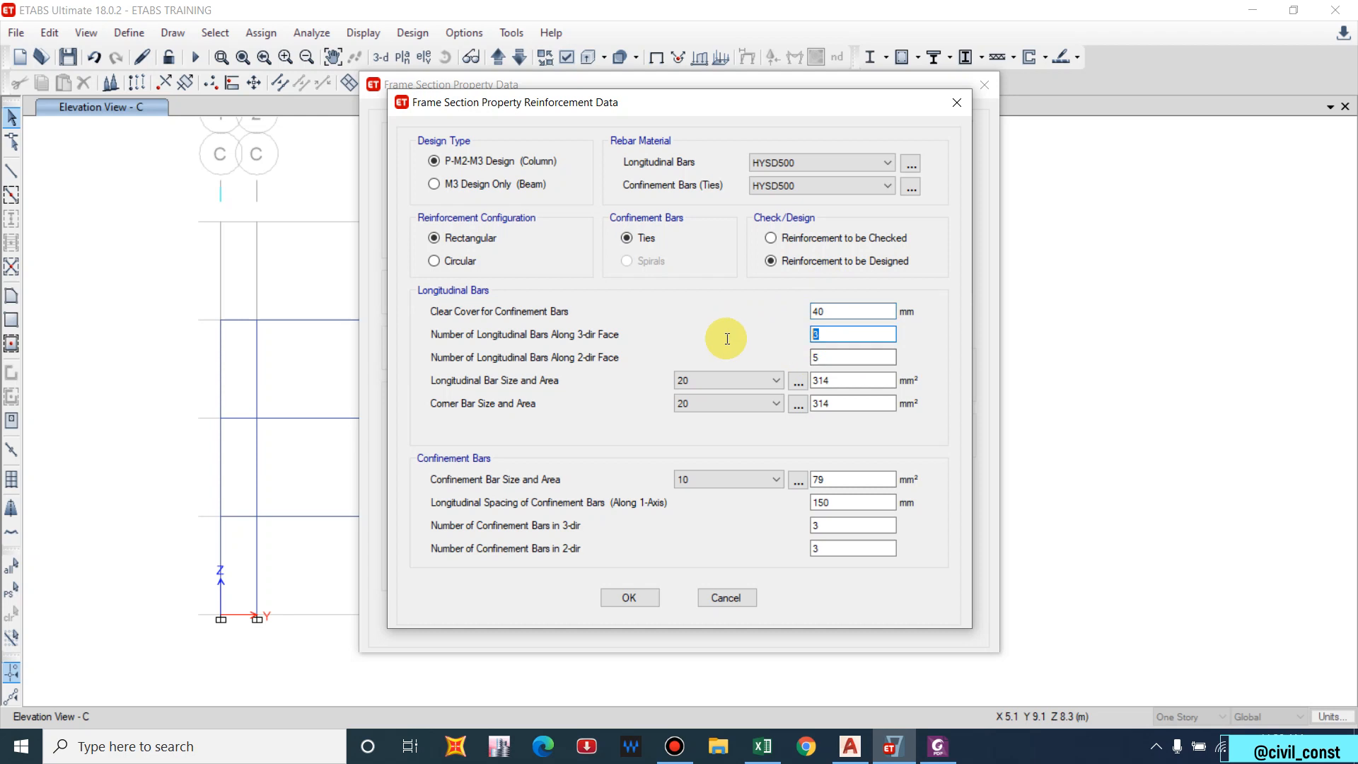
pyautogui.doubleClick(838, 359)
pyautogui.write('3')
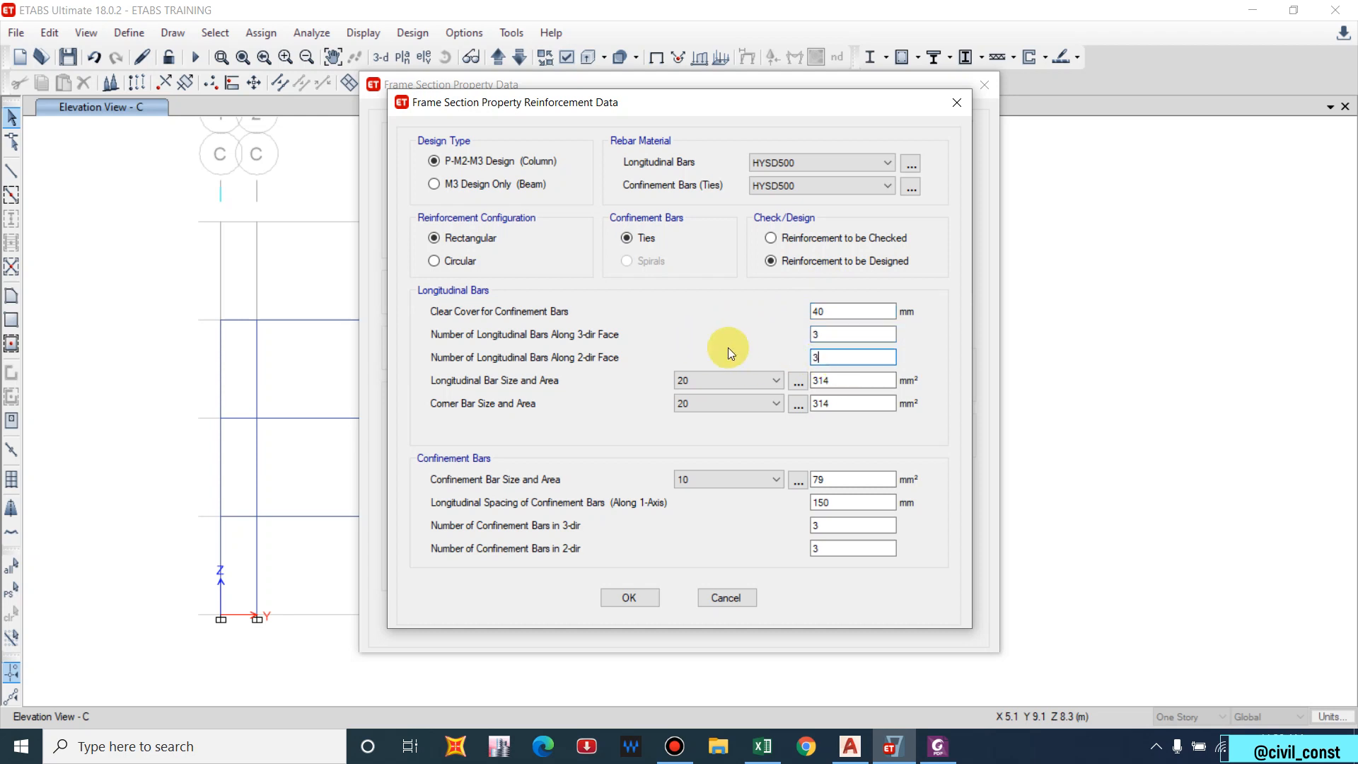
pyautogui.click(749, 382)
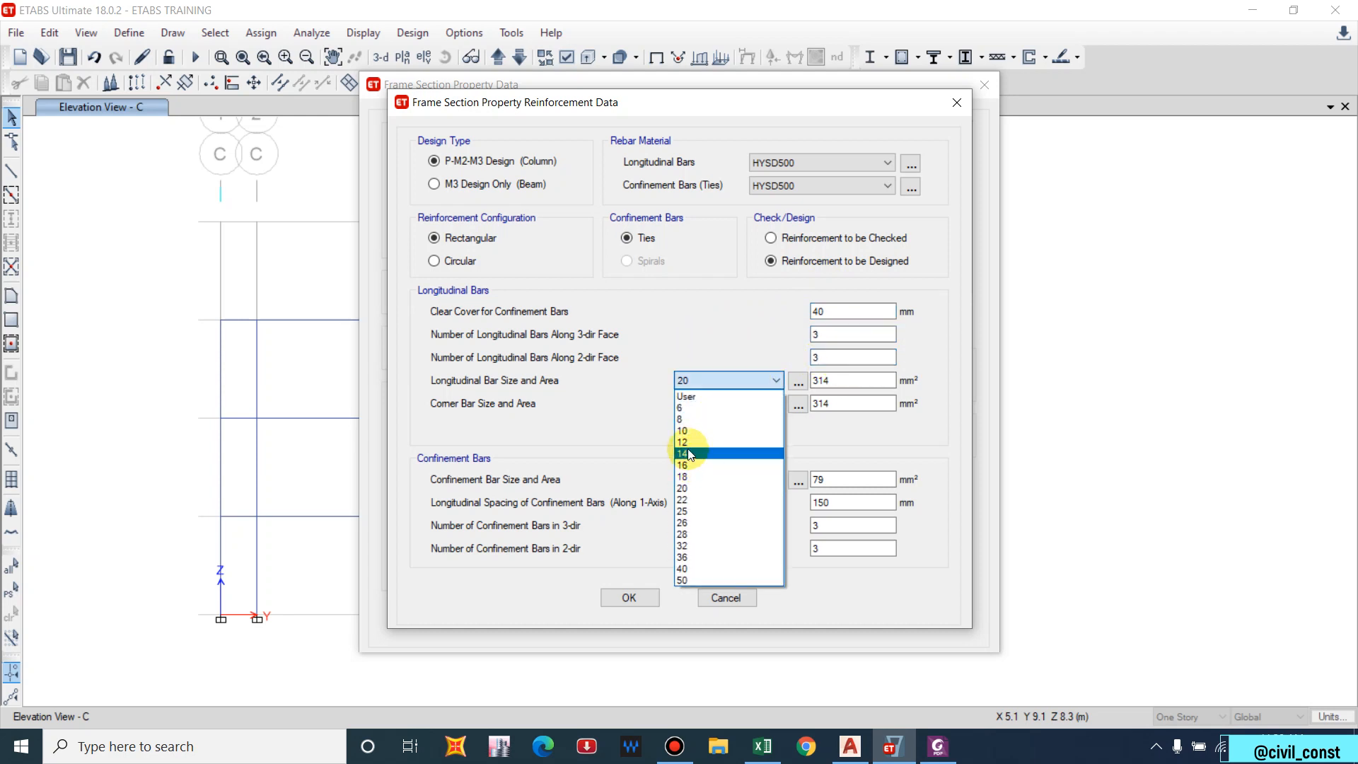
pyautogui.press('Escape')
pyautogui.click(707, 402)
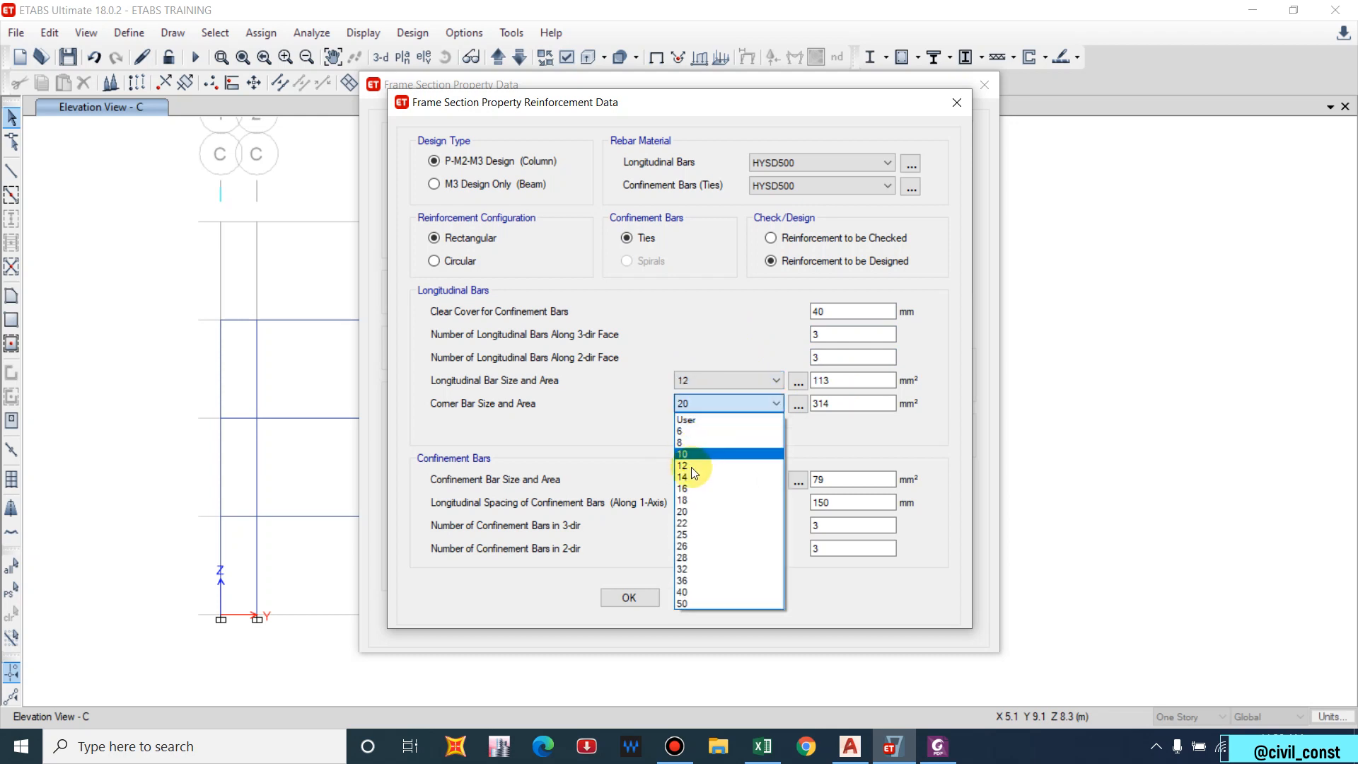
pyautogui.click(710, 488)
pyautogui.click(715, 484)
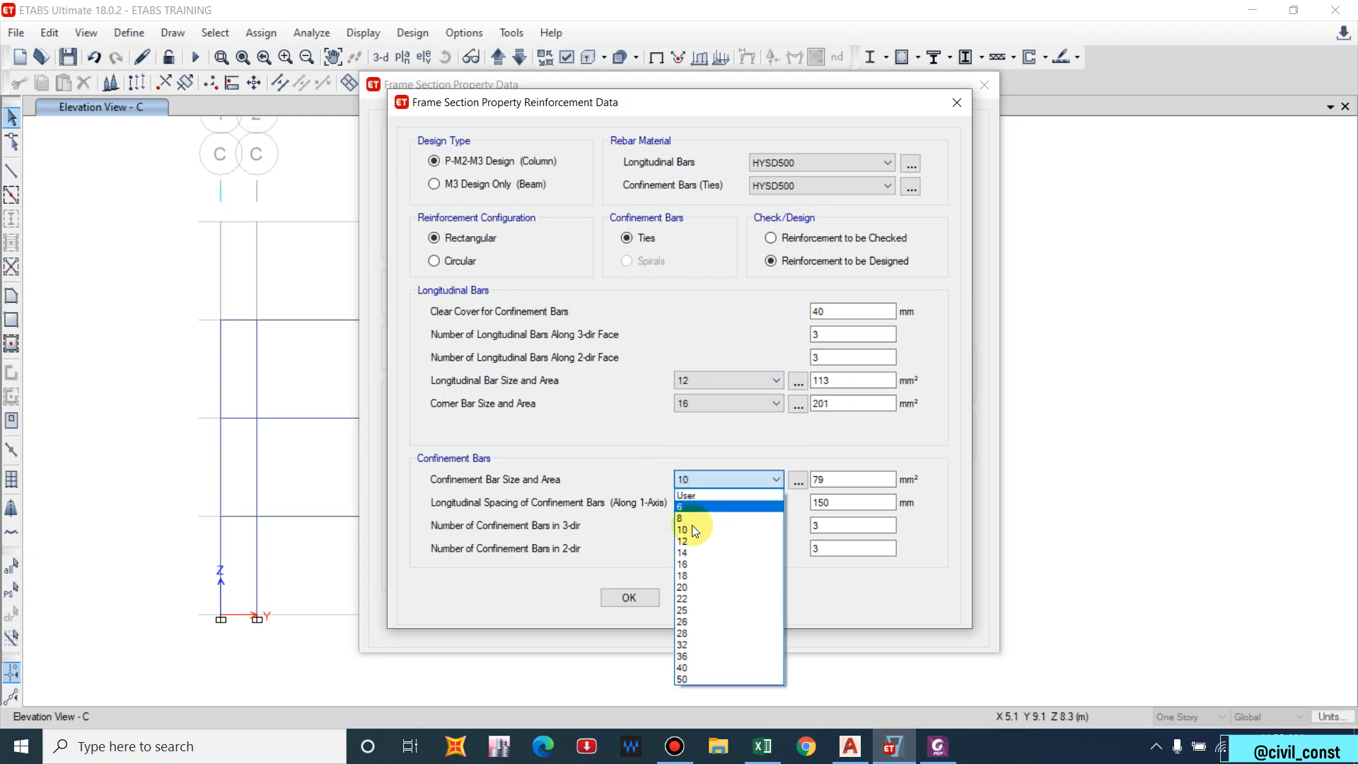
pyautogui.click(686, 519)
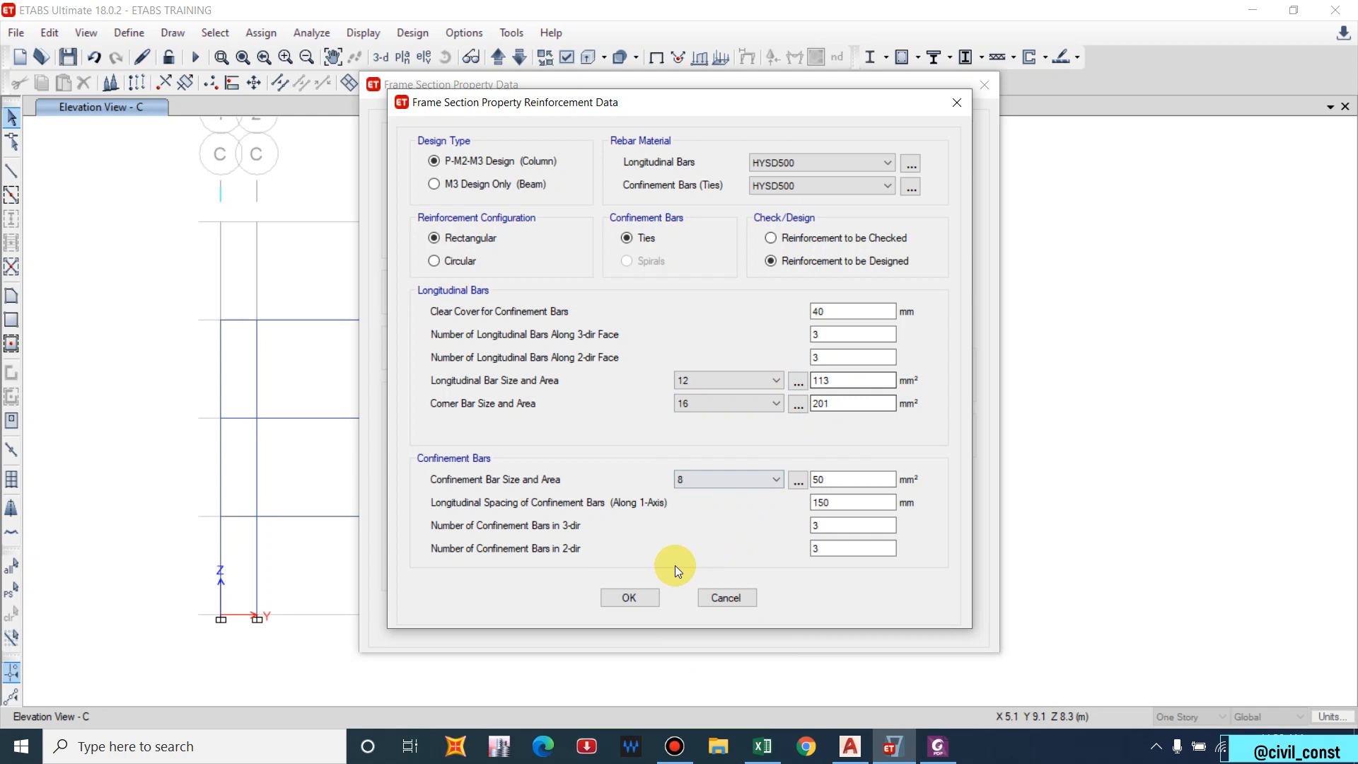
pyautogui.click(636, 594)
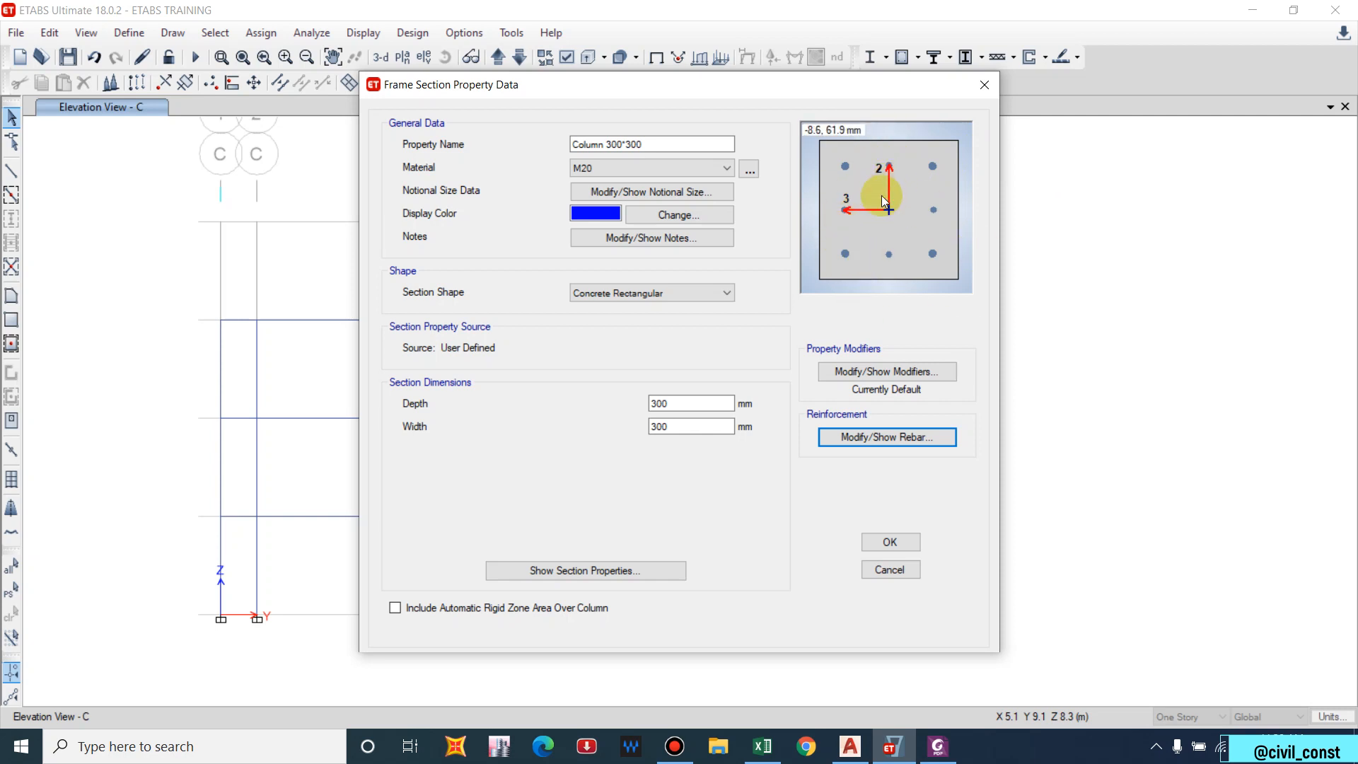
pyautogui.click(890, 541)
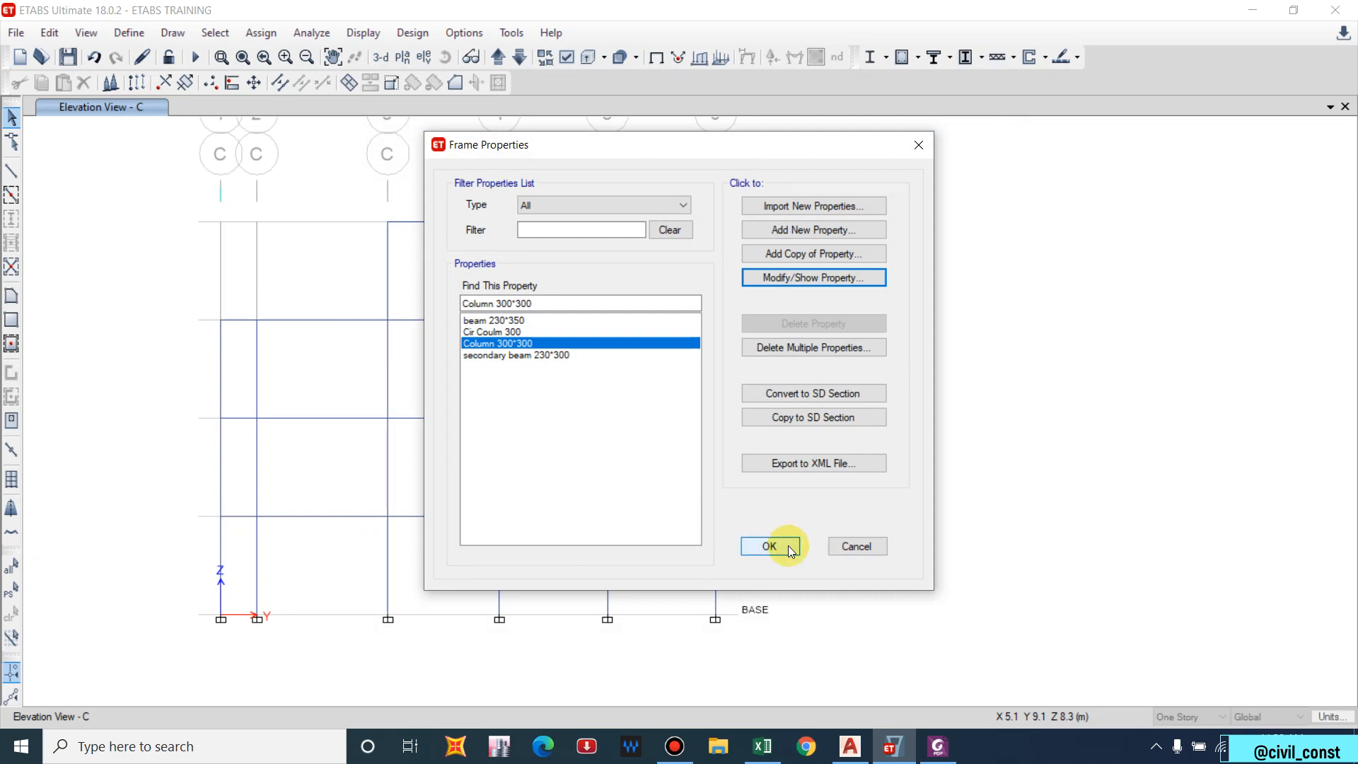
# Recheck the Column 300*300 reinforcement settings.
pyautogui.click(770, 282)
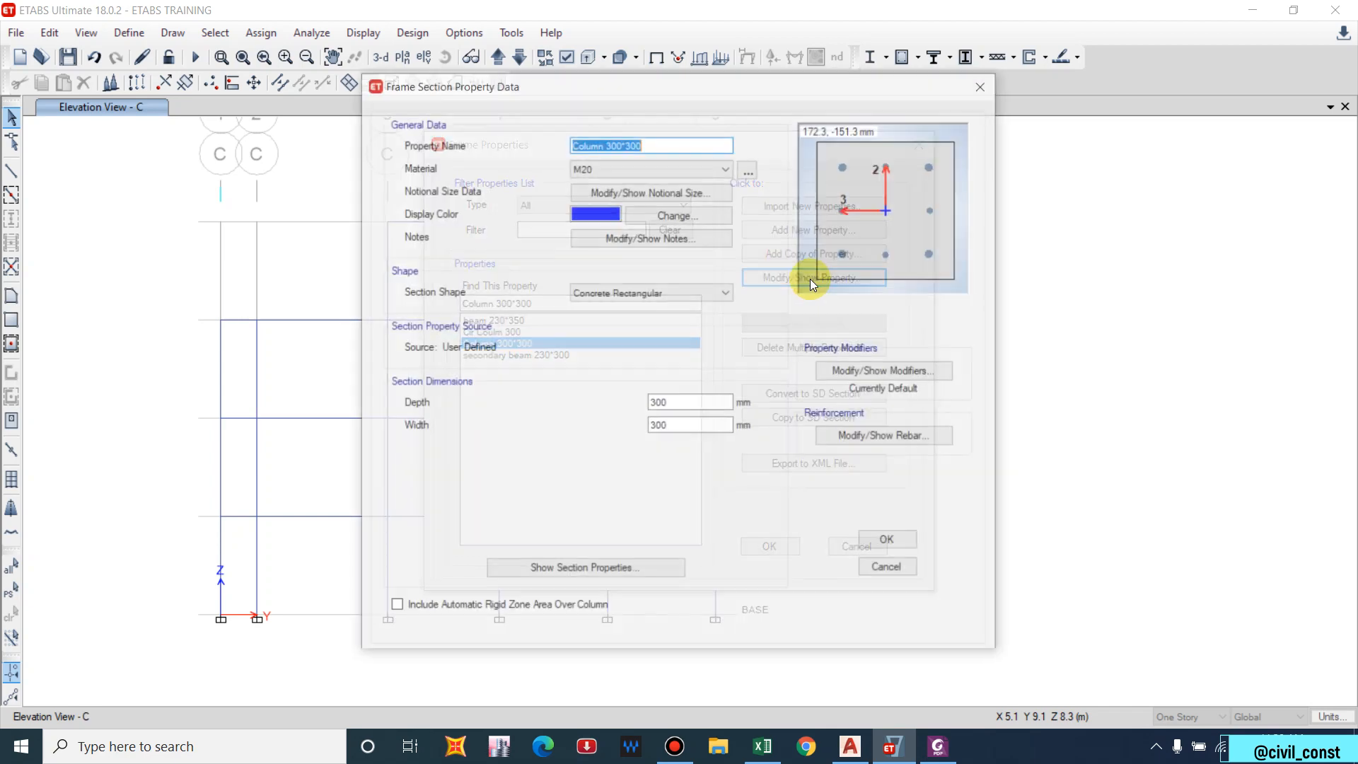
pyautogui.click(868, 434)
pyautogui.press('Escape')
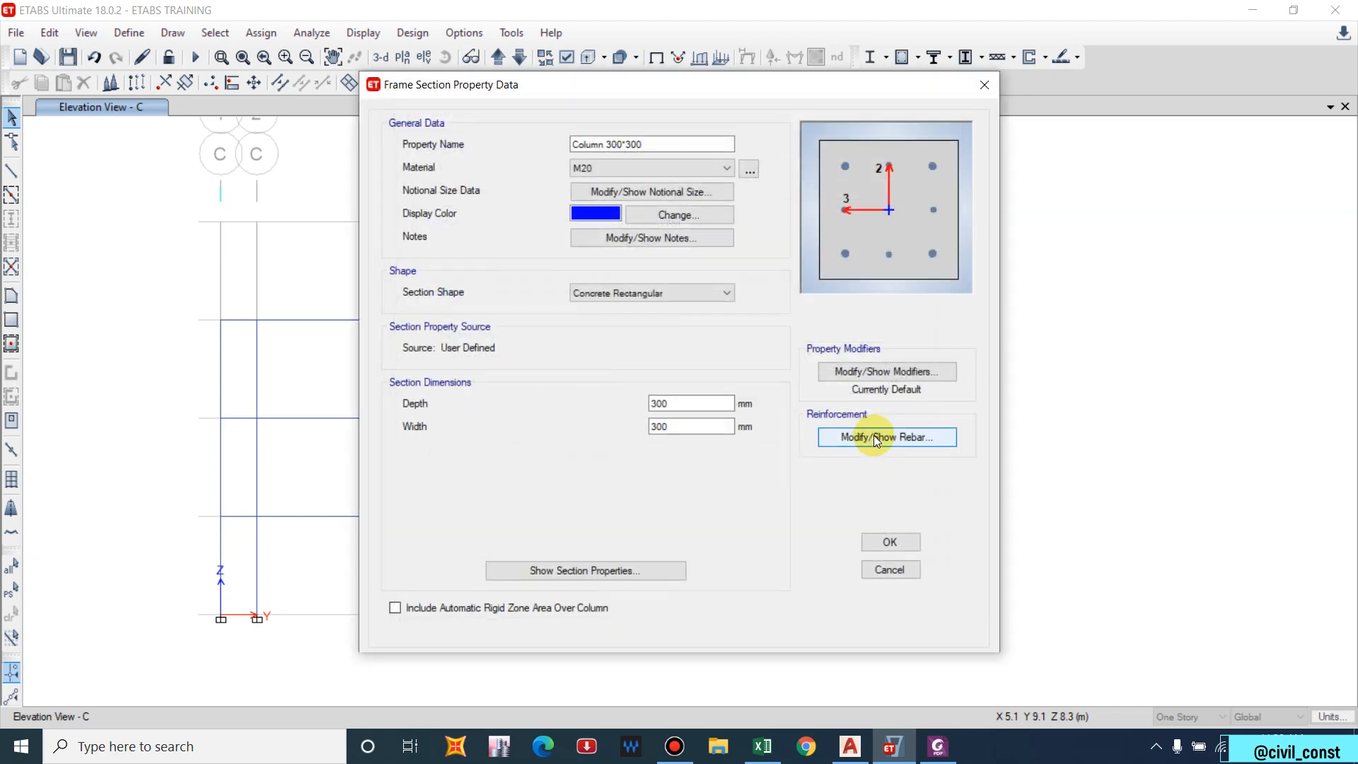
pyautogui.press('Escape')
# Set Cir Coulm 300 to 12 mm longitudinal bars and save the section changes.
pyautogui.click(633, 335)
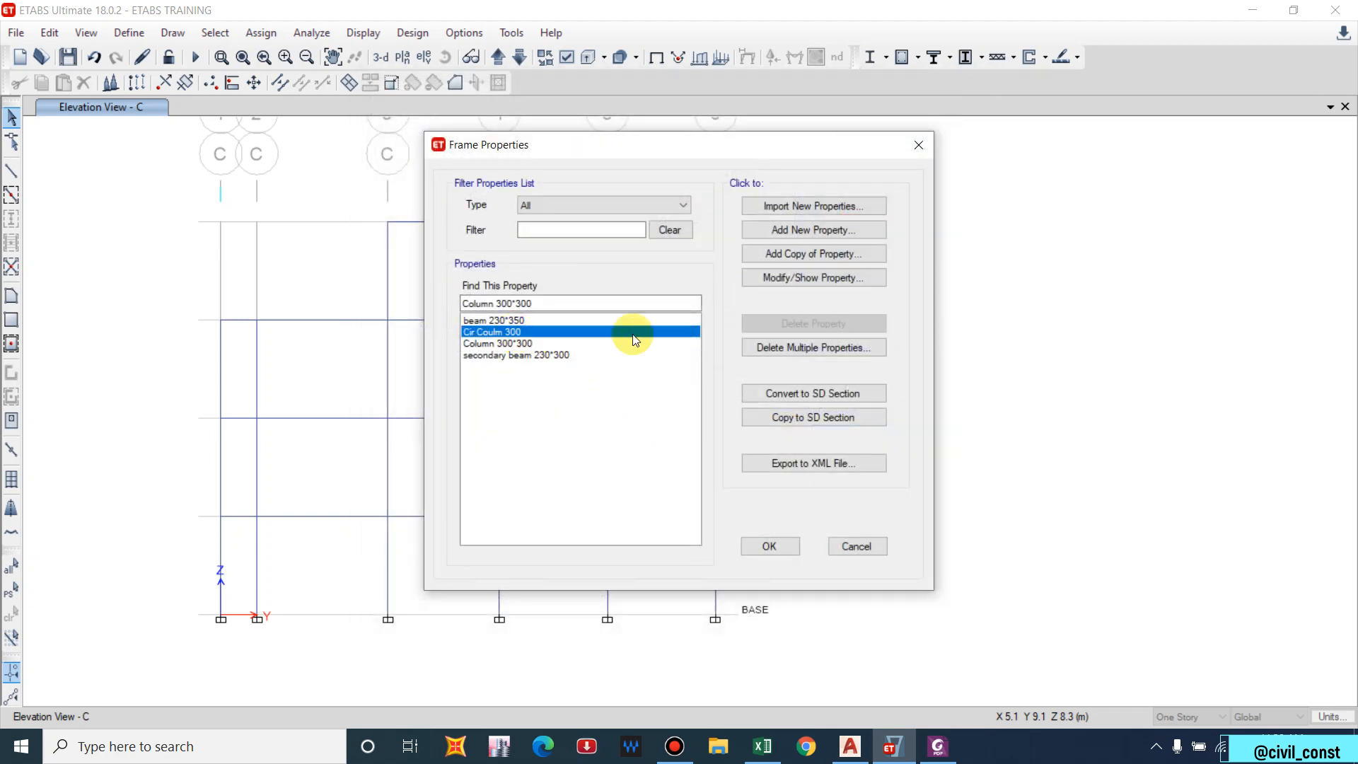
pyautogui.click(834, 277)
pyautogui.click(864, 436)
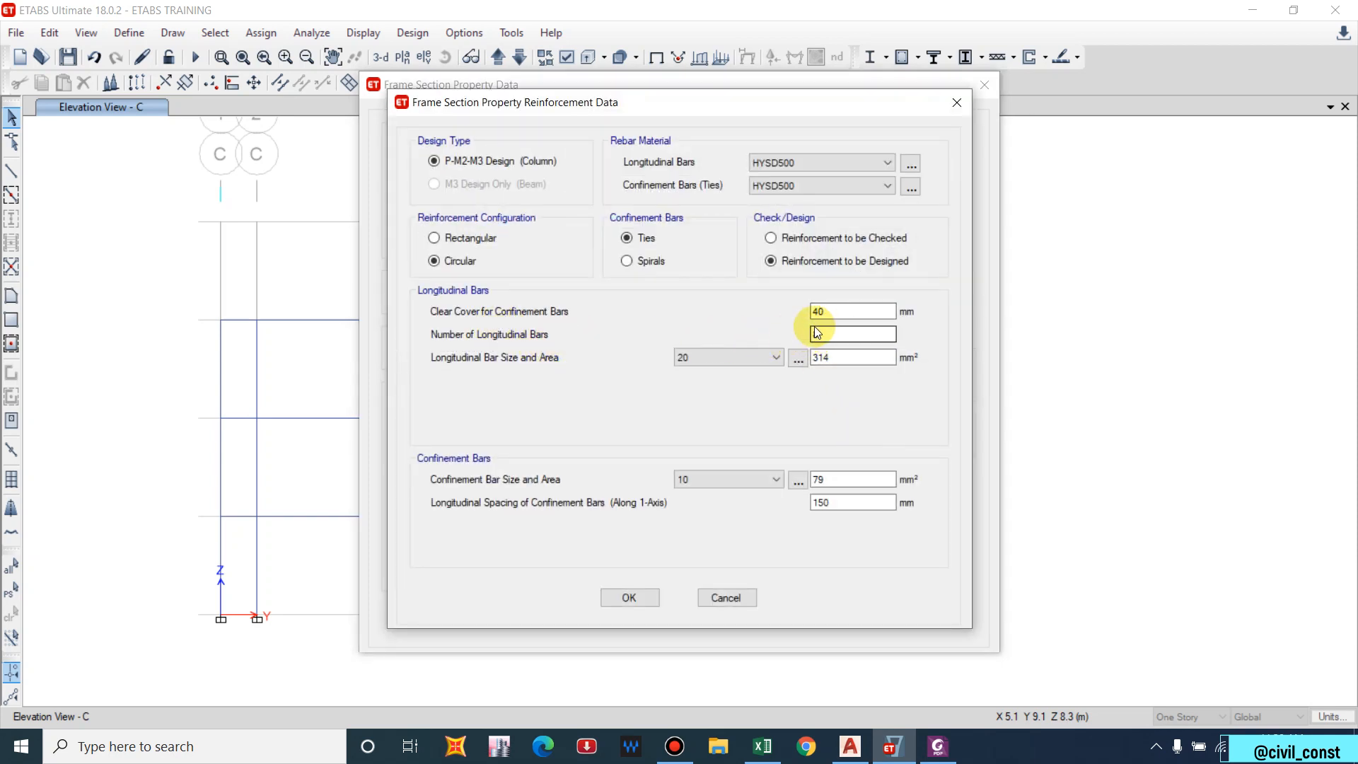
pyautogui.click(750, 358)
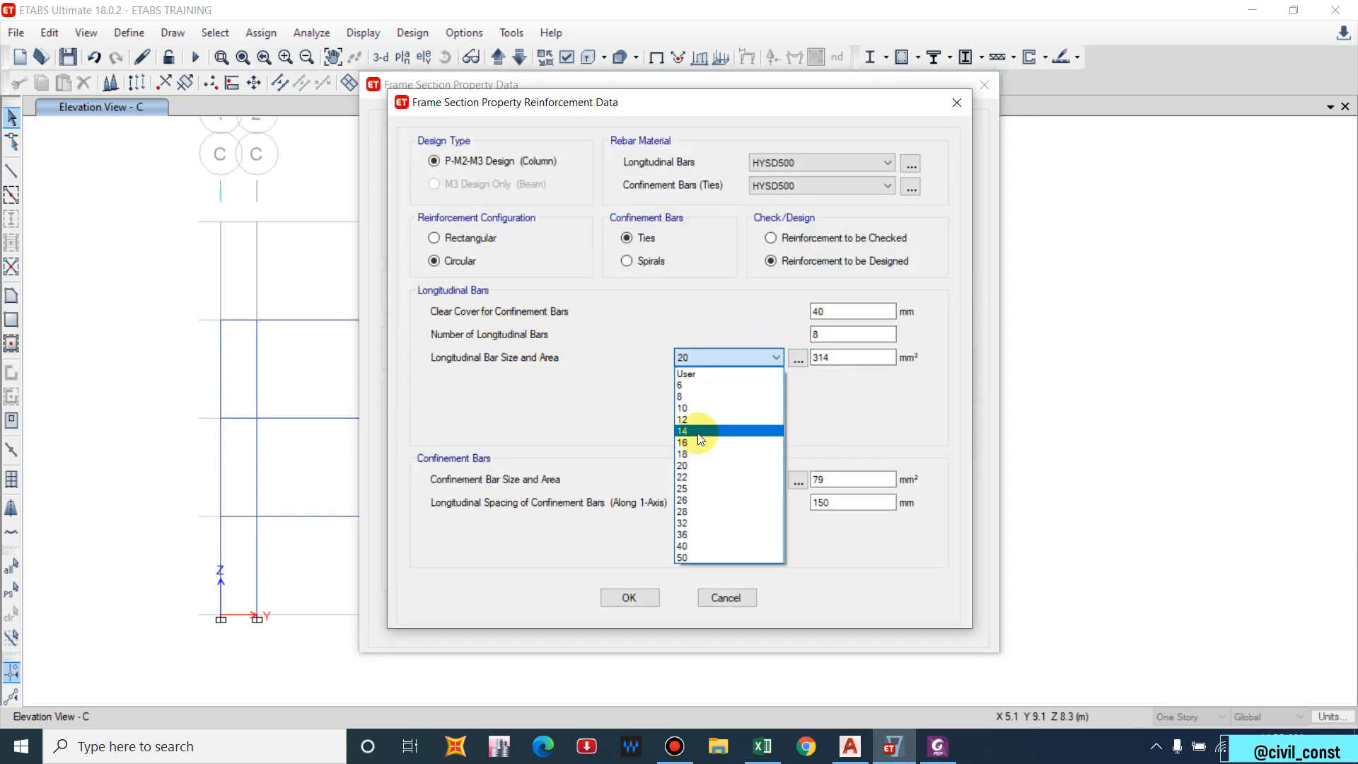
pyautogui.click(694, 422)
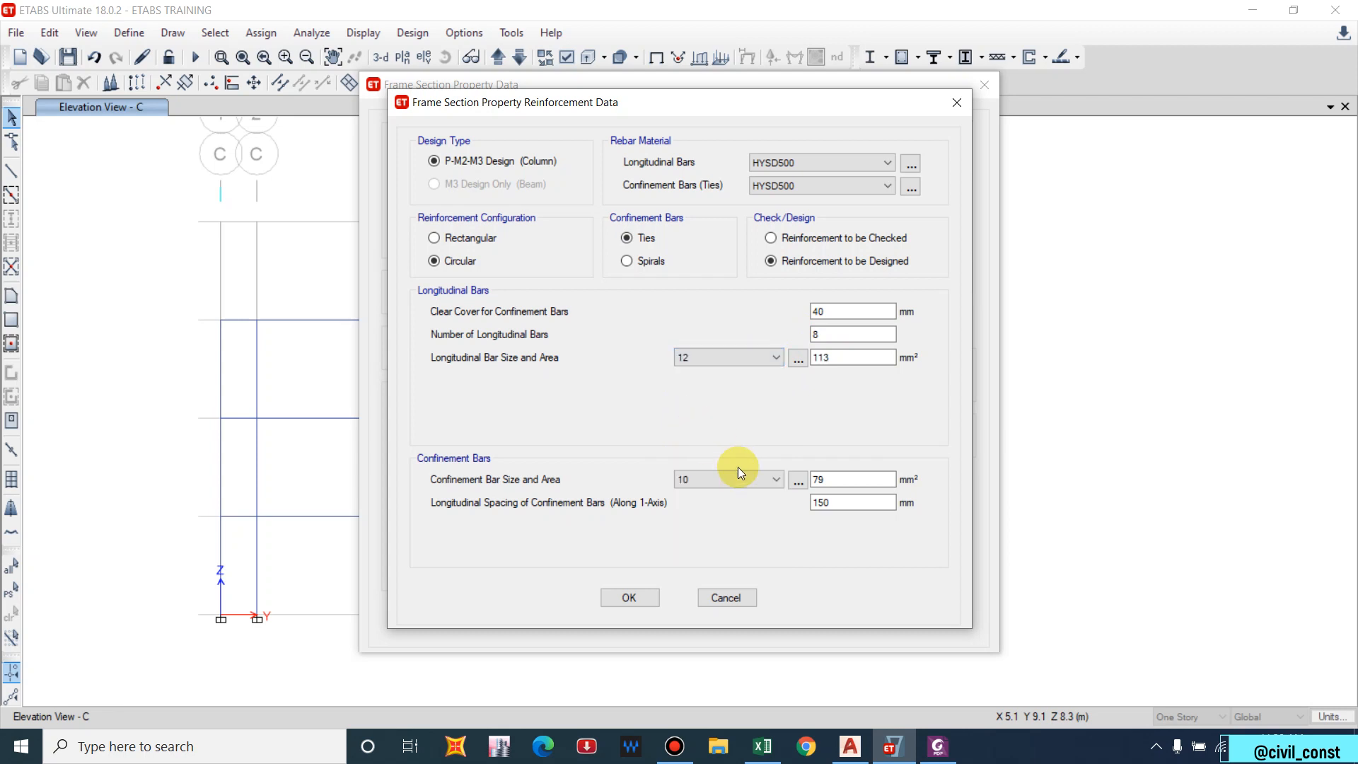
pyautogui.click(640, 597)
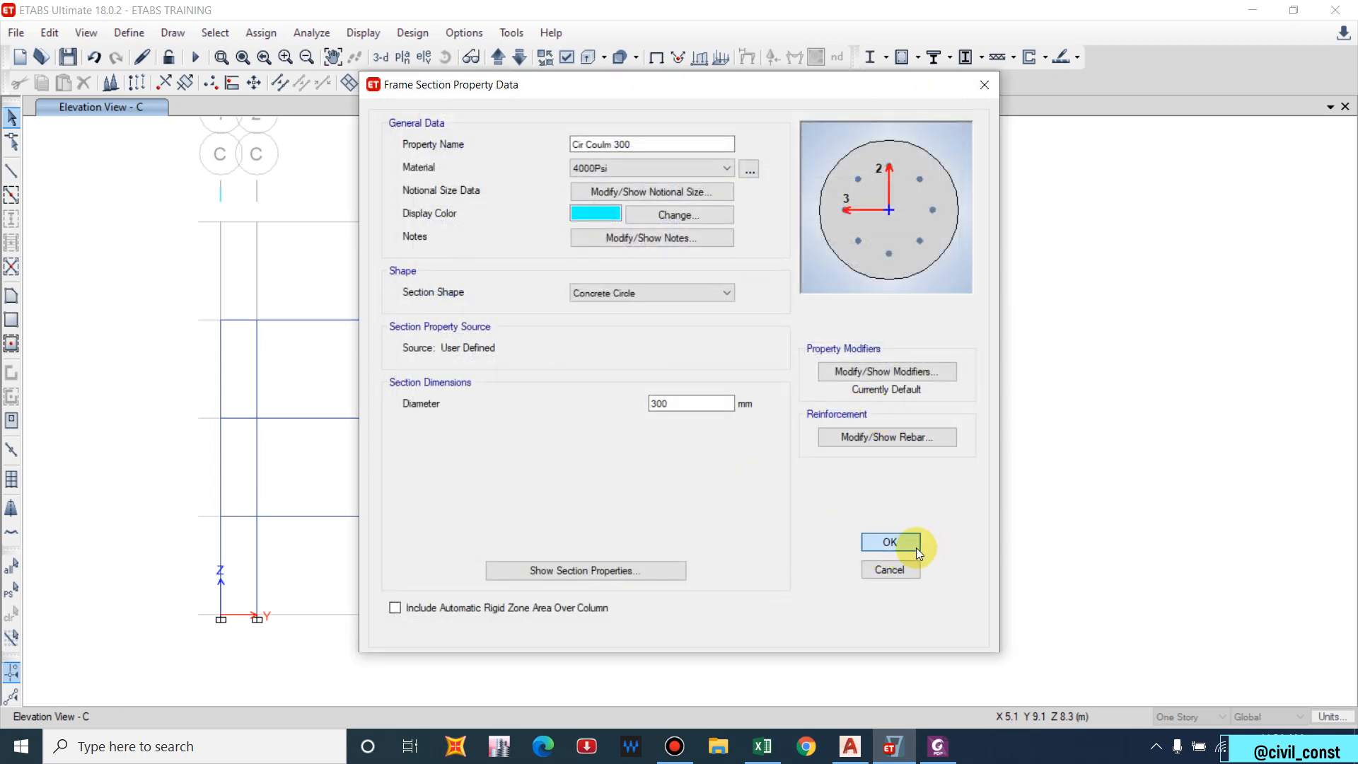
pyautogui.click(913, 546)
pyautogui.click(769, 547)
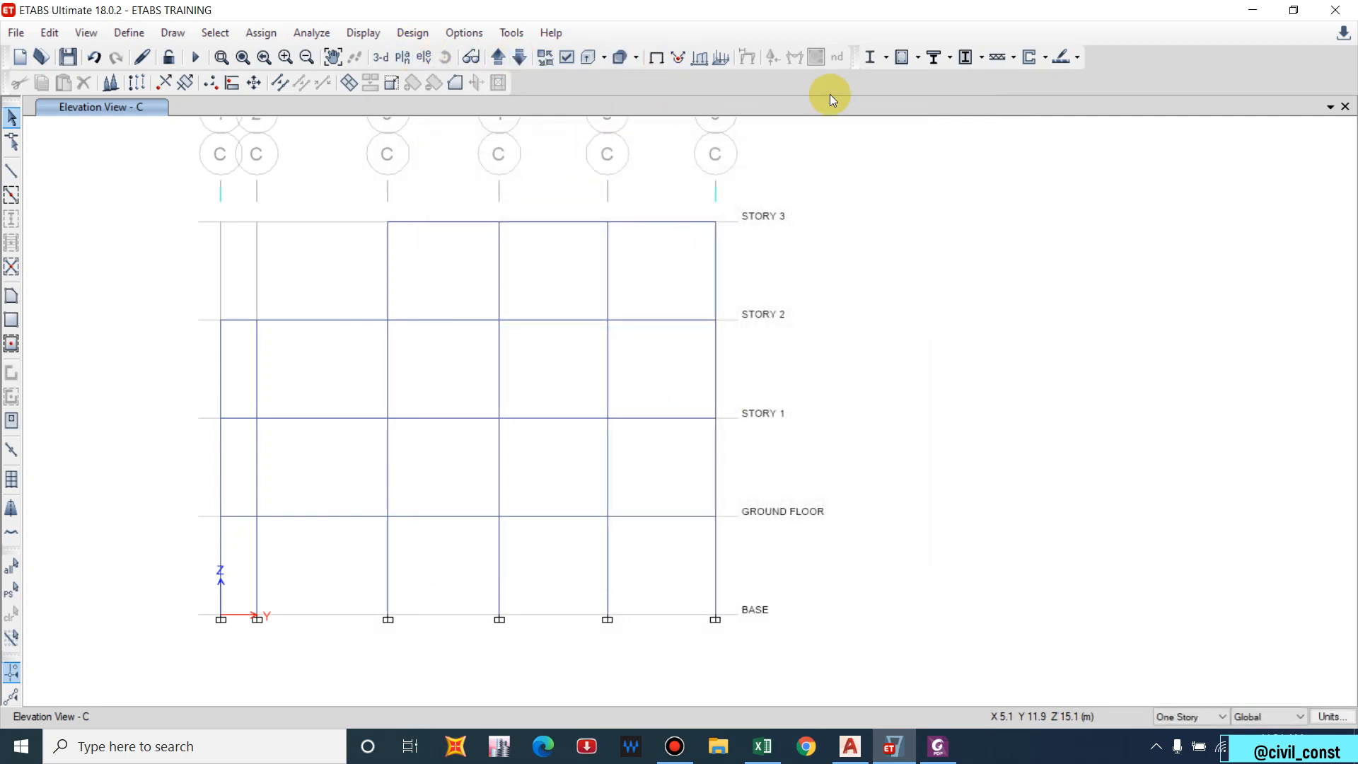
# Run analysis and concrete design, review reinforcing through the elevations to elevation 6, then open Calculator.
pyautogui.click(194, 57)
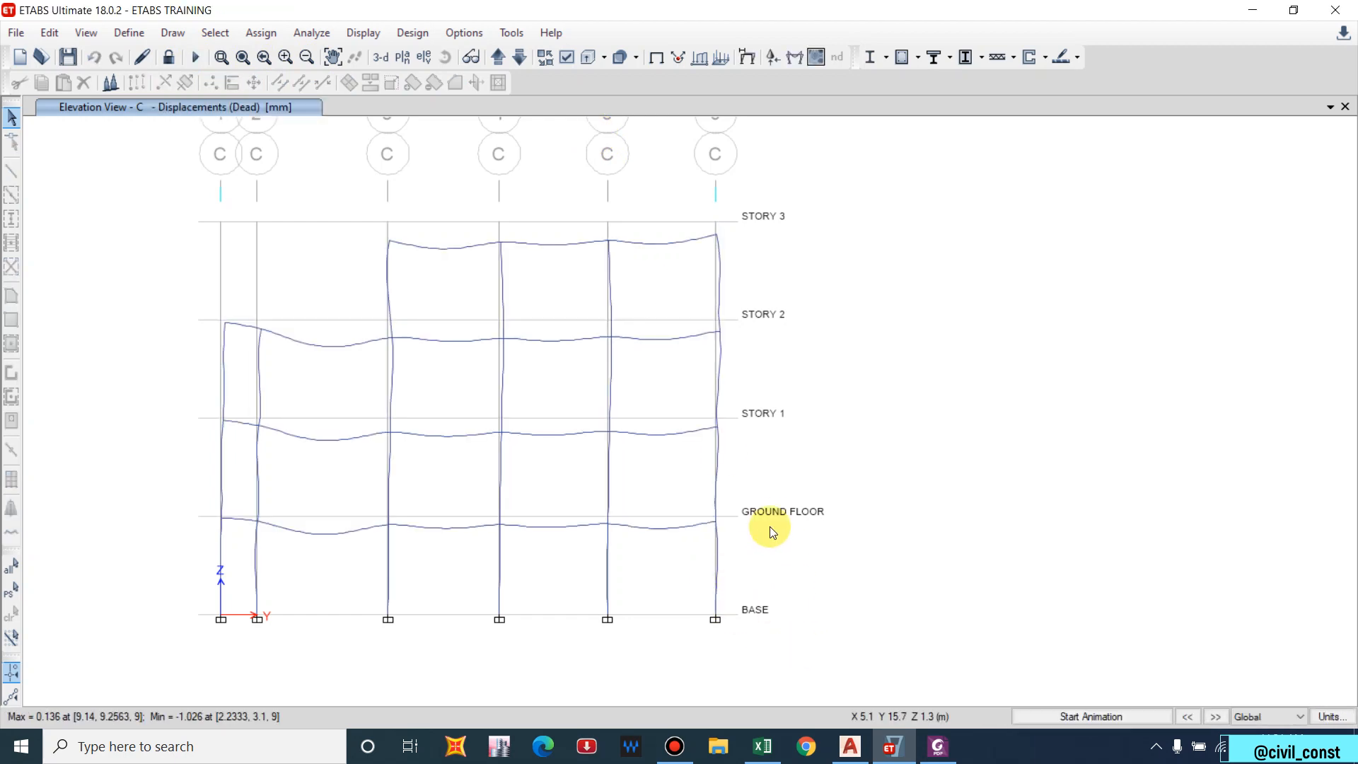
pyautogui.click(934, 58)
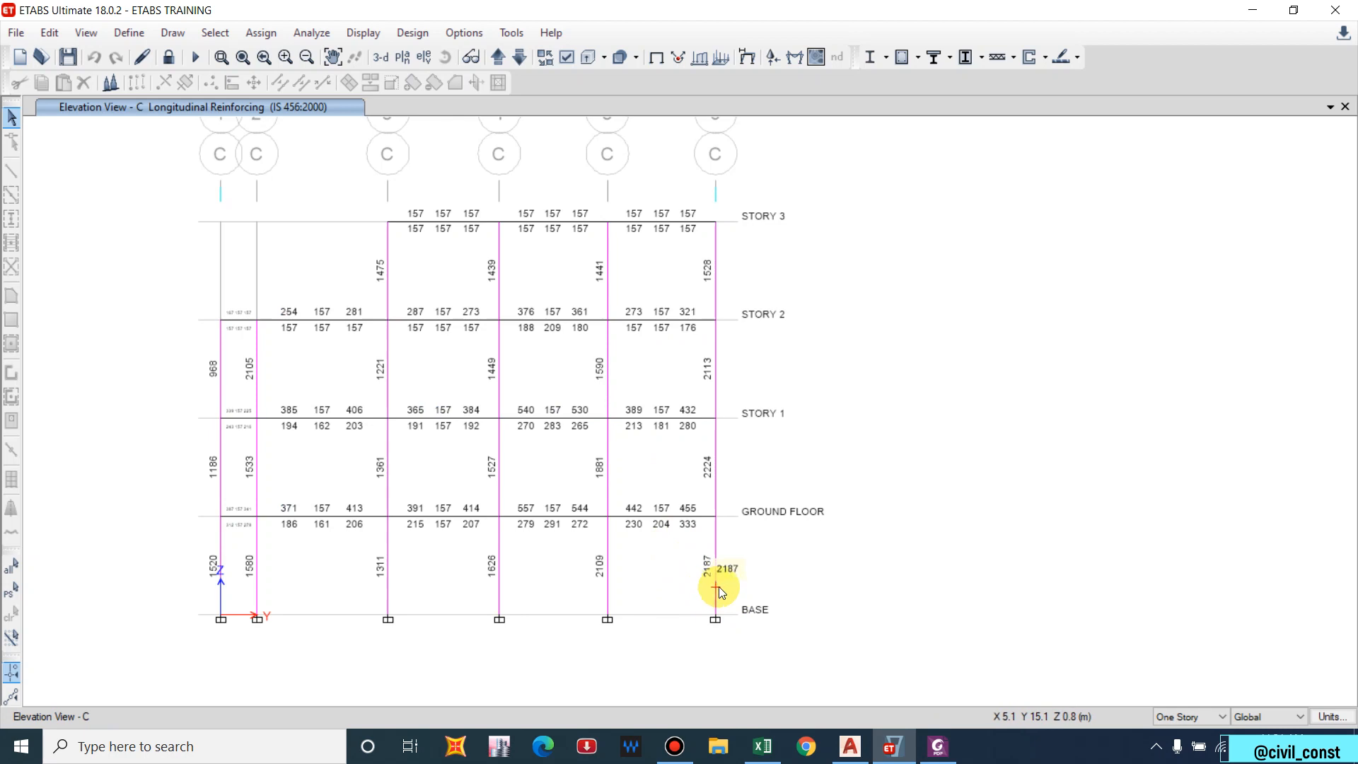
pyautogui.click(506, 56)
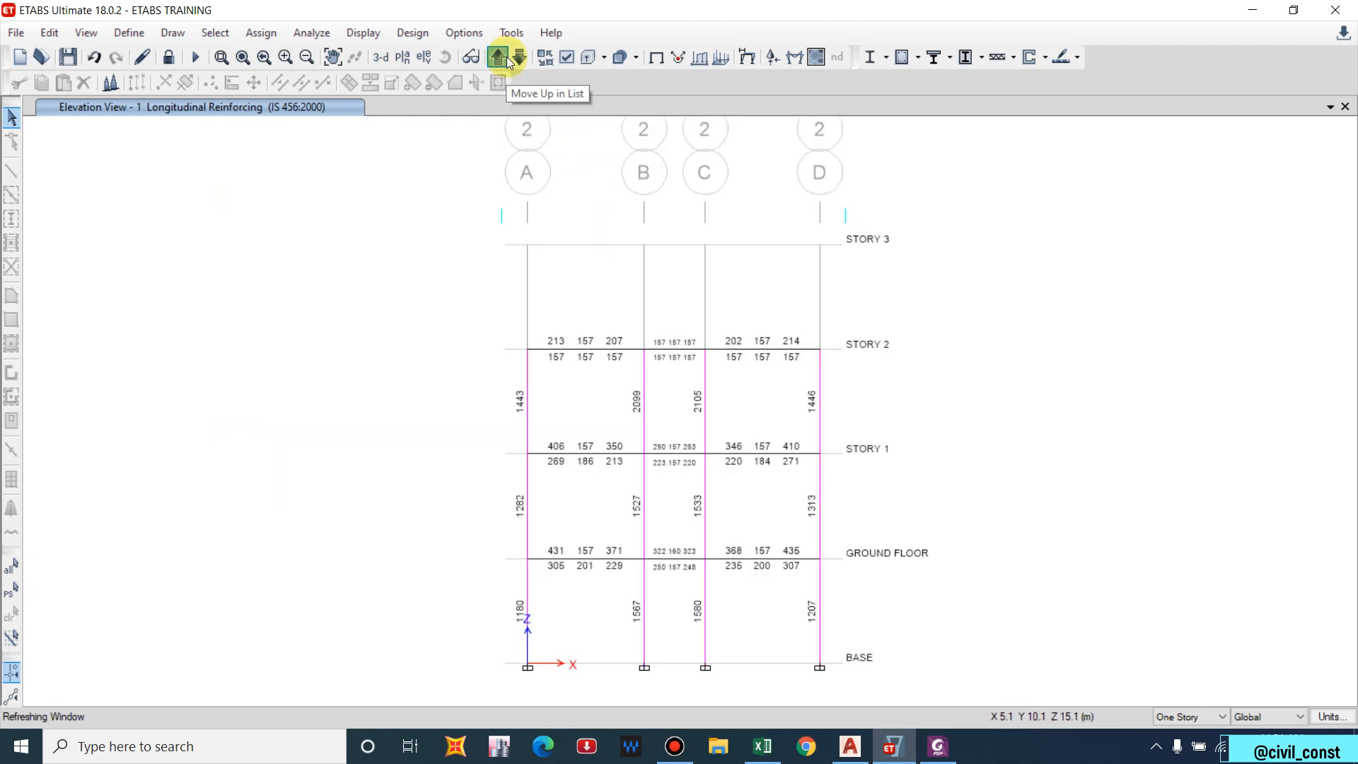
pyautogui.click(506, 56)
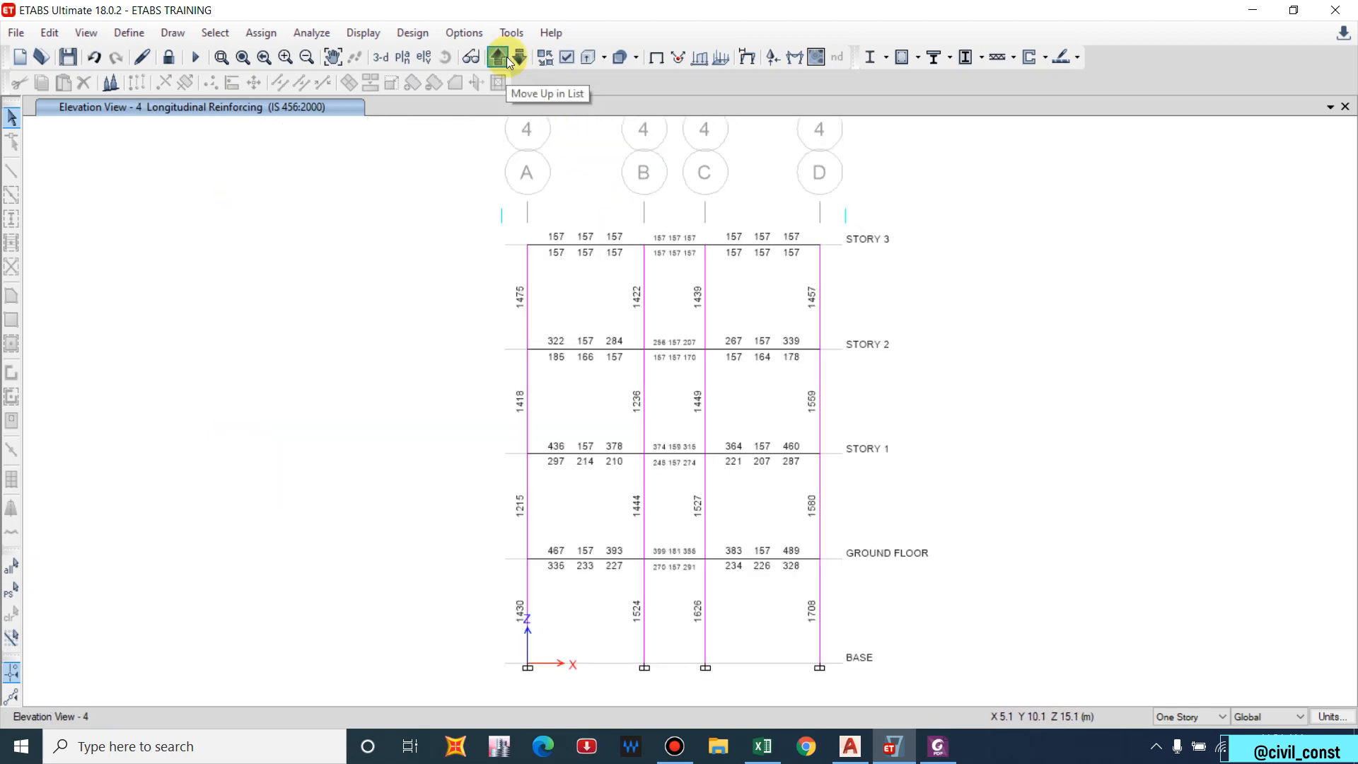
pyautogui.click(506, 57)
pyautogui.click(506, 56)
pyautogui.click(506, 56)
pyautogui.click(507, 56)
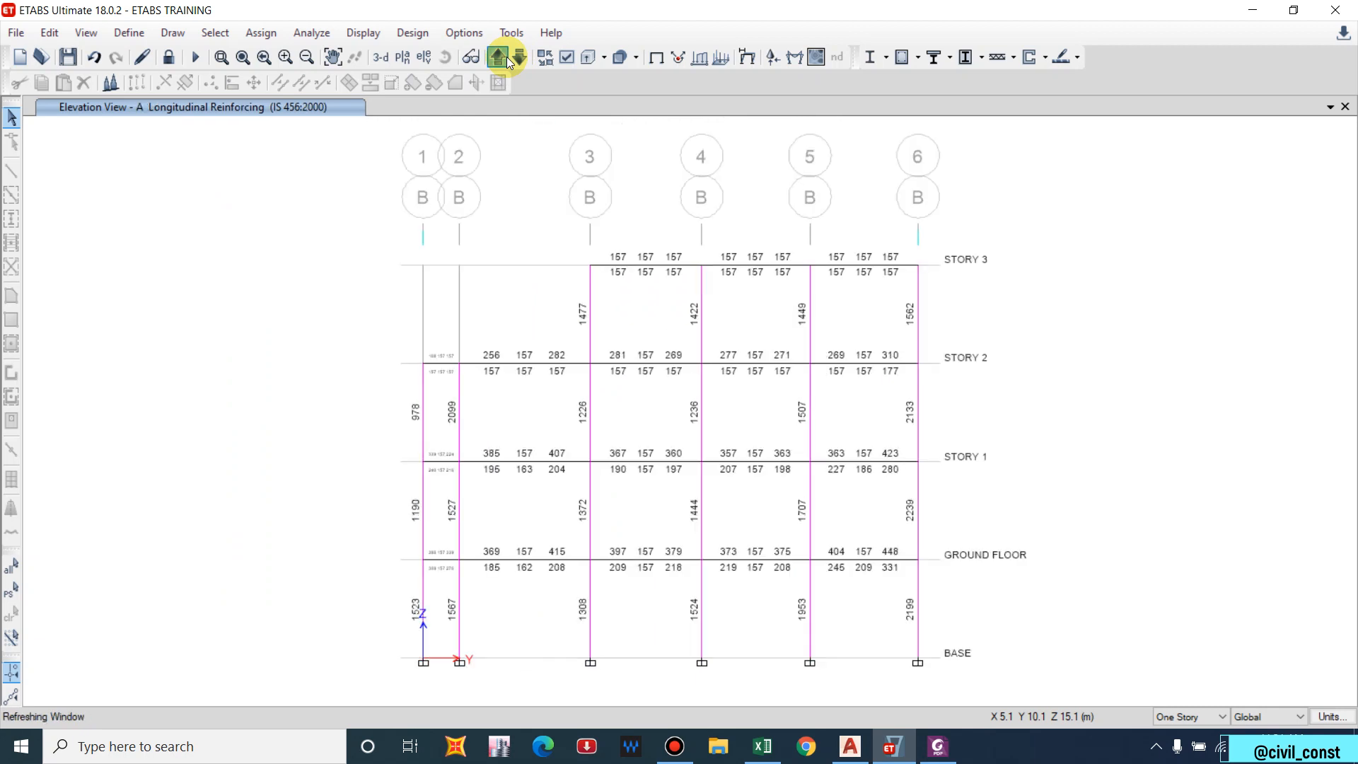
pyautogui.click(506, 56)
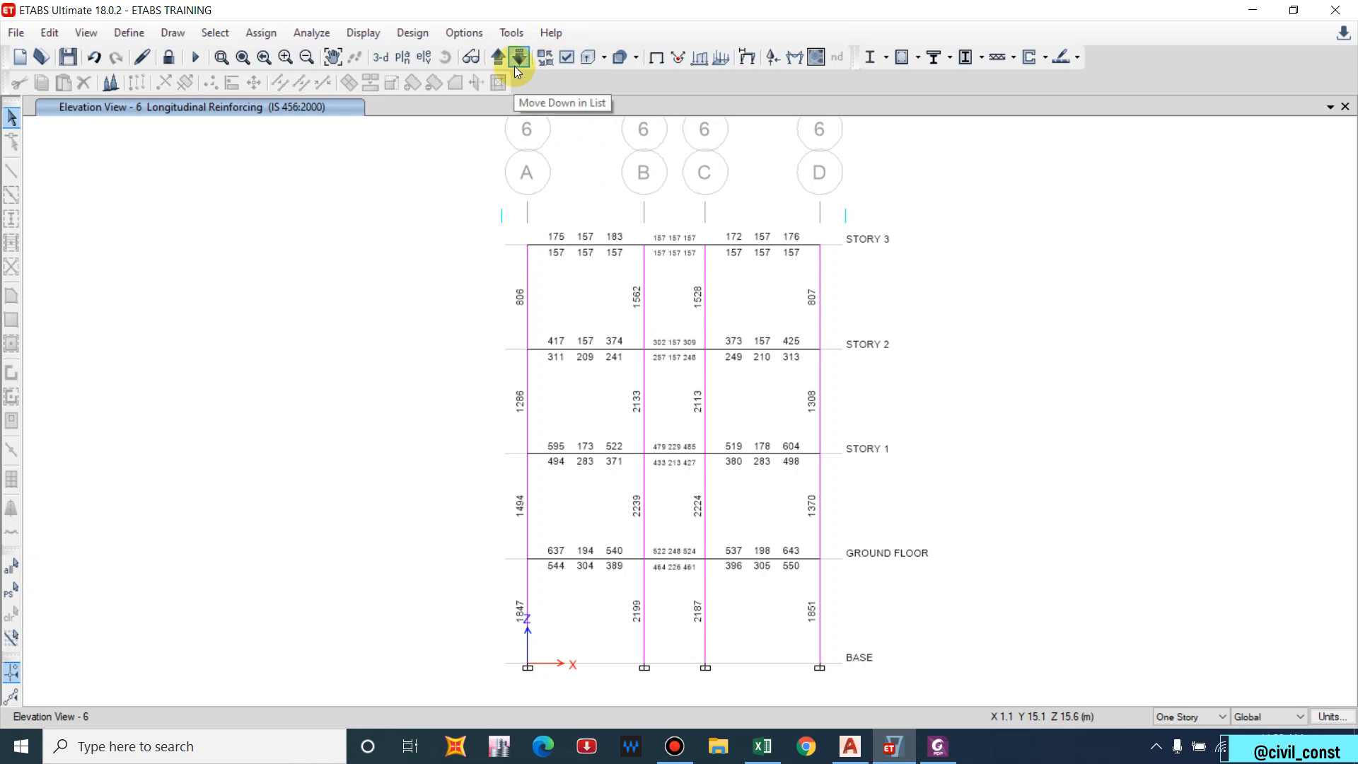
pyautogui.press('XF86Calculator')
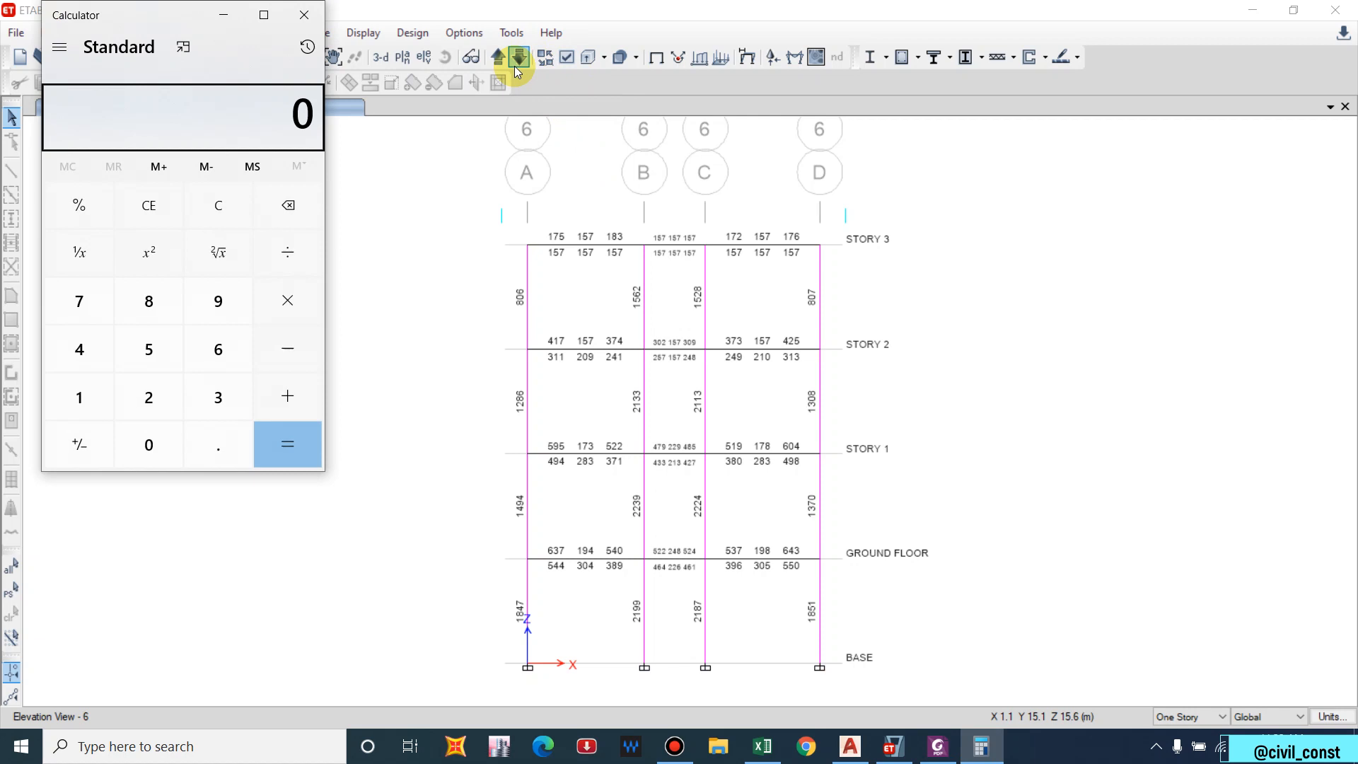
# Compute 4×201, clear, then compute 8×314 = 2,512 and close Calculator.
pyautogui.write('4*201+')
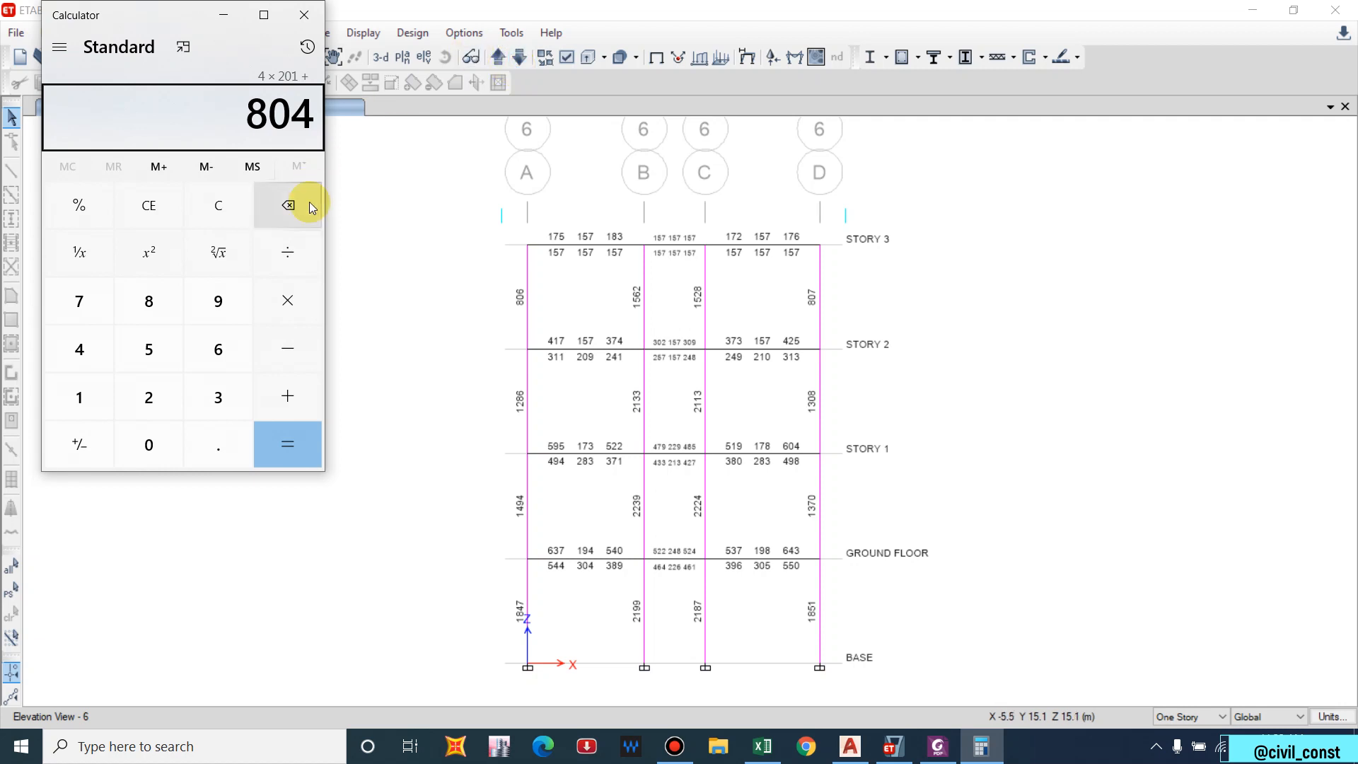
pyautogui.click(239, 219)
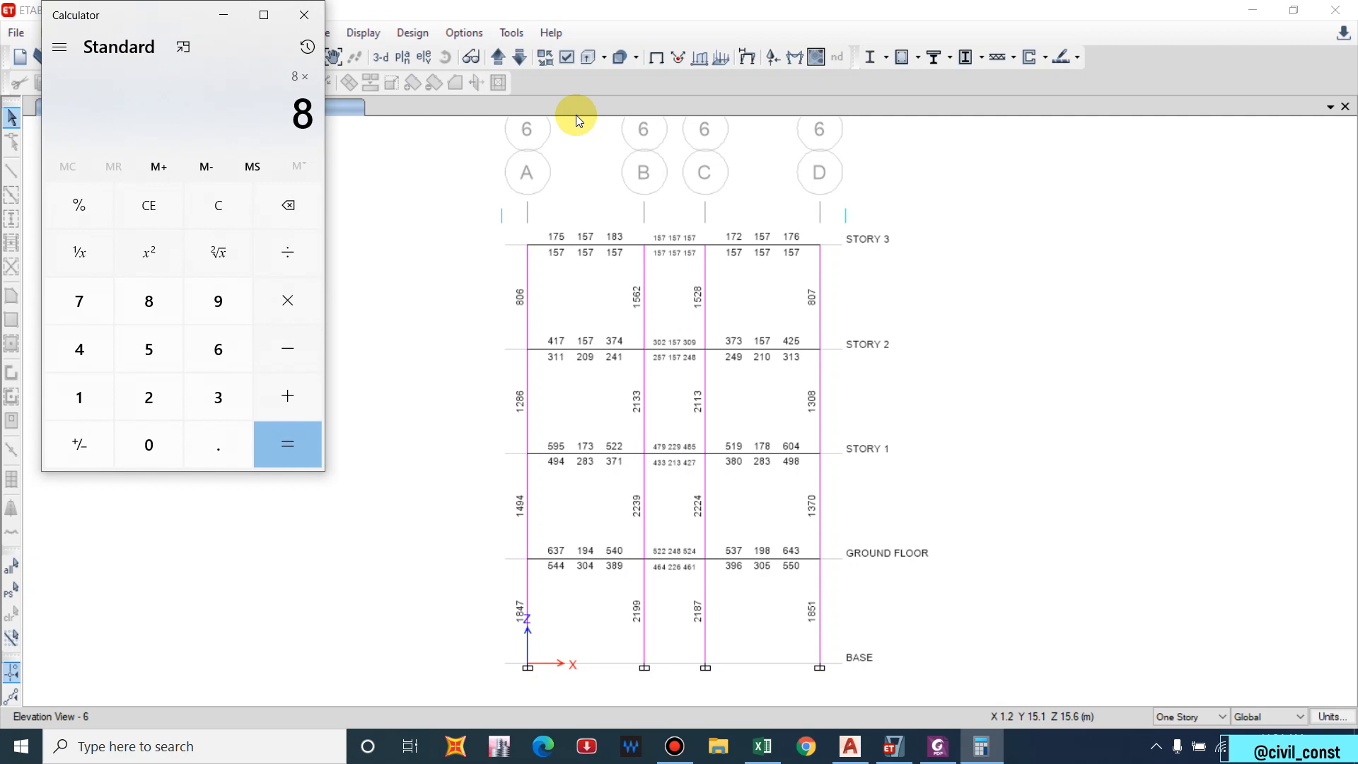
pyautogui.write('314 =')
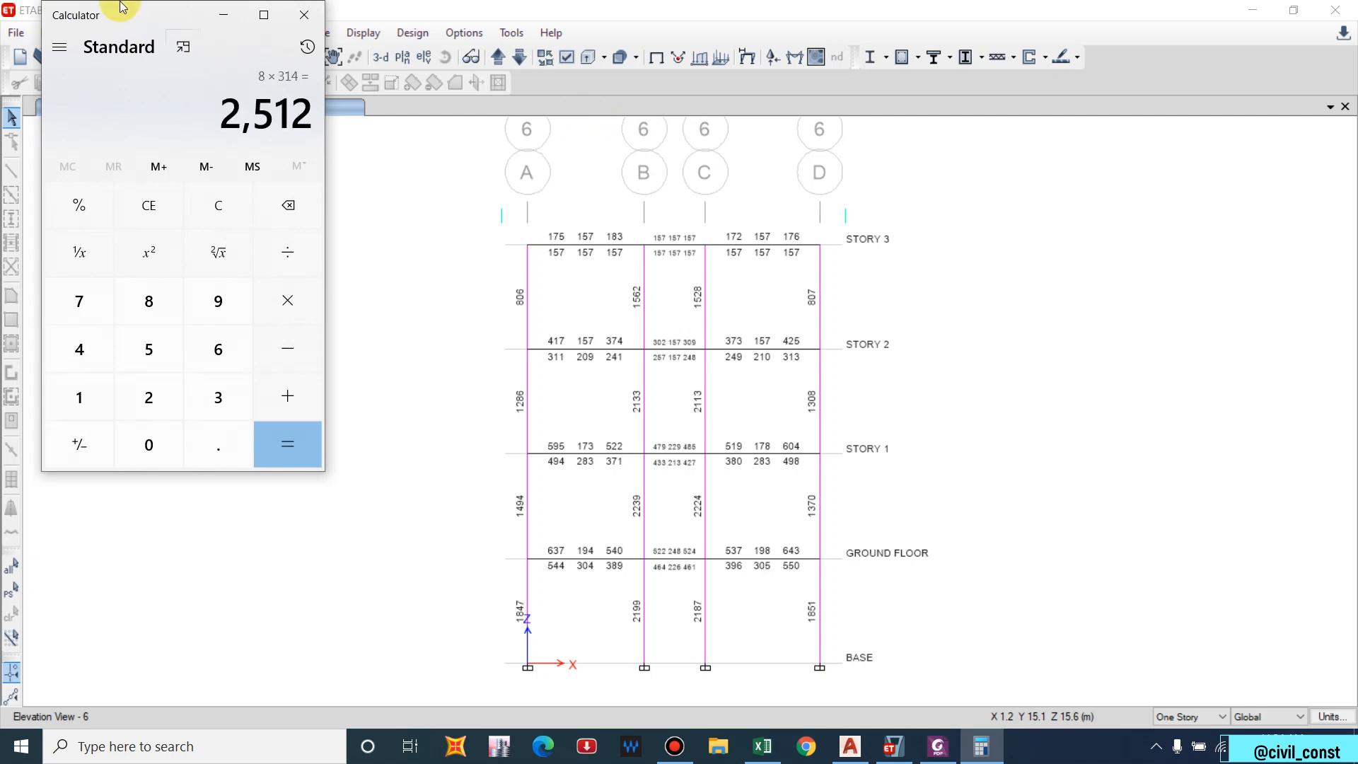
pyautogui.click(304, 15)
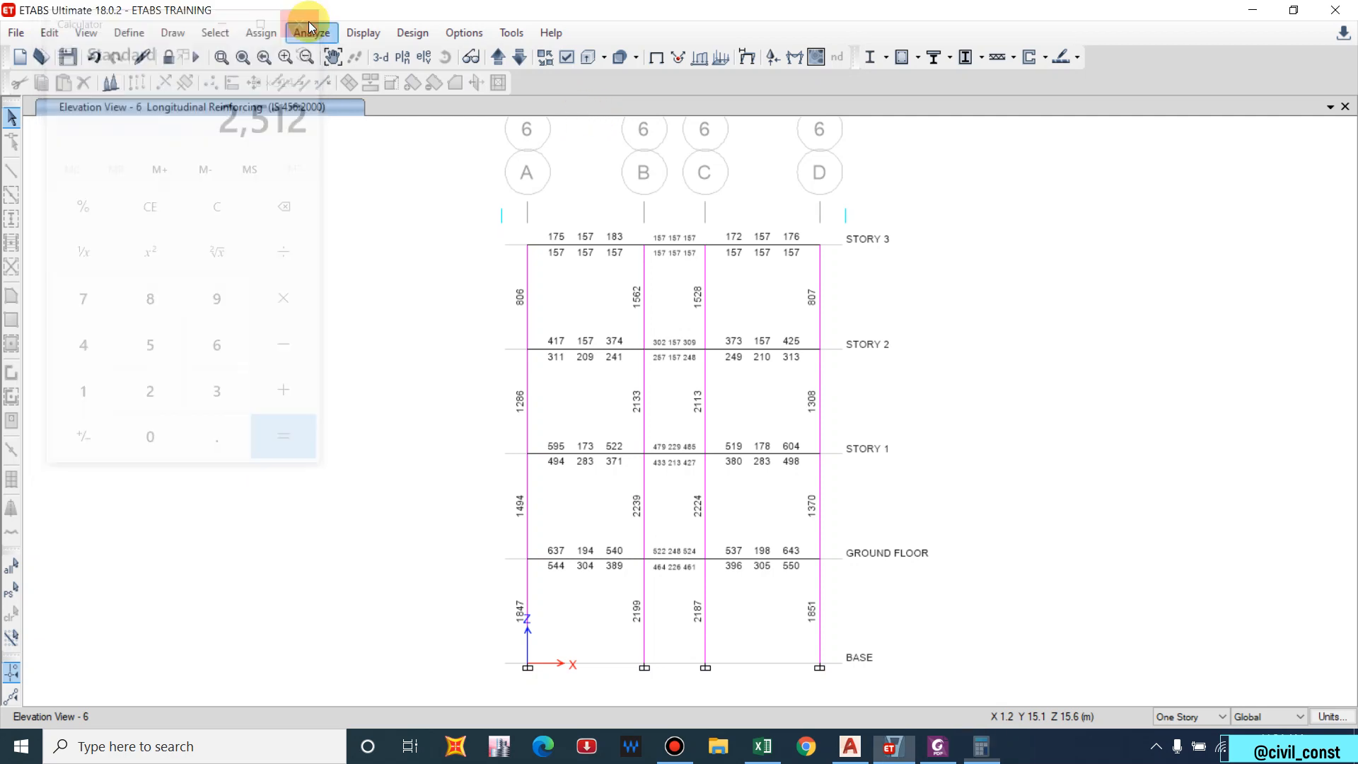
# Unlock the model, then open the frame sections list and review beam 230*350.
pyautogui.click(170, 57)
pyautogui.click(700, 439)
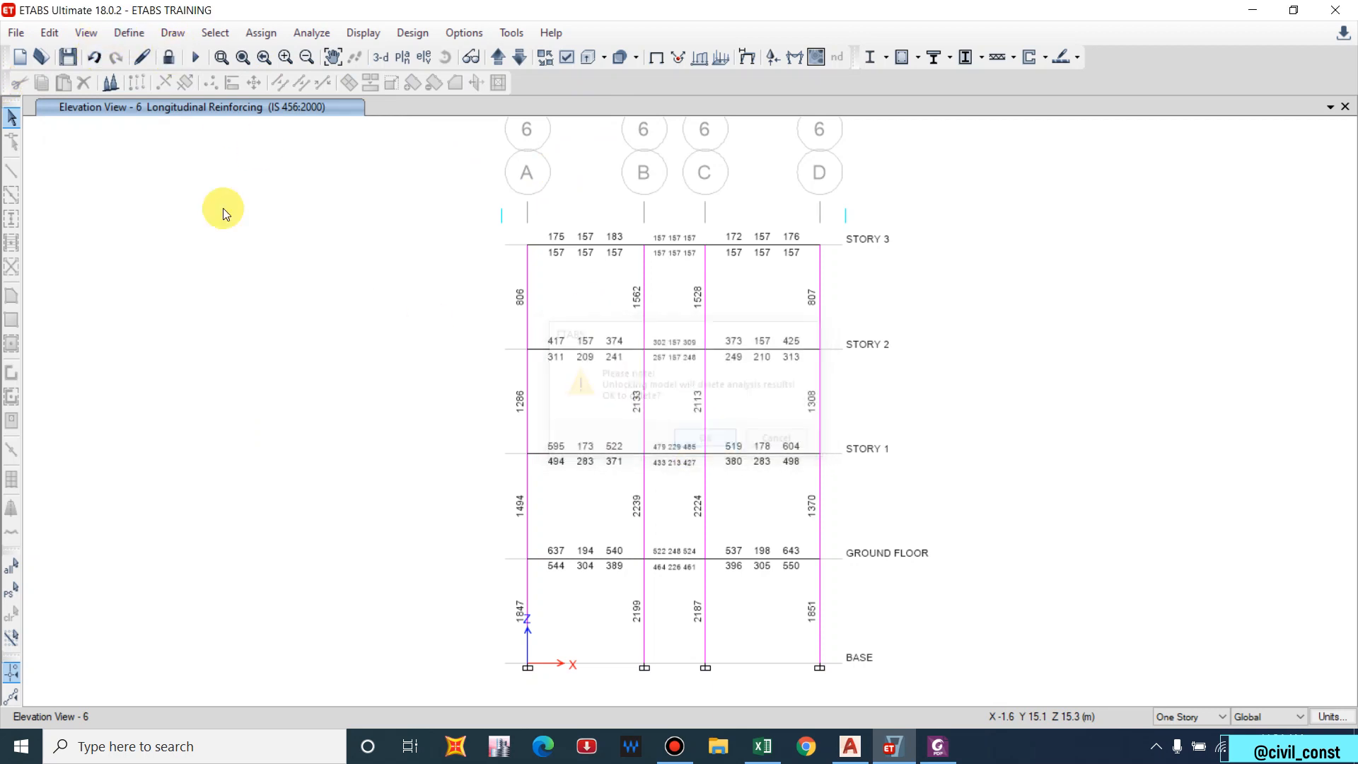
pyautogui.click(130, 31)
pyautogui.moveTo(337, 91)
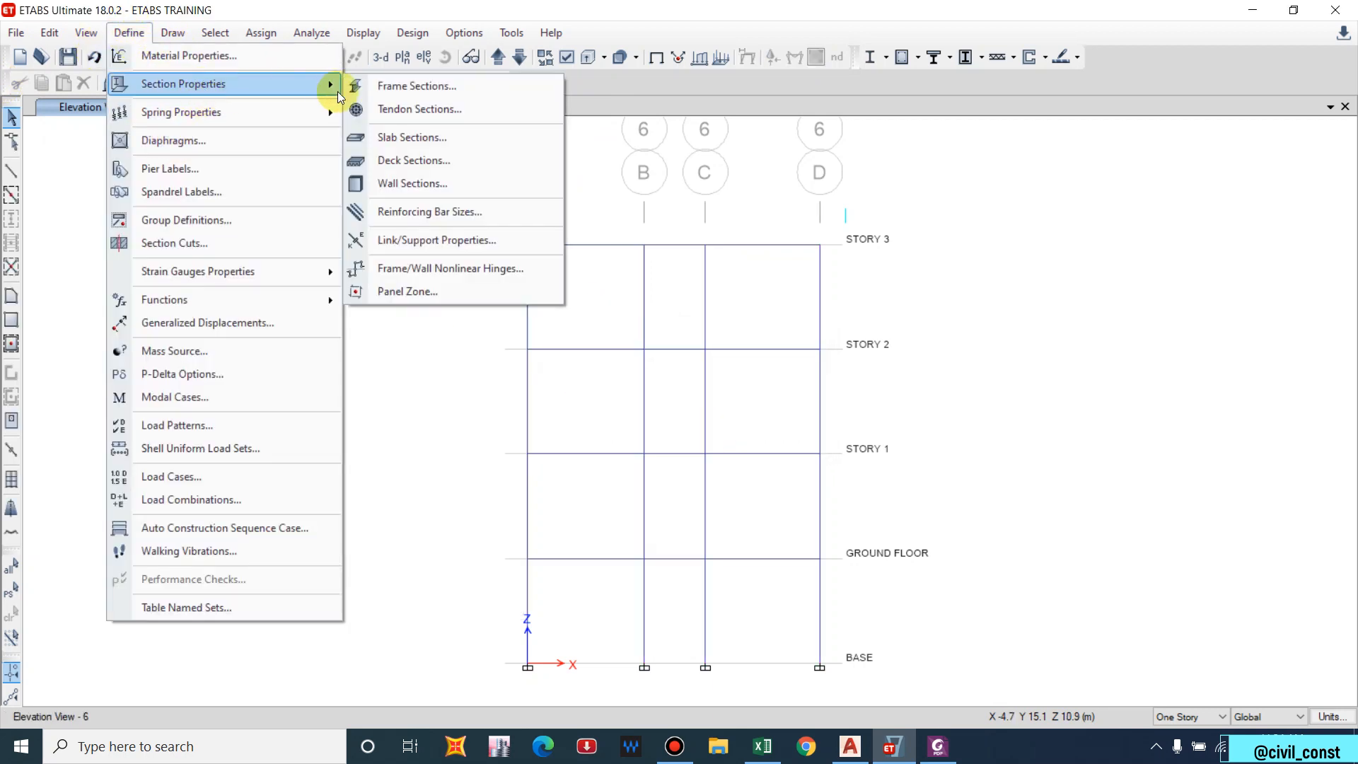
pyautogui.click(409, 89)
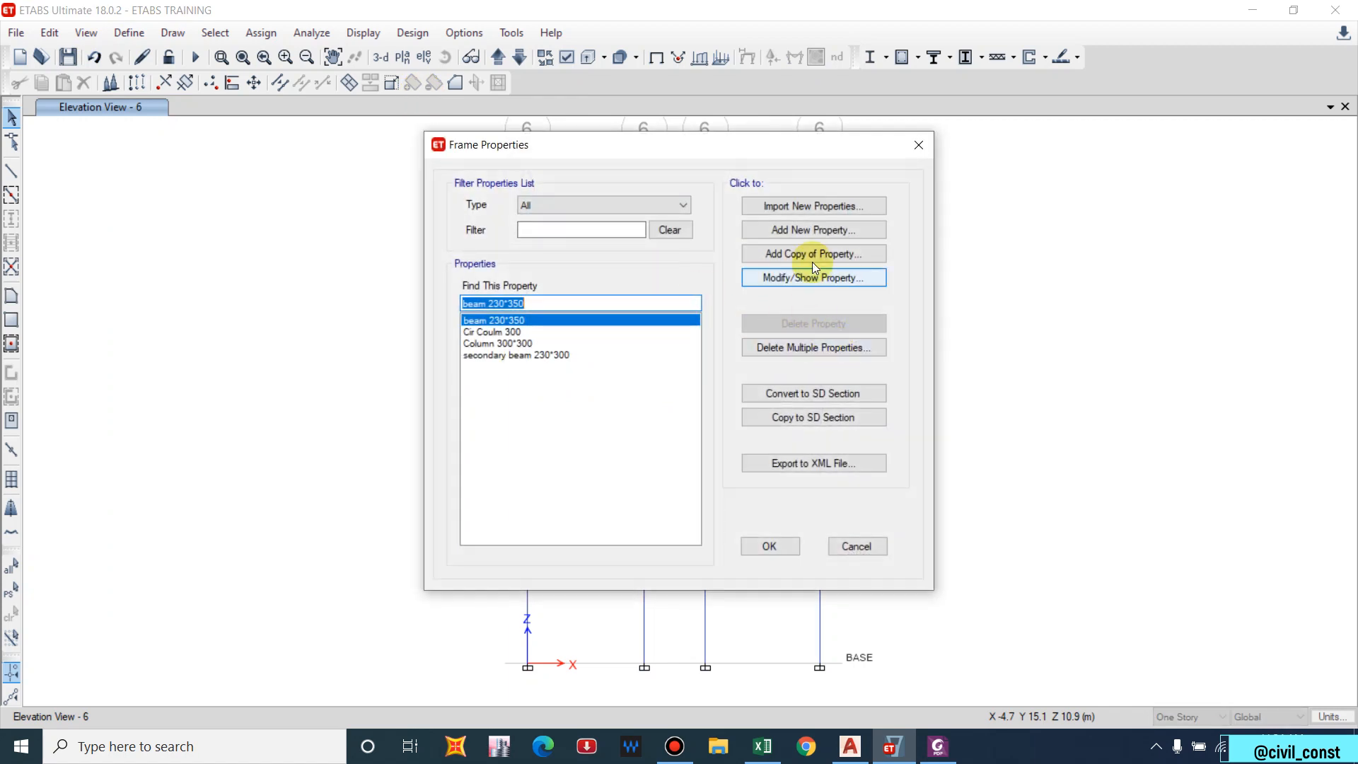
pyautogui.click(799, 276)
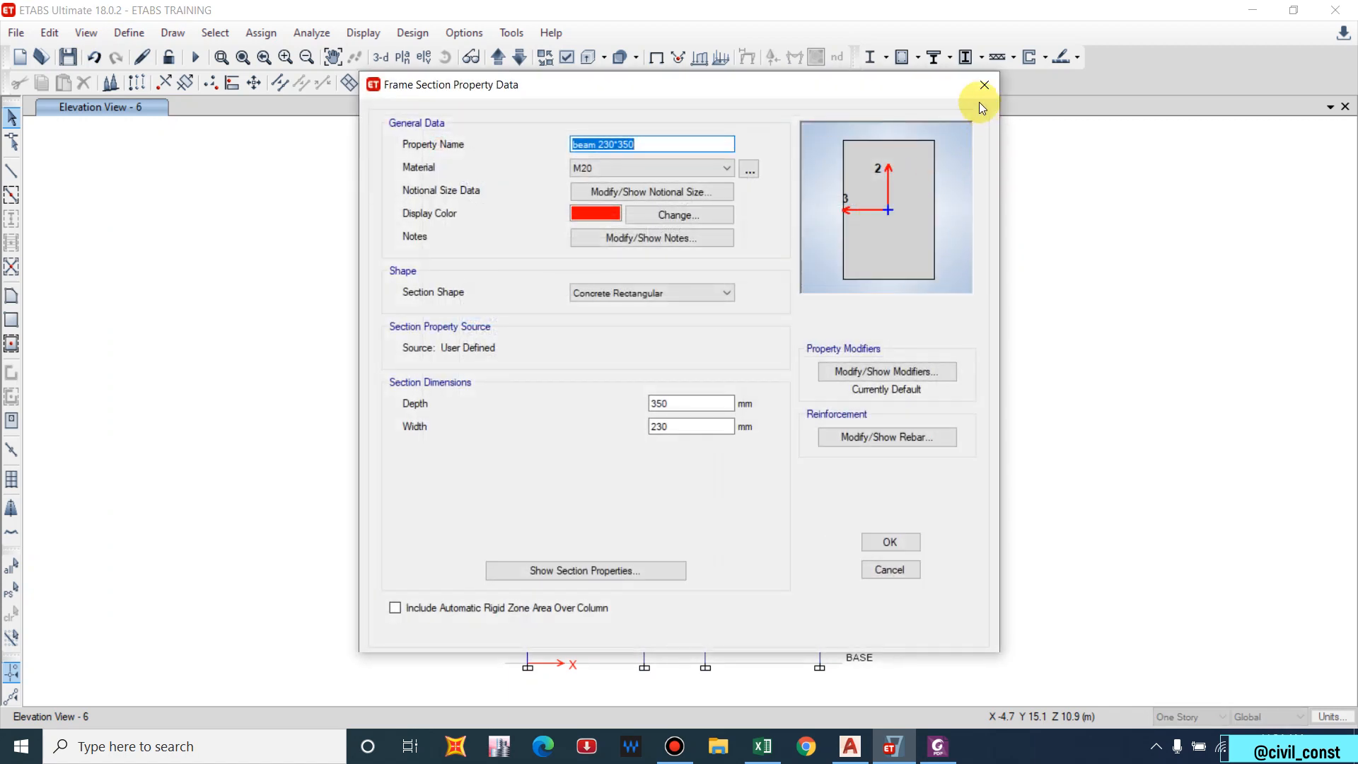
pyautogui.click(983, 84)
# Give Column 300*300 20 mm longitudinal bars and 20 mm corner bars.
pyautogui.click(498, 343)
pyautogui.click(834, 282)
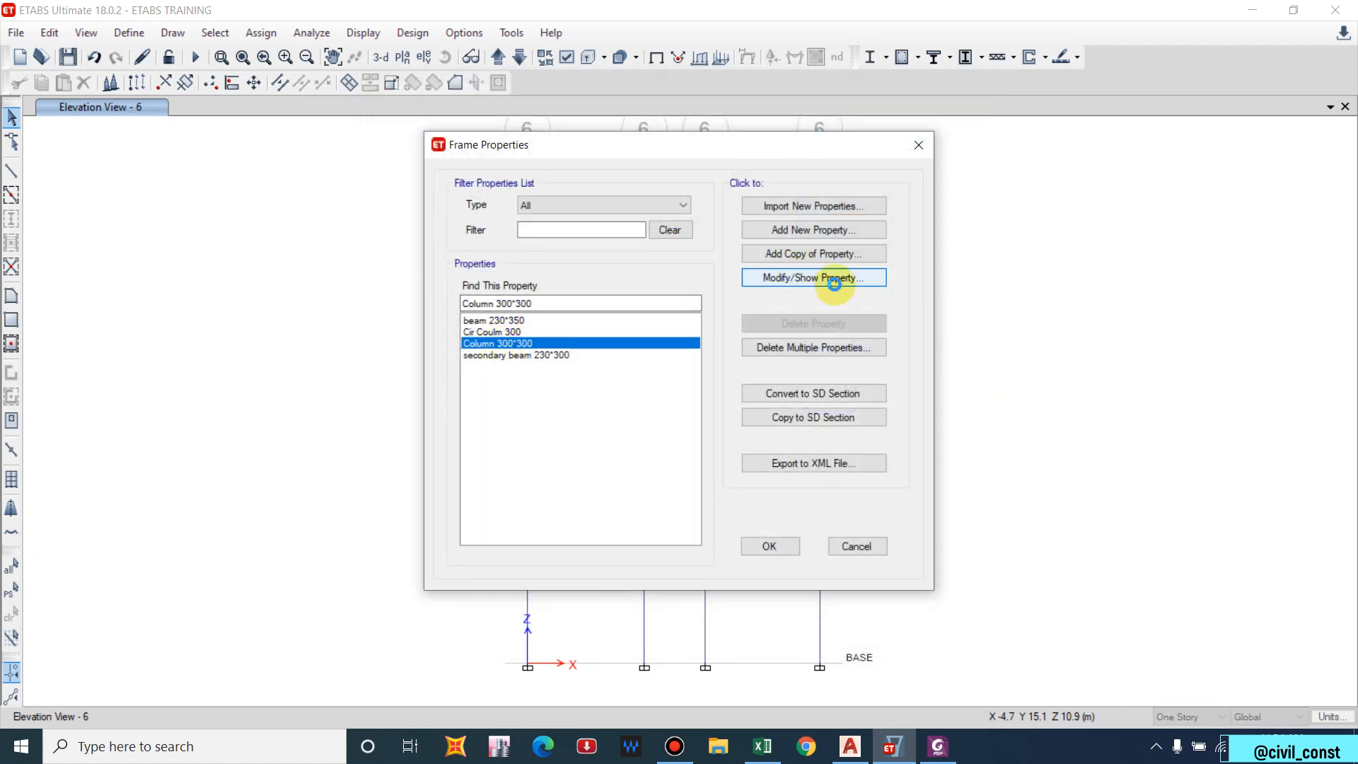
pyautogui.click(862, 437)
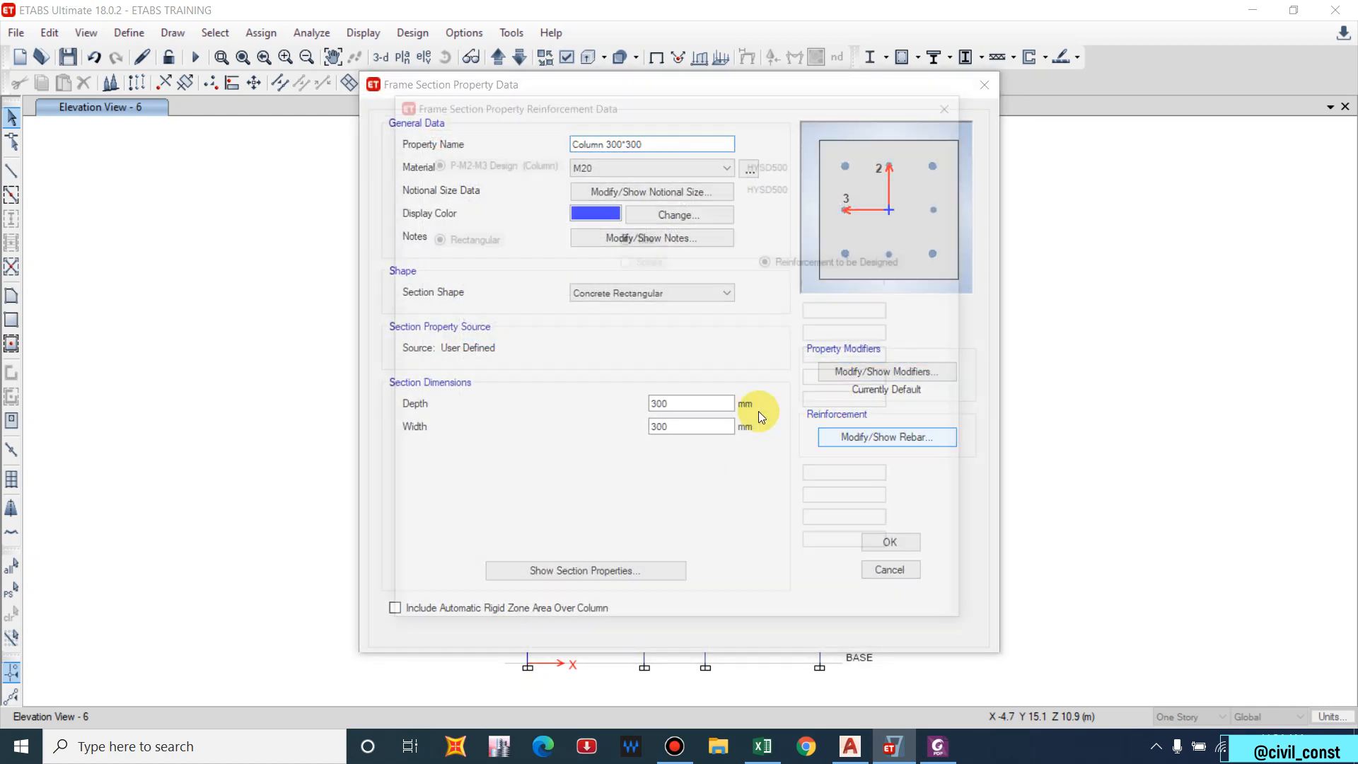
pyautogui.click(744, 380)
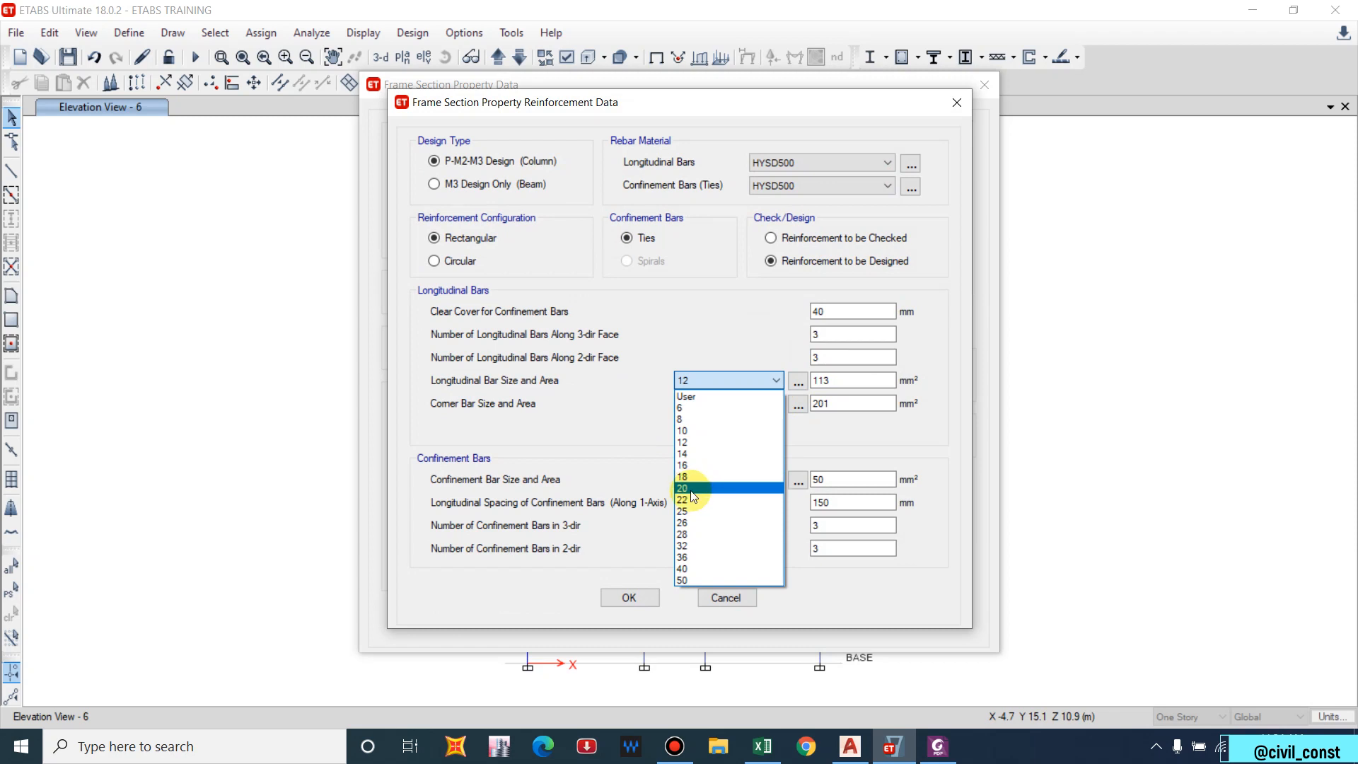
pyautogui.click(689, 489)
pyautogui.click(722, 413)
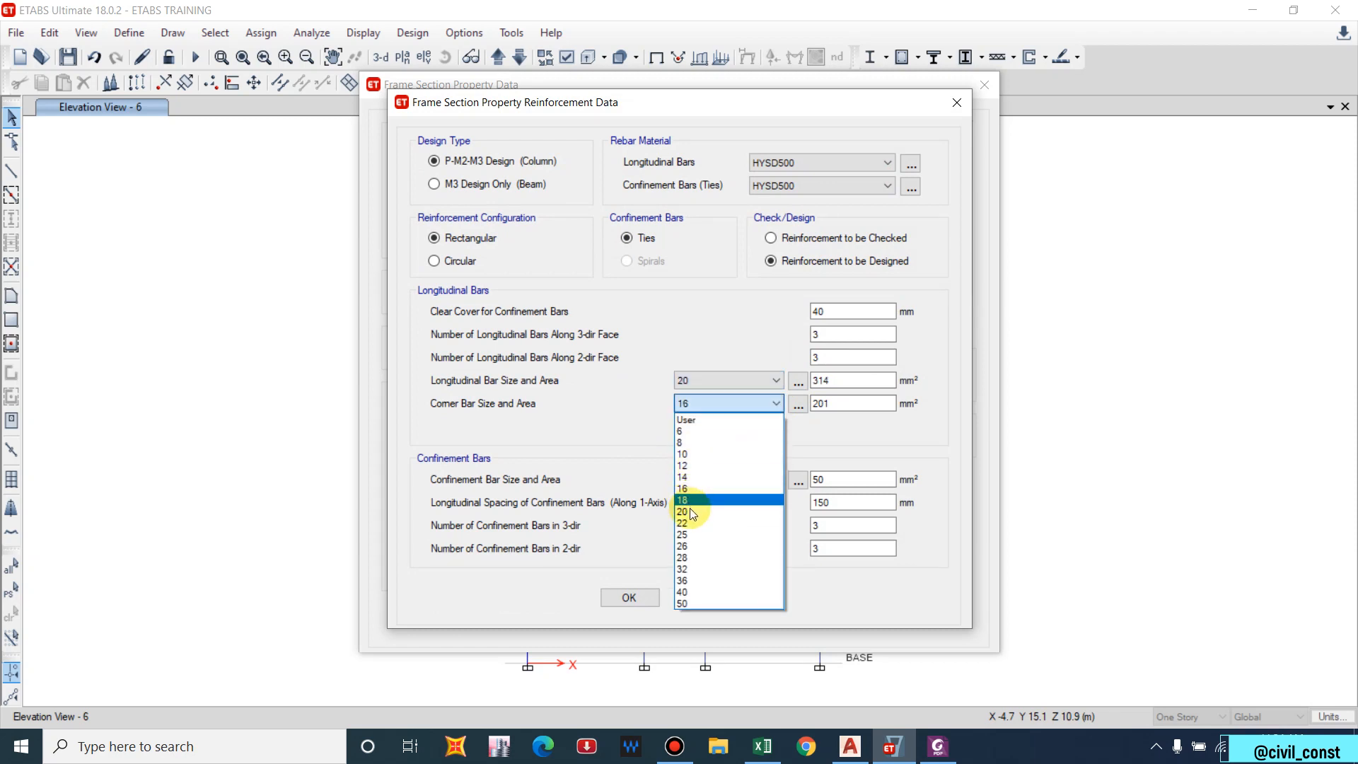
pyautogui.click(693, 516)
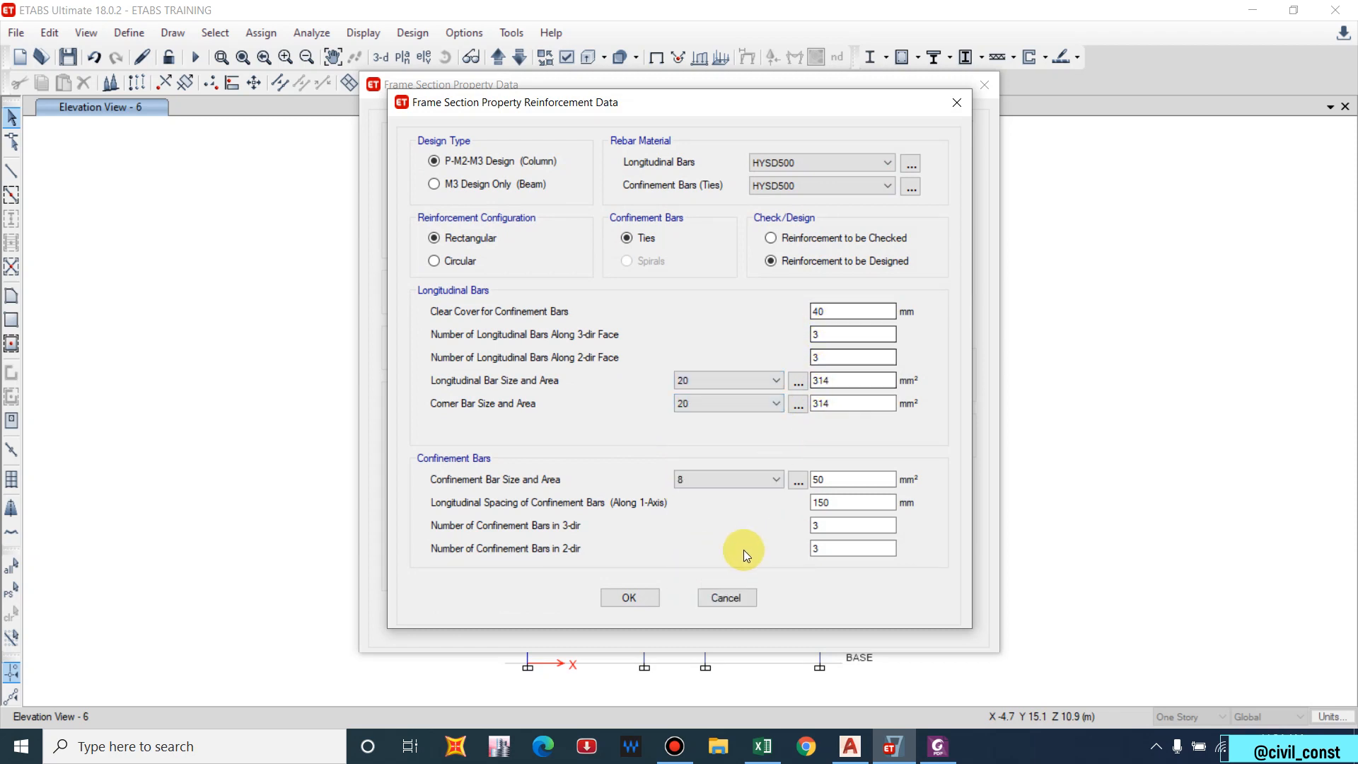
pyautogui.click(643, 605)
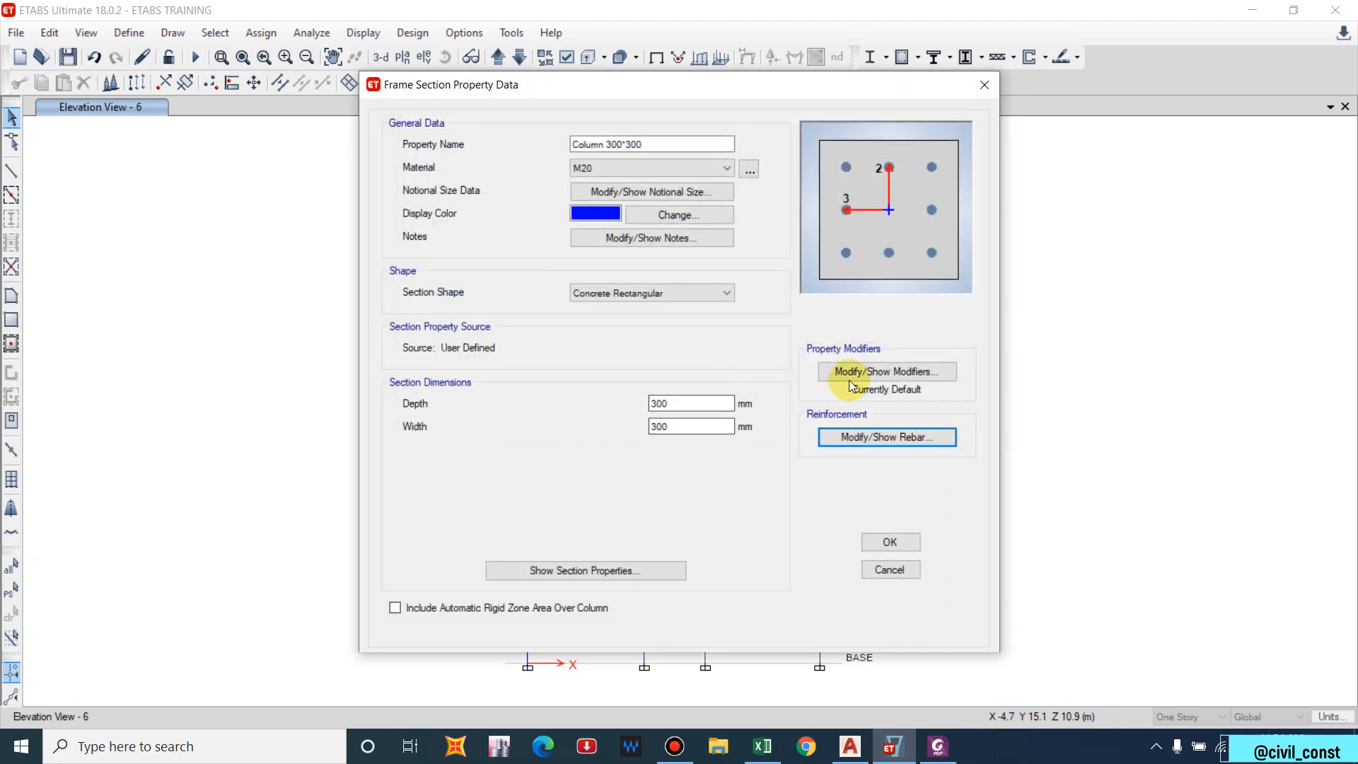
# Set the Column 300*300 reinforcement to be checked rather than designed, and confirm.
pyautogui.click(876, 437)
pyautogui.click(863, 241)
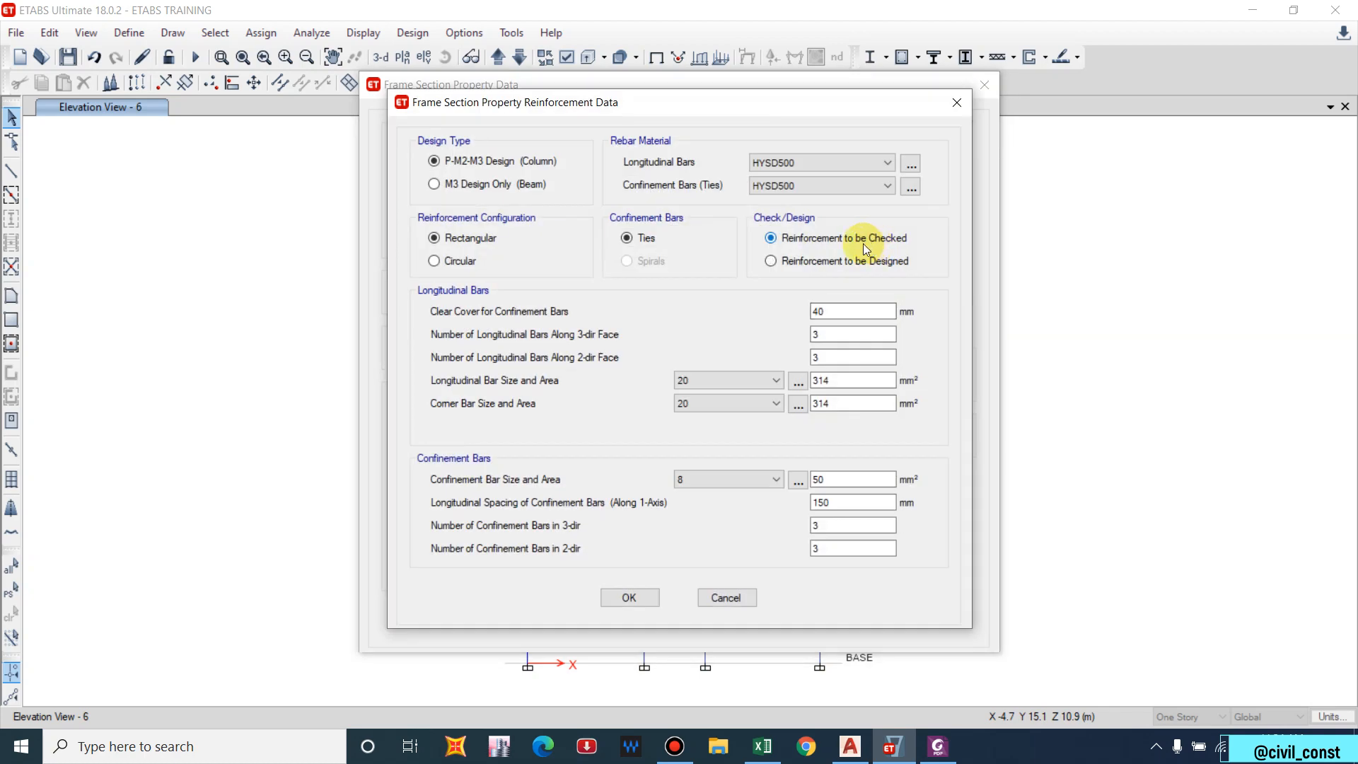
pyautogui.click(628, 597)
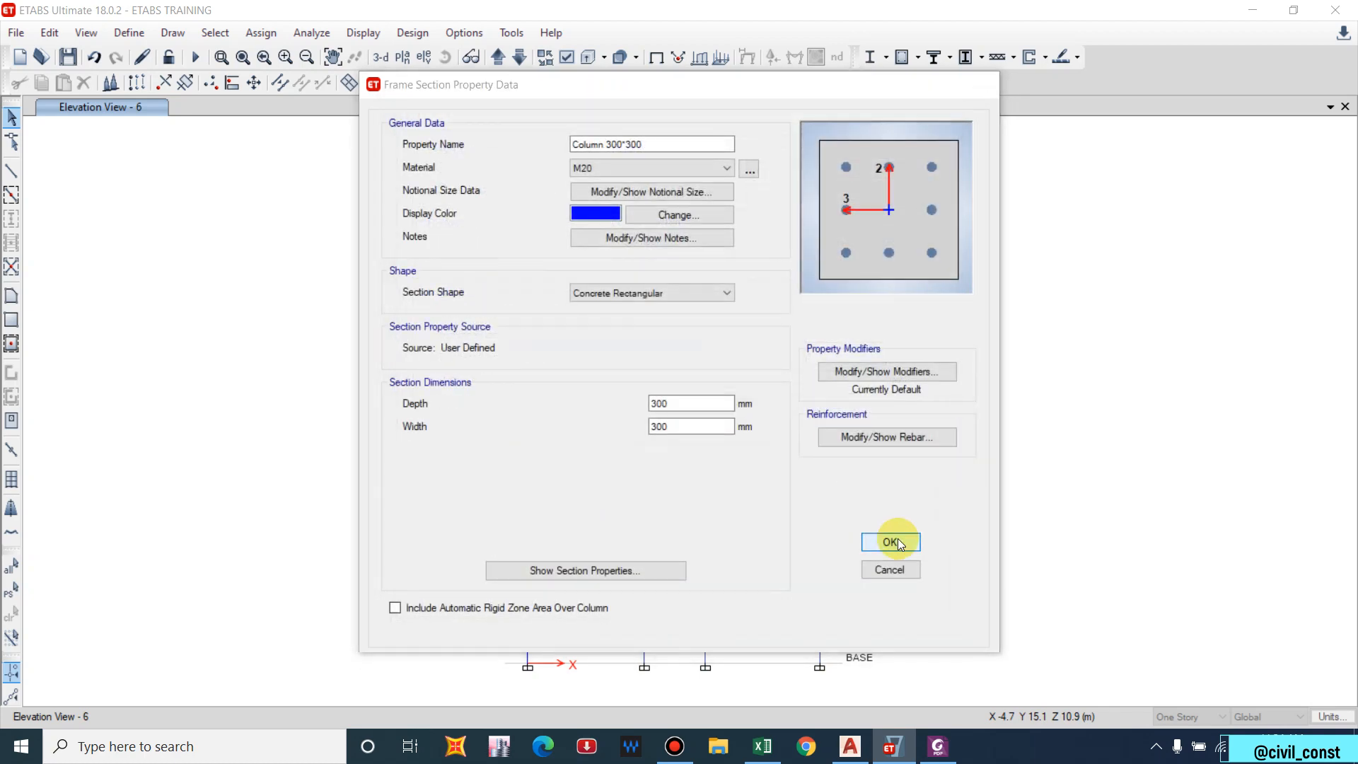
pyautogui.click(898, 538)
pyautogui.click(771, 546)
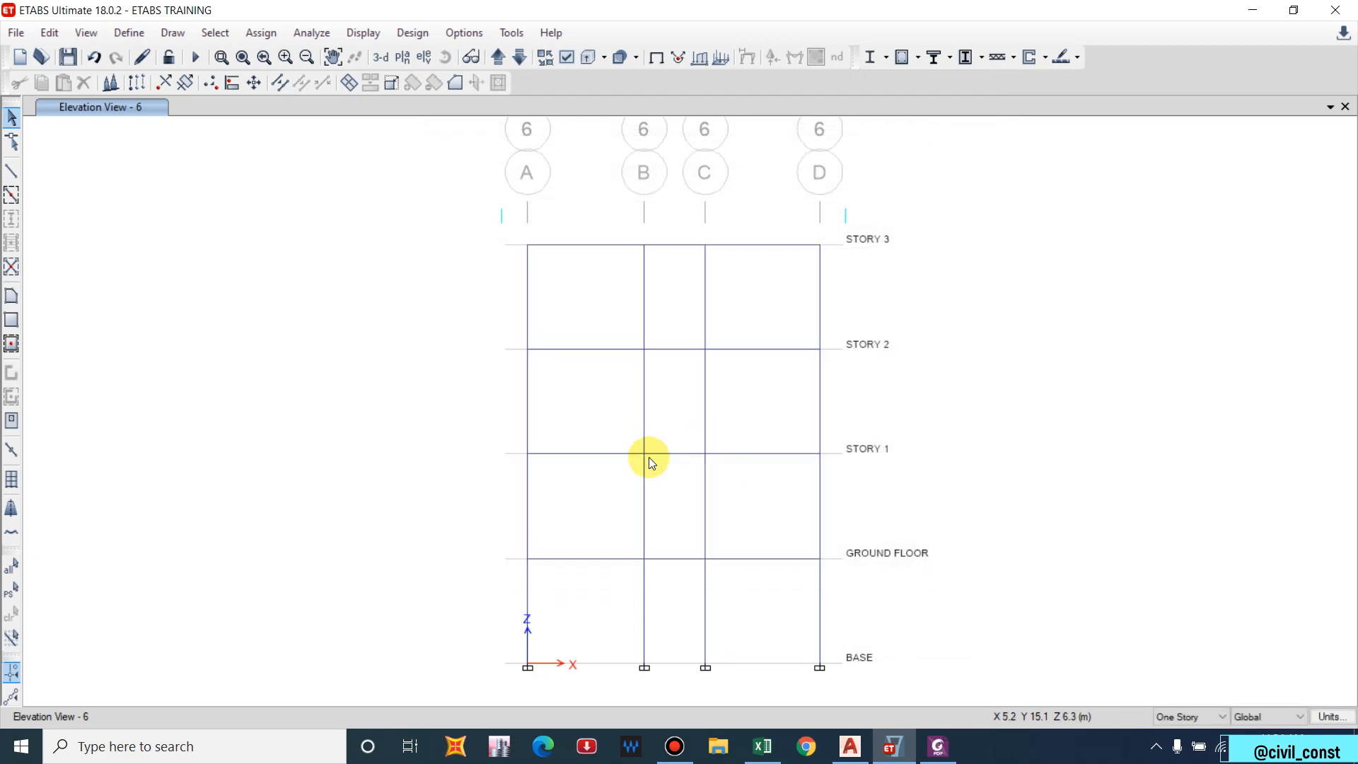
# Rerun the analysis and concrete design check, then verify that all members passed.
pyautogui.click(195, 57)
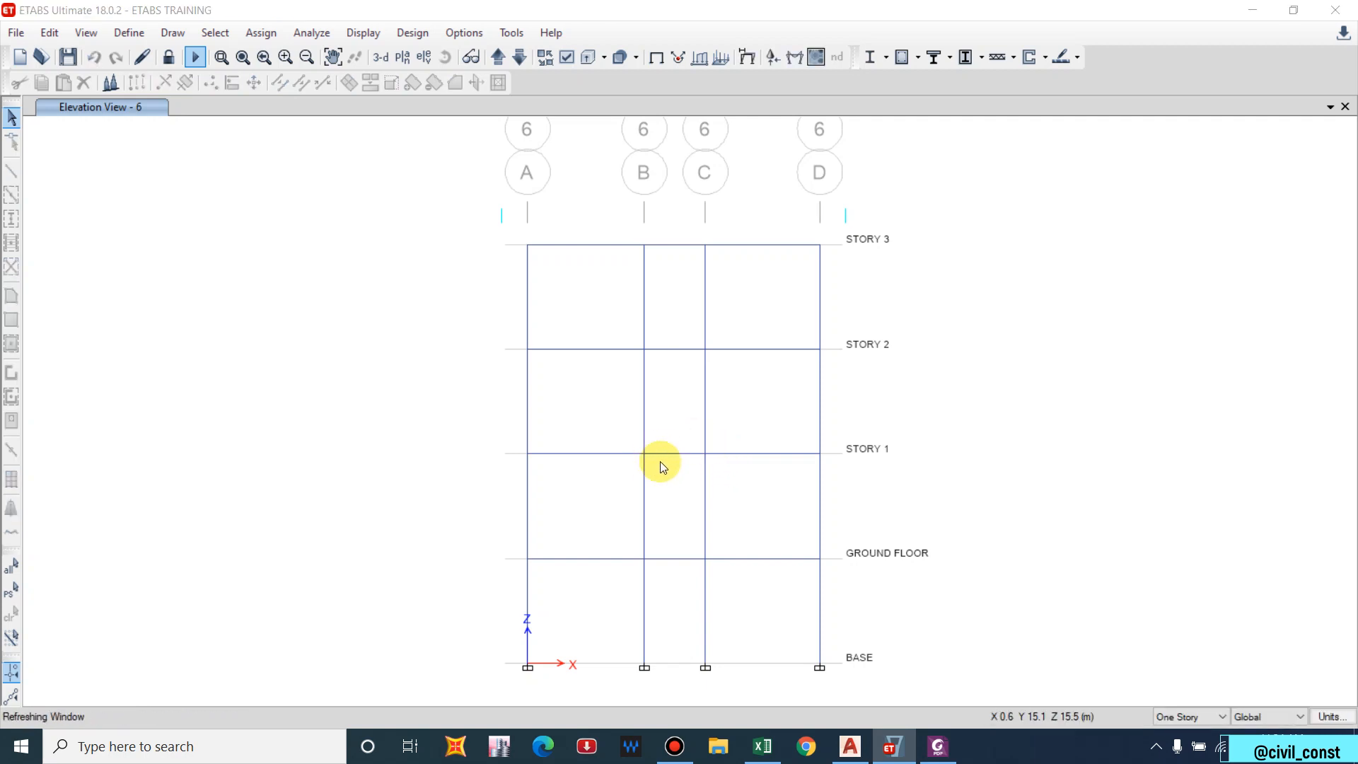
pyautogui.click(896, 60)
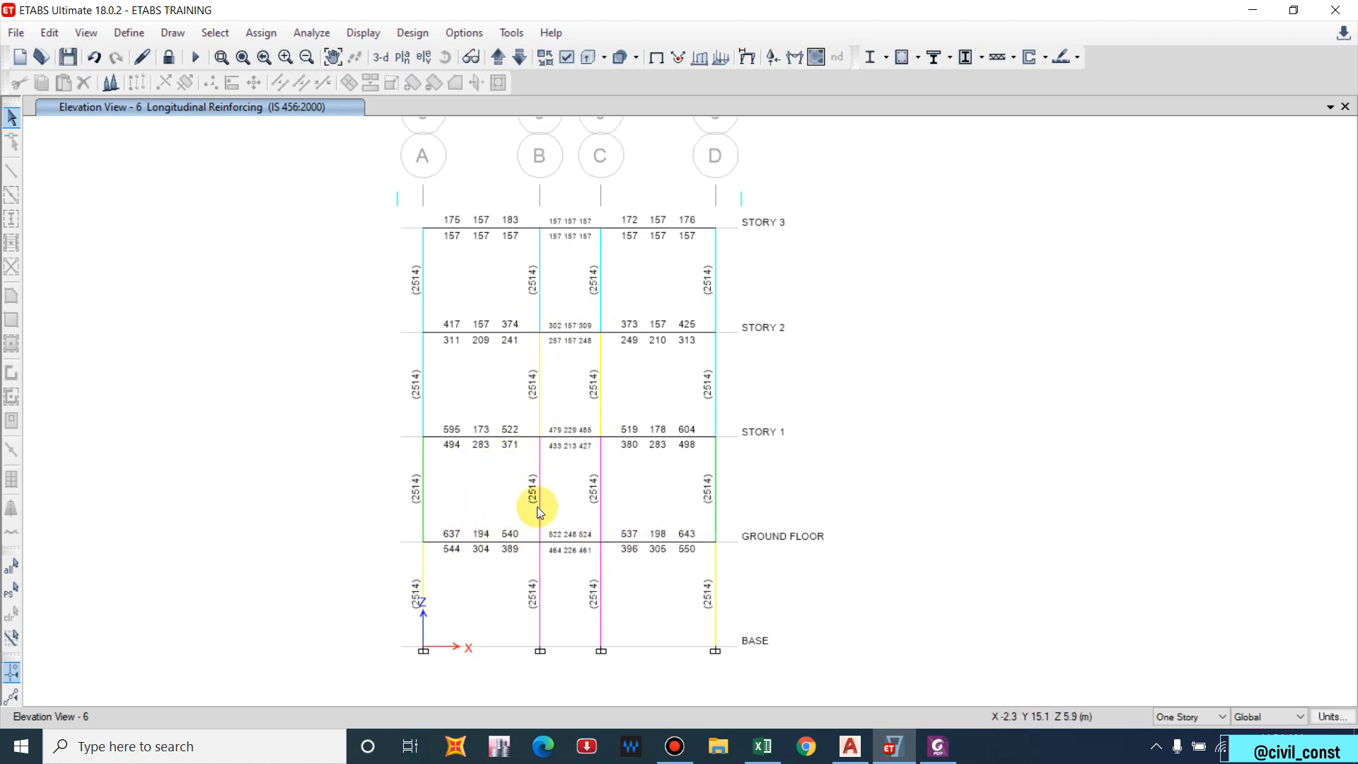
pyautogui.click(918, 59)
pyautogui.click(985, 394)
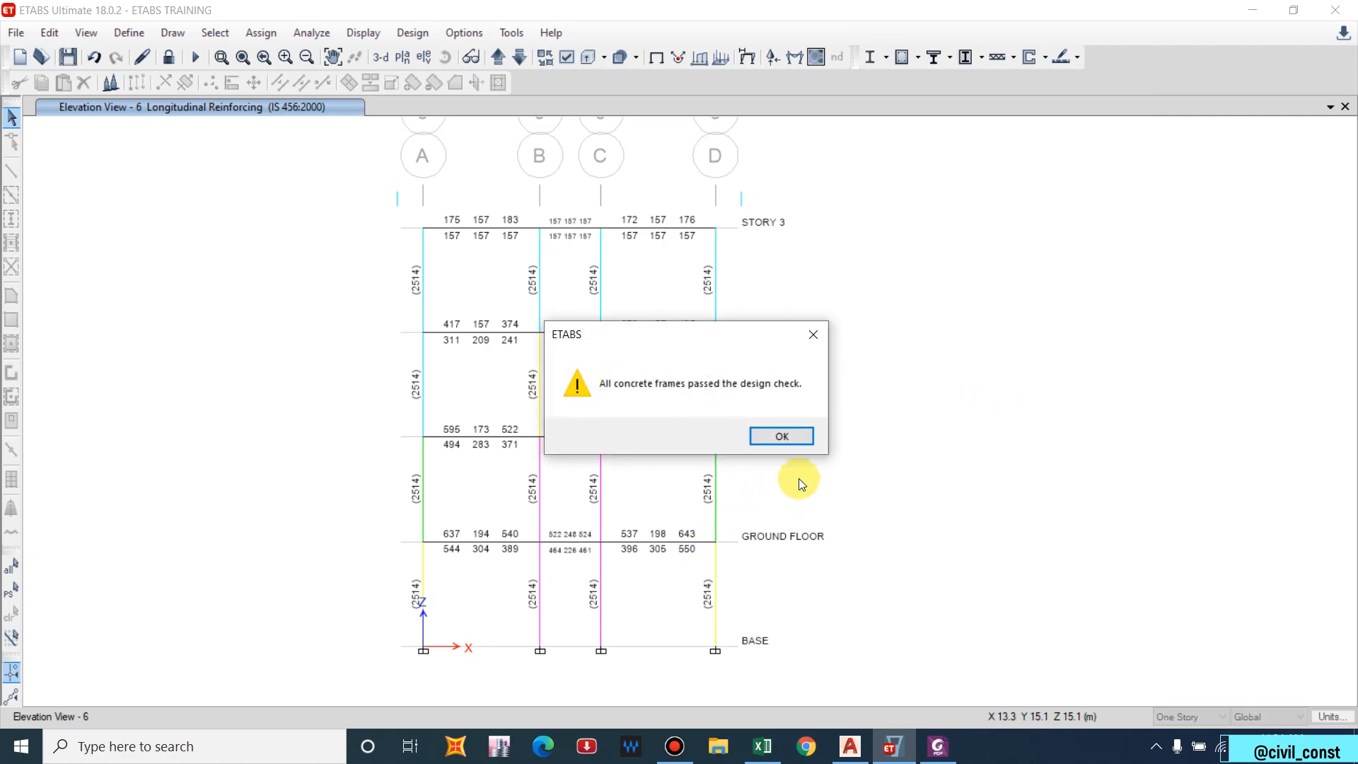
pyautogui.click(788, 433)
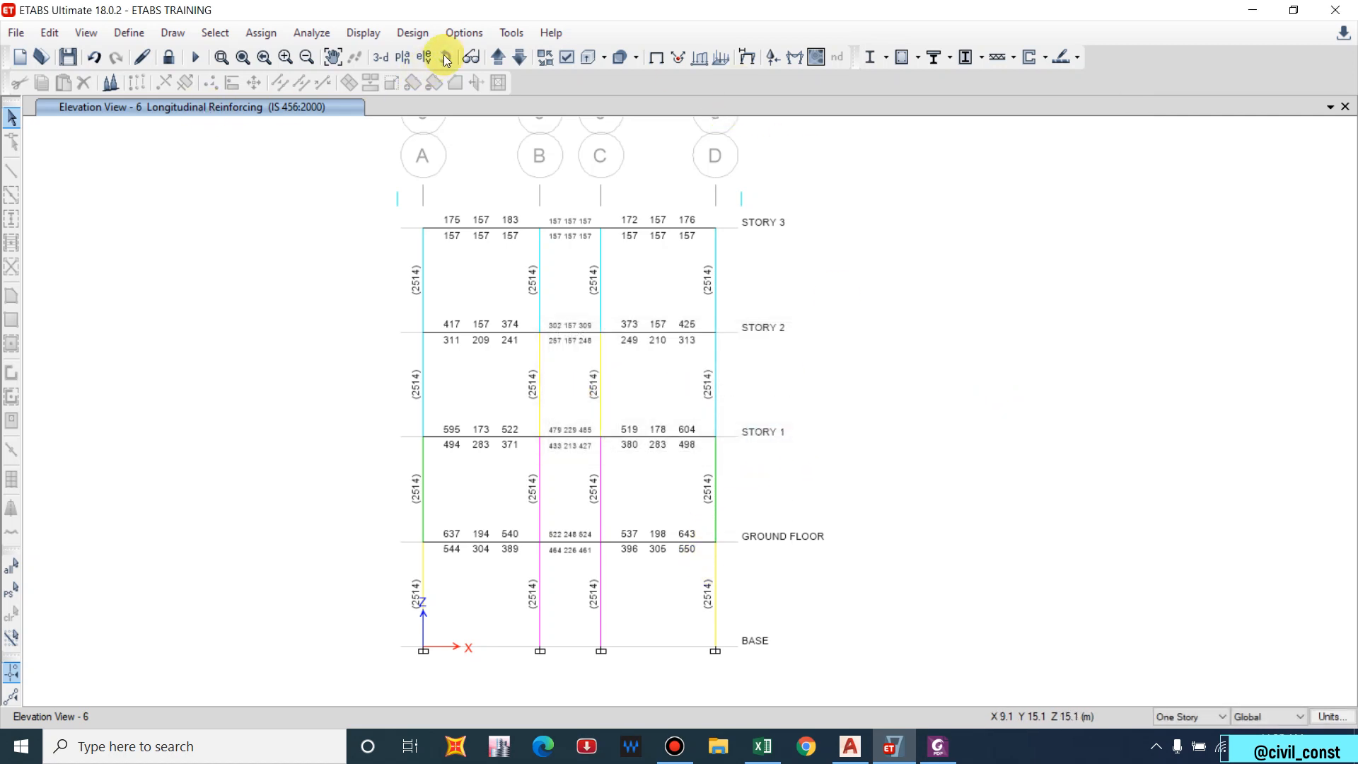
# Switch to a 3-D view and highlight all concrete design failures on the model.
pyautogui.click(380, 56)
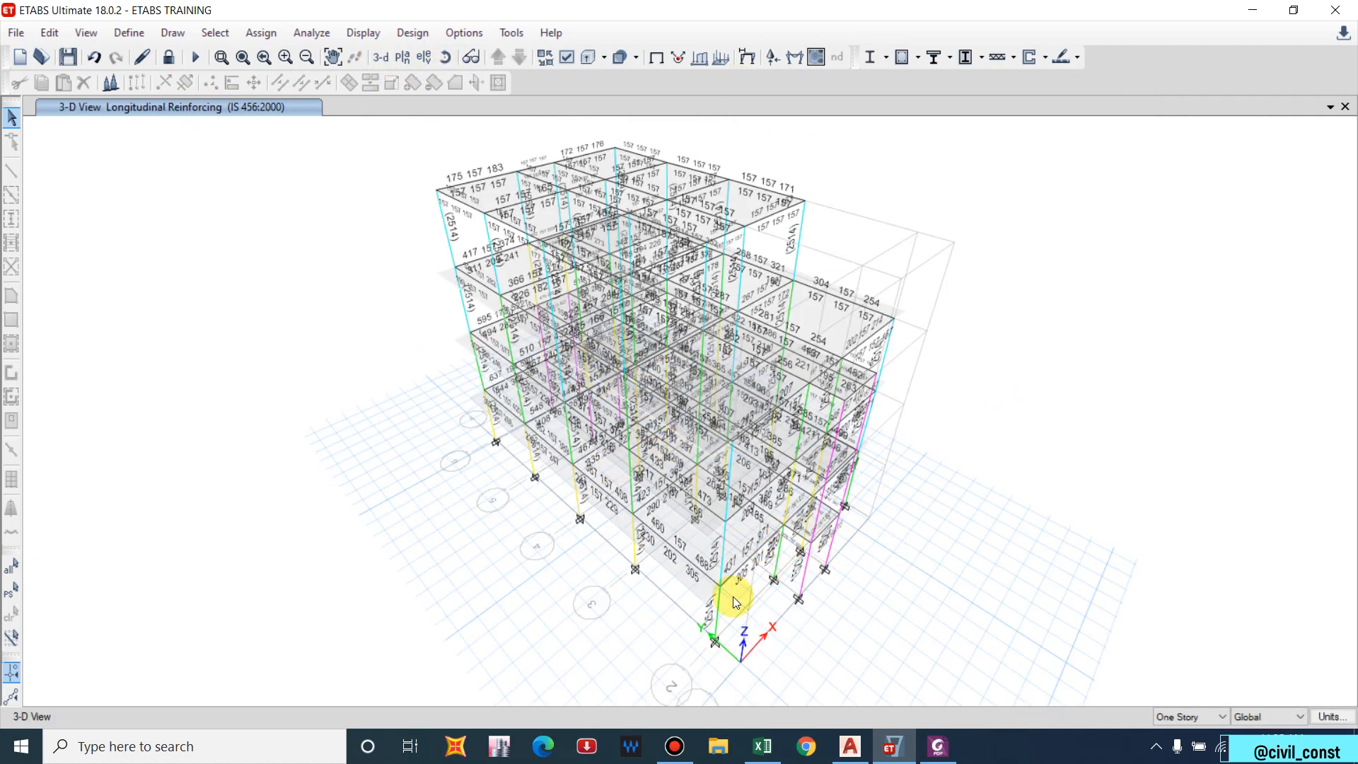
pyautogui.keyDown('shift'); pyautogui.moveTo(737, 597); pyautogui.dragTo(855, 593, button='middle'); pyautogui.keyUp('shift')
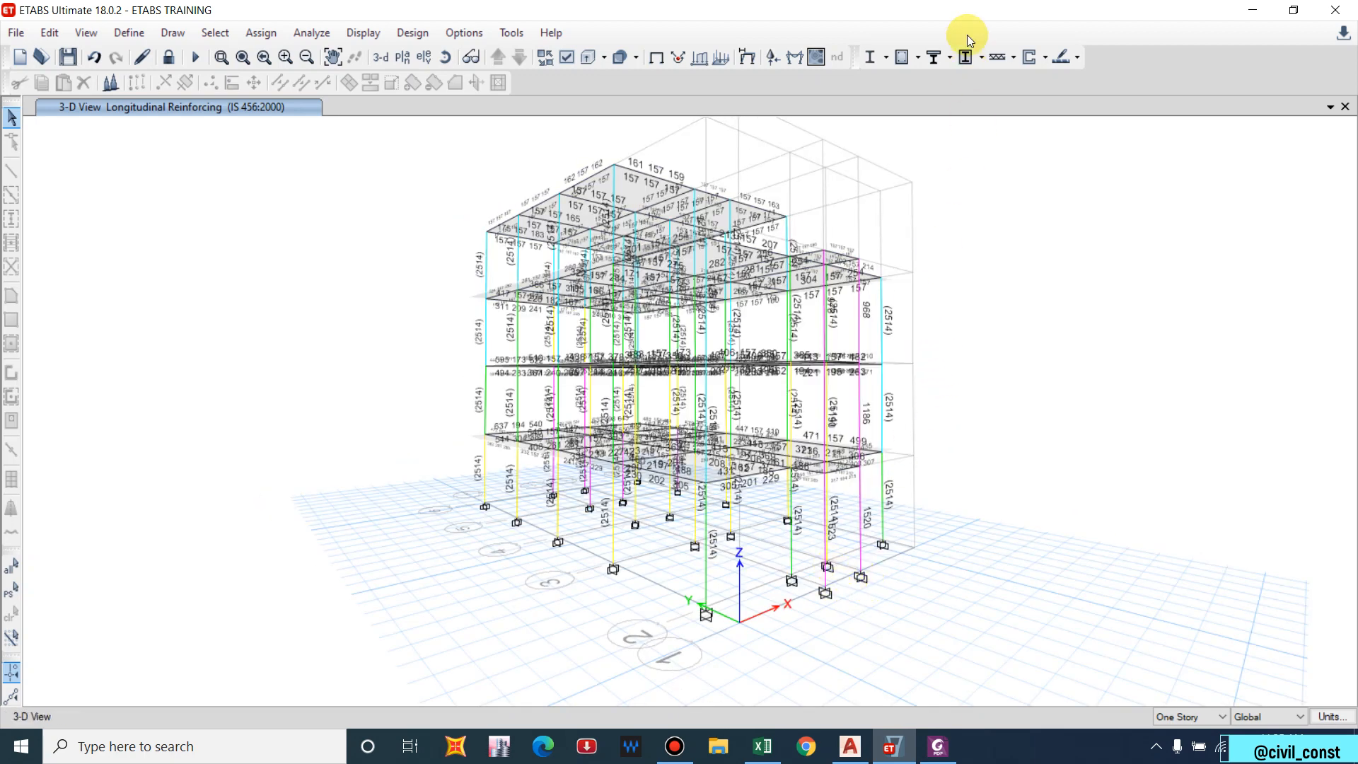
pyautogui.click(912, 56)
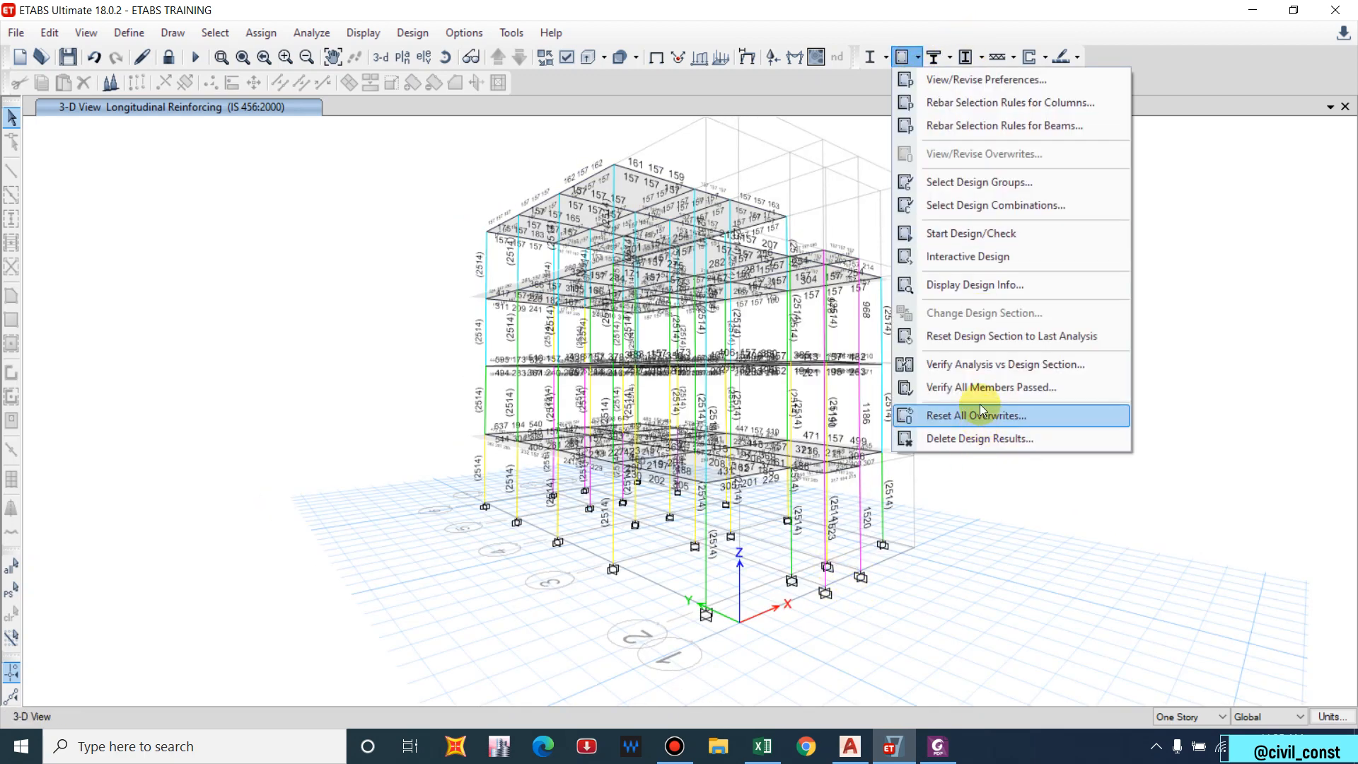
pyautogui.click(959, 285)
pyautogui.moveTo(1049, 286); pyautogui.dragTo(1178, 267)
pyautogui.click(1202, 323)
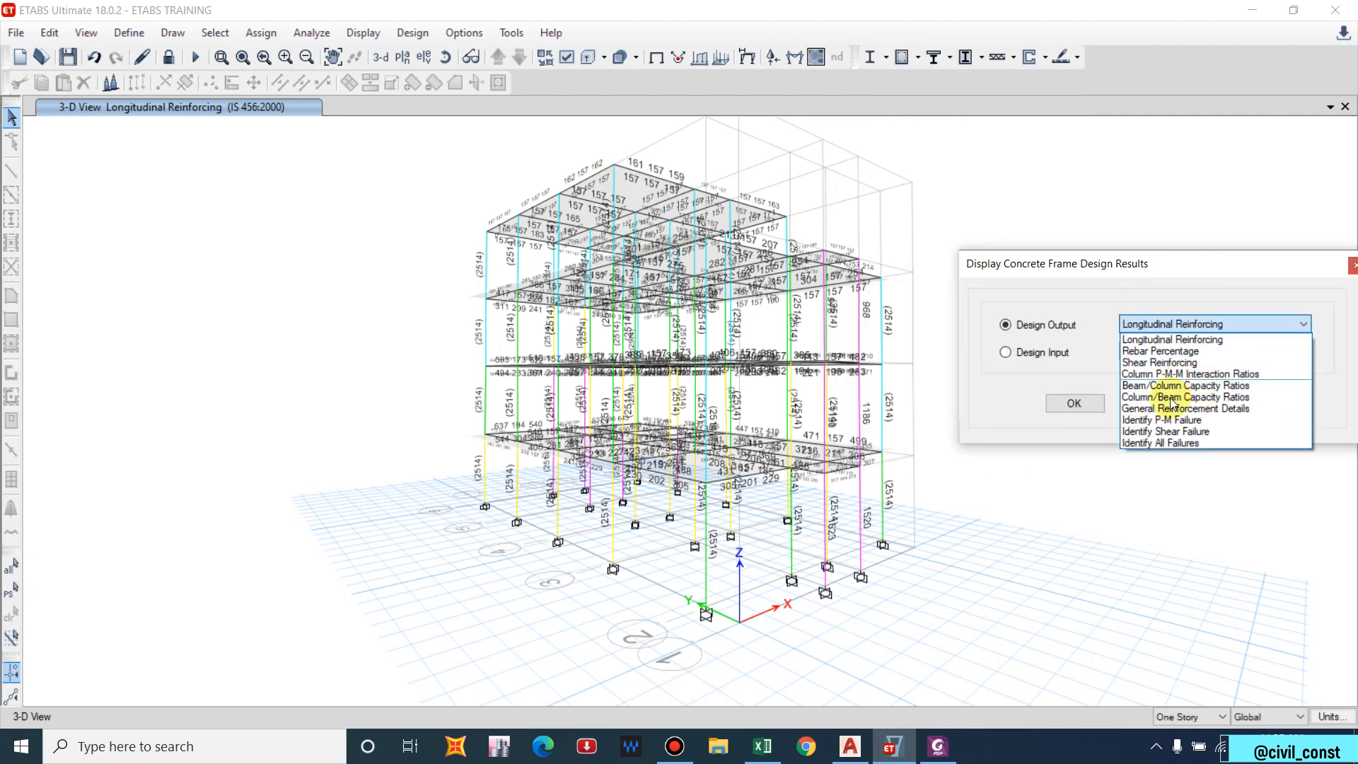
pyautogui.click(1170, 440)
pyautogui.click(1251, 403)
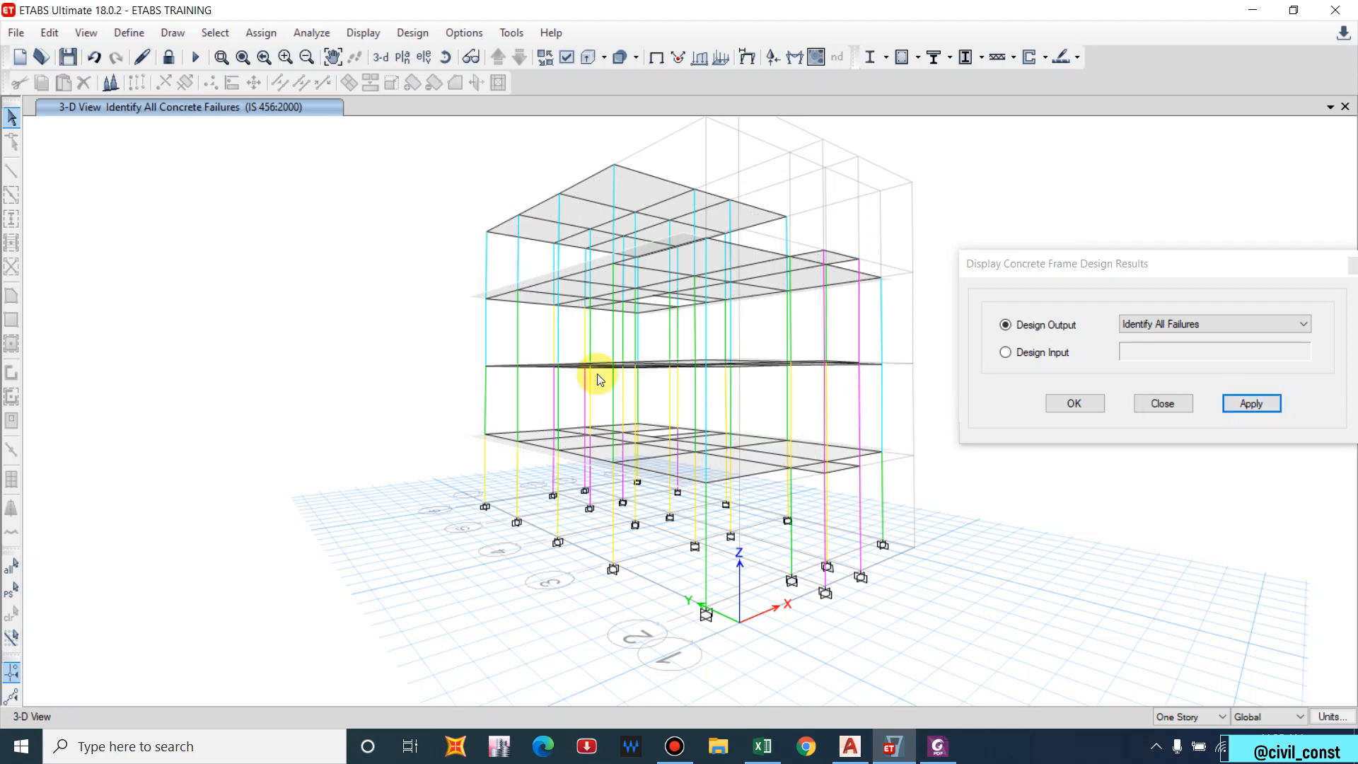
# Display IS 456:2000 column/beam capacity ratios, such as 4.407 and 3.544, on the frame.
pyautogui.keyDown('shift'); pyautogui.moveTo(597, 374); pyautogui.dragTo(522, 450, button='middle'); pyautogui.keyUp('shift')
pyautogui.click(1203, 323)
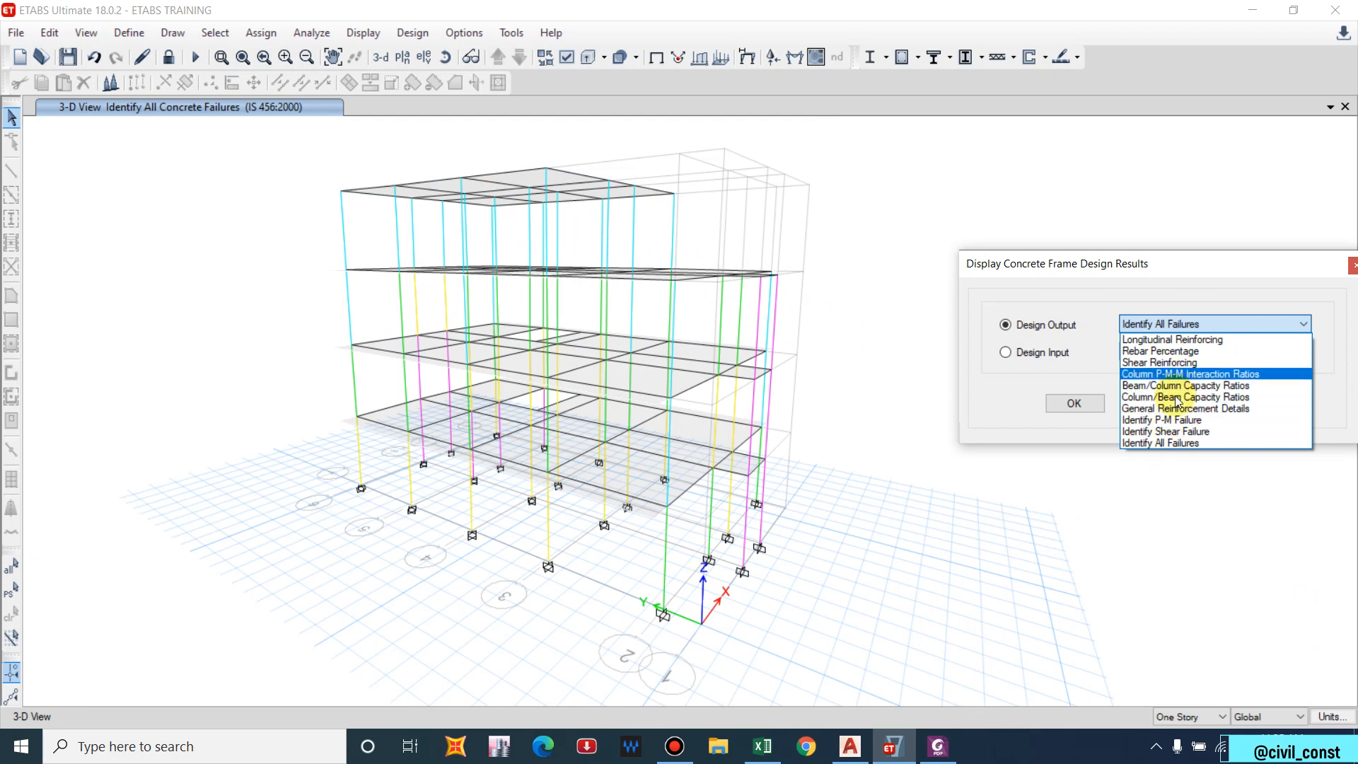
pyautogui.click(1183, 397)
pyautogui.click(1249, 404)
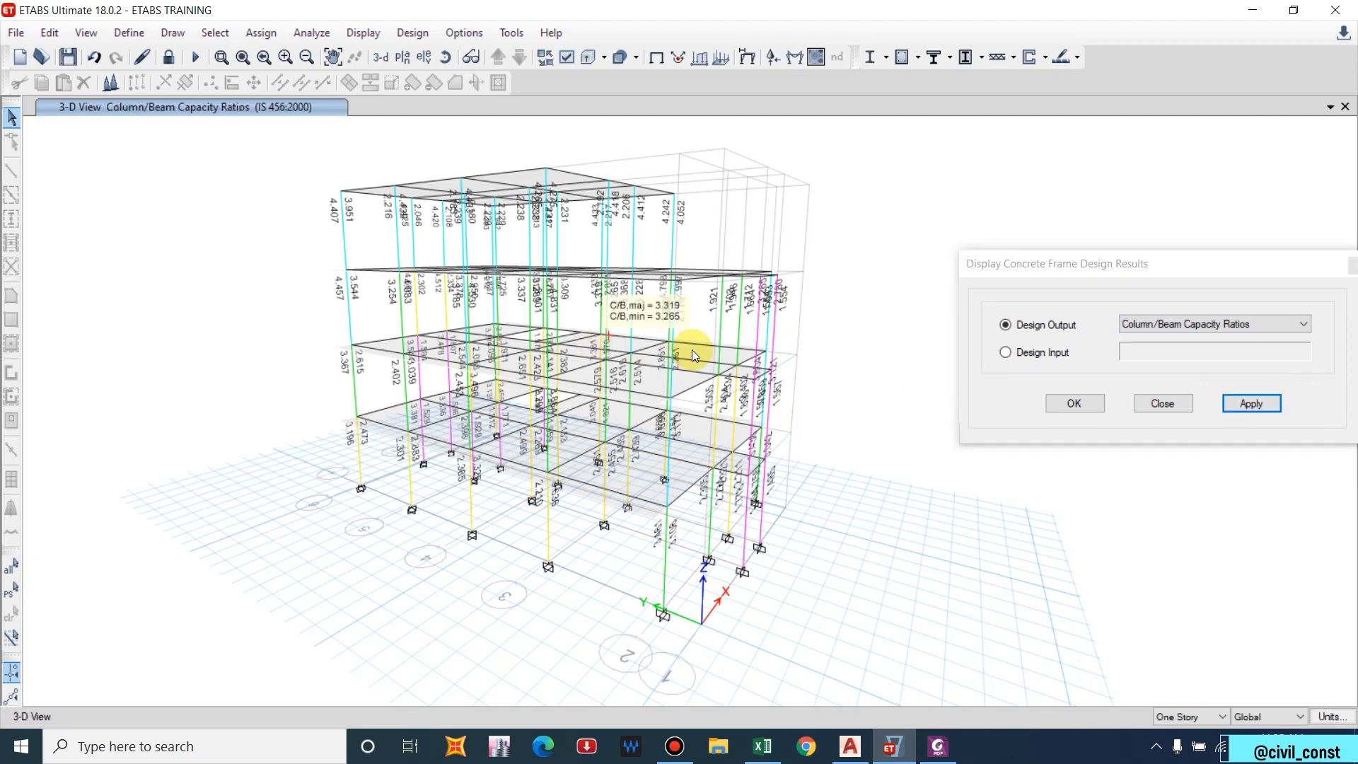
pyautogui.moveTo(1296, 257); pyautogui.dragTo(1226, 265)
pyautogui.click(1286, 273)
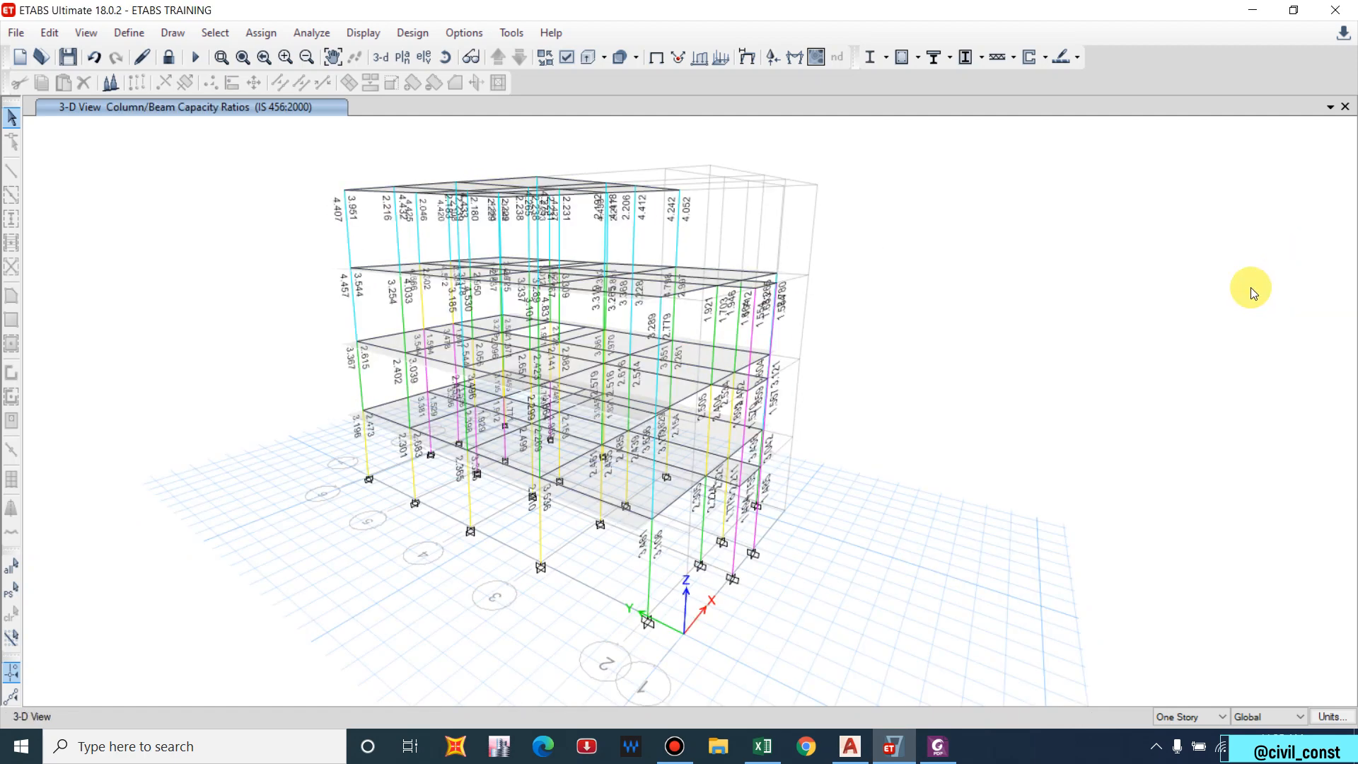
# Unlock the model and give Column 300*300 16 mm (201 mm²) longitudinal bars, keeping 20 mm corners.
pyautogui.click(168, 56)
pyautogui.click(707, 440)
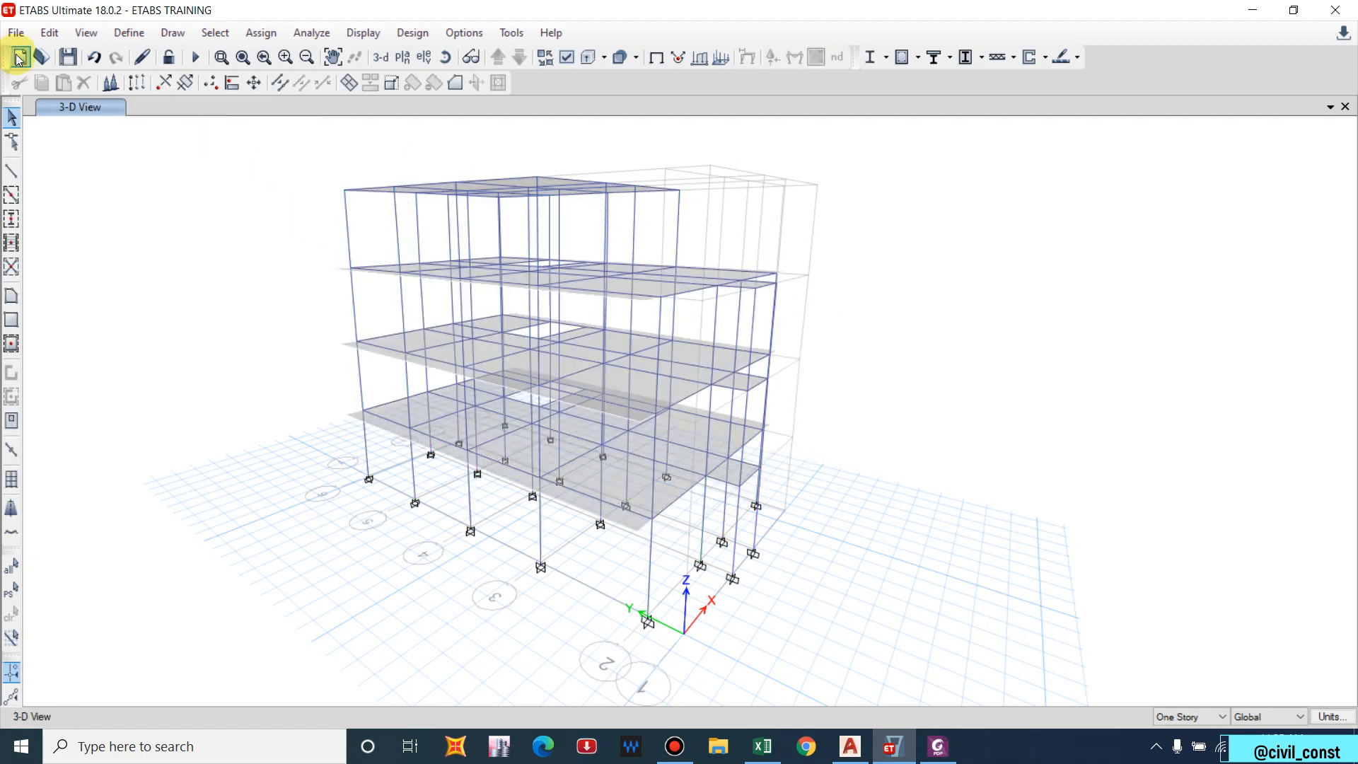
pyautogui.click(129, 33)
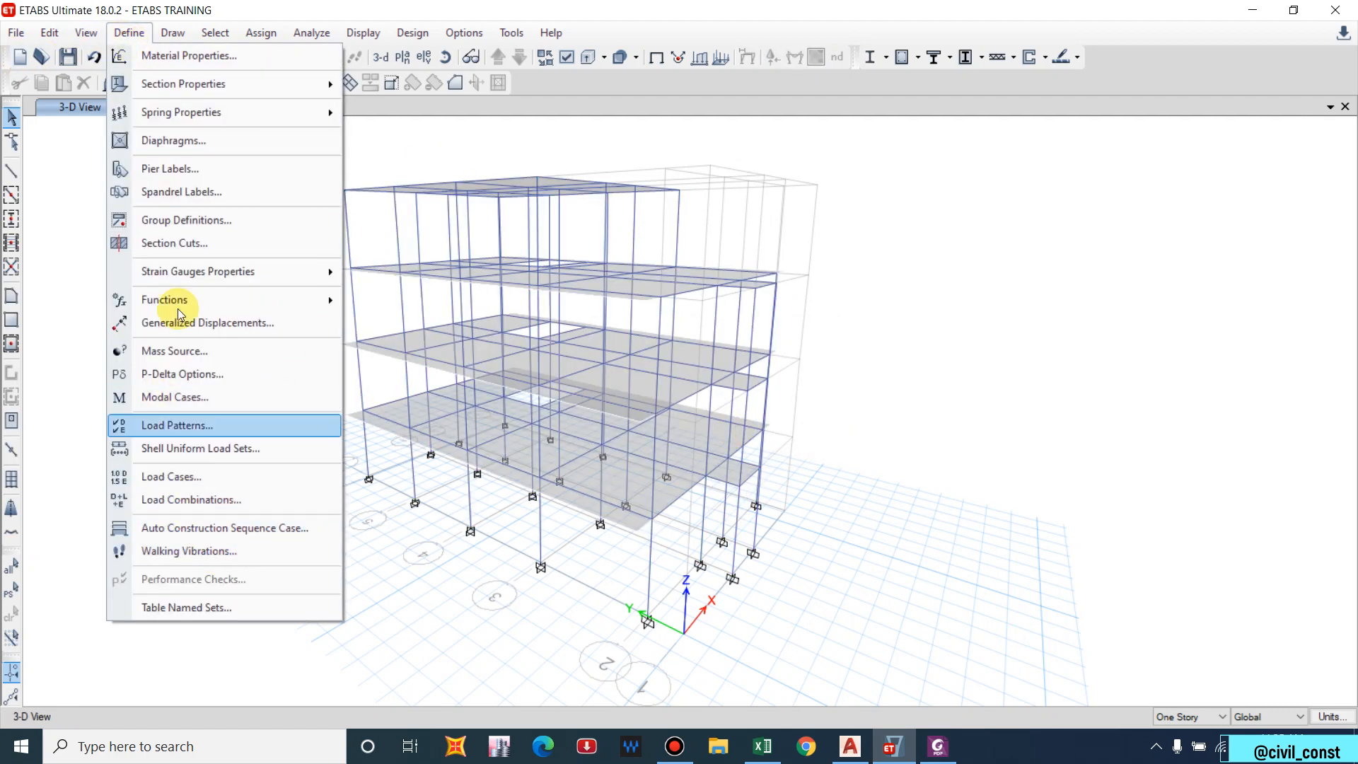
pyautogui.moveTo(239, 95)
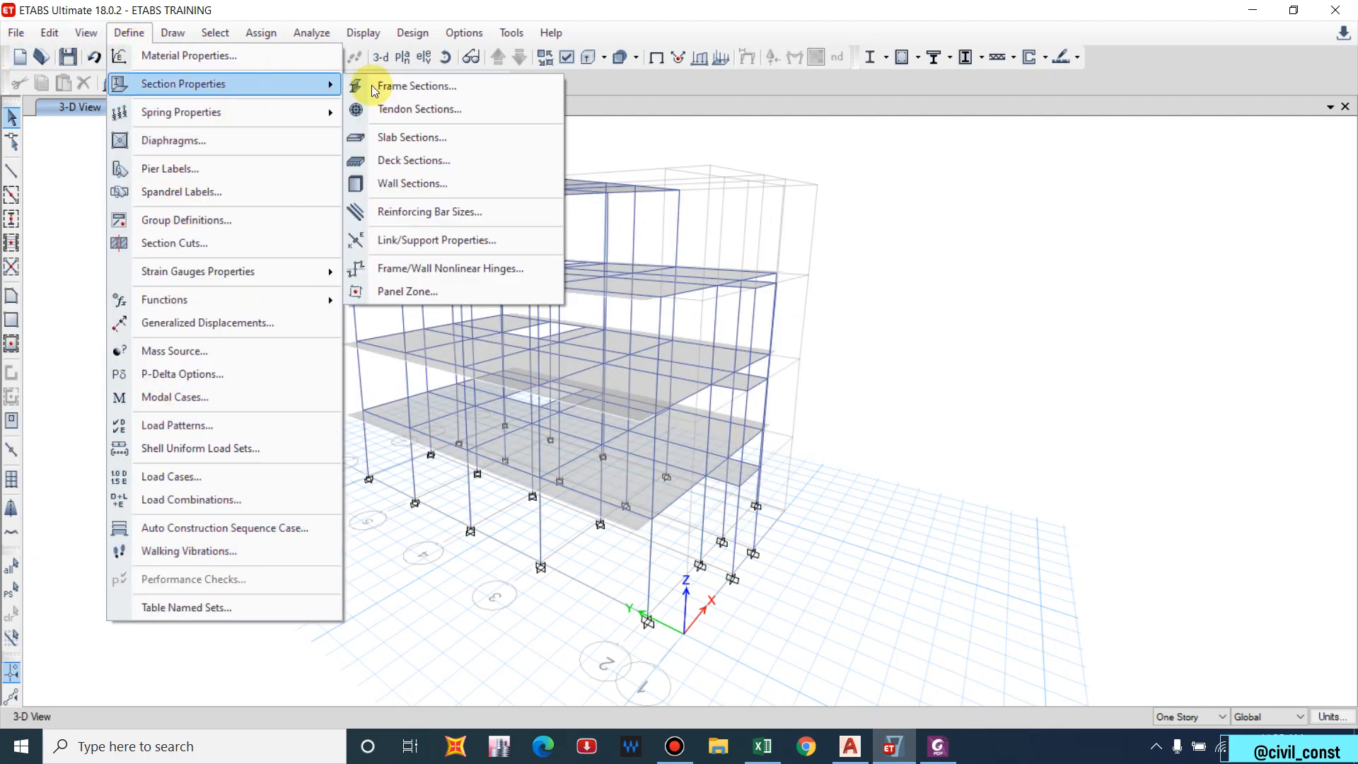
pyautogui.click(371, 85)
pyautogui.click(563, 342)
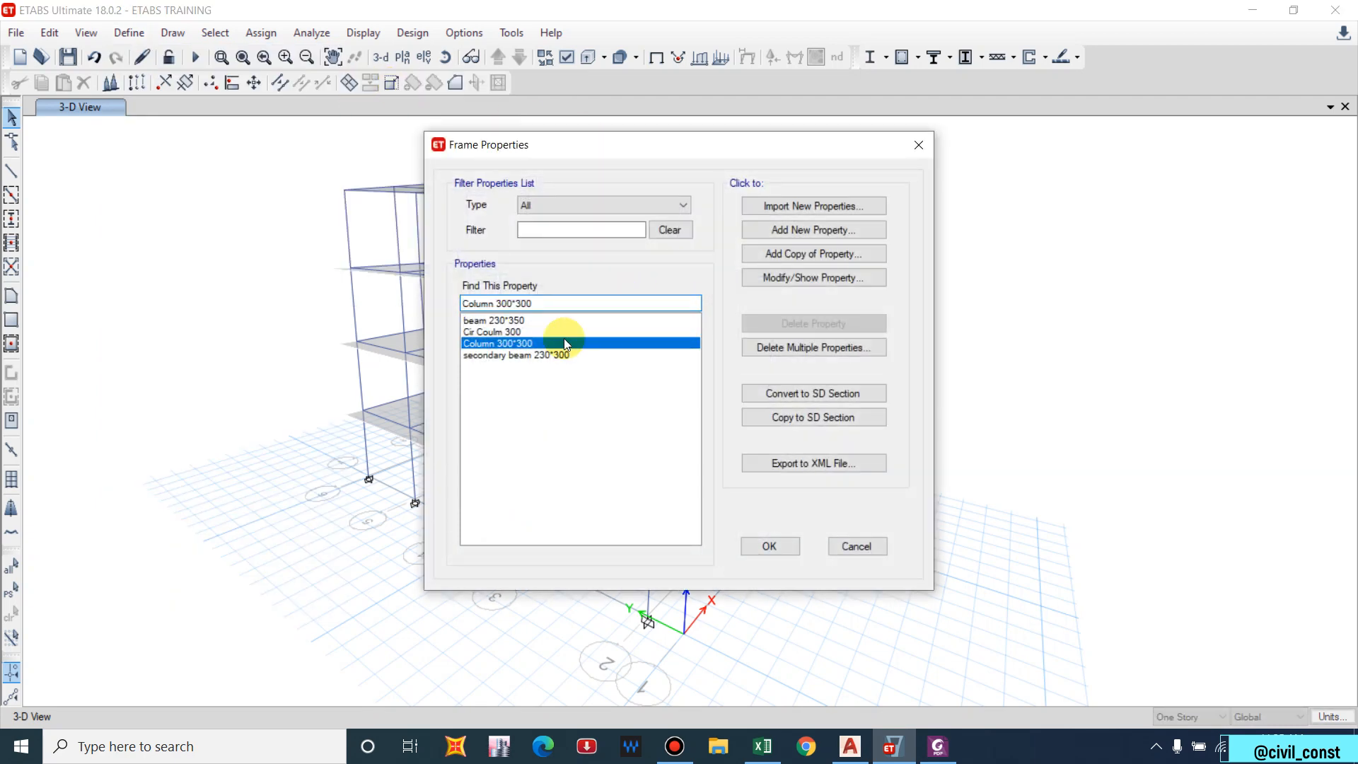
pyautogui.click(793, 277)
pyautogui.click(863, 444)
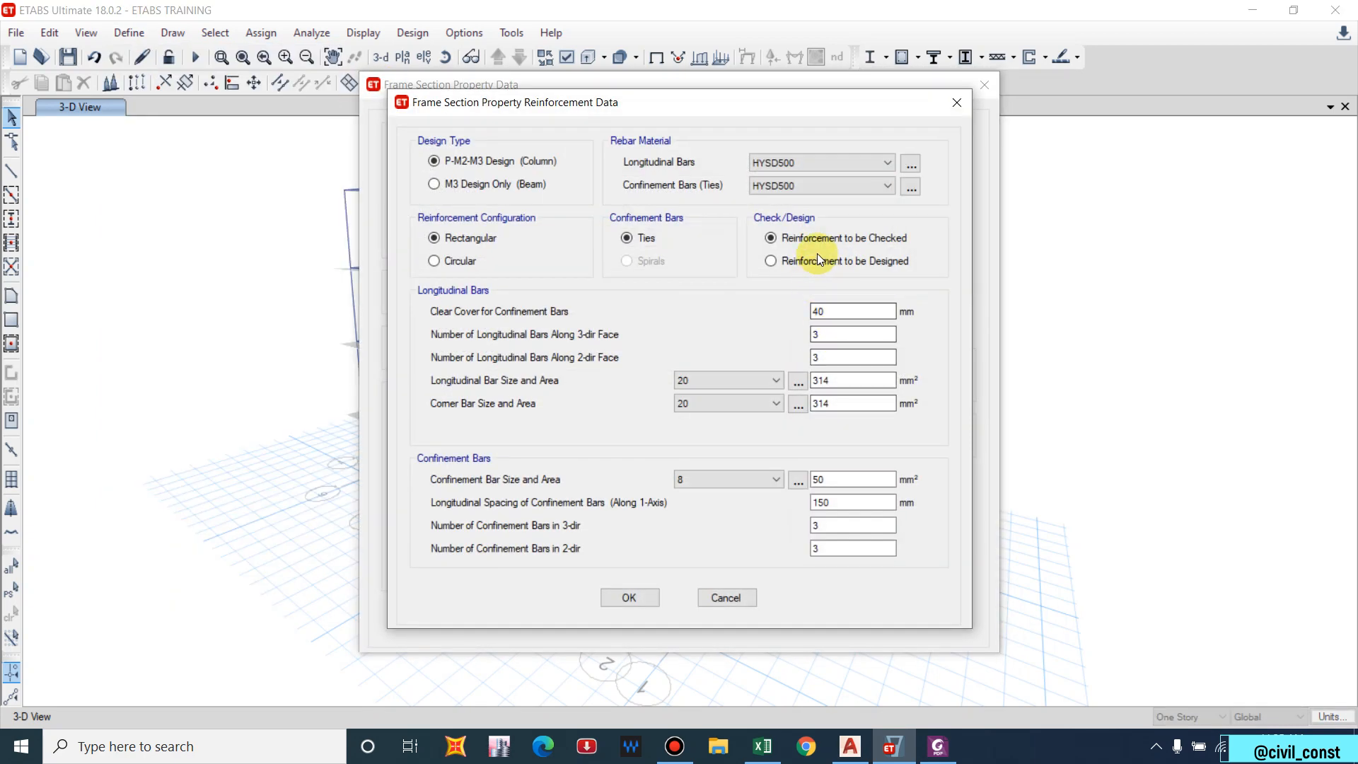
pyautogui.click(732, 380)
pyautogui.click(683, 465)
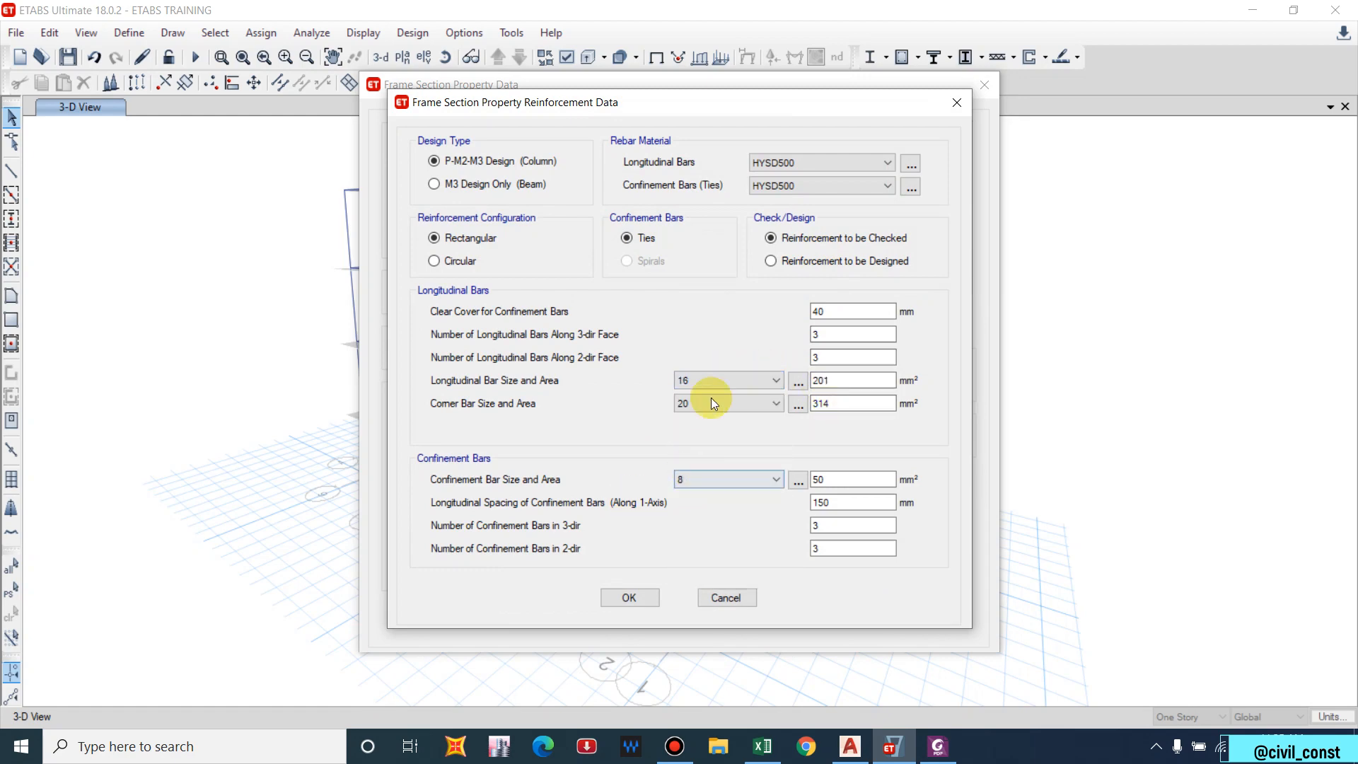
pyautogui.click(630, 598)
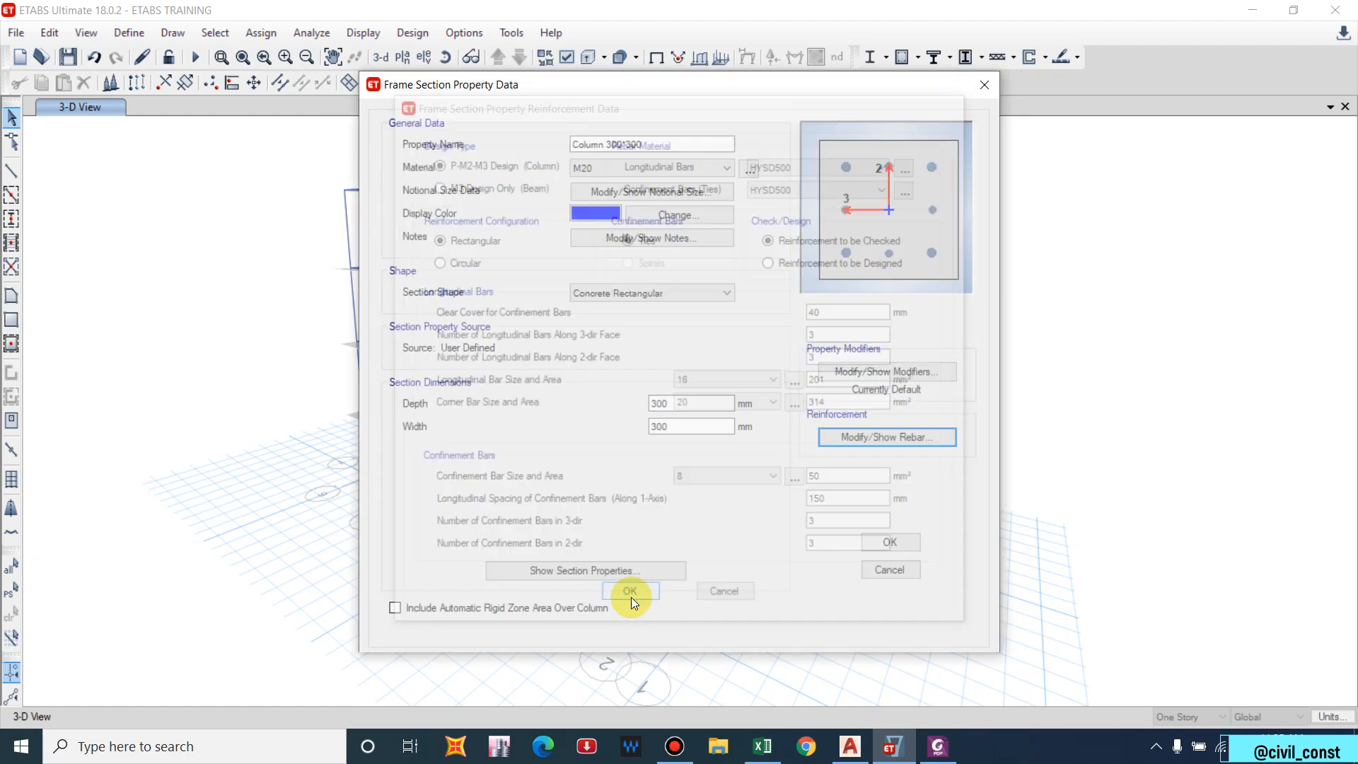
# Confirm the section change, then rerun analysis (F5) and concrete design, giving columns 2061 reinforcement.
pyautogui.click(888, 539)
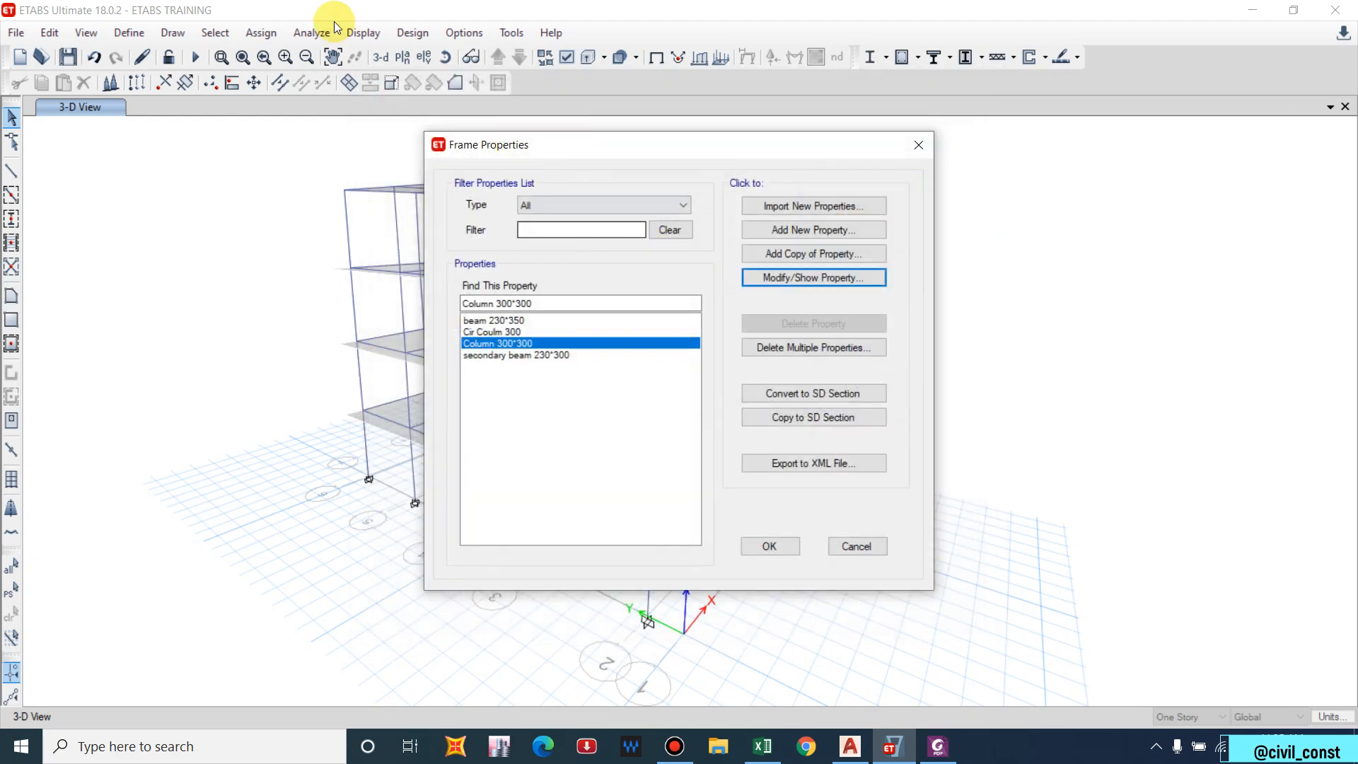
pyautogui.click(770, 547)
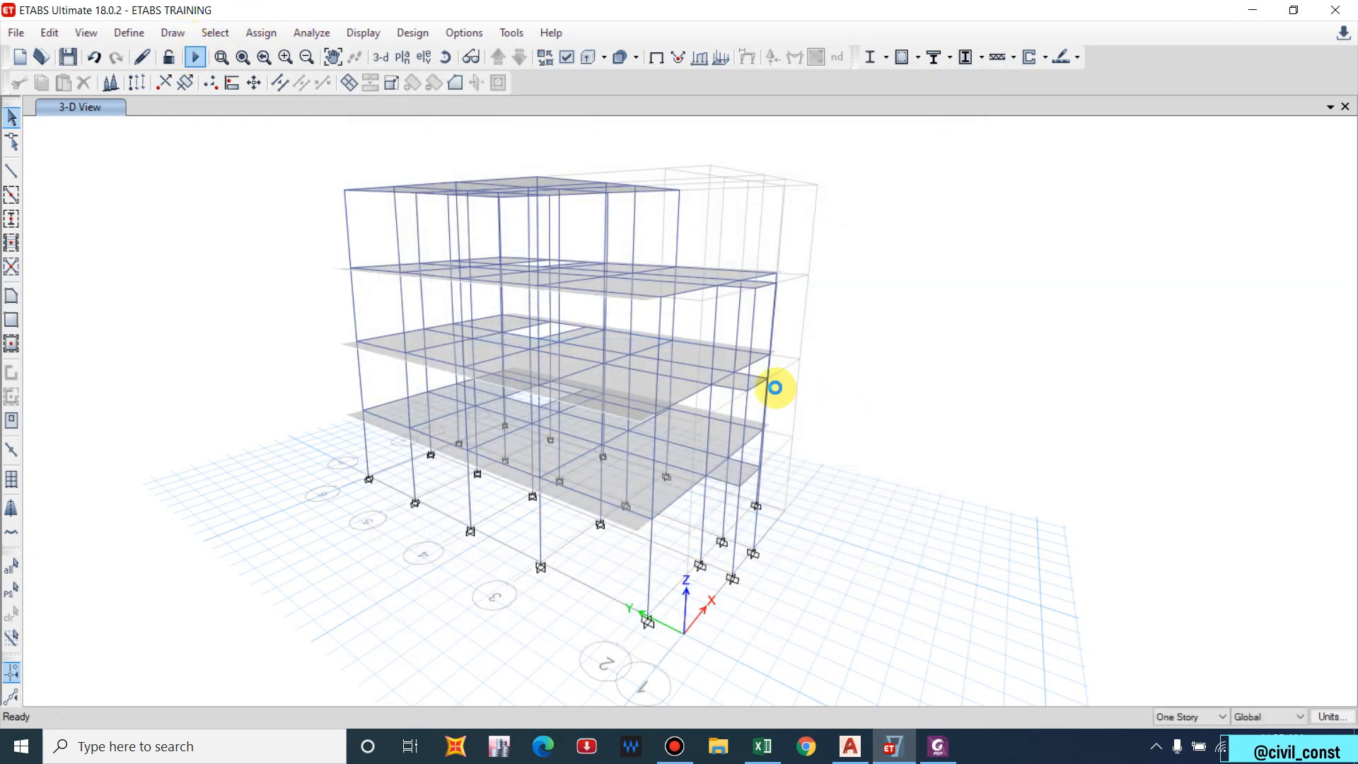
pyautogui.press('F5')
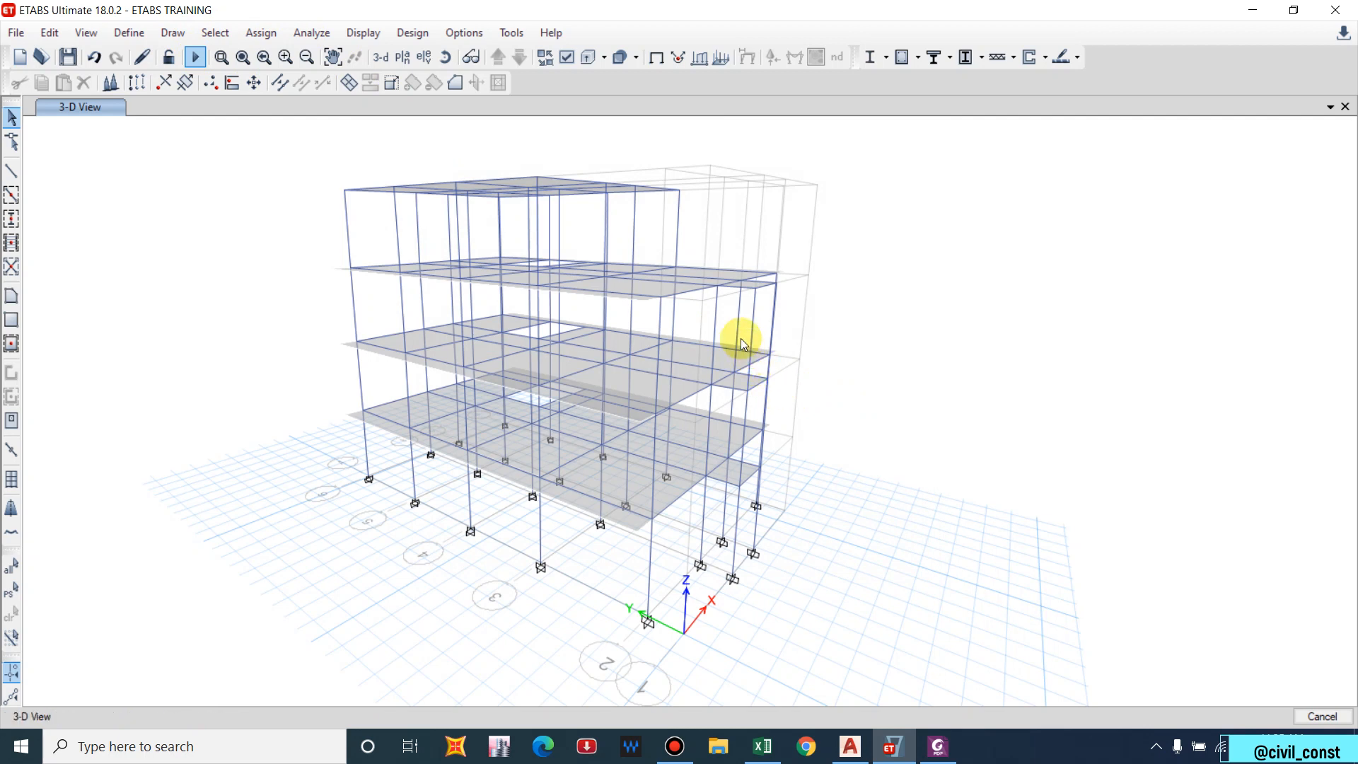
pyautogui.click(903, 62)
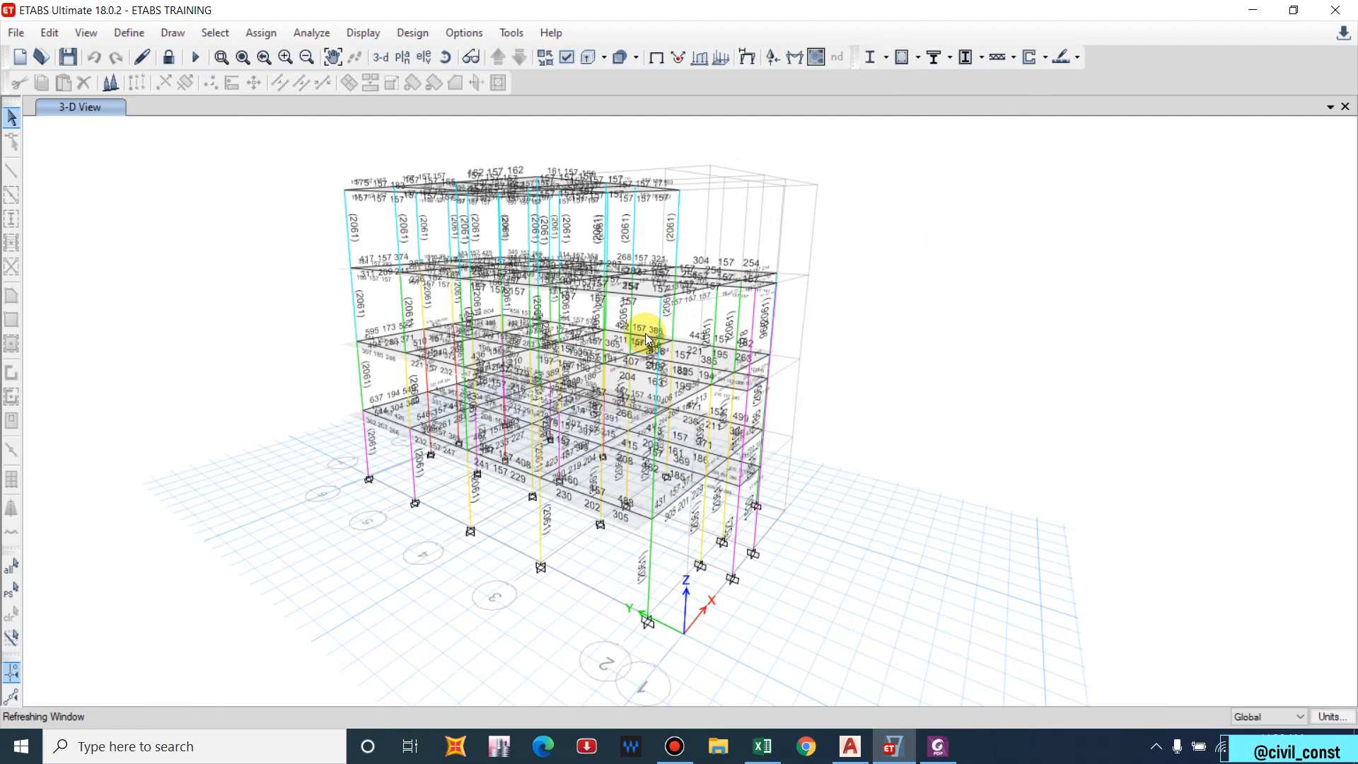
pyautogui.scroll(5, 639, 484)
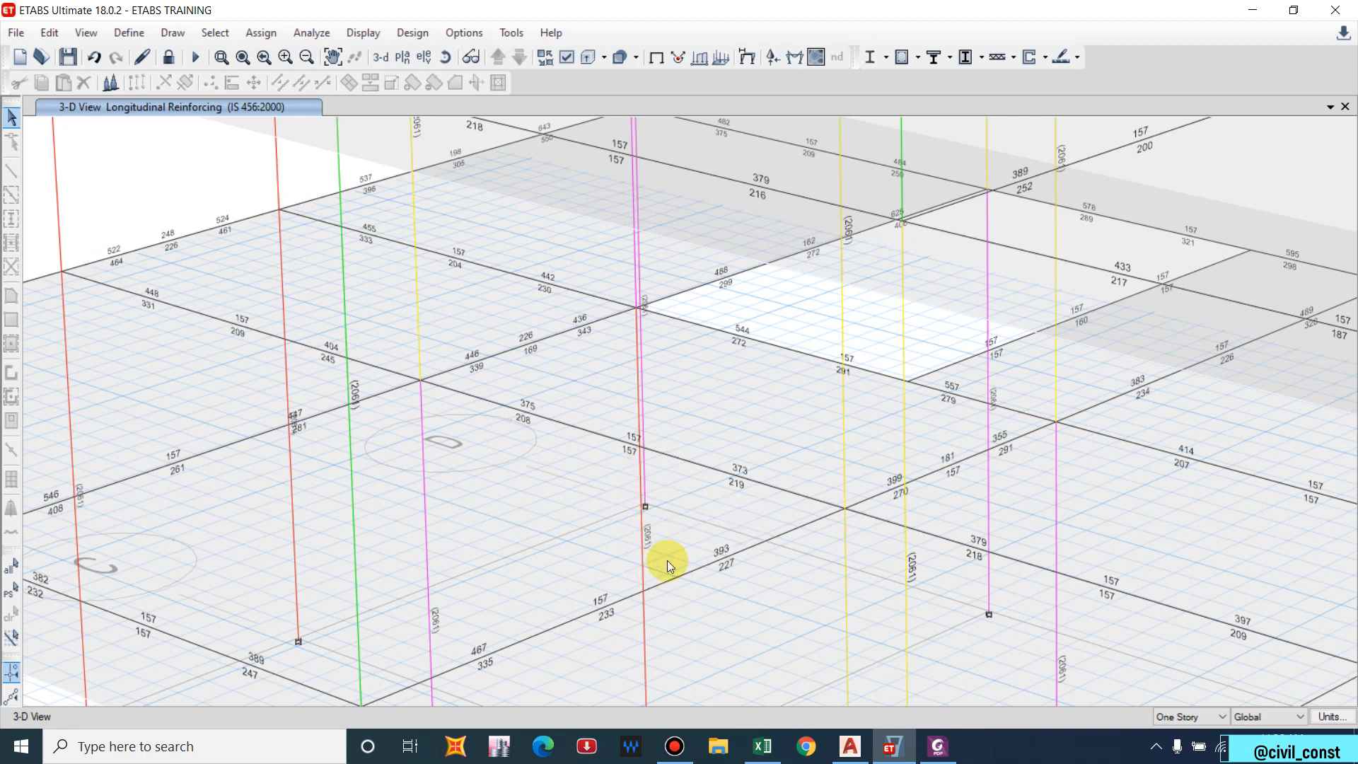
pyautogui.click(918, 61)
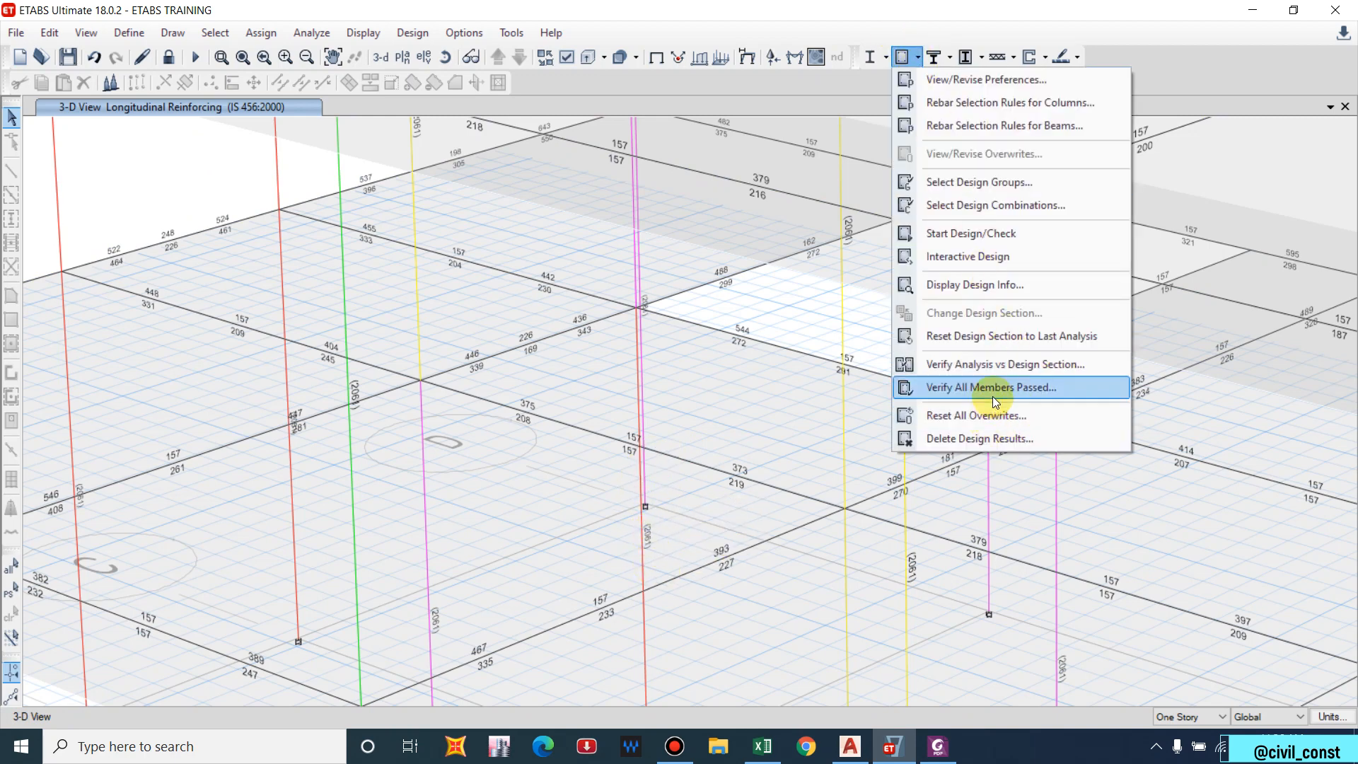
# Verify that all members passed and rerun the concrete design check.
pyautogui.click(977, 385)
pyautogui.click(782, 436)
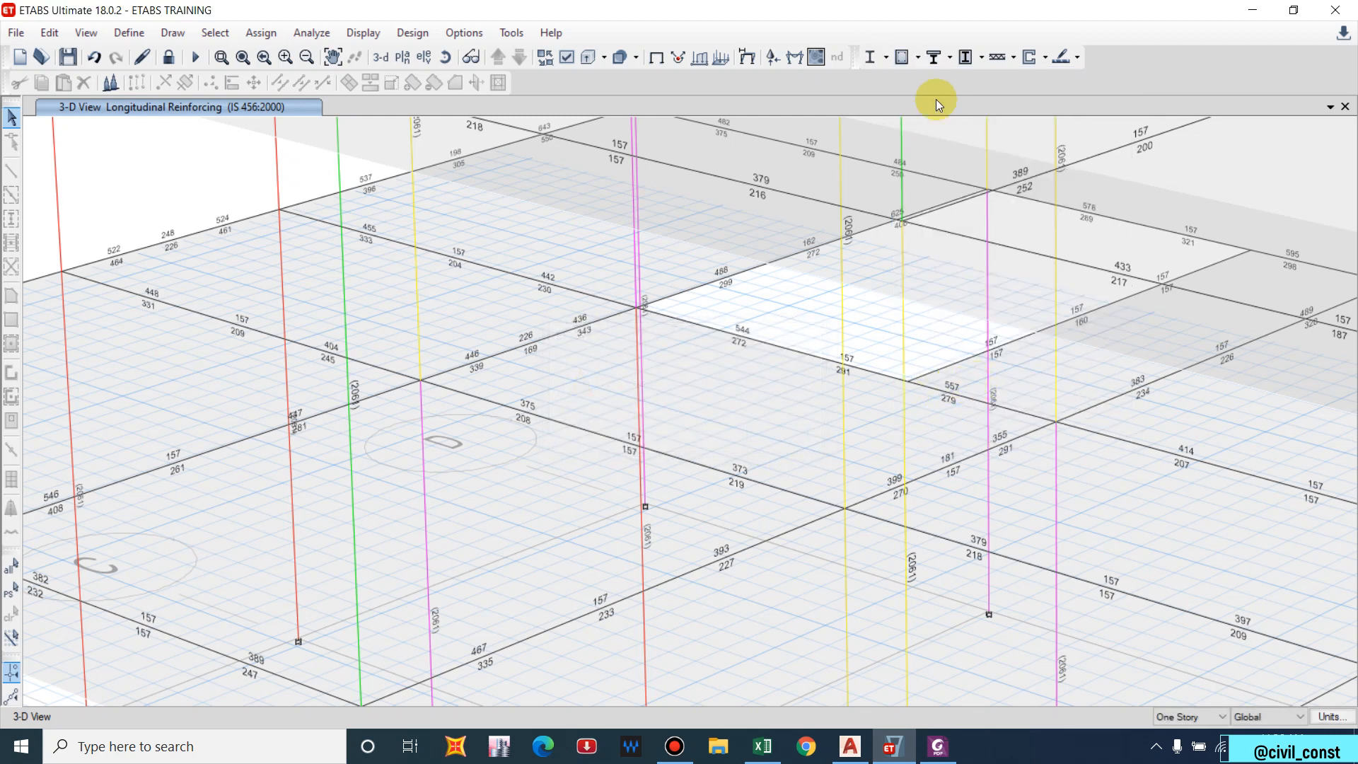
pyautogui.click(930, 59)
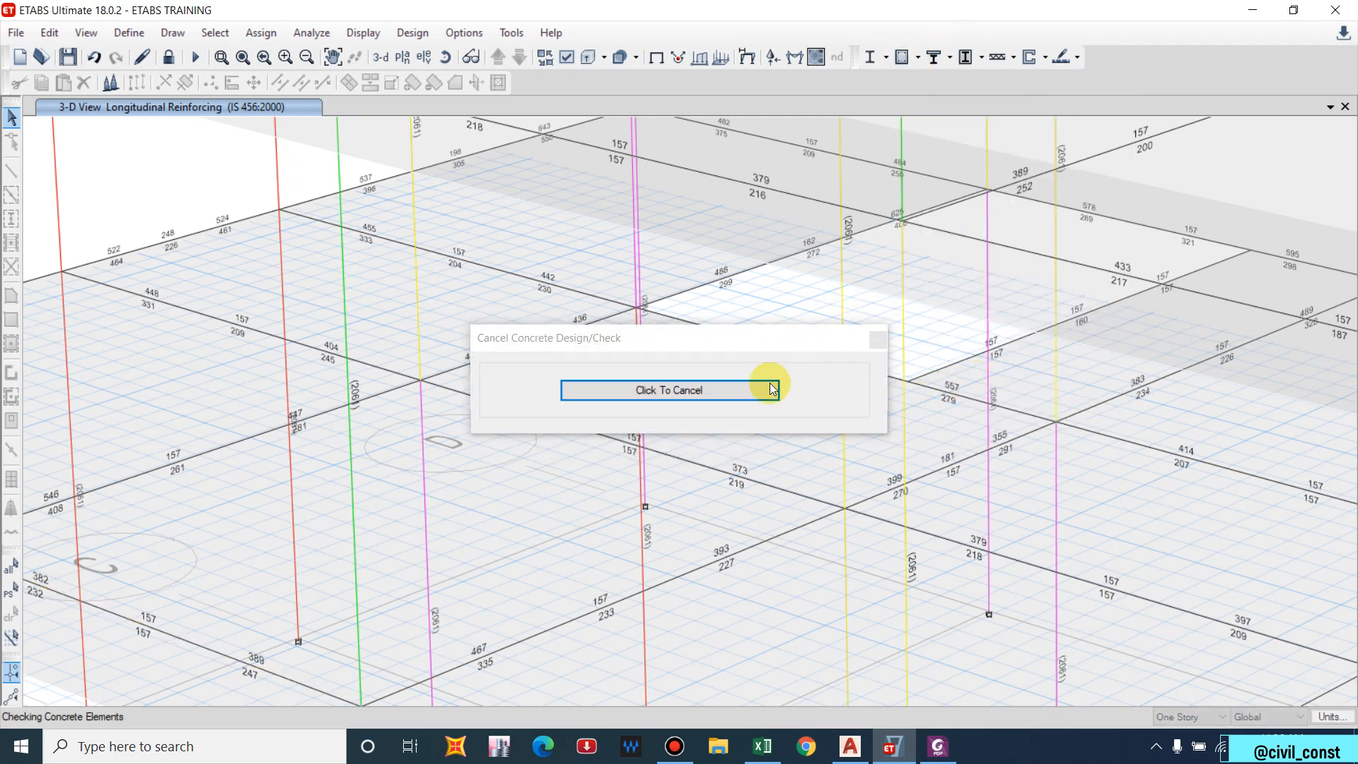
pyautogui.click(918, 58)
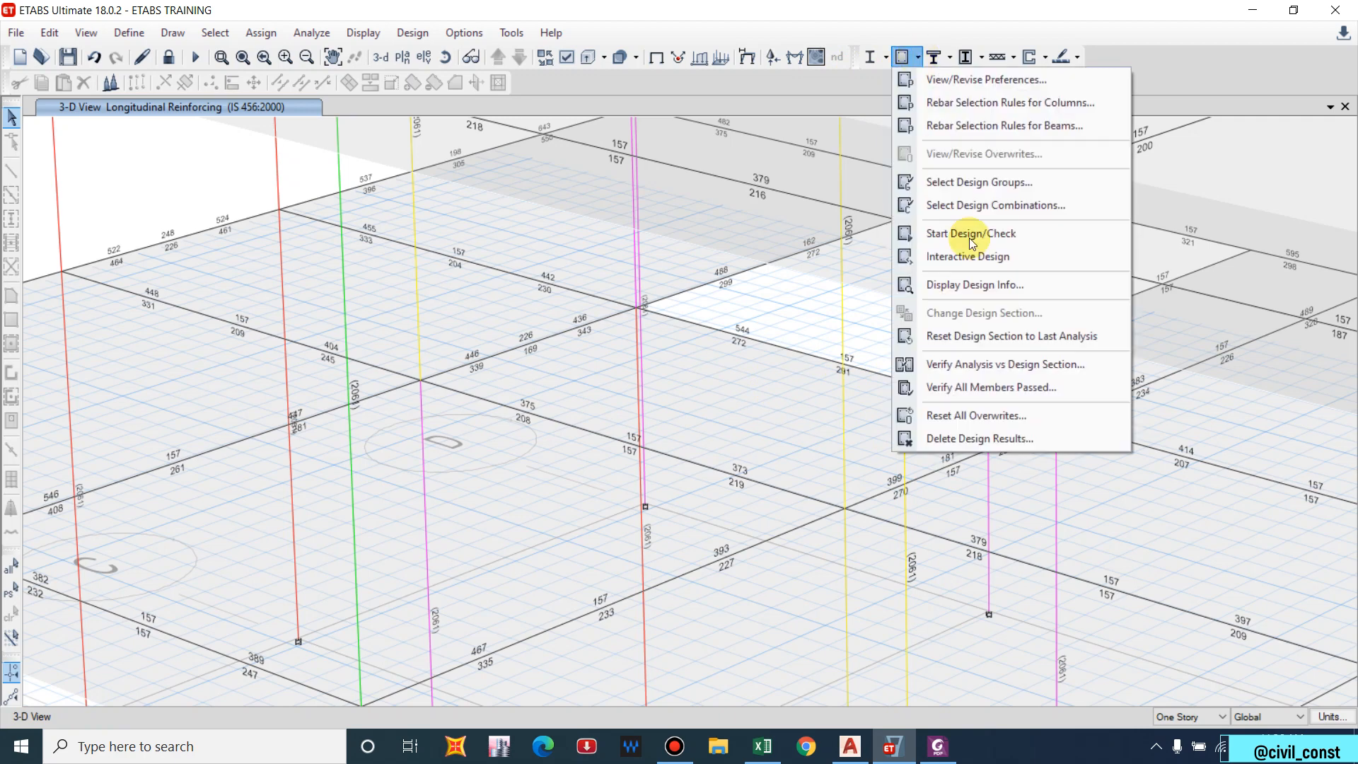
# Identify all failures and inspect column C10, where DCon7 and DCon11 are overstressed (O/S #35).
pyautogui.click(977, 282)
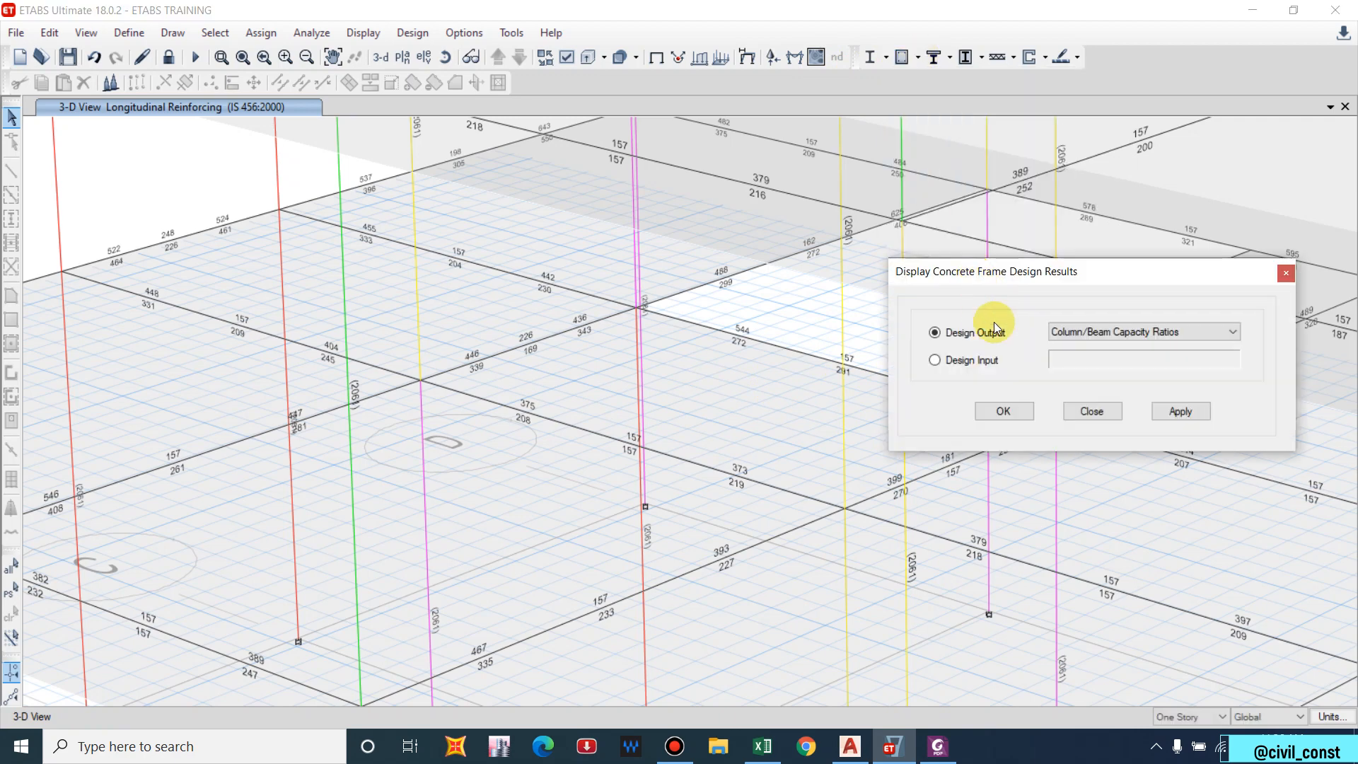
pyautogui.click(1094, 332)
pyautogui.click(1105, 450)
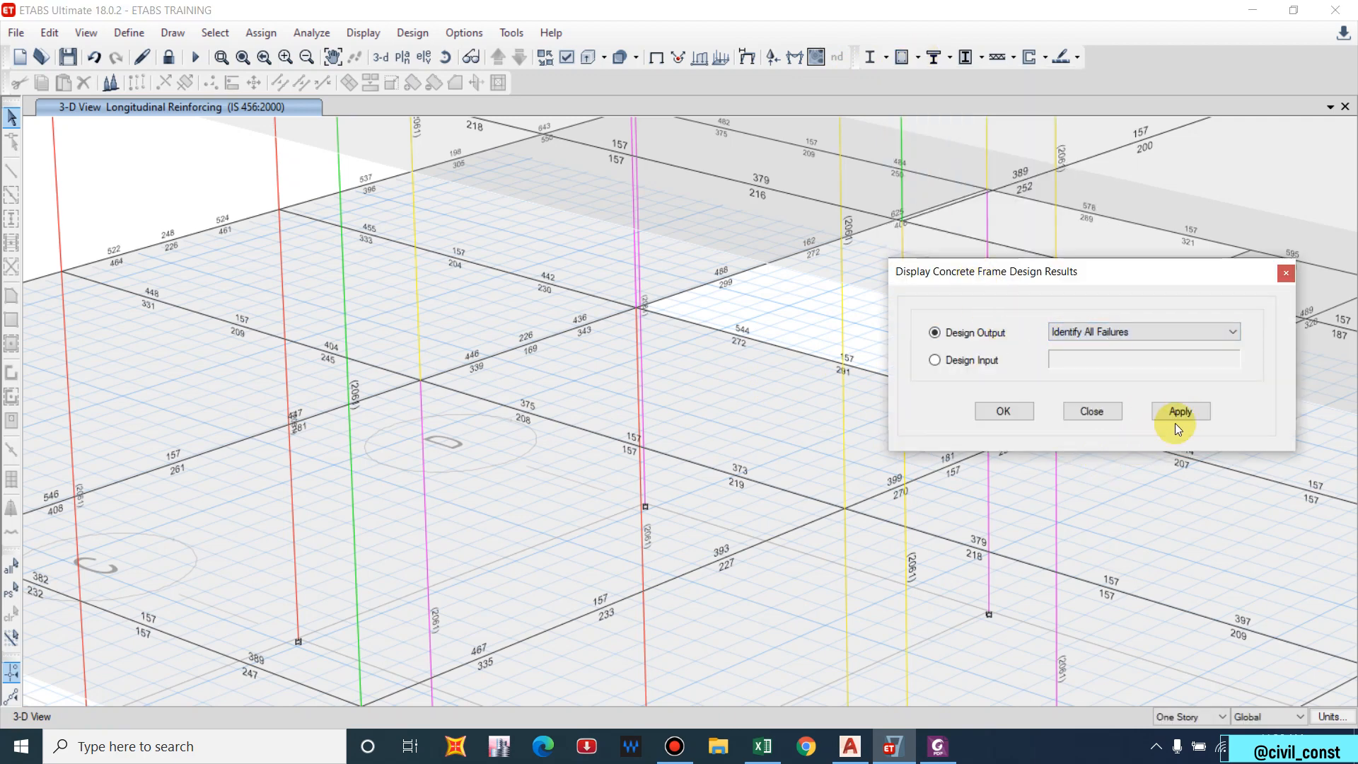
pyautogui.click(1177, 413)
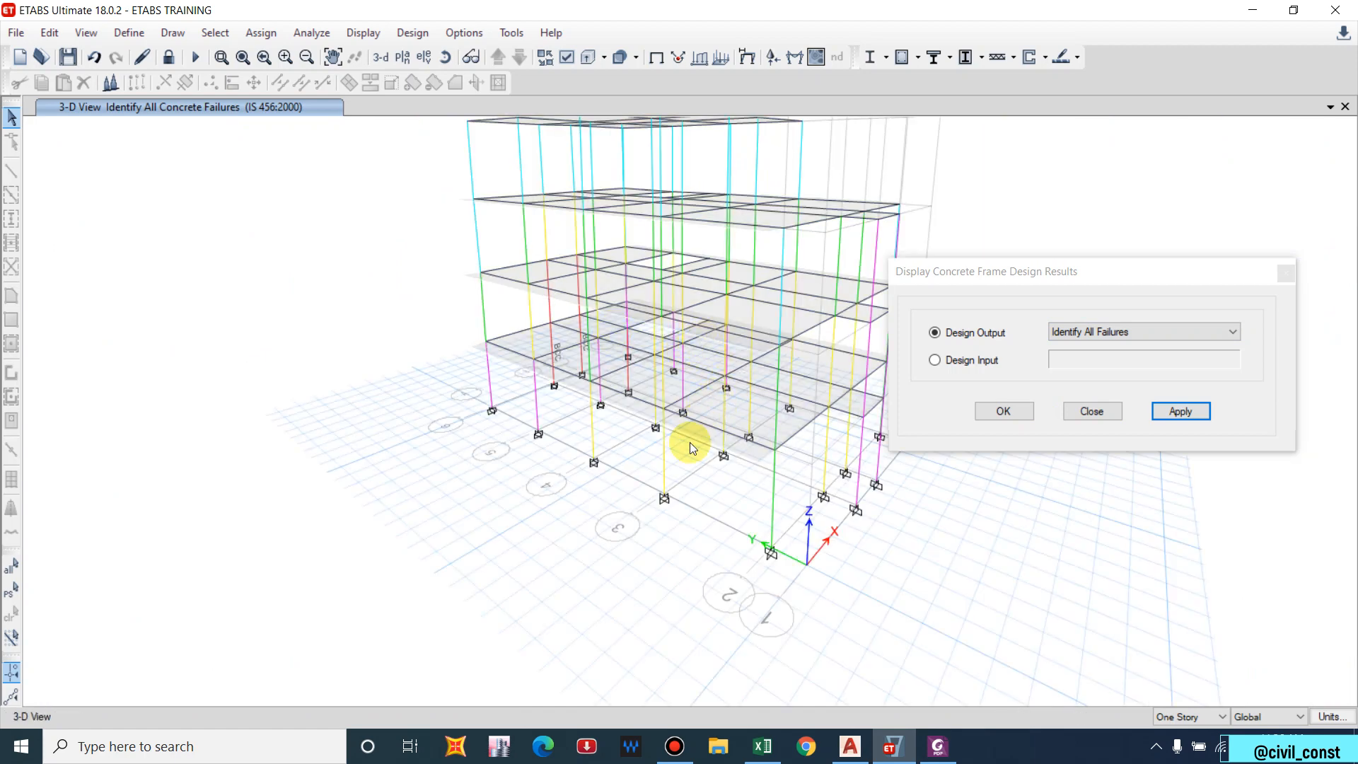
pyautogui.scroll(5, 565, 405)
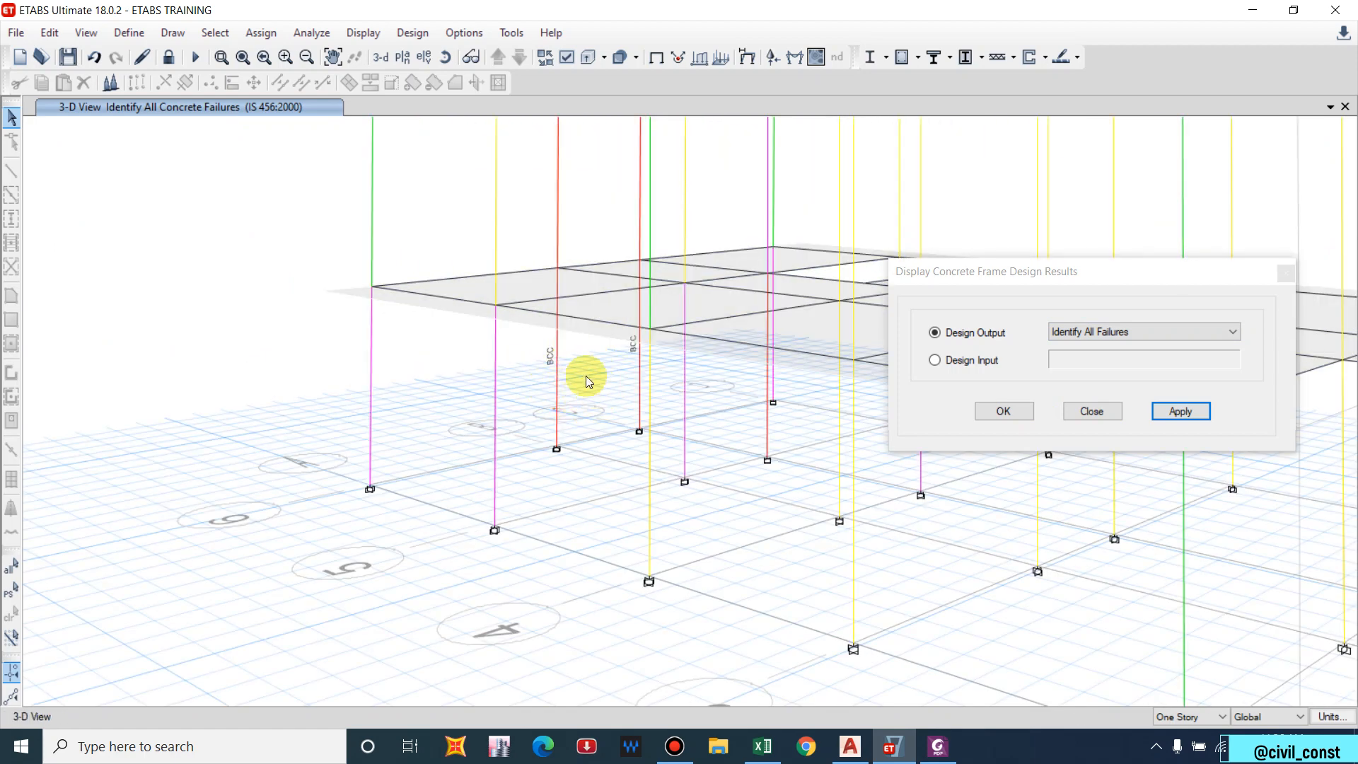
pyautogui.rightClick(560, 384)
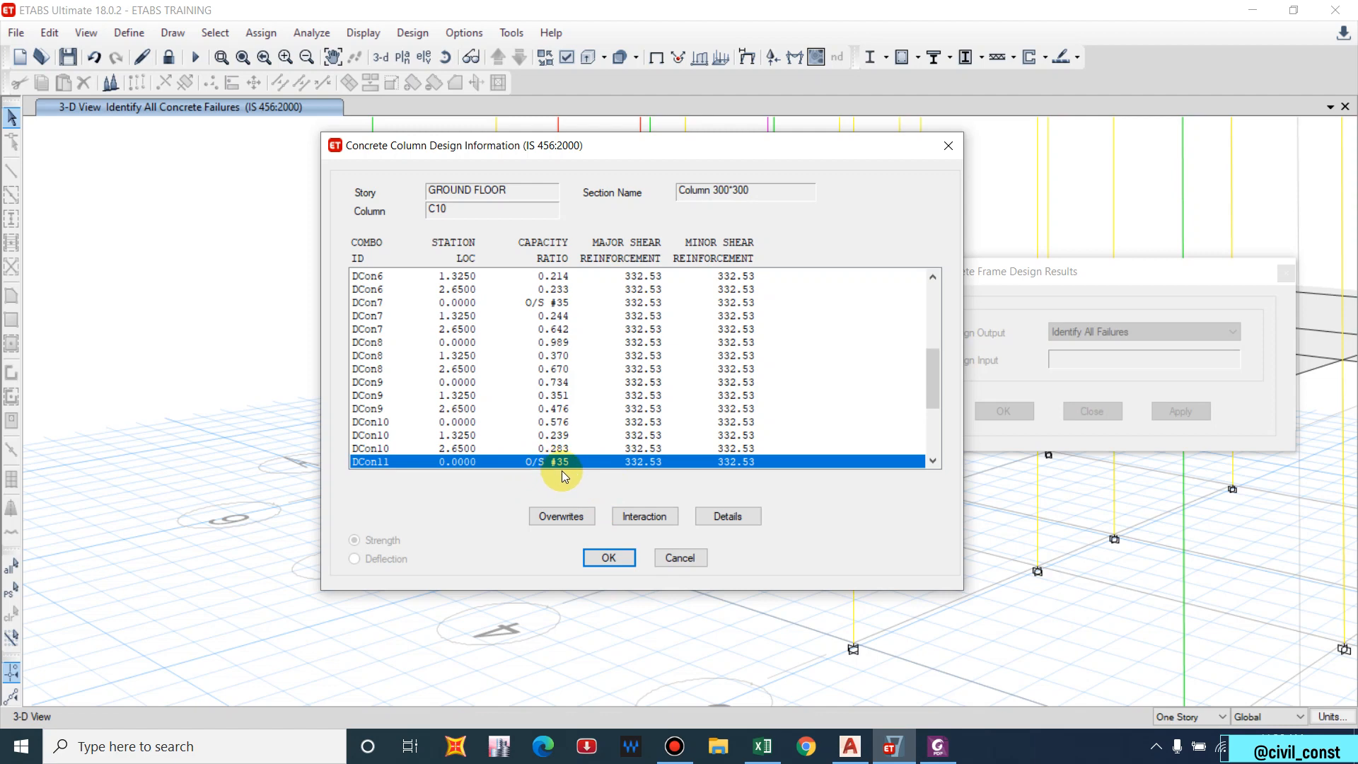
pyautogui.moveTo(1131, 270); pyautogui.dragTo(996, 260)
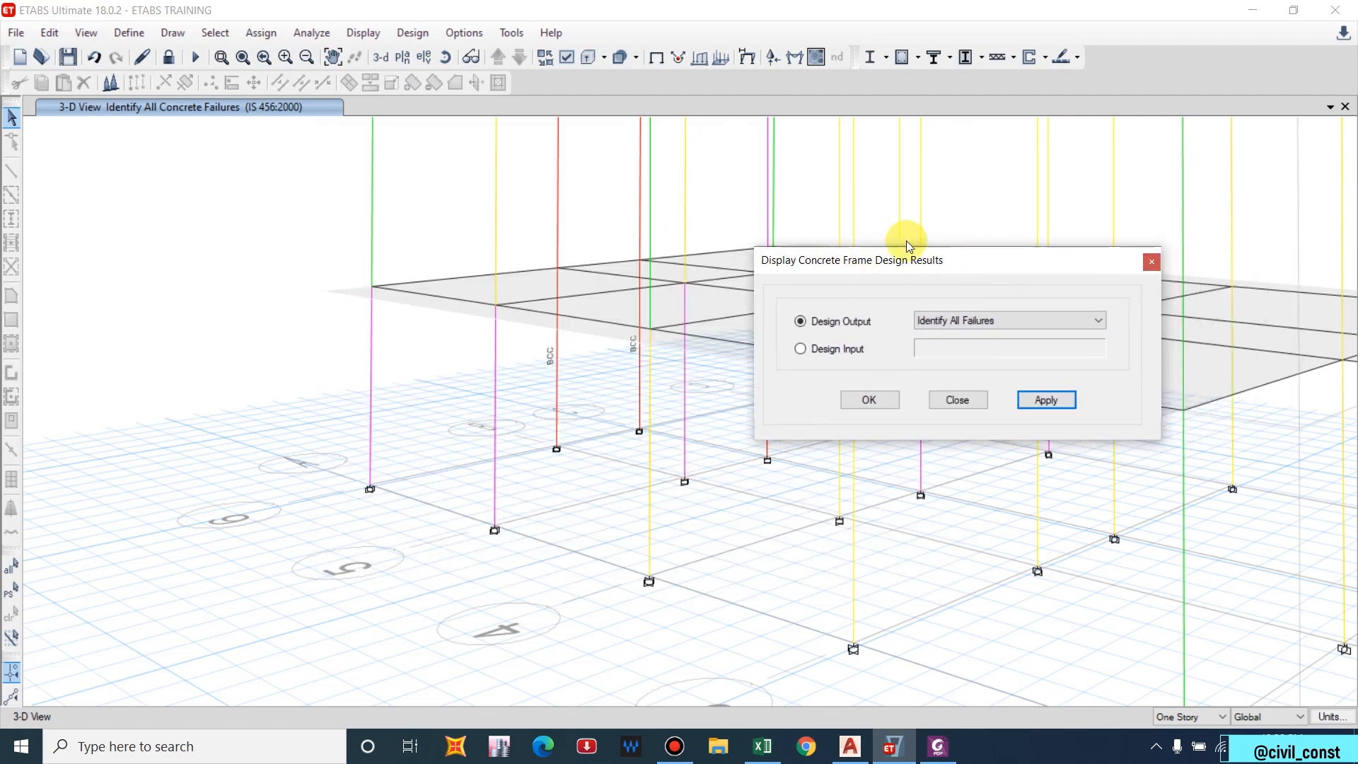
# Close the design results options, frame the whole building, and start unlocking the model.
pyautogui.click(1151, 263)
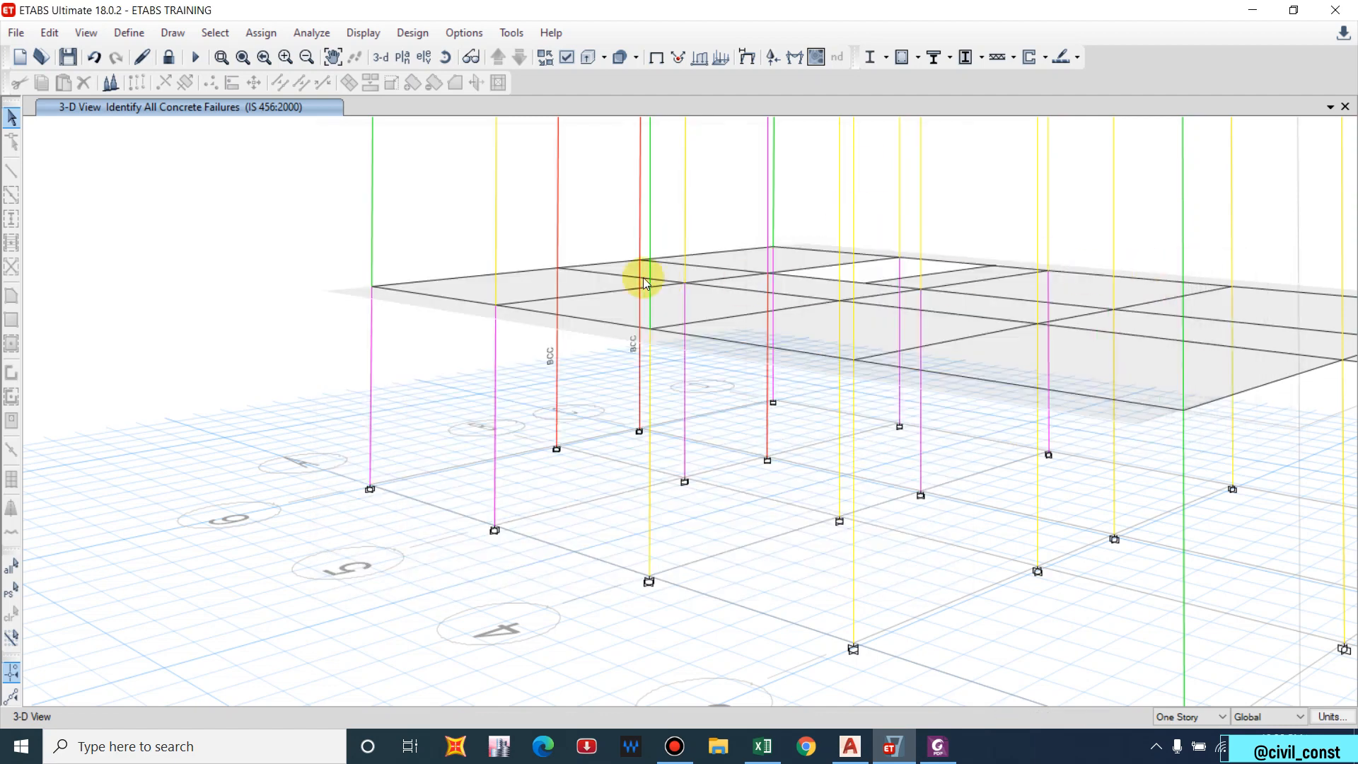
pyautogui.scroll(-5, 642, 278)
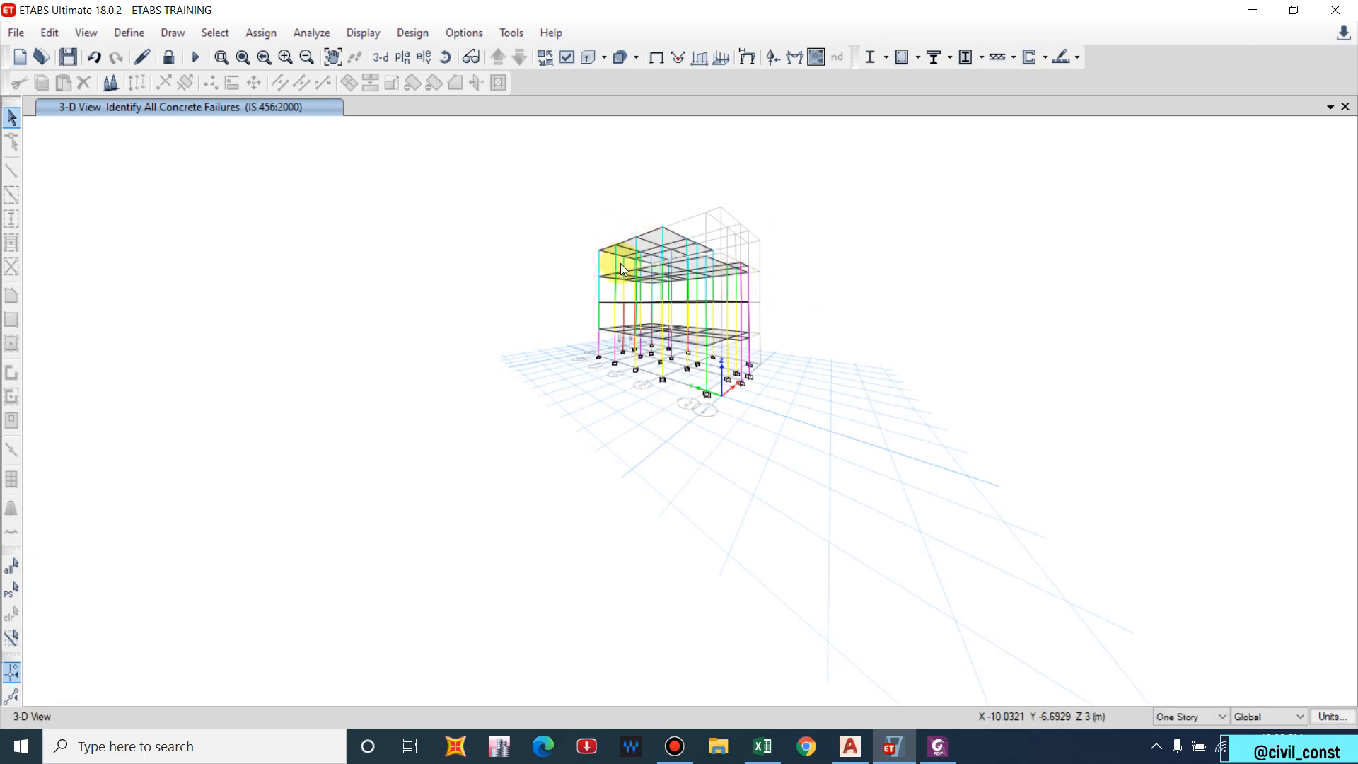
pyautogui.keyDown('shift'); pyautogui.moveTo(620, 260); pyautogui.dragTo(622, 266, button='middle'); pyautogui.keyUp('shift')
pyautogui.scroll(5, 601, 281)
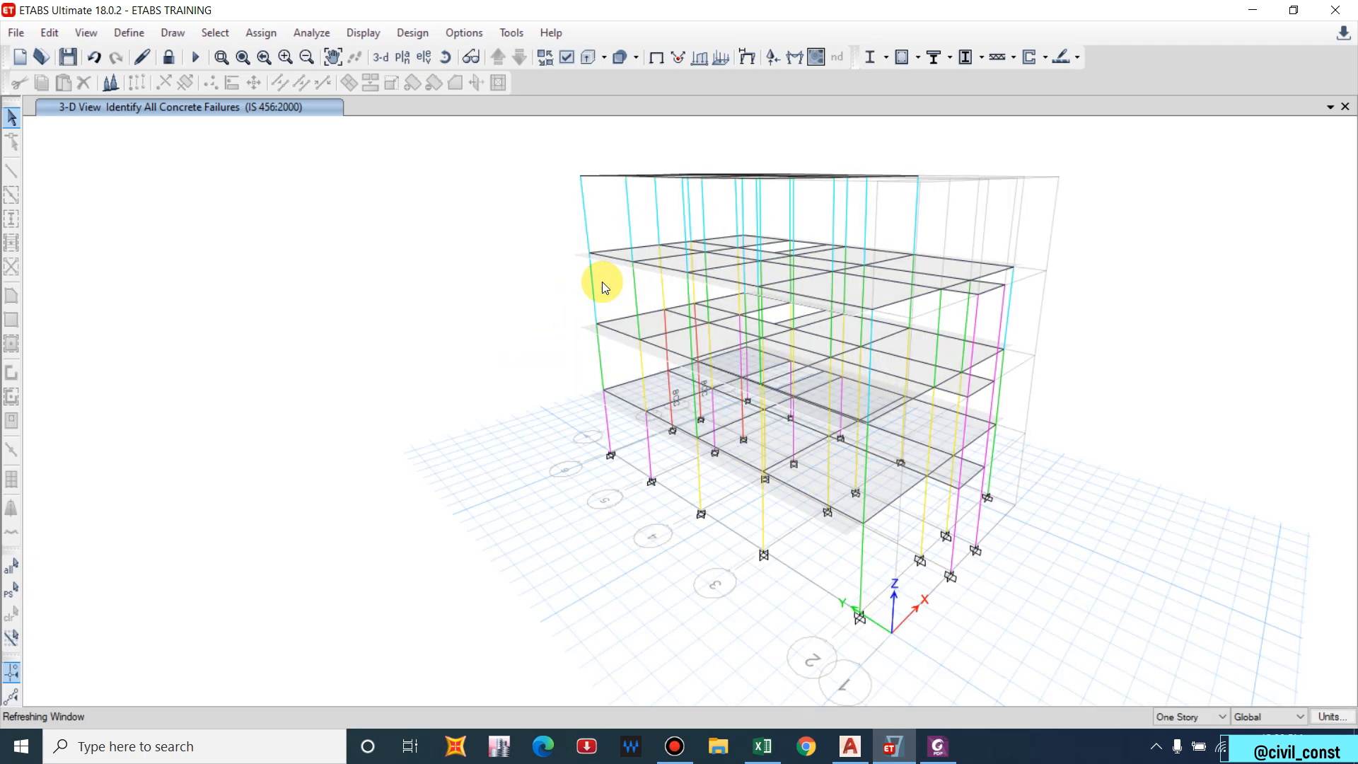
pyautogui.moveTo(968, 517); pyautogui.dragTo(914, 511, button='middle')
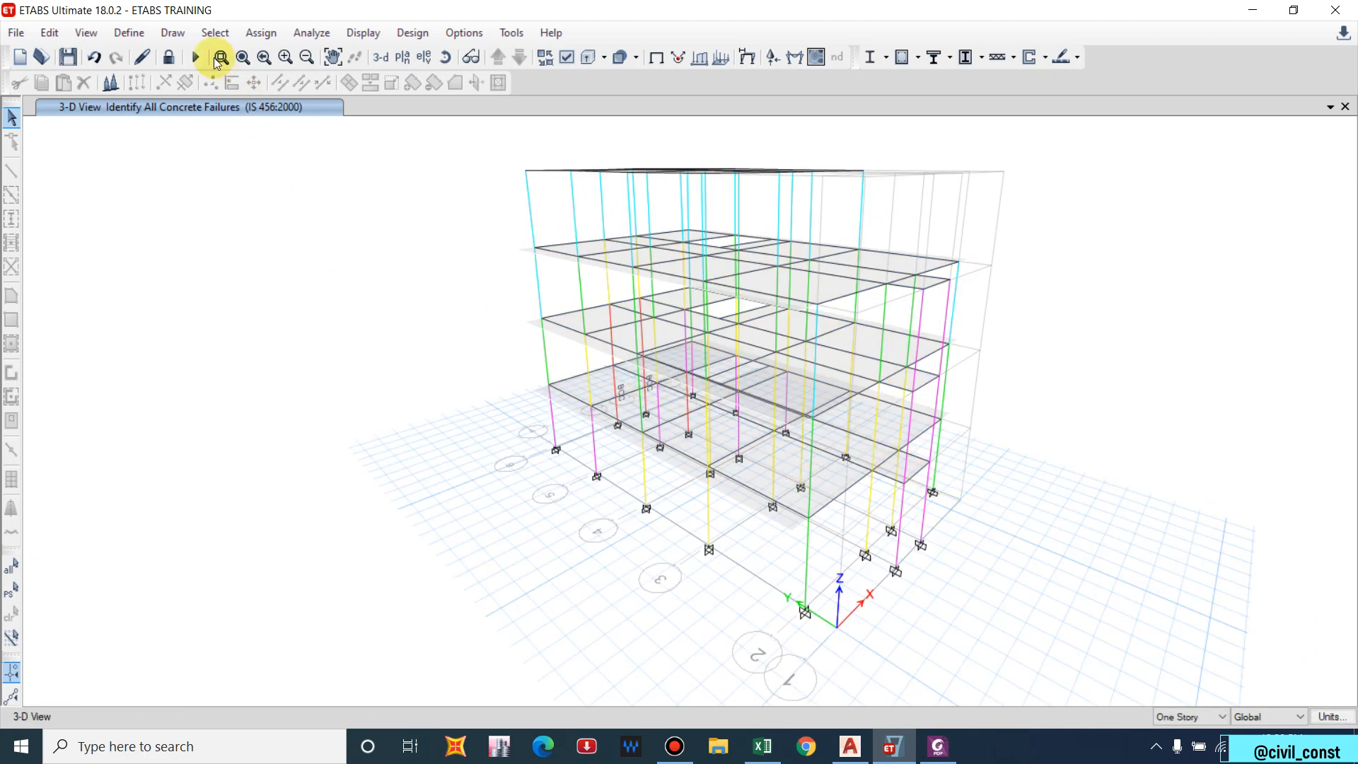
pyautogui.click(168, 58)
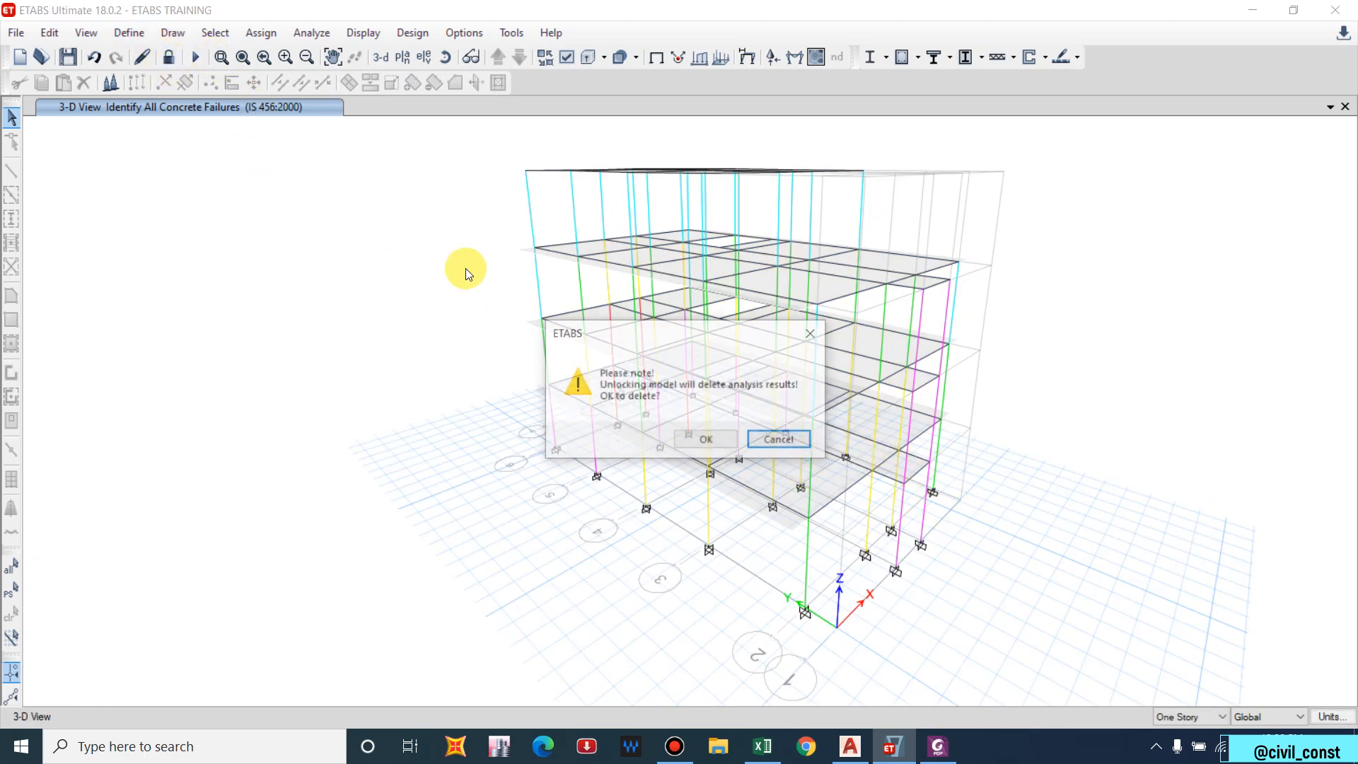
# Accept deleting the analysis results so the model unlocks.
pyautogui.click(704, 440)
pyautogui.click(173, 33)
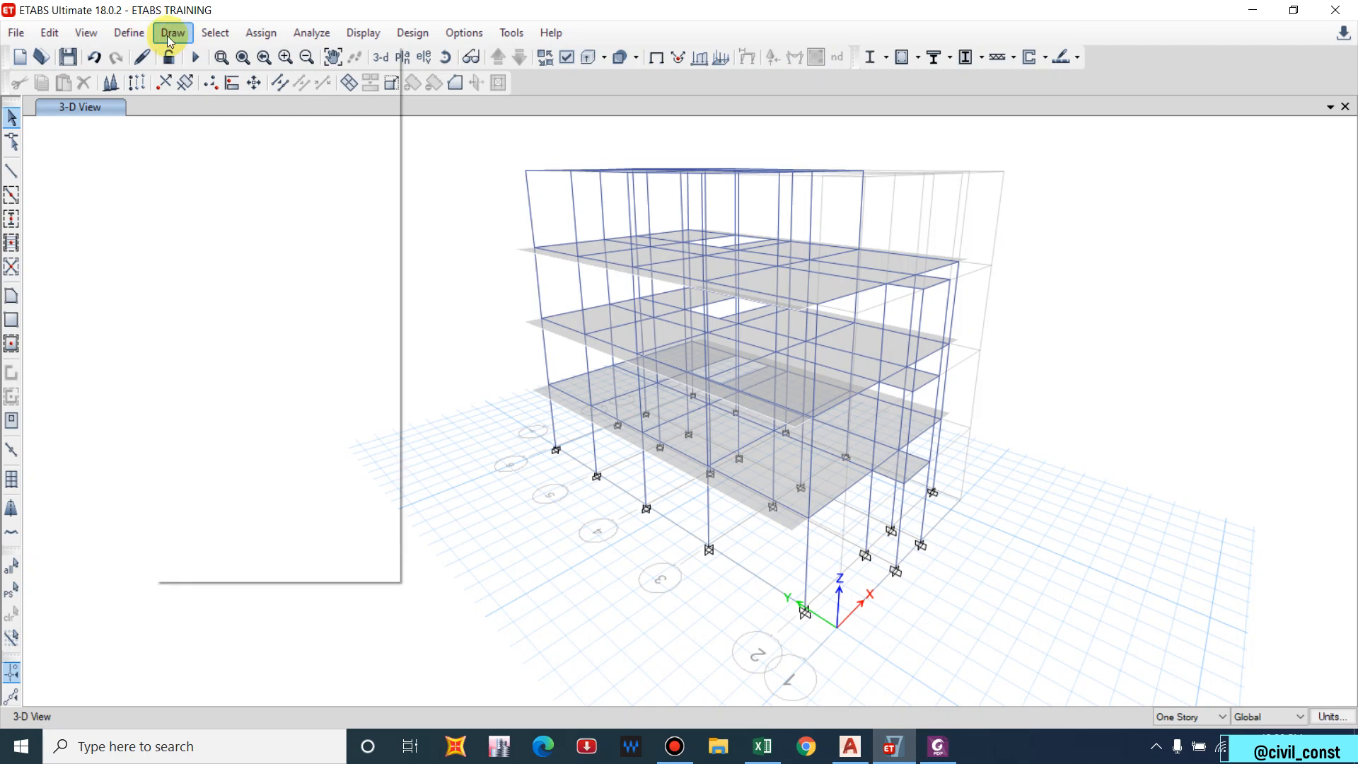
pyautogui.moveTo(210, 155)
pyautogui.click(136, 37)
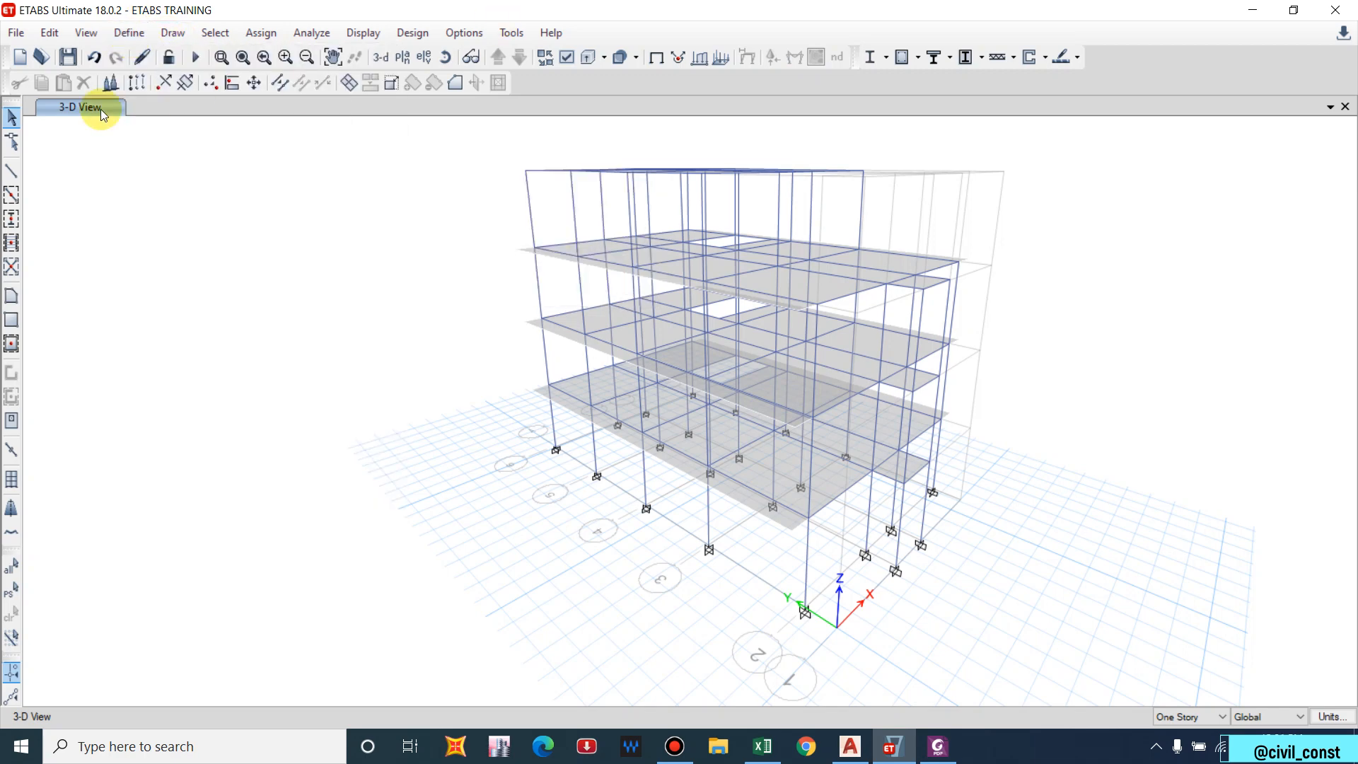
# Set Column 300*300 reinforcement to be designed, keeping 16 mm/20 mm bars, and rerun analysis.
pyautogui.click(128, 34)
pyautogui.moveTo(312, 86)
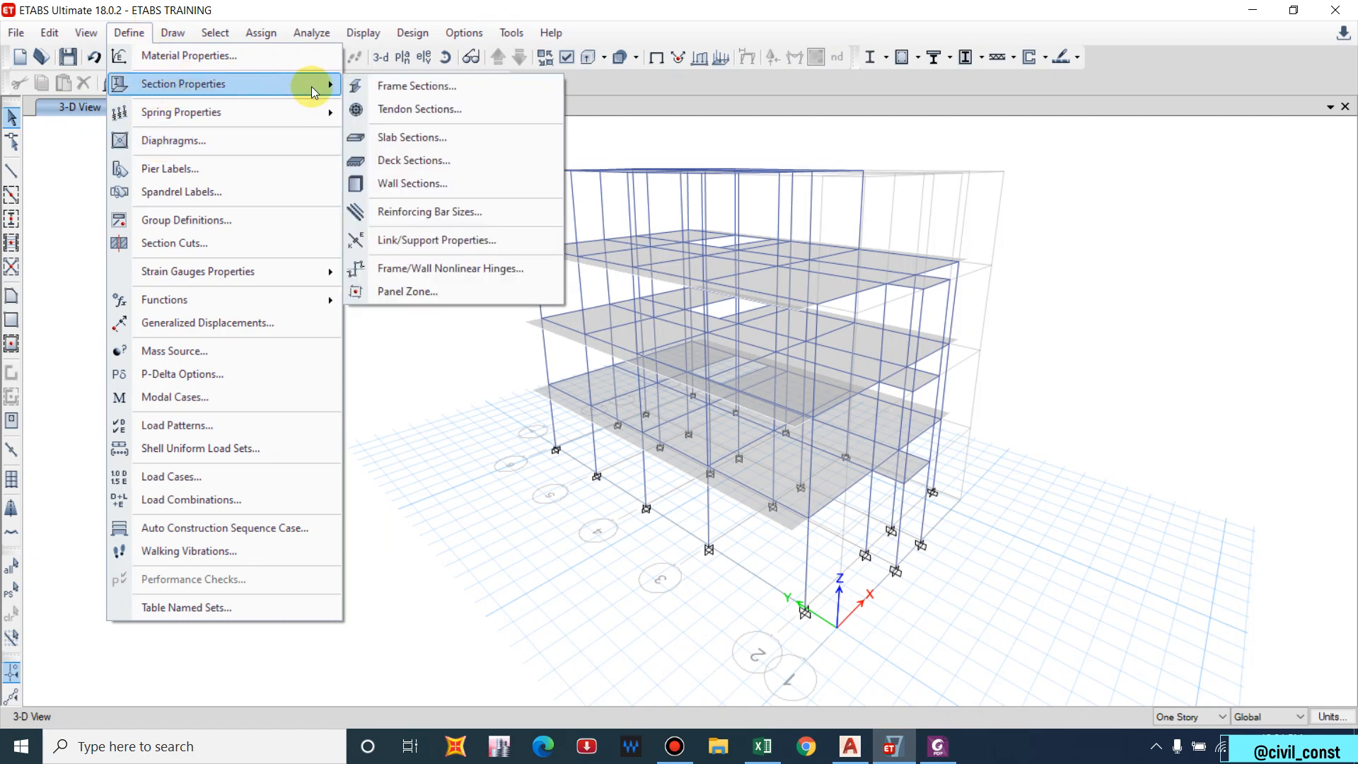
pyautogui.click(369, 85)
pyautogui.click(500, 344)
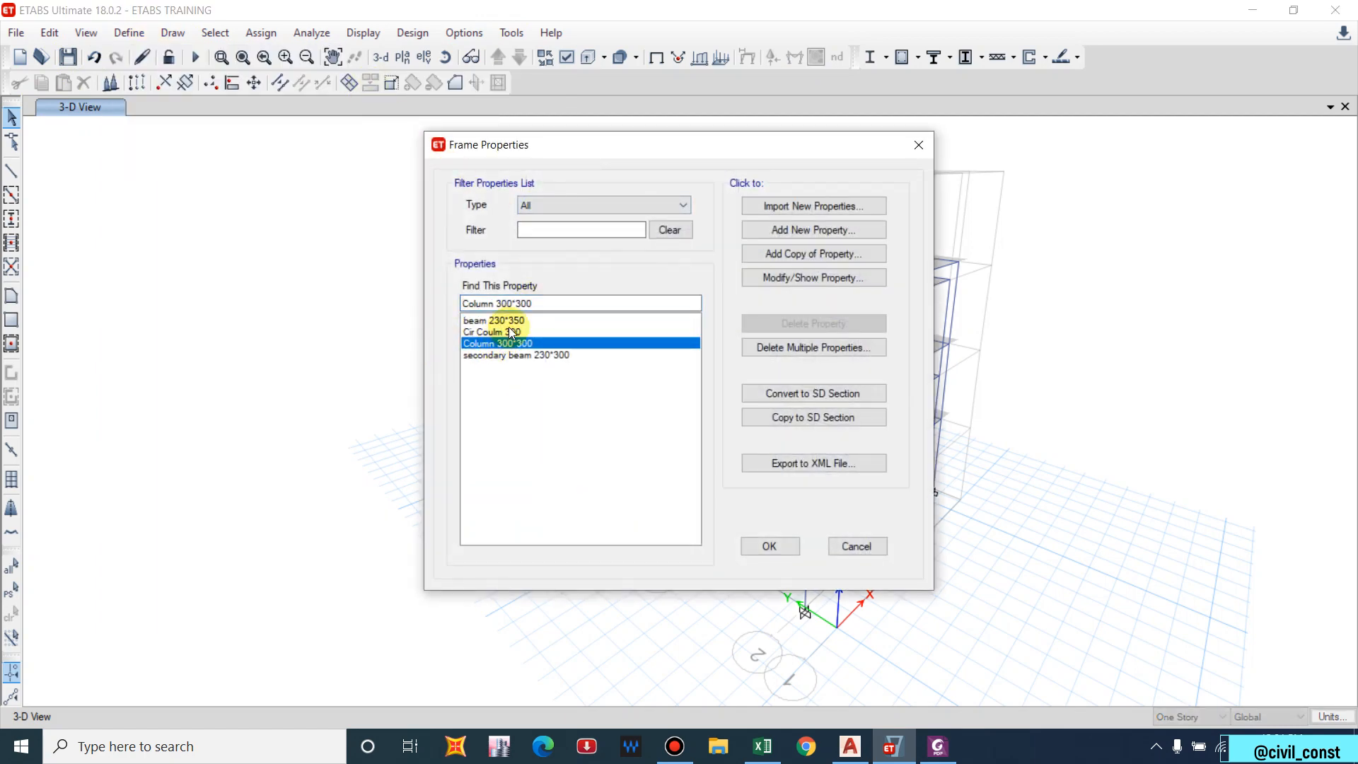
pyautogui.click(805, 278)
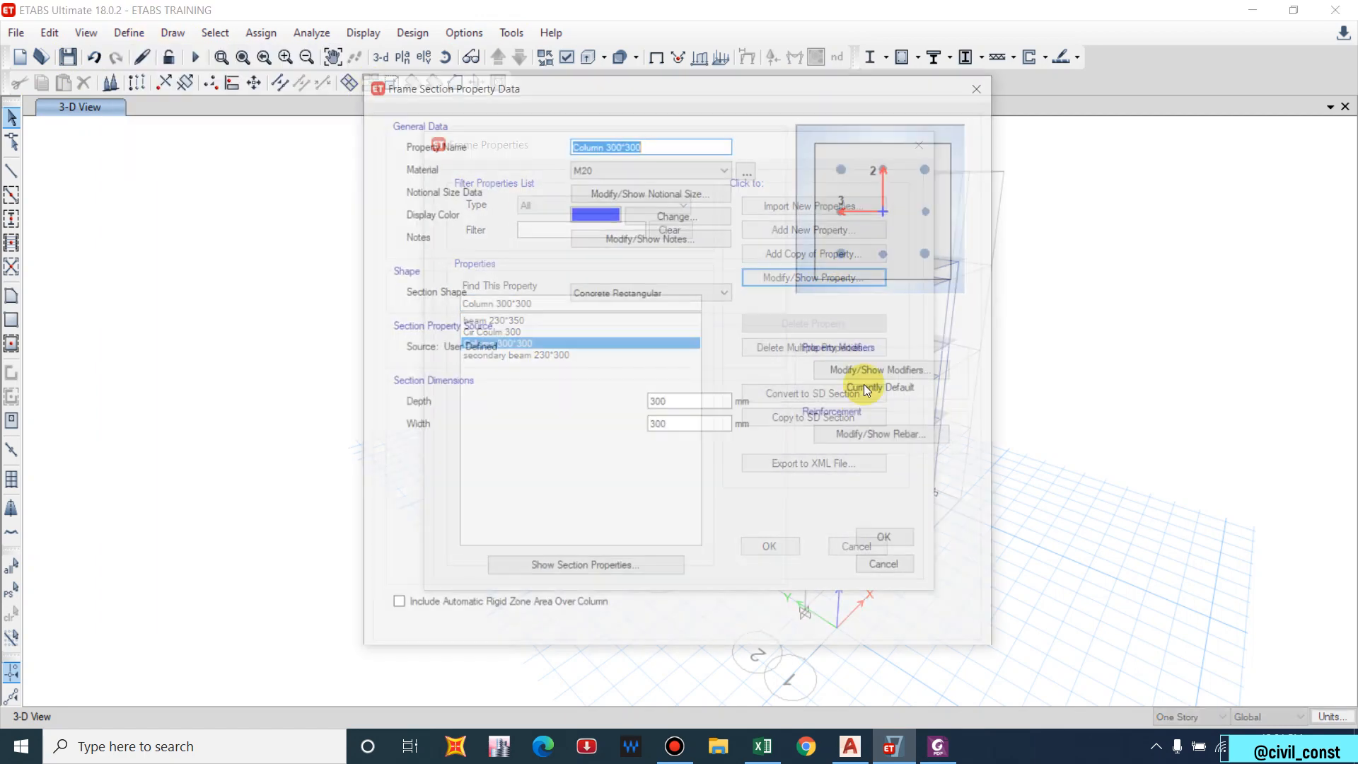
pyautogui.click(889, 436)
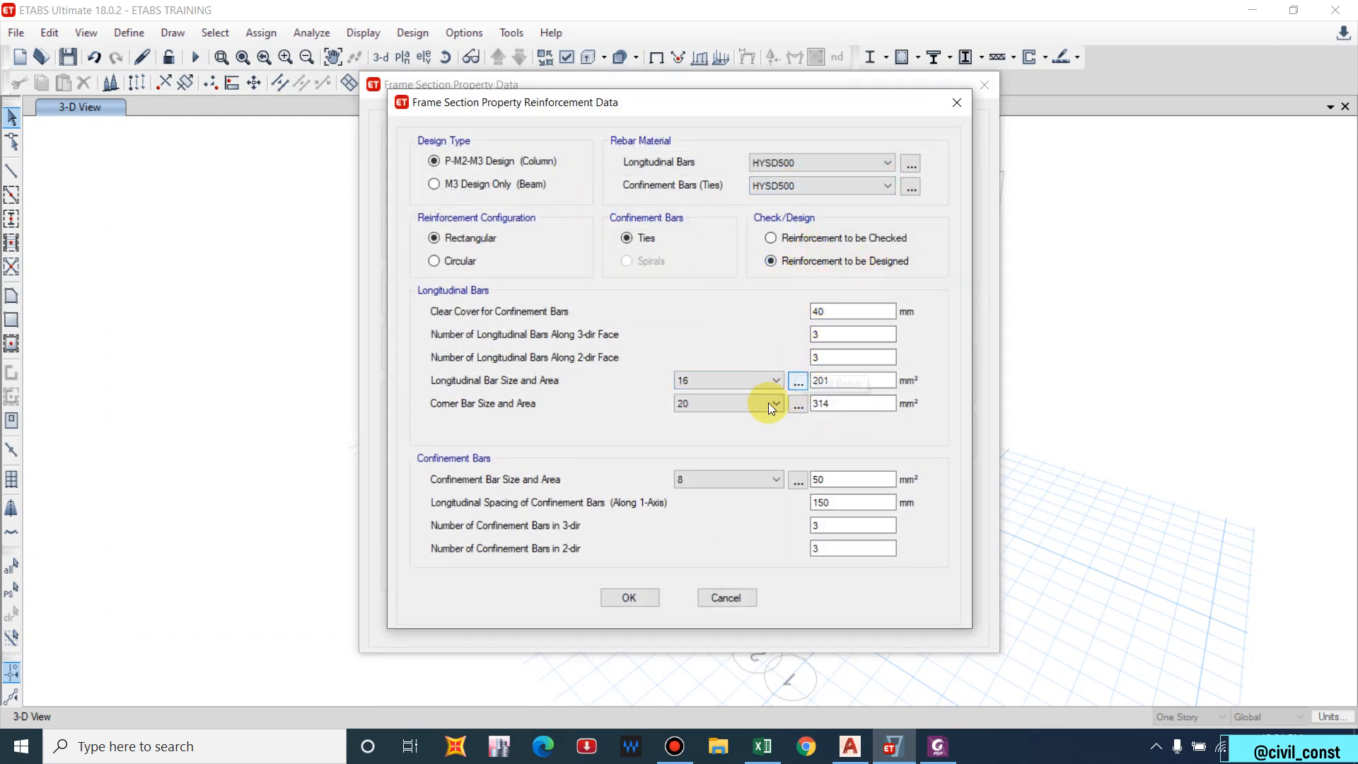
pyautogui.click(638, 598)
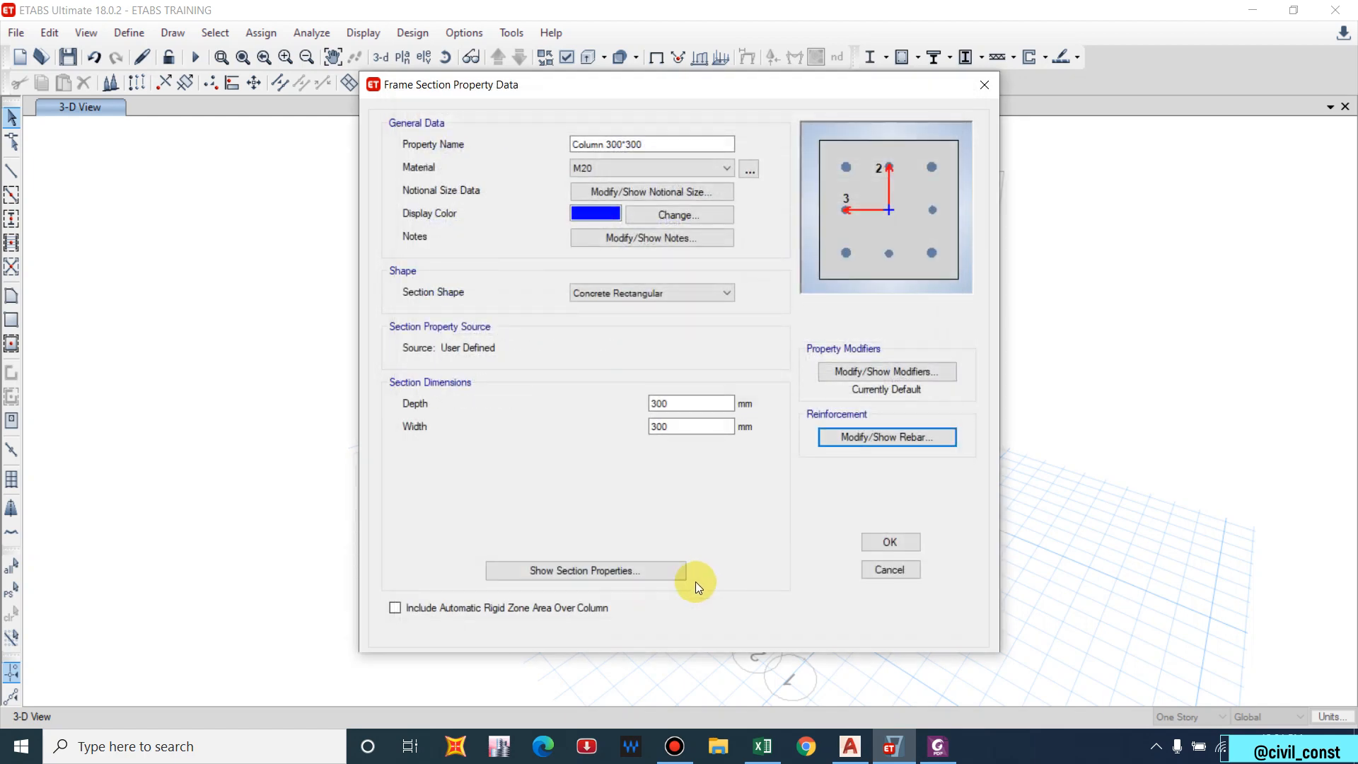
pyautogui.click(882, 544)
pyautogui.click(788, 550)
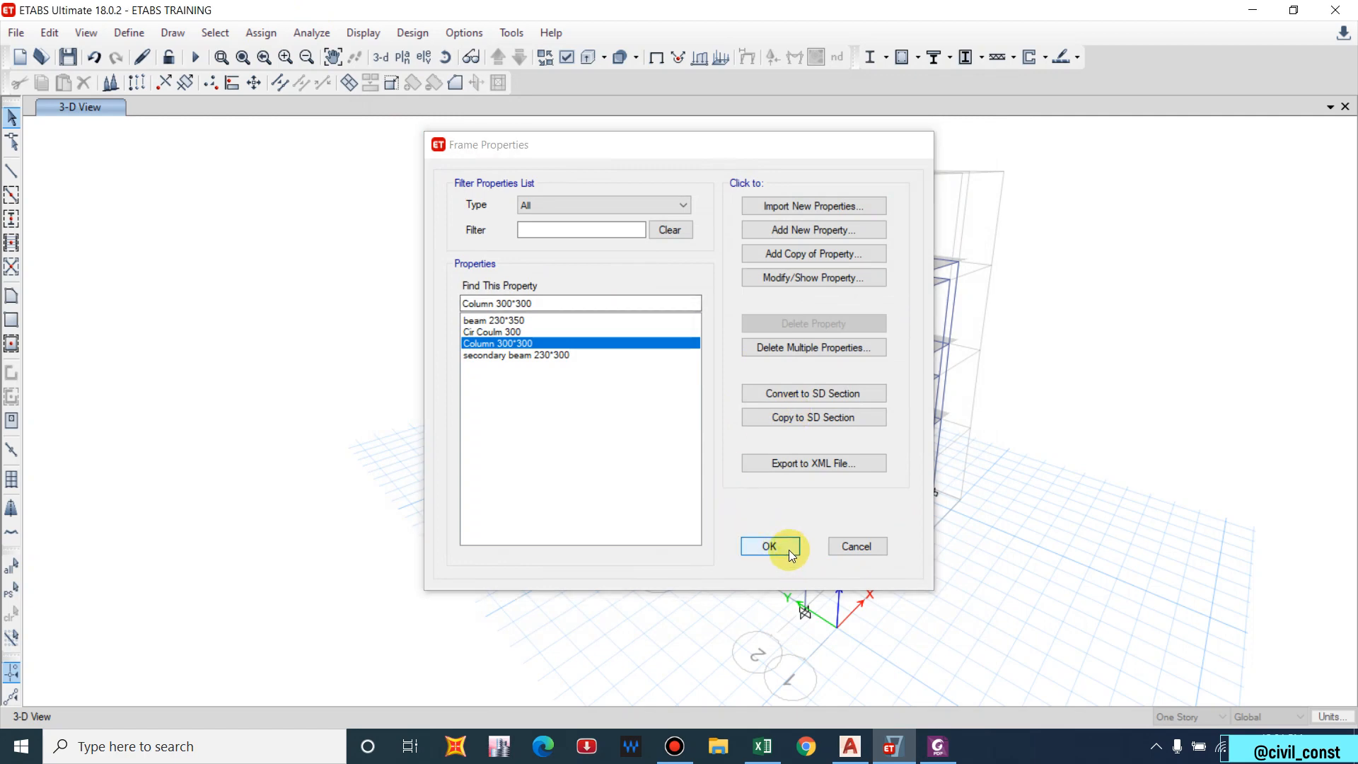
pyautogui.click(202, 61)
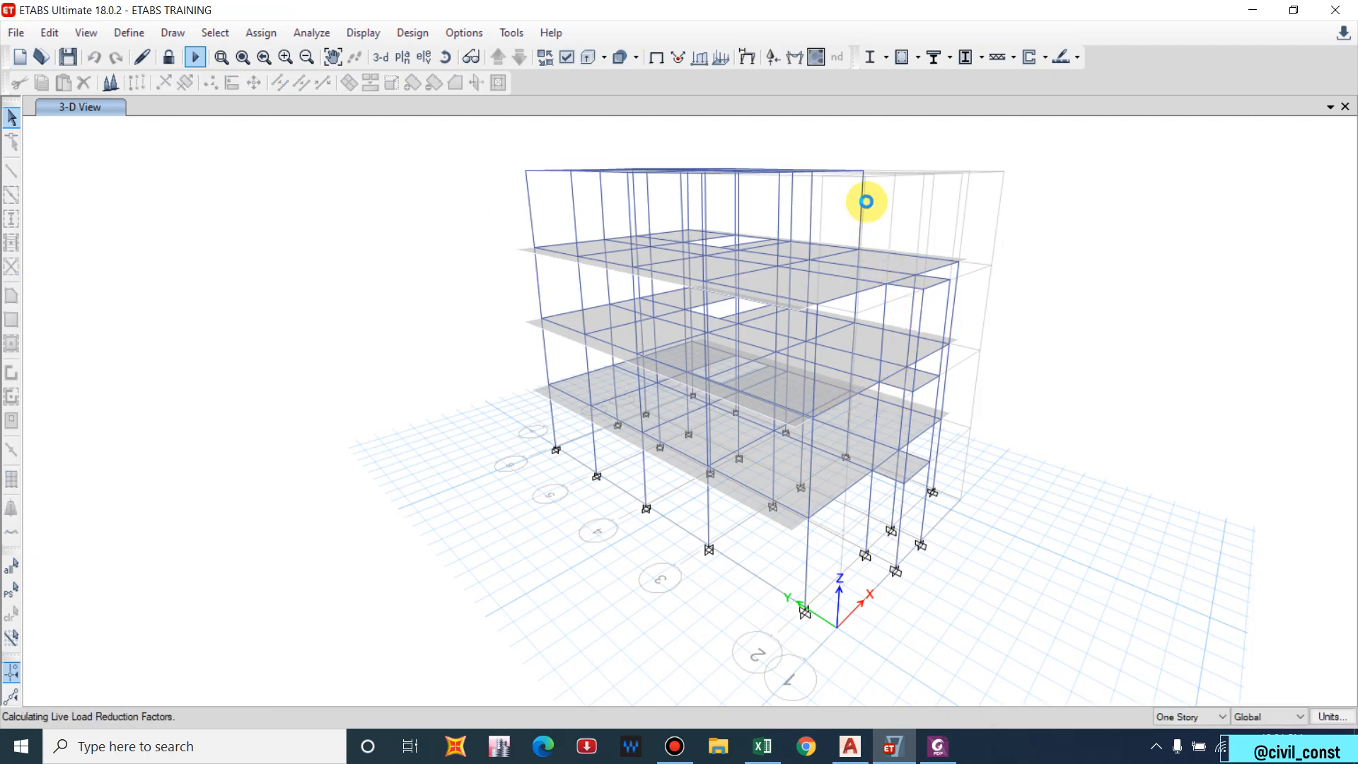
# Run the concrete frame design, giving columns about 1485–1591 reinforcement, and bring up the elevation list.
pyautogui.click(901, 59)
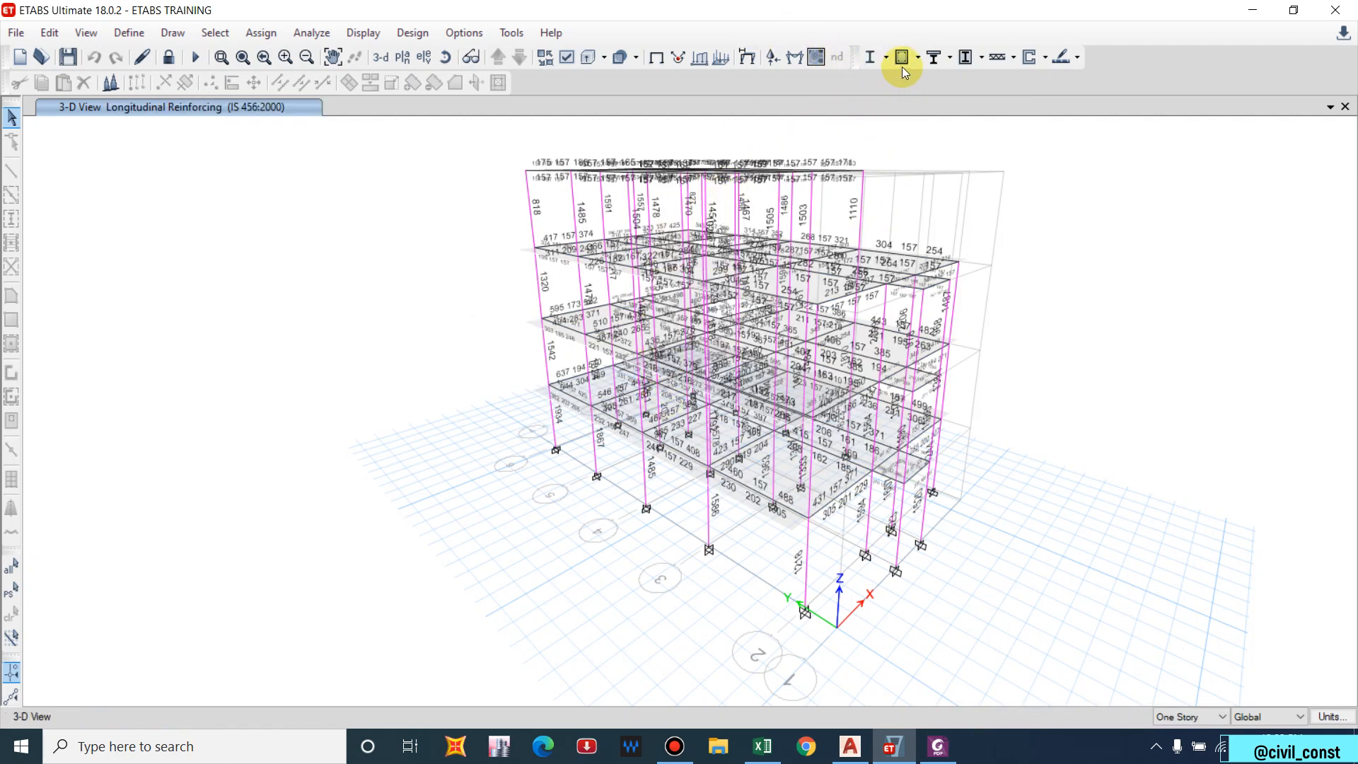
pyautogui.click(424, 57)
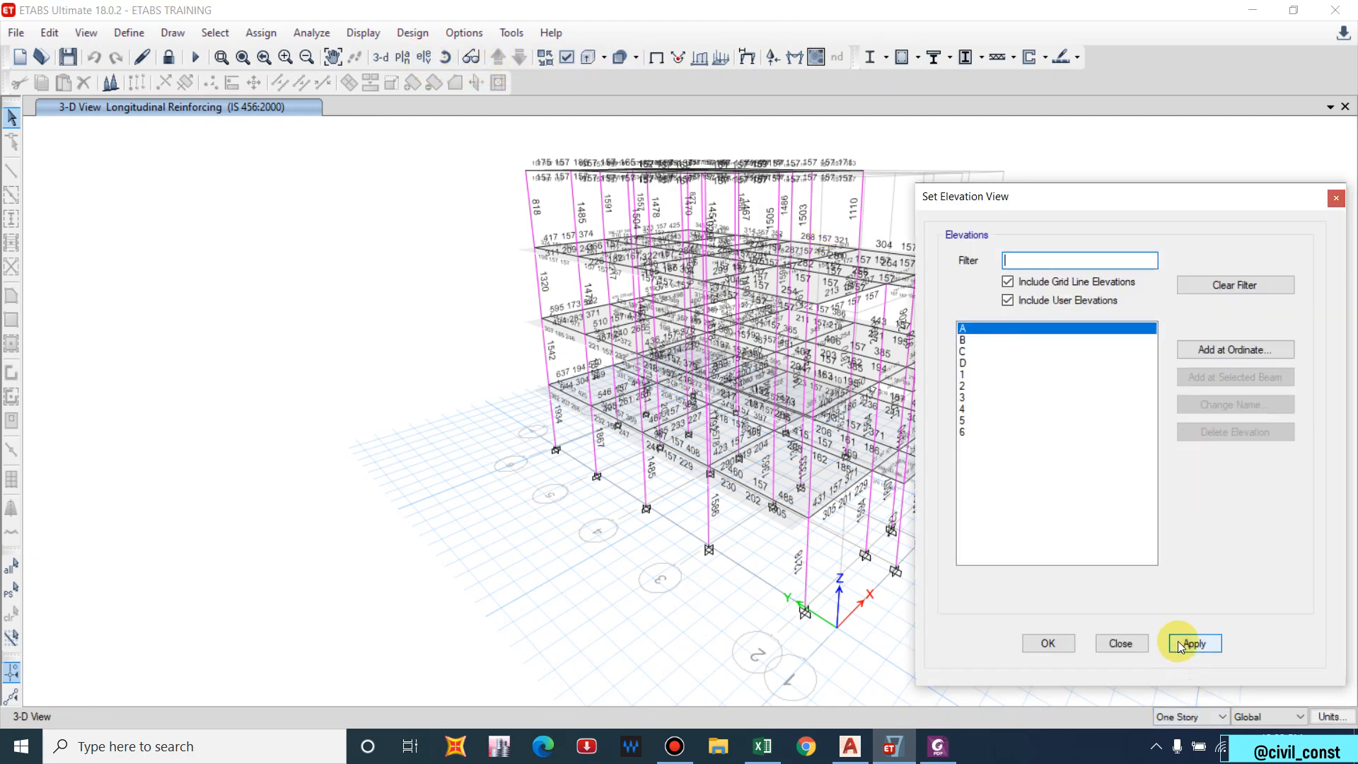
# Show elevation A and open ground-floor column C5's design, with DCon11 requiring 1934 reinforcement.
pyautogui.click(1193, 643)
pyautogui.click(1047, 643)
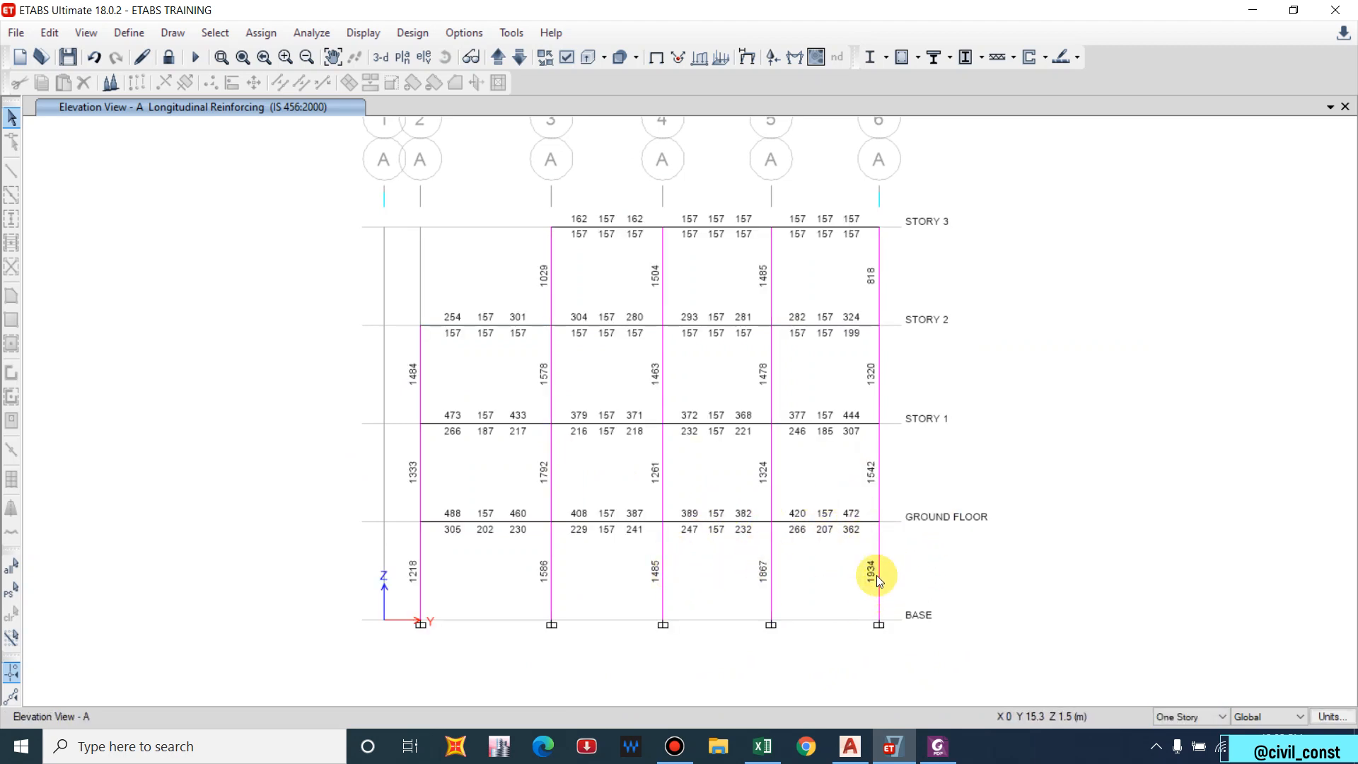
pyautogui.moveTo(879, 576)
pyautogui.rightClick(880, 570)
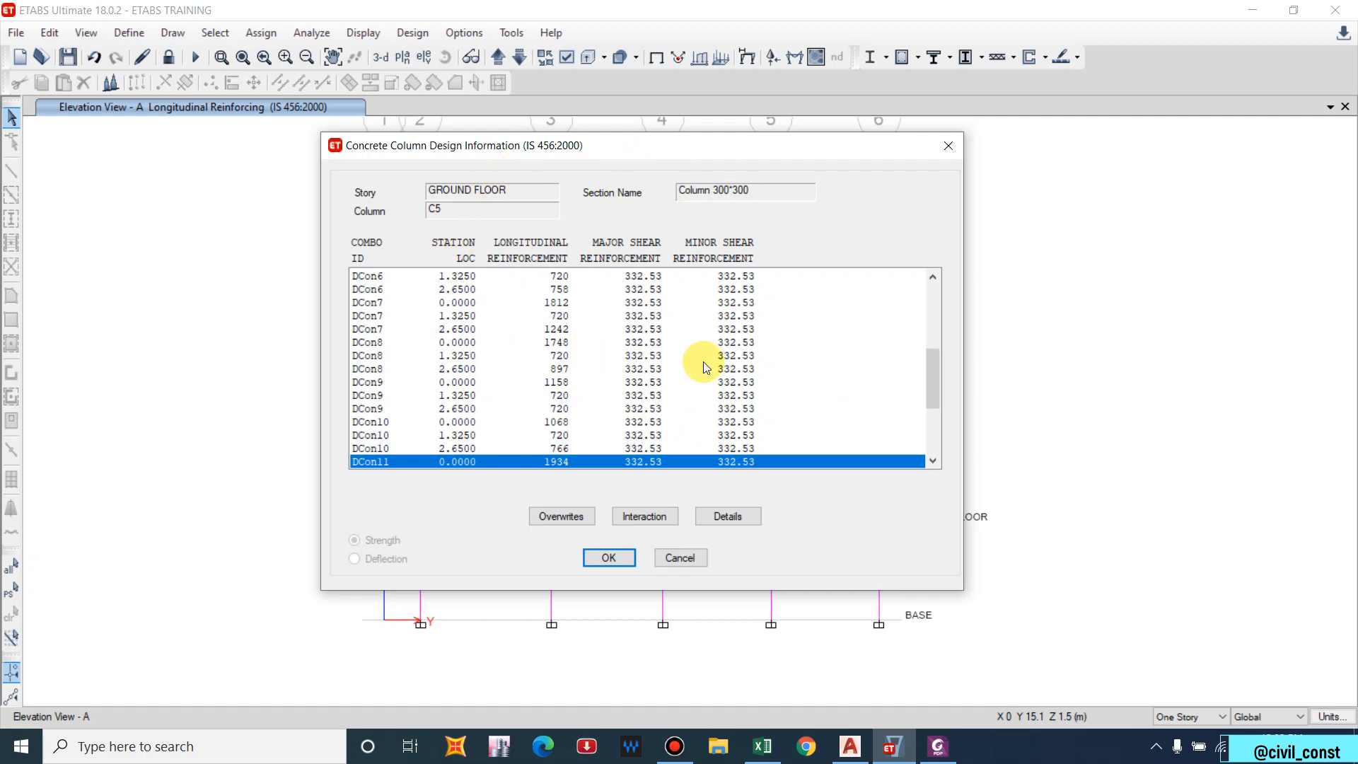
# Open column C5's Design Details report full screen and review DCon11's required 1934 mm² rebar (2.15%).
pyautogui.click(740, 515)
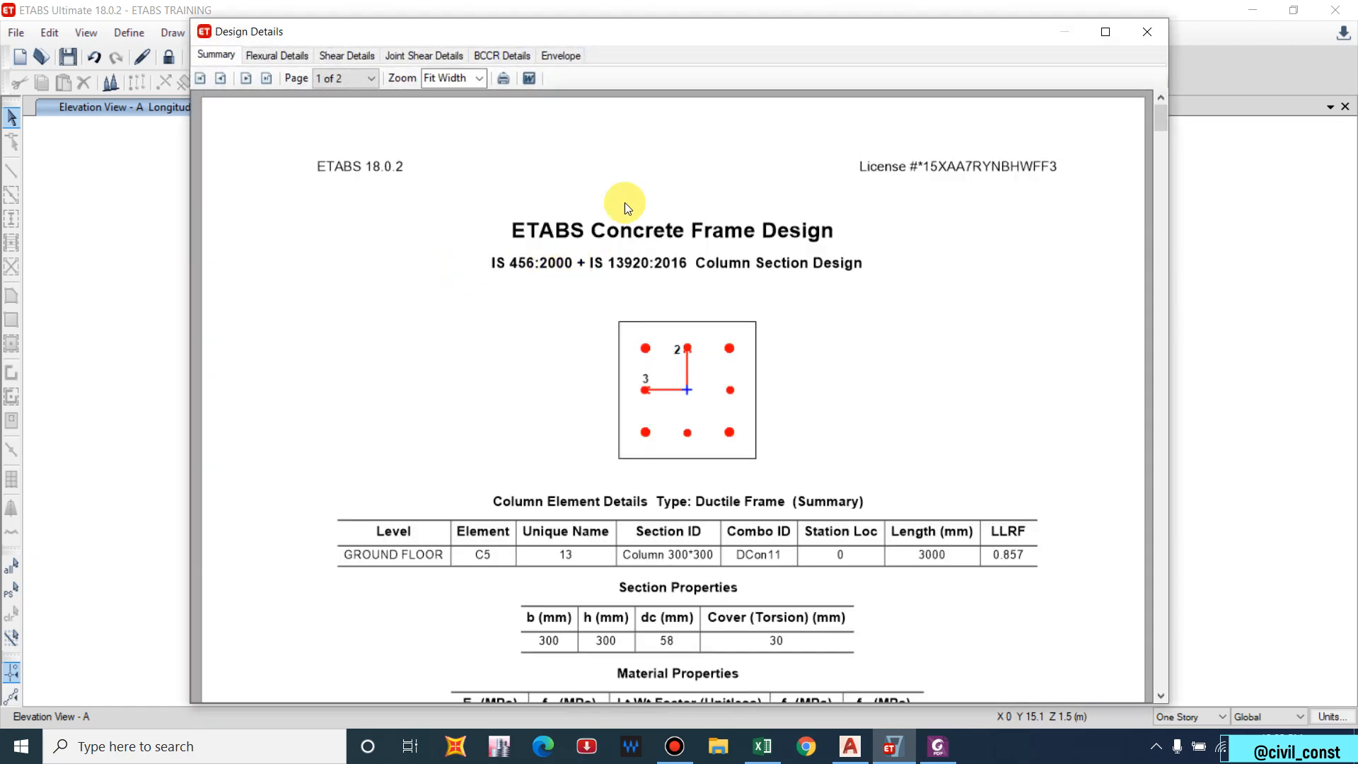
pyautogui.scroll(-3, 400, 155)
pyautogui.doubleClick(508, 31)
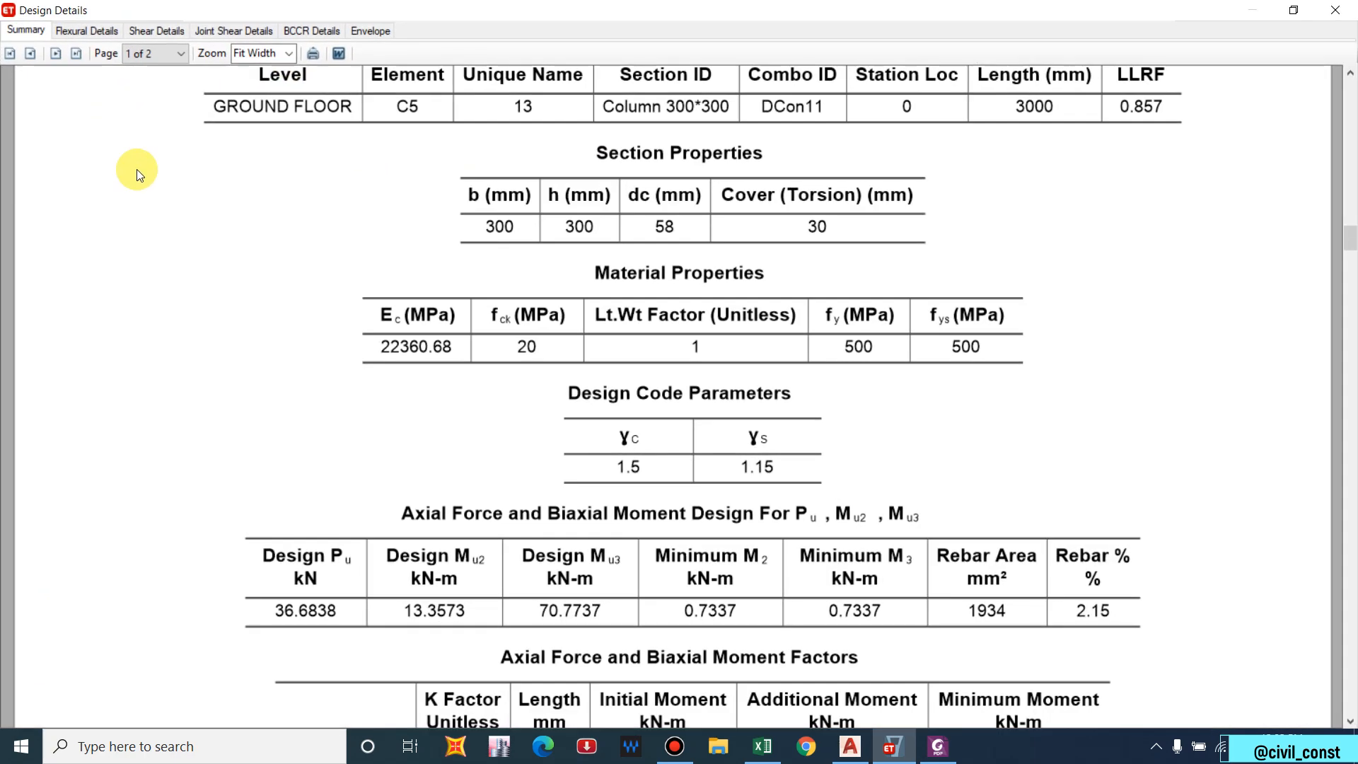
pyautogui.scroll(-3, 247, 198)
pyautogui.keyDown('ctrl'); pyautogui.scroll(-3, 392, 240); pyautogui.keyUp('ctrl')
pyautogui.keyDown('ctrl'); pyautogui.scroll(-2, 428, 237); pyautogui.keyUp('ctrl')
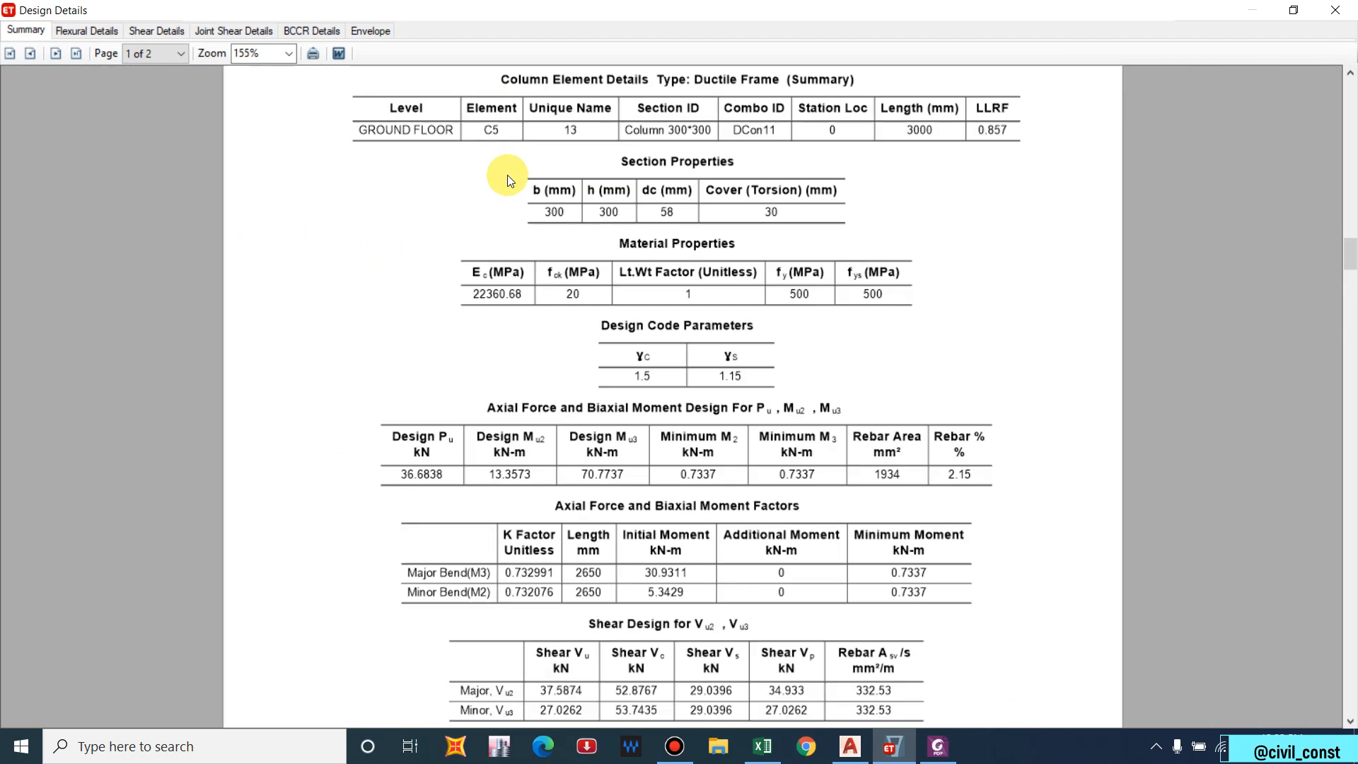
pyautogui.scroll(3, 628, 121)
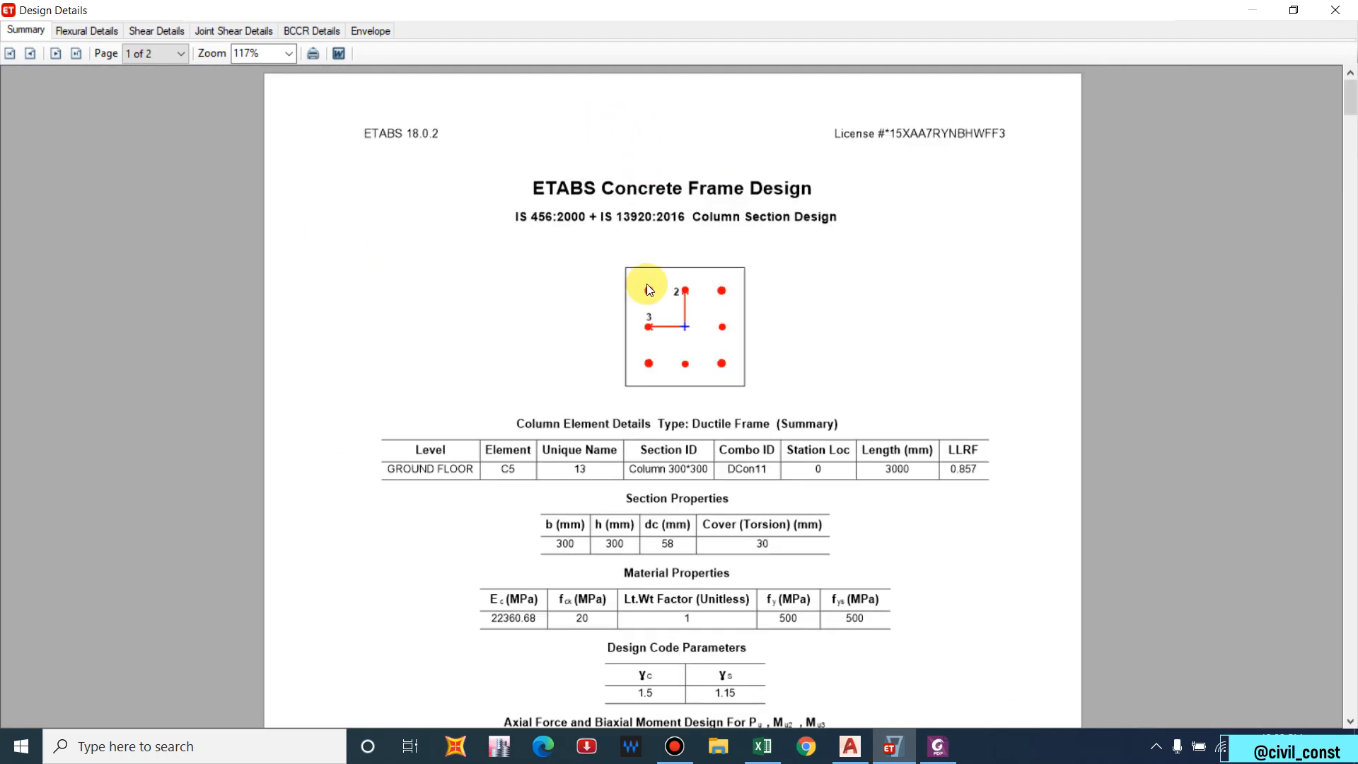
pyautogui.scroll(-2, 645, 282)
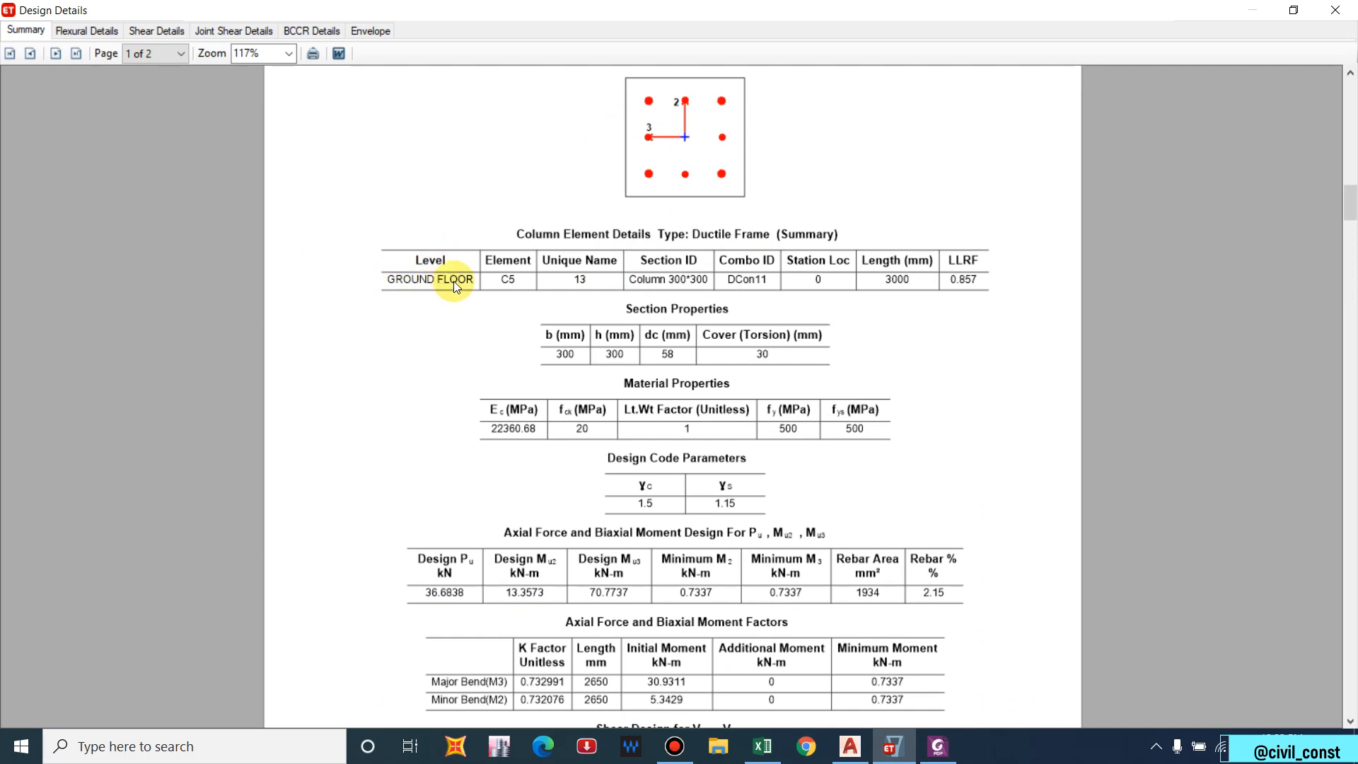
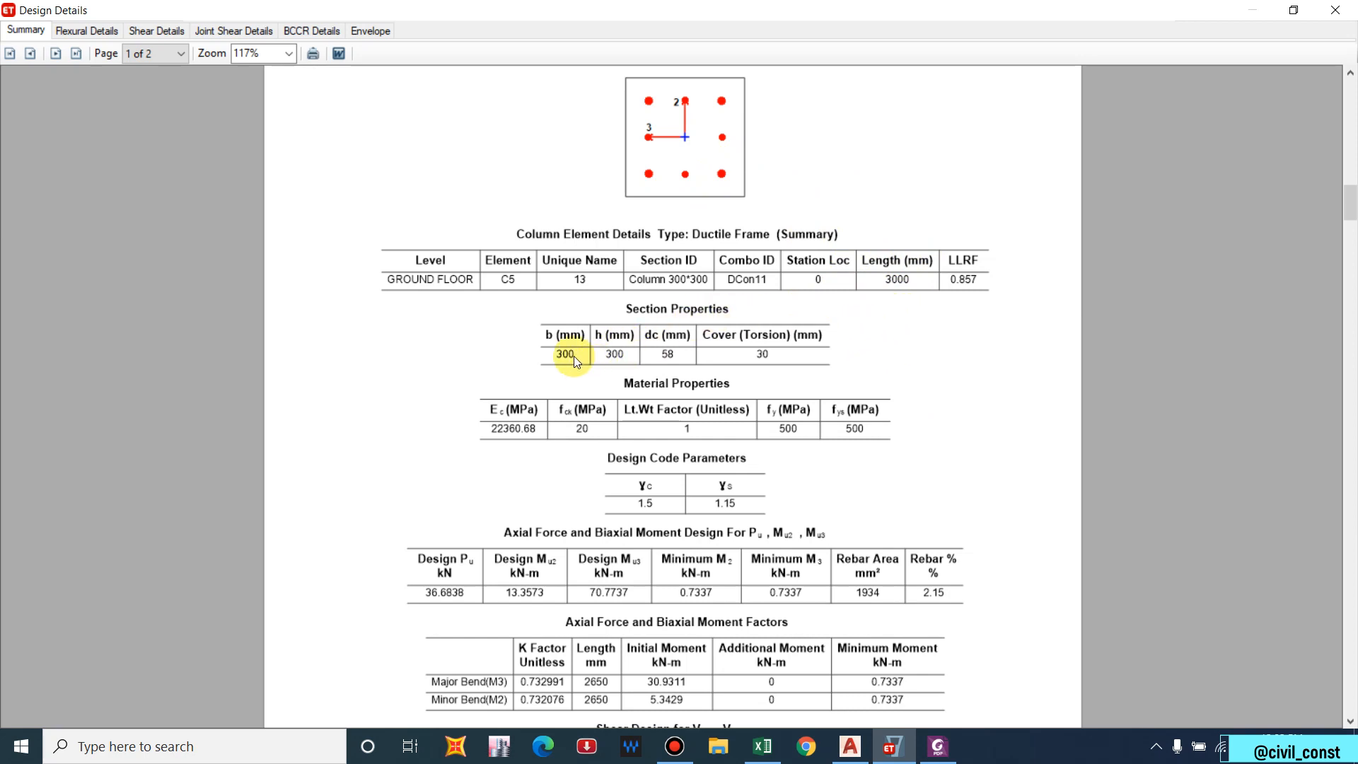
# Scroll through the Summary tab of column C5's design details report.
pyautogui.scroll(-1, 665, 343)
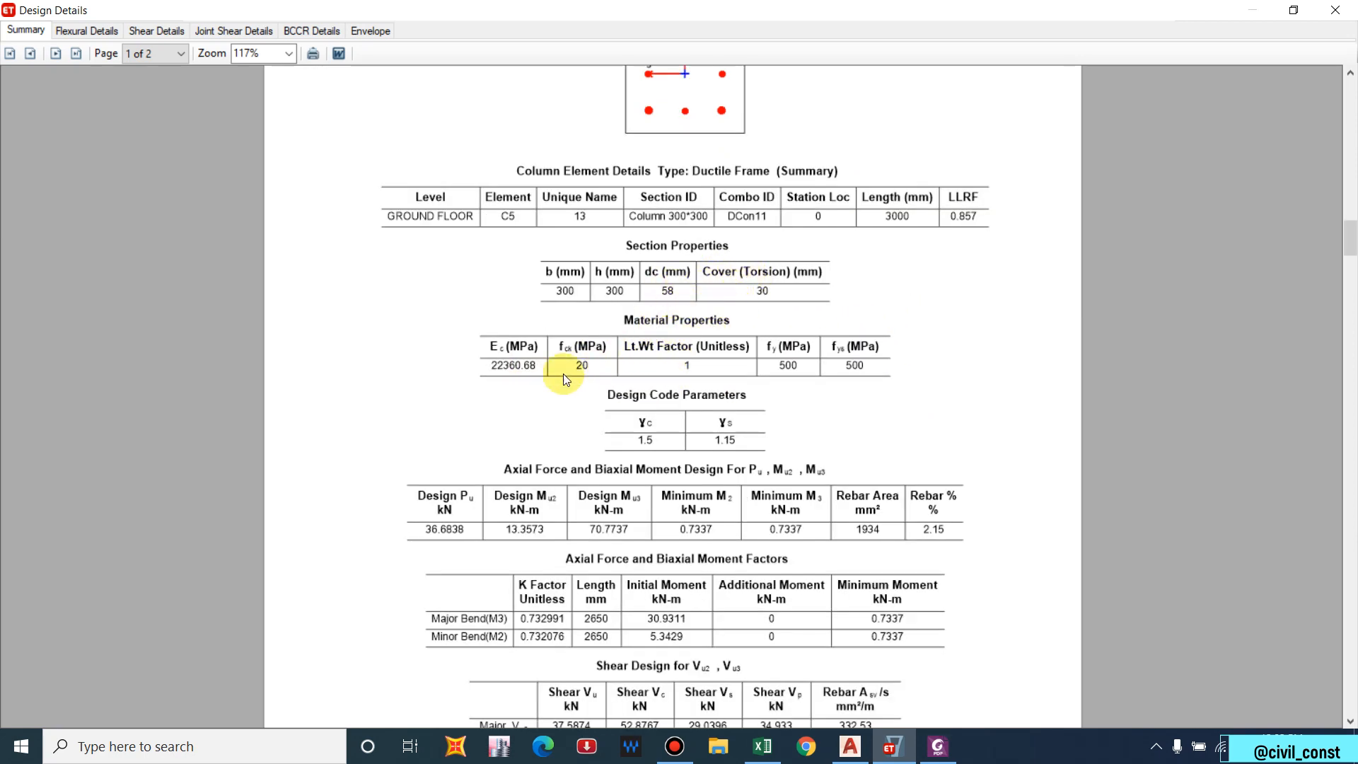
pyautogui.scroll(-2, 777, 386)
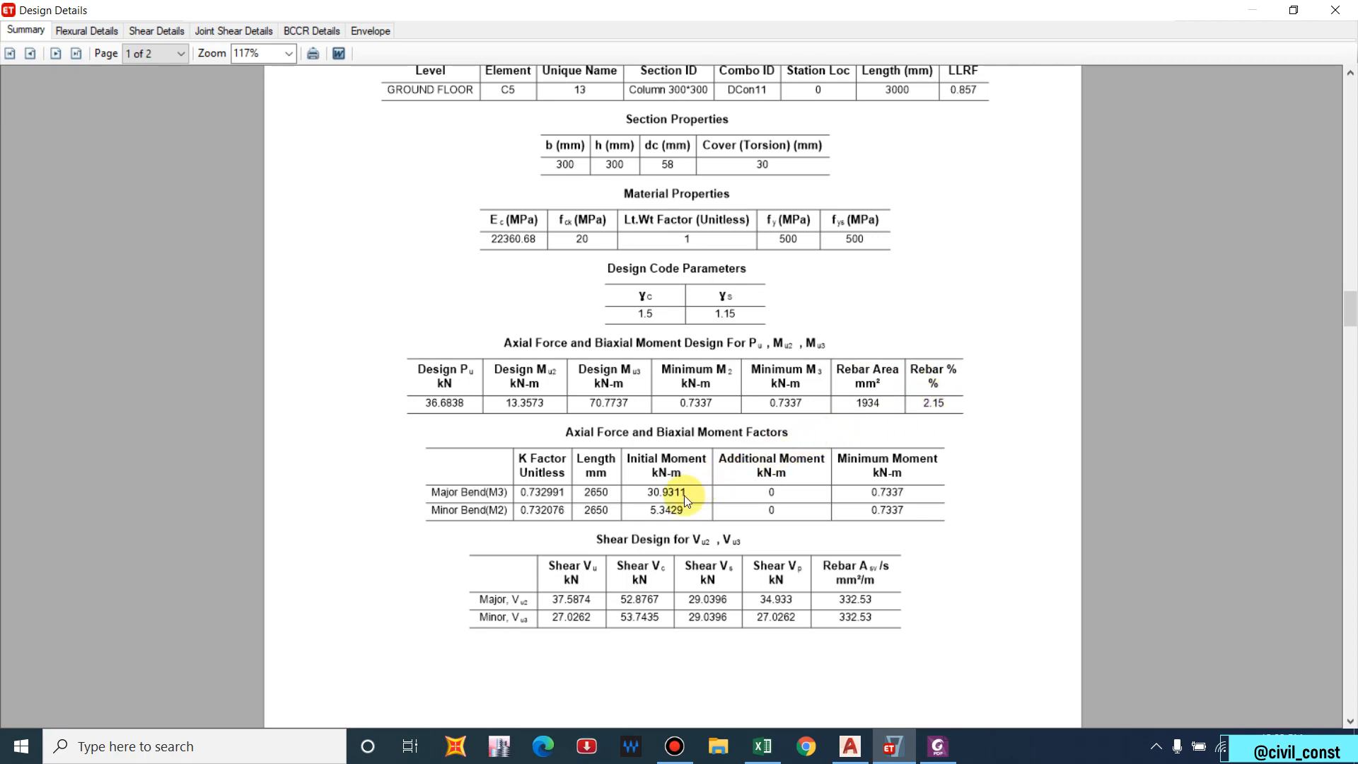
pyautogui.scroll(-15, 665, 502)
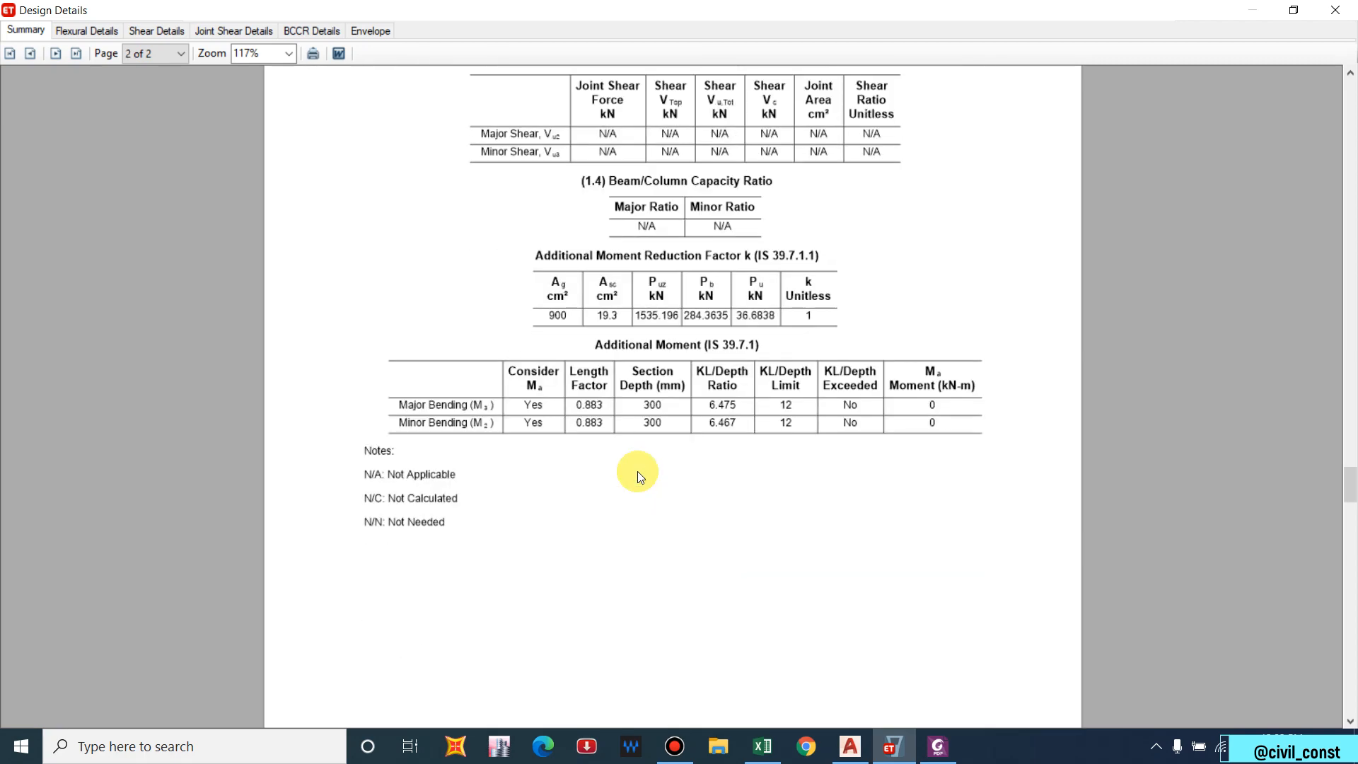
pyautogui.scroll(4, 347, 215)
# Step through Shear and Joint Shear details to C5's BCCR report, with 0 kN-m additional moments.
pyautogui.click(157, 32)
pyautogui.click(205, 30)
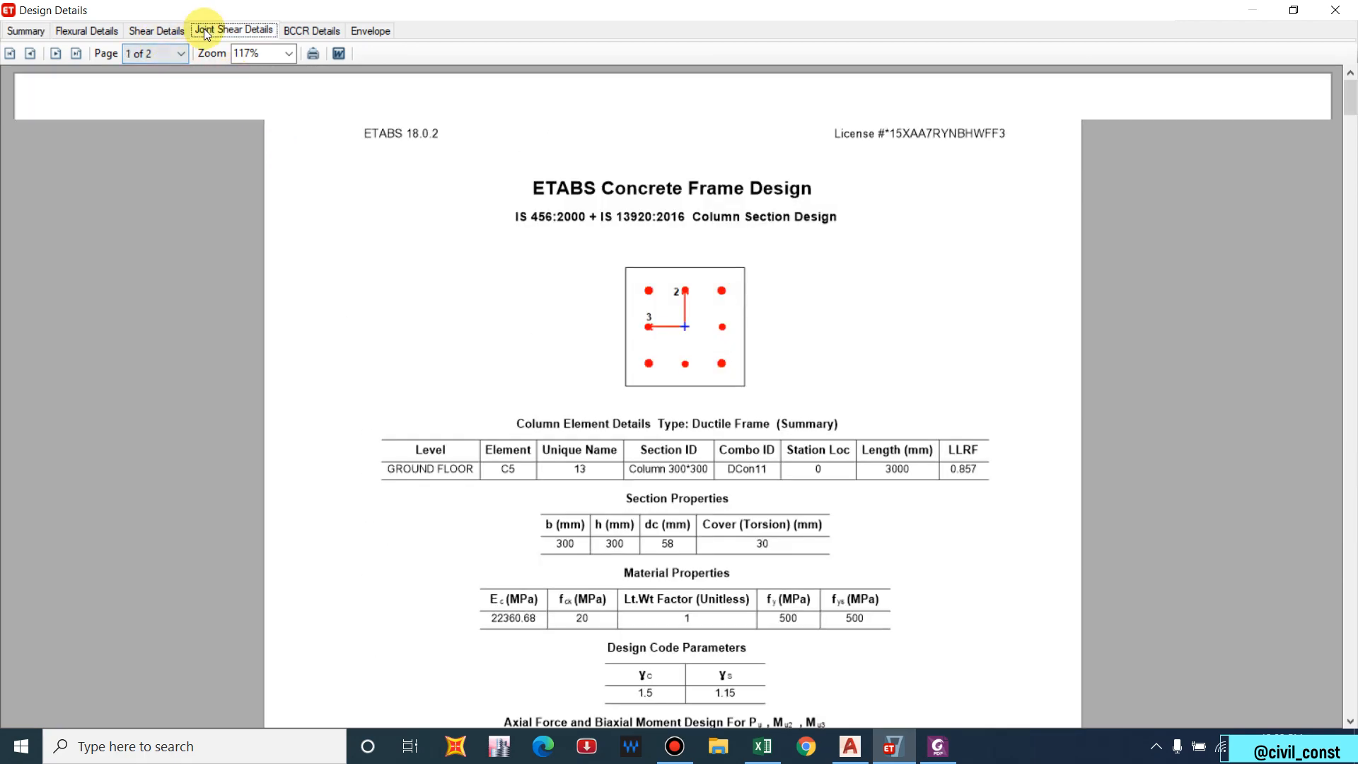
pyautogui.click(297, 31)
pyautogui.scroll(-3, 643, 353)
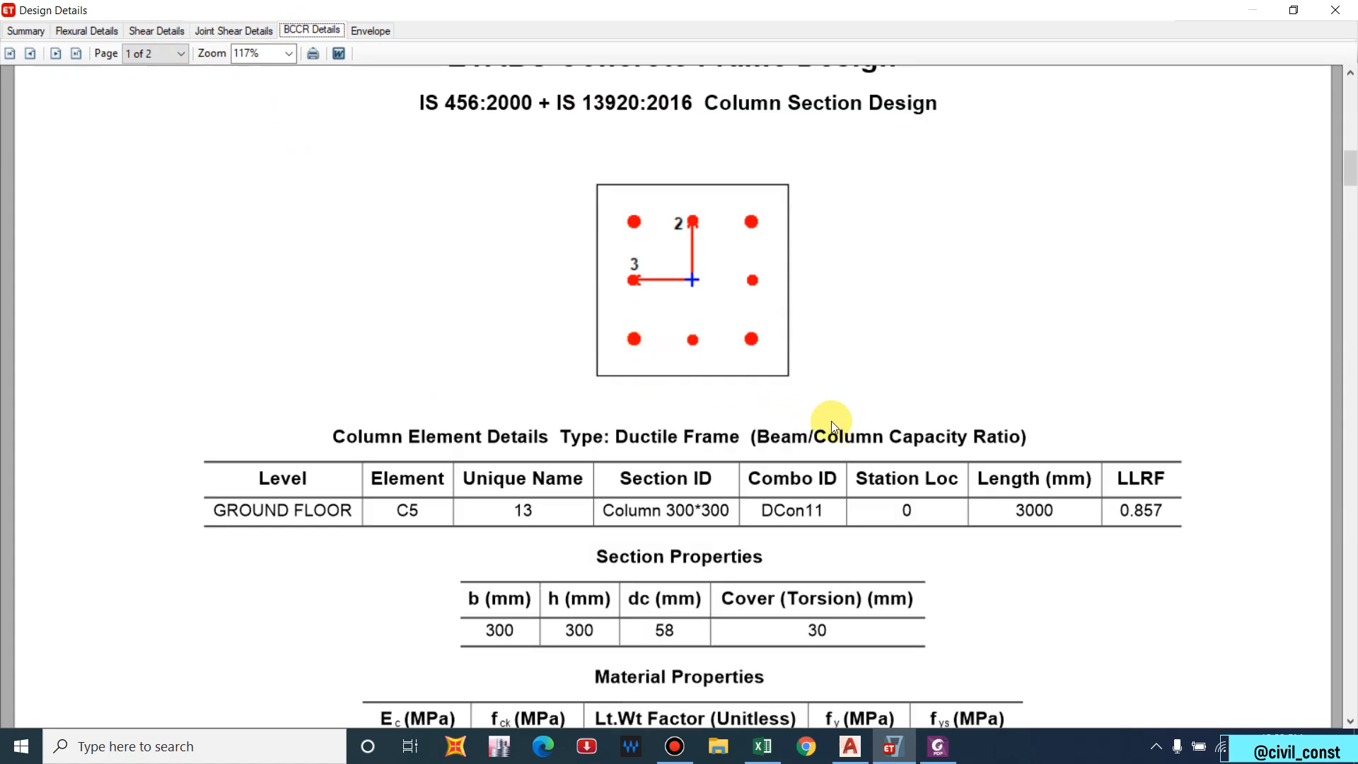
pyautogui.keyDown('ctrl'); pyautogui.scroll(-4, 665, 375); pyautogui.keyUp('ctrl')
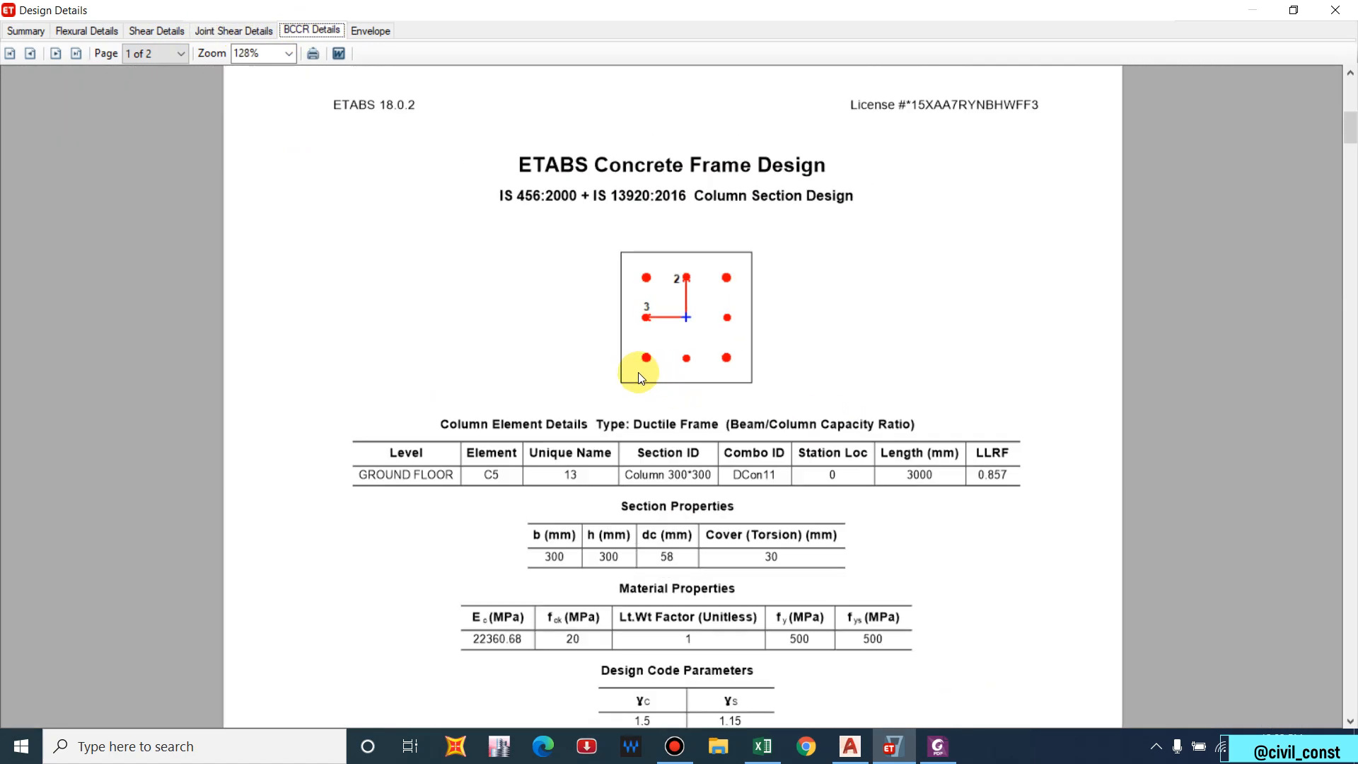
pyautogui.scroll(-3, 672, 461)
pyautogui.scroll(-3, 675, 467)
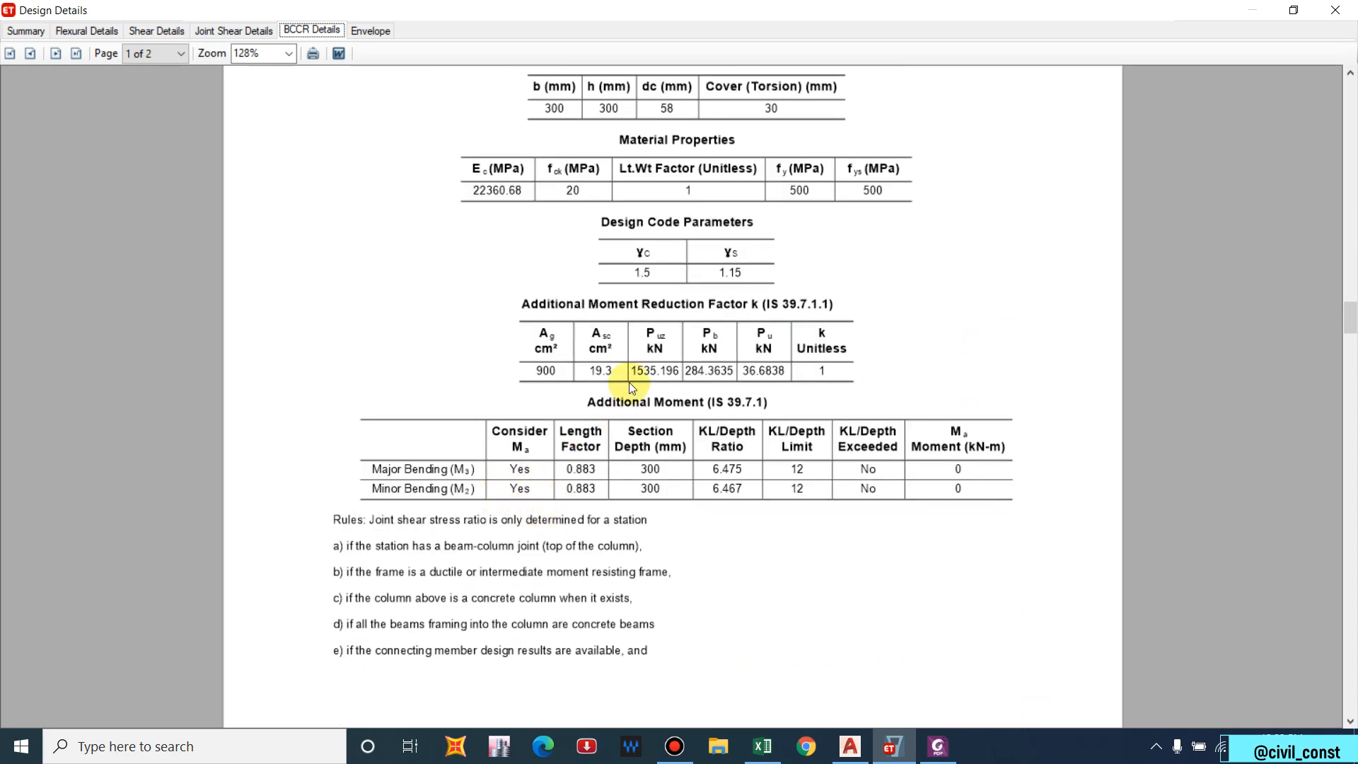
pyautogui.scroll(2, 601, 378)
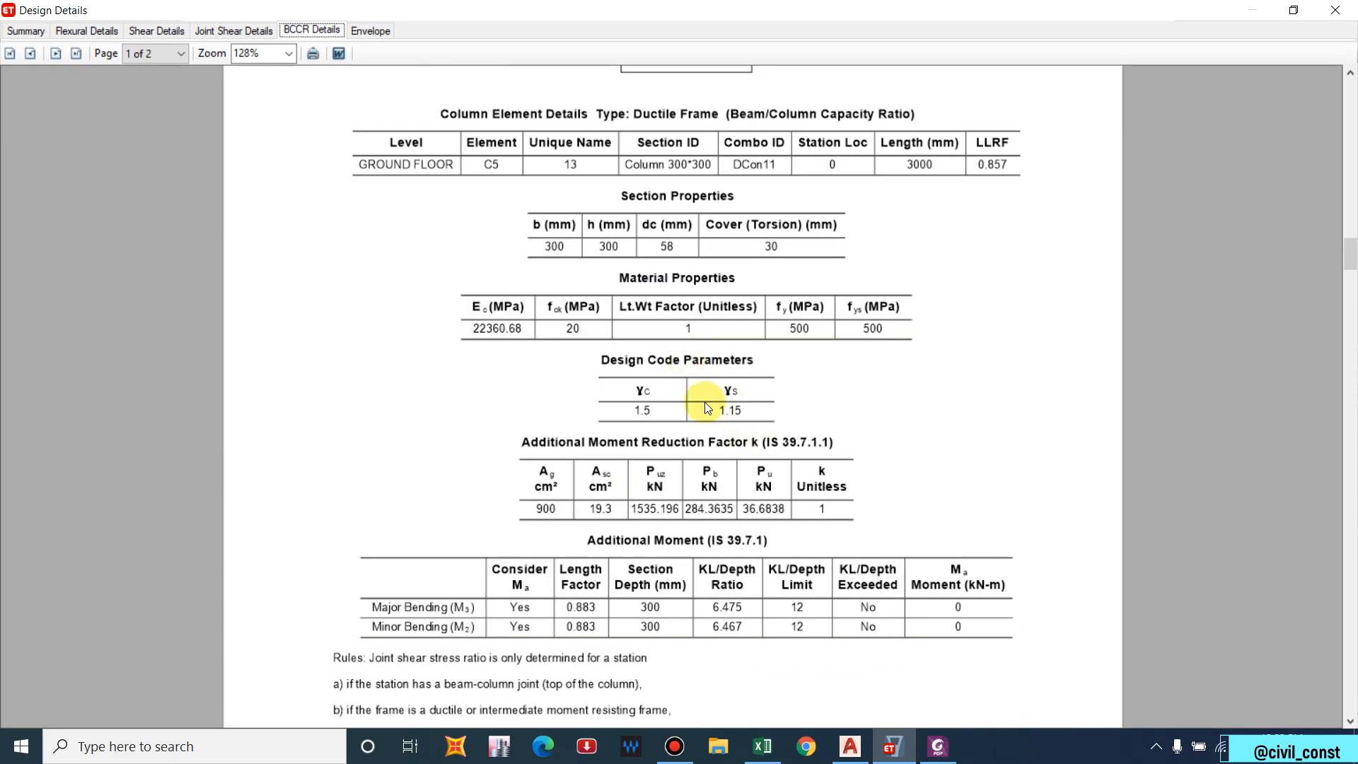
pyautogui.scroll(2, 704, 402)
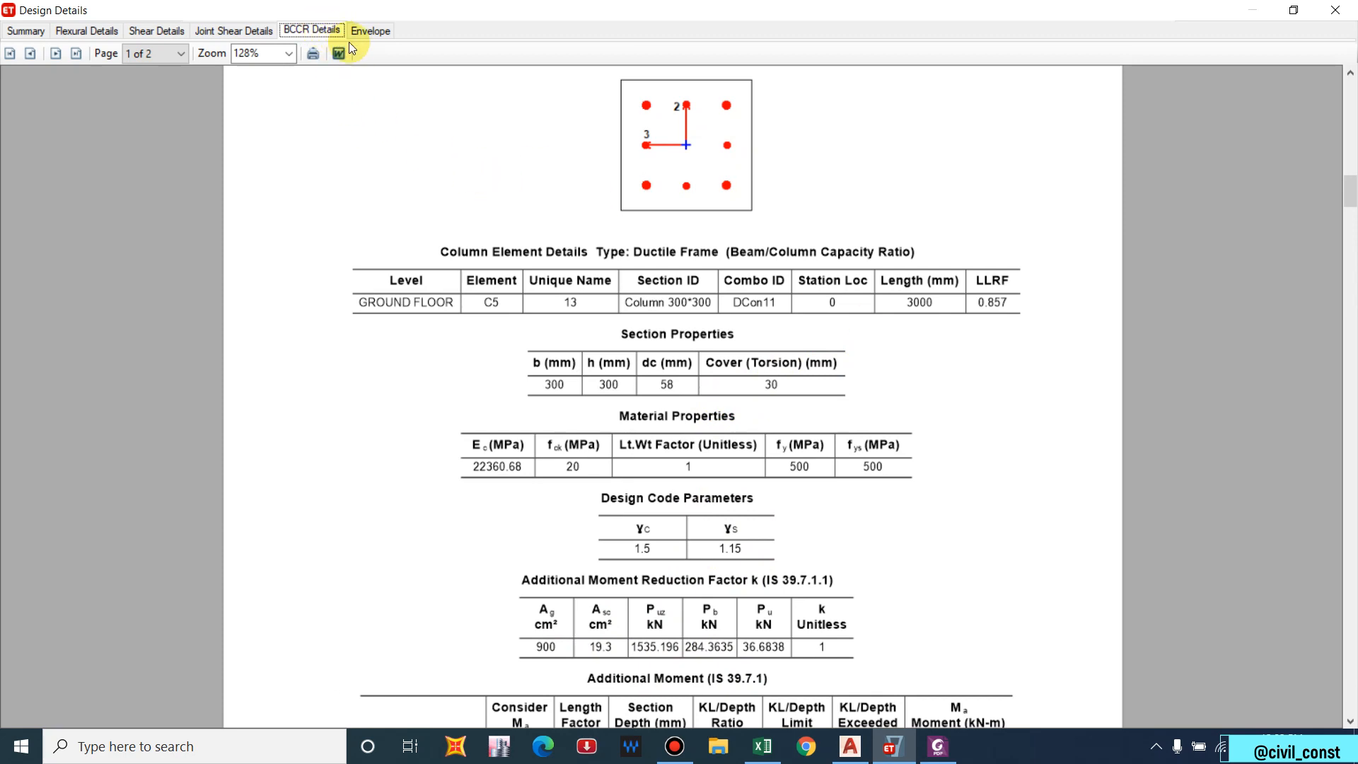
# Review column C5's envelope design results down to page 2.
pyautogui.click(370, 31)
pyautogui.keyDown('ctrl'); pyautogui.scroll(-3, 524, 254); pyautogui.keyUp('ctrl')
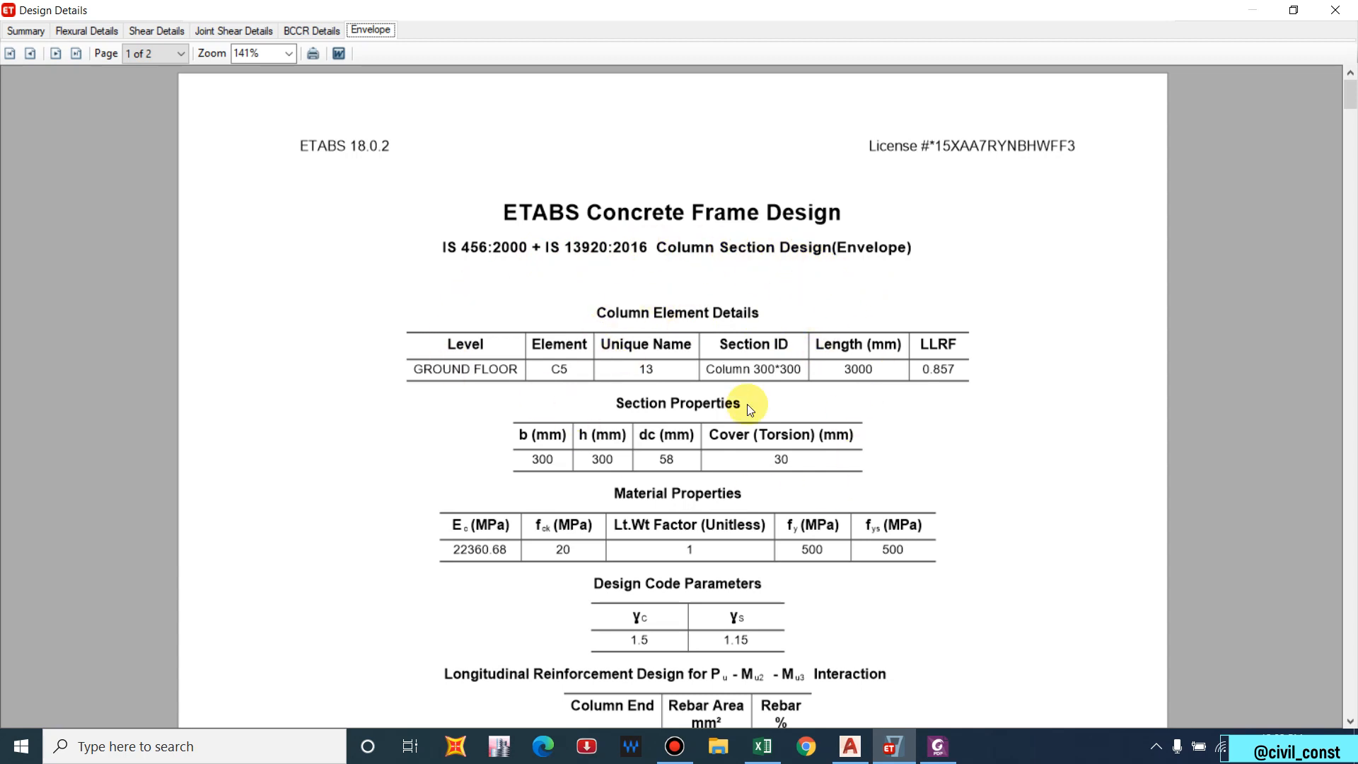
pyautogui.scroll(-5, 700, 375)
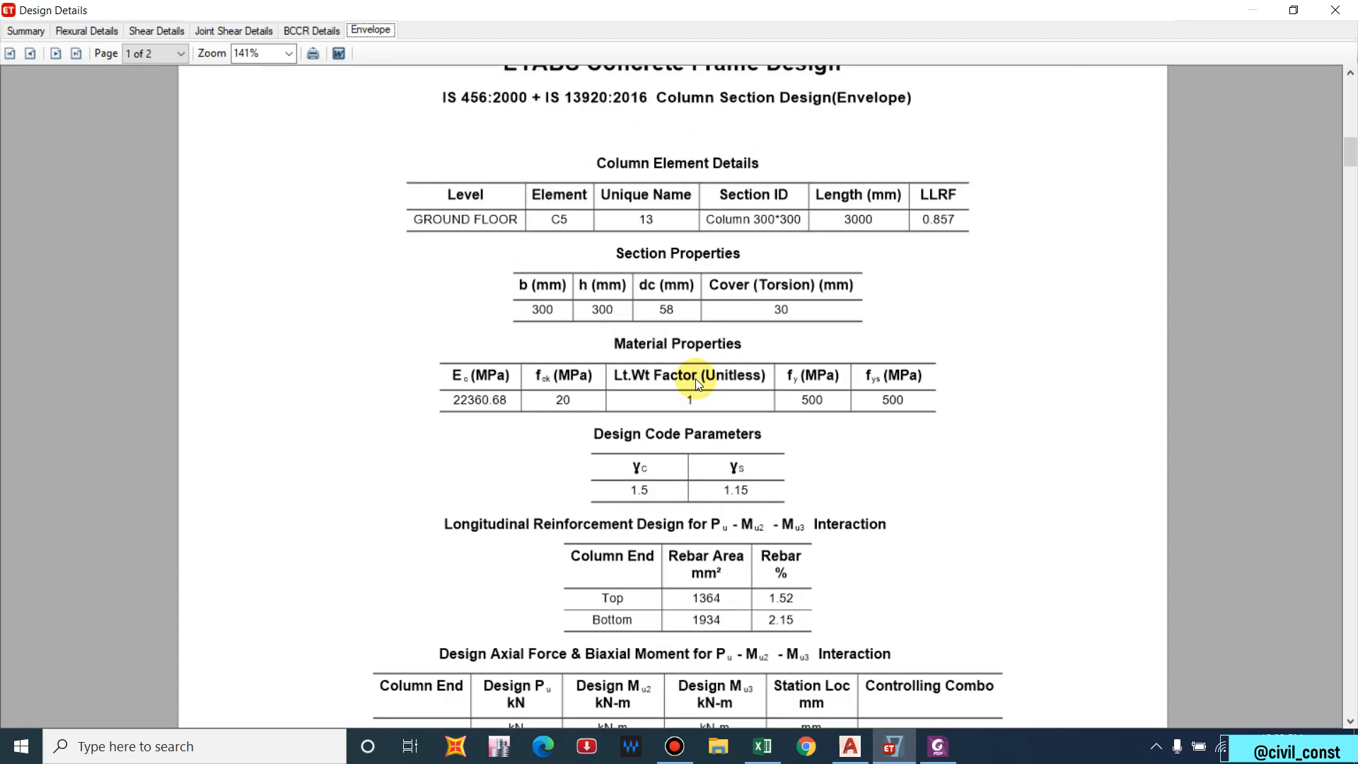
pyautogui.scroll(-2, 693, 381)
pyautogui.scroll(-6, 693, 379)
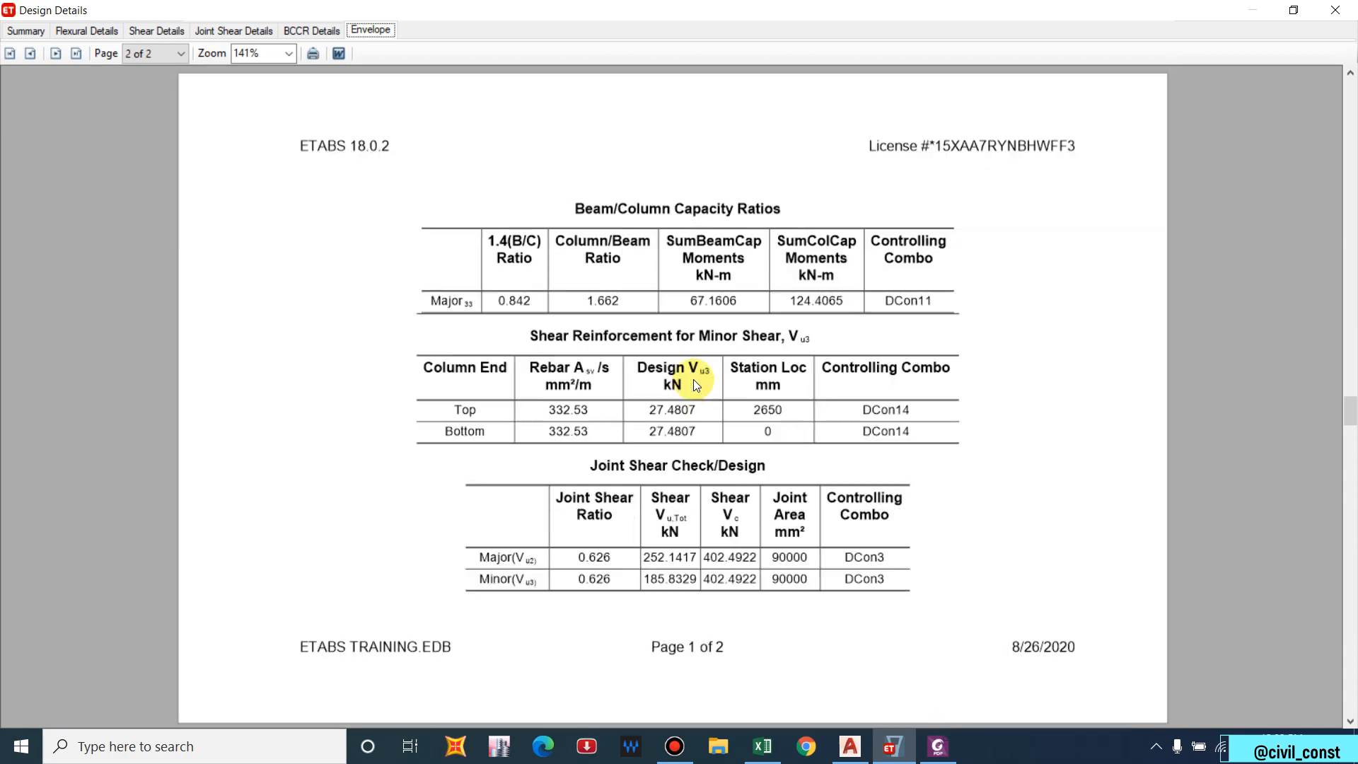
pyautogui.scroll(2, 729, 185)
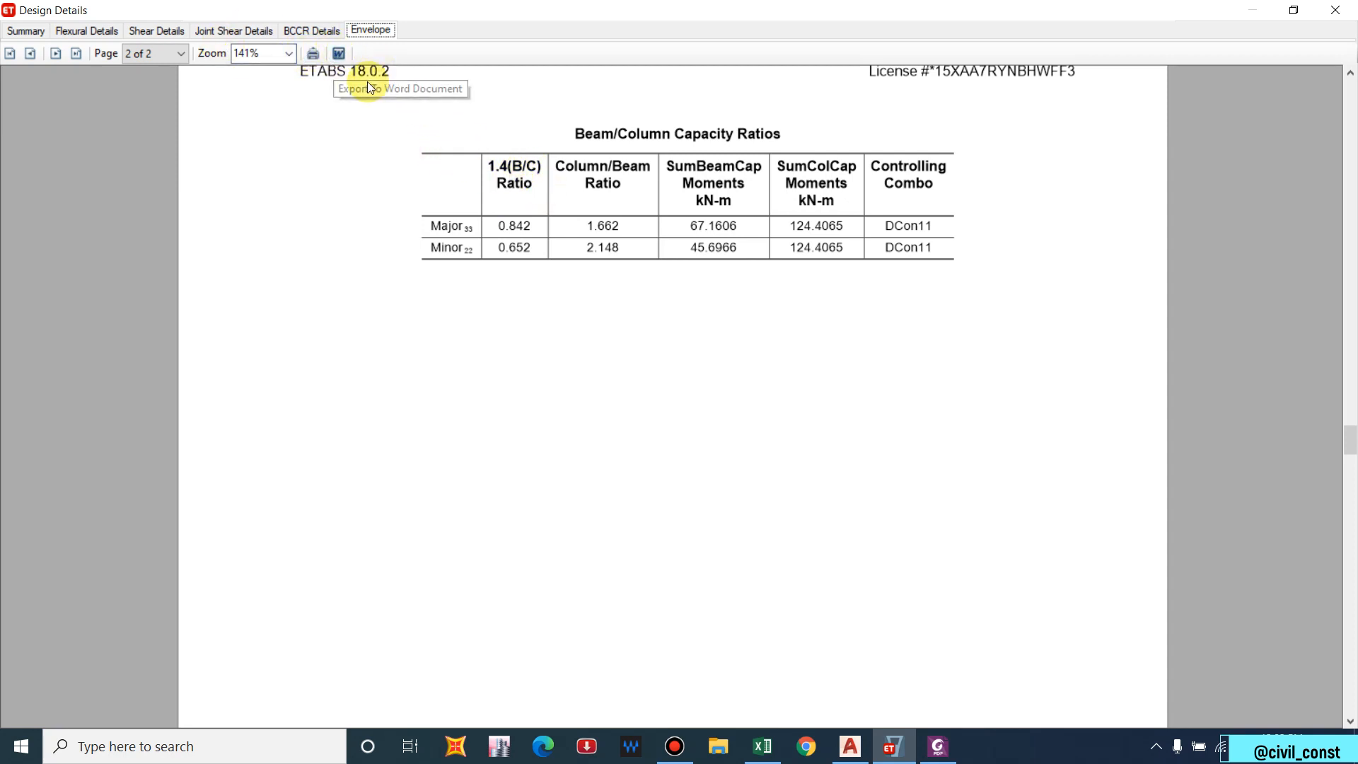
# Cancel the Word export of the report and close the Design Details window.
pyautogui.click(338, 54)
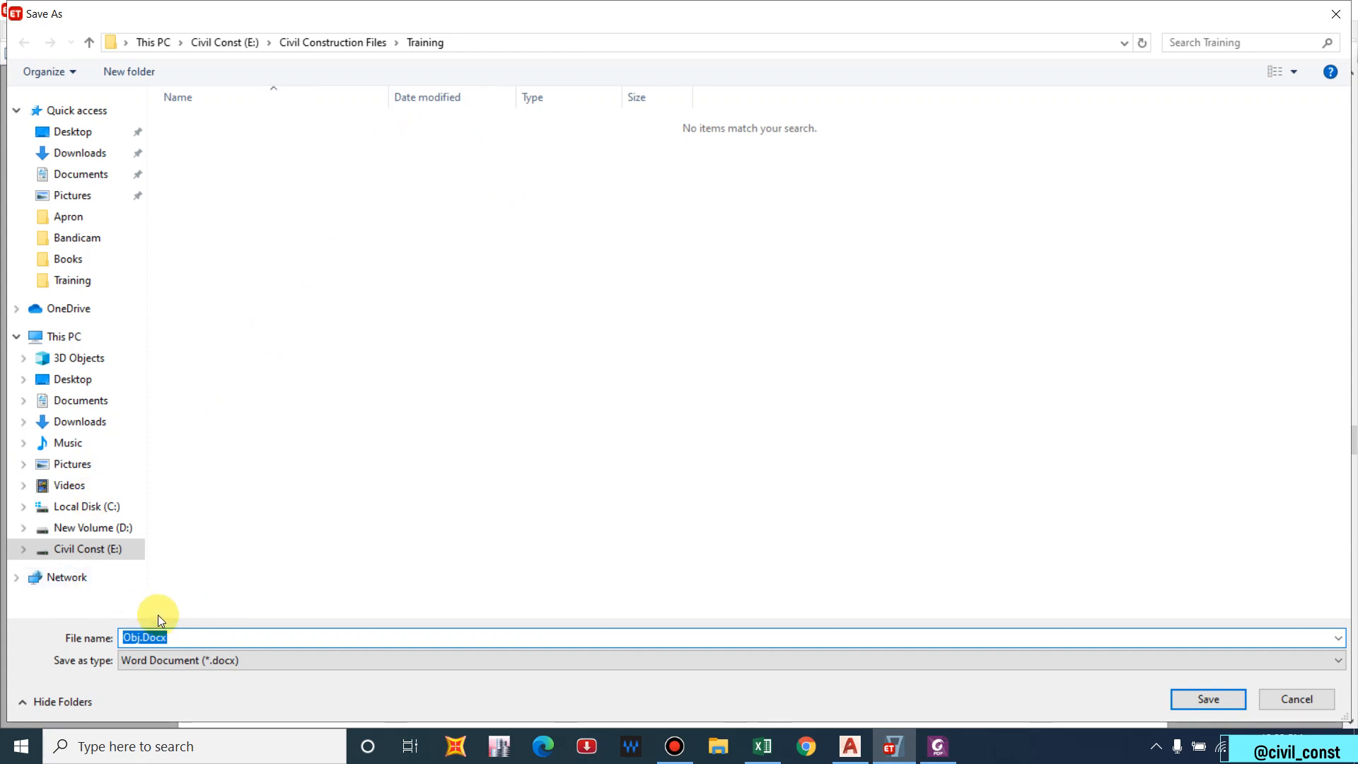
pyautogui.click(1284, 703)
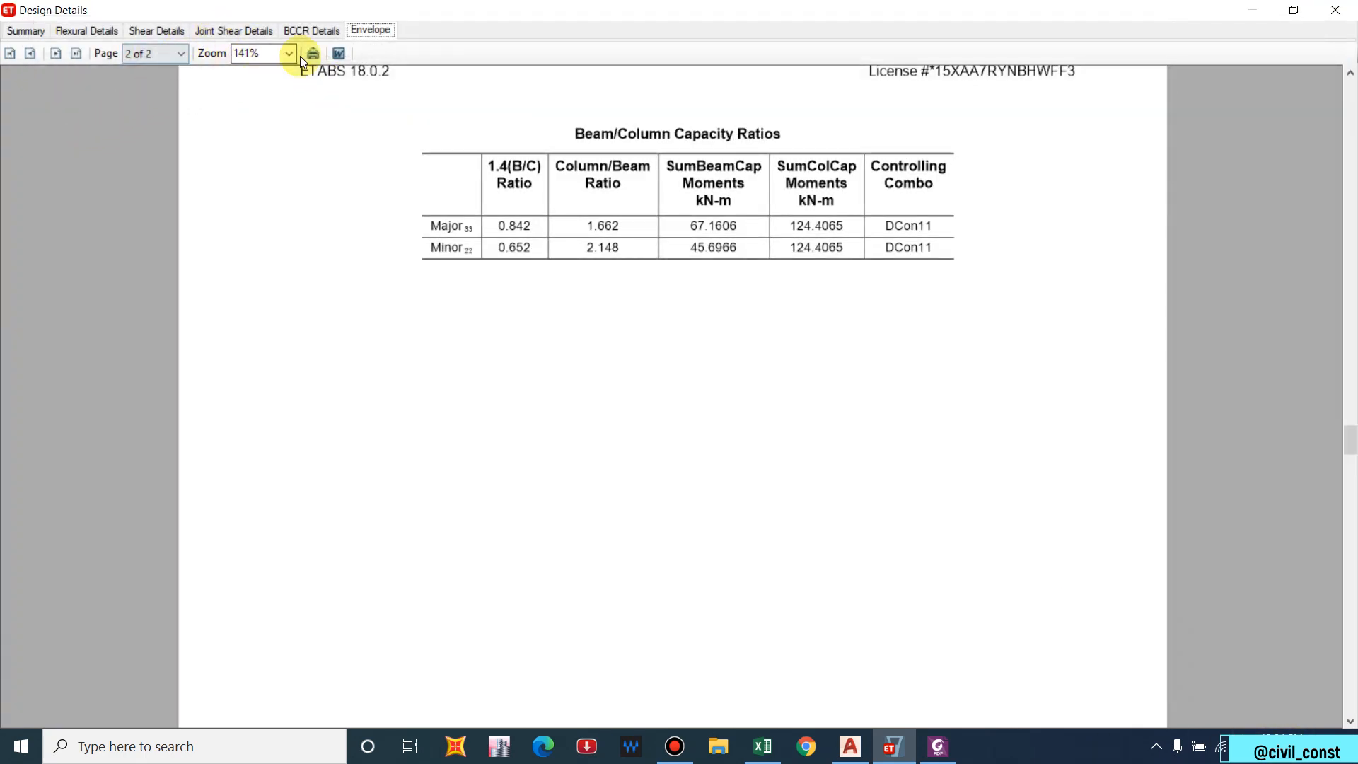
pyautogui.click(1341, 17)
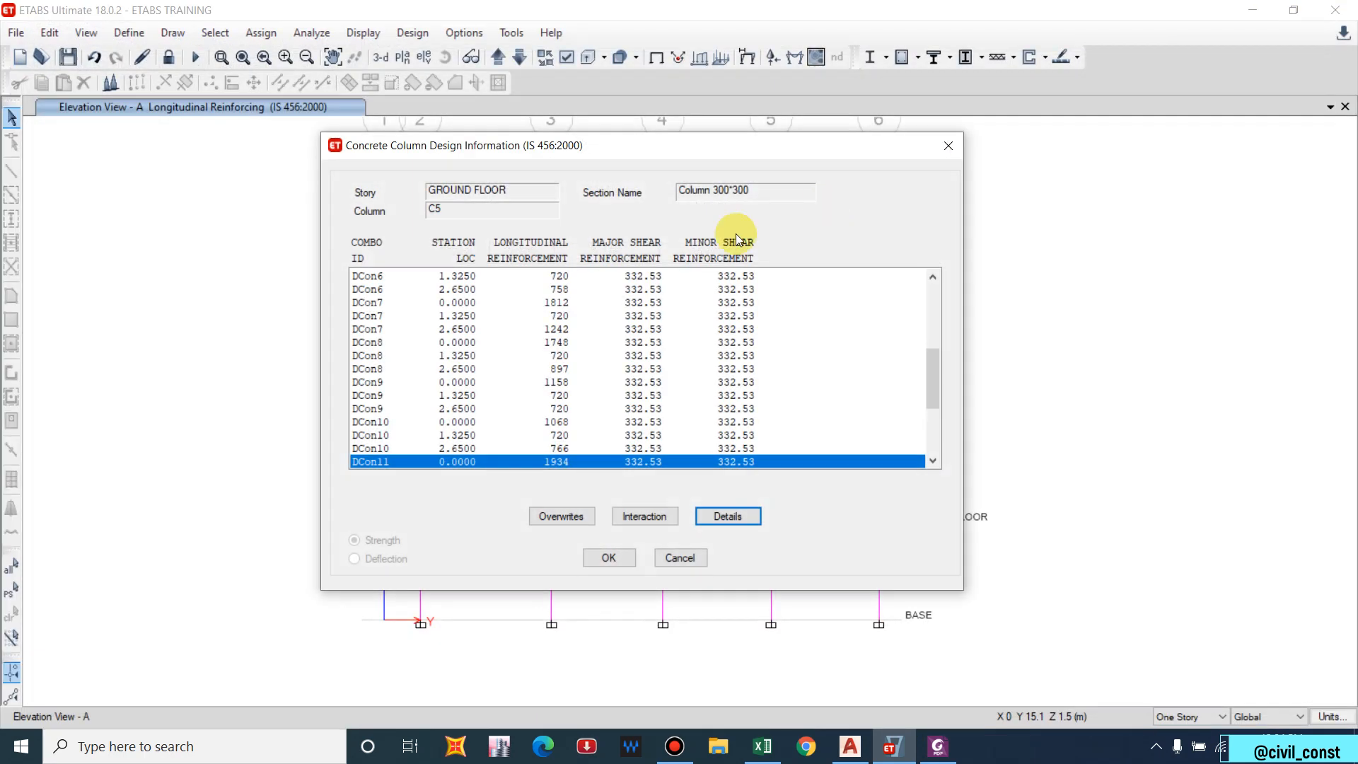
# Close column C5's information and open the design details report for Story 2 beam B1.
pyautogui.click(948, 145)
pyautogui.moveTo(792, 330)
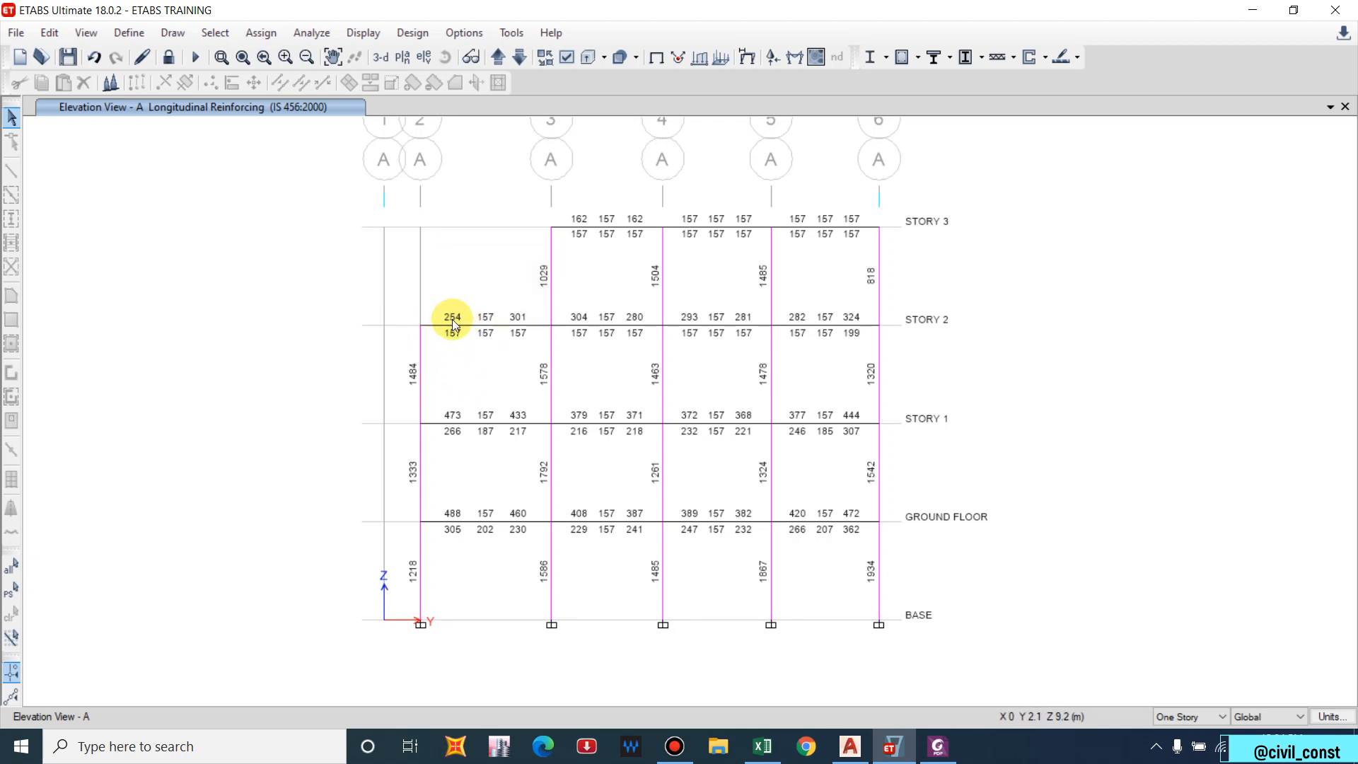
pyautogui.moveTo(448, 327)
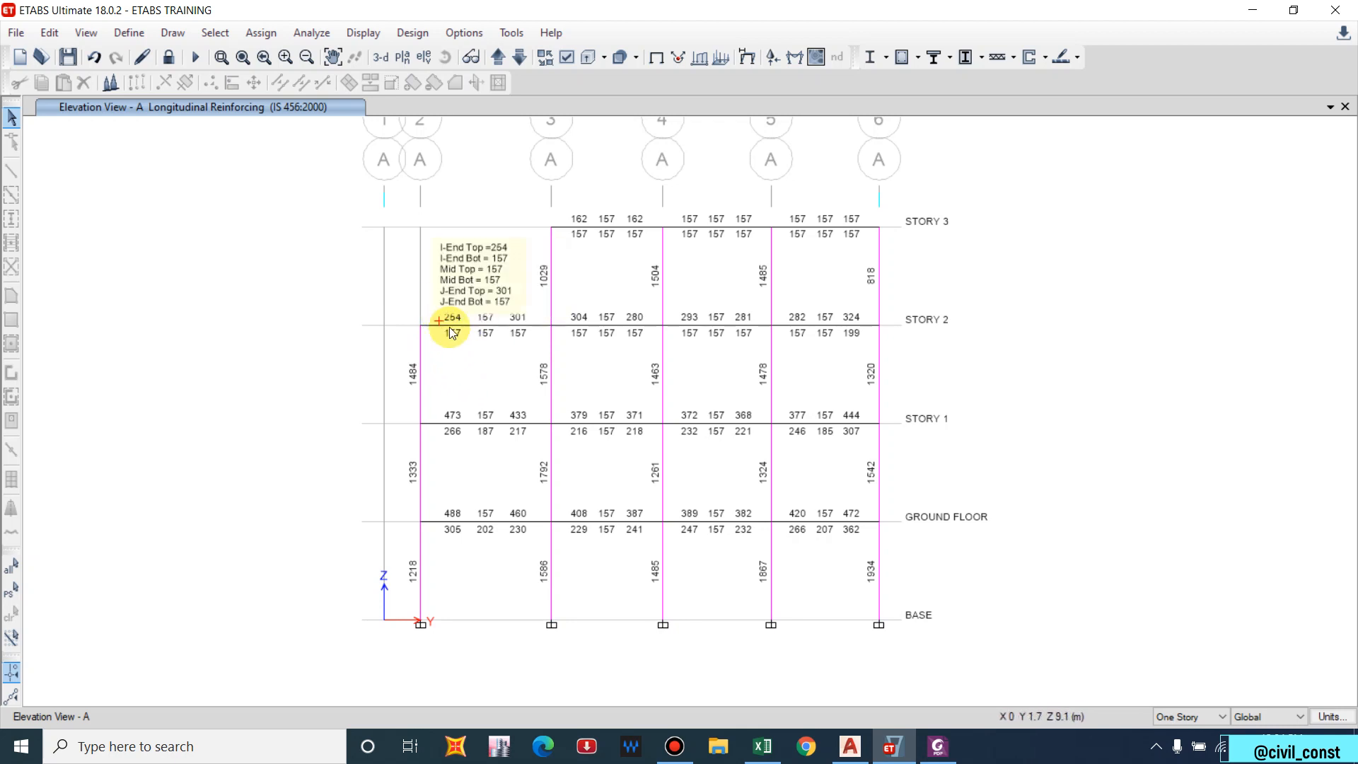
pyautogui.rightClick(505, 323)
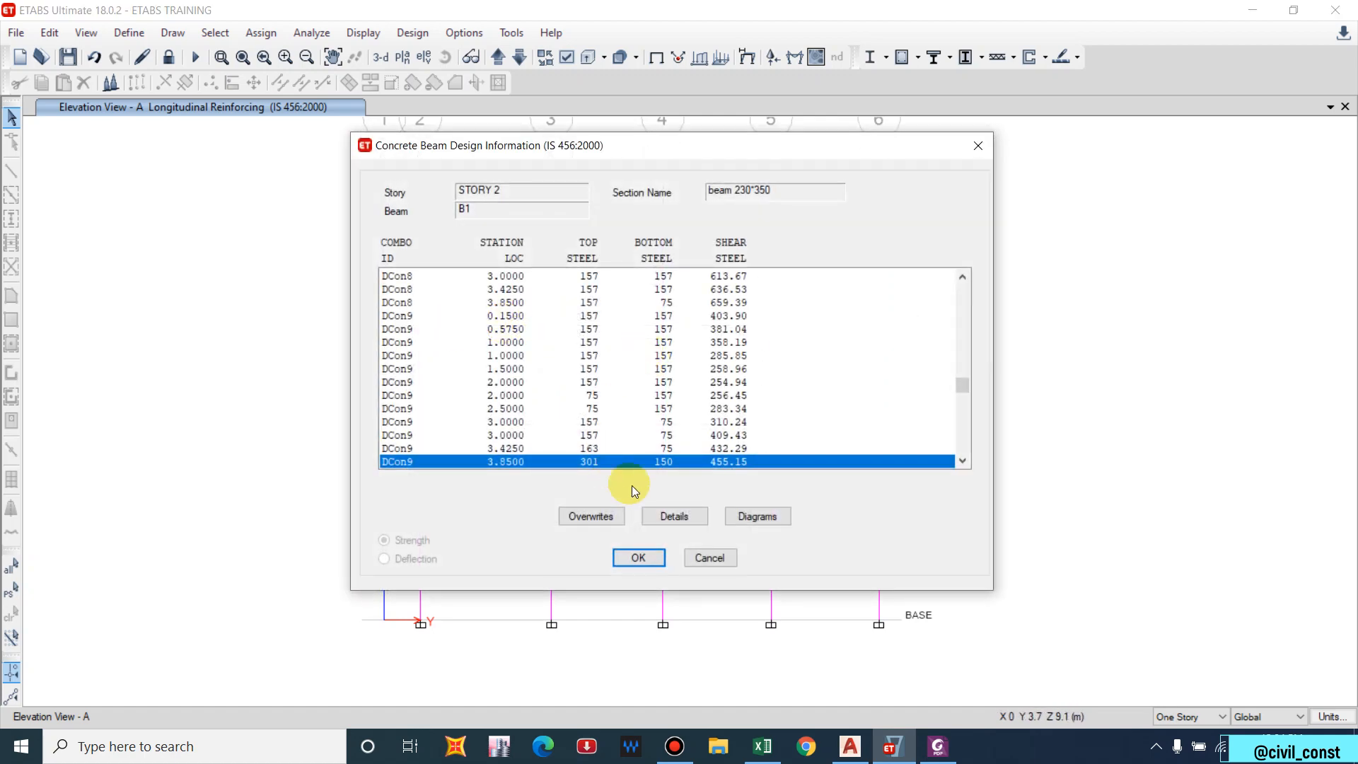
pyautogui.click(673, 517)
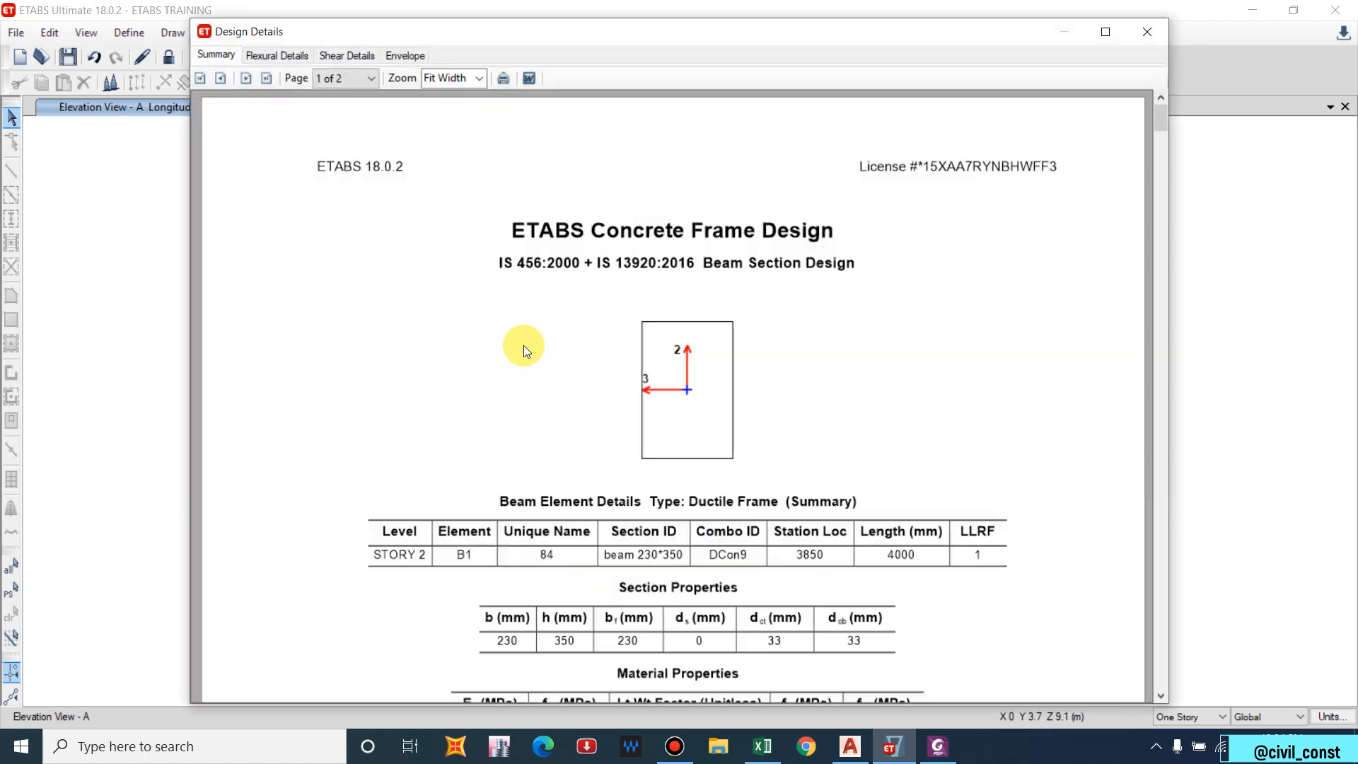
# Review beam B1's flexural design report, then close it to return to Elevation View A.
pyautogui.scroll(-1, 556, 379)
pyautogui.scroll(-8, 556, 379)
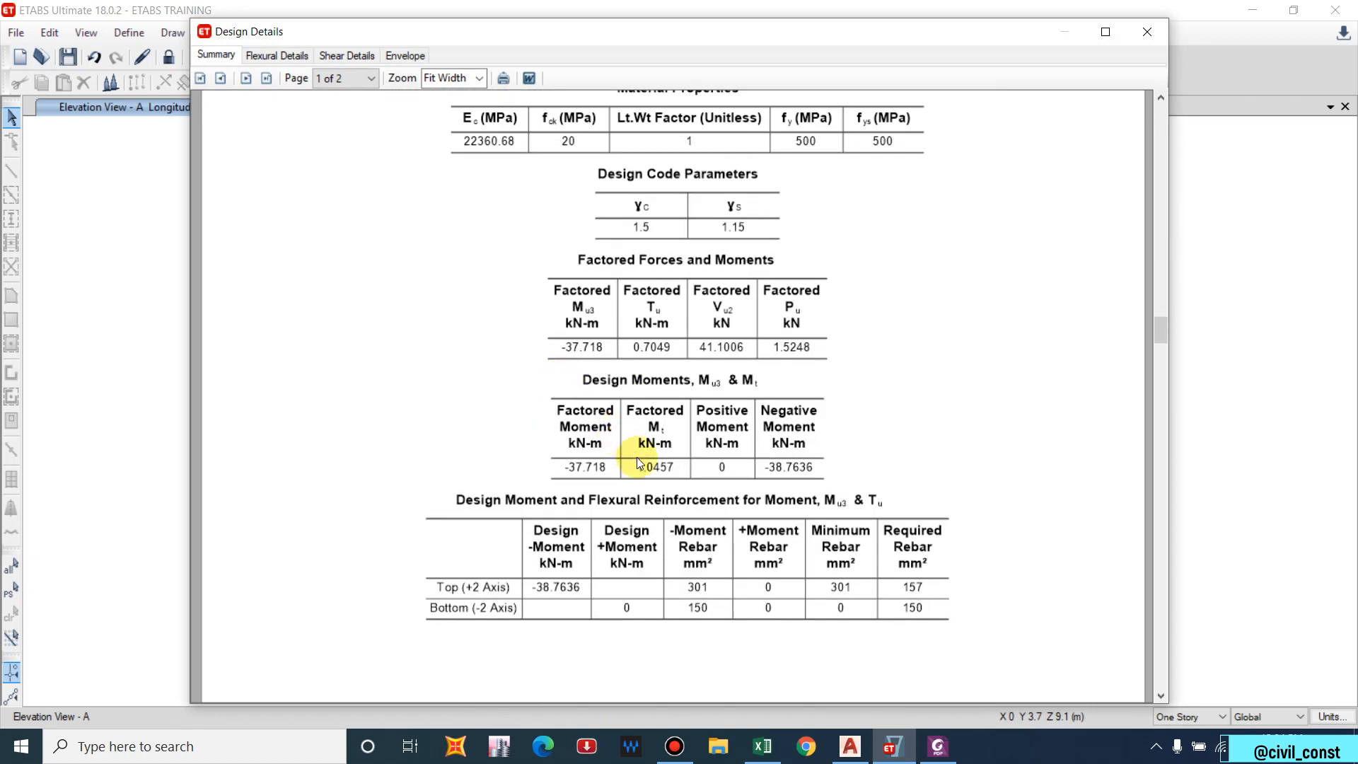
pyautogui.scroll(-1, 668, 507)
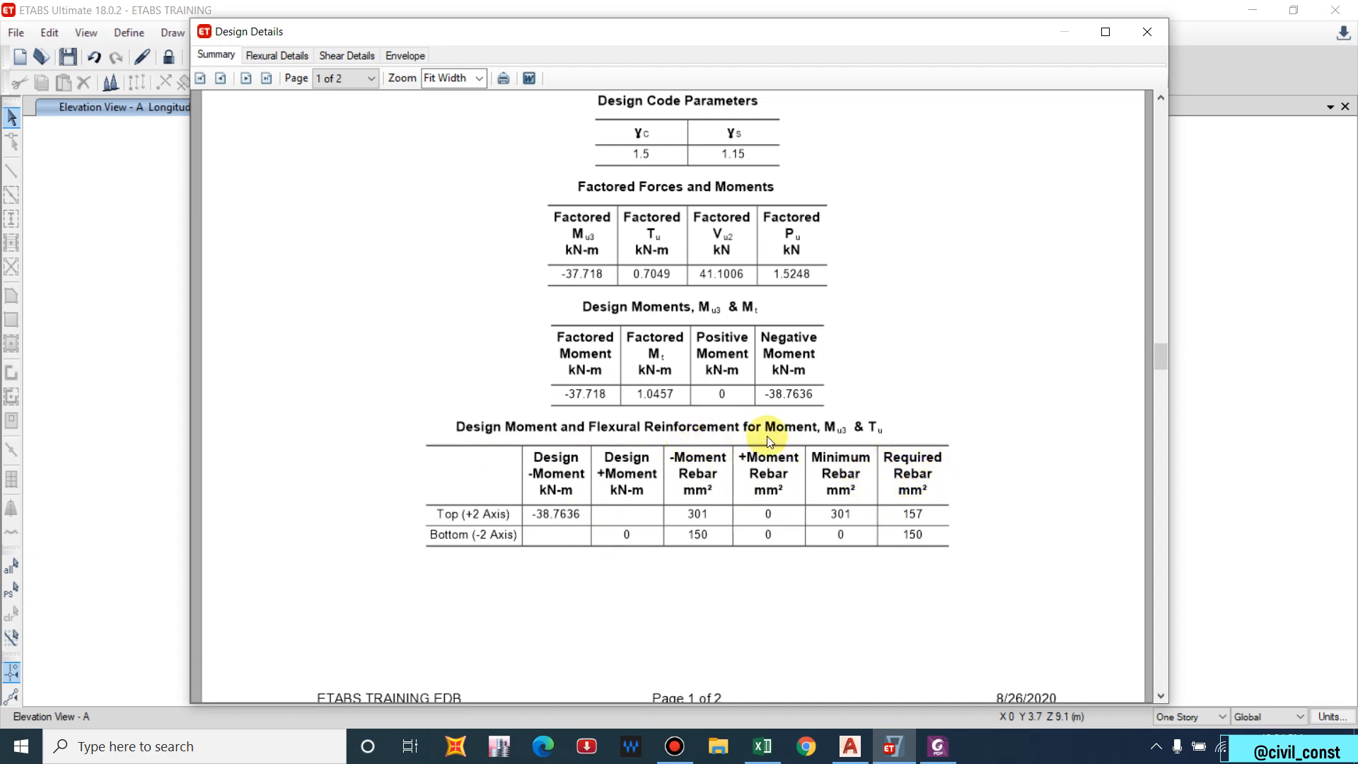
pyautogui.scroll(6, 819, 444)
pyautogui.press('Escape')
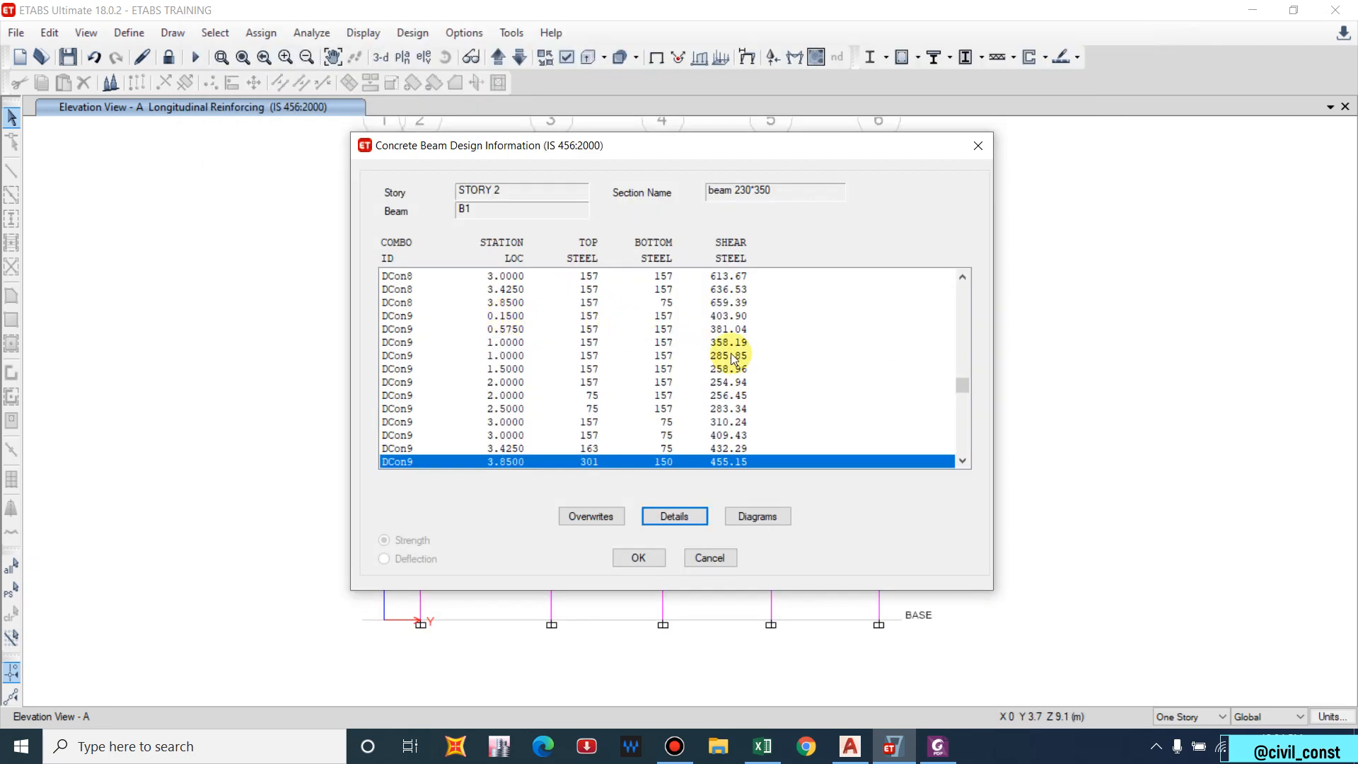
pyautogui.click(978, 145)
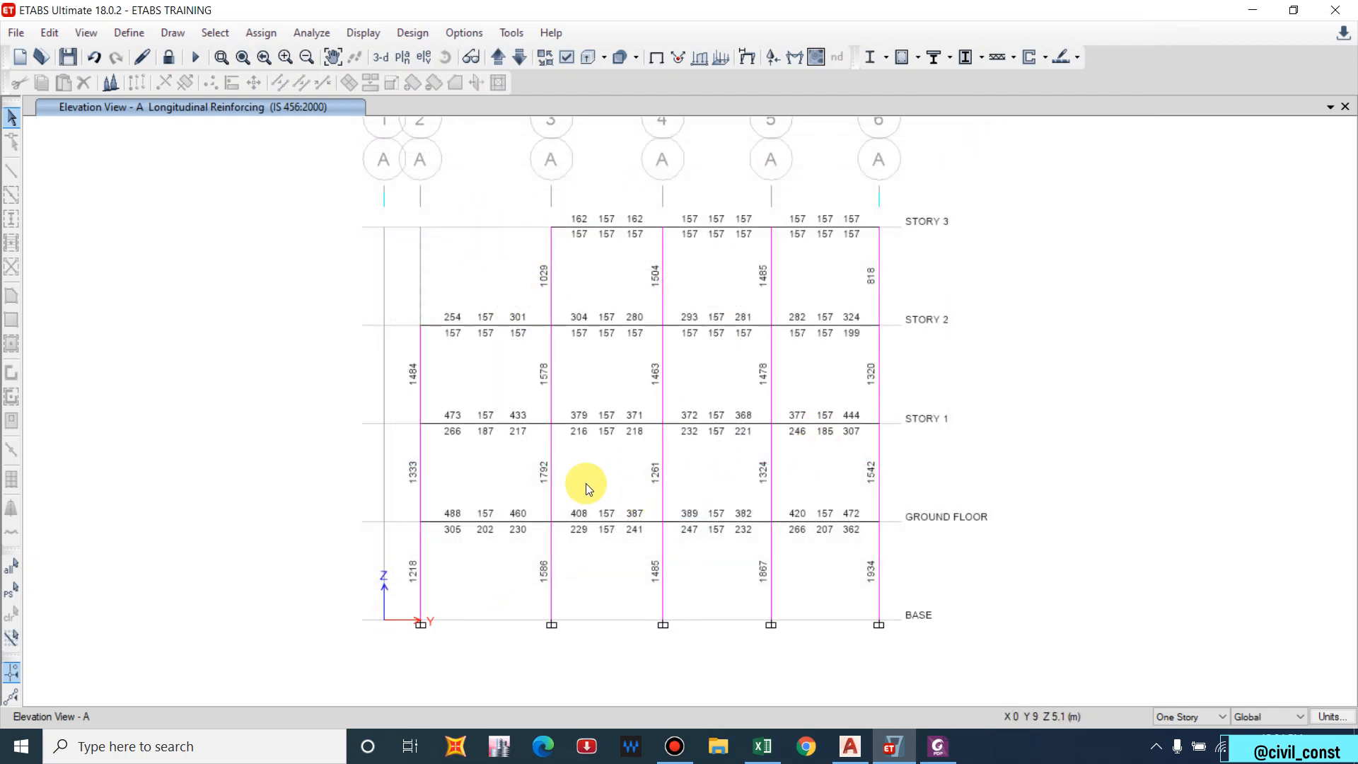
# Inspect the load factors of the existing DCon2 combination without changing them.
pyautogui.moveTo(799, 553); pyautogui.dragTo(738, 515, button='middle')
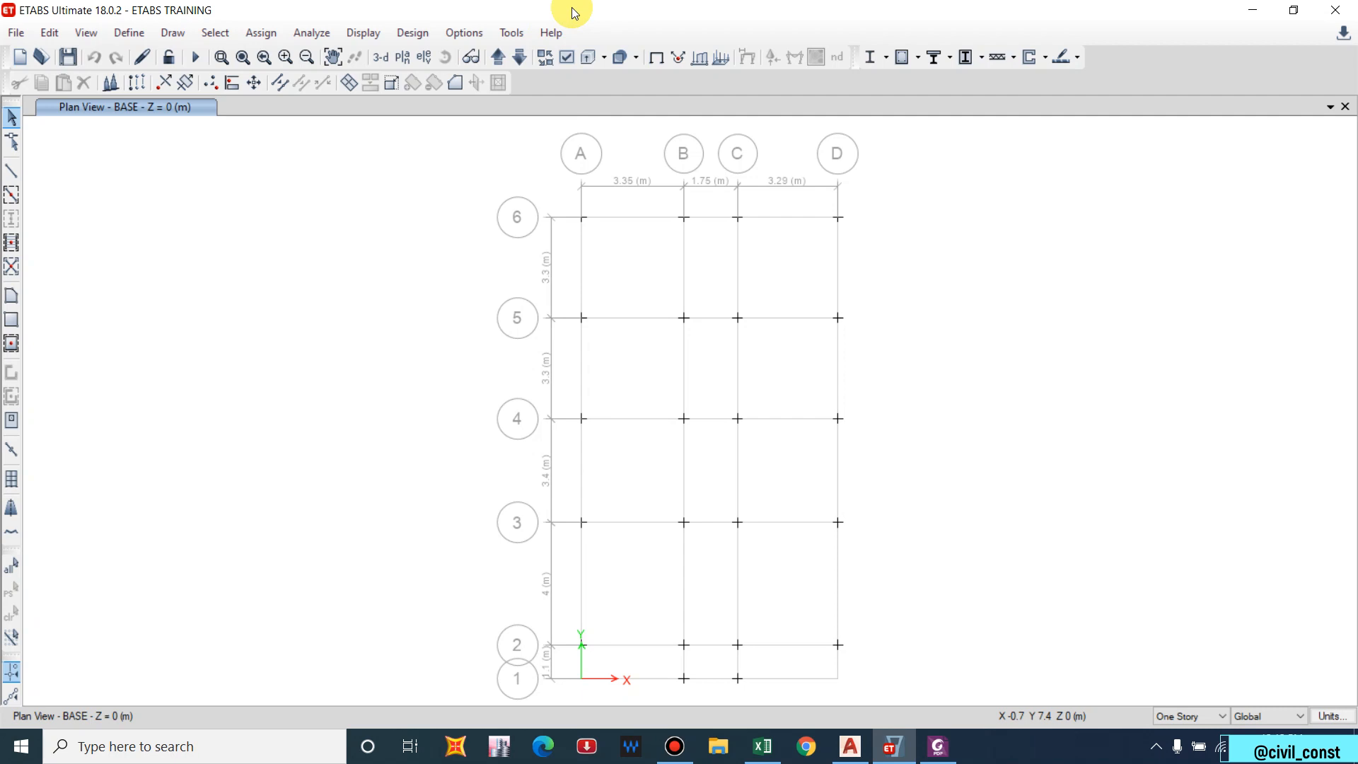
pyautogui.moveTo(683, 263); pyautogui.dragTo(678, 263)
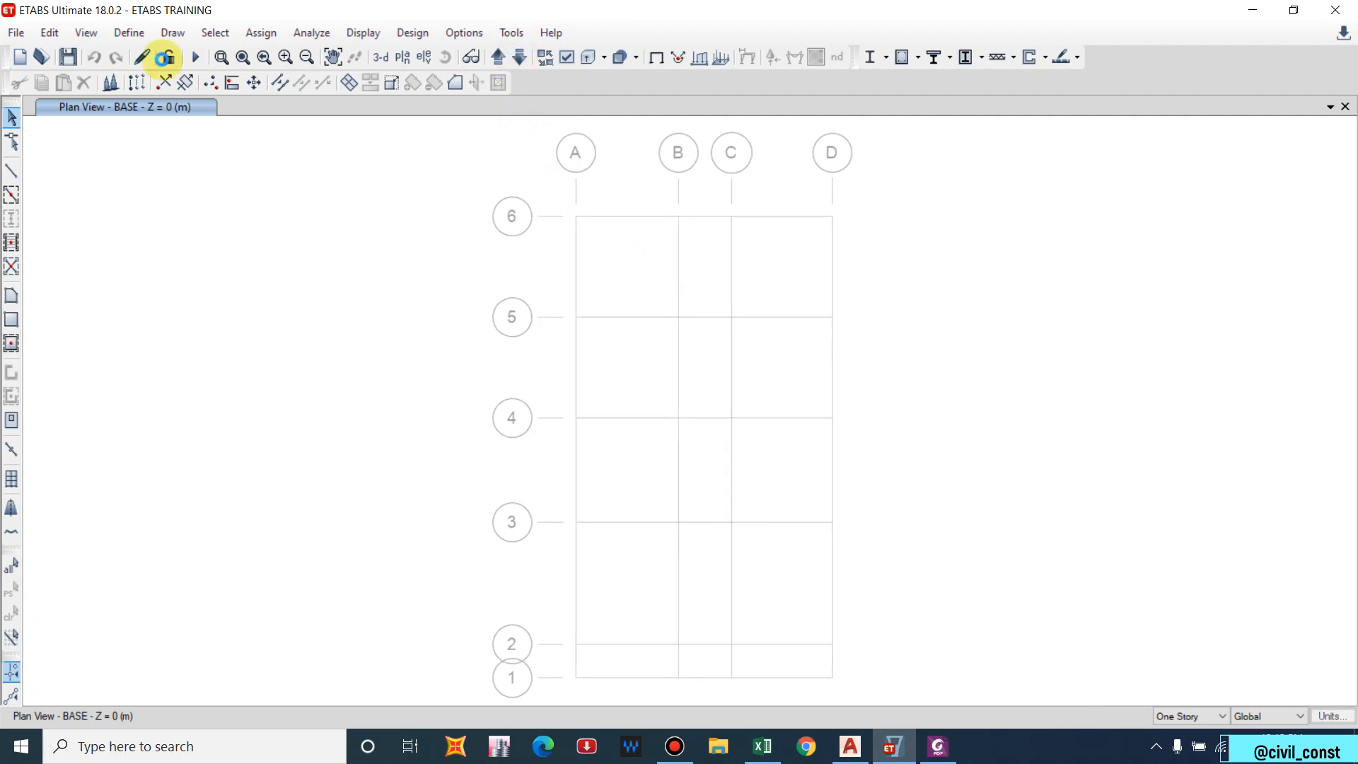
pyautogui.click(129, 33)
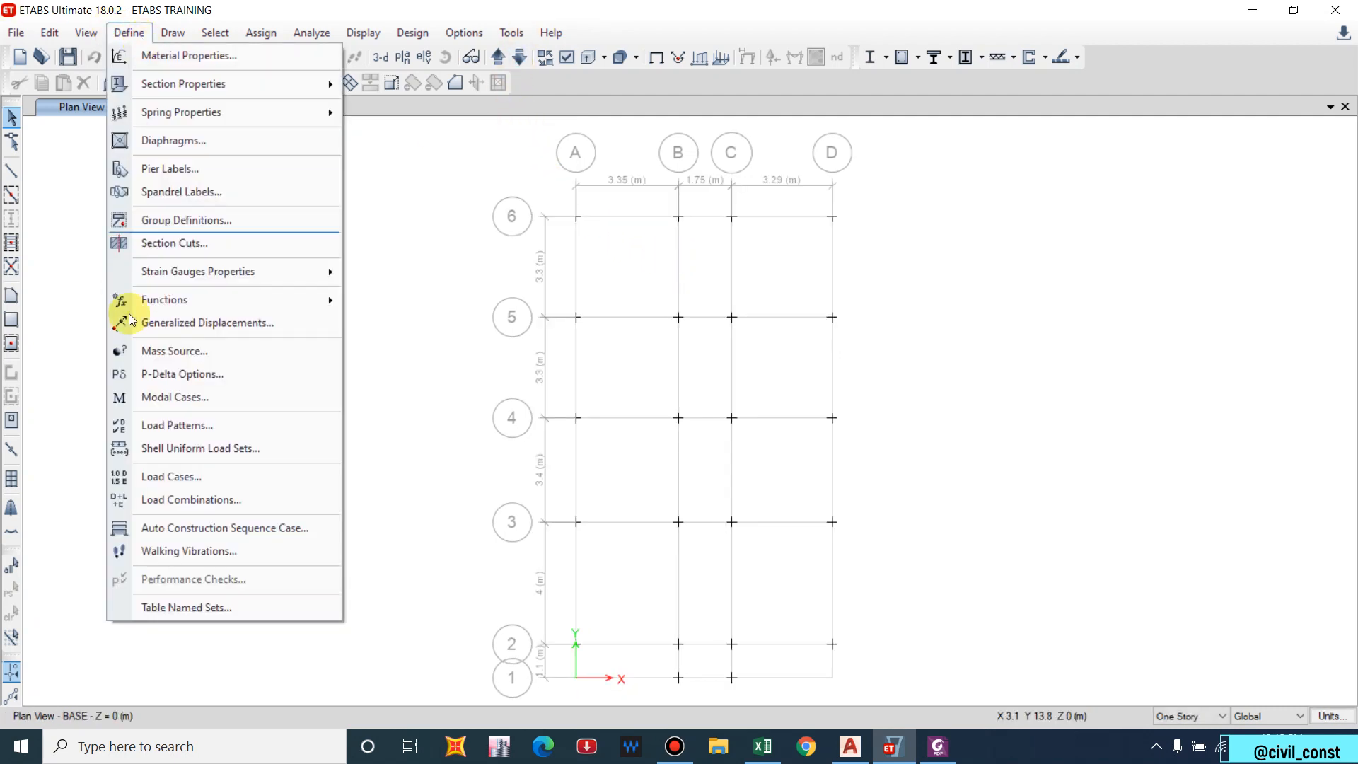
pyautogui.click(181, 503)
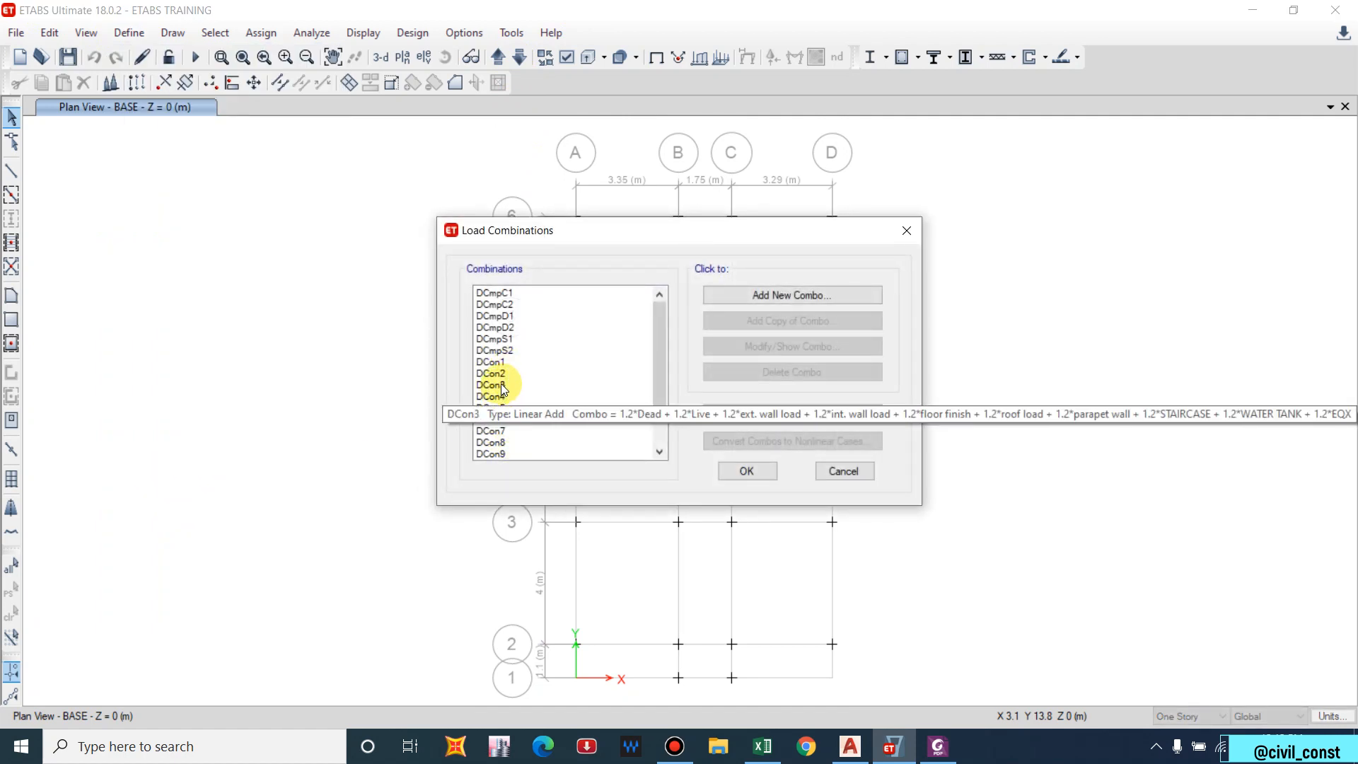
pyautogui.moveTo(505, 375)
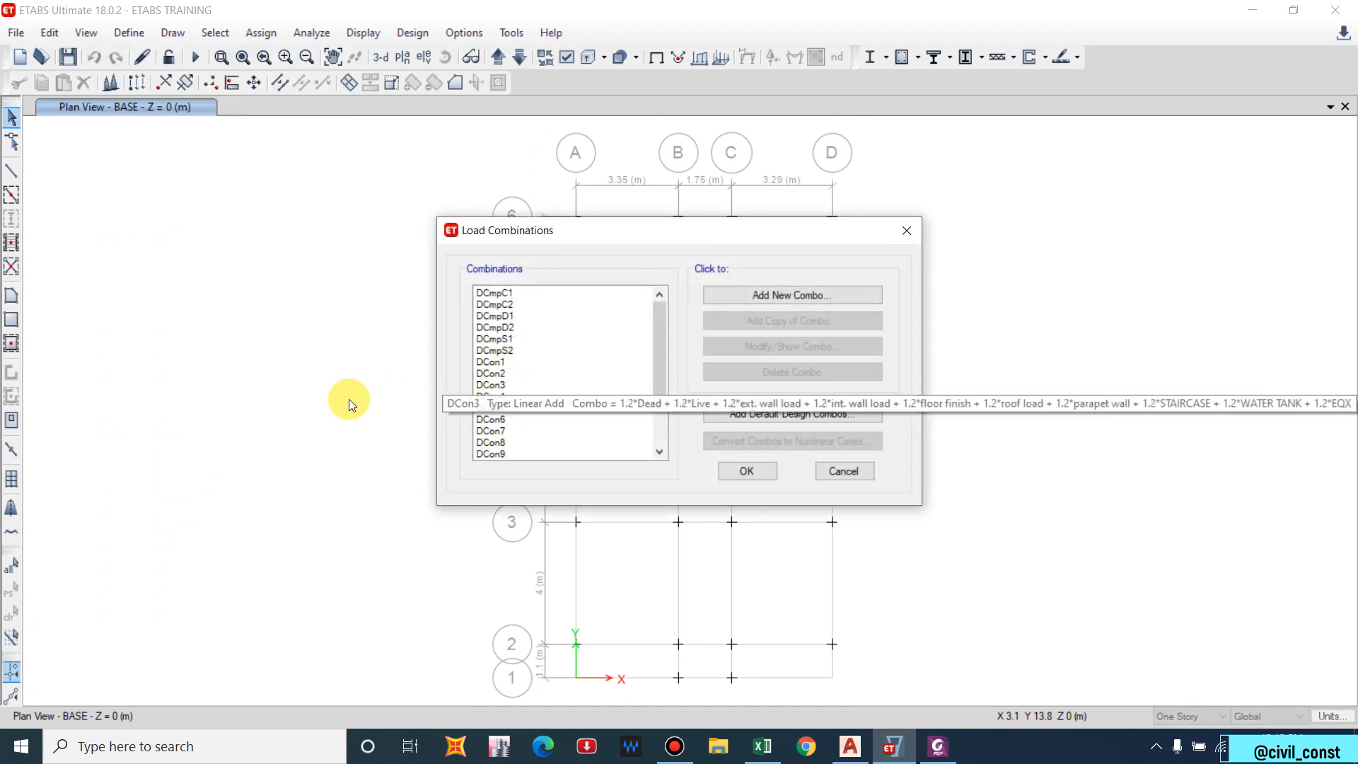
pyautogui.click(497, 373)
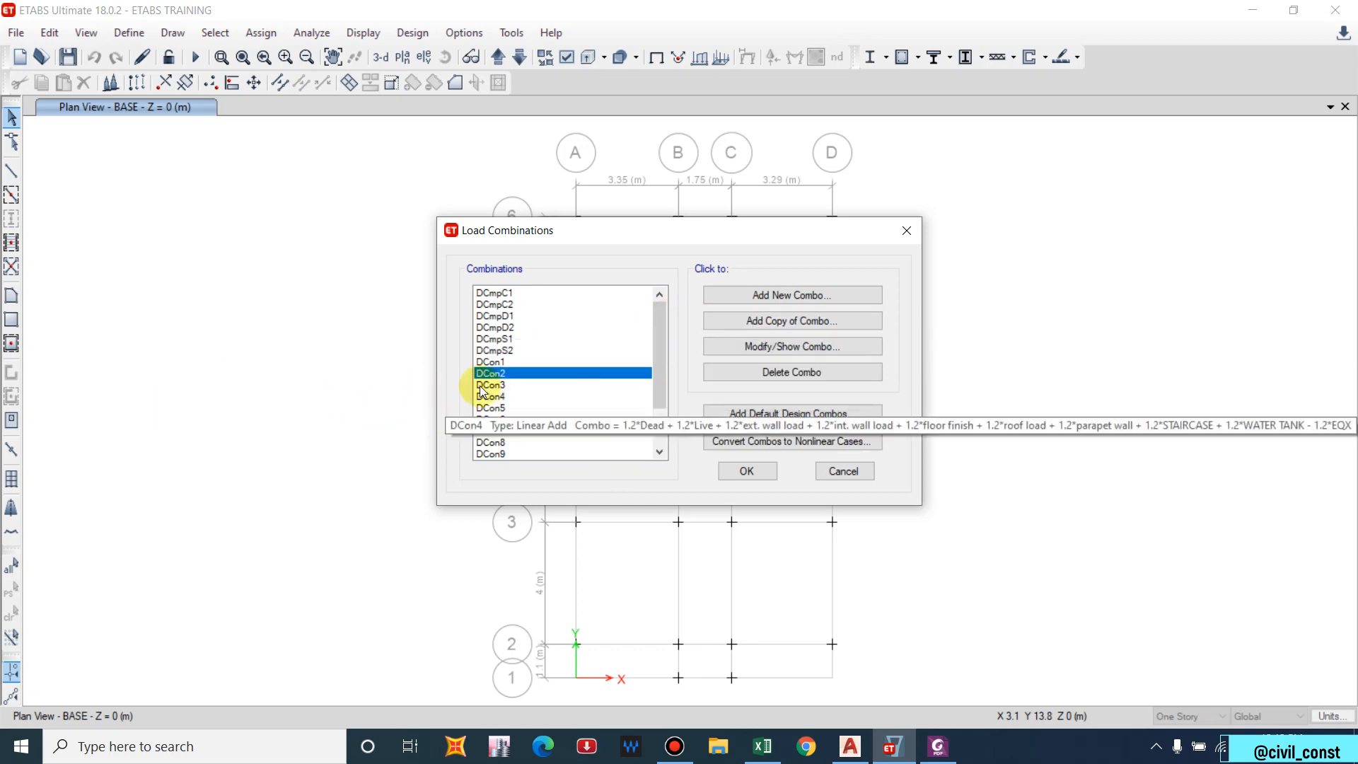
pyautogui.click(754, 346)
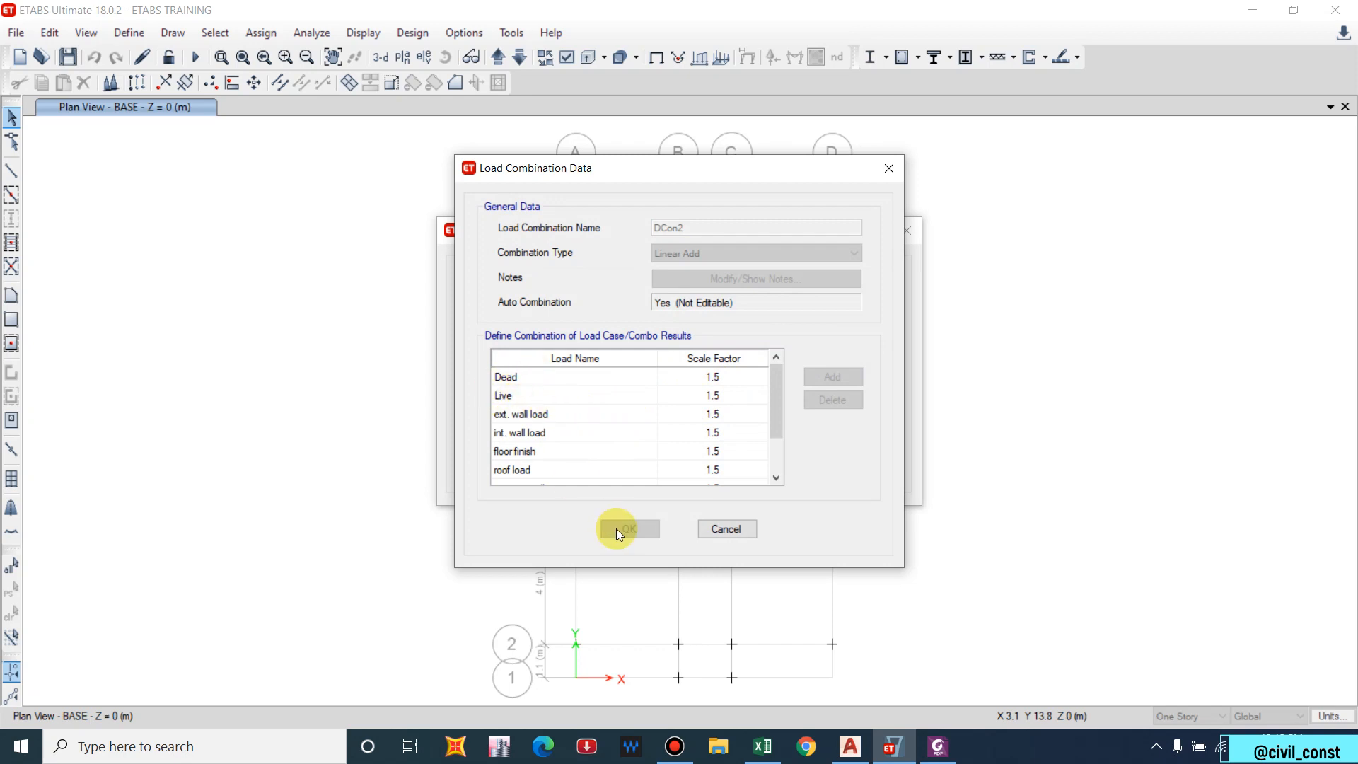
pyautogui.click(732, 529)
# Copy DCon2 as DCon2-1, setting Dead, Live, ext. wall, int. wall and roof factors to 1.
pyautogui.click(773, 323)
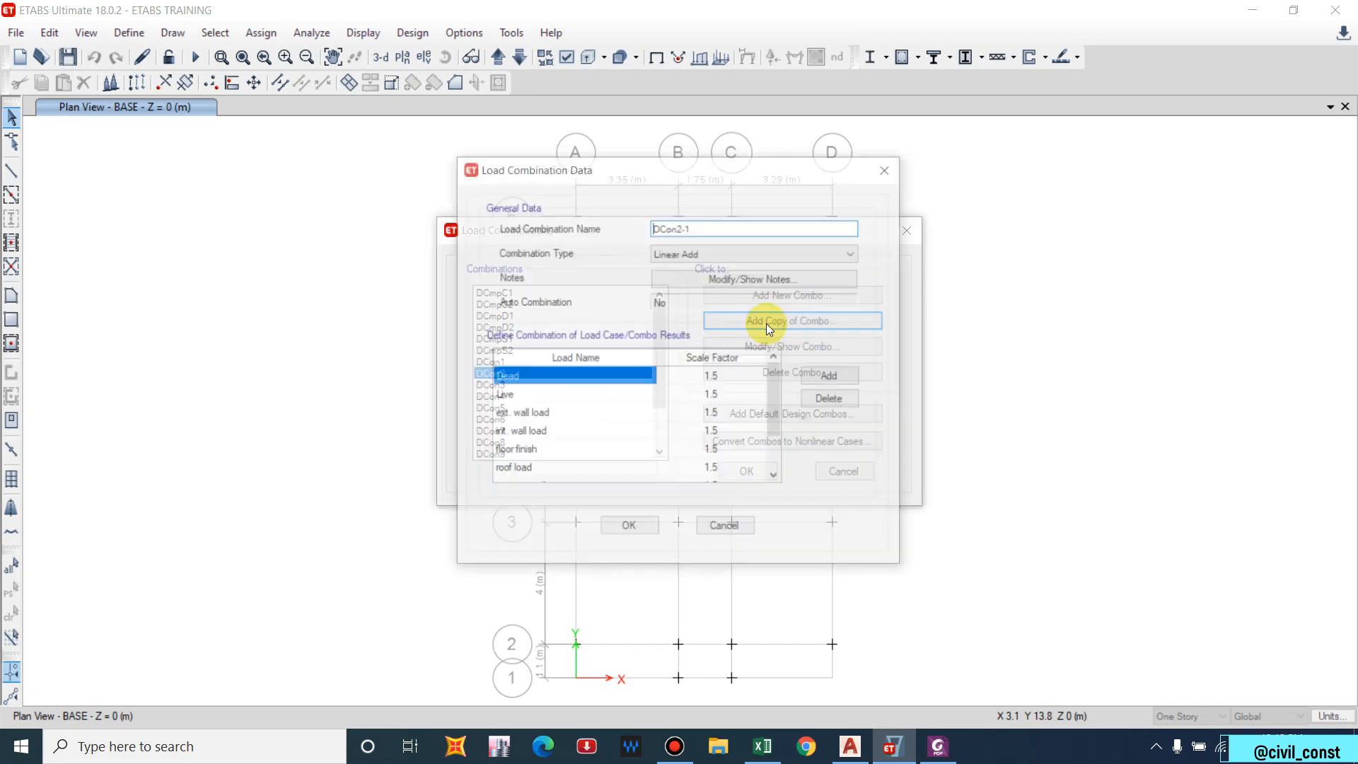
pyautogui.click(720, 382)
pyautogui.write('1')
pyautogui.click(713, 394)
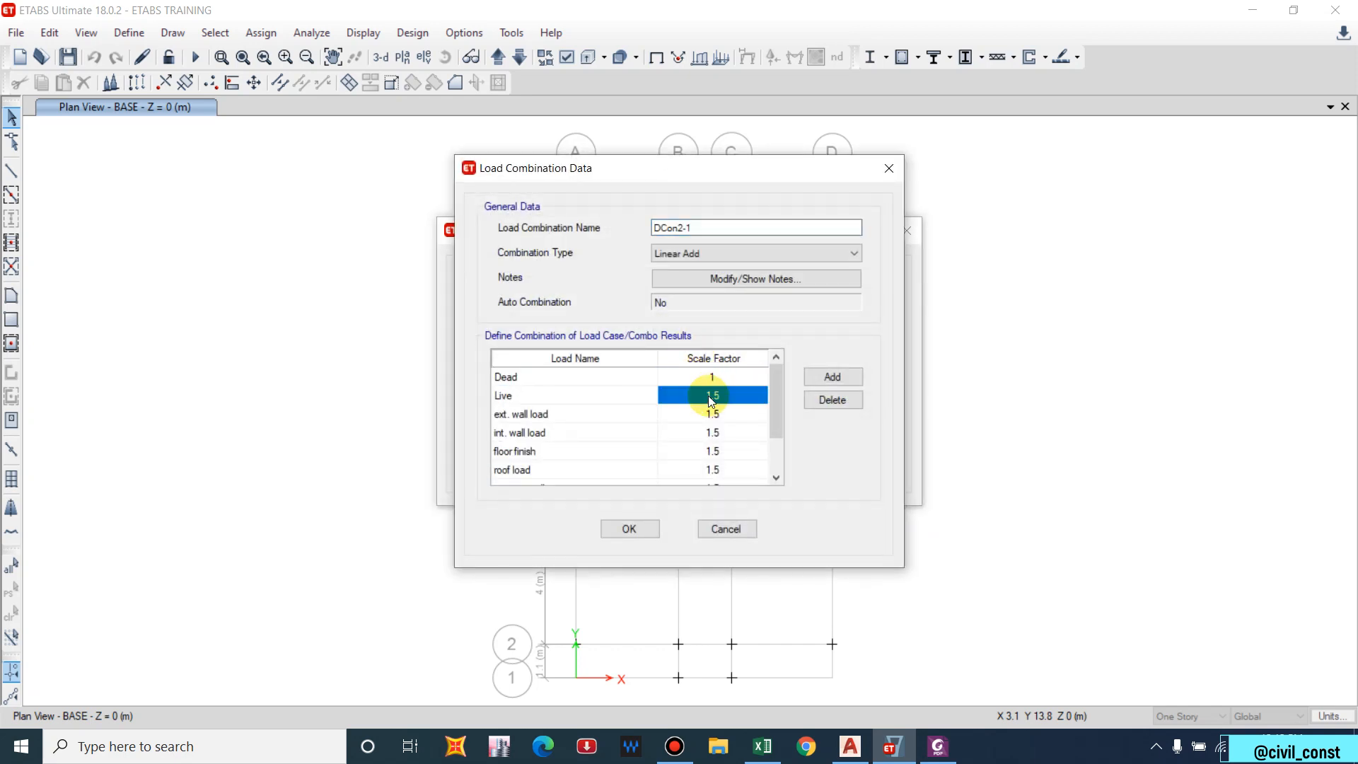
pyautogui.write('1')
pyautogui.click(713, 406)
pyautogui.write('1')
pyautogui.click(713, 433)
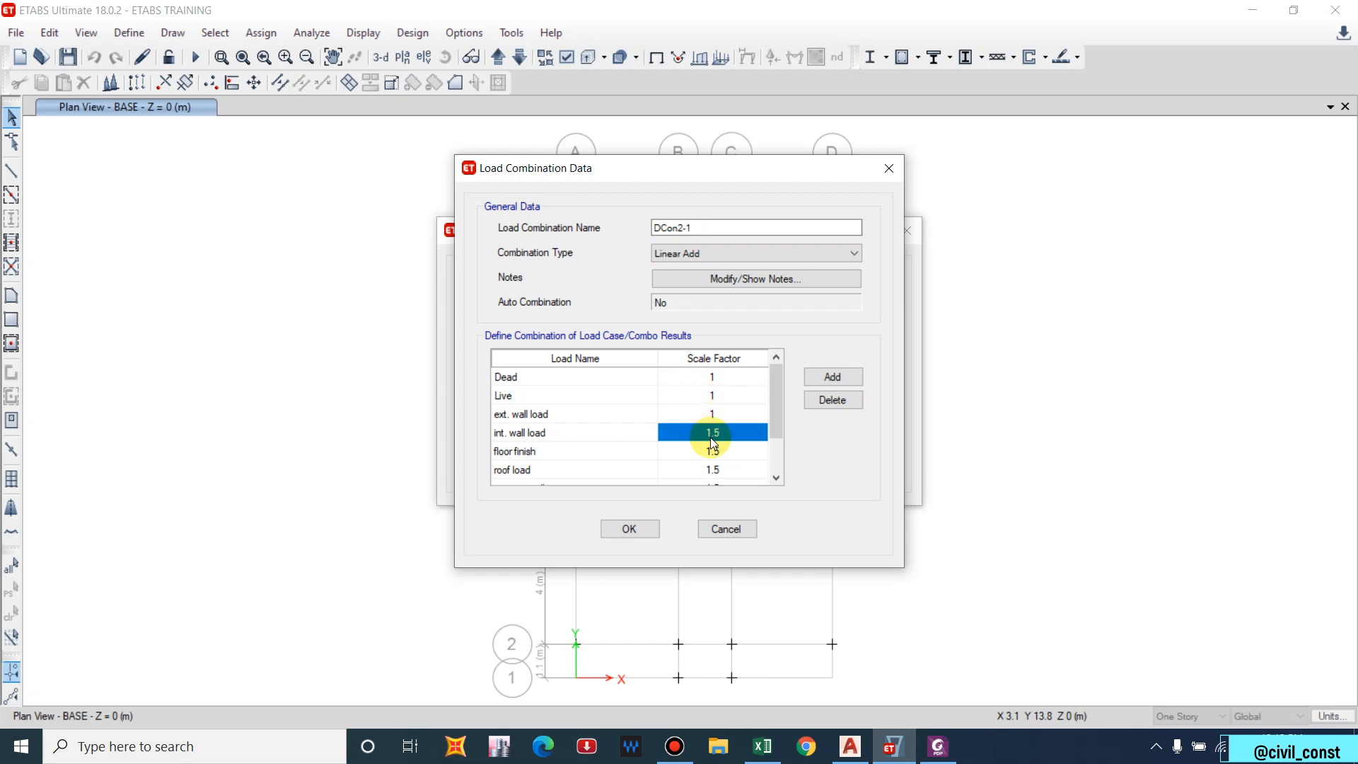
pyautogui.write('1')
pyautogui.click(713, 450)
pyautogui.write('1')
pyautogui.click(714, 469)
pyautogui.write('1')
# Set parapet wall, STAIRCASE and WATER TANK factors to 1 and confirm DCon2-1.
pyautogui.scroll(-1, 716, 469)
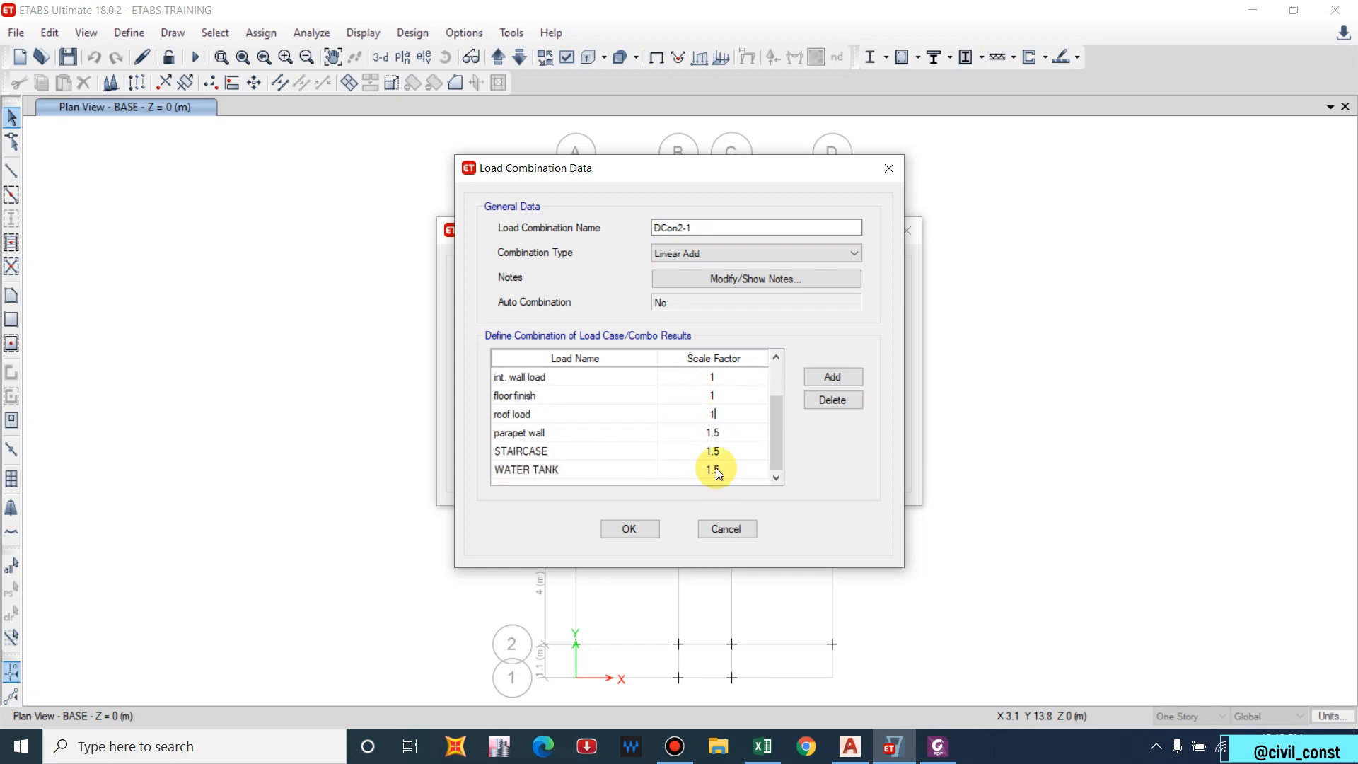
pyautogui.click(713, 432)
pyautogui.write('1')
pyautogui.click(713, 450)
pyautogui.write('1')
pyautogui.click(723, 476)
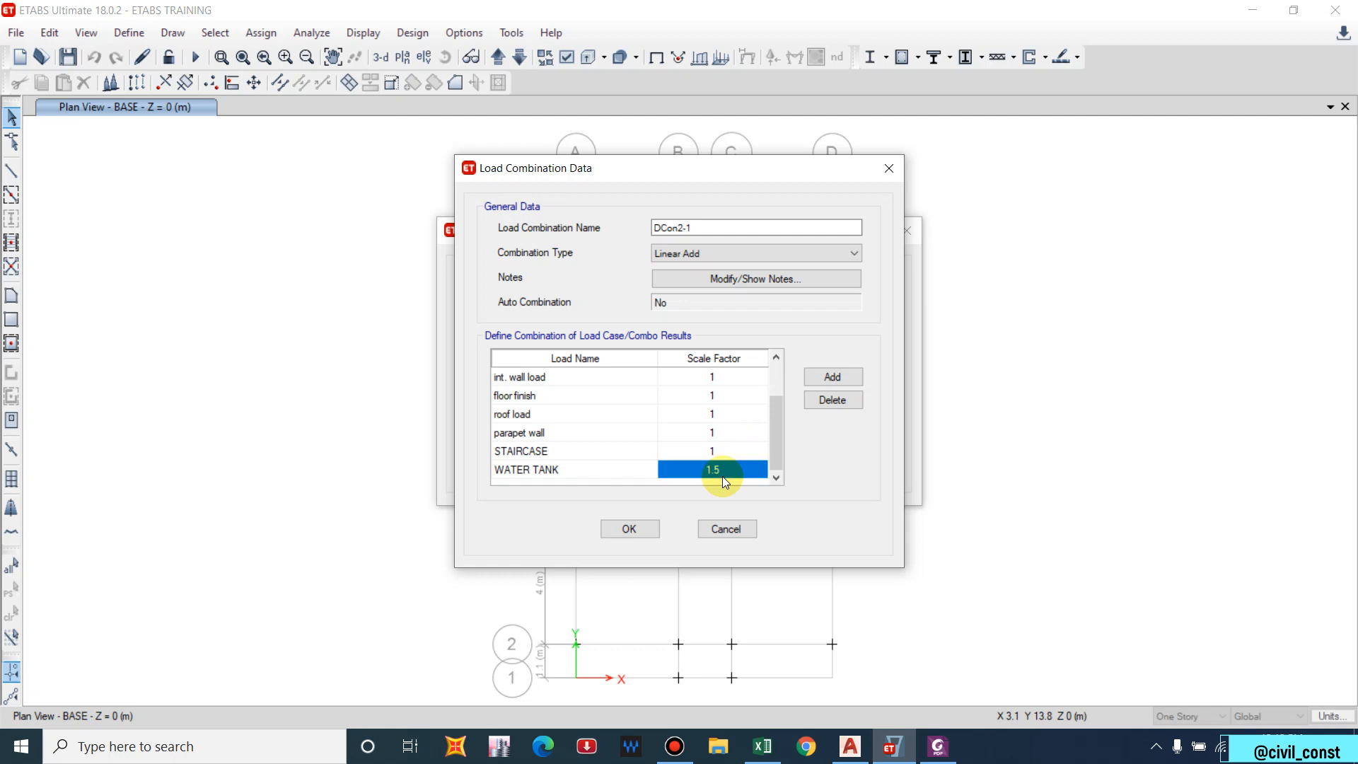
pyautogui.write('1')
pyautogui.click(630, 529)
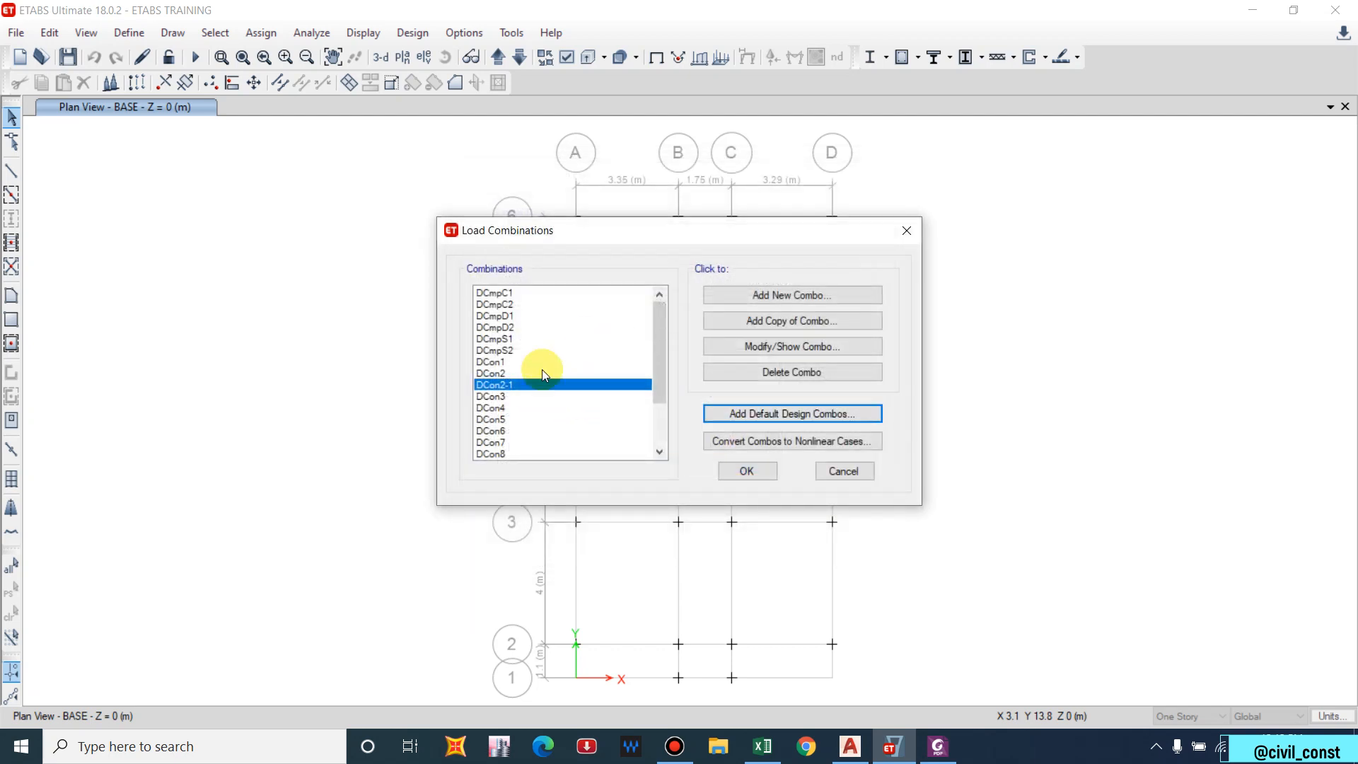
pyautogui.click(770, 478)
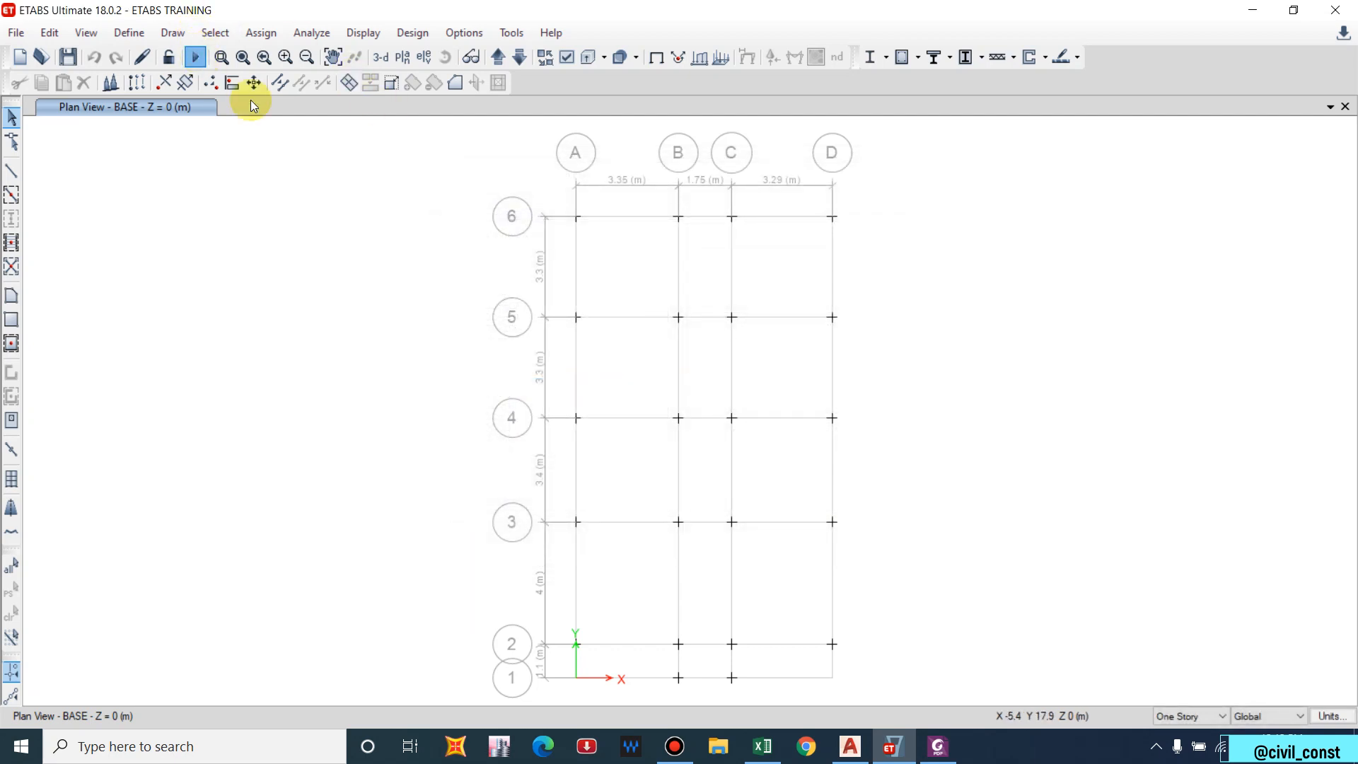
# Re-run the analysis, view the dead-load deformed shape in 3-D, then show the BASE plan.
pyautogui.hotkey('ctrl', 's')
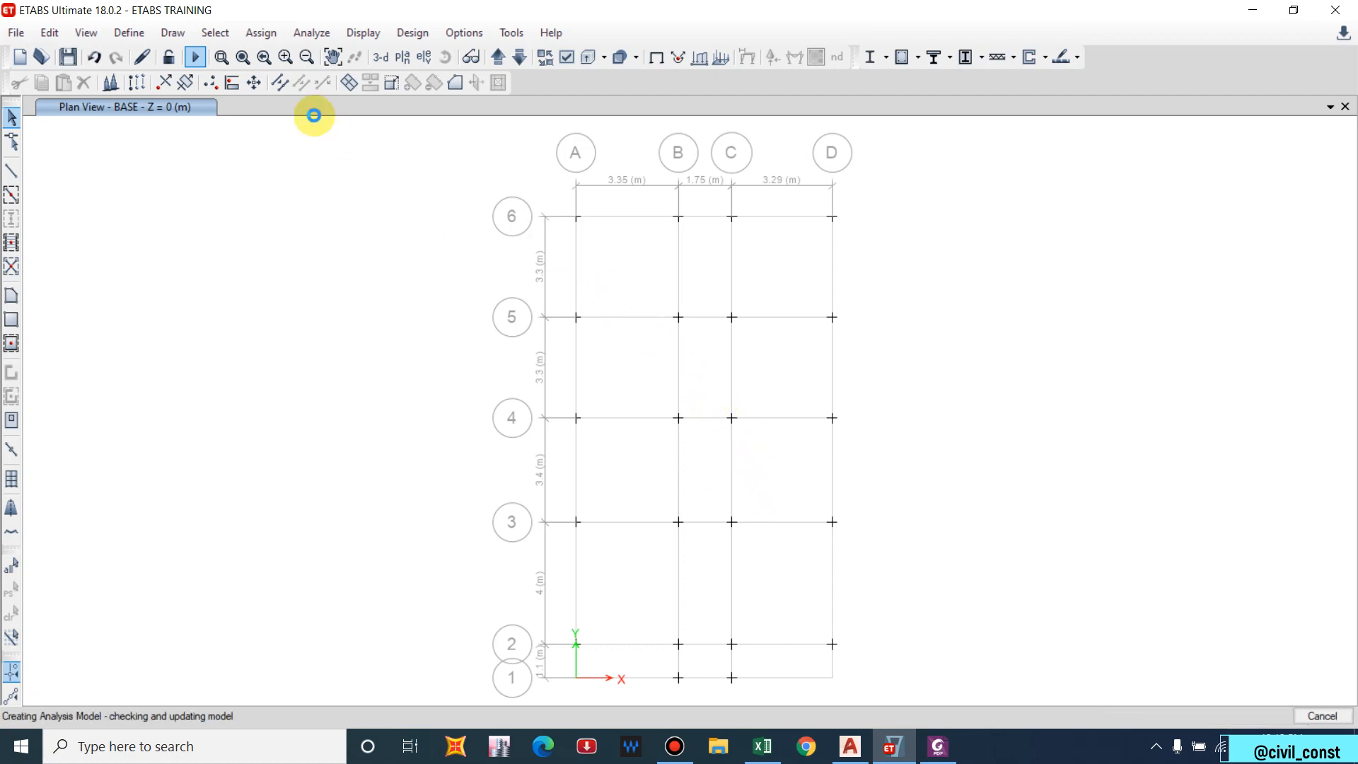
pyautogui.click(381, 58)
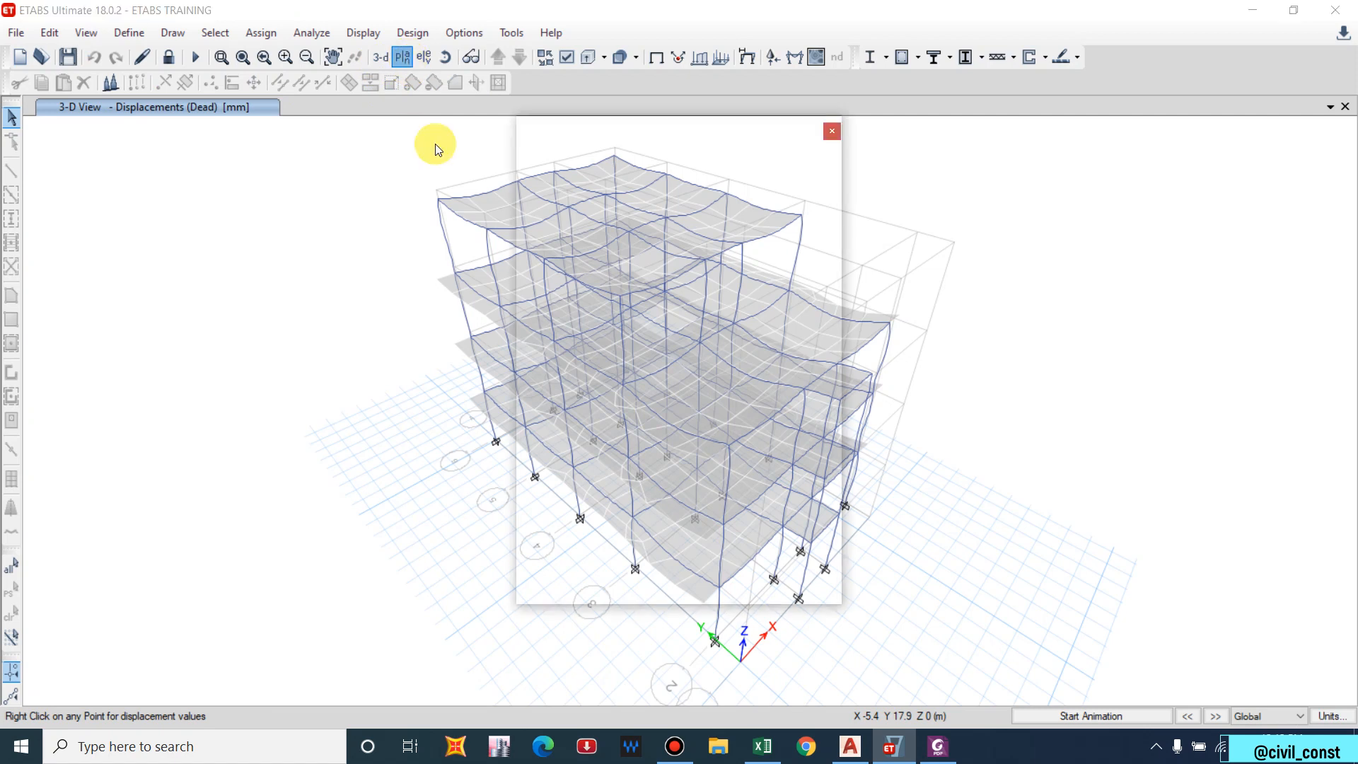
pyautogui.click(576, 360)
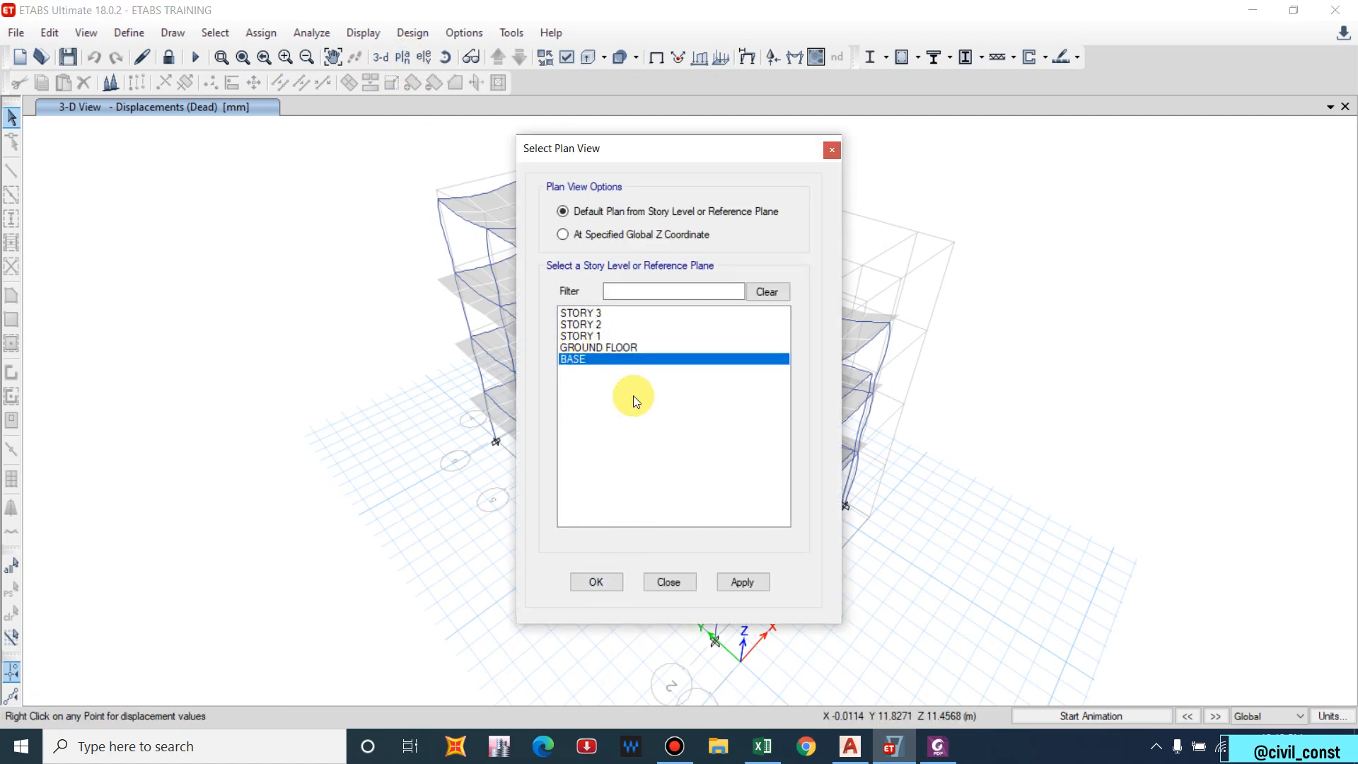
pyautogui.click(745, 580)
pyautogui.click(615, 584)
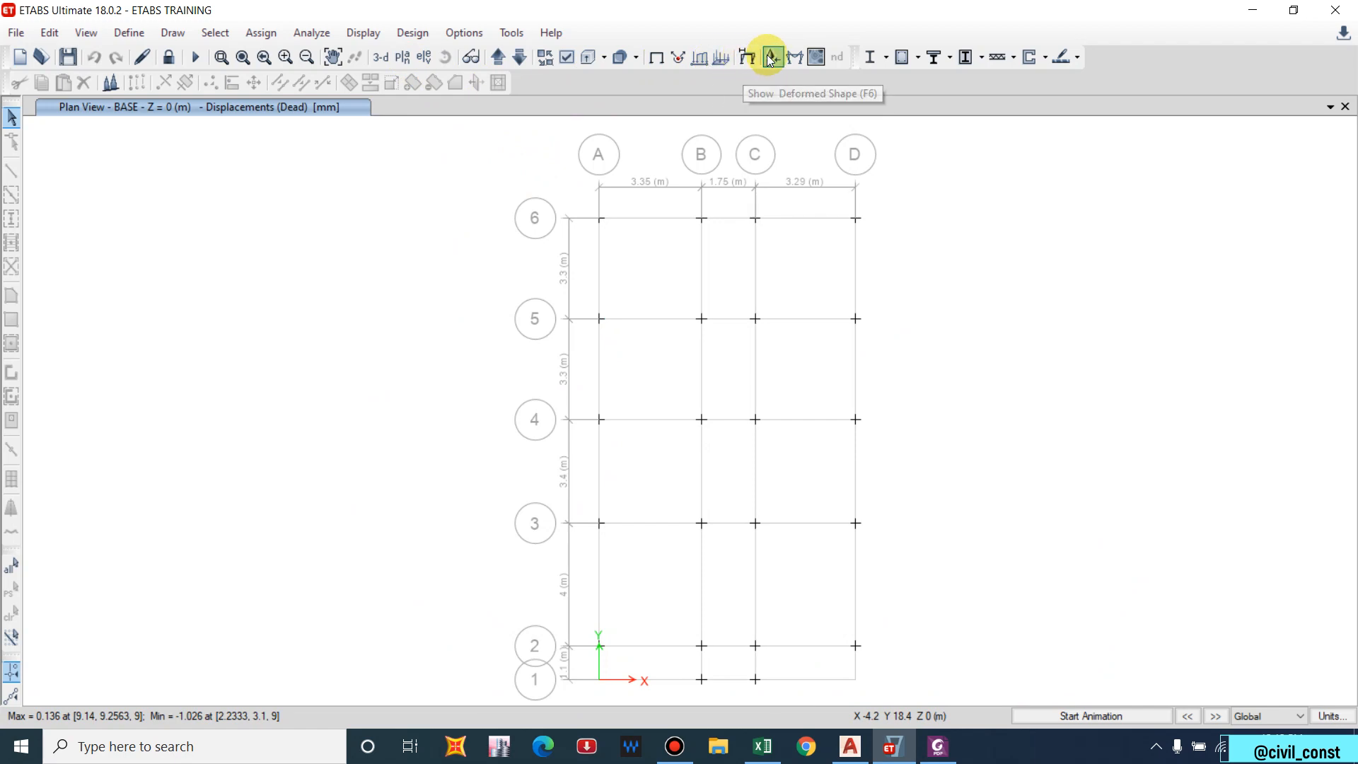
# Display DCon2-1 support reactions as tabulated Fz, Mx and My on the BASE plan.
pyautogui.click(362, 33)
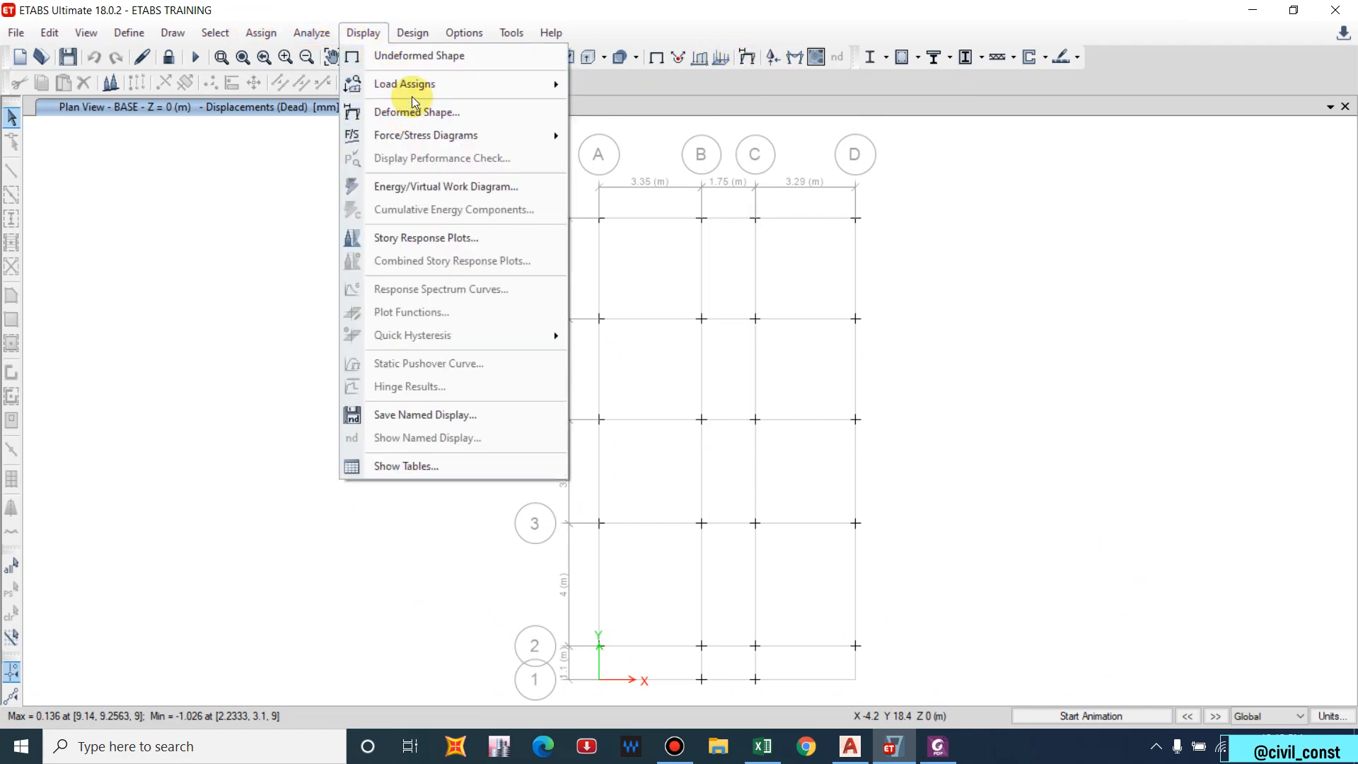
pyautogui.moveTo(421, 136)
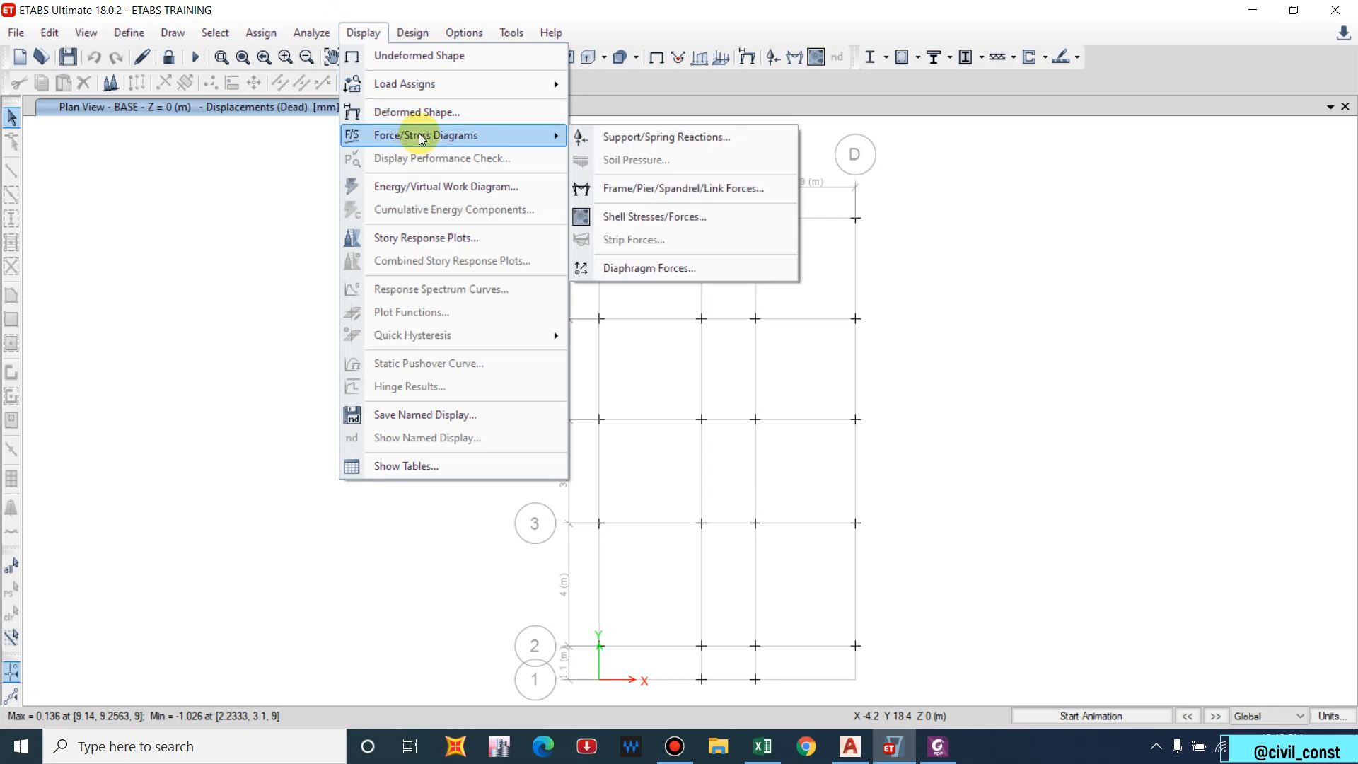
pyautogui.click(601, 136)
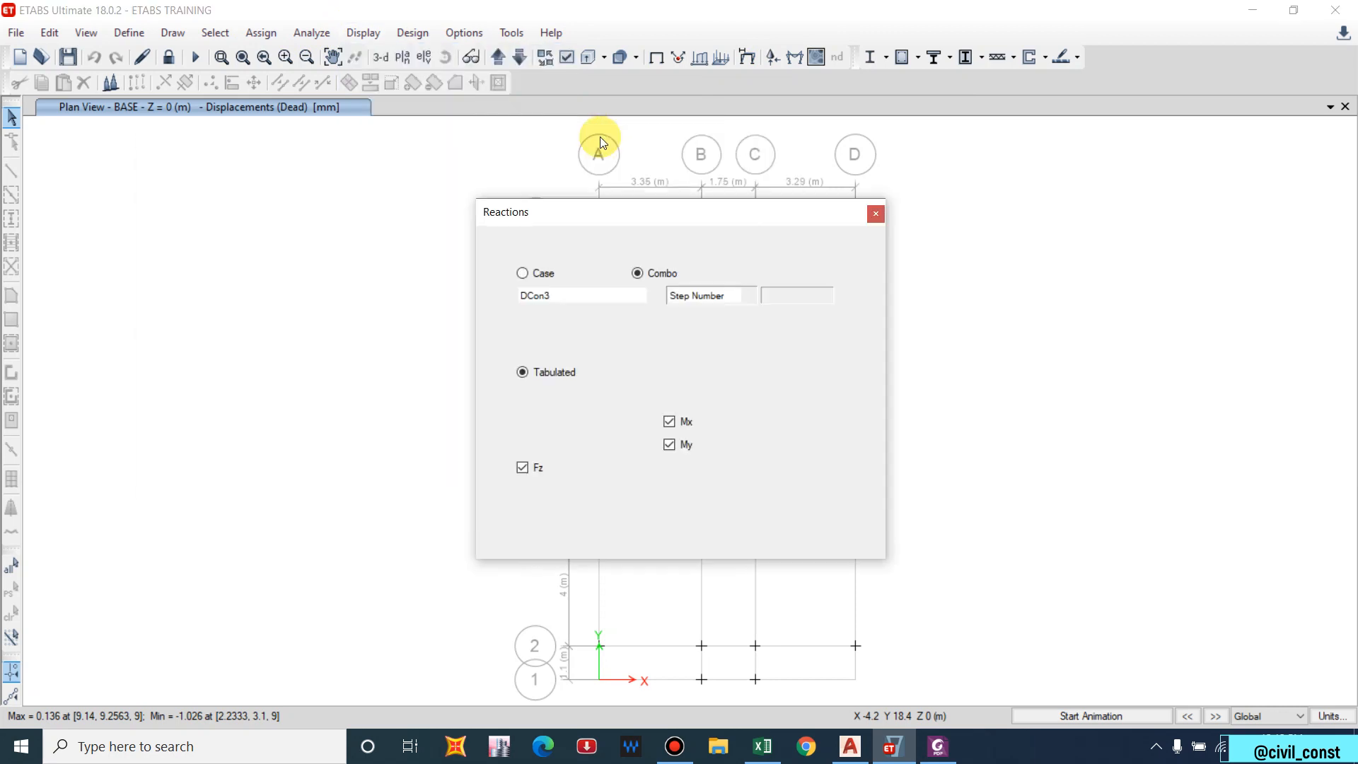
pyautogui.click(585, 303)
pyautogui.click(551, 403)
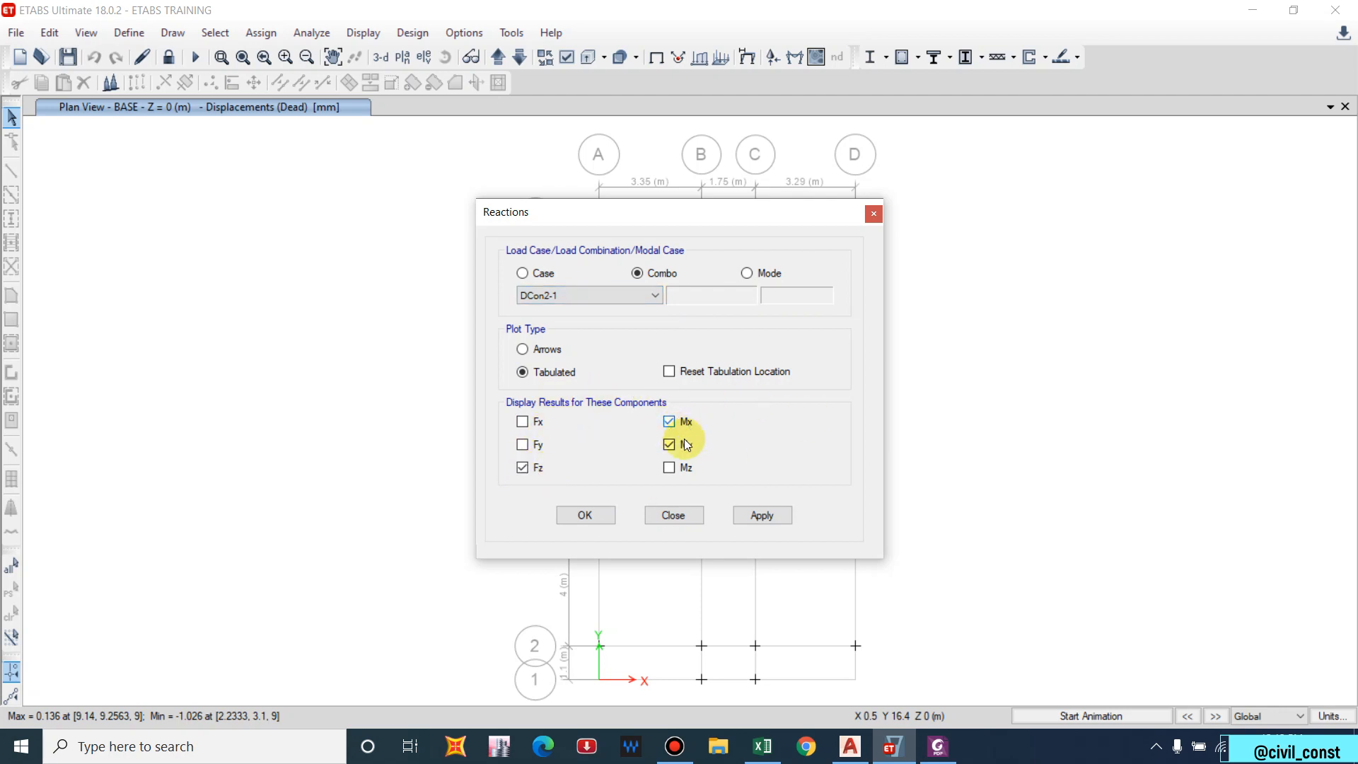
pyautogui.click(750, 522)
# Pan the BASE plan to inspect the reaction tables, then close the reactions settings.
pyautogui.moveTo(649, 216); pyautogui.dragTo(1166, 230)
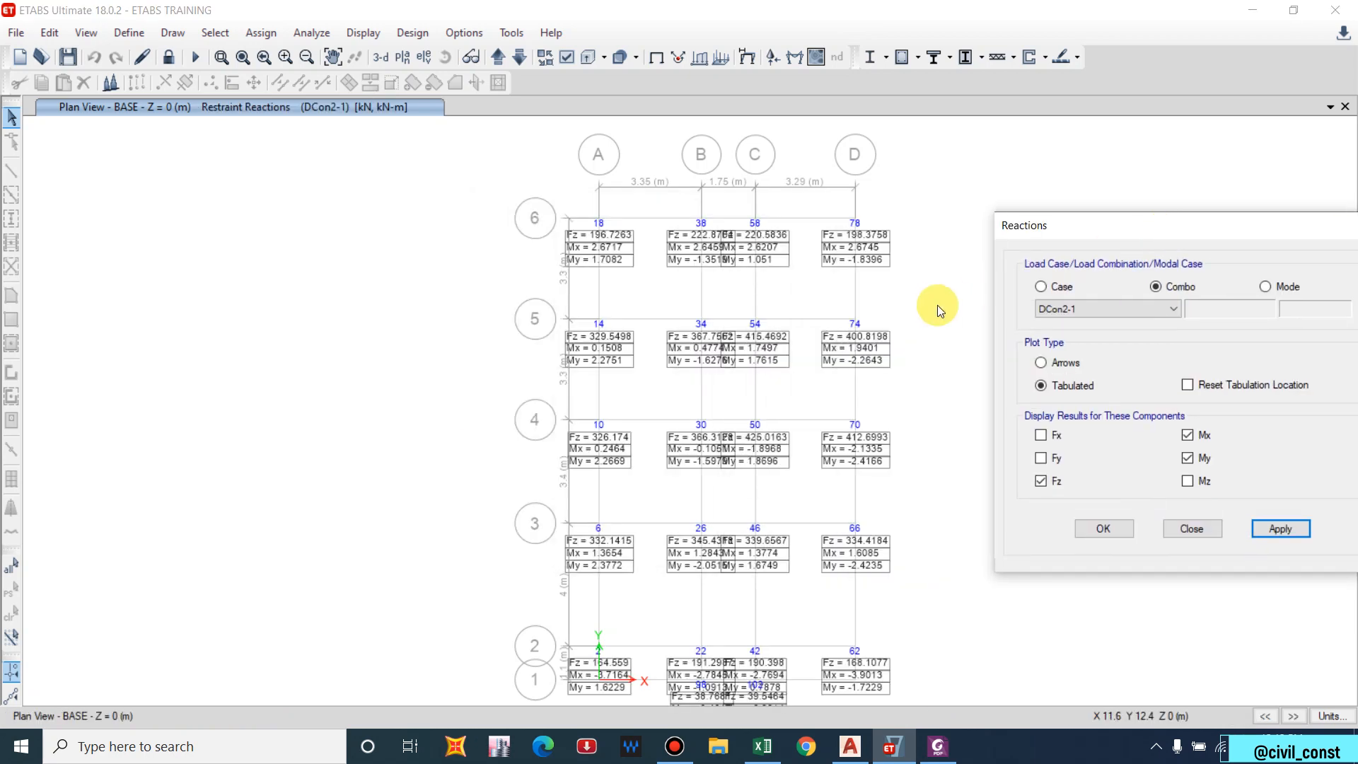
pyautogui.scroll(3, 701, 301)
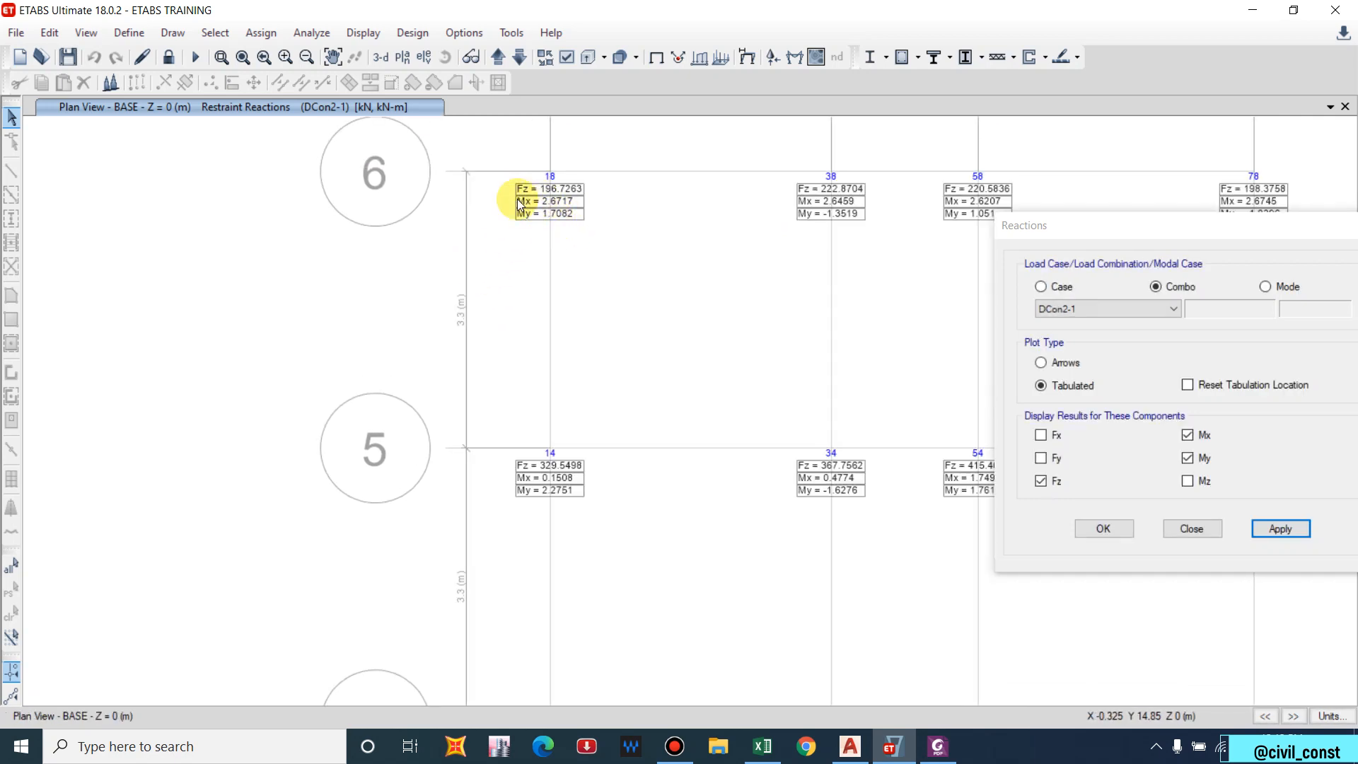
pyautogui.scroll(-3, 439, 227)
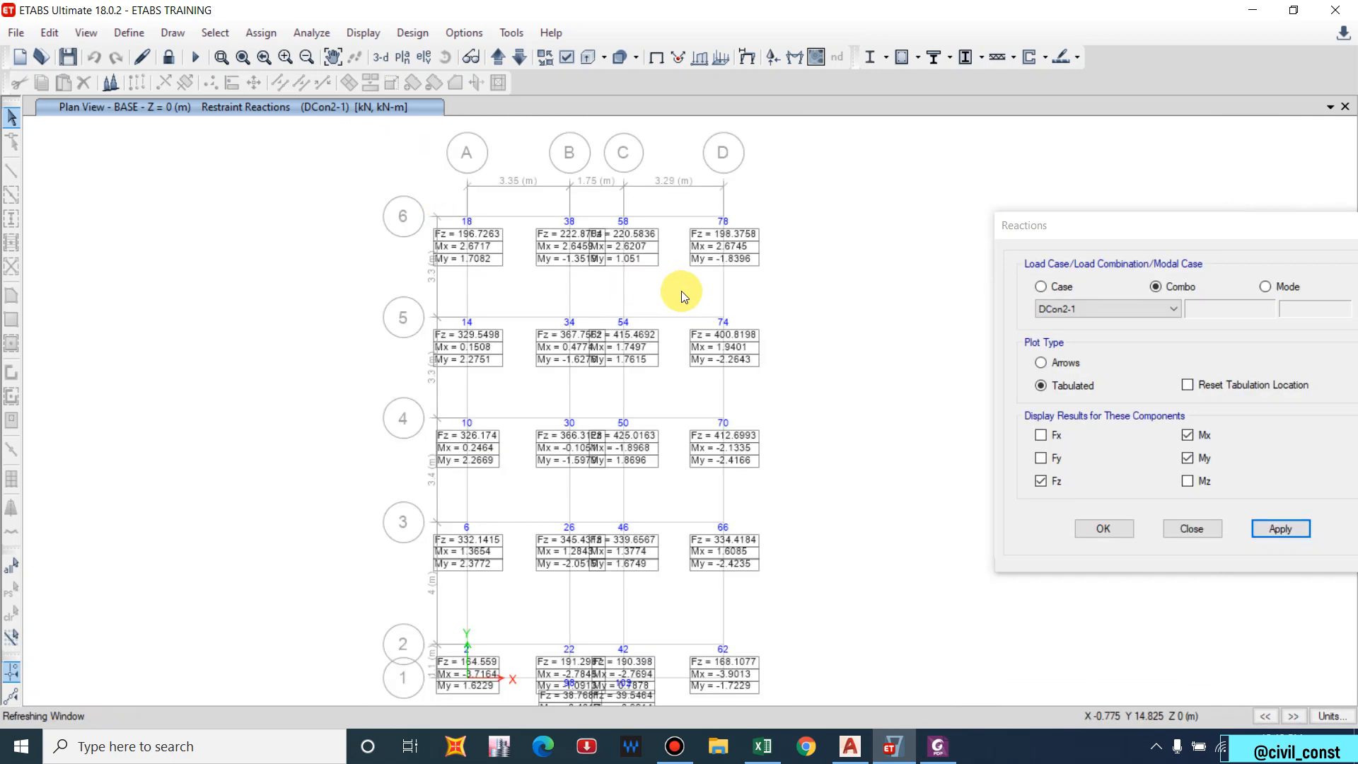
pyautogui.moveTo(681, 291); pyautogui.dragTo(661, 263, button='middle')
pyautogui.moveTo(662, 385); pyautogui.dragTo(637, 337, button='middle')
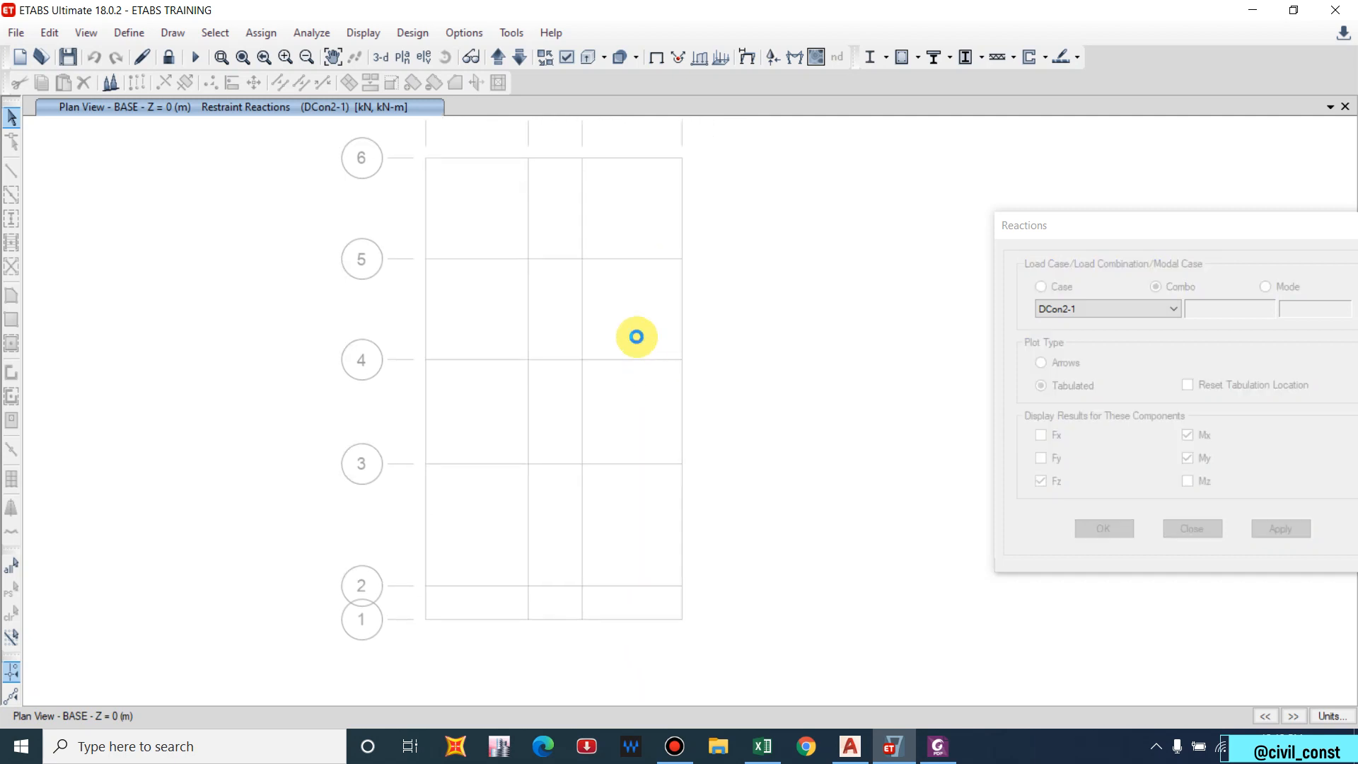
pyautogui.moveTo(784, 272); pyautogui.dragTo(731, 291, button='middle')
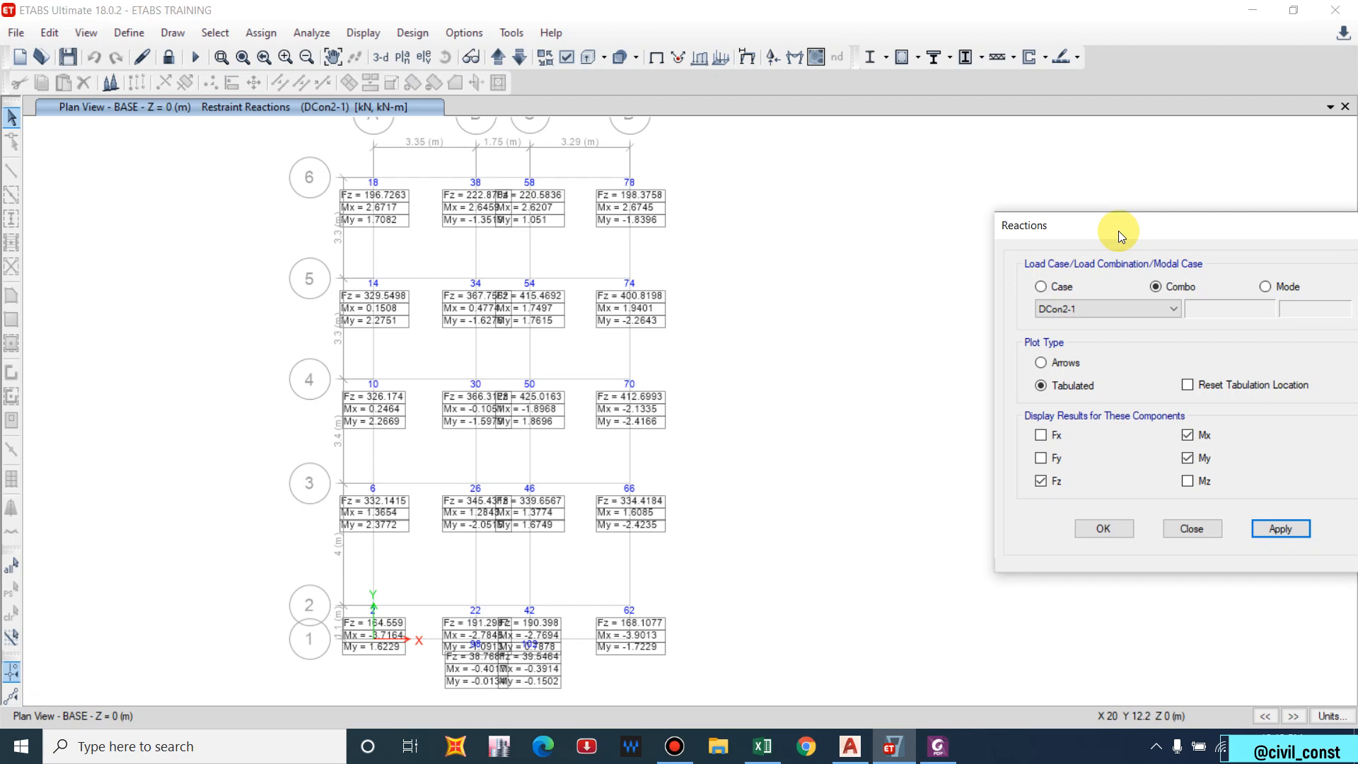
pyautogui.moveTo(1117, 230); pyautogui.dragTo(961, 223)
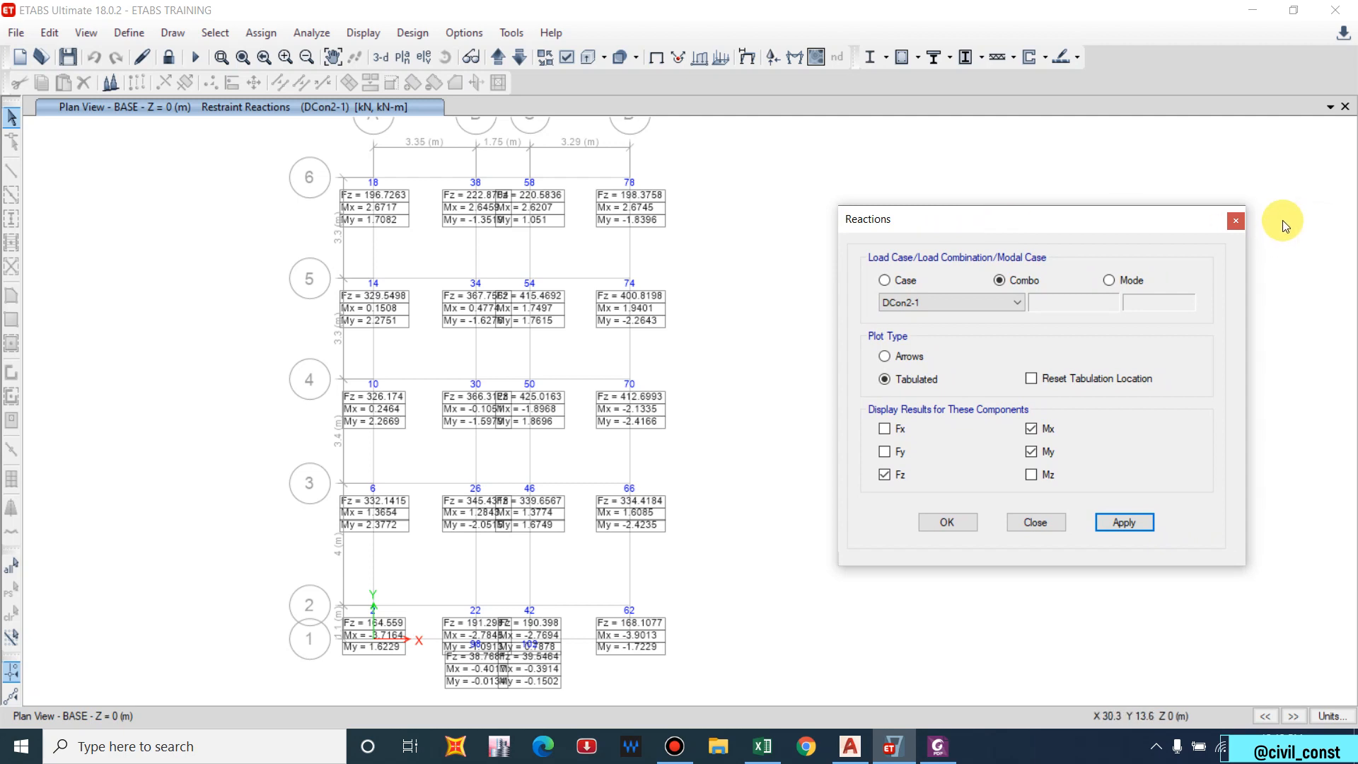
pyautogui.click(1236, 221)
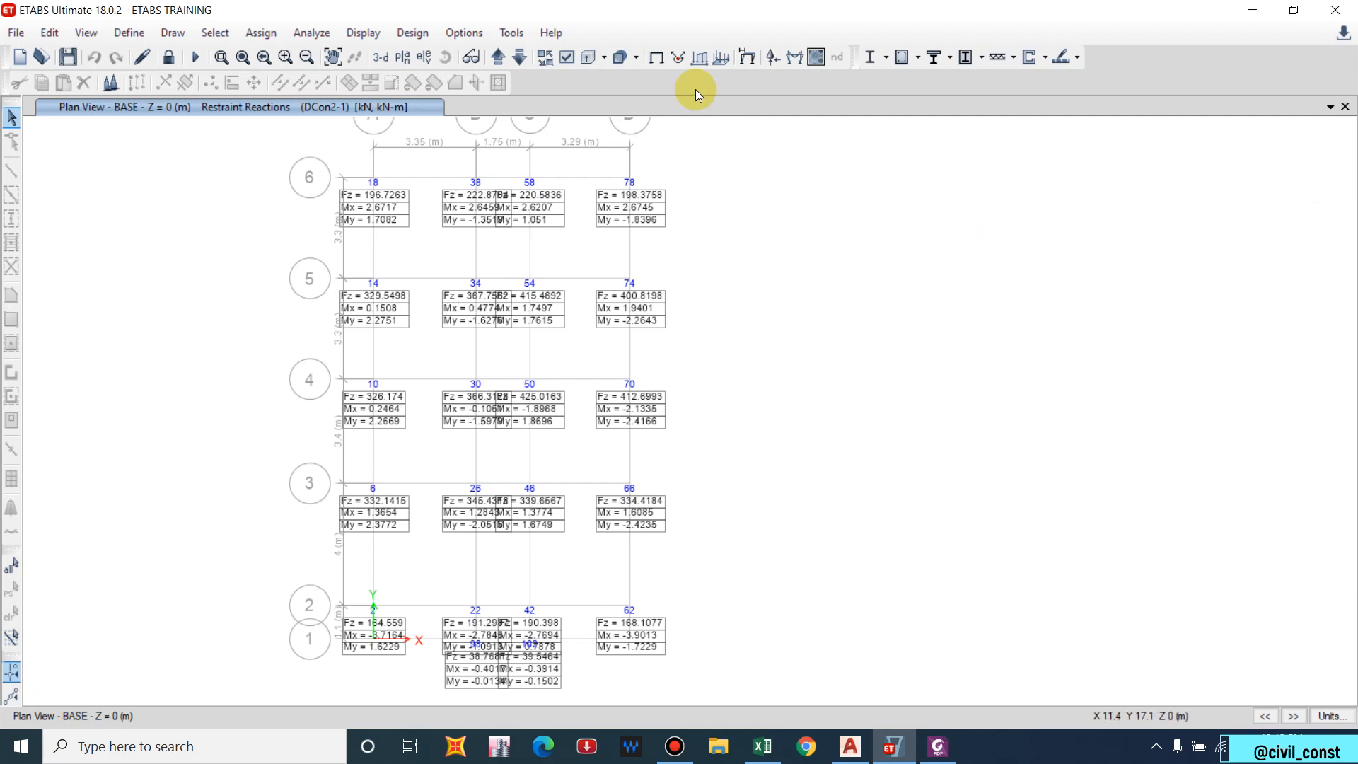
# Clear the results to the undeformed model and switch to Elevation View A.
pyautogui.click(655, 56)
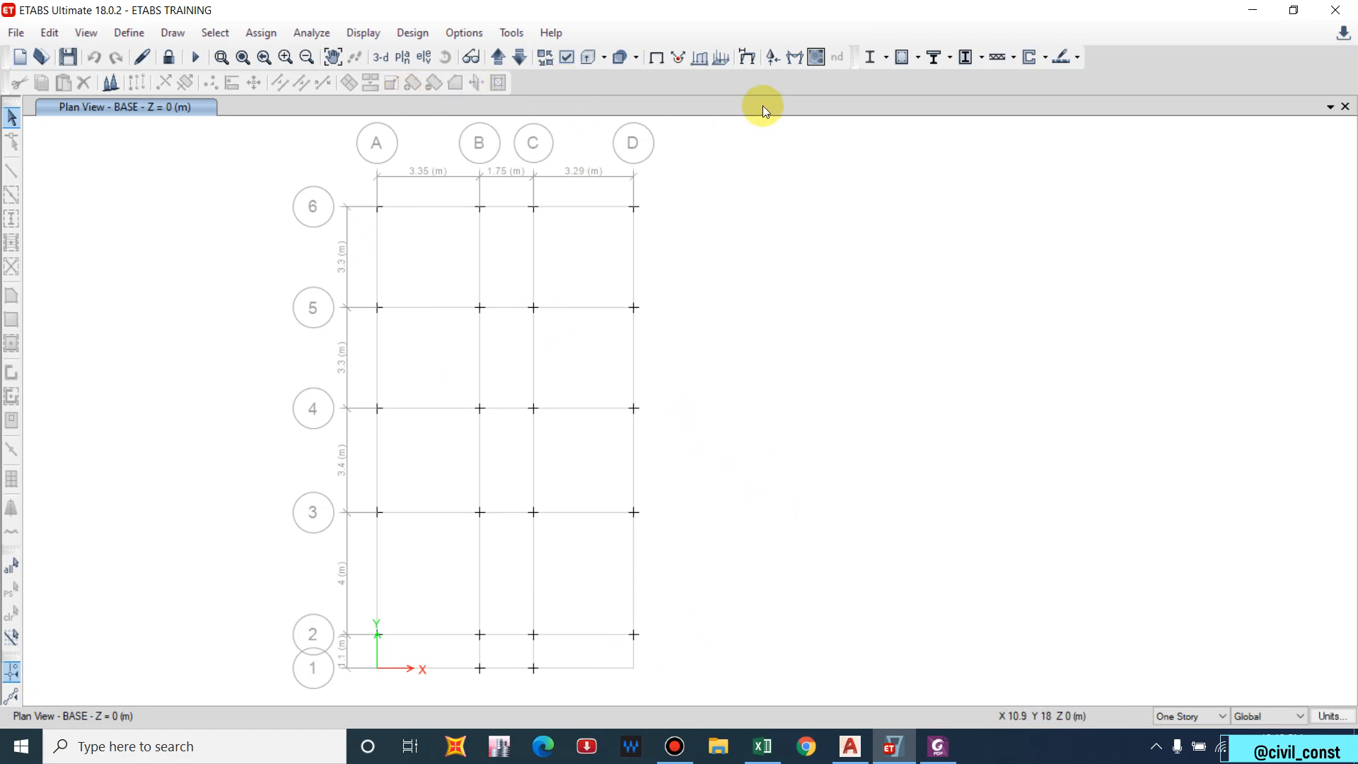
pyautogui.click(426, 61)
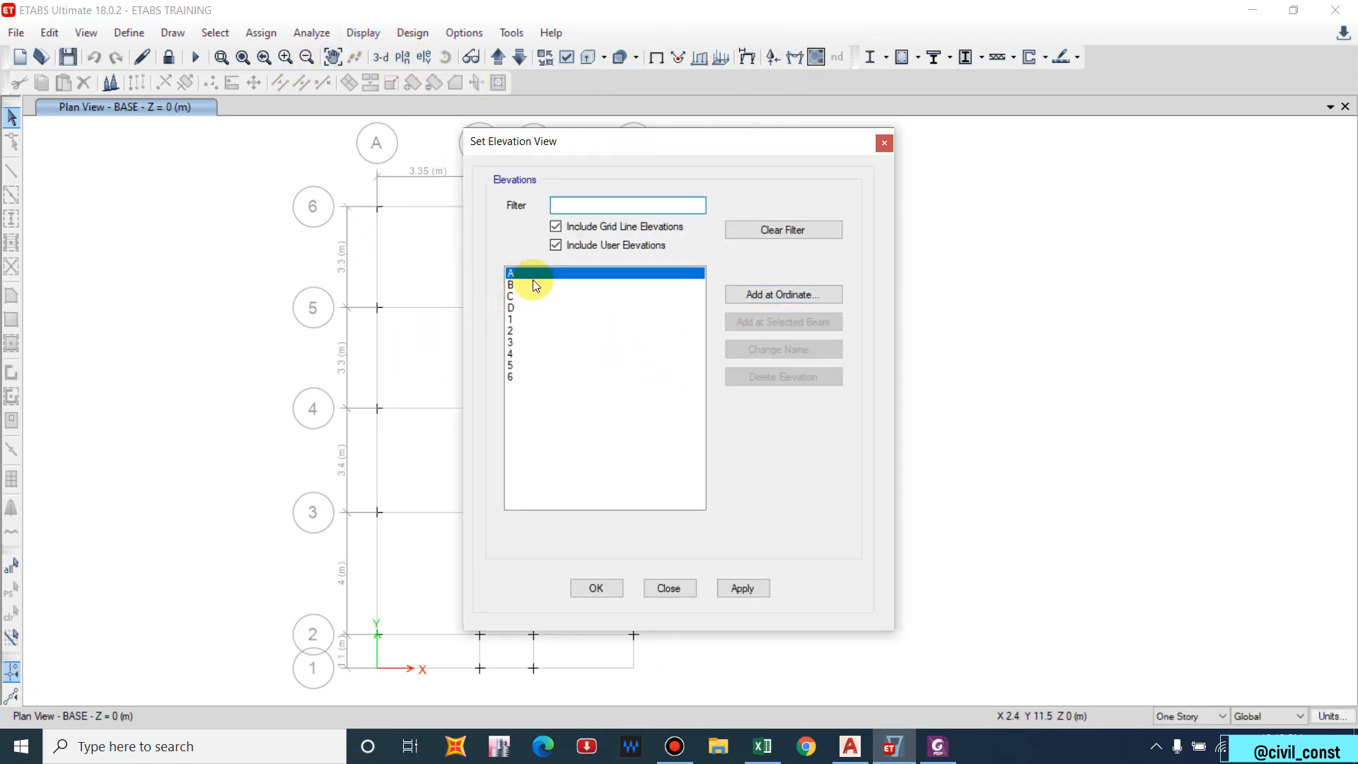
pyautogui.click(745, 592)
pyautogui.click(596, 587)
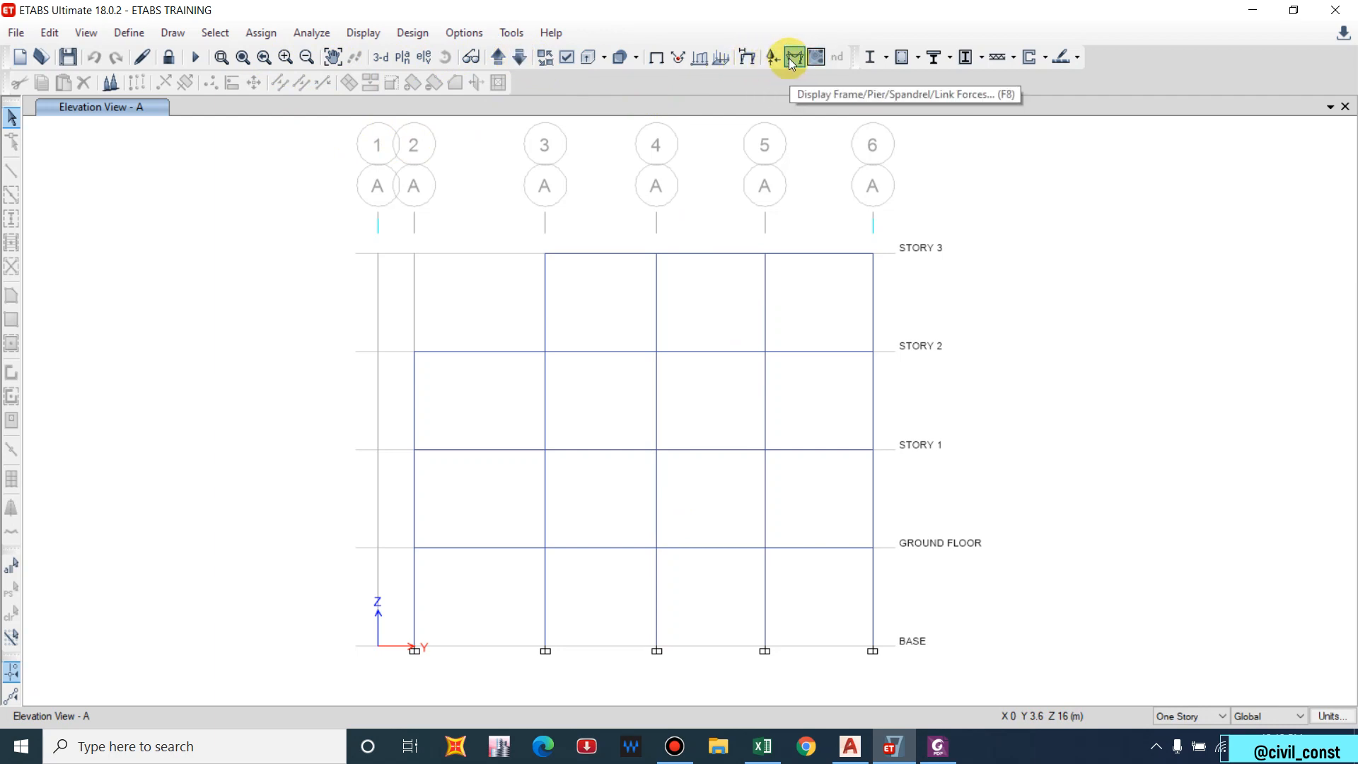
# Draw the DCon1 axial force diagram on the grid A elevation.
pyautogui.click(363, 33)
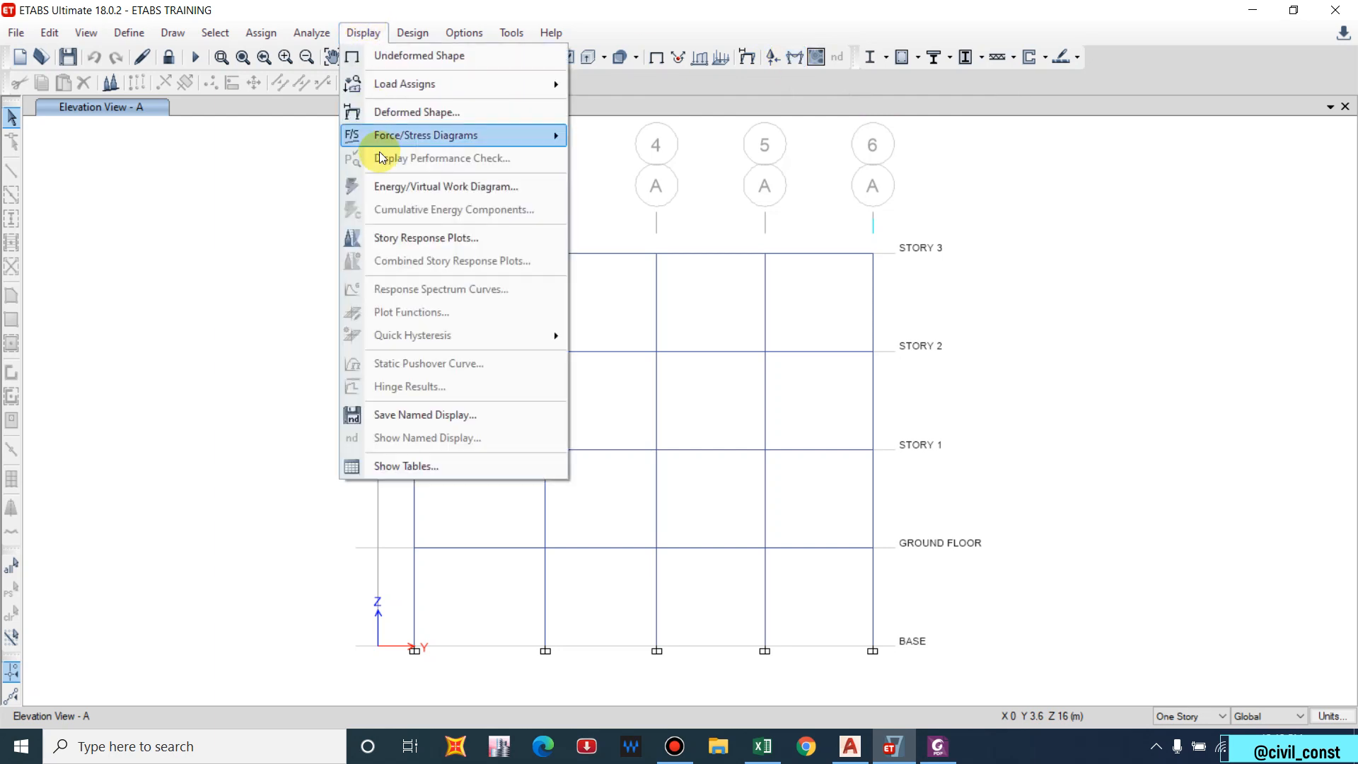
pyautogui.moveTo(421, 135)
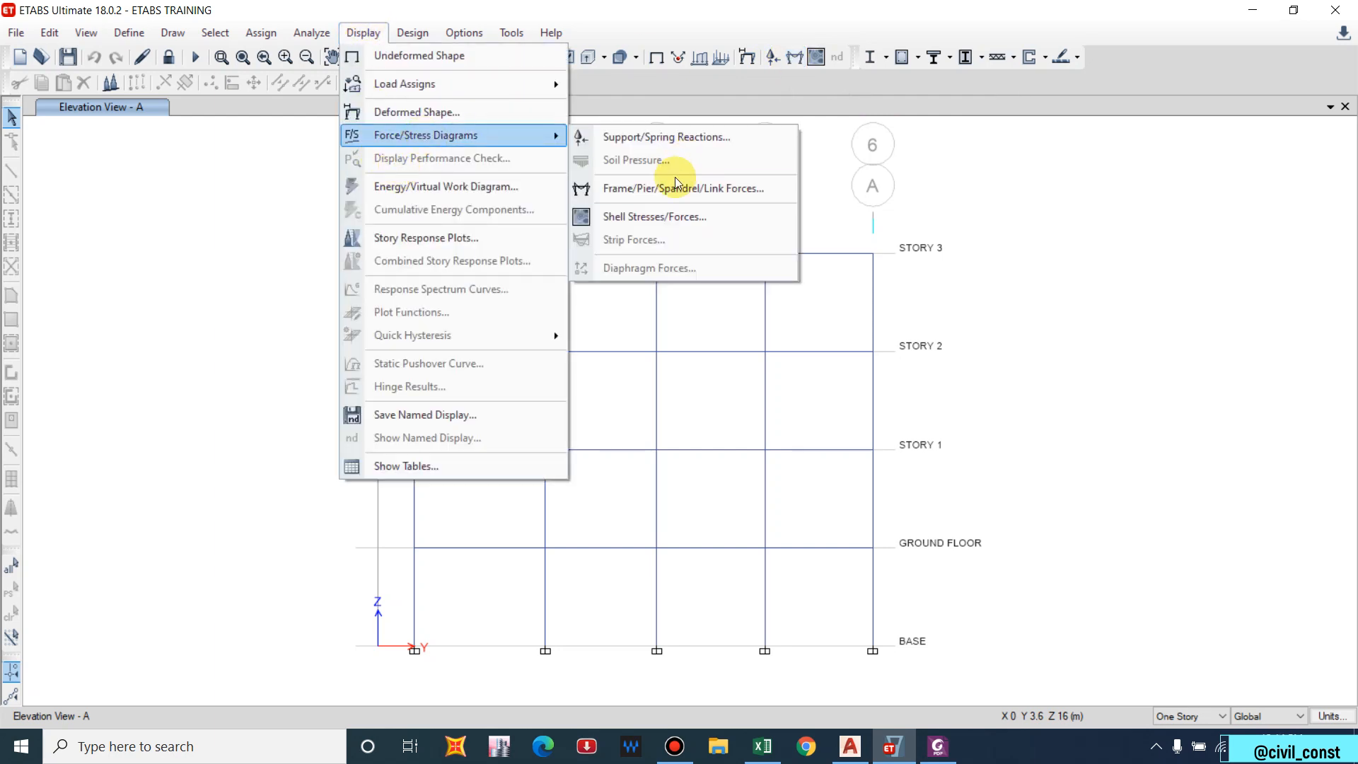
pyautogui.click(639, 189)
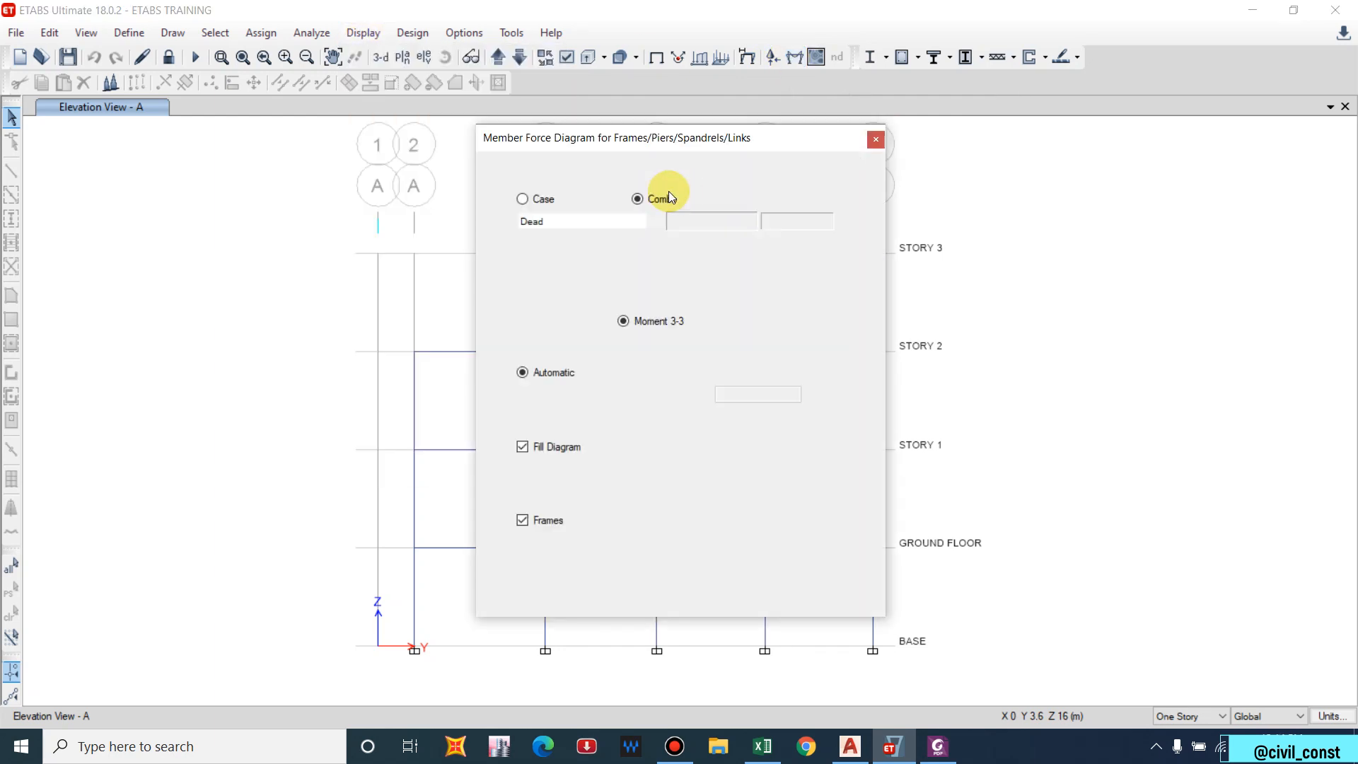
pyautogui.moveTo(625, 134); pyautogui.dragTo(952, 169)
pyautogui.moveTo(513, 351); pyautogui.dragTo(461, 360, button='middle')
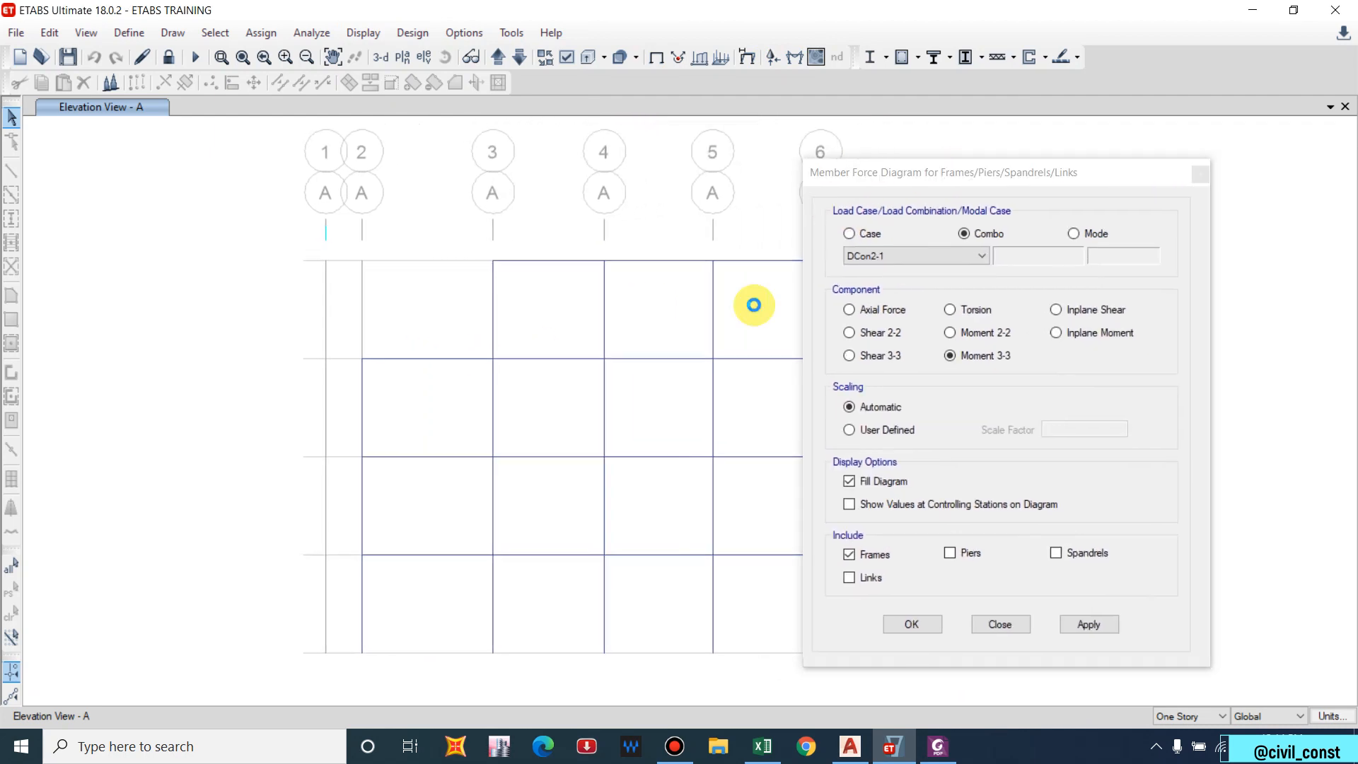
pyautogui.moveTo(563, 319); pyautogui.dragTo(362, 336, button='middle')
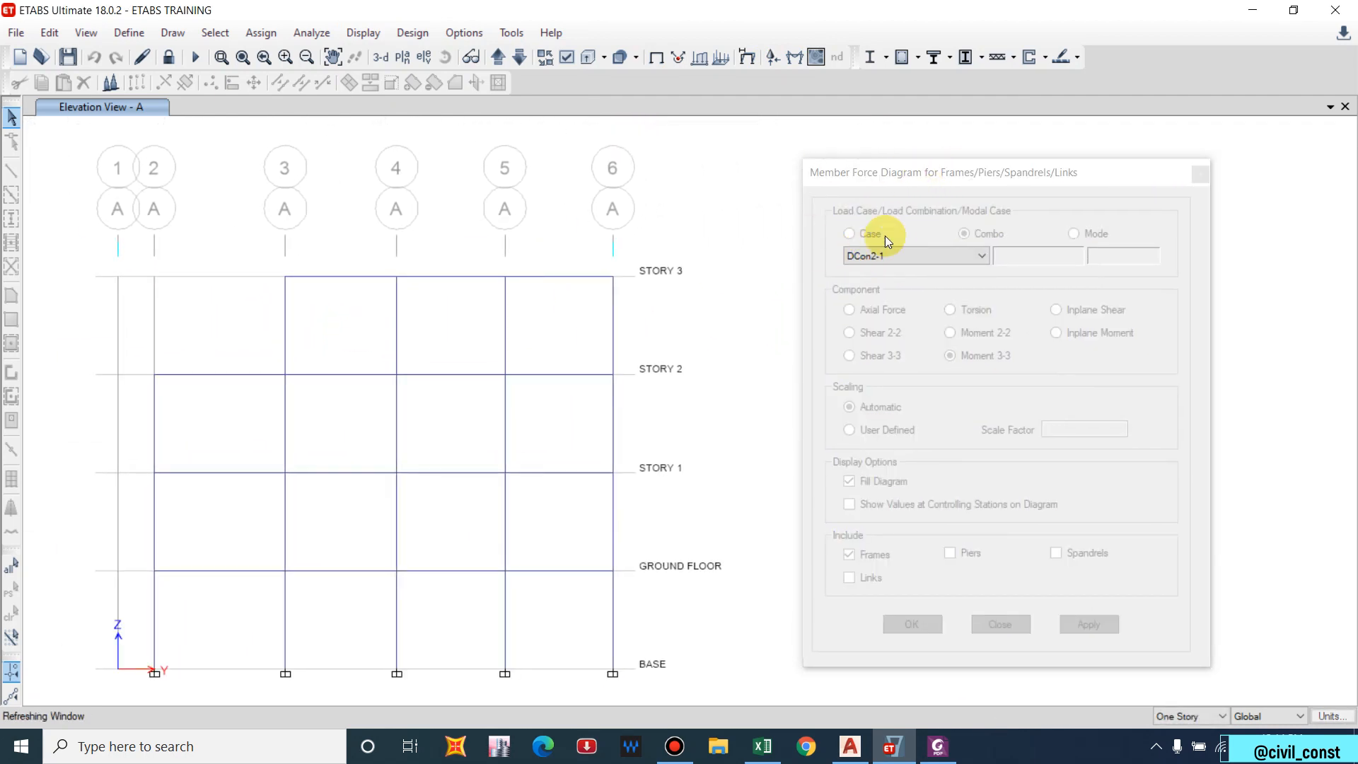
pyautogui.click(929, 184)
pyautogui.moveTo(929, 184); pyautogui.dragTo(959, 171)
pyautogui.click(952, 243)
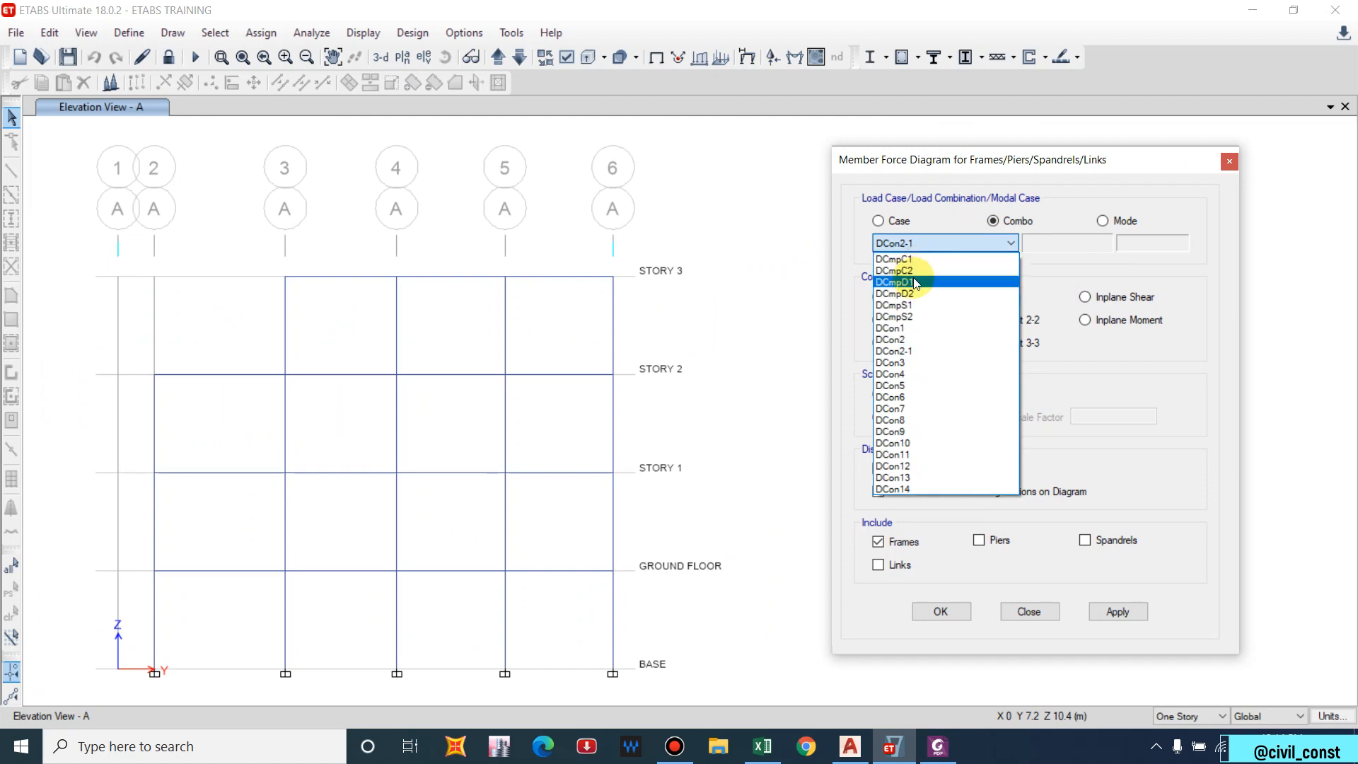
pyautogui.click(900, 328)
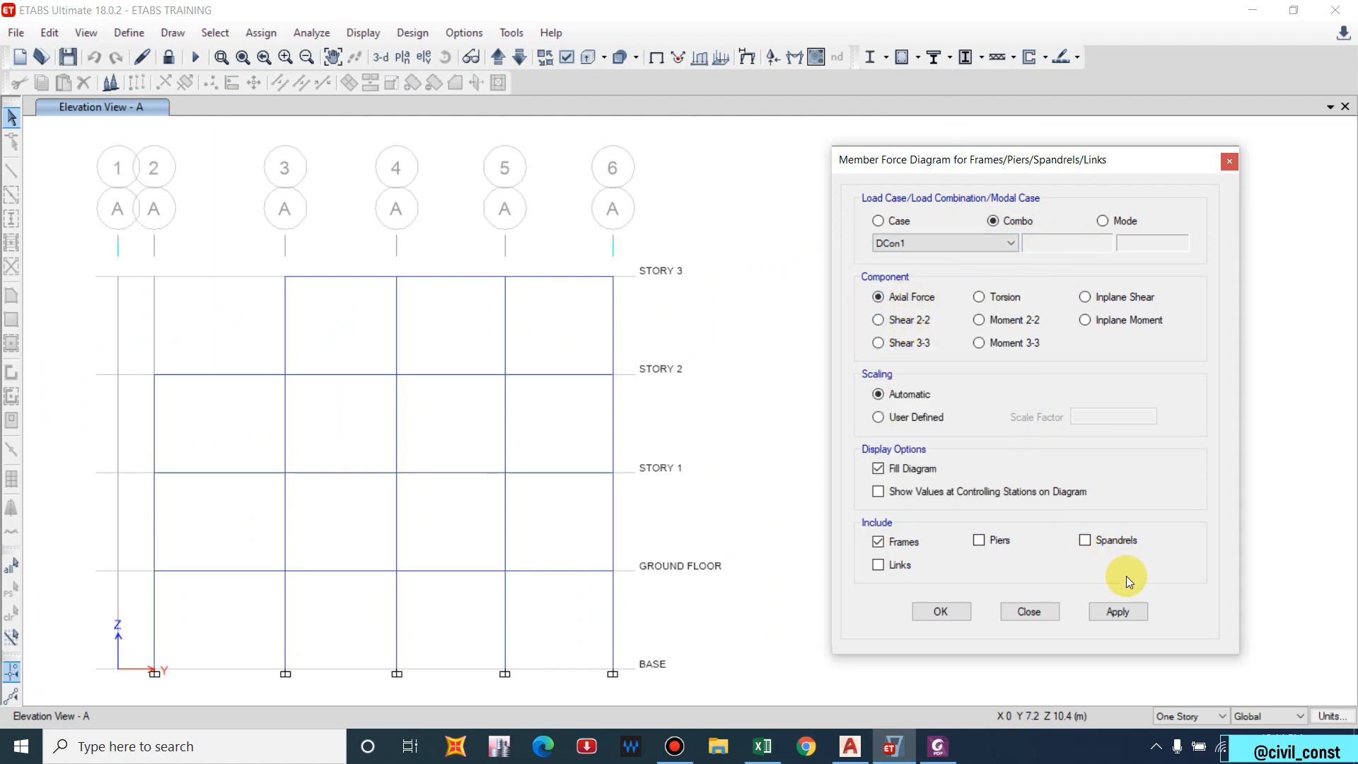
pyautogui.click(1119, 610)
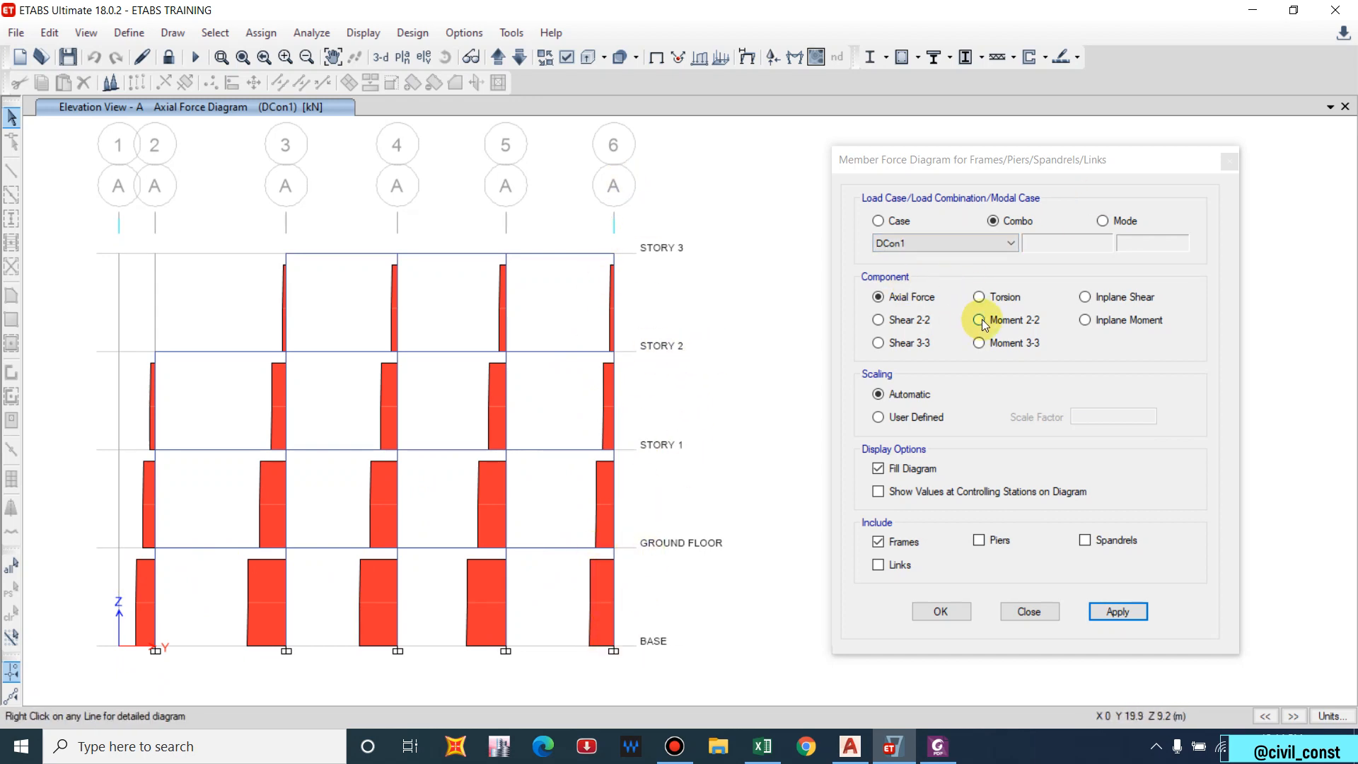
# Switch the DCon1 diagram to Shear 2-2, then to Moment 3-3, and accept it.
pyautogui.click(912, 320)
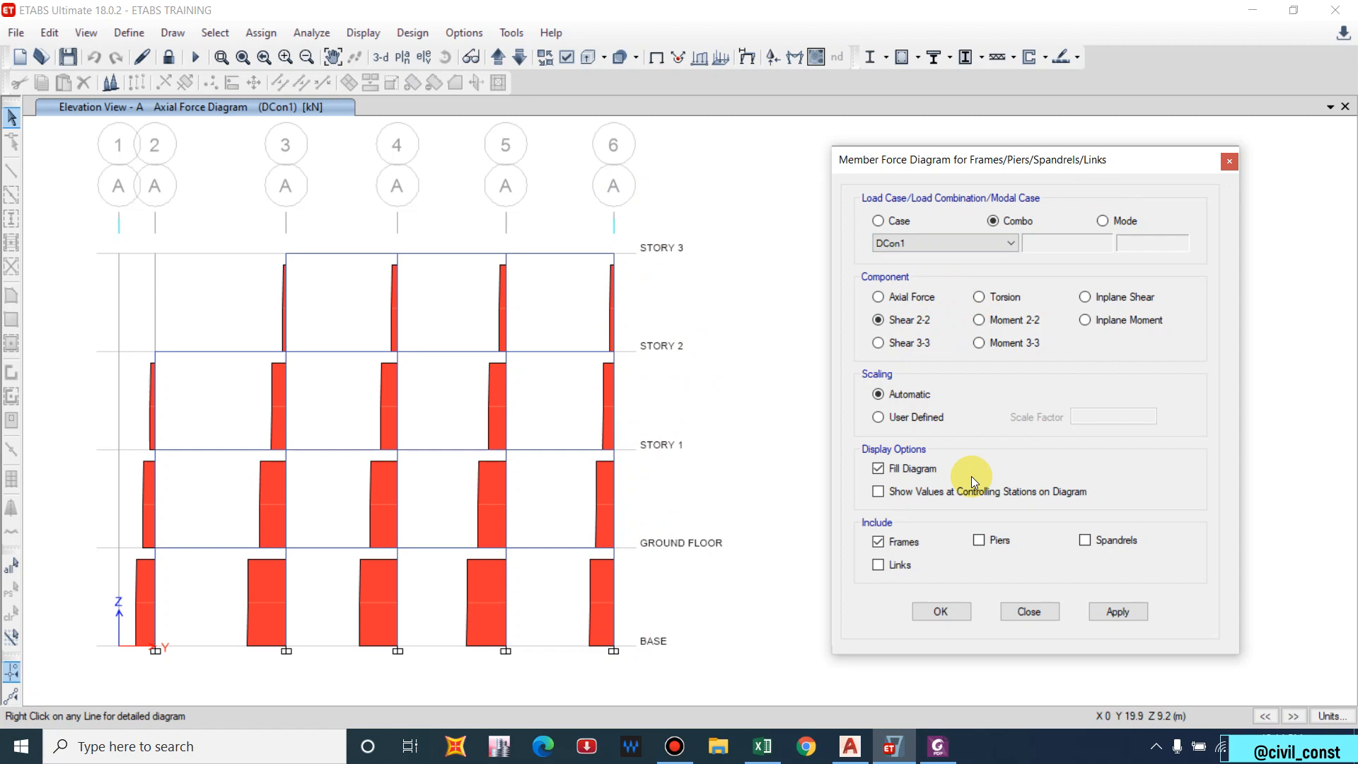
pyautogui.click(1124, 615)
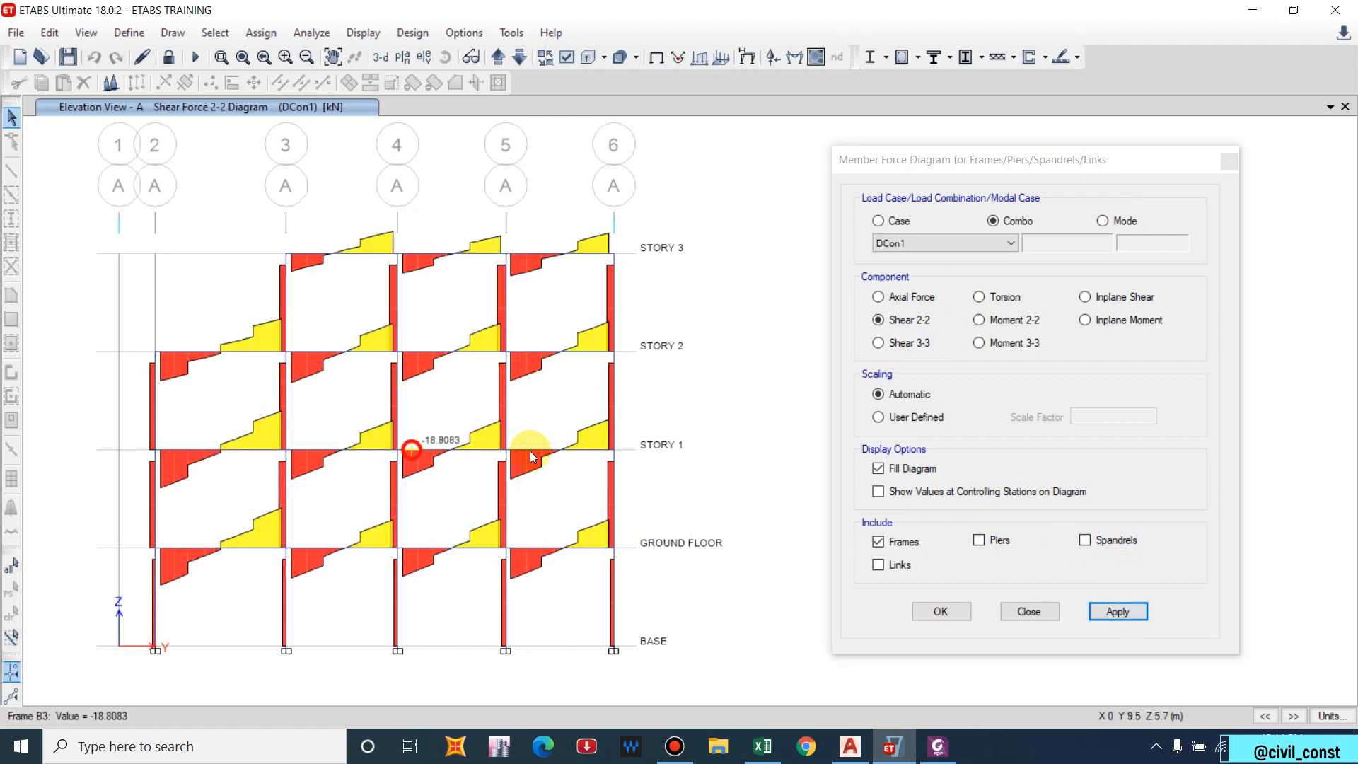
pyautogui.click(991, 350)
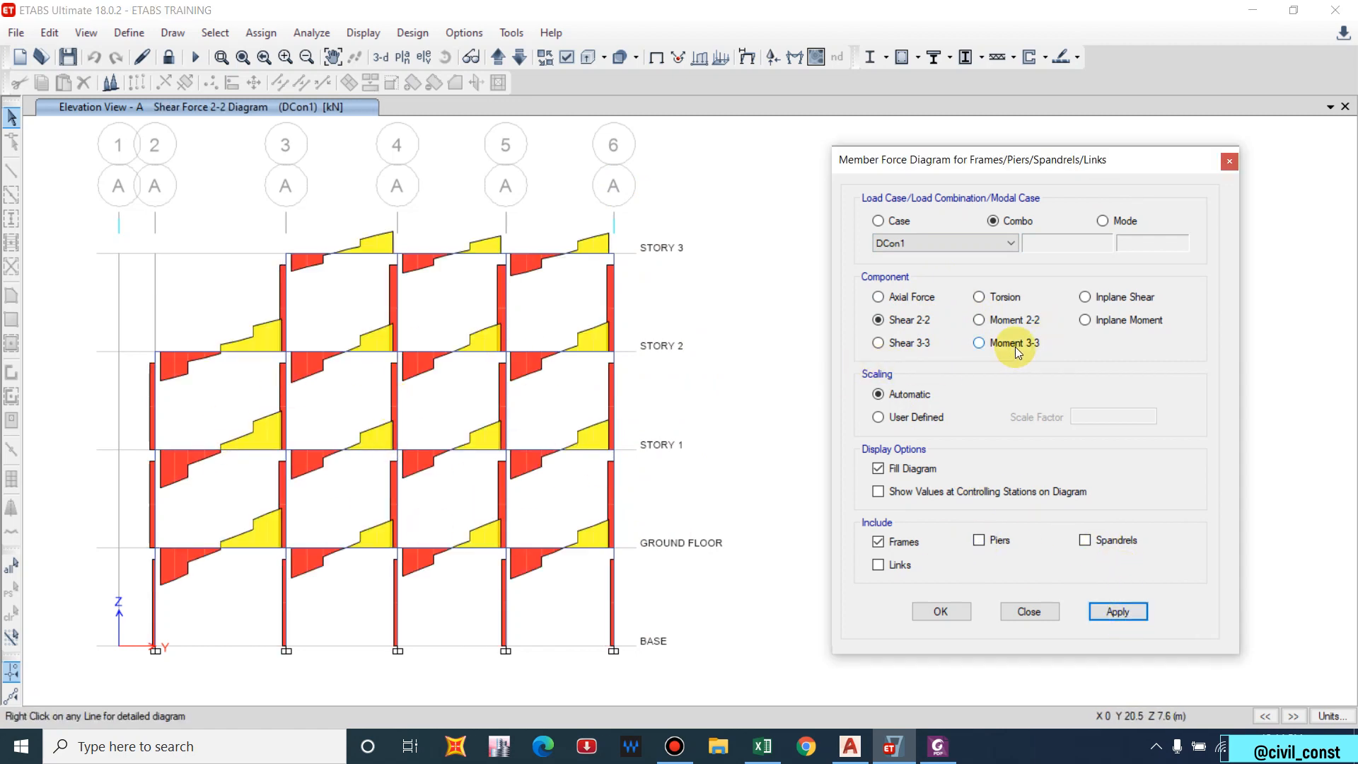
pyautogui.click(1016, 347)
pyautogui.click(1117, 611)
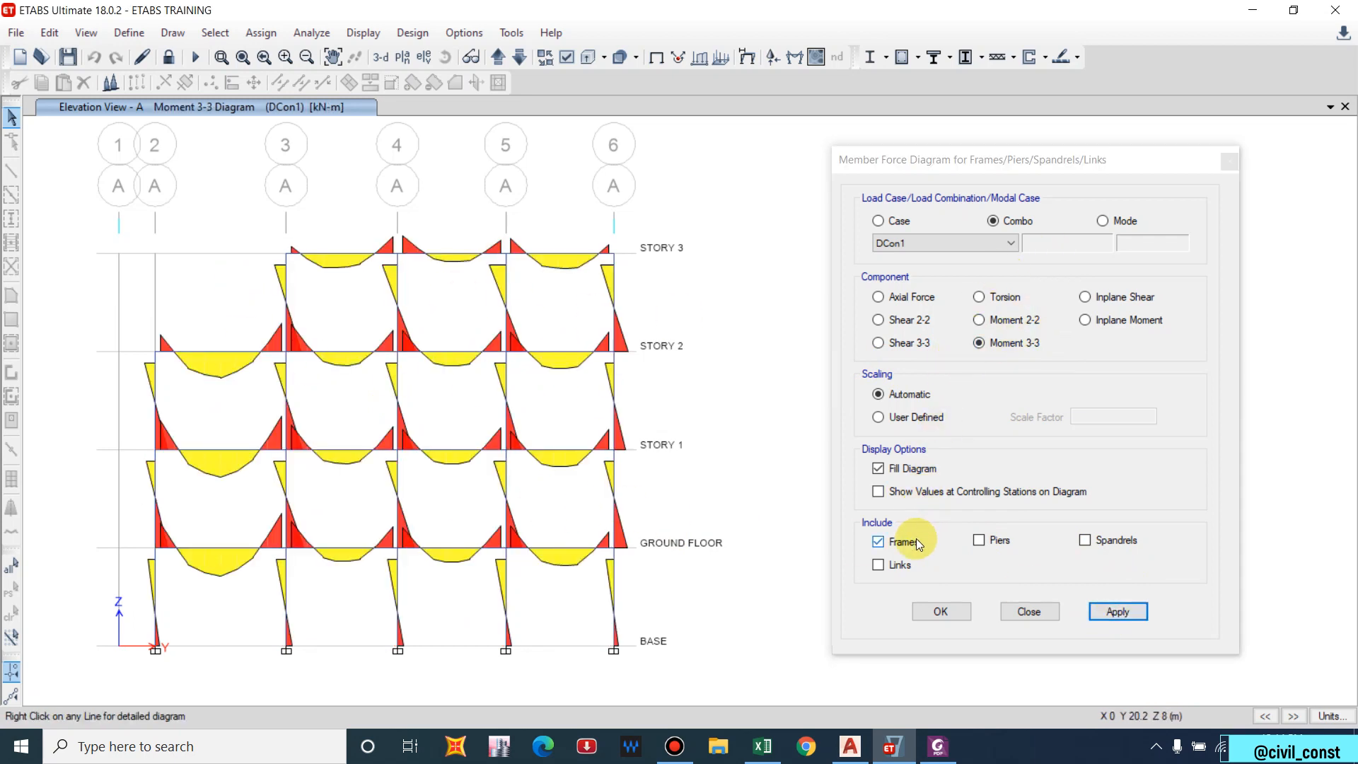
pyautogui.click(968, 613)
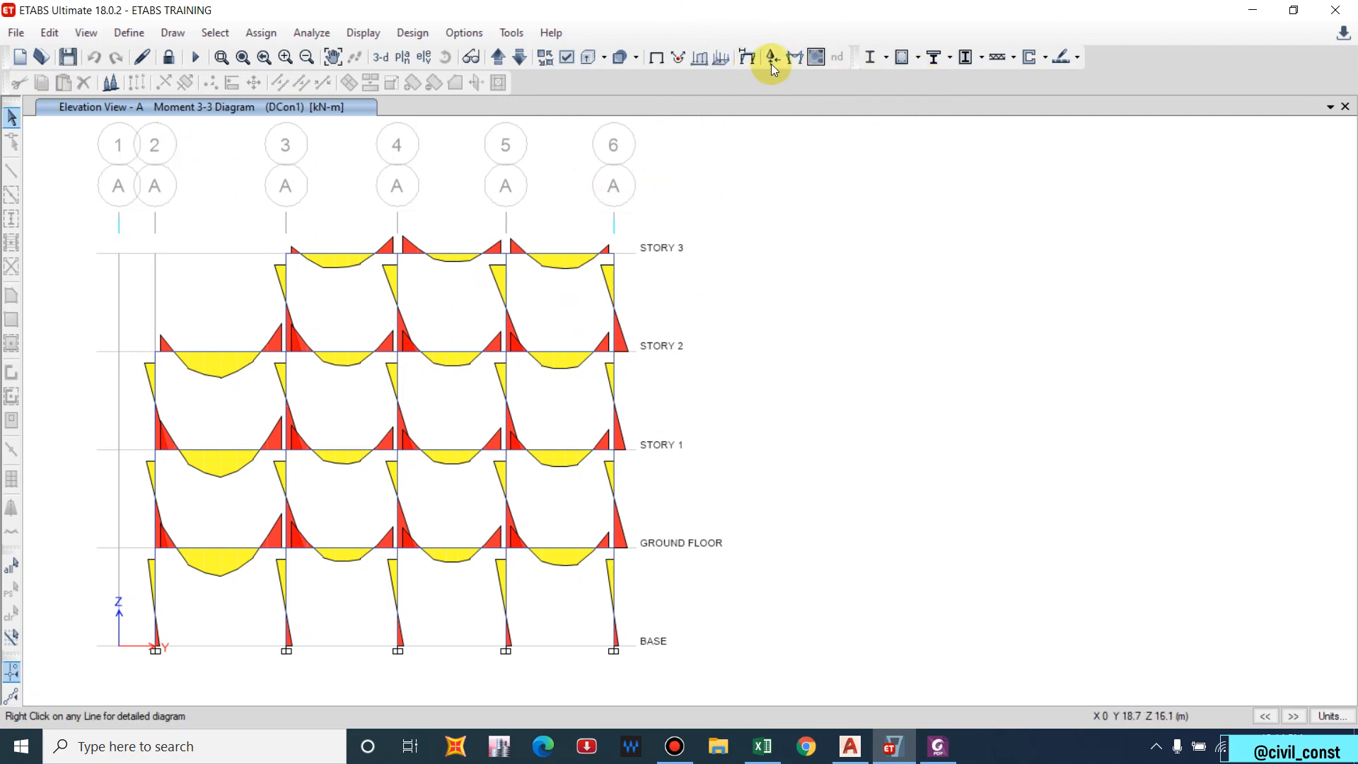
# Show IS 456:2000 longitudinal reinforcing on Elevation A and bring up File > Create Report.
pyautogui.click(618, 57)
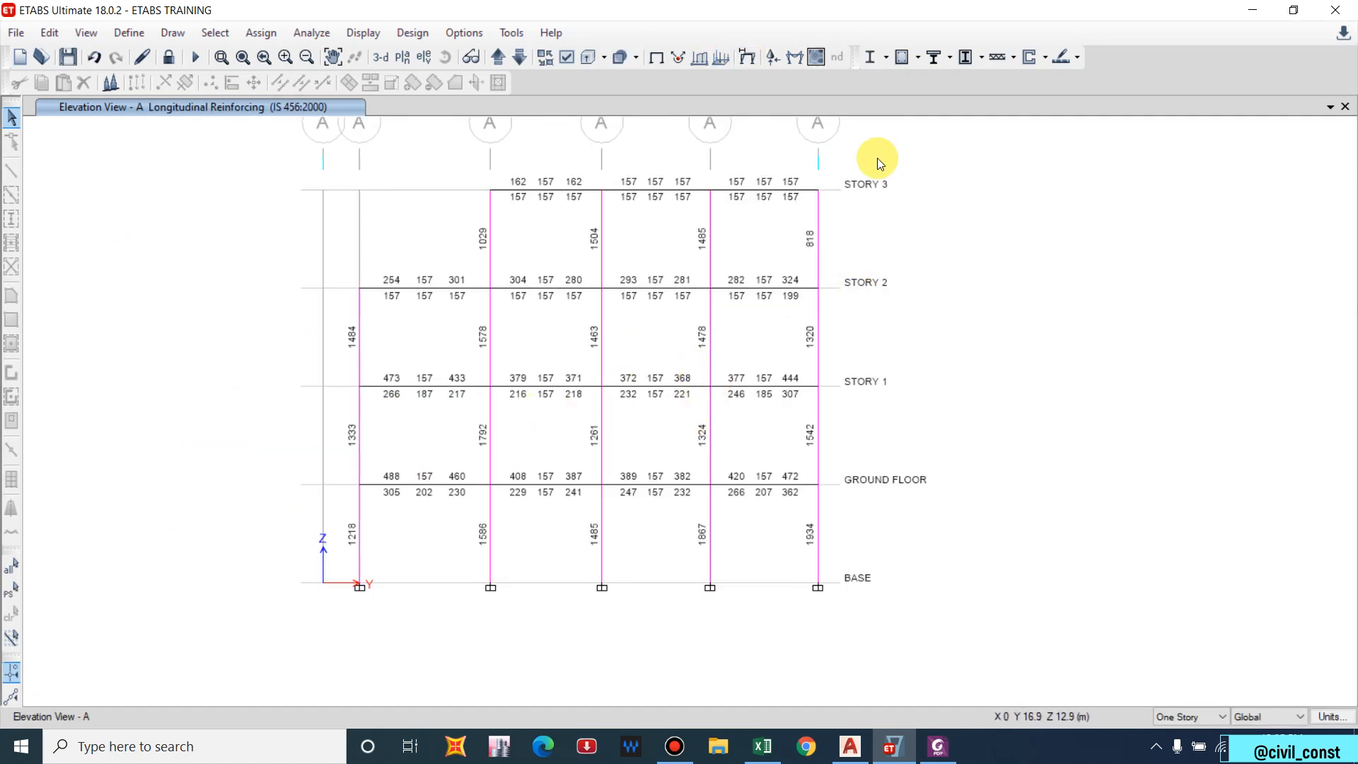
pyautogui.click(18, 32)
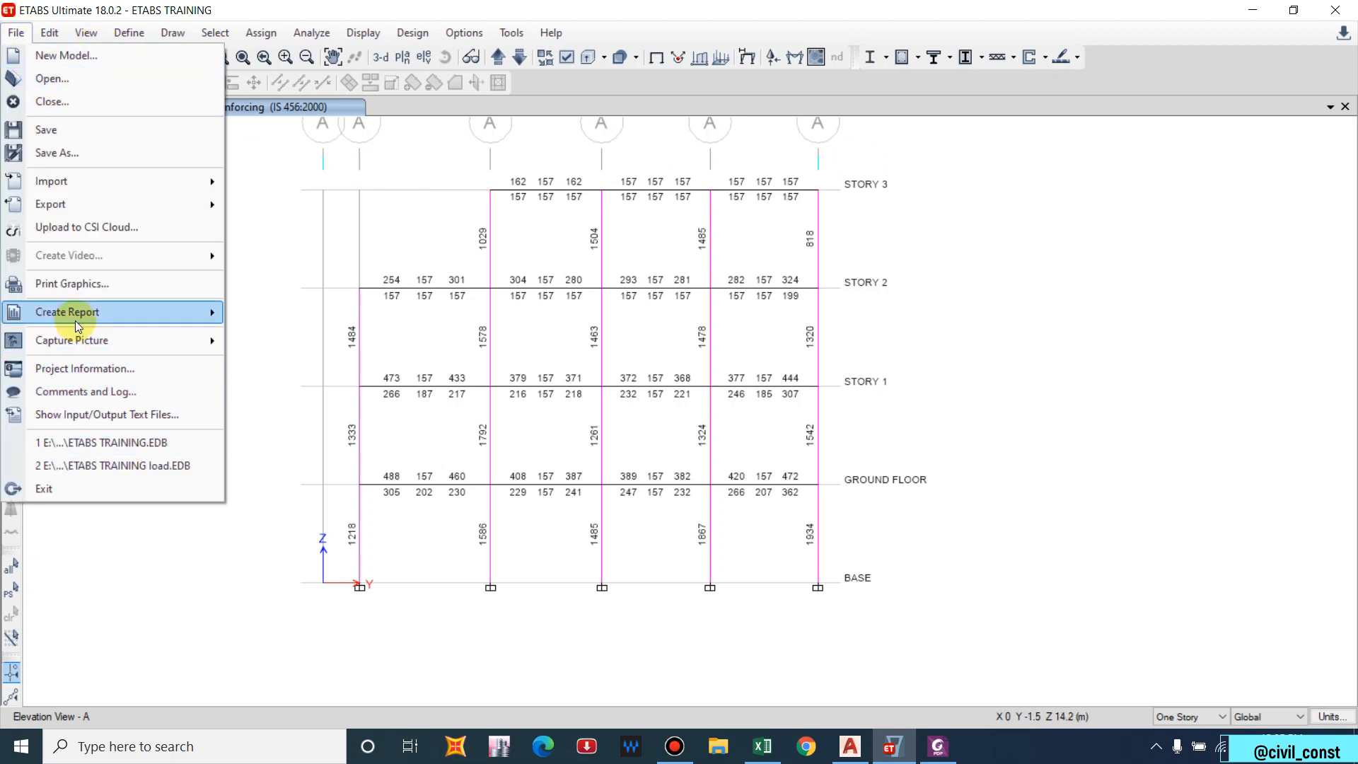
pyautogui.moveTo(75, 320)
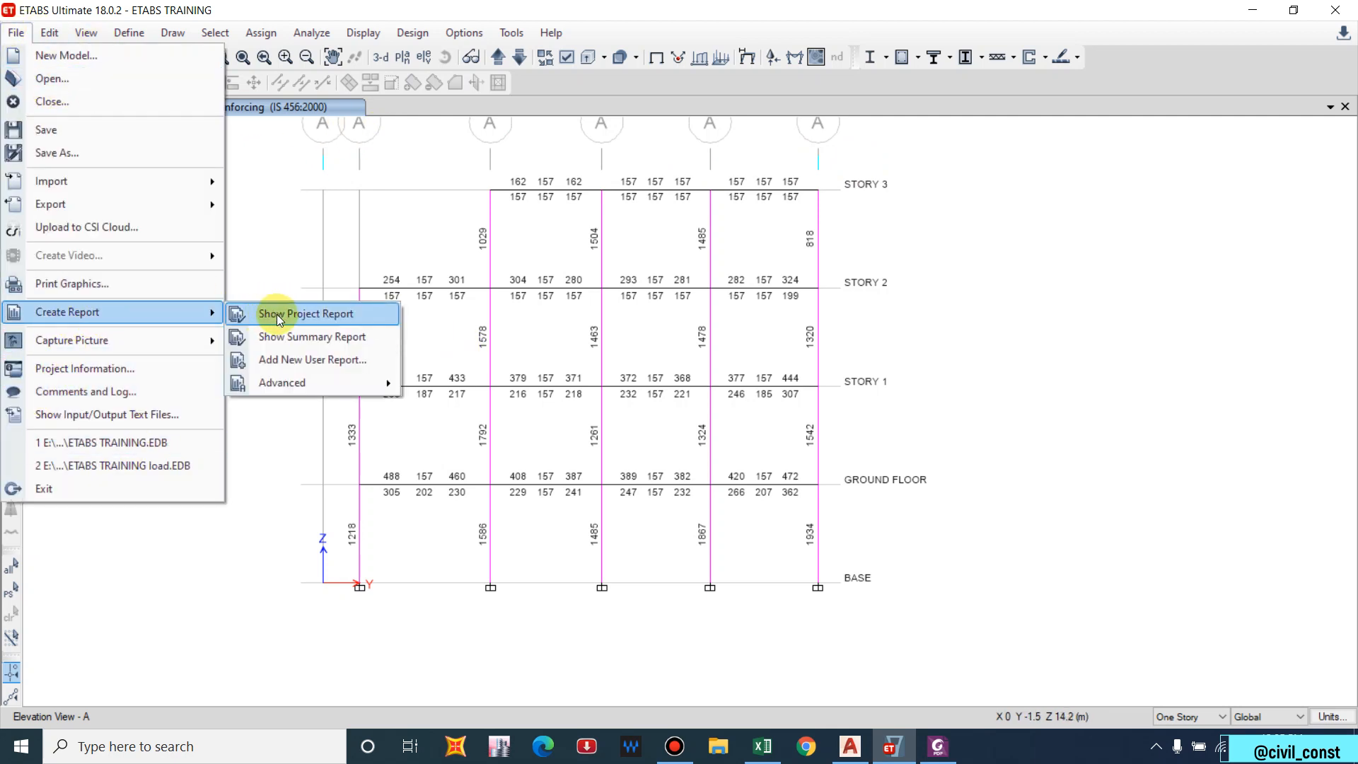
# Generate the 309-page project report and scroll through its opening pages.
pyautogui.click(303, 313)
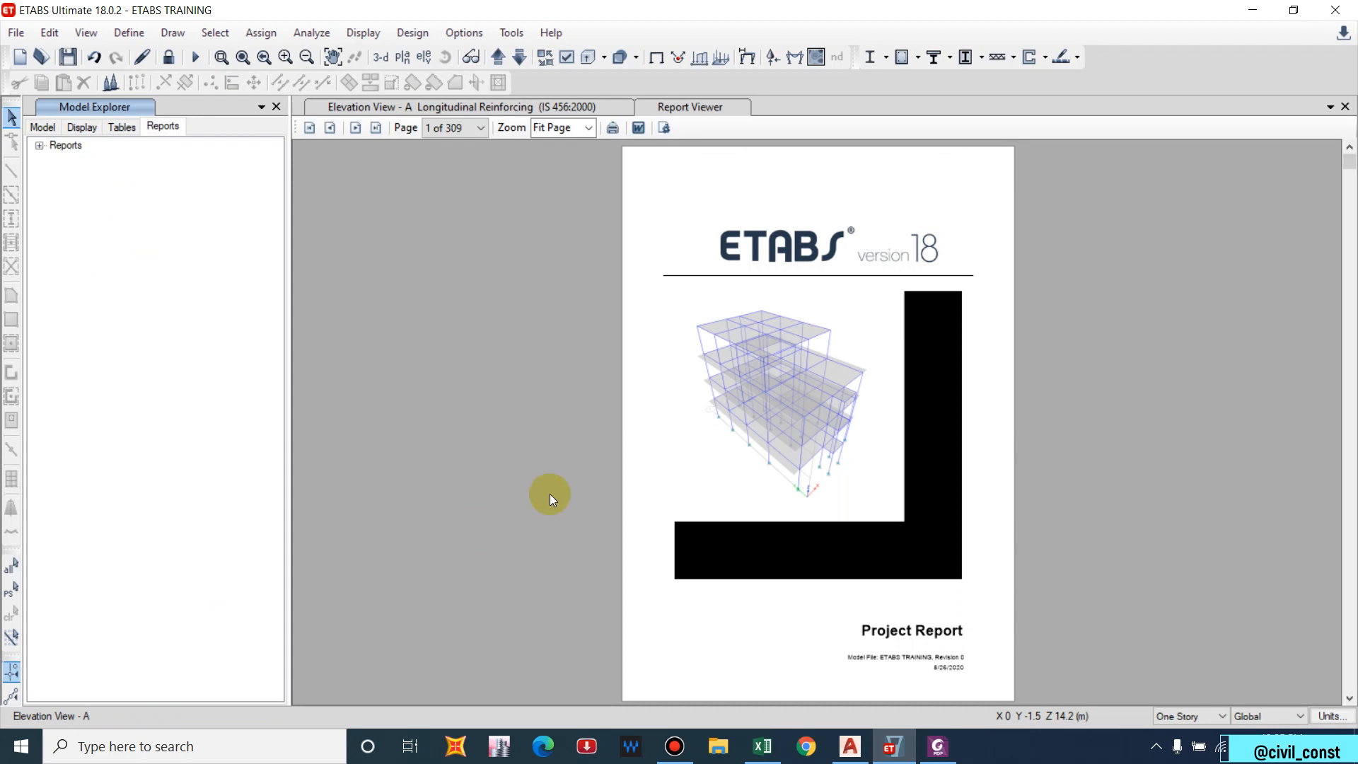
pyautogui.scroll(-3, 858, 319)
pyautogui.scroll(-4, 821, 356)
pyautogui.scroll(3, 812, 357)
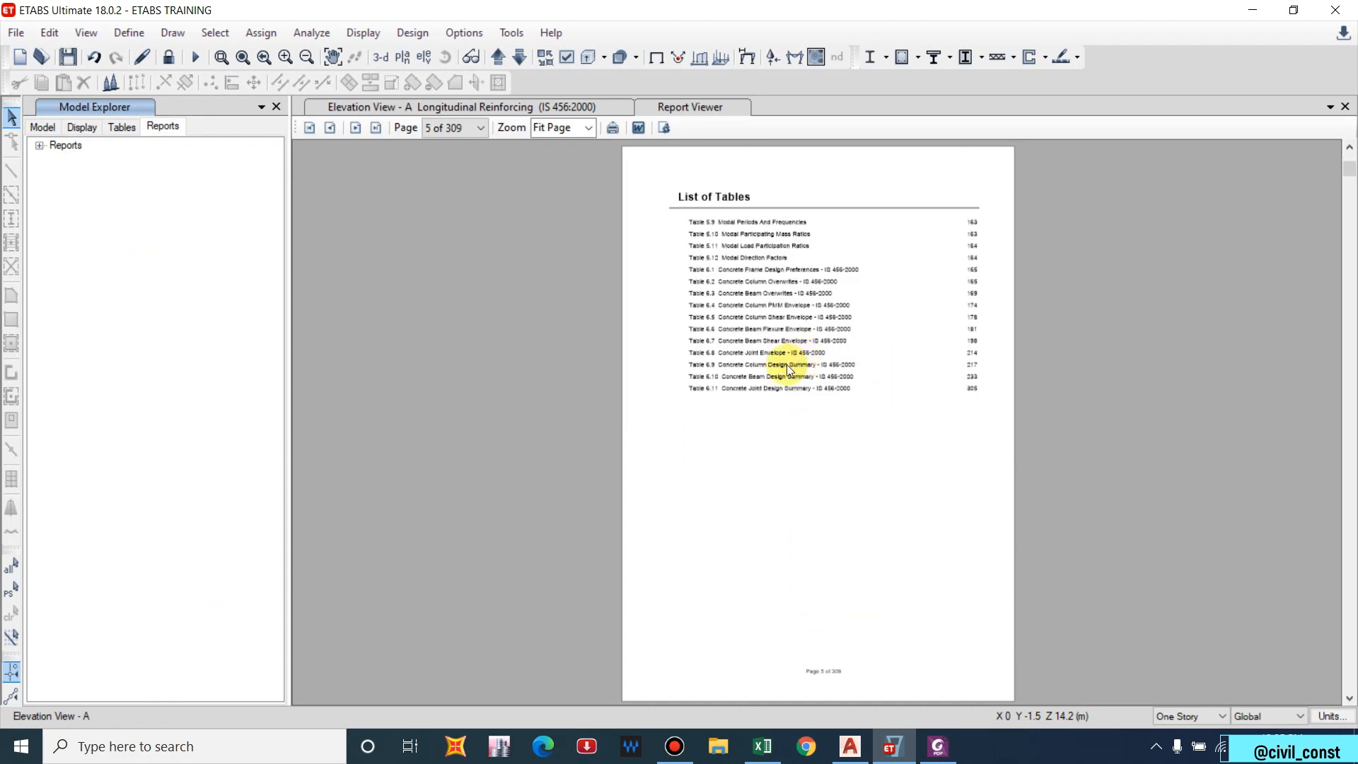
pyautogui.scroll(-3, 746, 379)
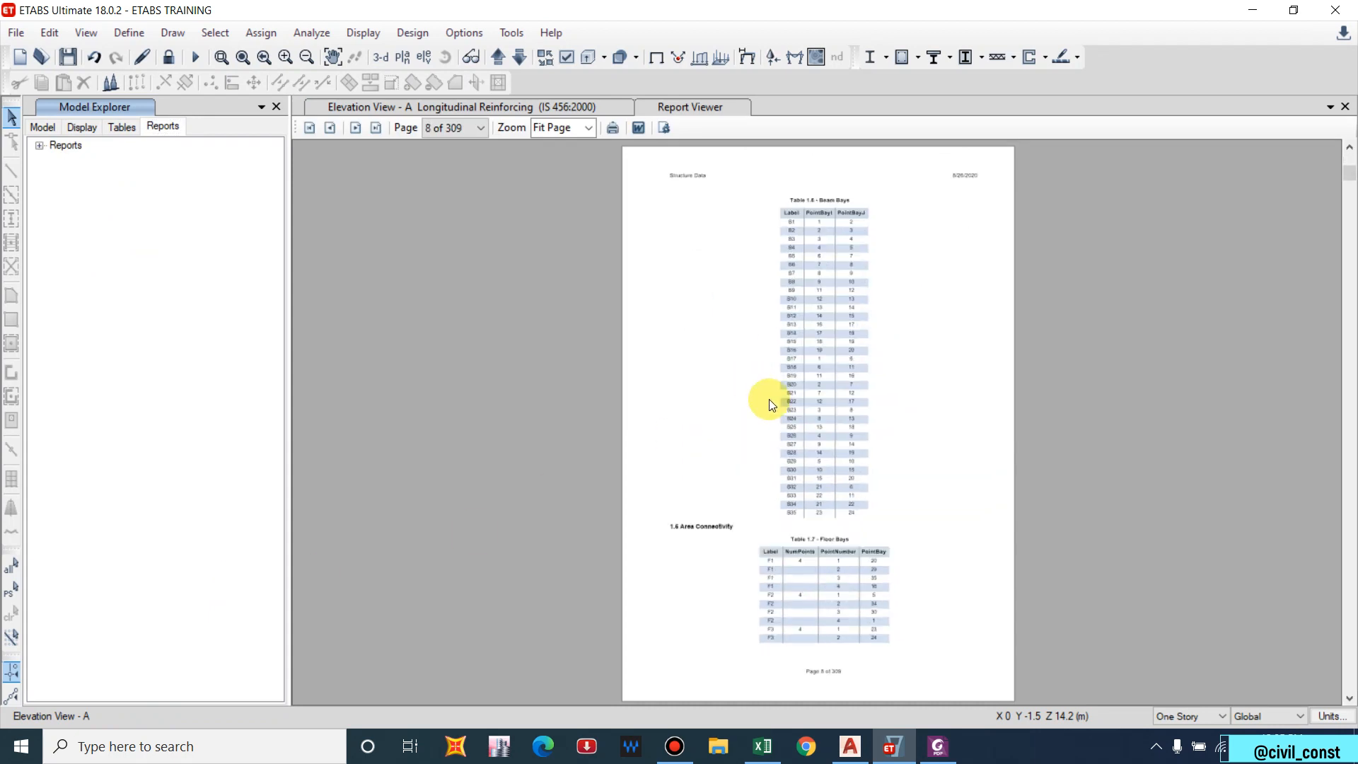
pyautogui.scroll(1, 779, 392)
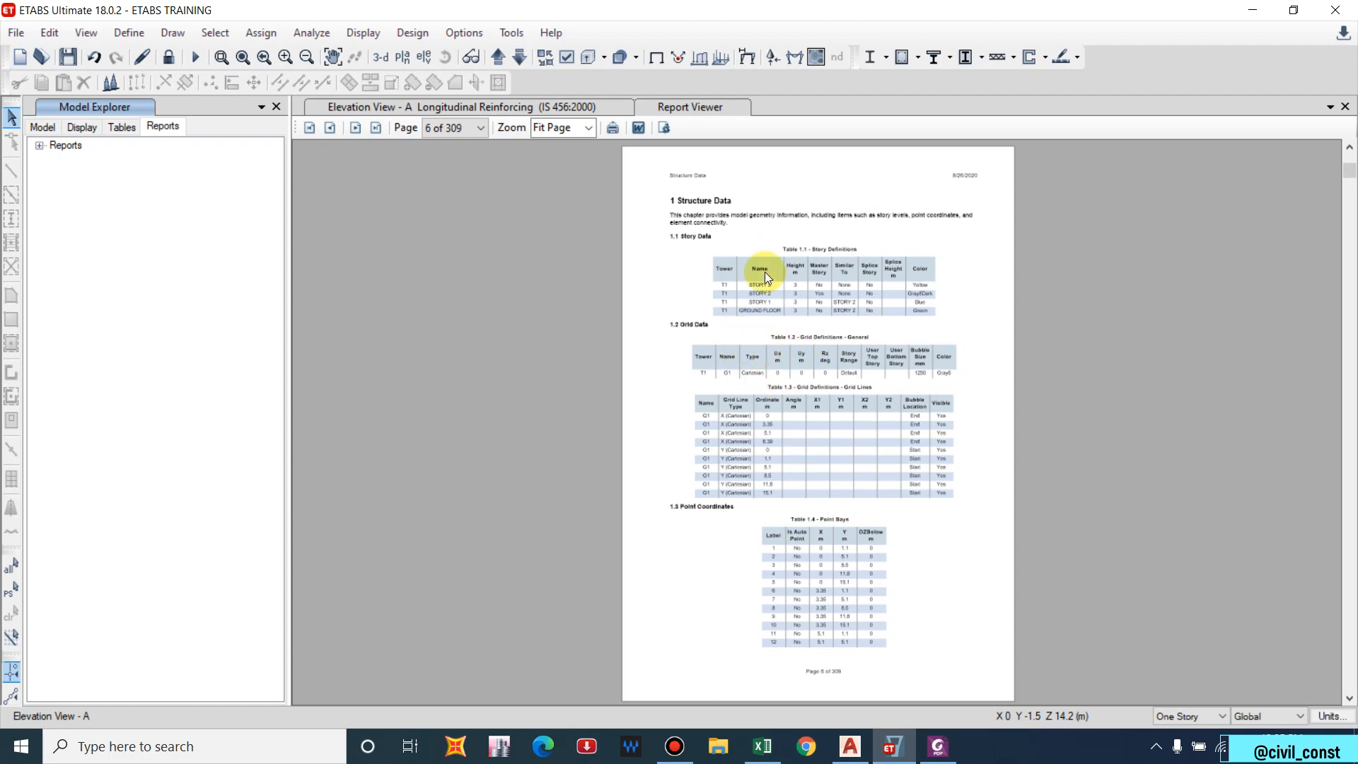
pyautogui.scroll(-4, 765, 271)
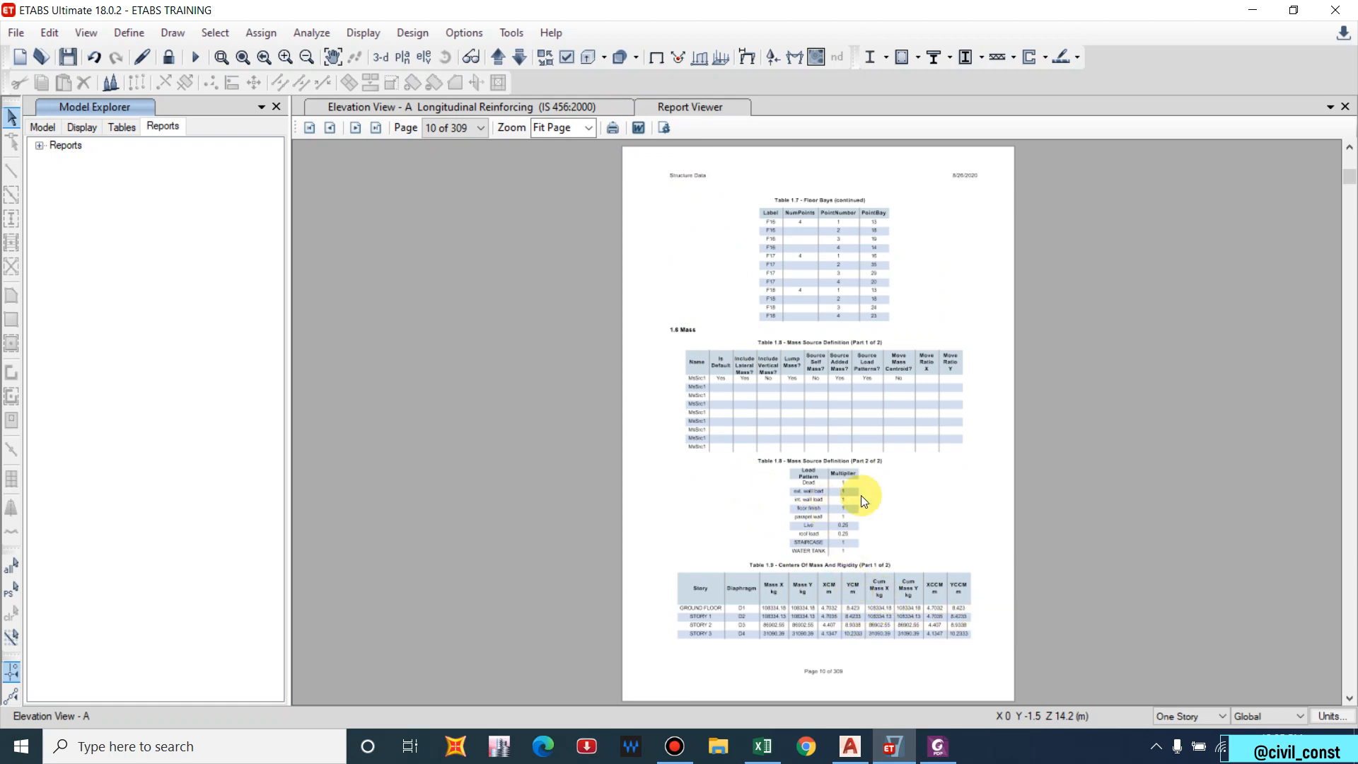
pyautogui.scroll(-4, 828, 449)
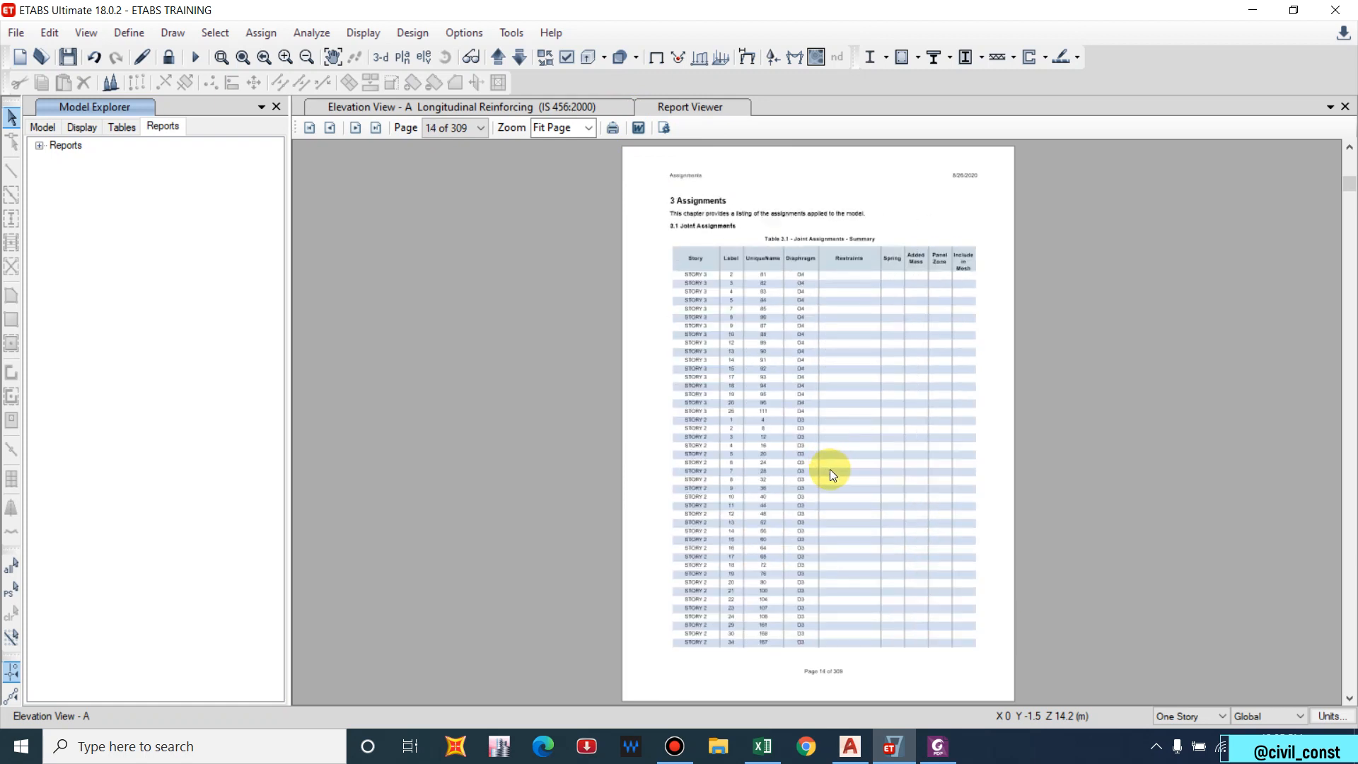
pyautogui.scroll(-2, 772, 458)
pyautogui.scroll(-8, 771, 449)
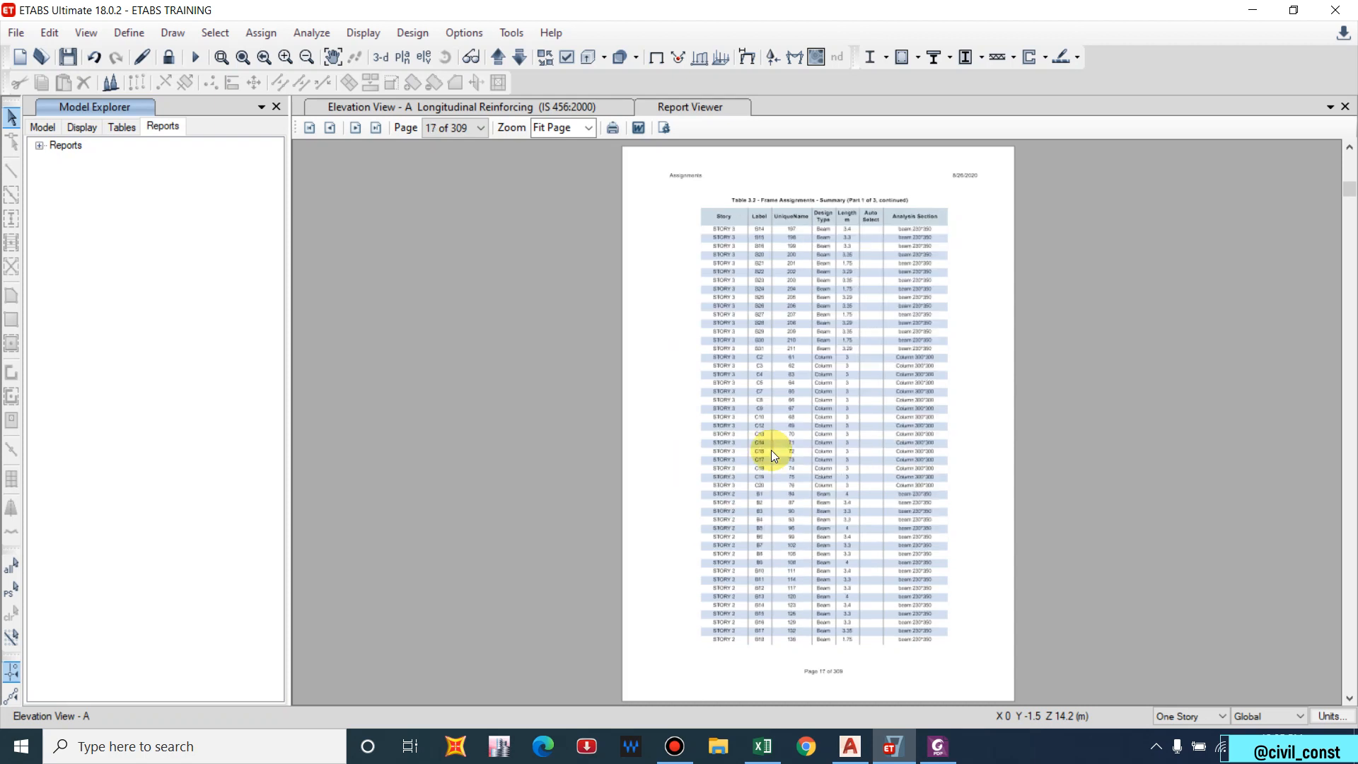
pyautogui.scroll(-9, 771, 457)
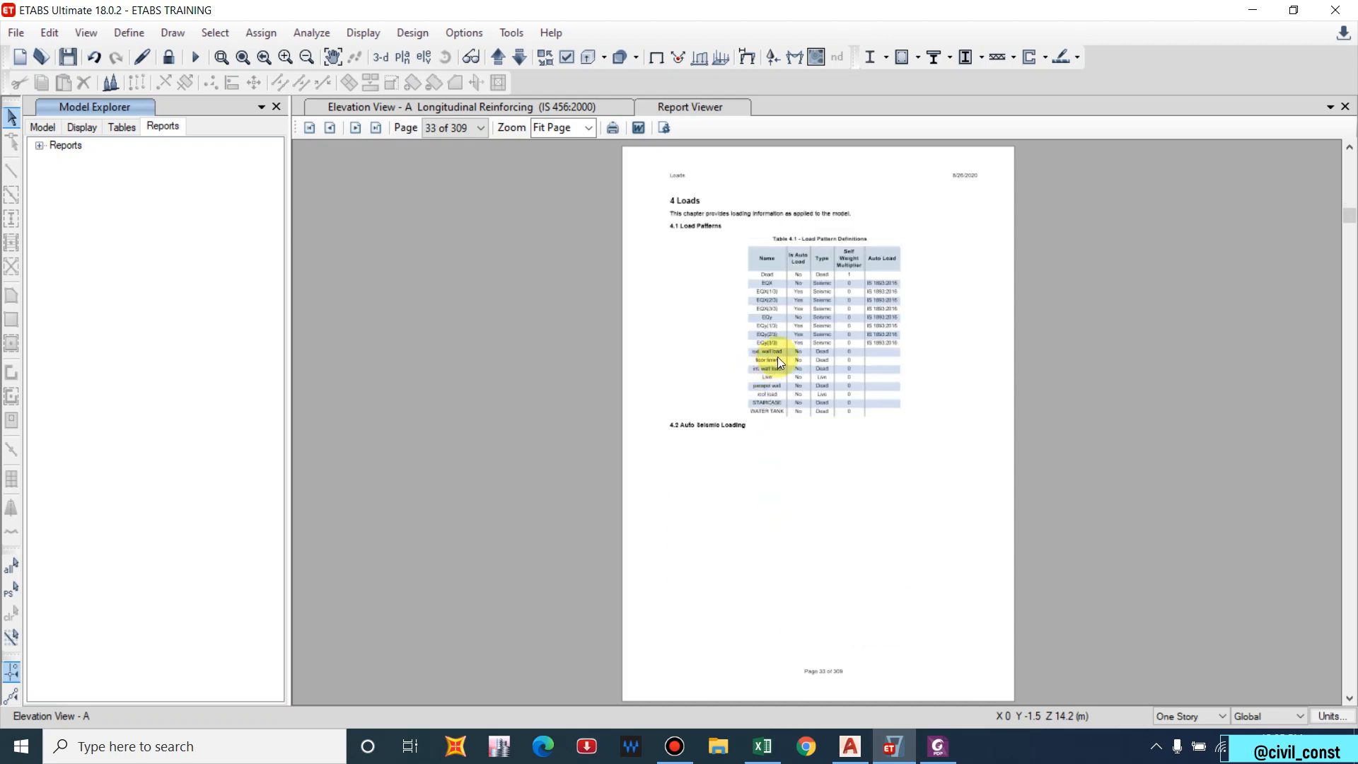
pyautogui.scroll(-2, 813, 341)
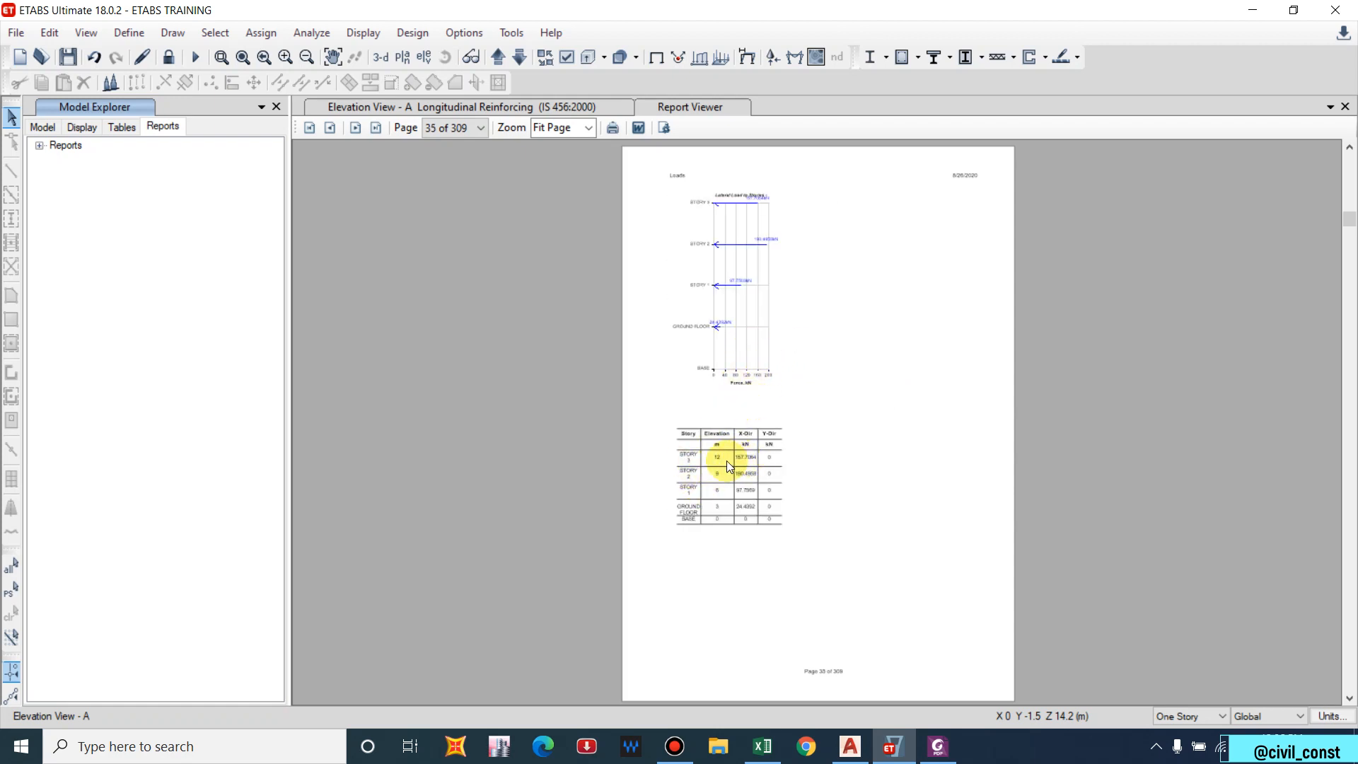
pyautogui.scroll(1, 716, 442)
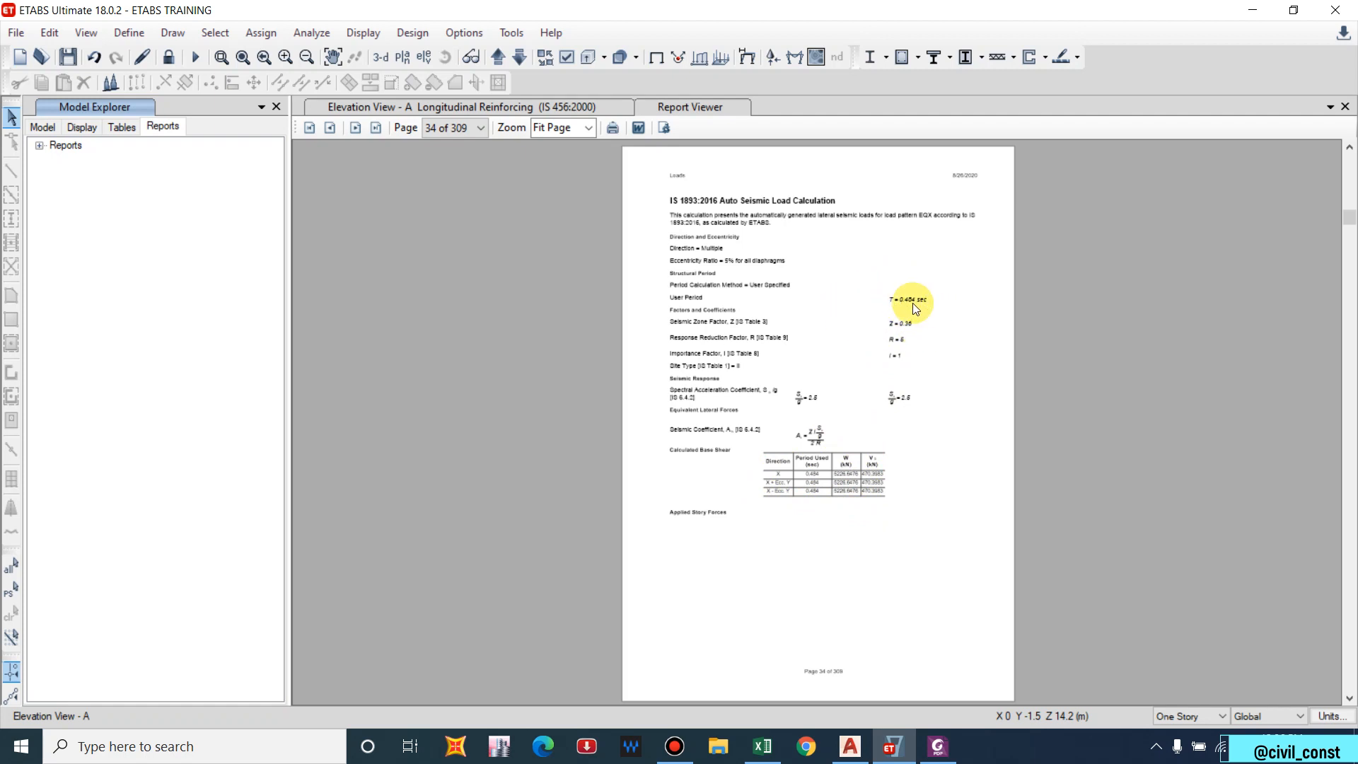
# Page through the concrete beam and joint summaries, then close the report and Model Explorer.
pyautogui.scroll(1, 914, 304)
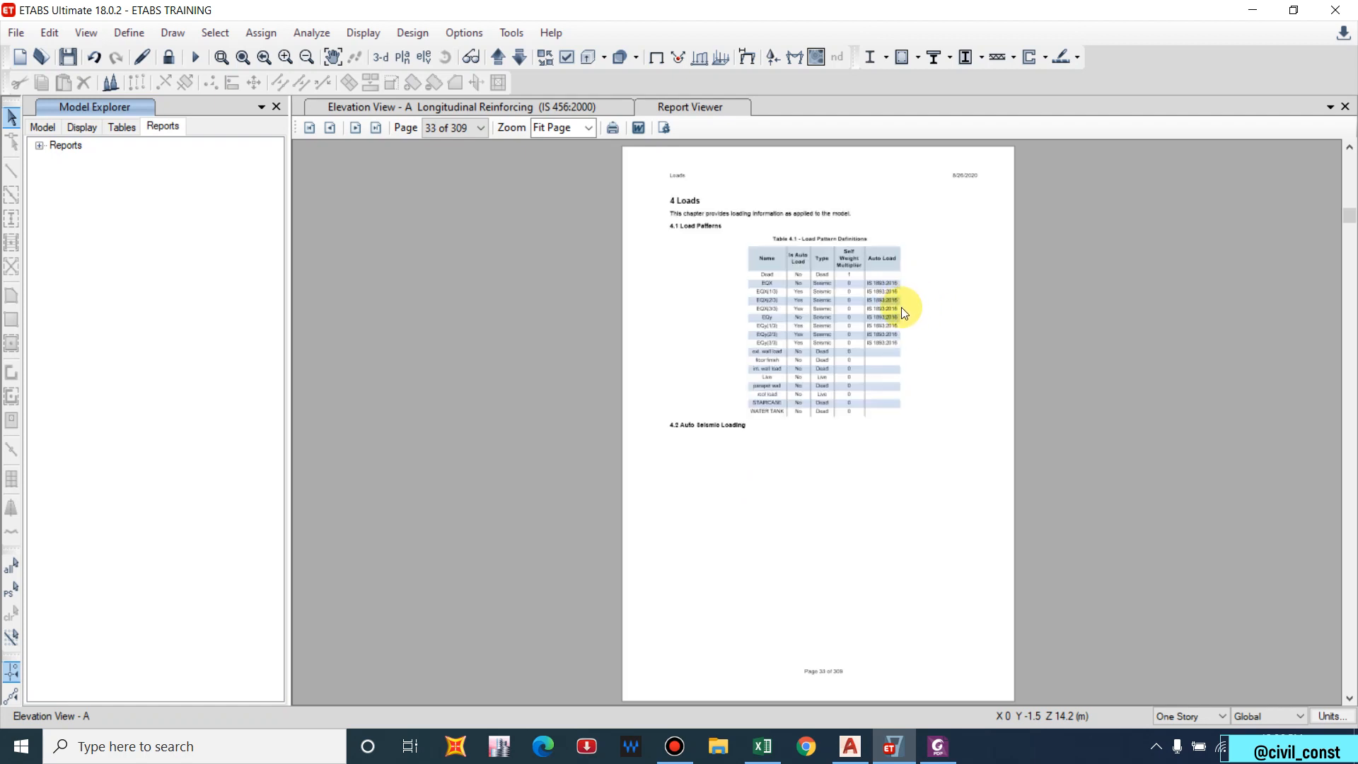
pyautogui.scroll(-3, 901, 310)
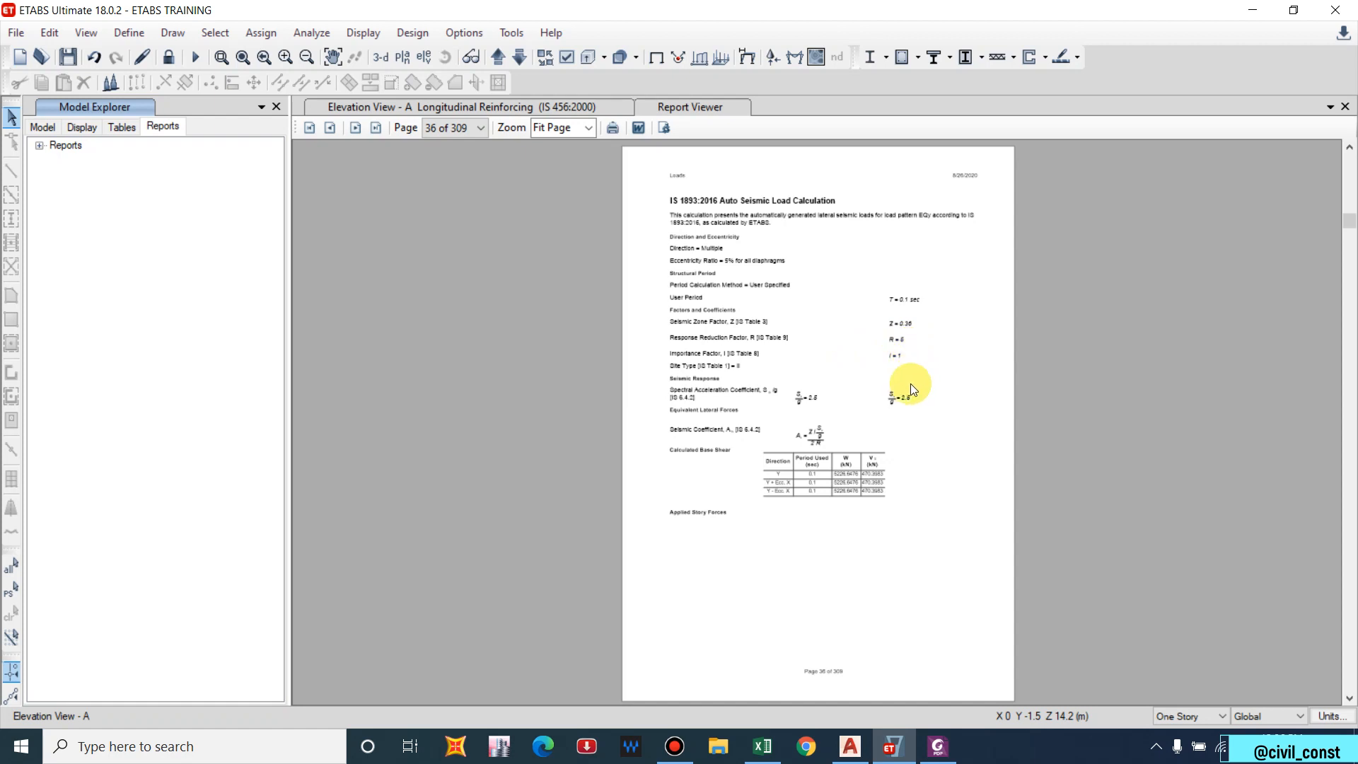
pyautogui.scroll(-2, 898, 403)
pyautogui.scroll(2, 889, 401)
pyautogui.scroll(-5, 806, 421)
pyautogui.scroll(-3, 805, 423)
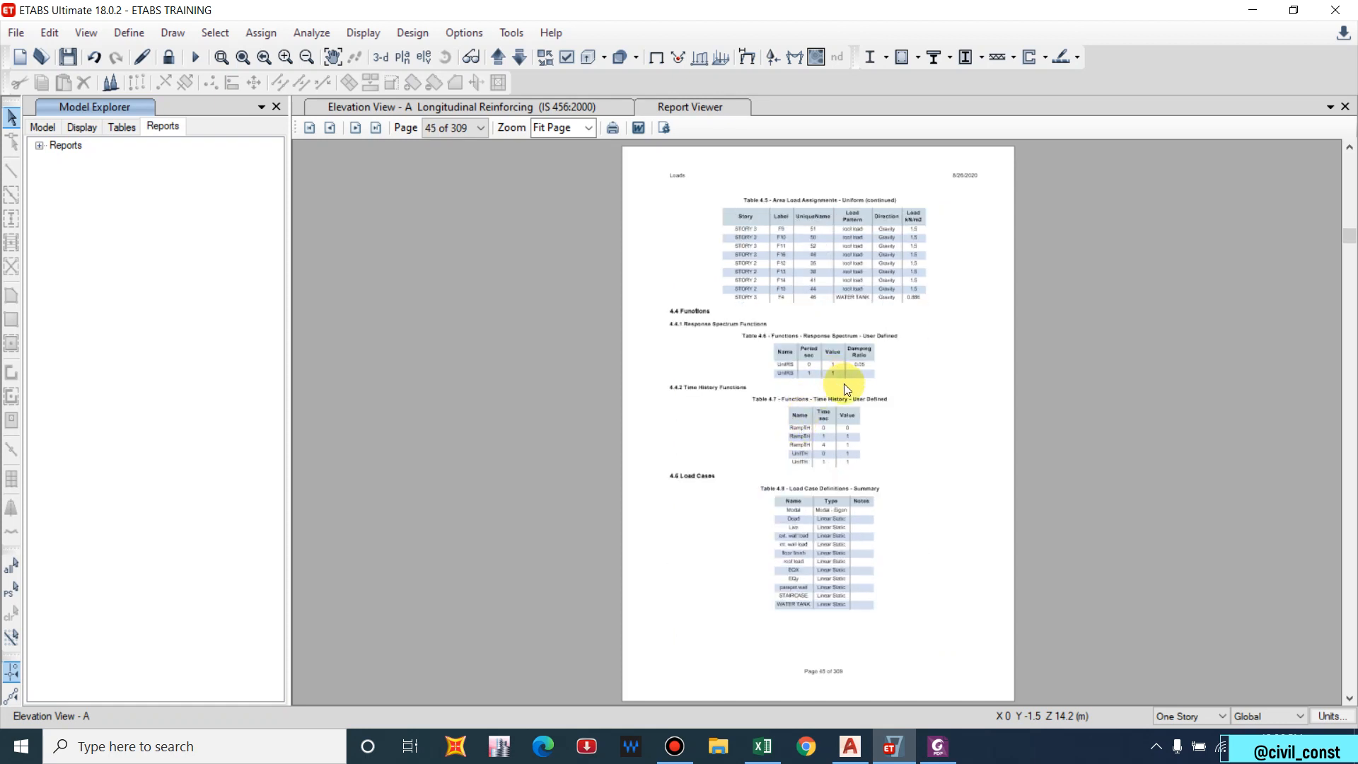
pyautogui.scroll(-6, 864, 426)
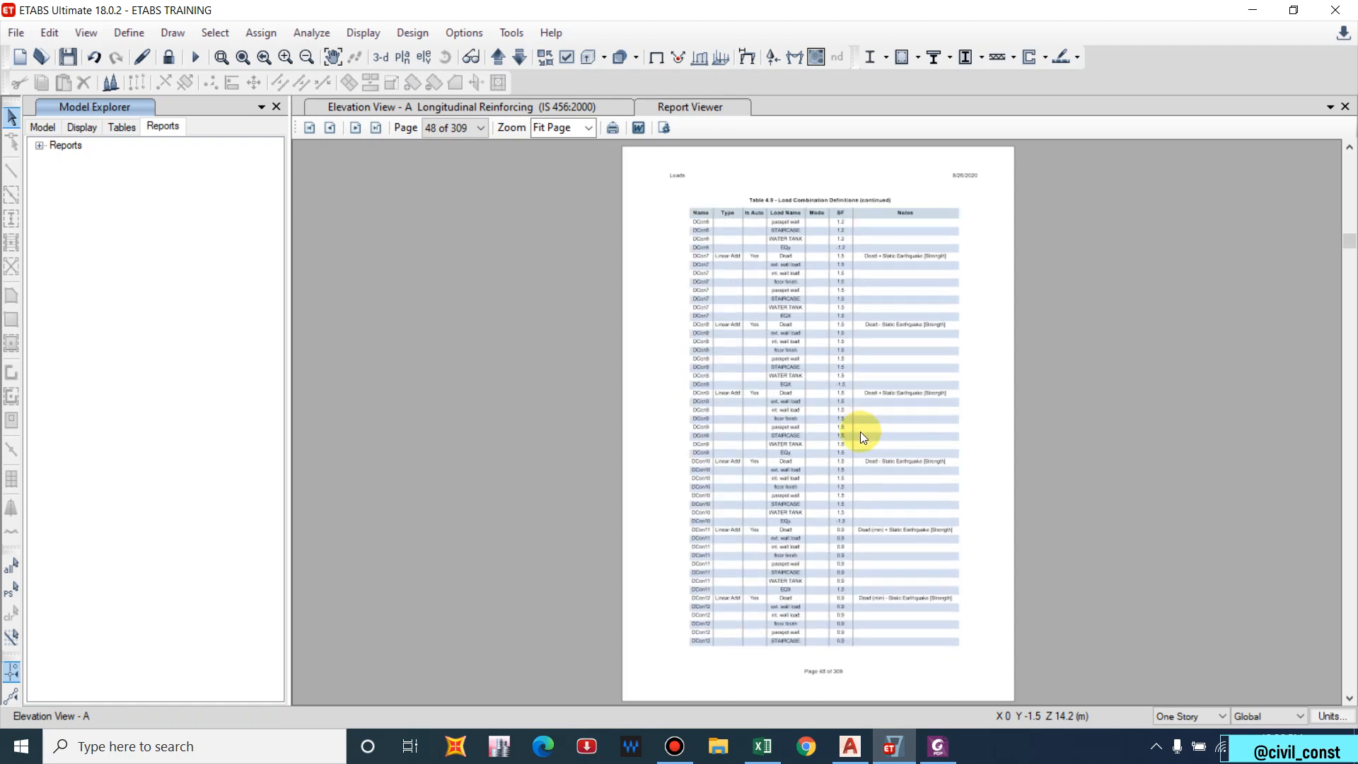
pyautogui.scroll(-6, 859, 434)
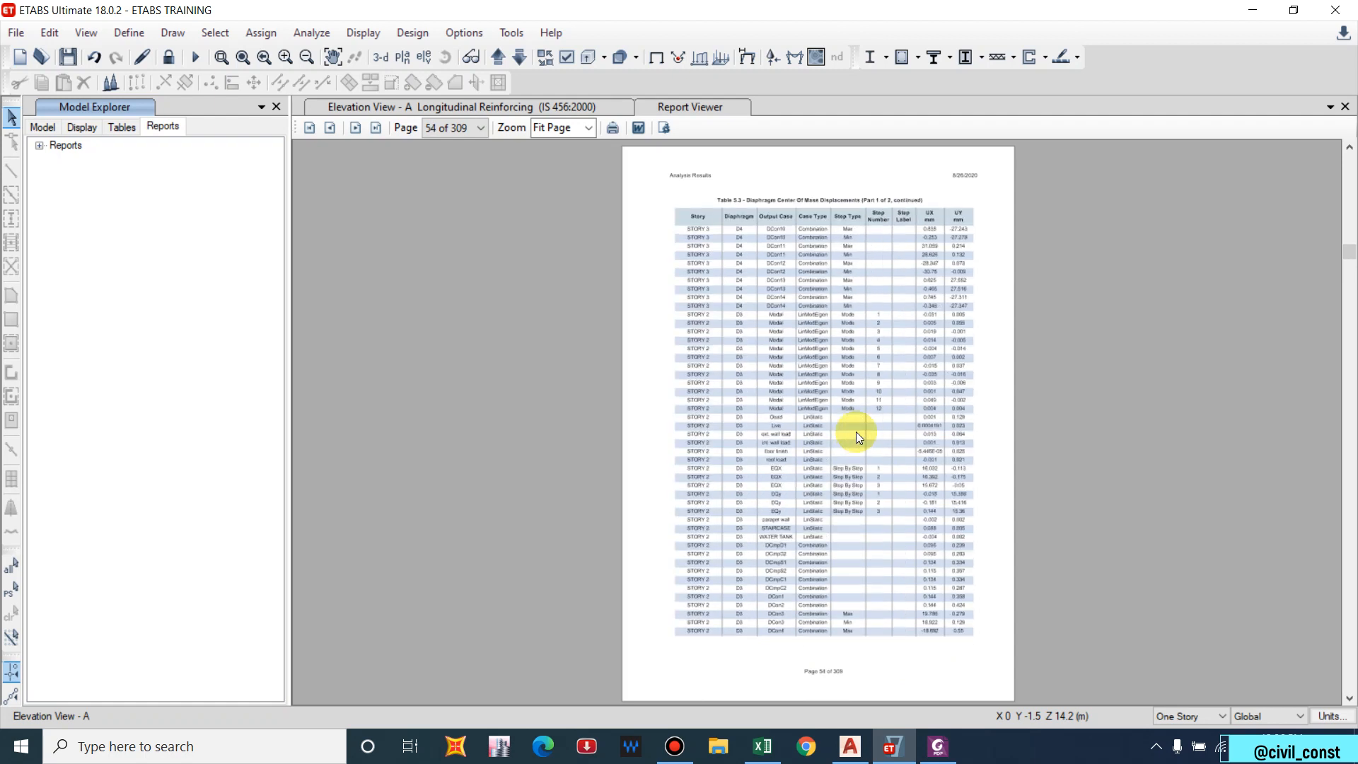
pyautogui.scroll(-10, 852, 435)
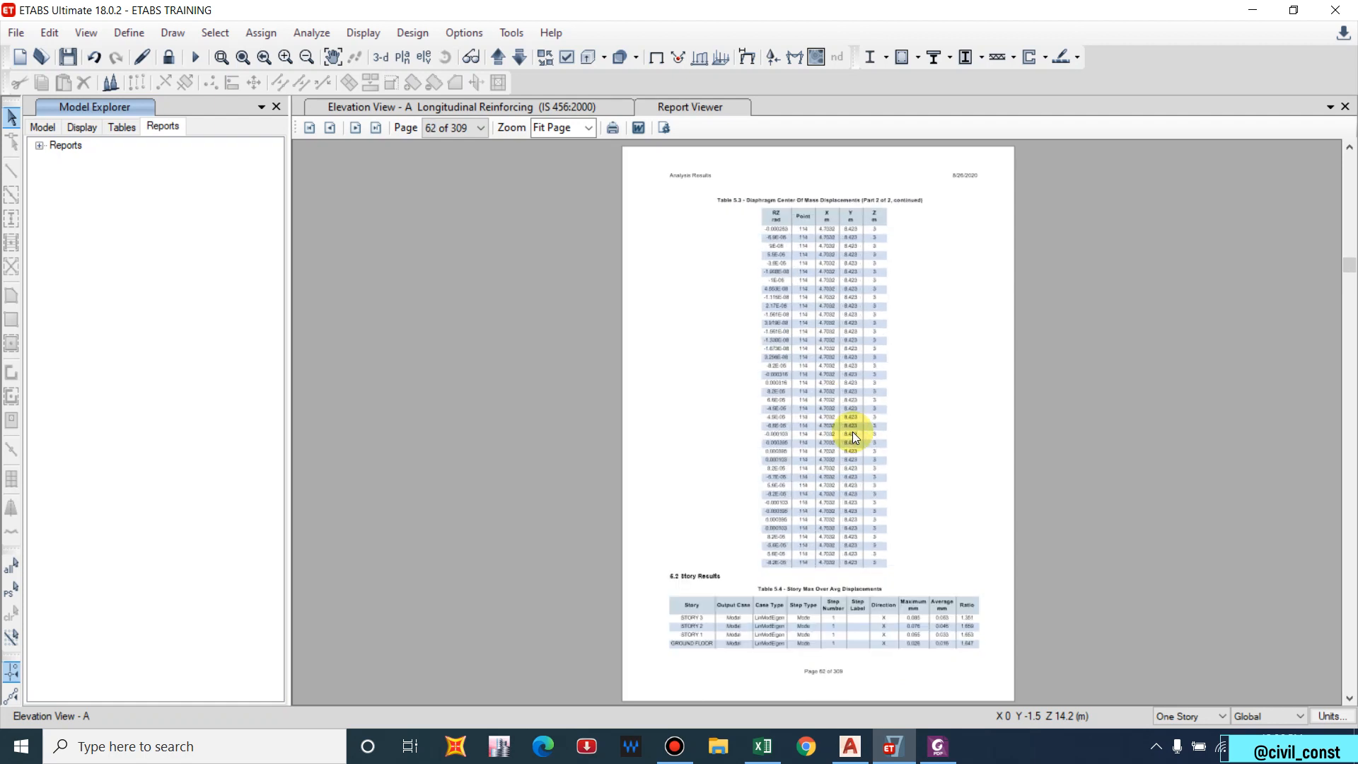
pyautogui.scroll(-6, 851, 436)
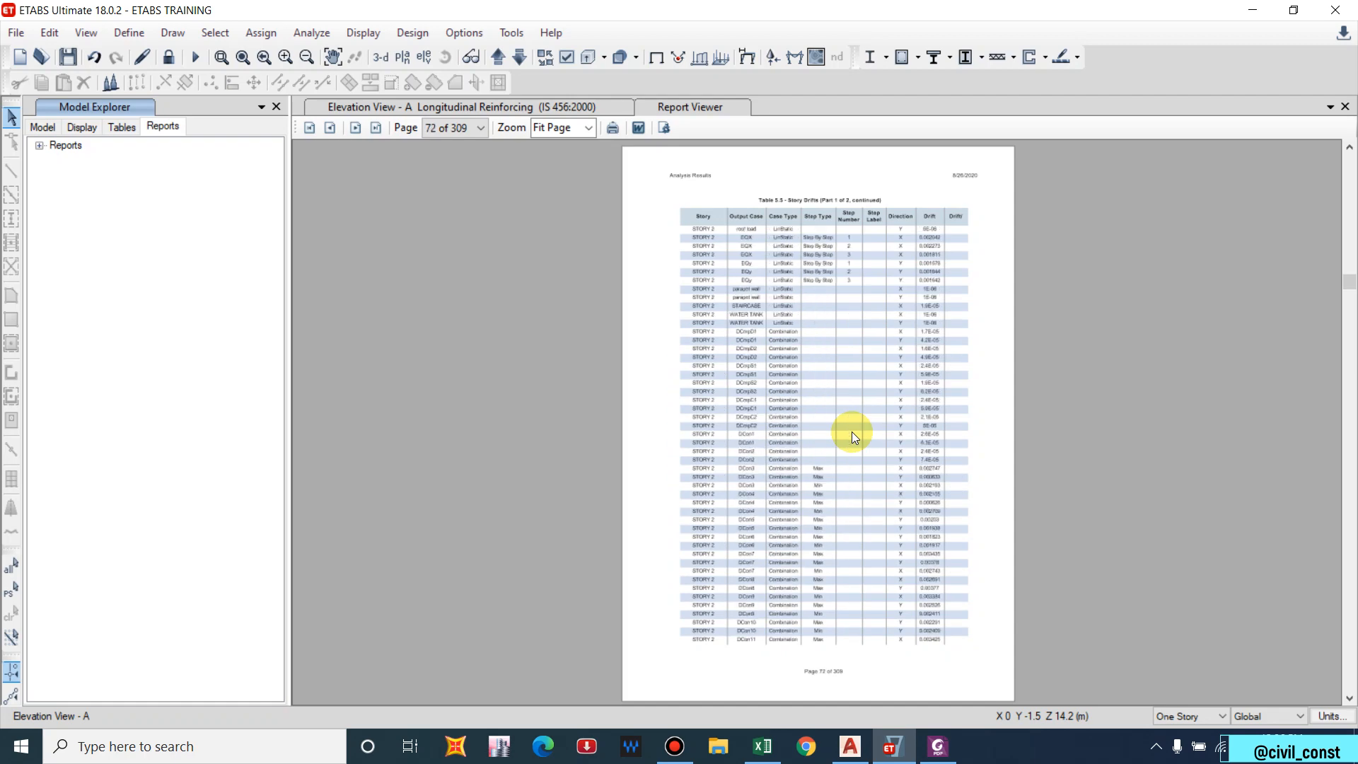
pyautogui.scroll(-7, 852, 431)
pyautogui.scroll(-12, 844, 352)
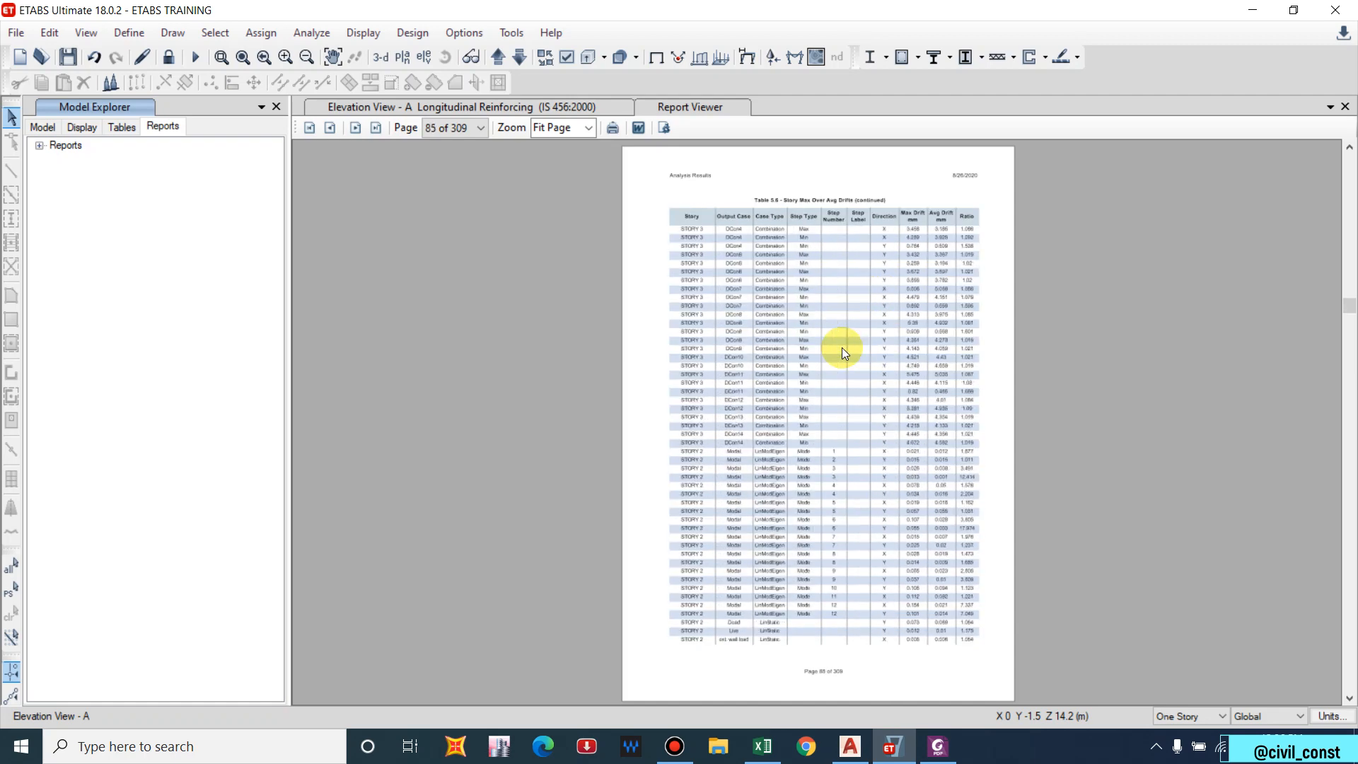
pyautogui.scroll(-7, 841, 346)
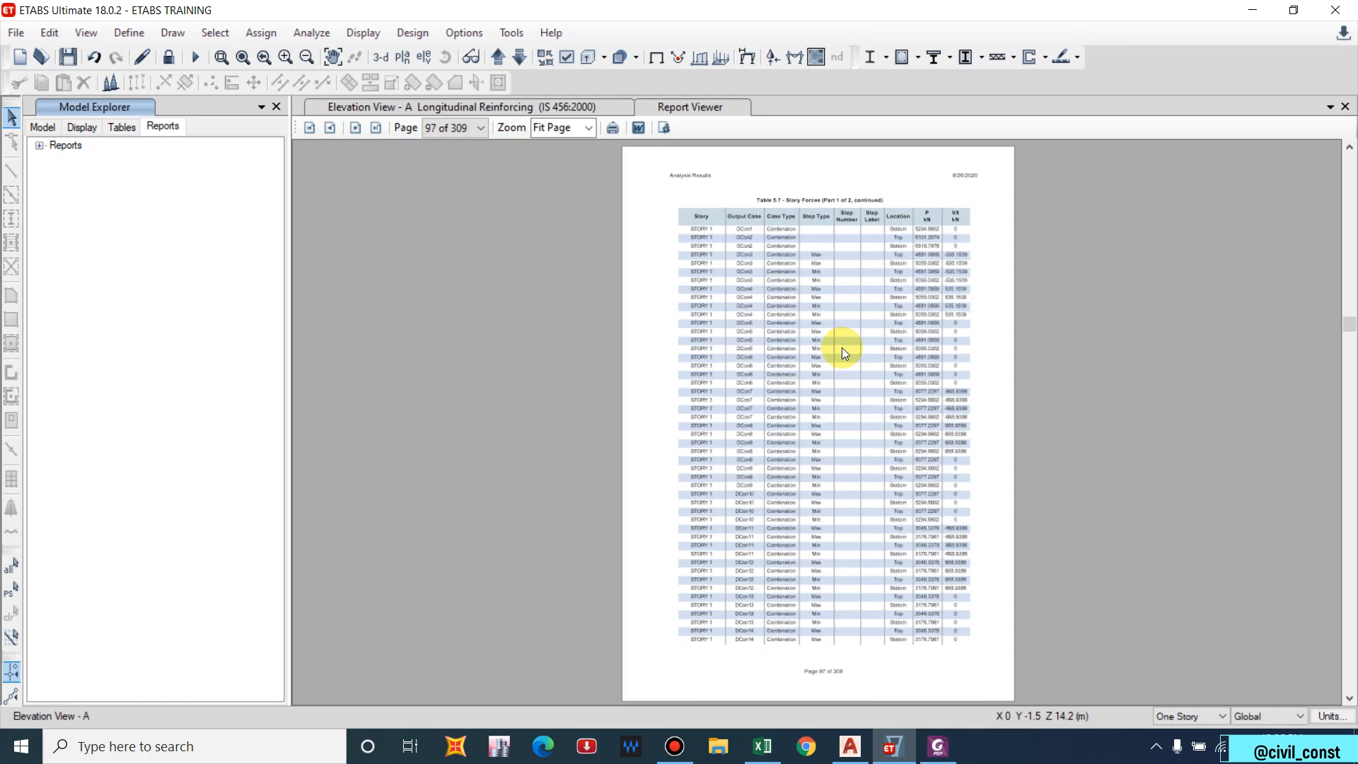
pyautogui.moveTo(1337, 320); pyautogui.dragTo(1330, 693)
pyautogui.scroll(6, 806, 286)
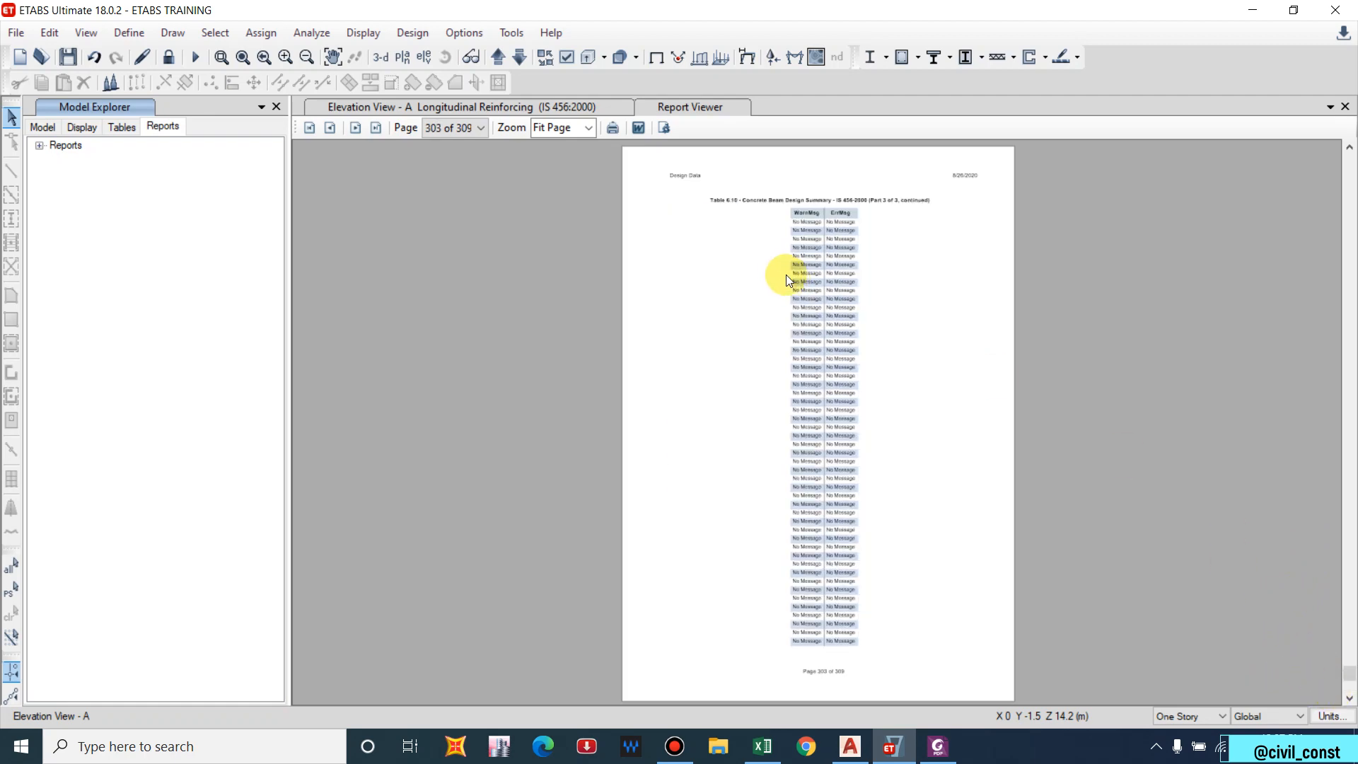
pyautogui.scroll(1, 782, 278)
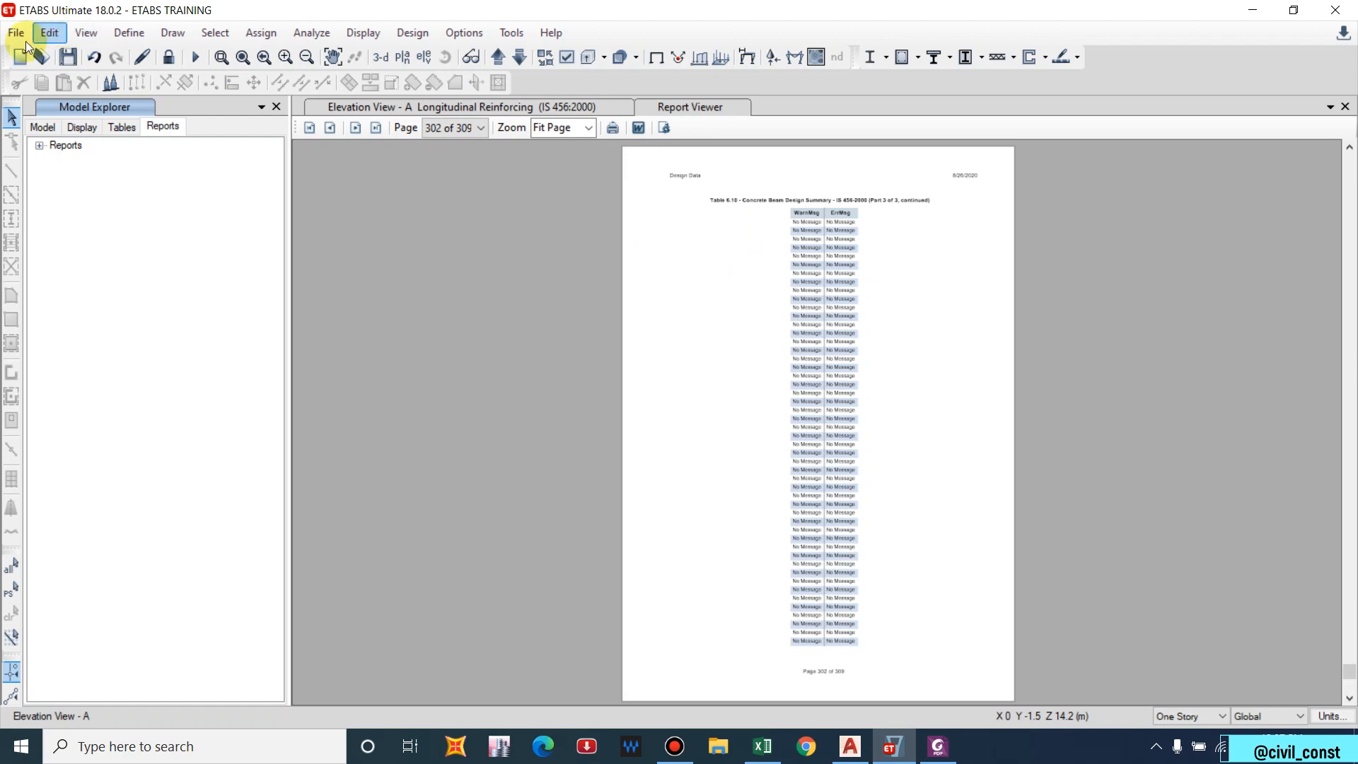
pyautogui.click(1345, 107)
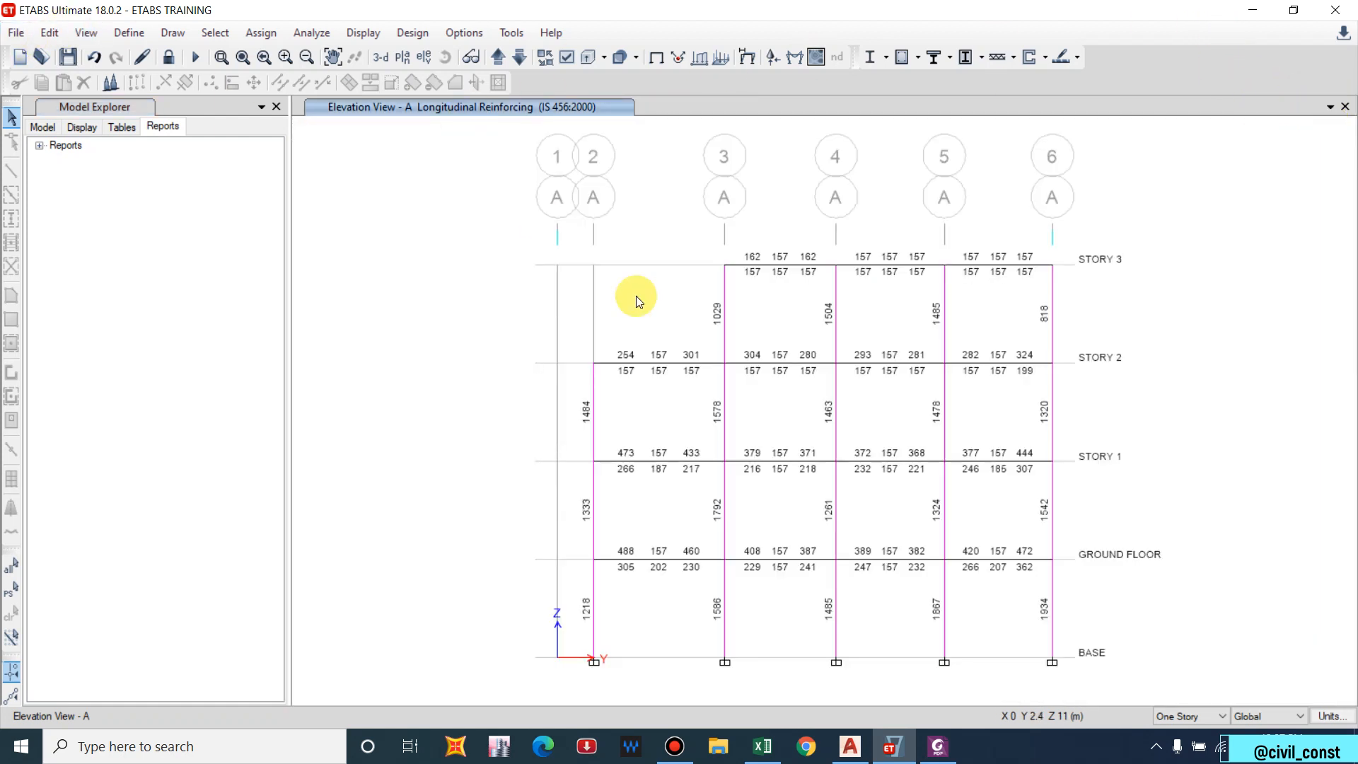
pyautogui.click(276, 107)
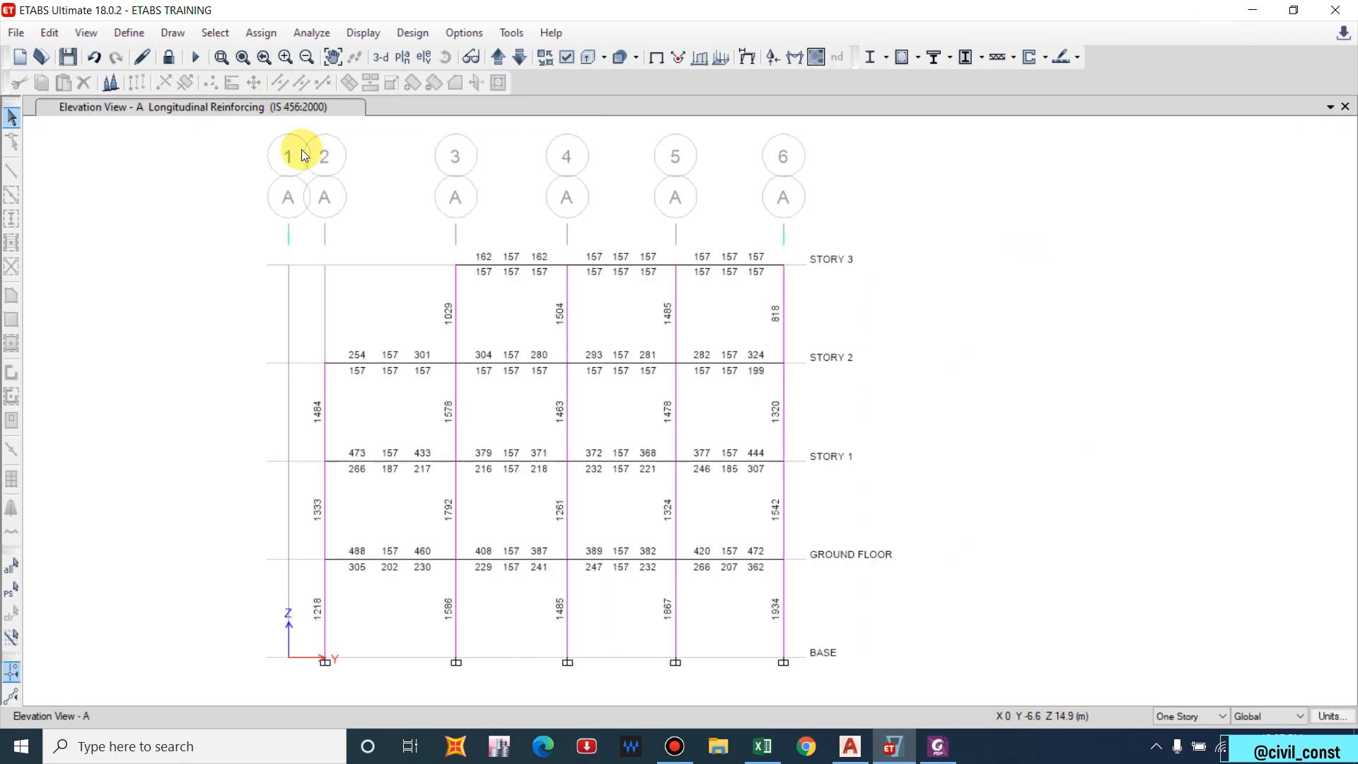